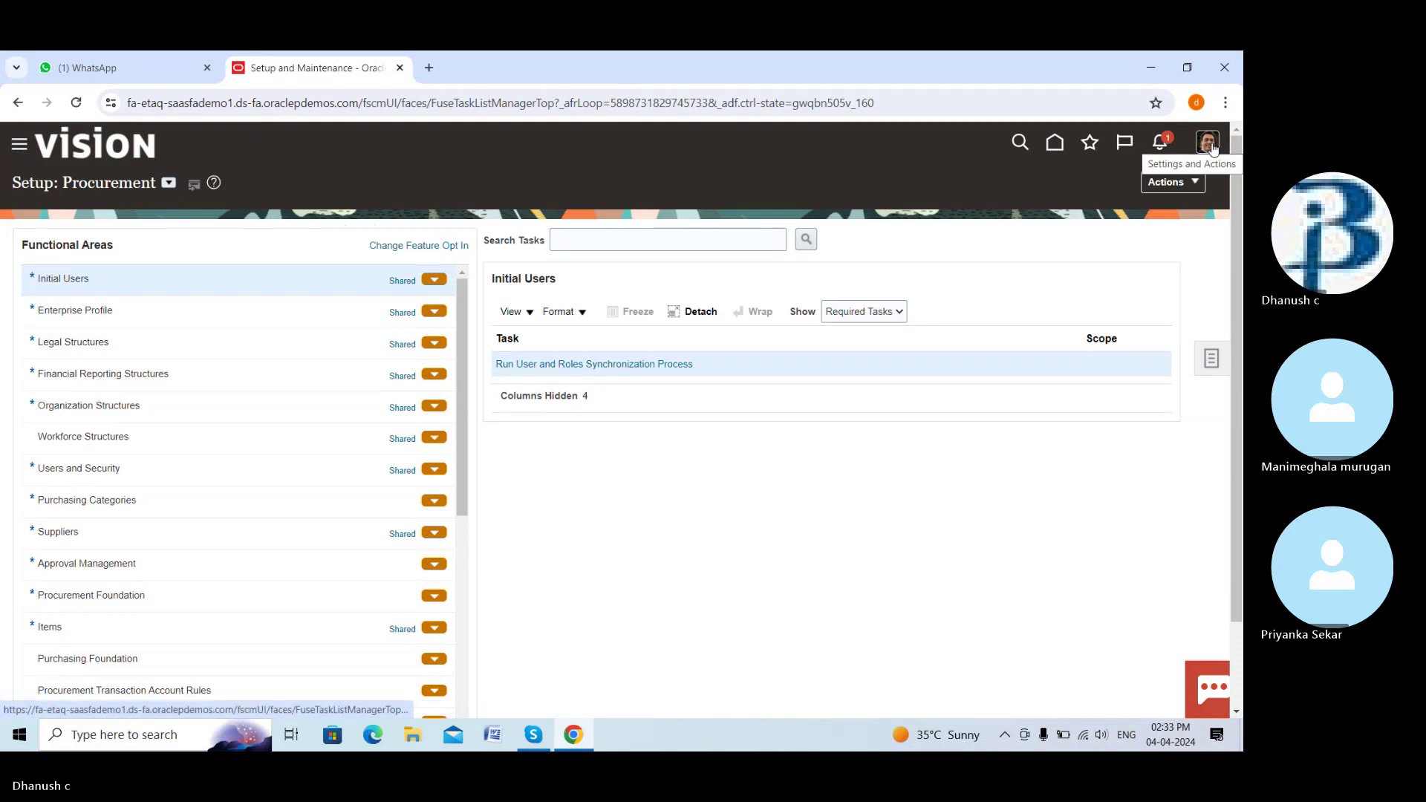
Open the Implementation Projects list from the Setup: Procurement tasks panel
left_click(1212, 362)
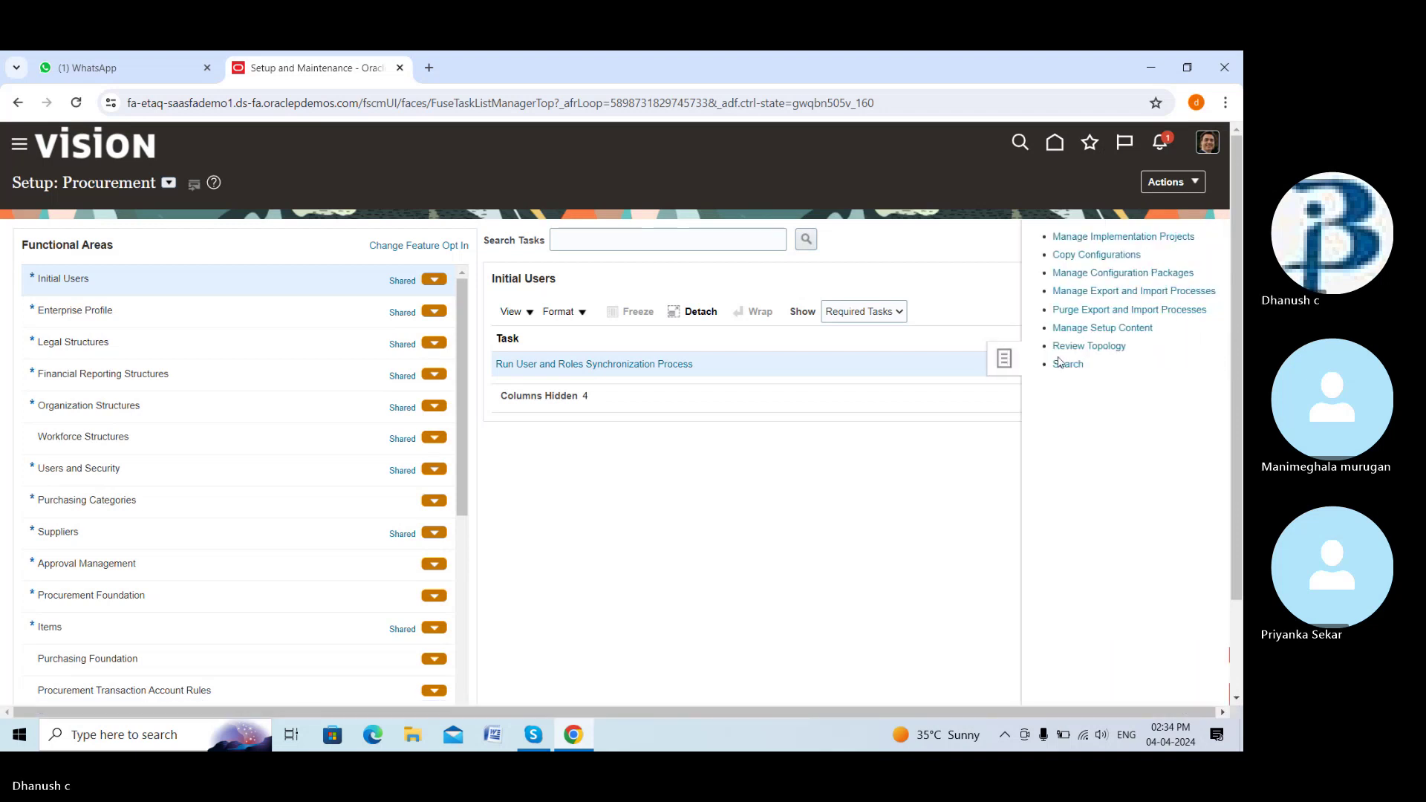
left_click(1119, 237)
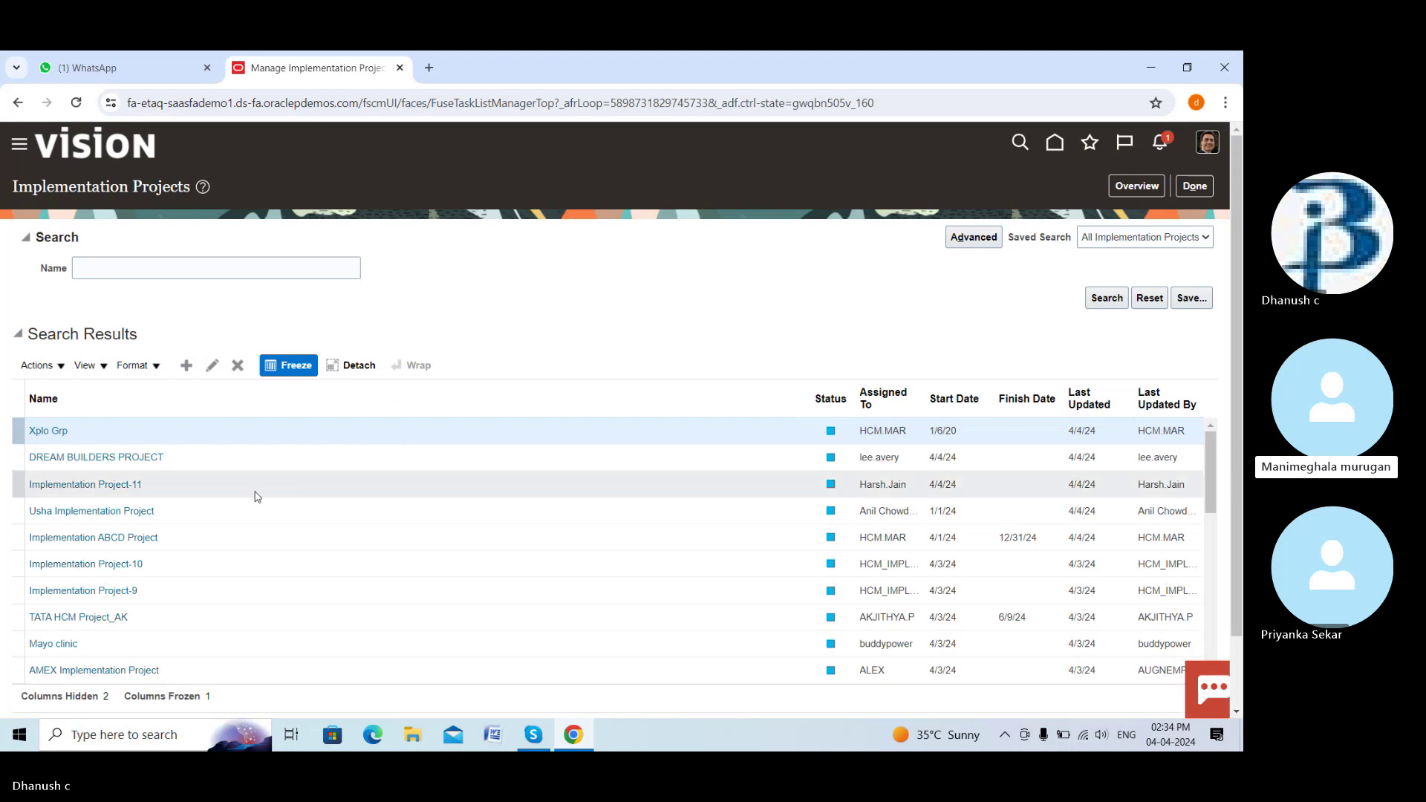
Open DREAM BUILDERS PROJECT and review its task lists
left_click(150, 459)
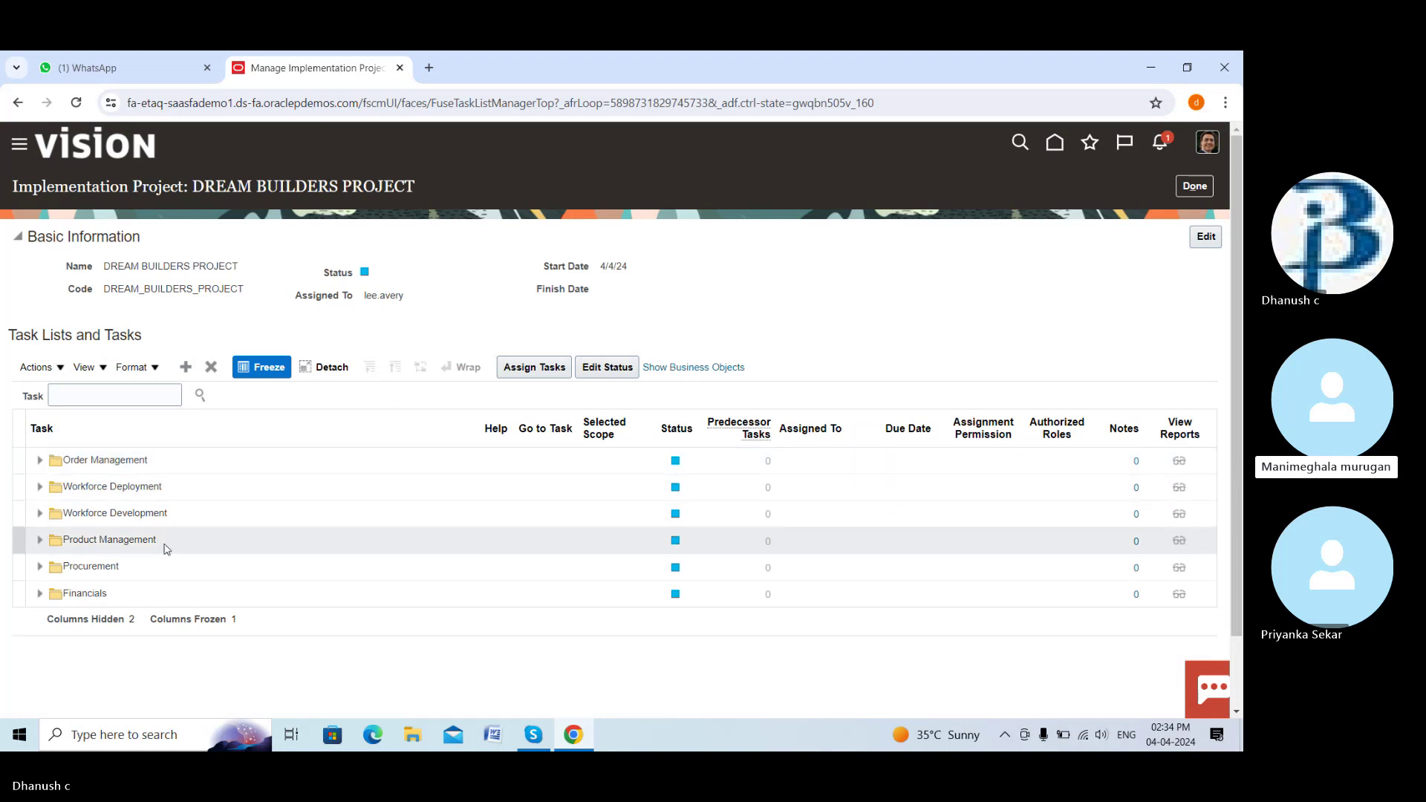
scroll(167, 542, "down", 1)
scroll(166, 543, "up", 1)
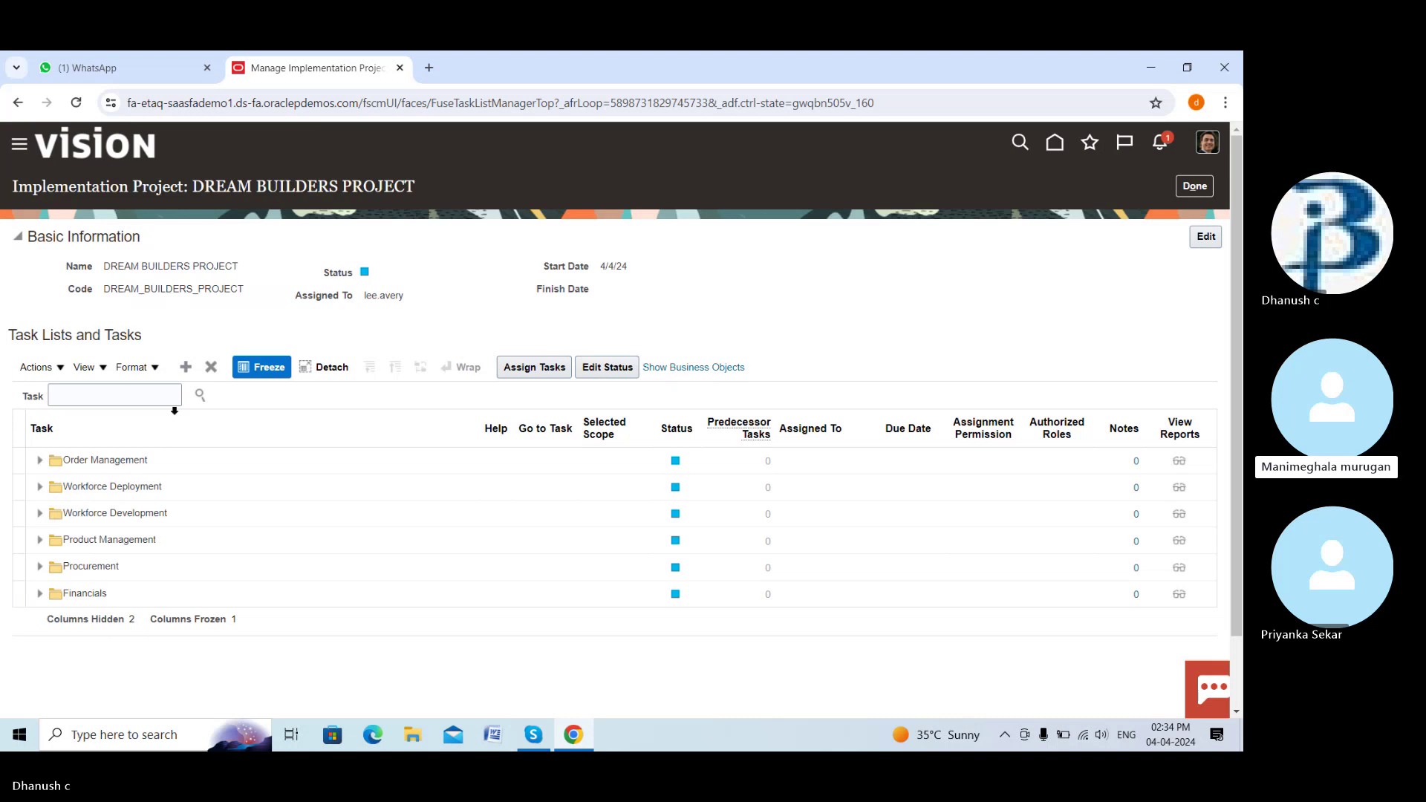
Search the project tasks for 'manage account rules' and reveal Manage Account Rules under Define Transaction Accounts
left_click(171, 393)
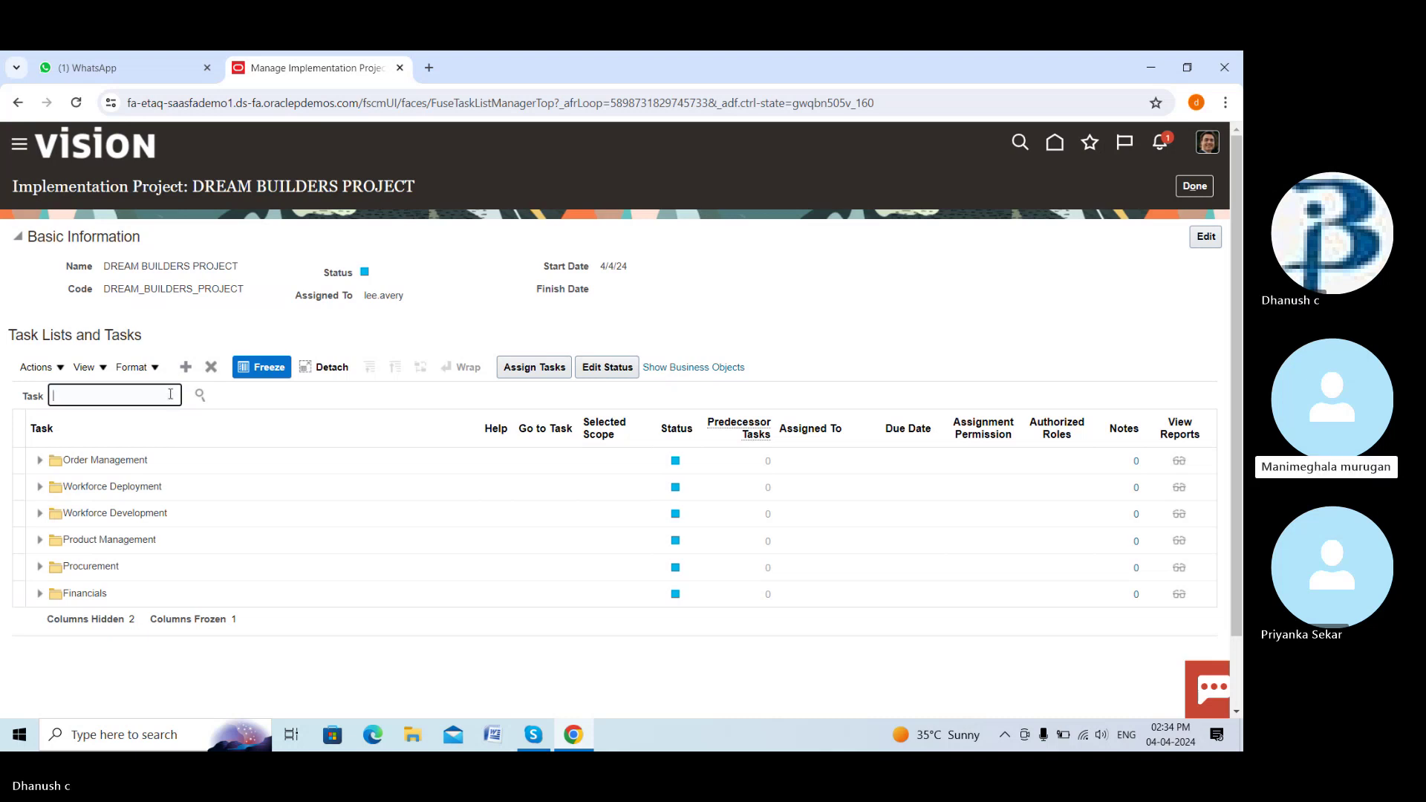
type("manage account")
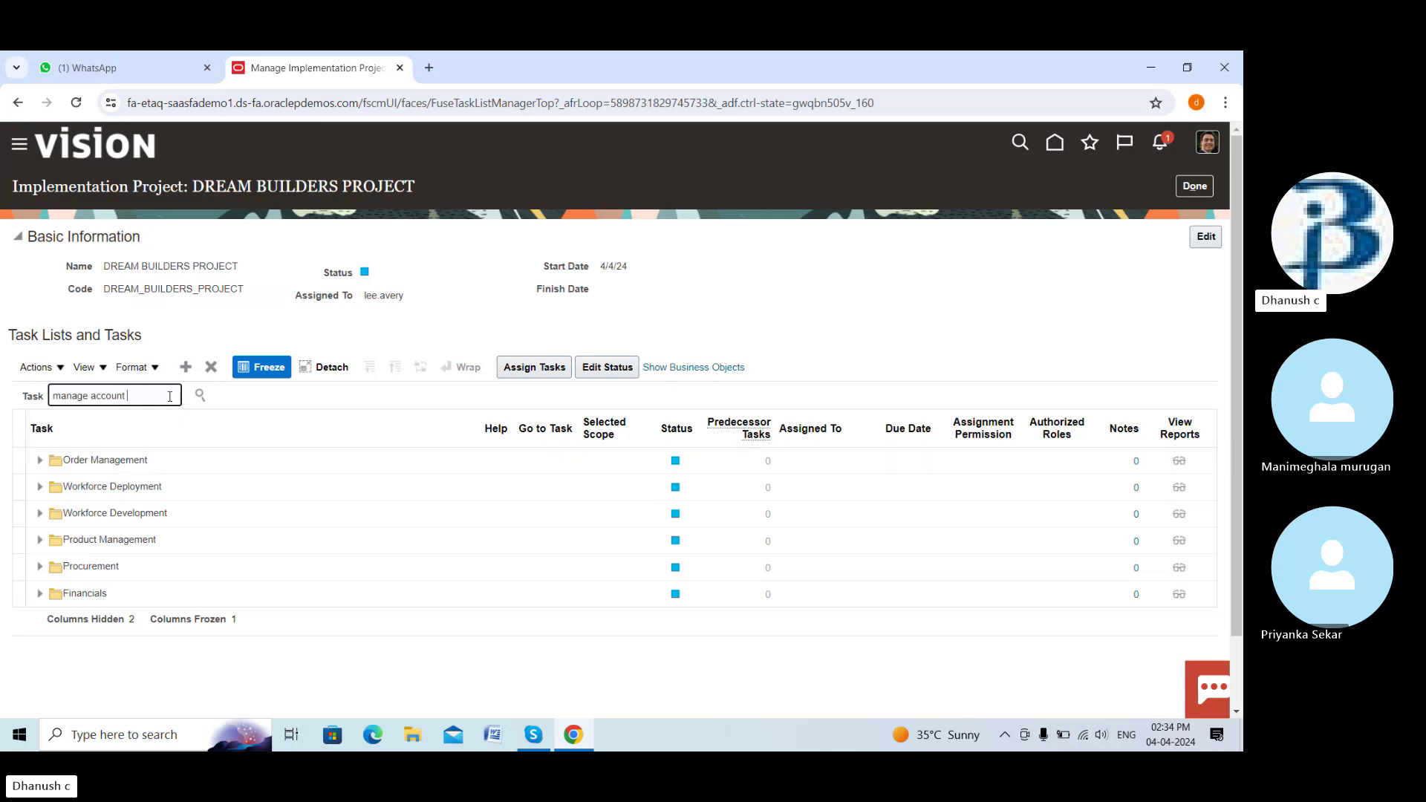
type("u")
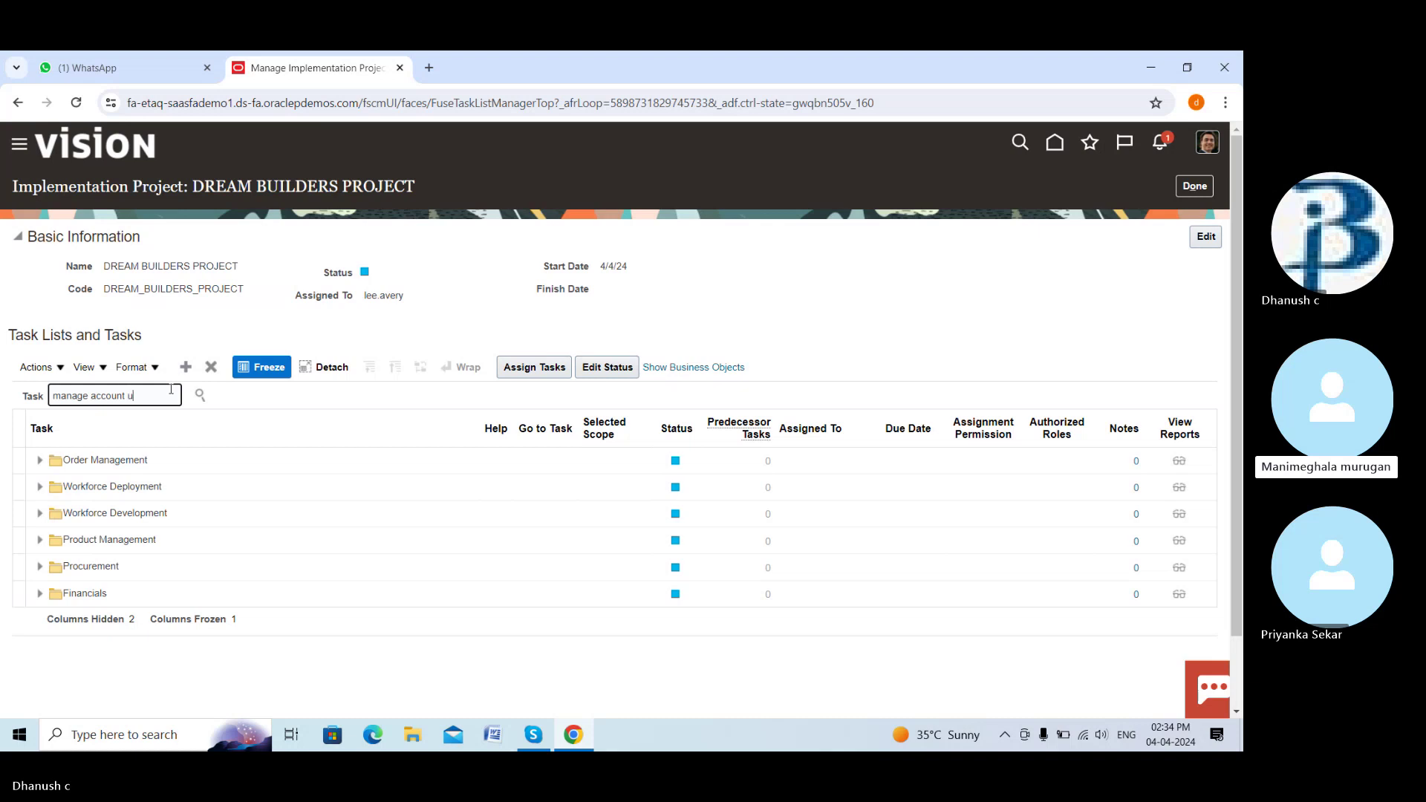
key("BackSpace")
type("rules")
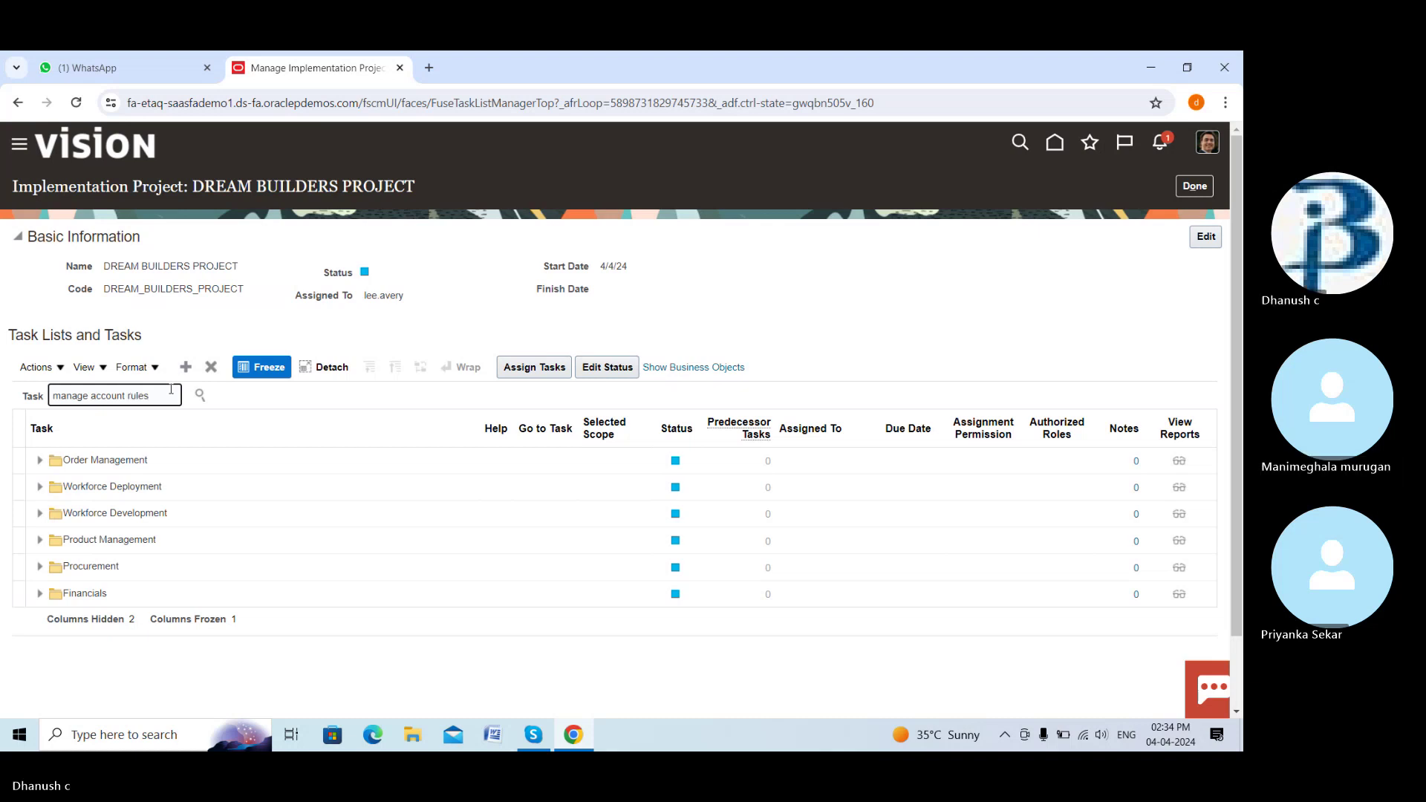
left_click(201, 396)
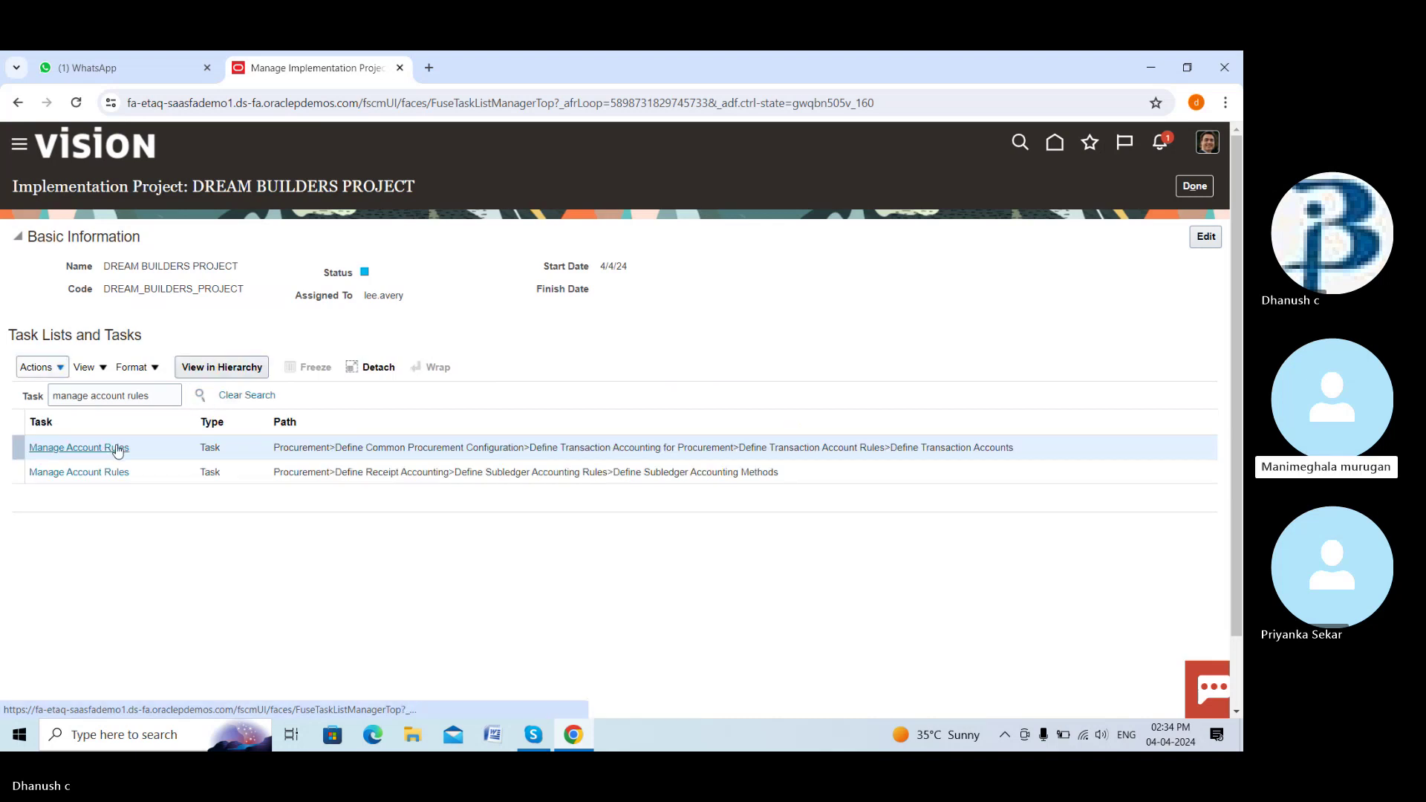
left_click(117, 447)
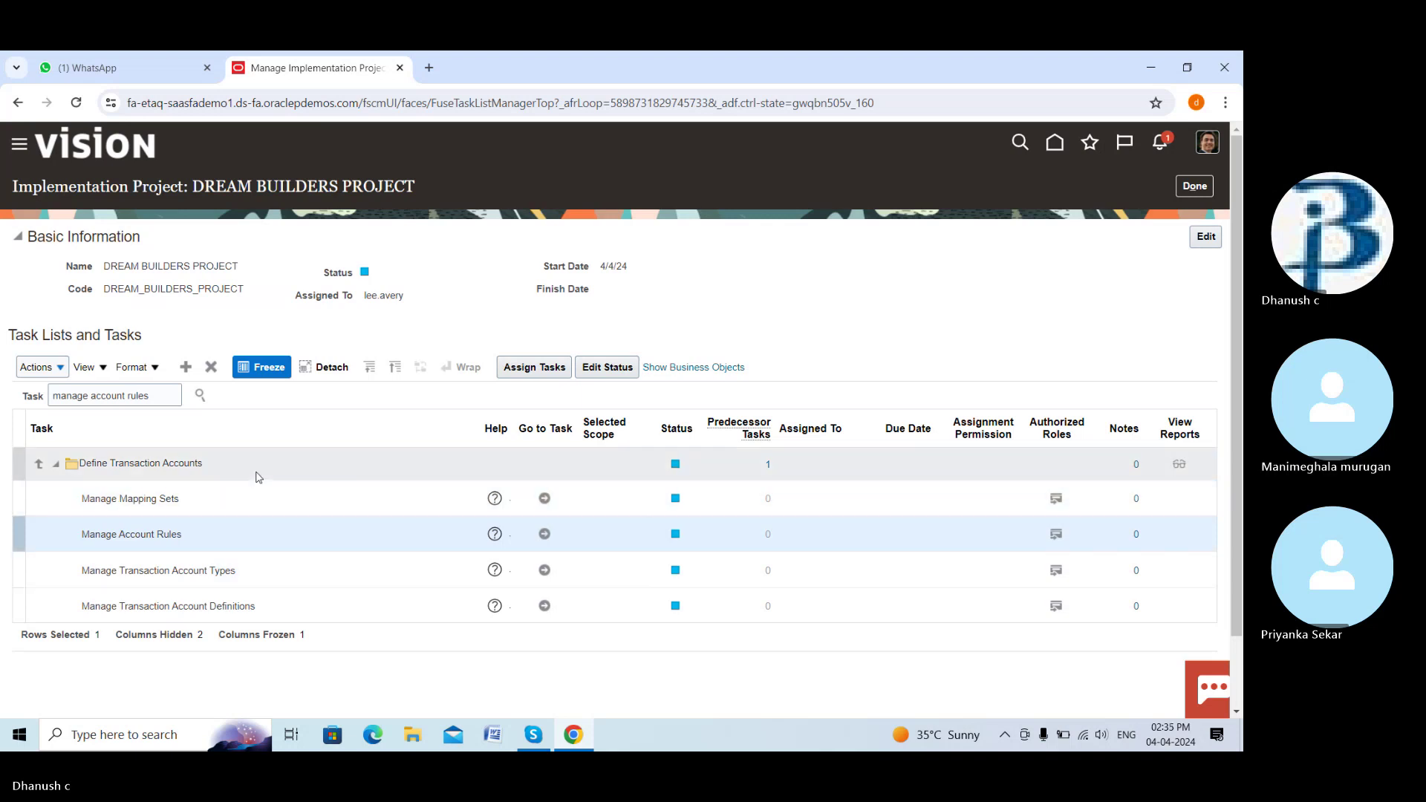
From Manage Account Rules, create a new account rule named 'Dream accrual account'
left_click(546, 535)
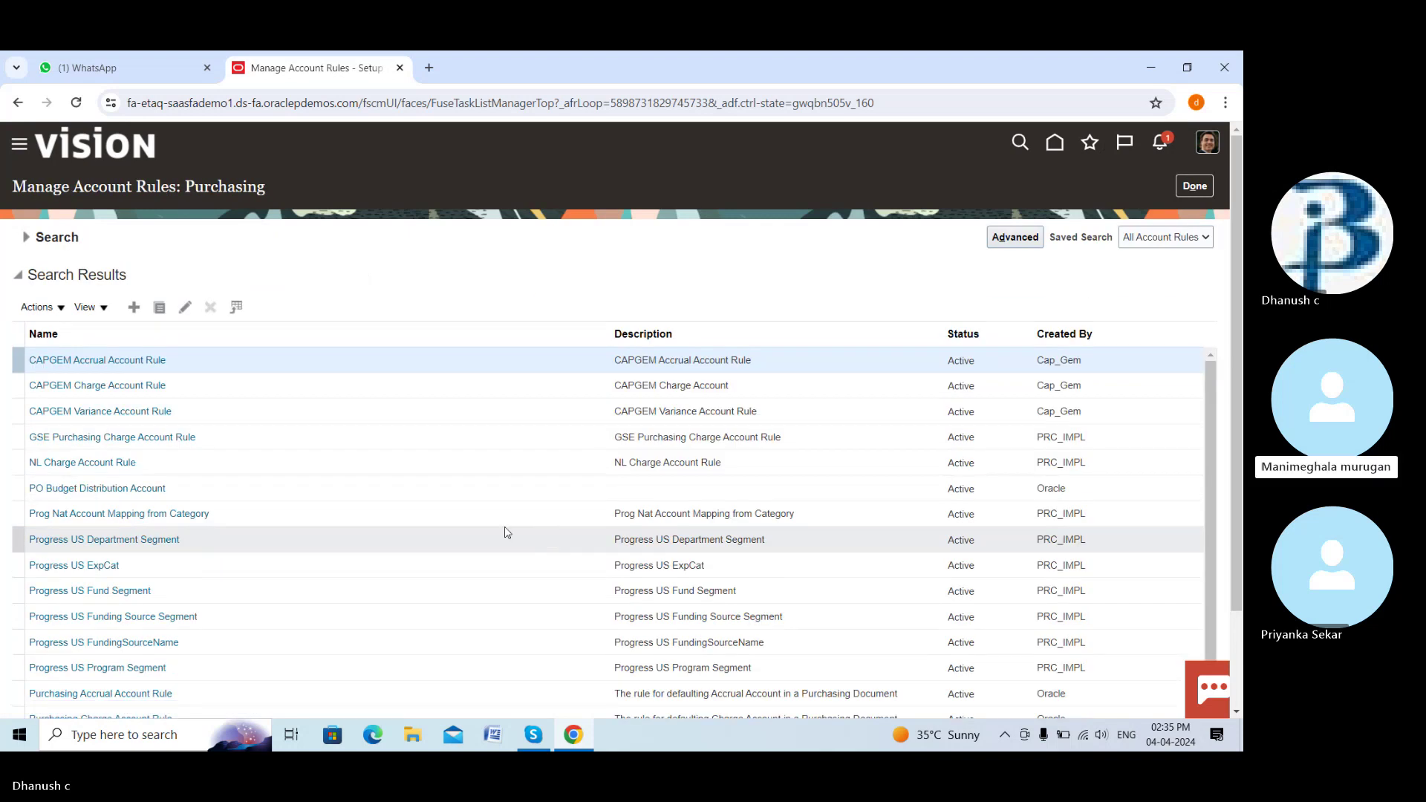
left_click(135, 308)
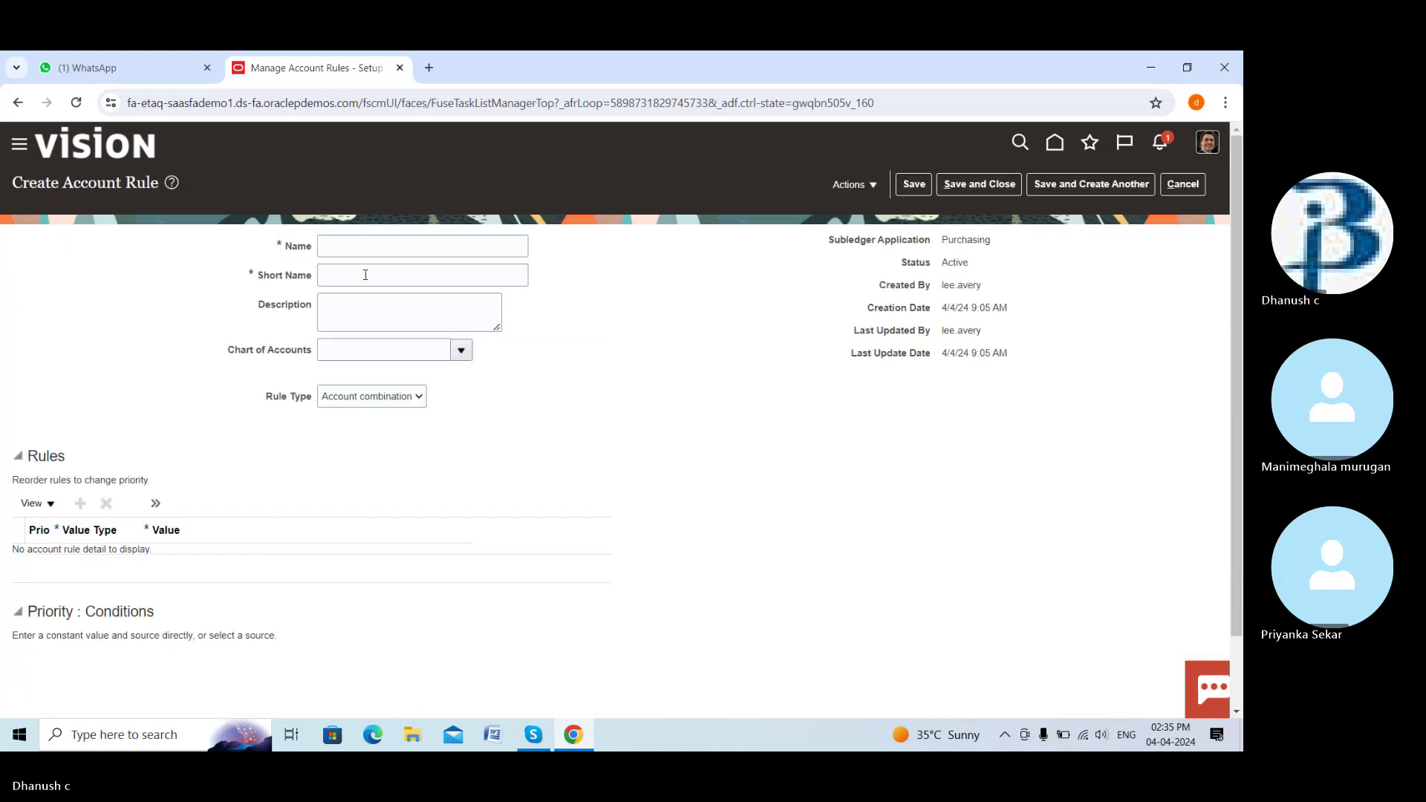
left_click(404, 252)
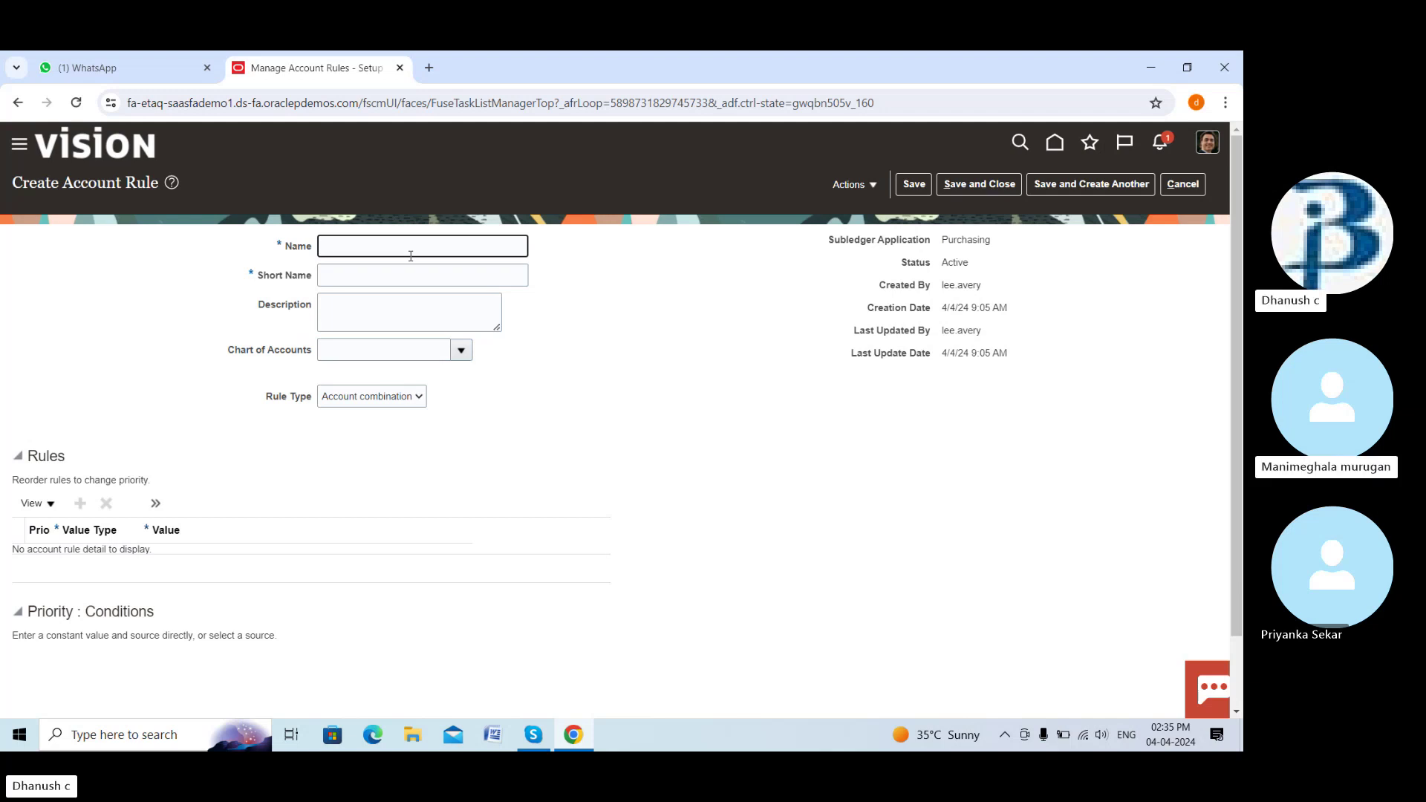
type("accurua")
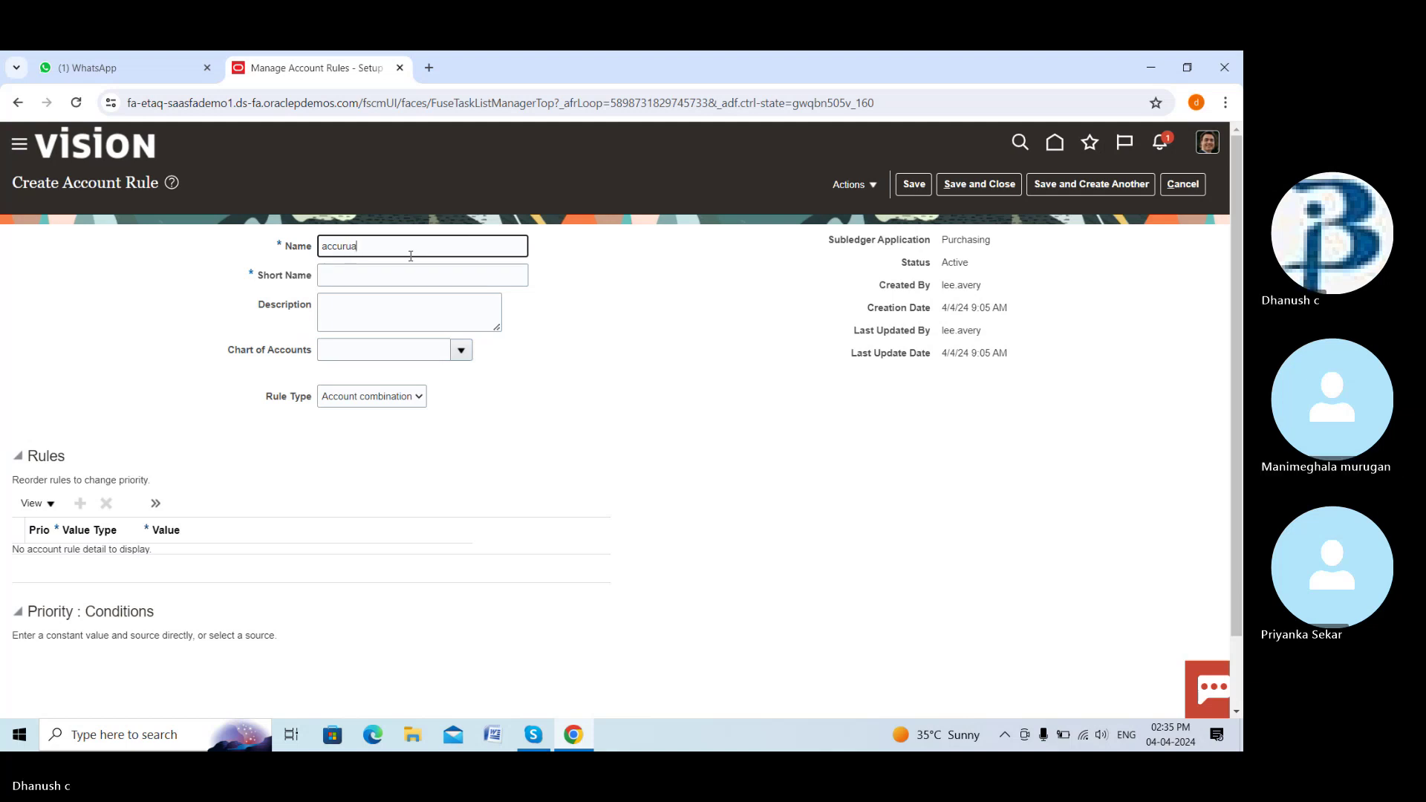
key("ctrl+a")
key("BackSpace")
type("de")
key("BackSpace")
type("han")
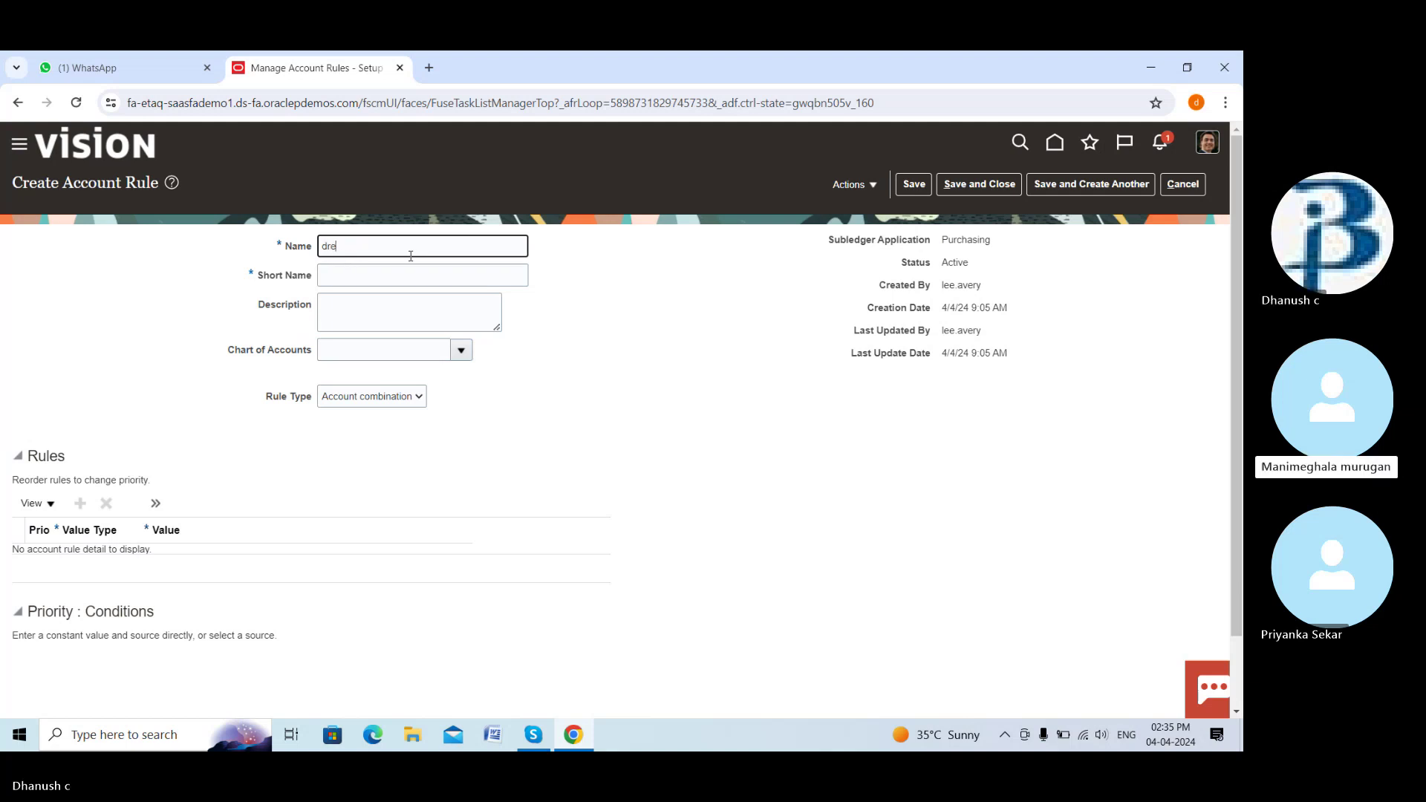
key("ctrl+a")
key("BackSpace")
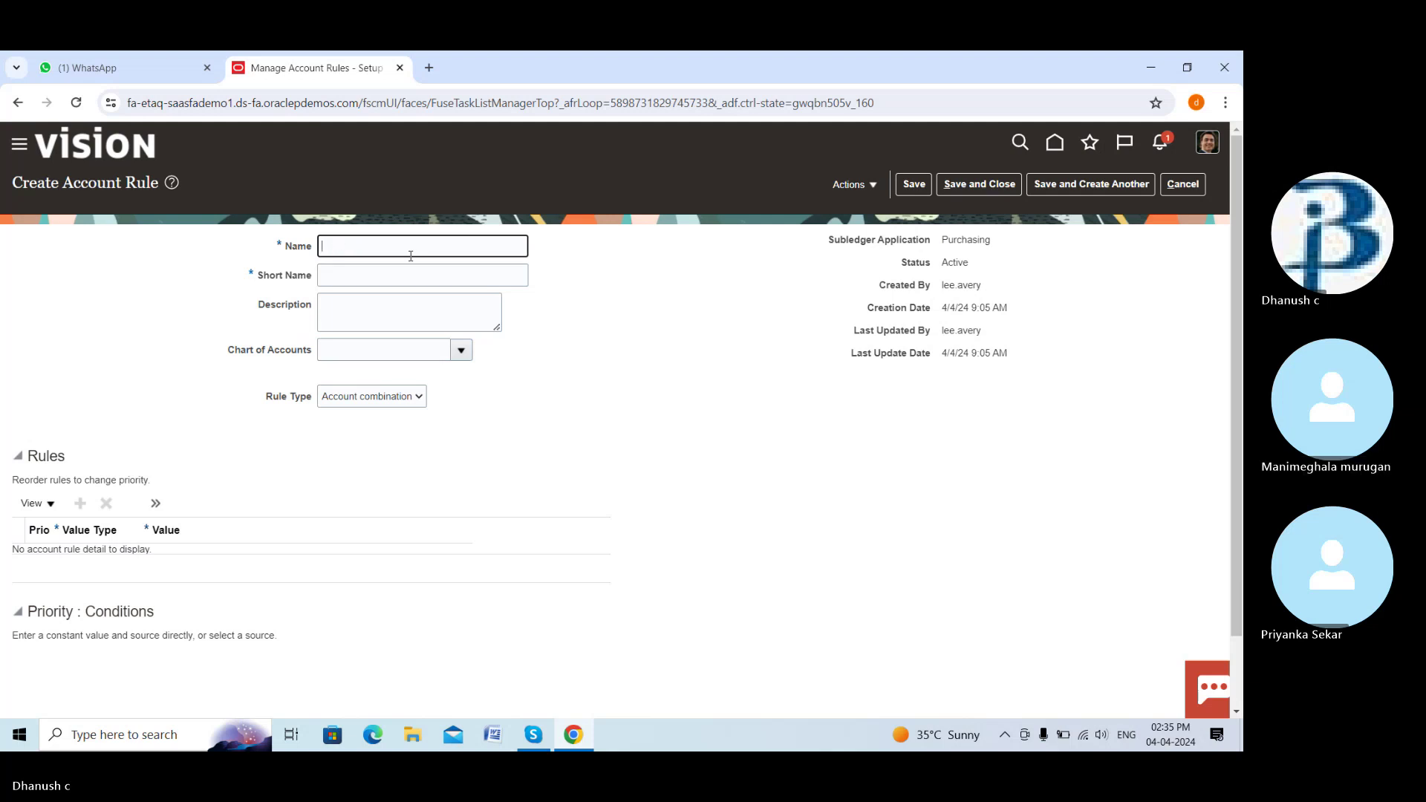
type("Dream accruval account")
left_click(382, 246)
key("BackSpace")
left_click(427, 244)
Give the rule the short name DREAM_ACR_ACC
left_click(450, 273)
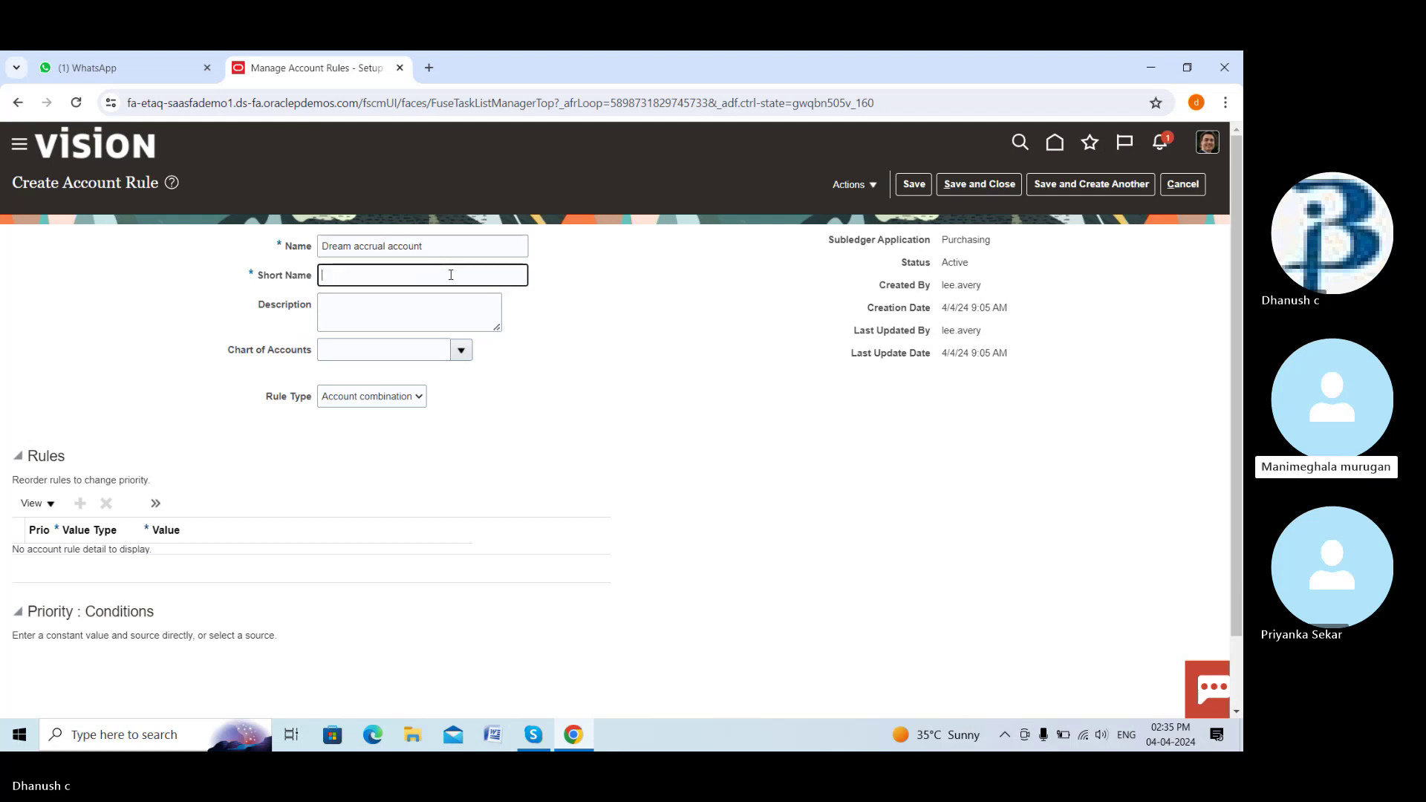
type("Dre")
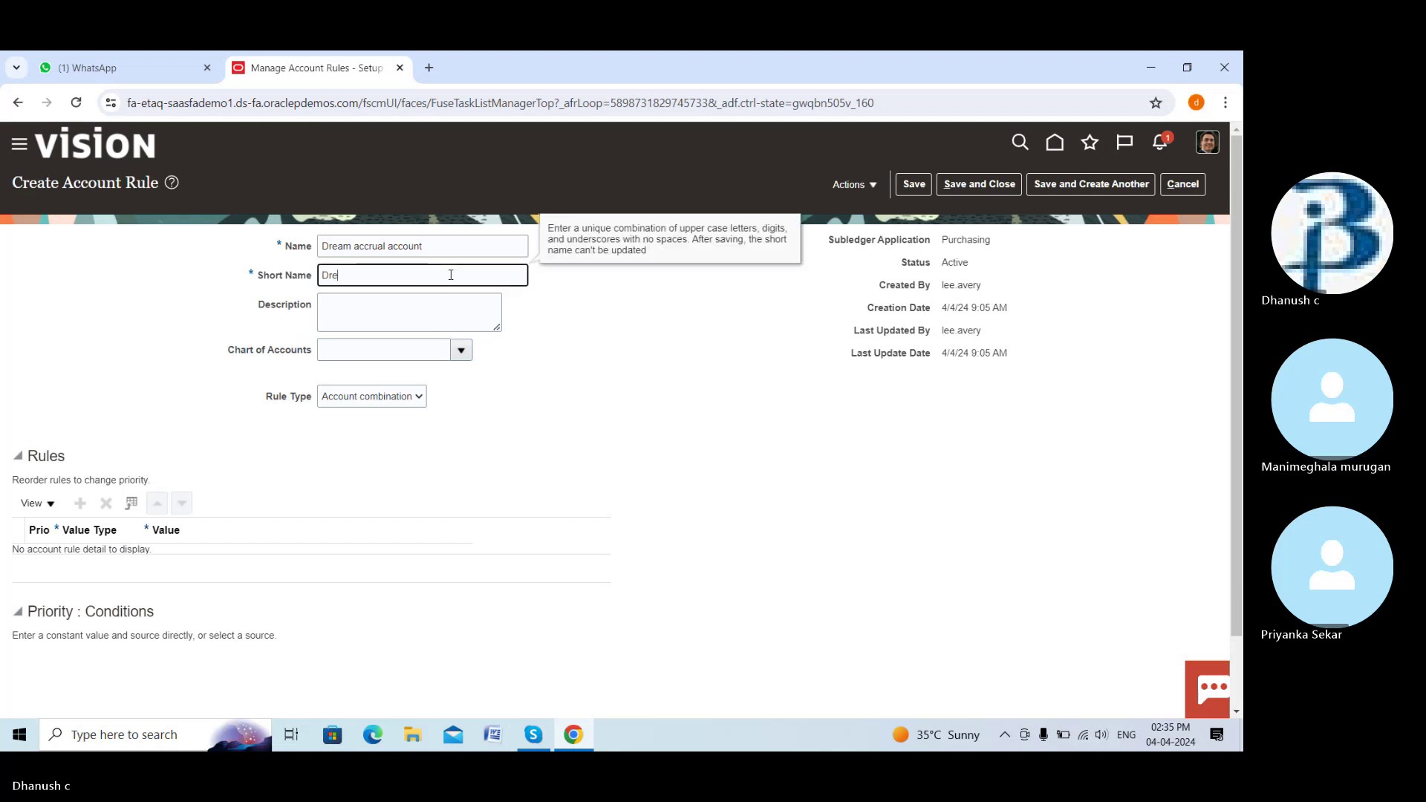
type("am accrual acc")
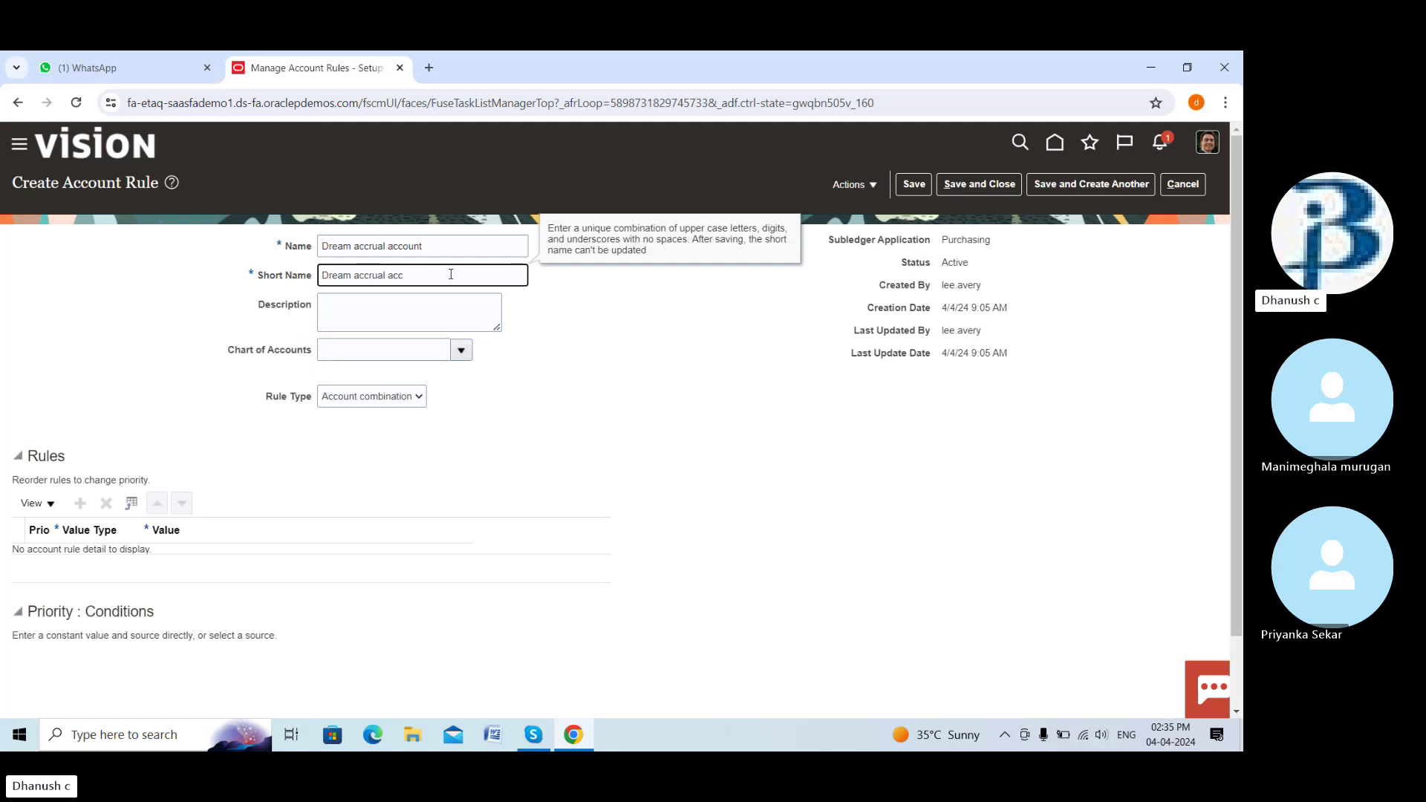
key("BackSpace")
key("BackSpace")
key("BackSpace")
key("BackSpace")
key("BackSpace")
key("BackSpace")
key("BackSpace")
key("BackSpace")
key("BackSpace")
key("BackSpace")
key("BackSpace")
key("BackSpace")
key("BackSpace")
key("BackSpace")
key("BackSpace")
key("BackSpace")
key("BackSpace")
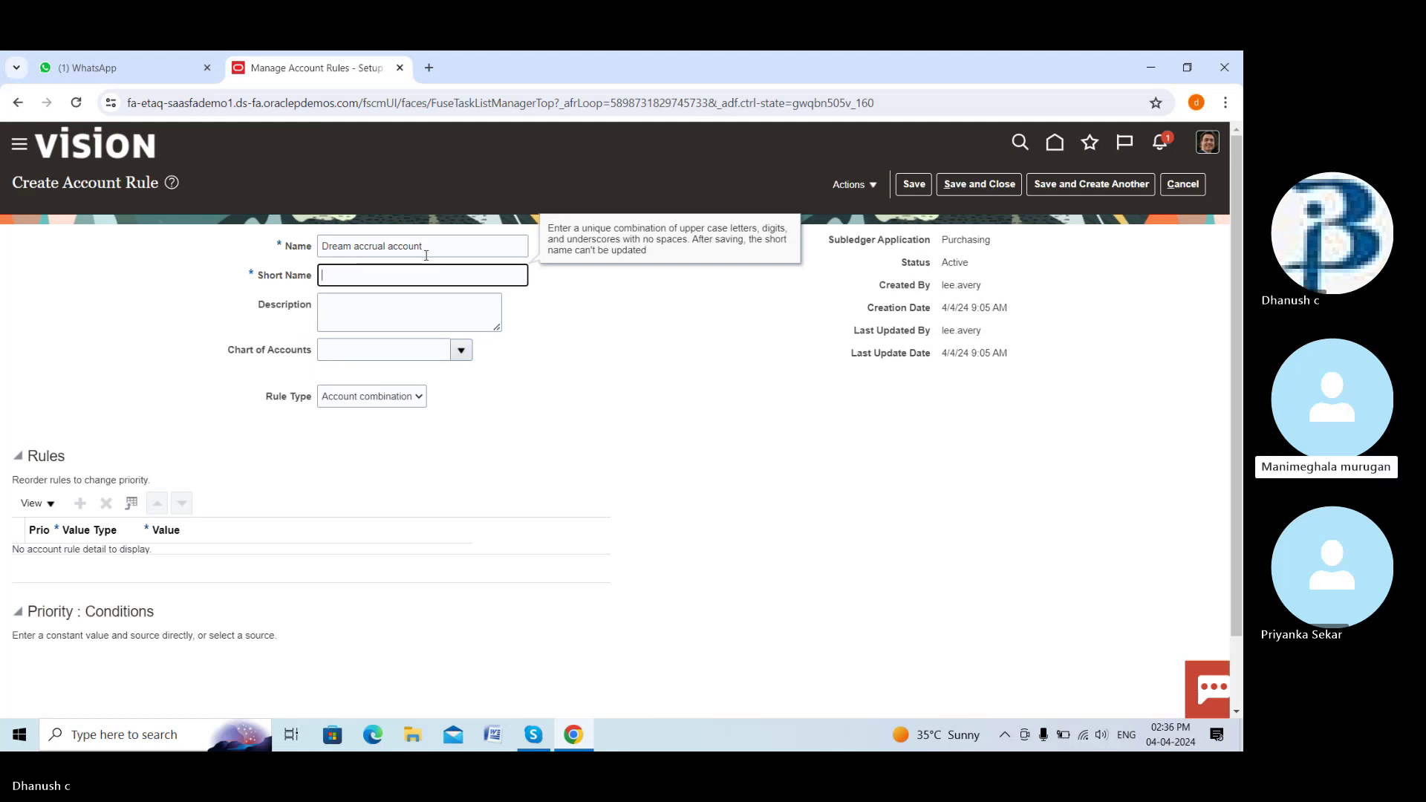
left_click(426, 248)
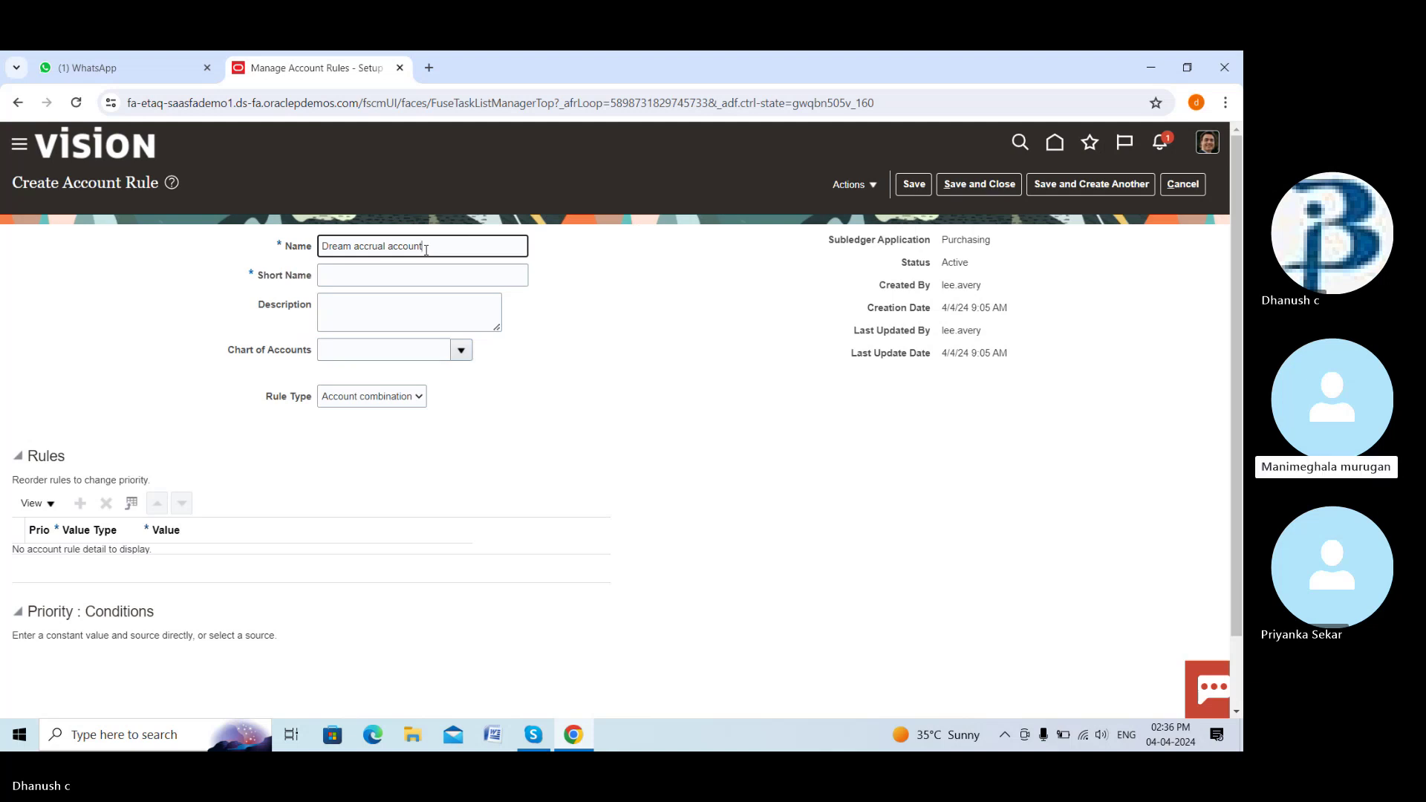
left_click(413, 276)
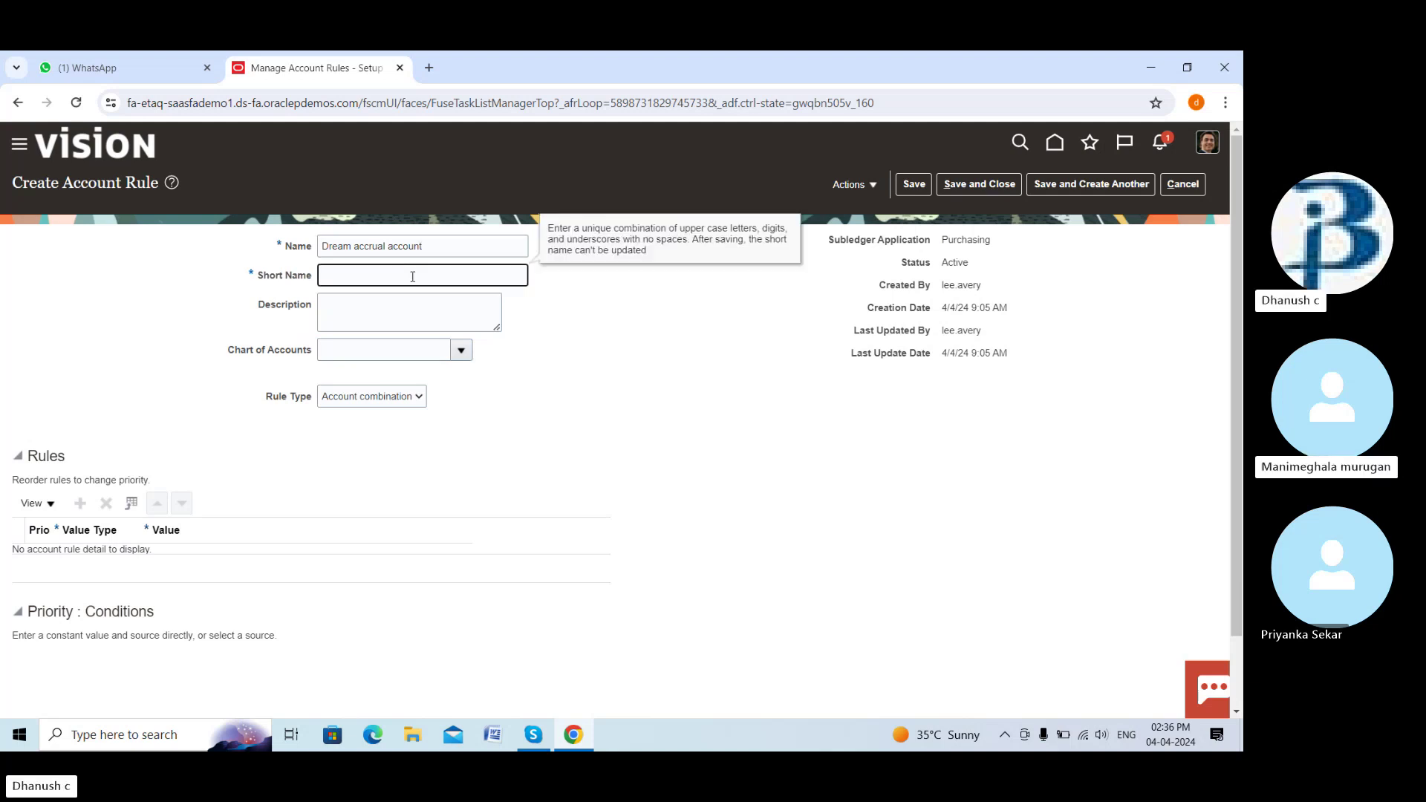
type("DREAM A")
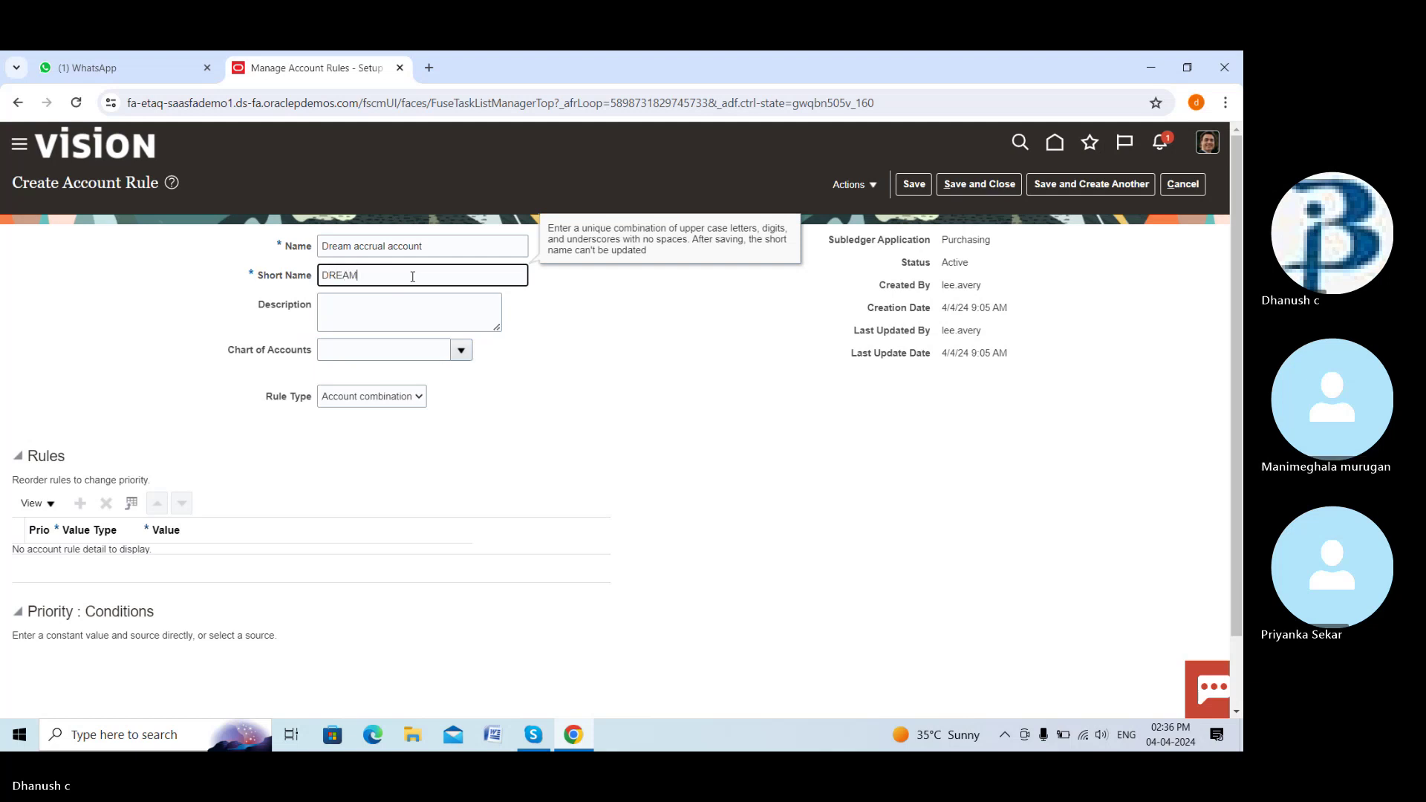
key("BackSpace")
key("BackSpace")
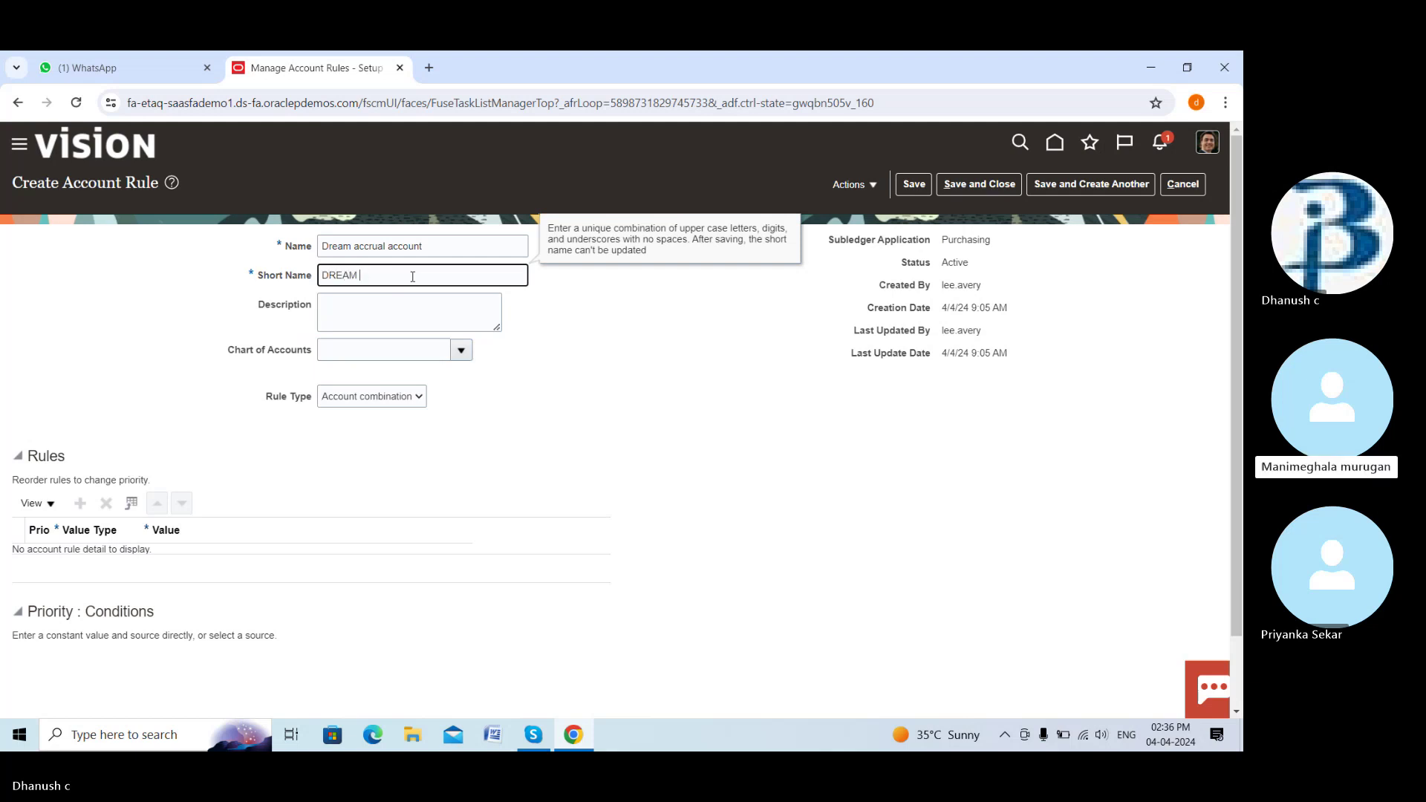
type("_ACR_ACC")
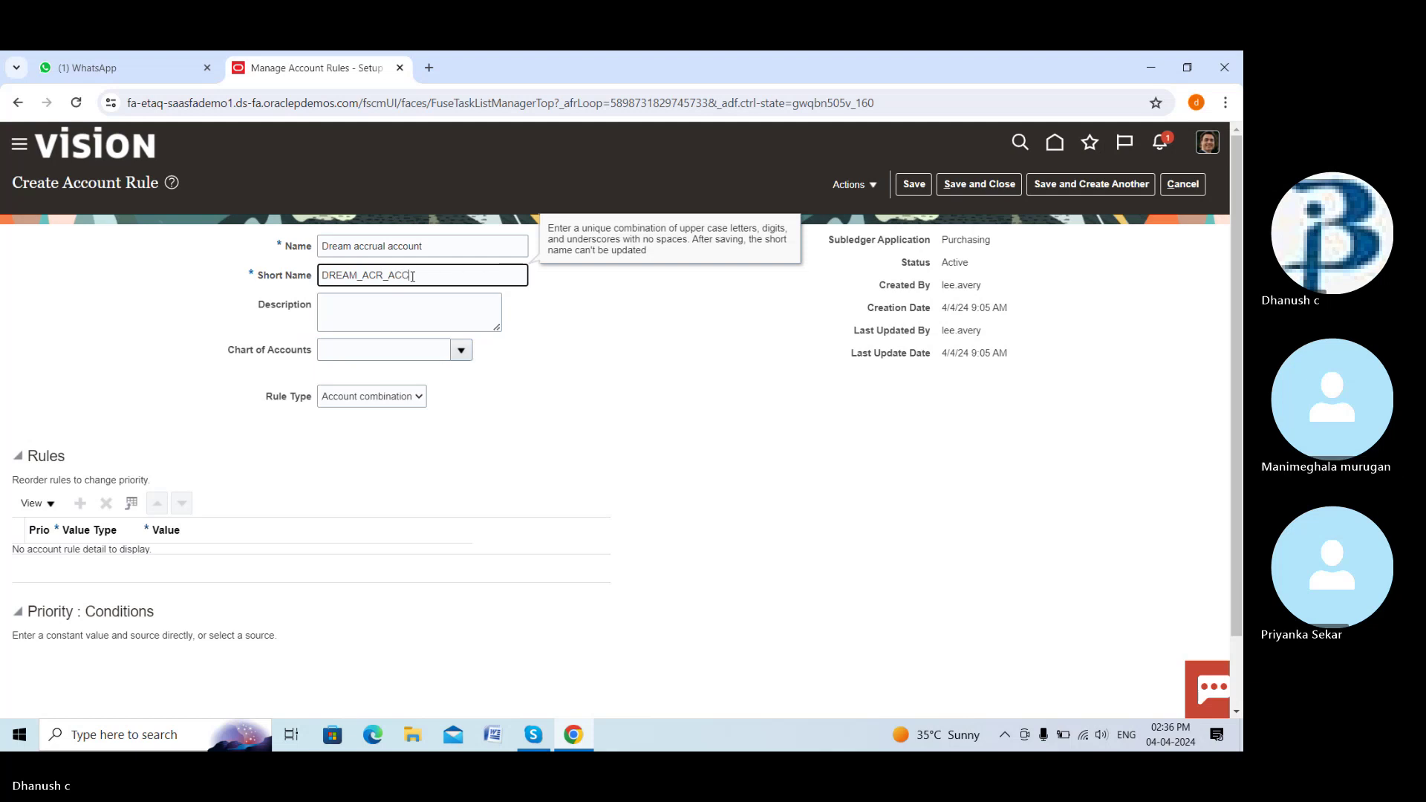
left_click(363, 312)
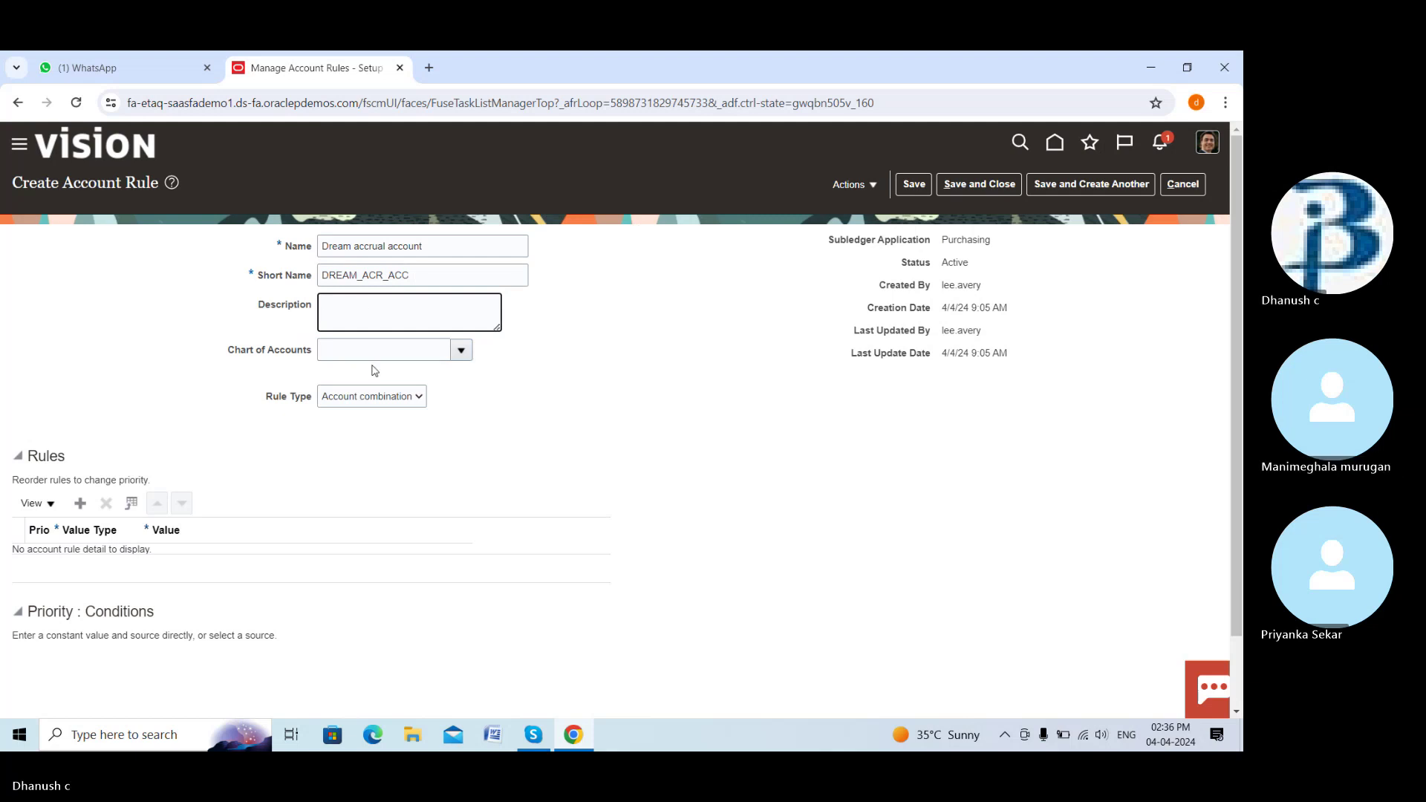
Set the chart of accounts to AMEX COA STR INSTANCE, keeping rule type Account combination
left_click(461, 350)
scroll(379, 483, "down", 5)
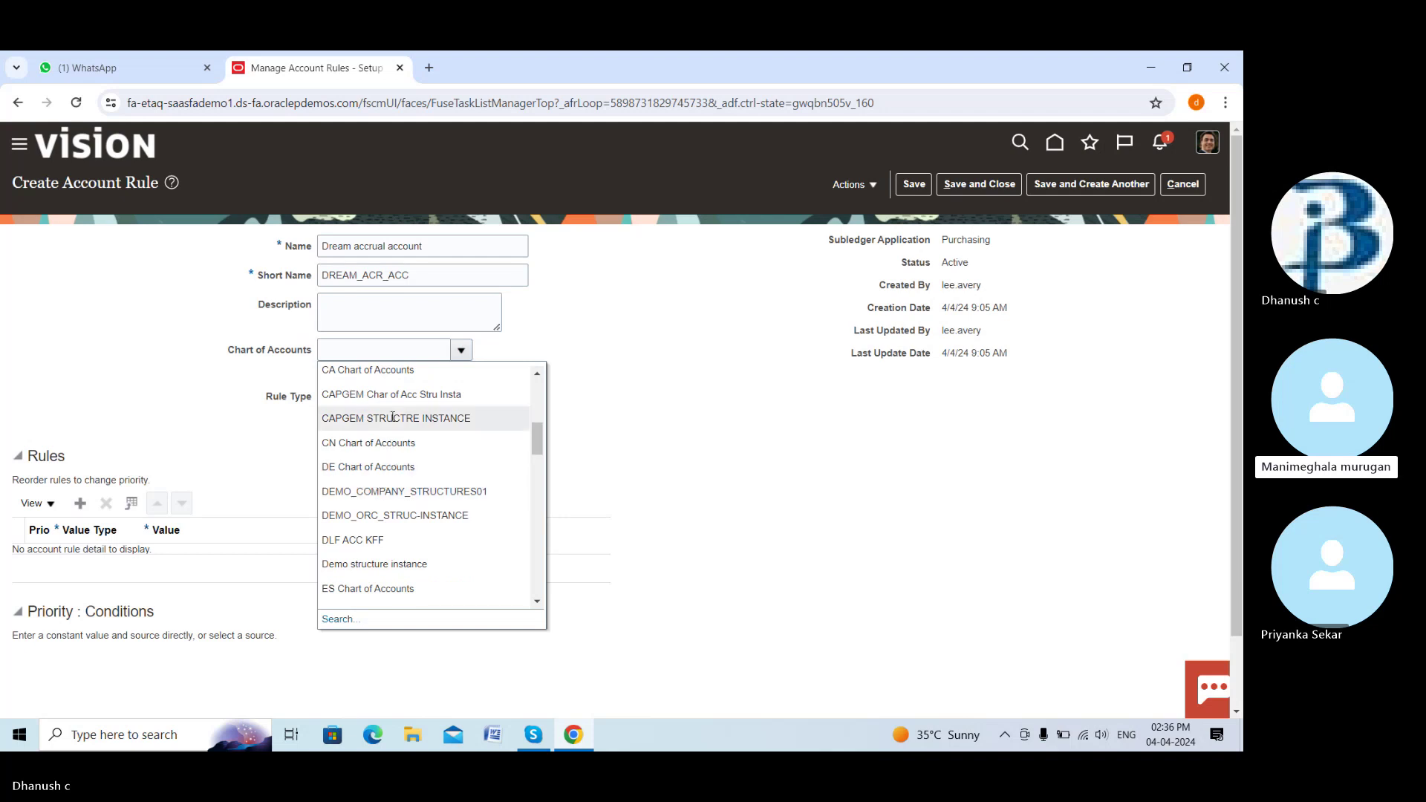
scroll(392, 414, "up", 5)
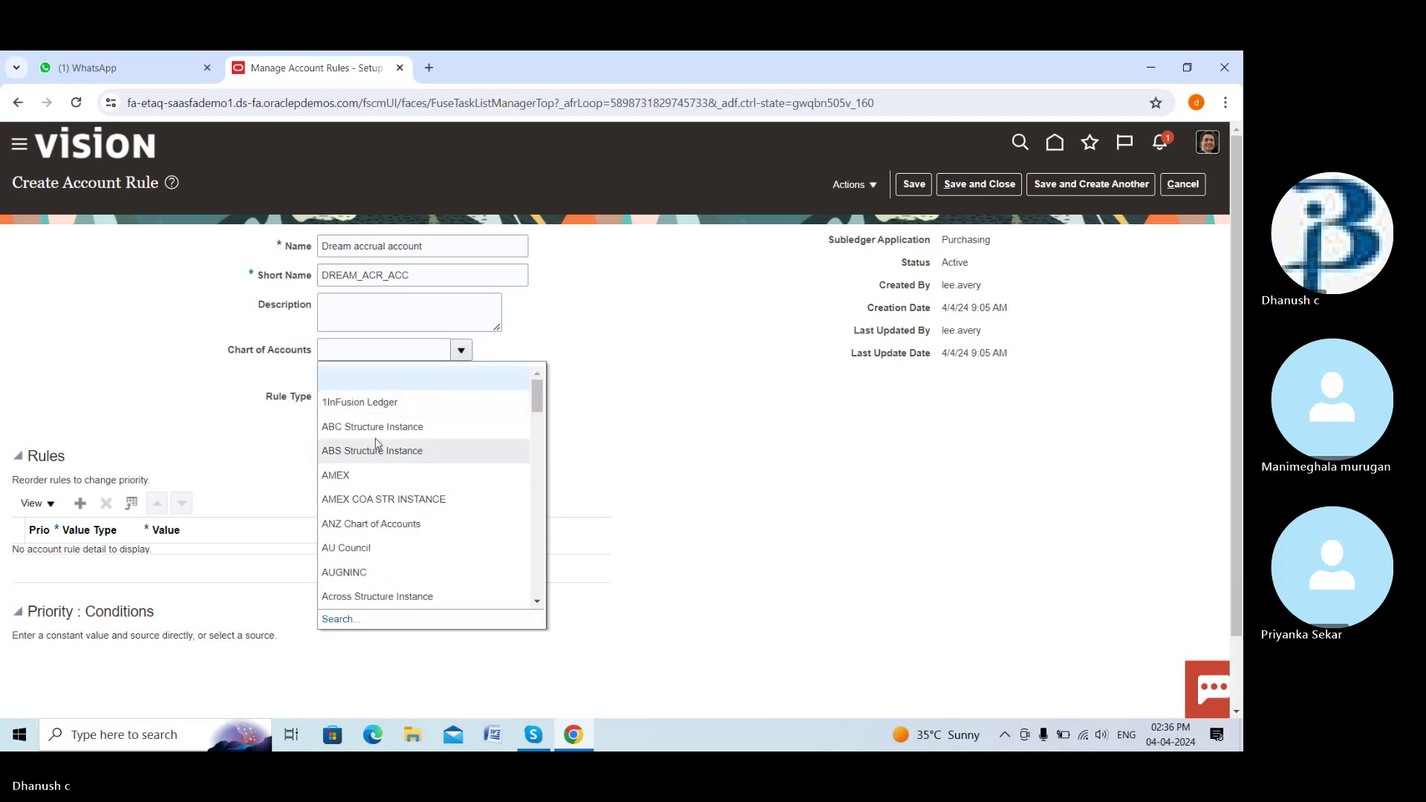
left_click(354, 475)
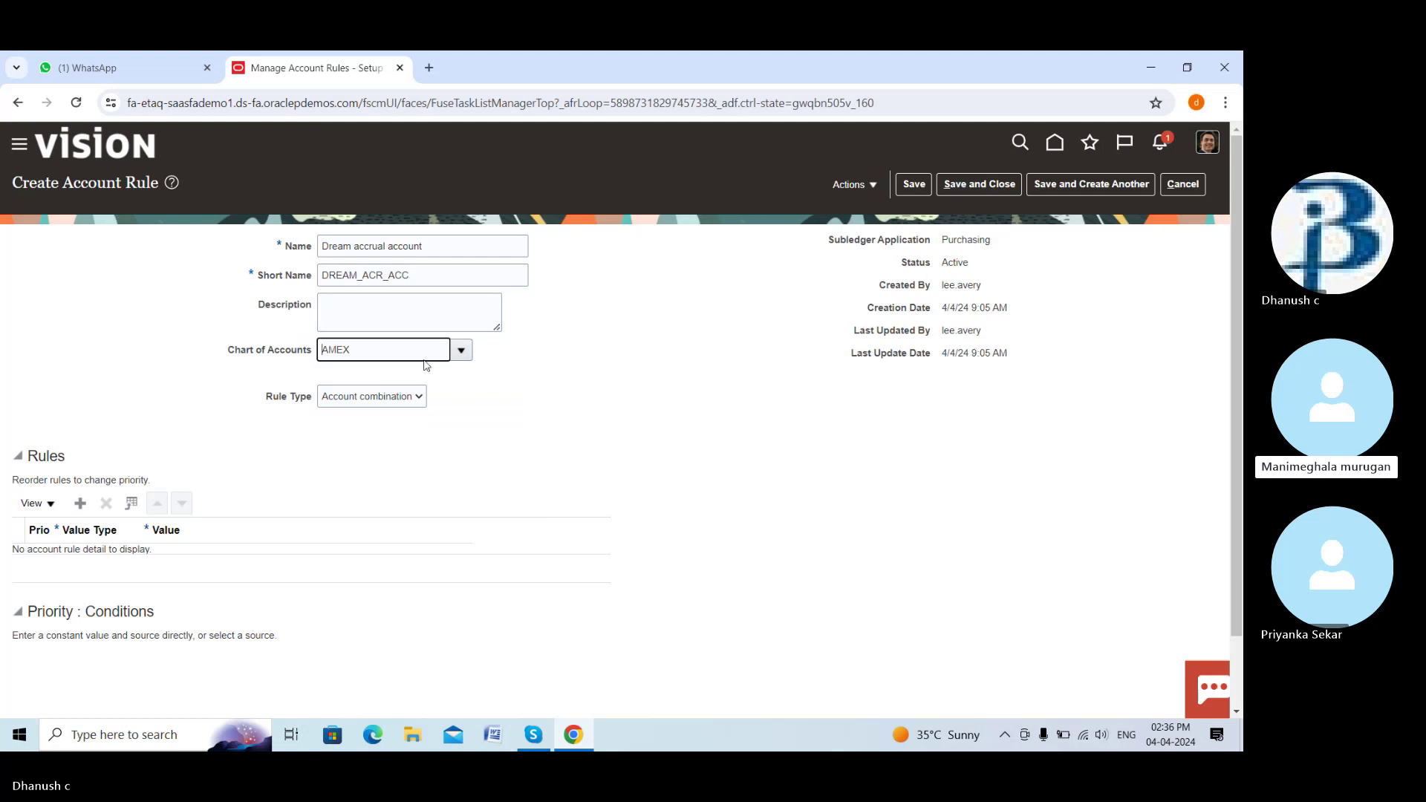
left_click(462, 350)
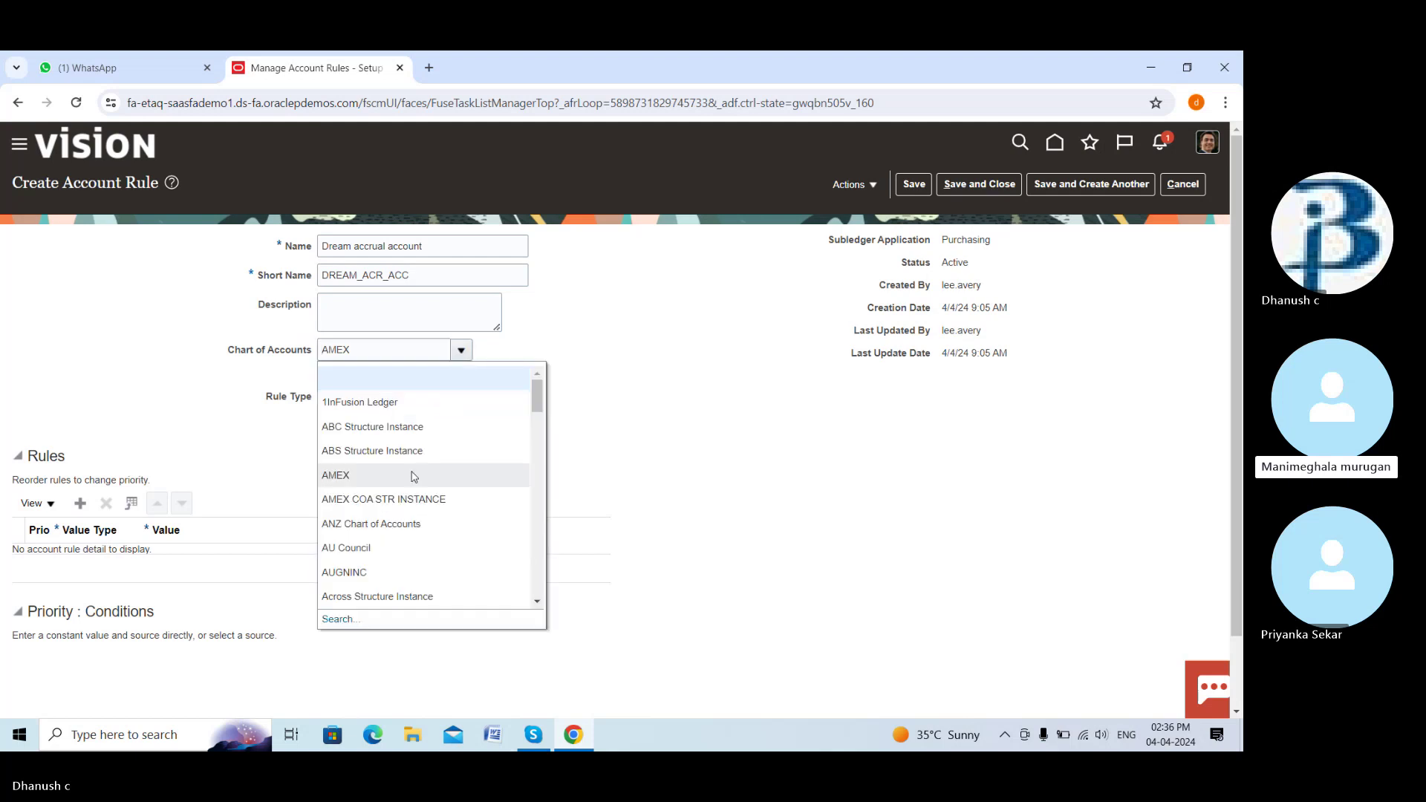
left_click(381, 499)
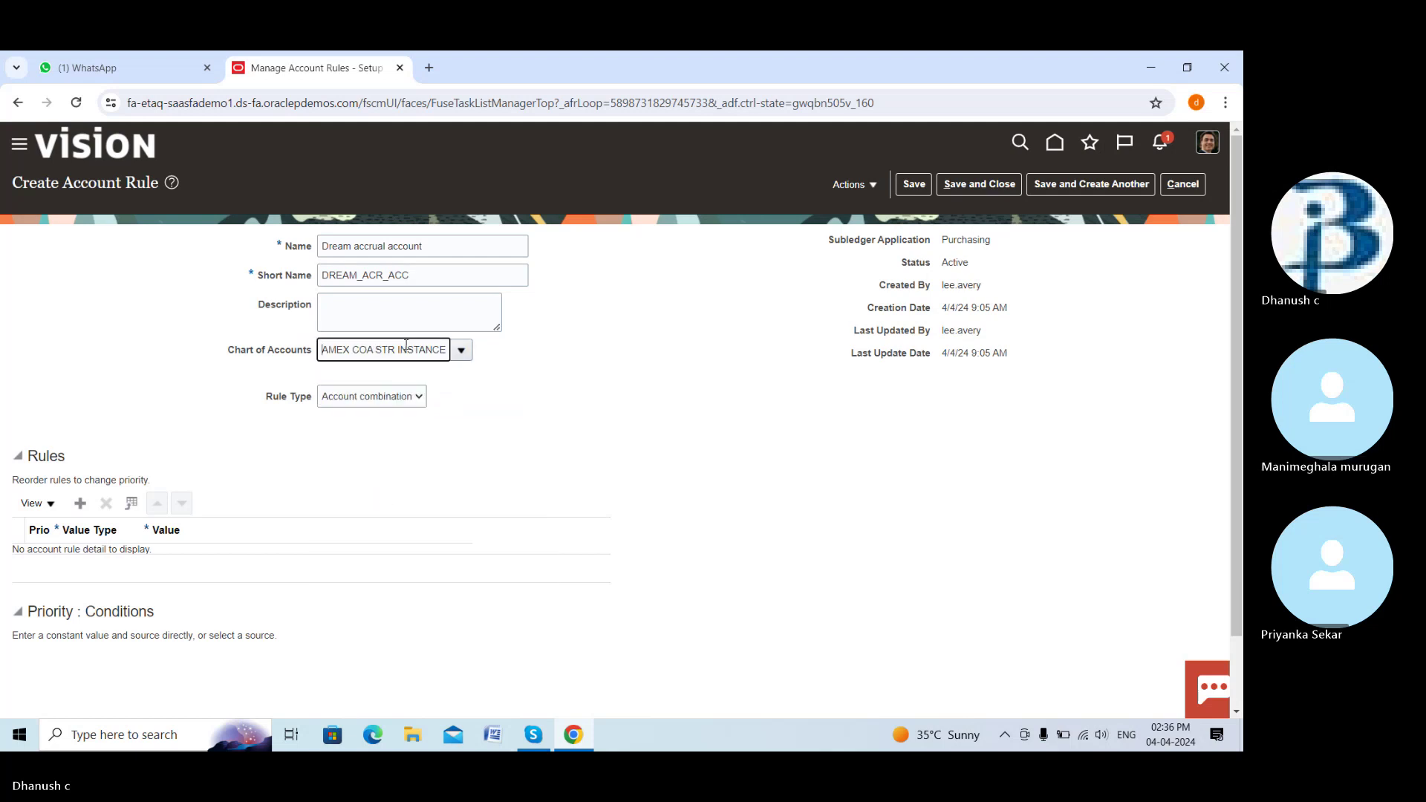
left_click(409, 301)
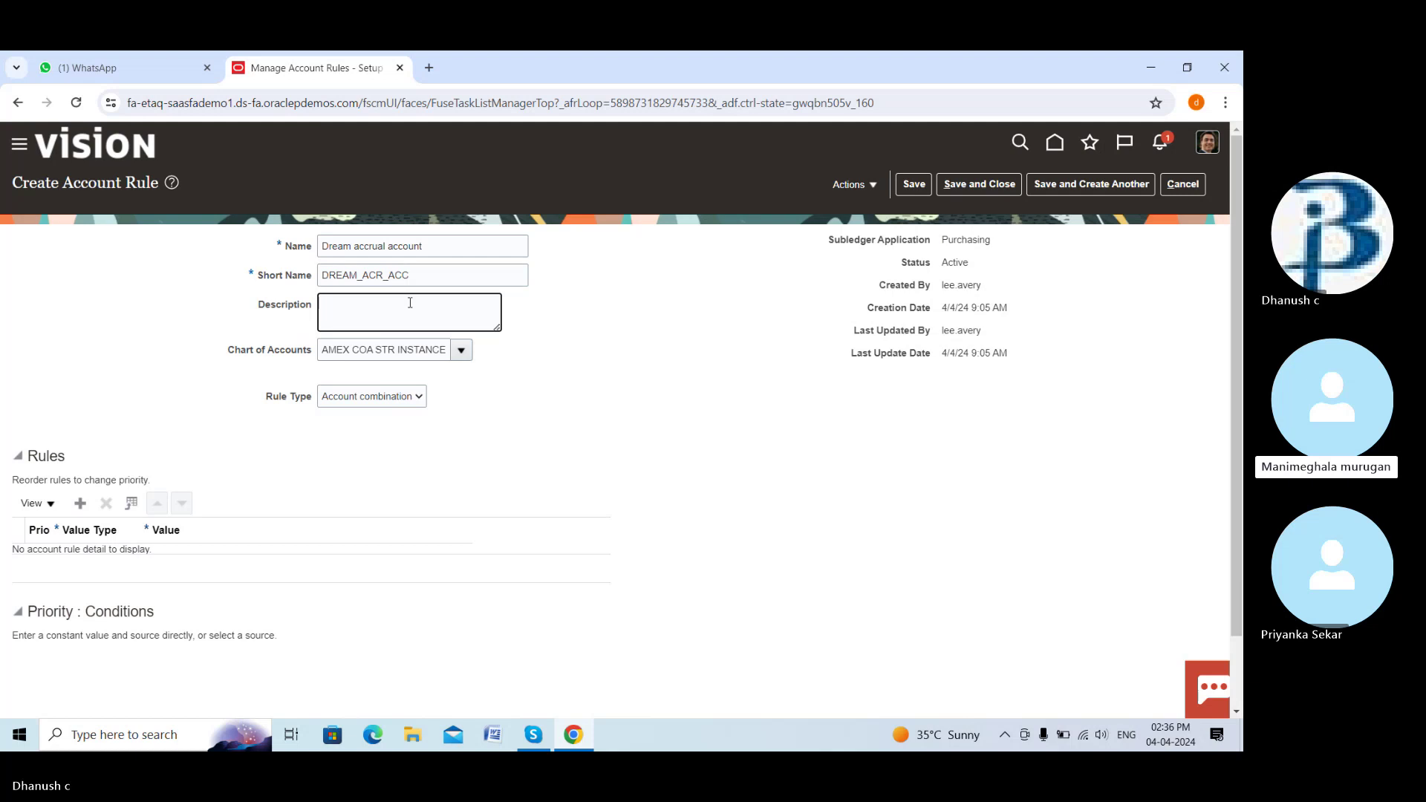
left_click(419, 398)
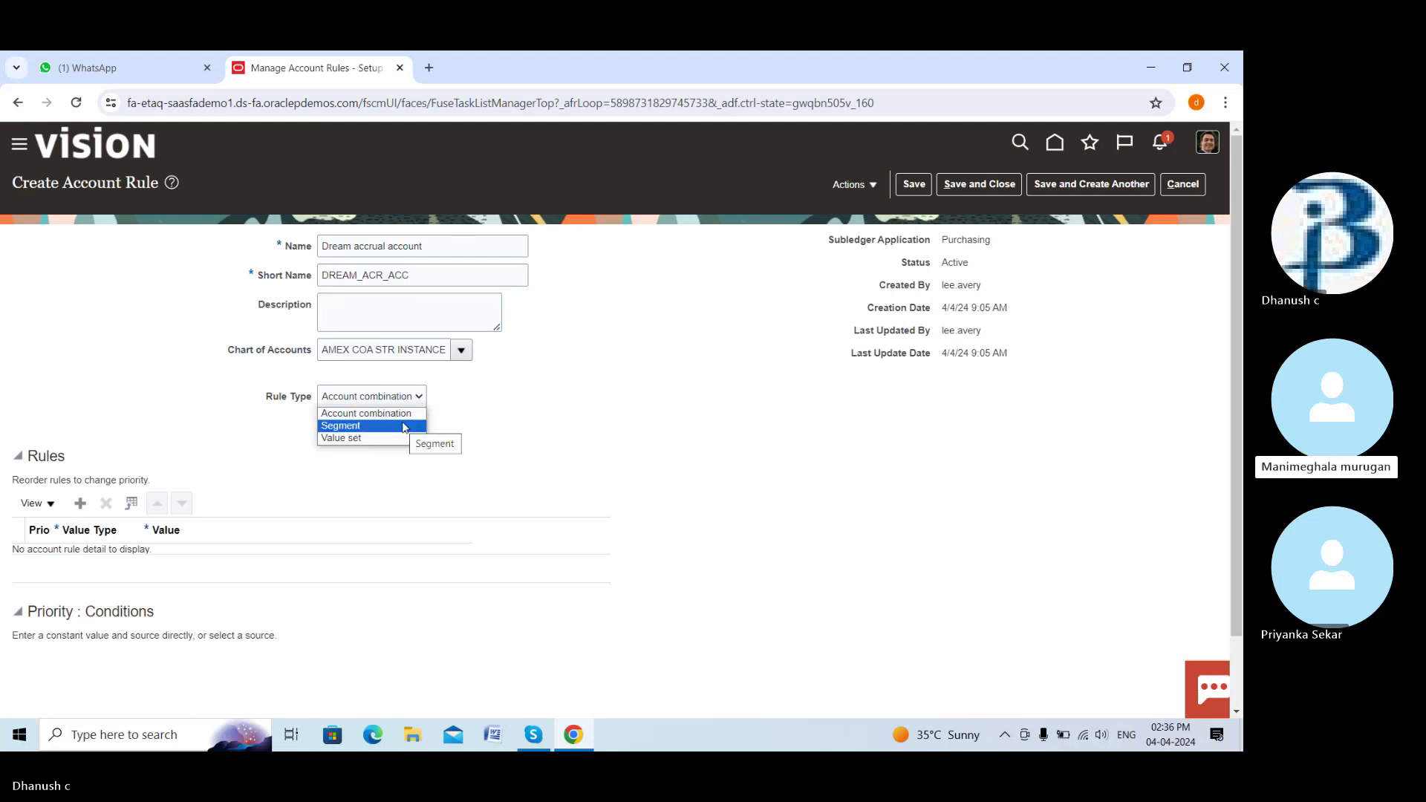
left_click(548, 429)
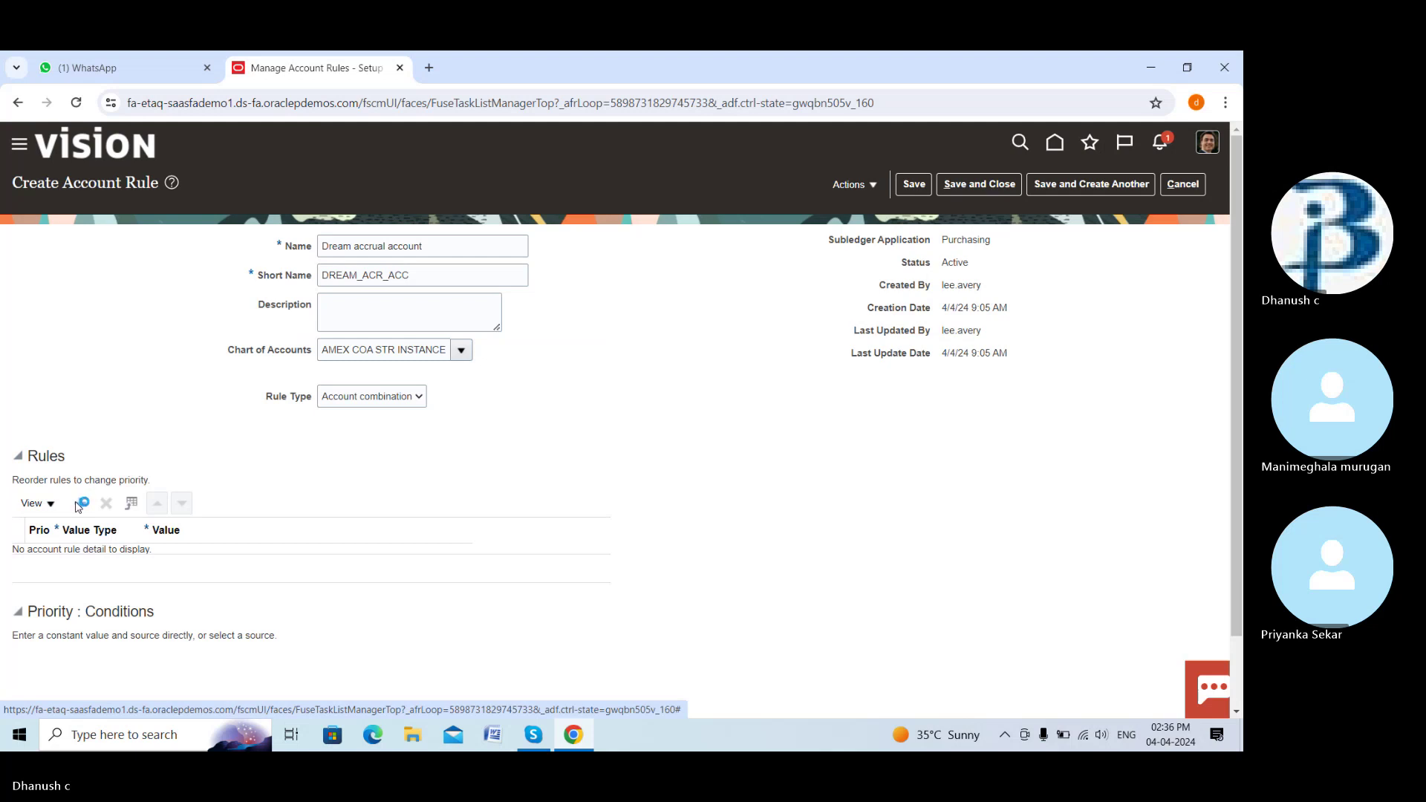
Add a priority-1 rule row with value type Constant
left_click(77, 505)
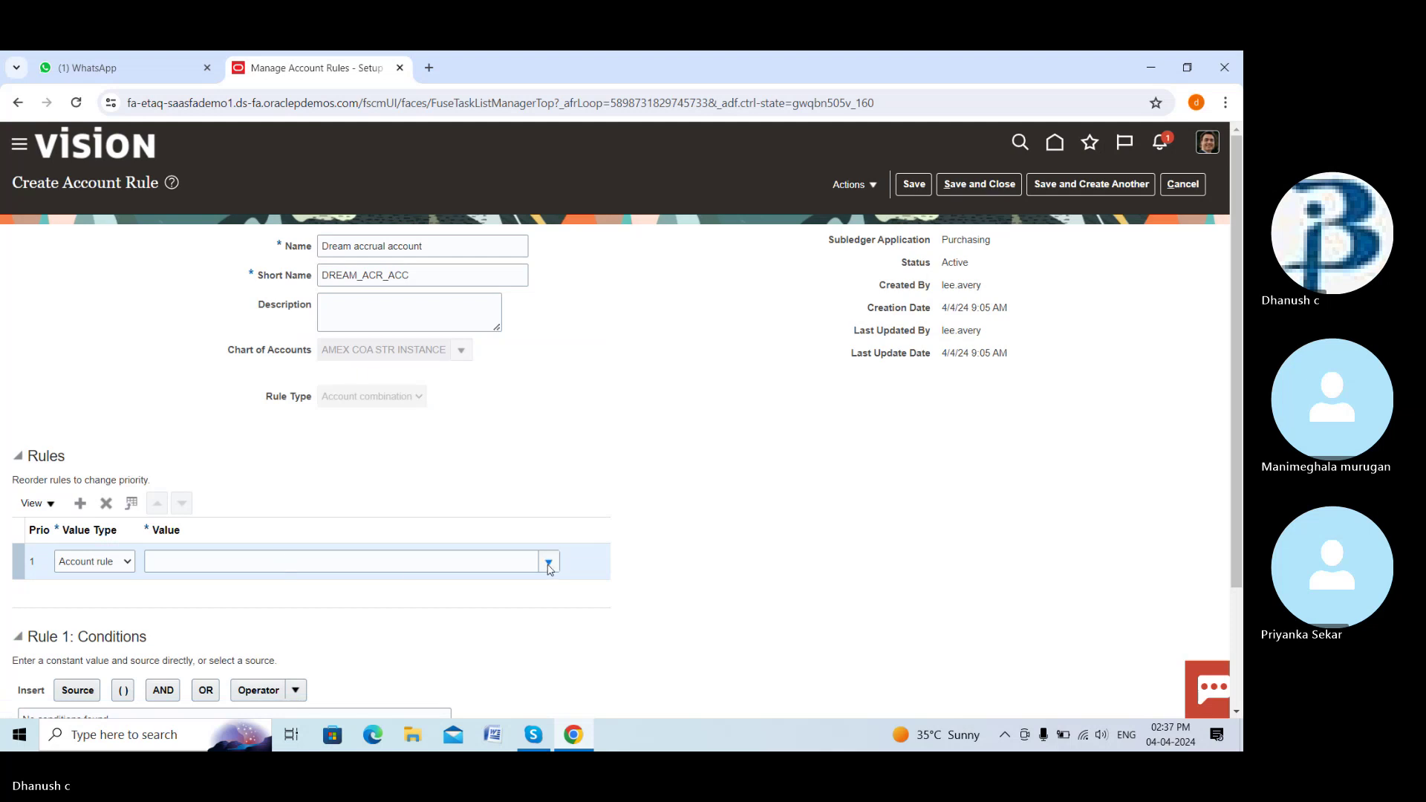
scroll(550, 566, "down", 1)
left_click(553, 483)
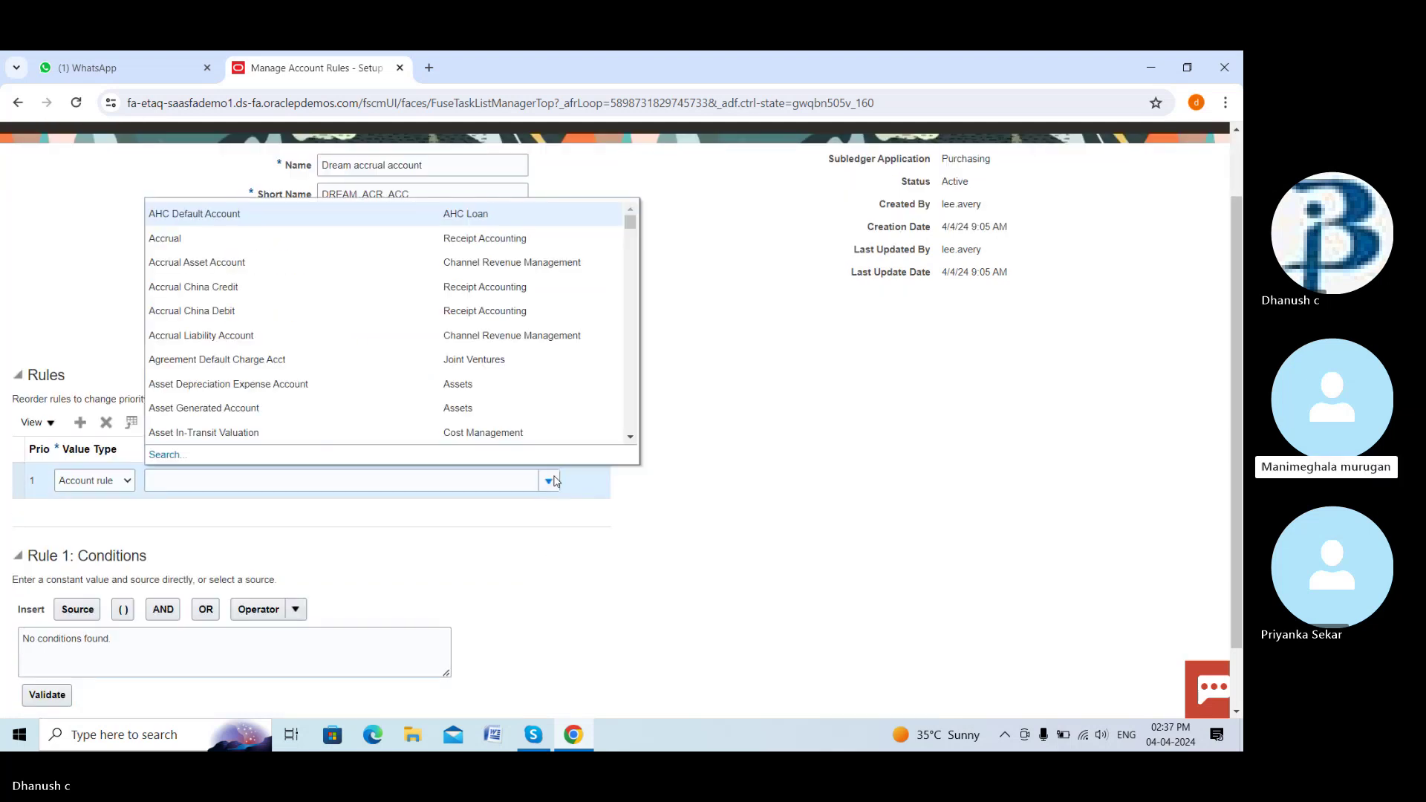
left_click(117, 509)
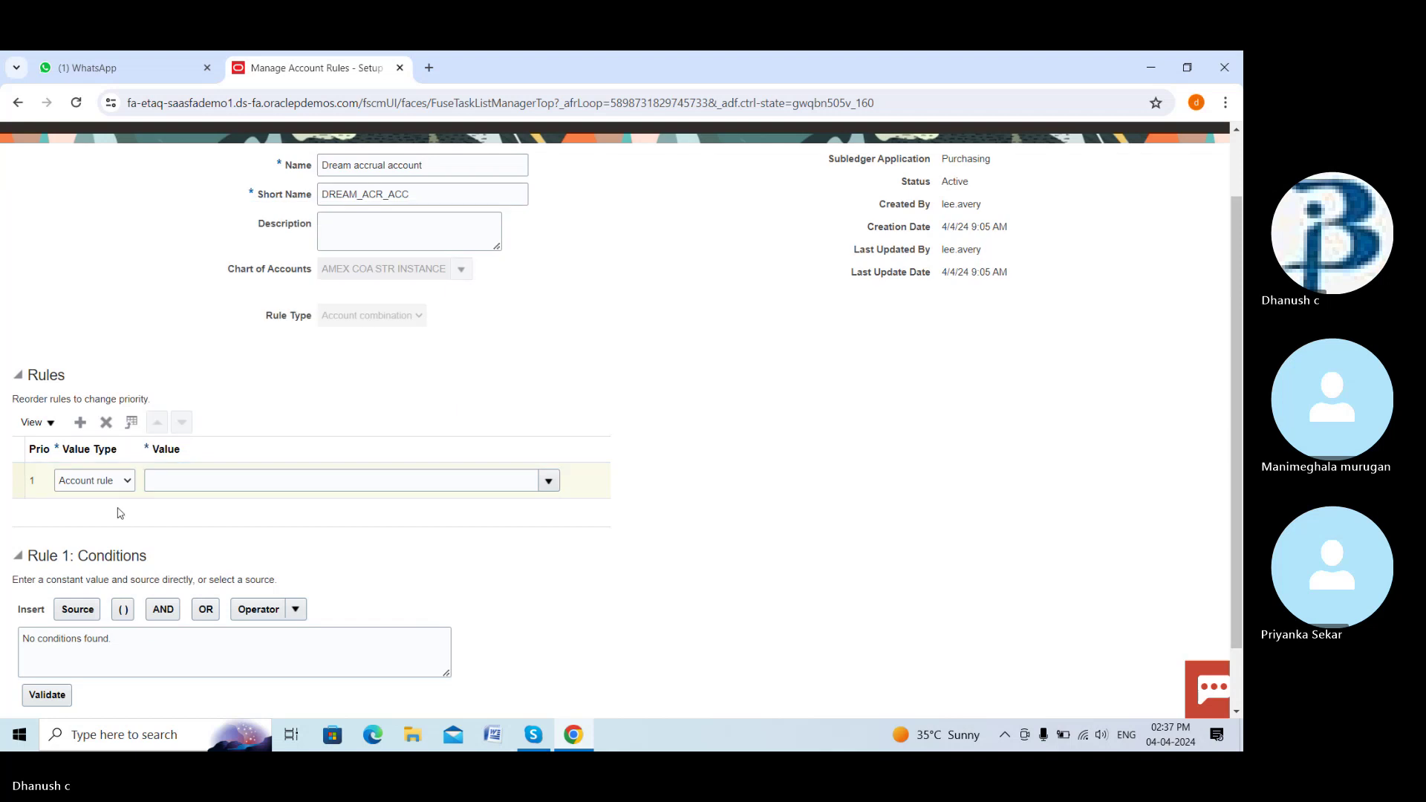
left_click(130, 483)
left_click(117, 508)
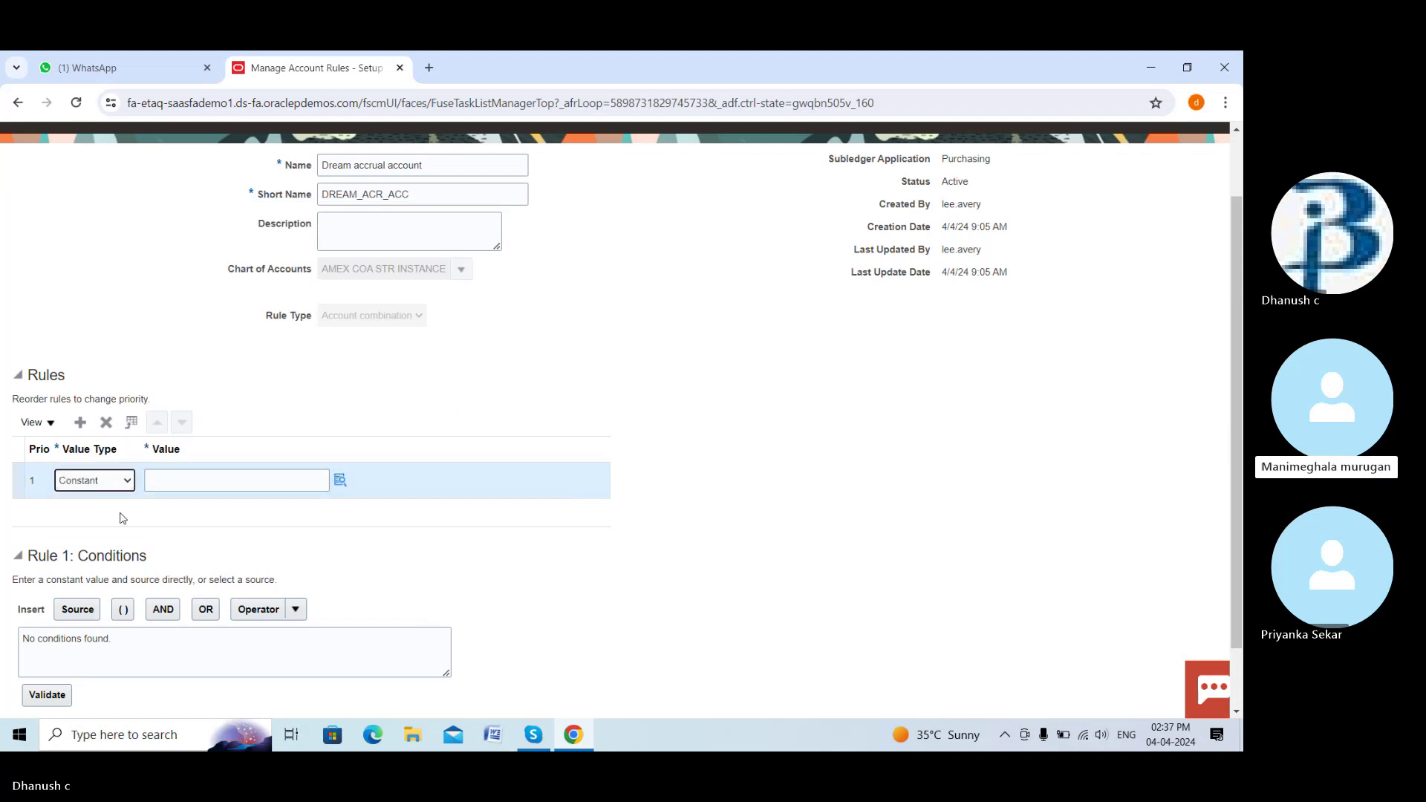
left_click(234, 482)
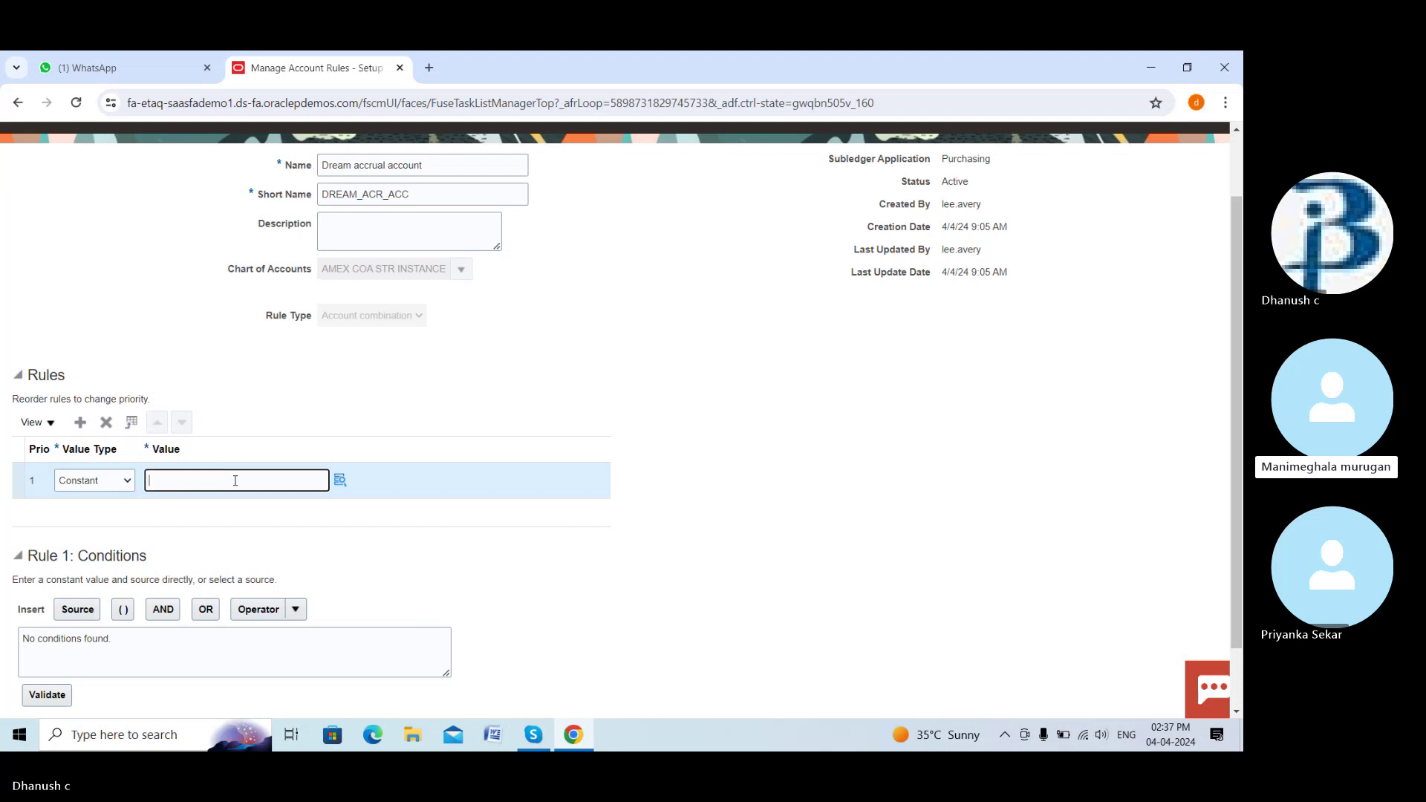
Set company 1111 and department 2223, then search the full AMEX ACCOUNT value list
left_click(339, 480)
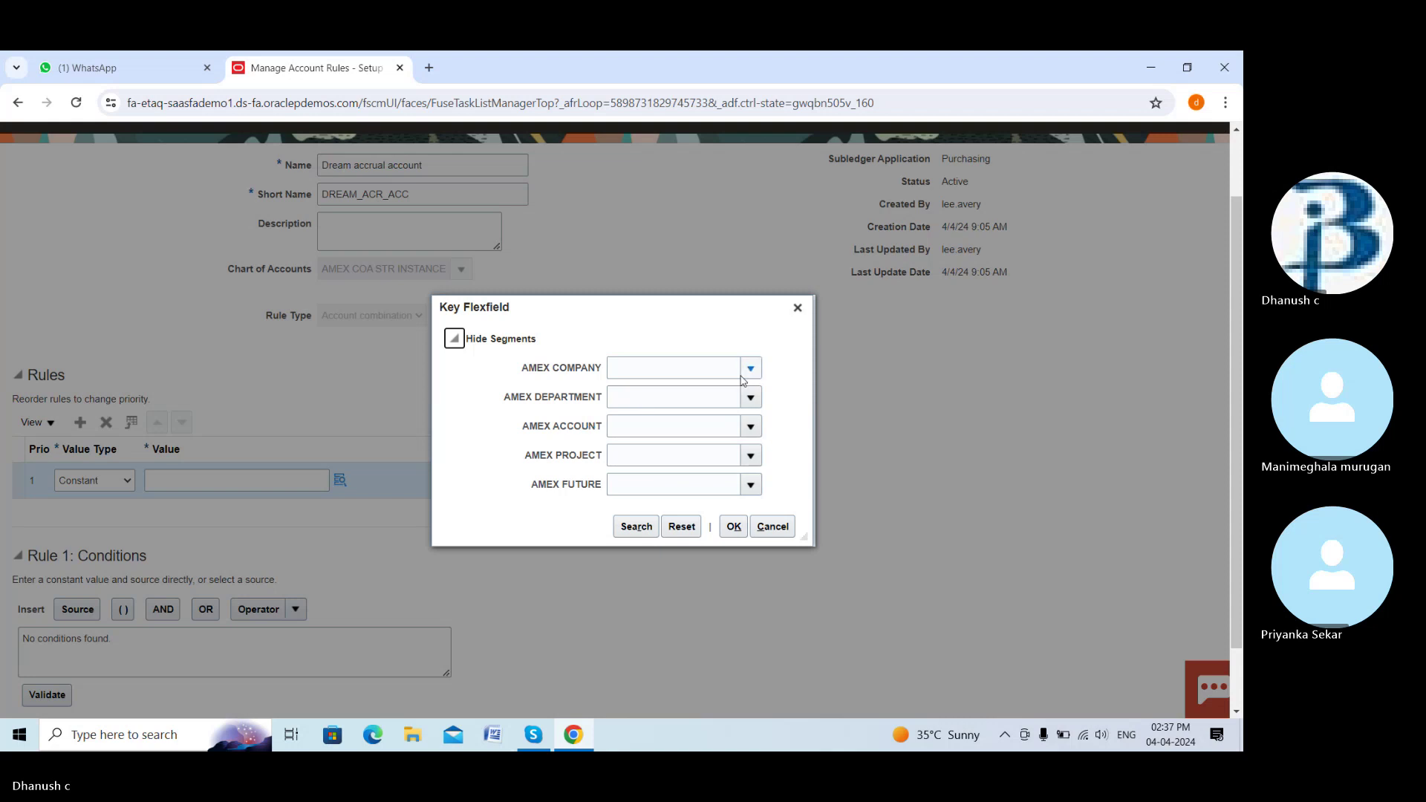
left_click(749, 370)
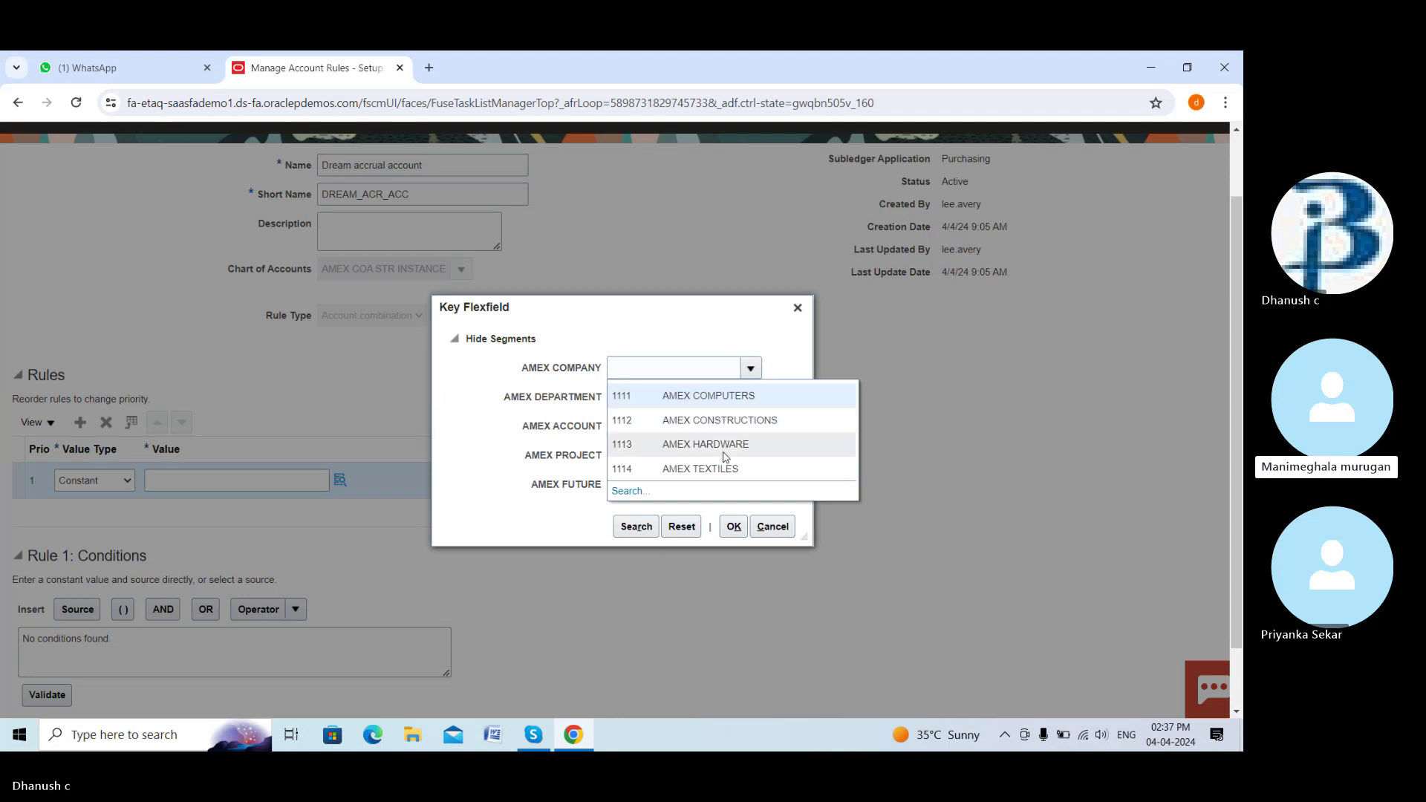
scroll(681, 444, "up", 1)
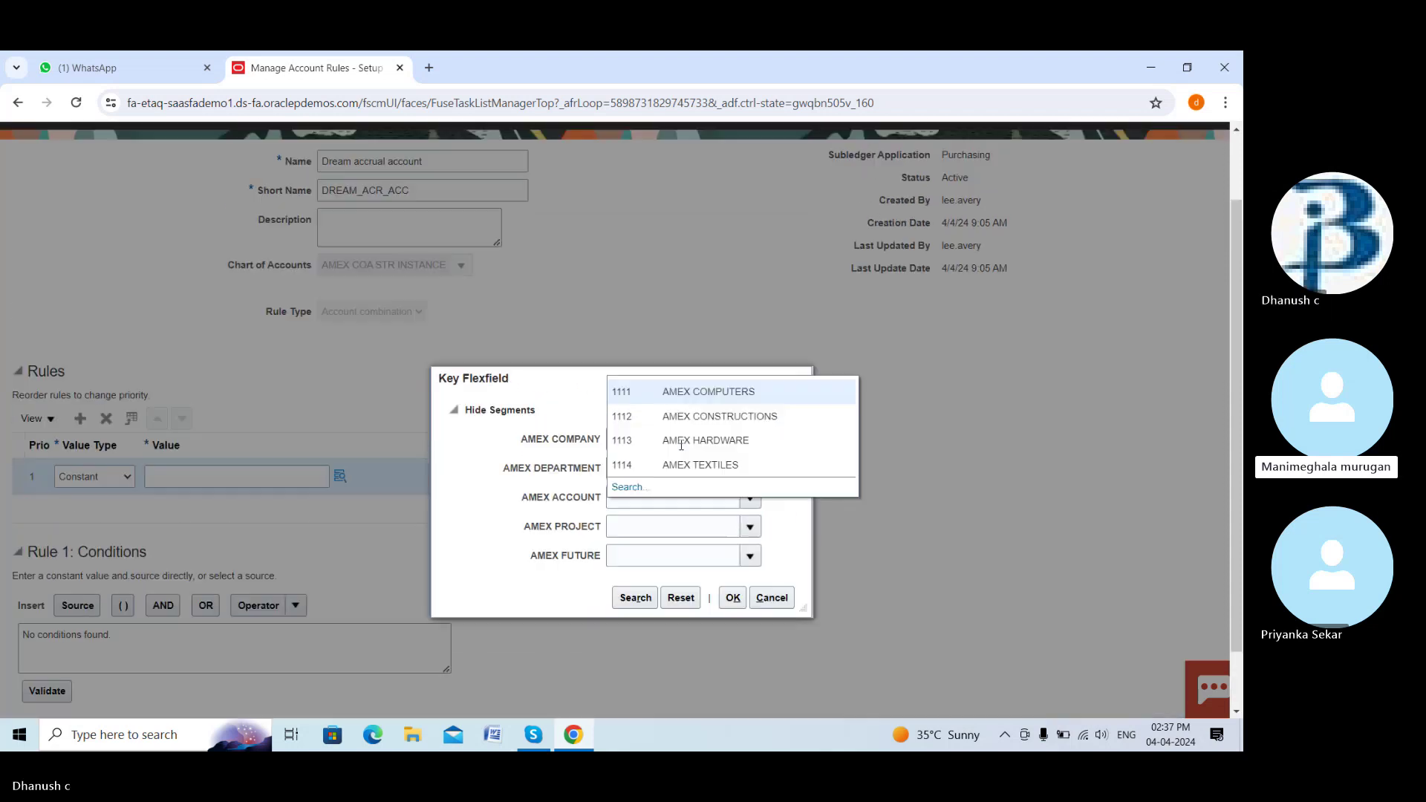
left_click(712, 476)
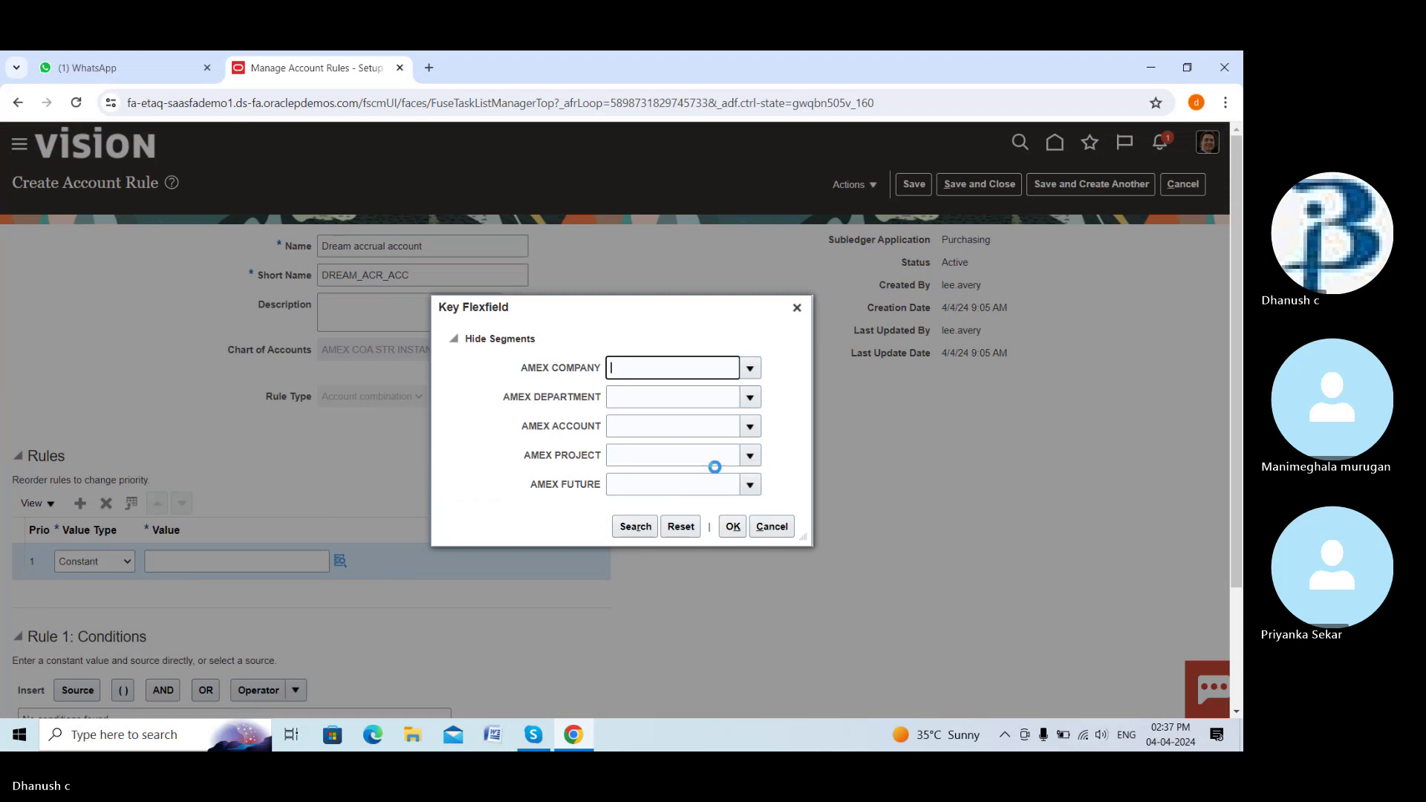
left_click(722, 399)
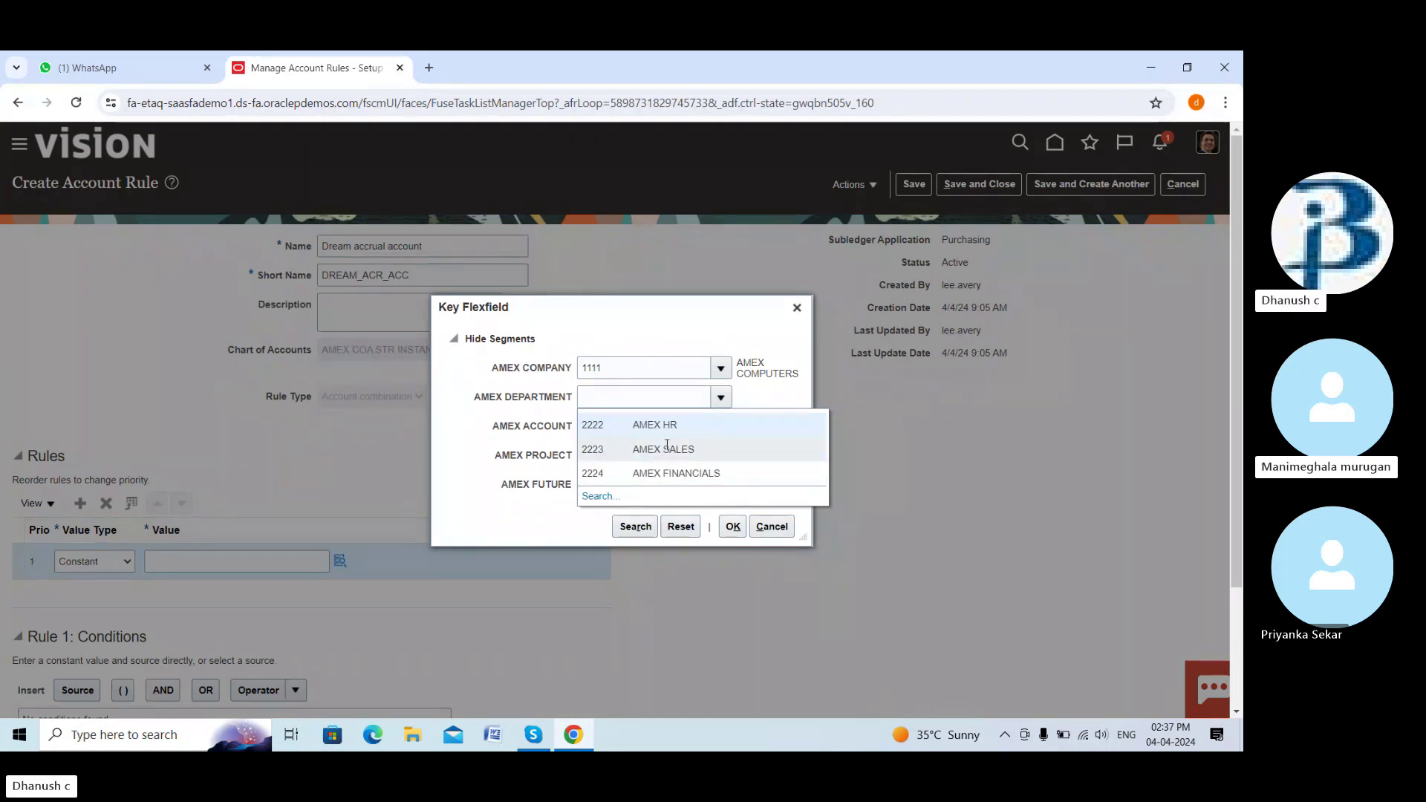
left_click(668, 448)
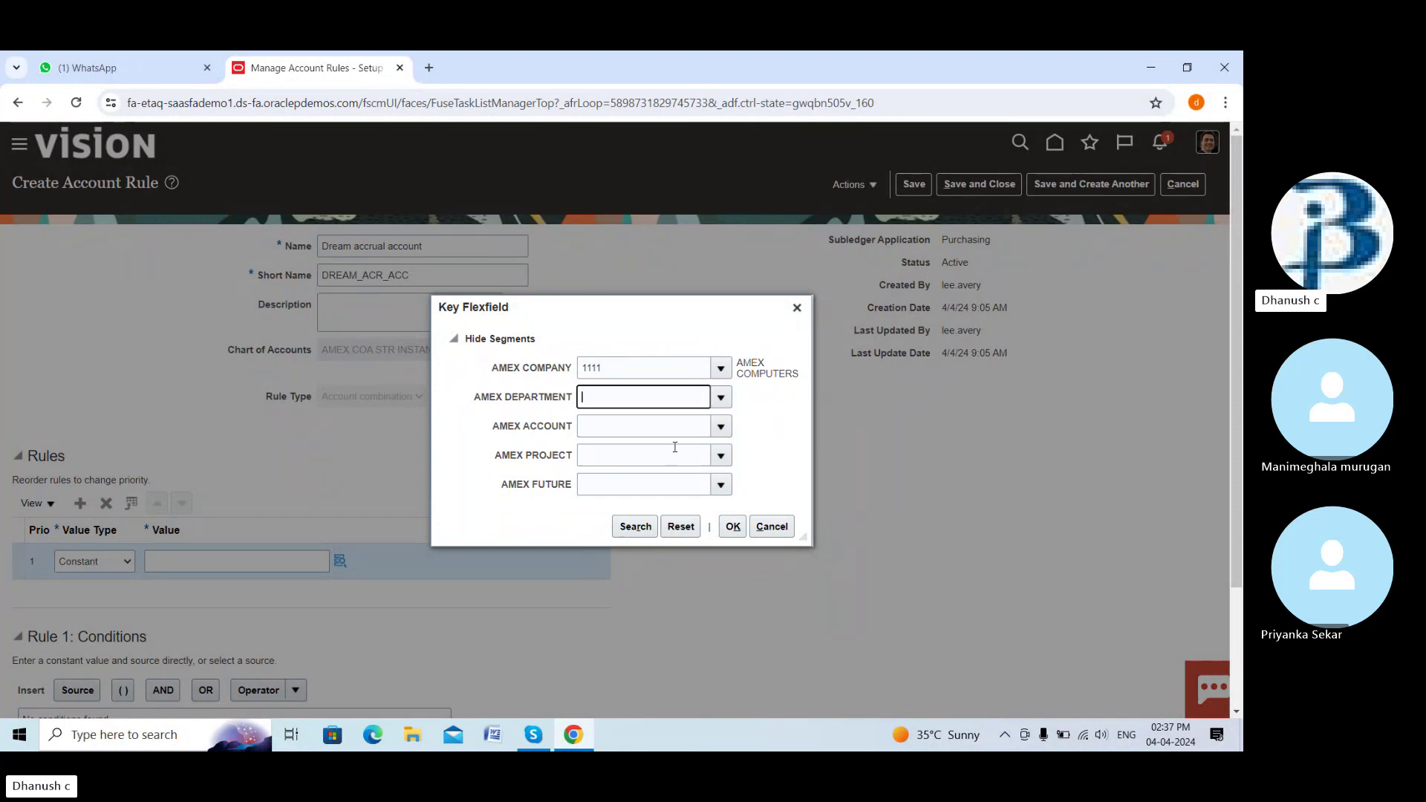
left_click(719, 430)
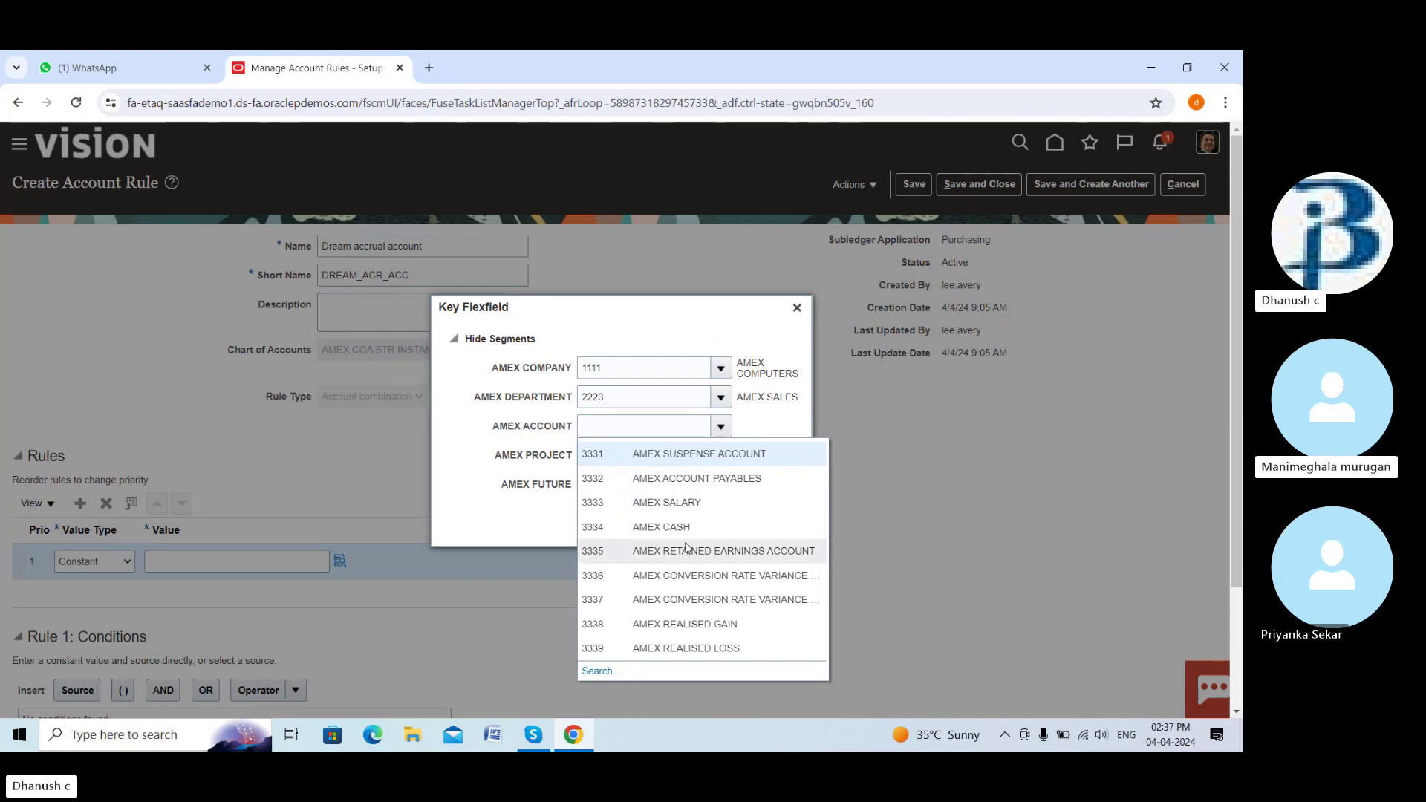
scroll(639, 572, "down", 1)
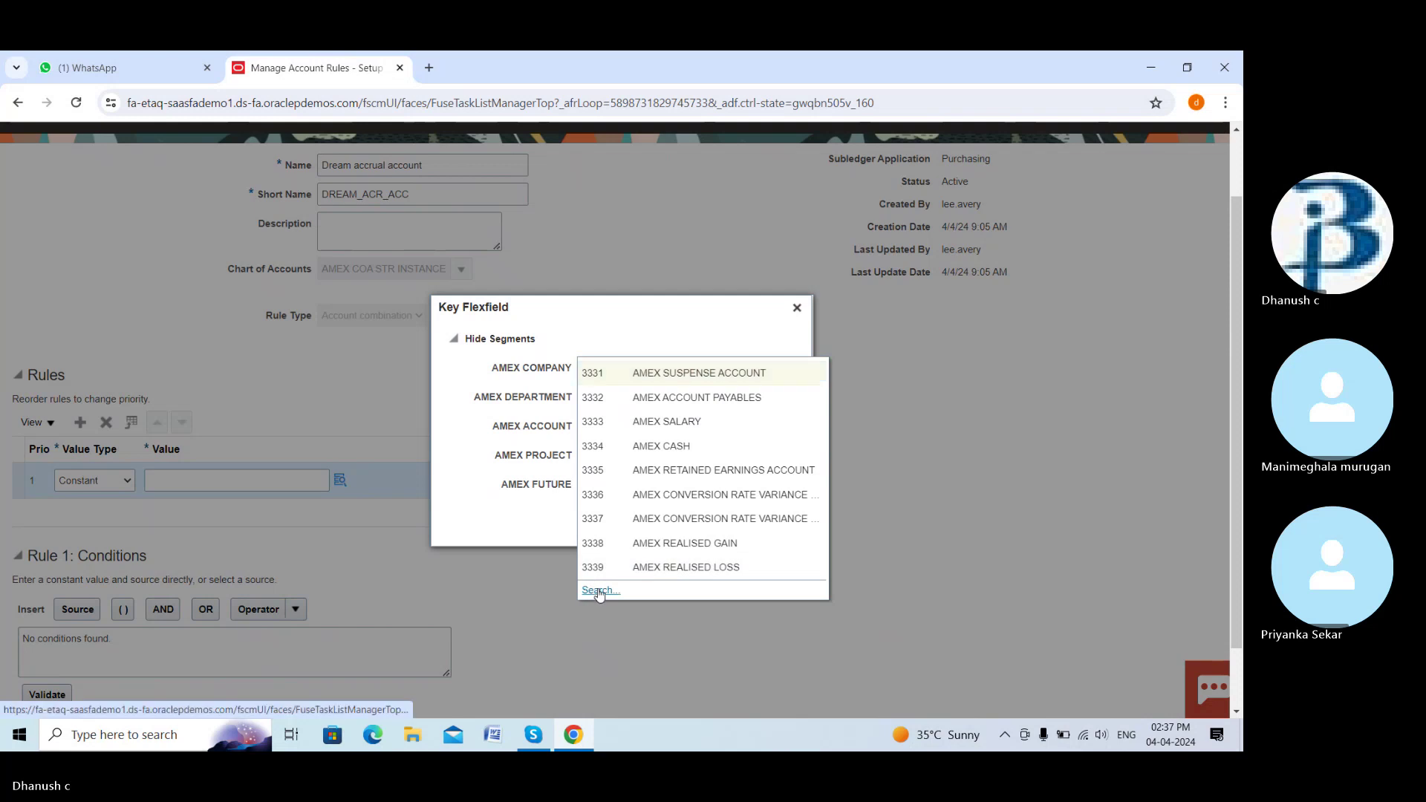
left_click(600, 591)
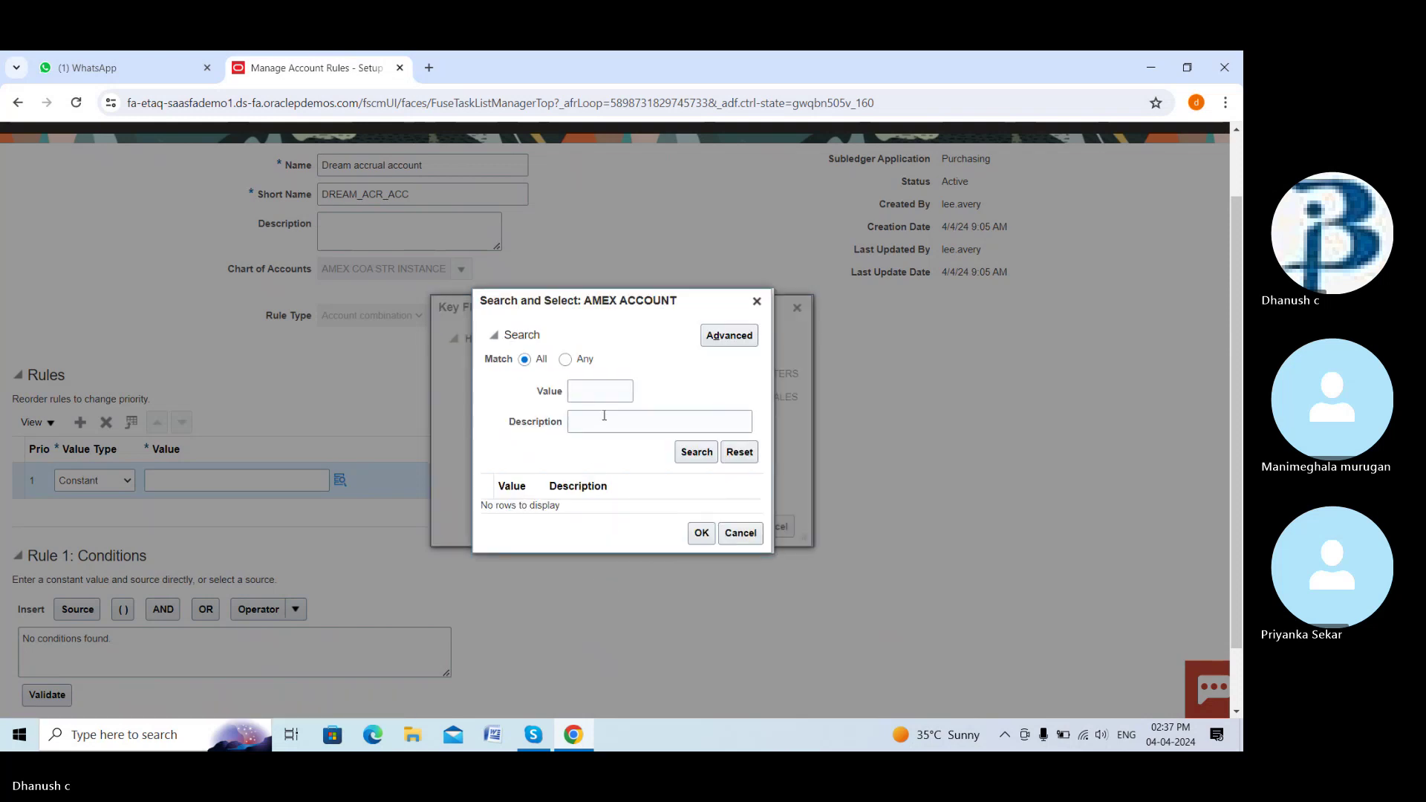
Search AMEX ACCOUNT descriptions for 'expence' and 'accrual', find none, and close the search
left_click(696, 451)
scroll(564, 455, "down", 1)
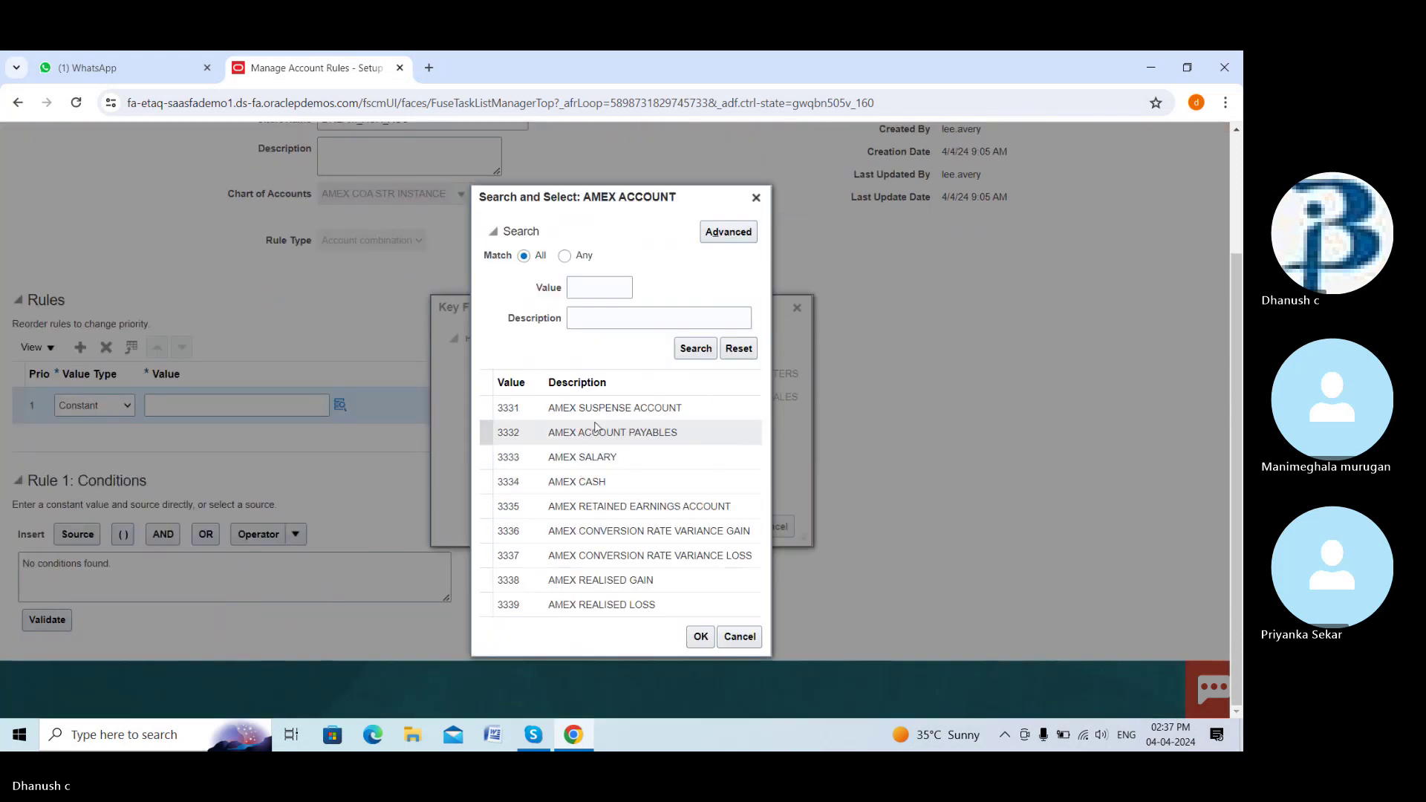
left_click(618, 311)
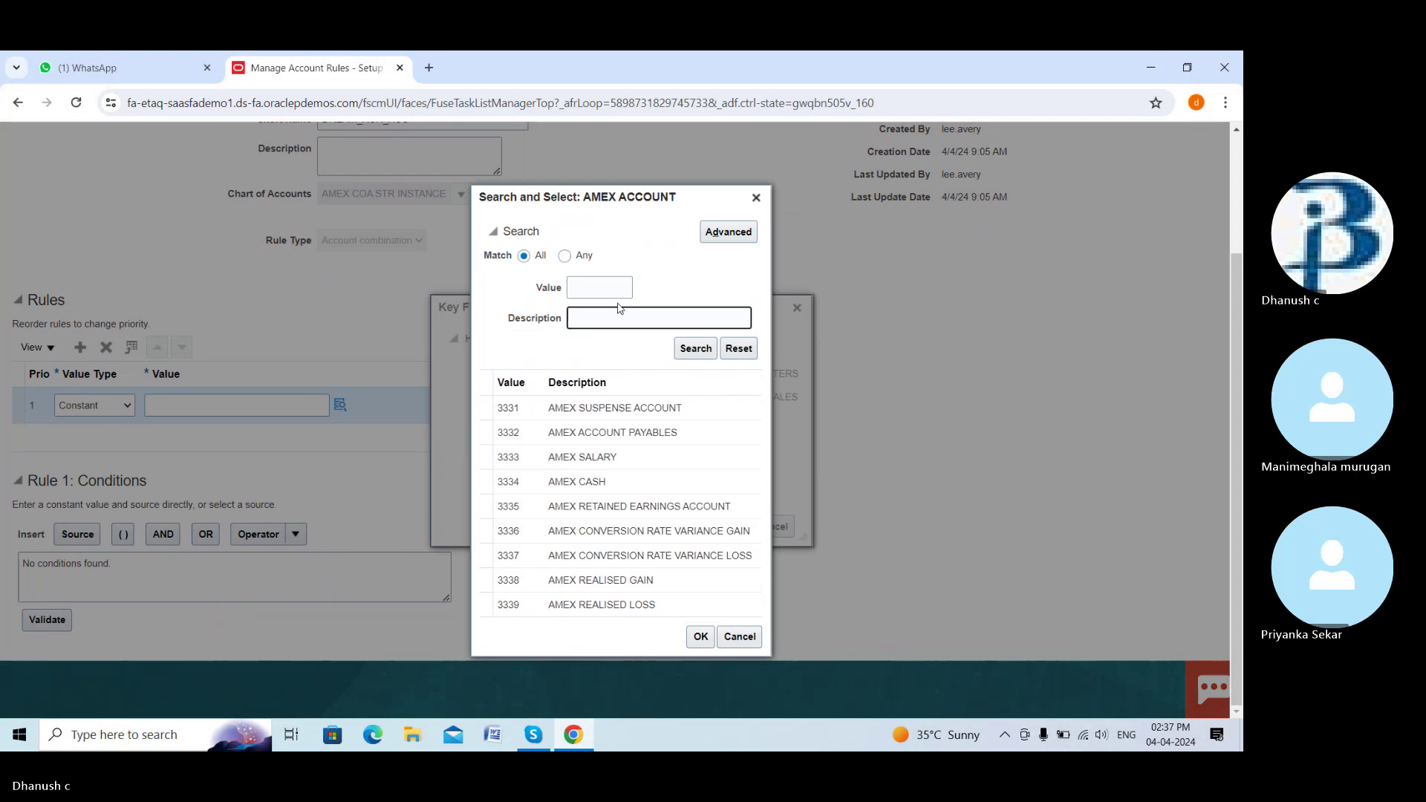
type("expence")
left_click(706, 347)
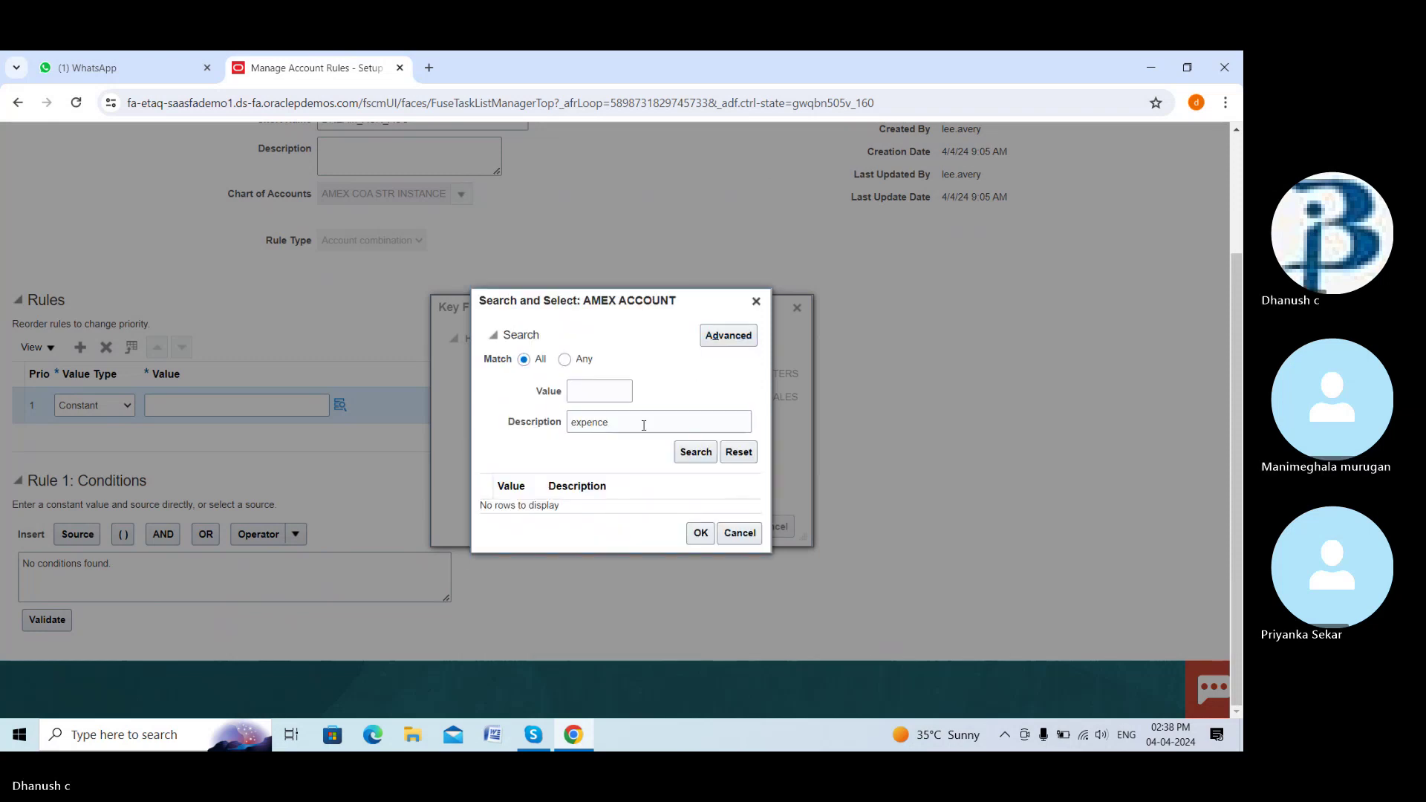
left_click(630, 428)
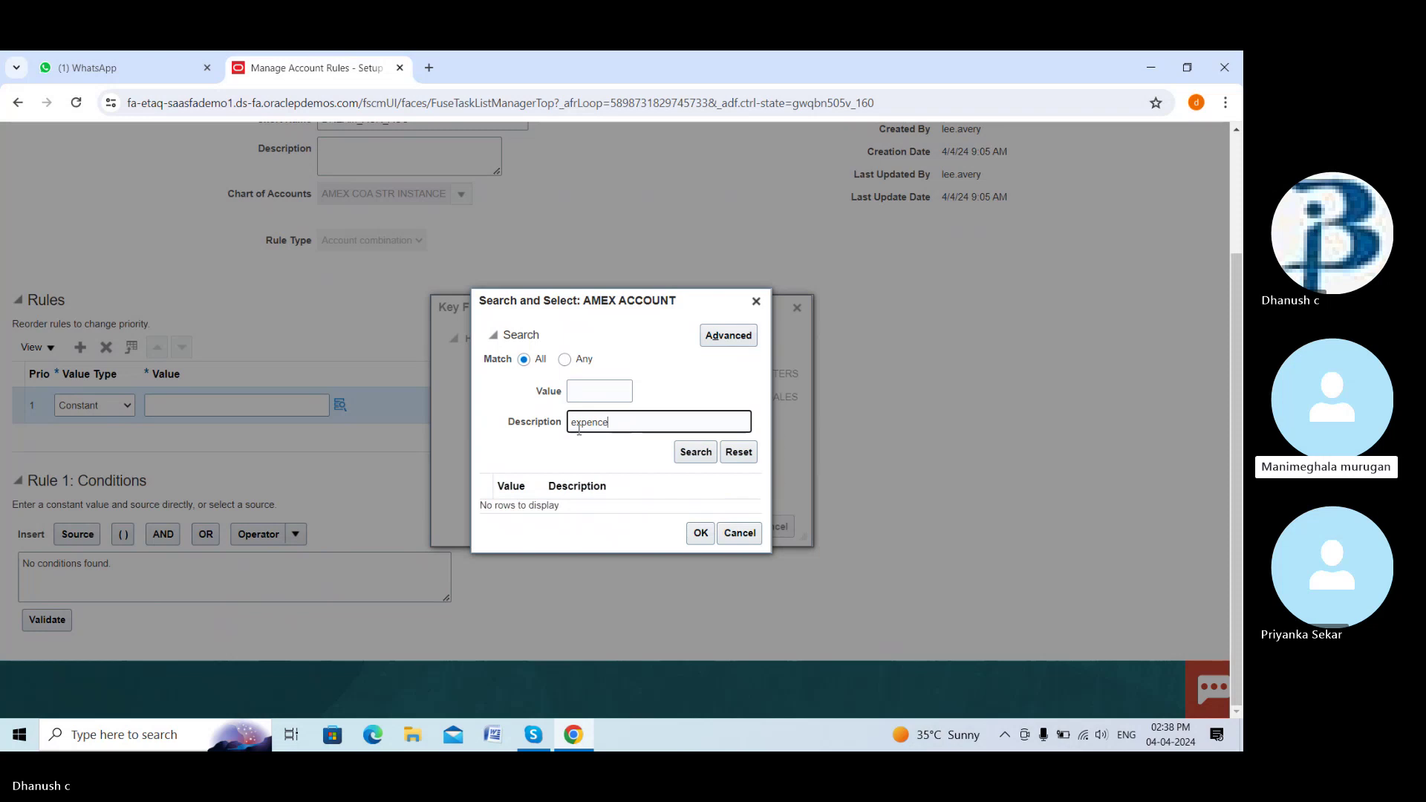
key("BackSpace")
key("BackSpace")
key("BackSpace")
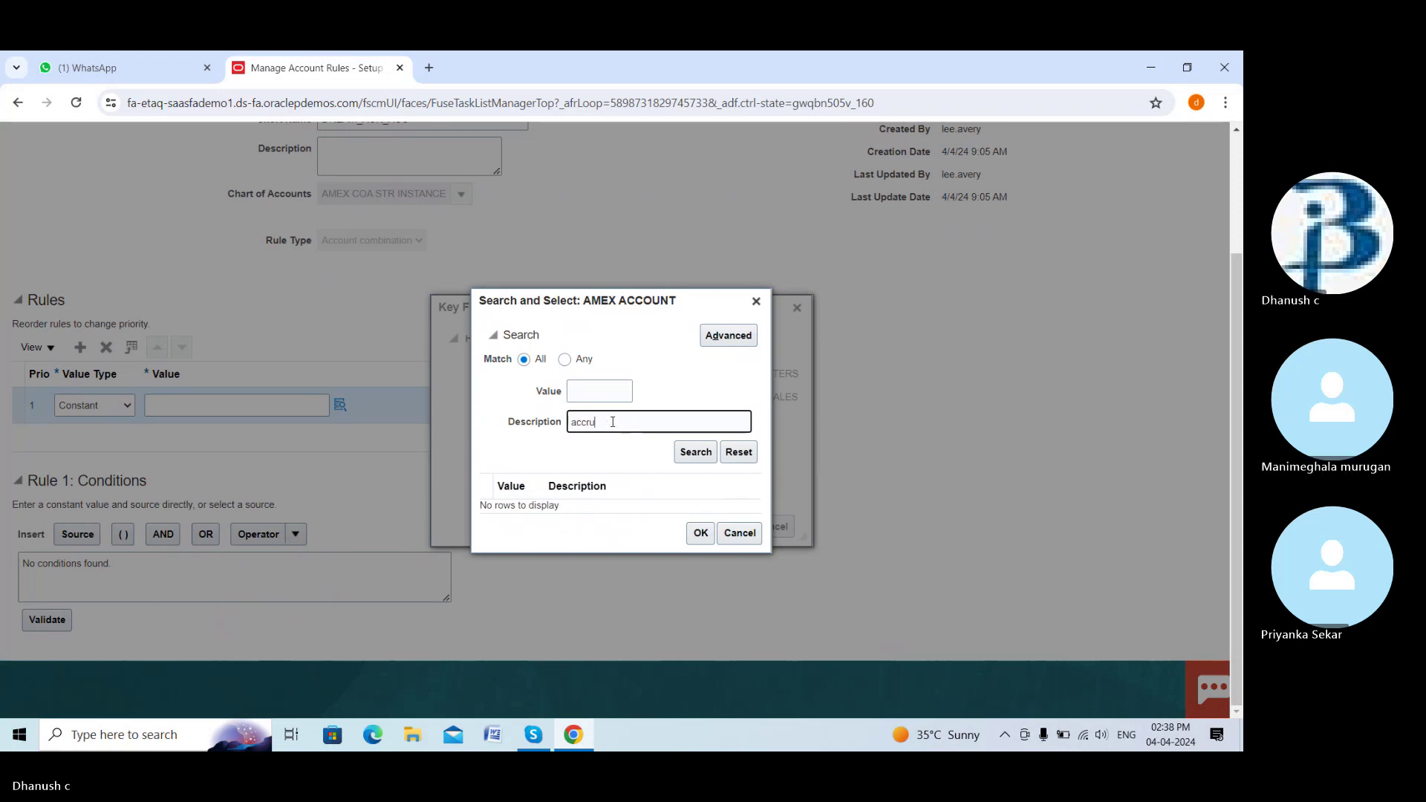
type("accrual")
left_click(696, 451)
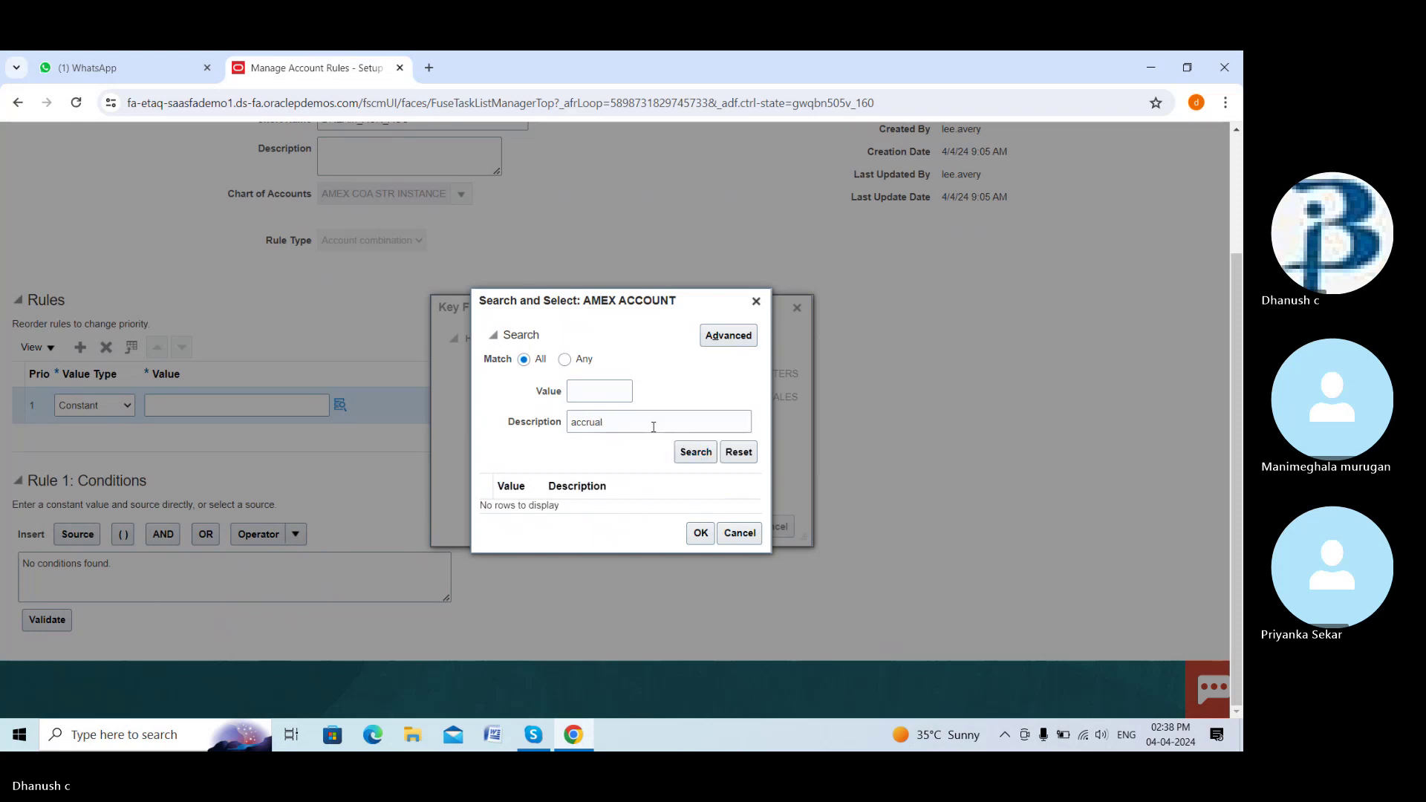
left_click_drag(642, 421, 563, 438)
key("BackSpace")
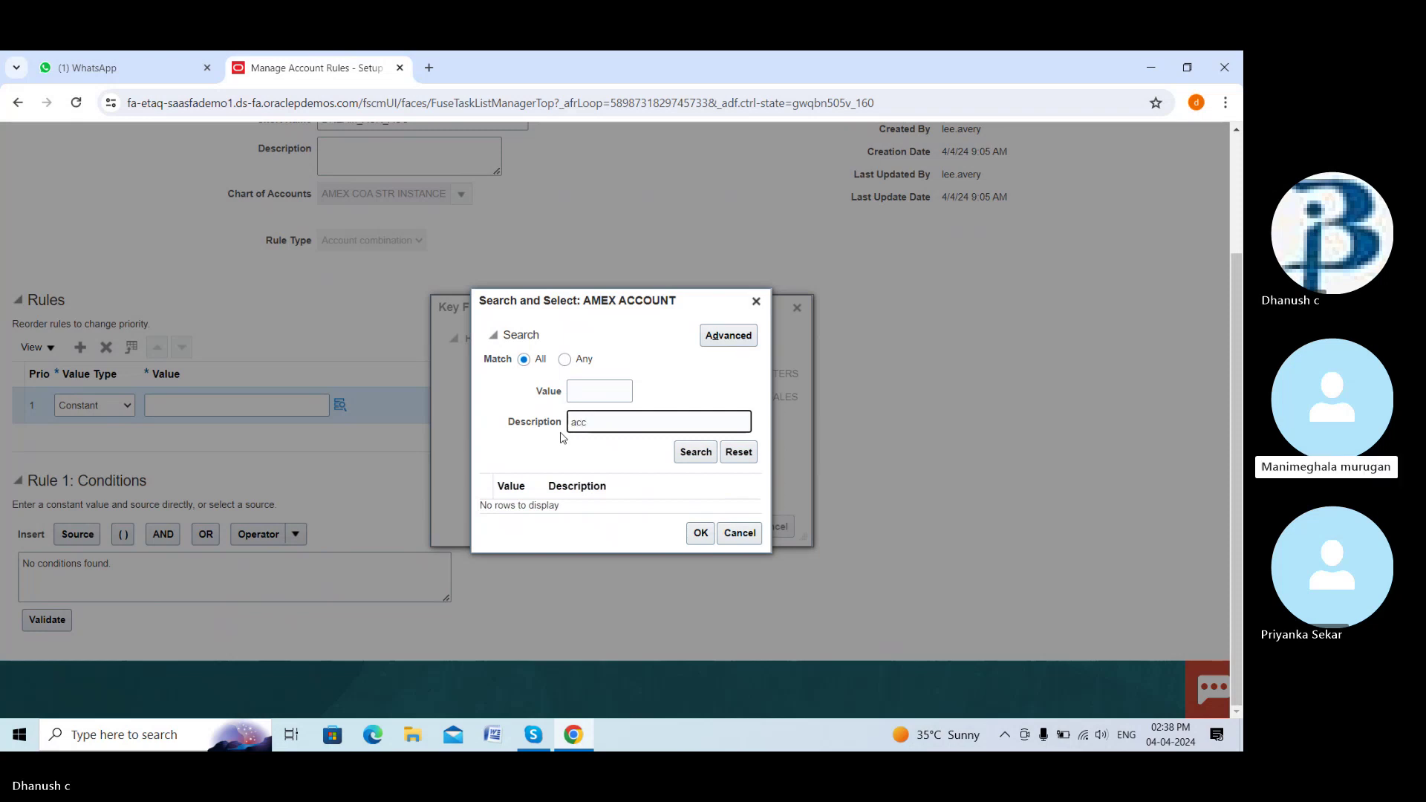
left_click(757, 301)
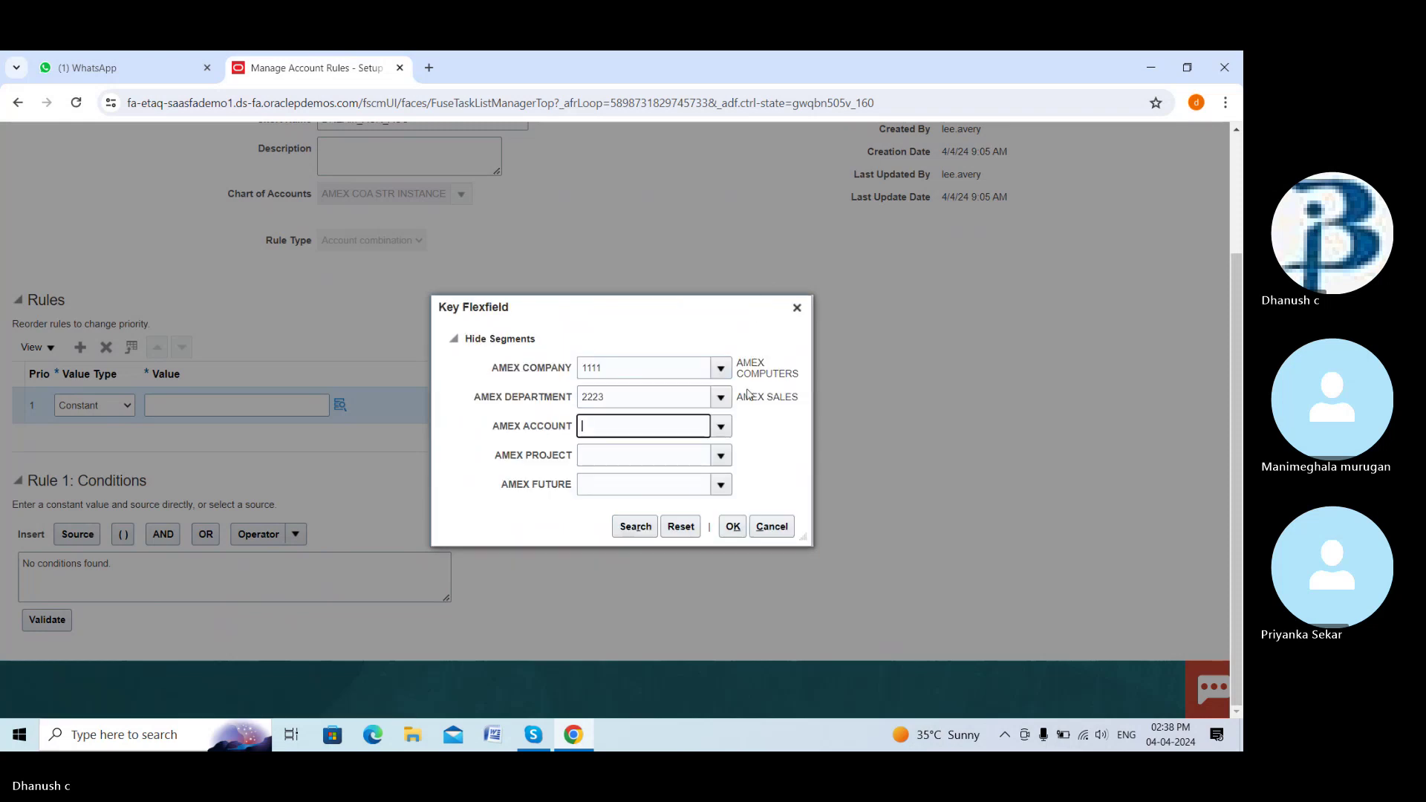
left_click(719, 426)
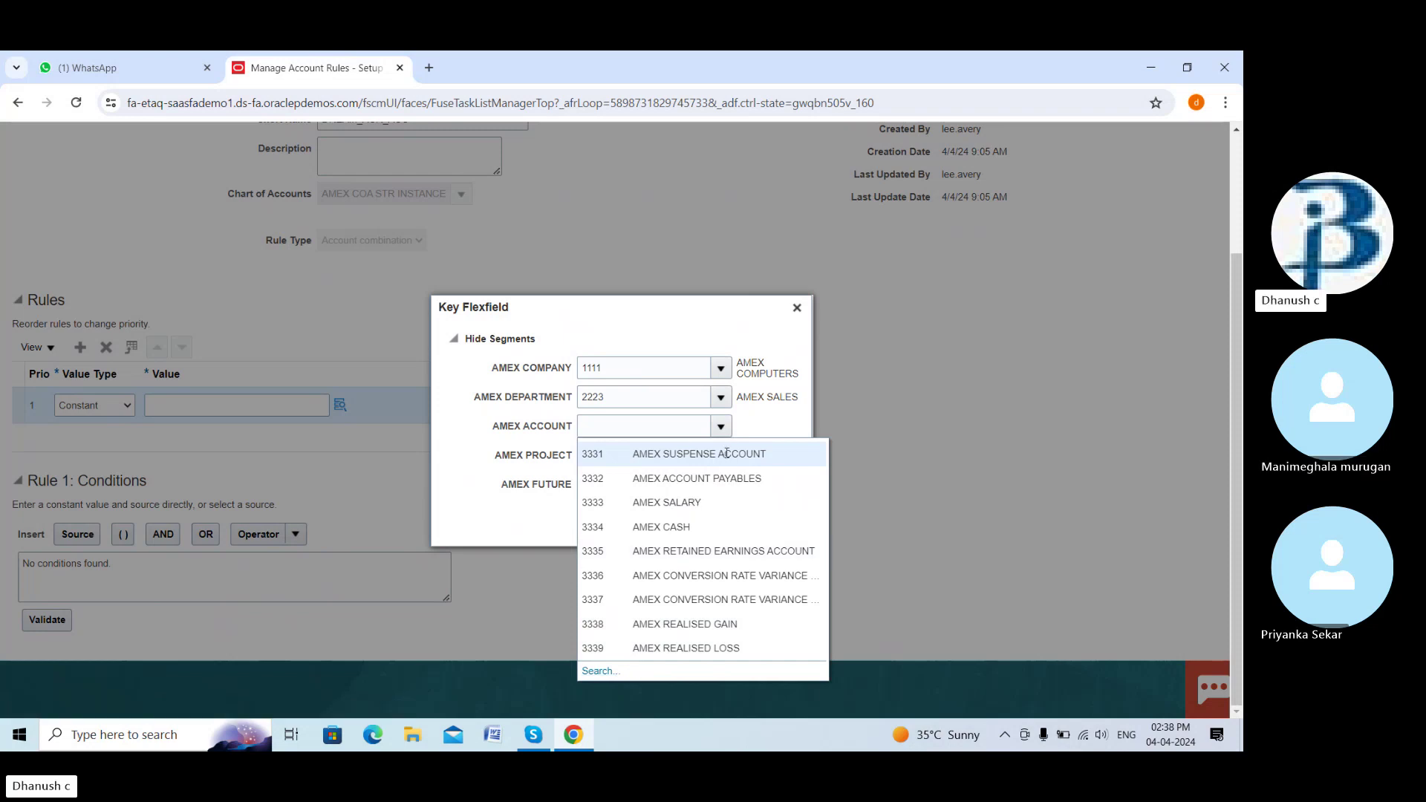
left_click(727, 453)
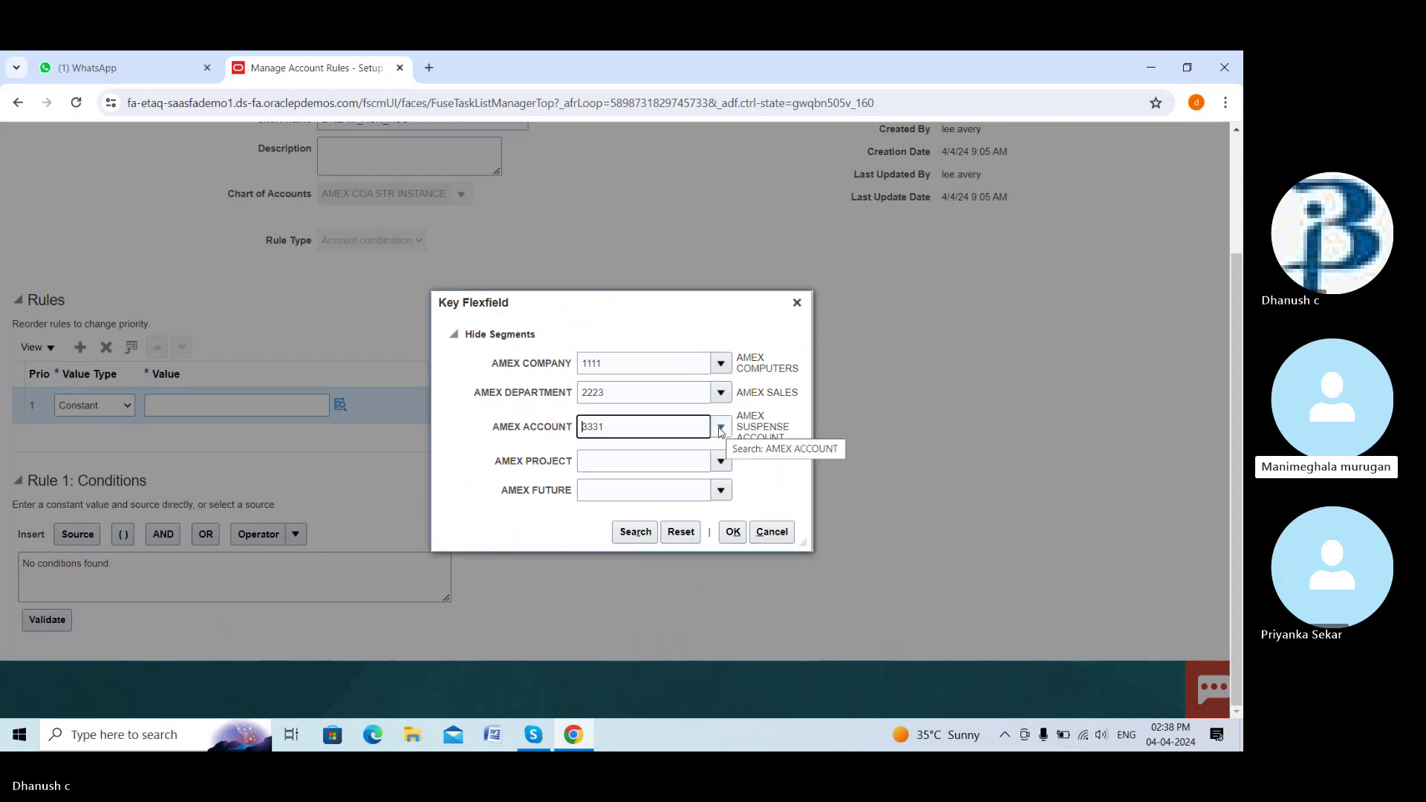
left_click(721, 429)
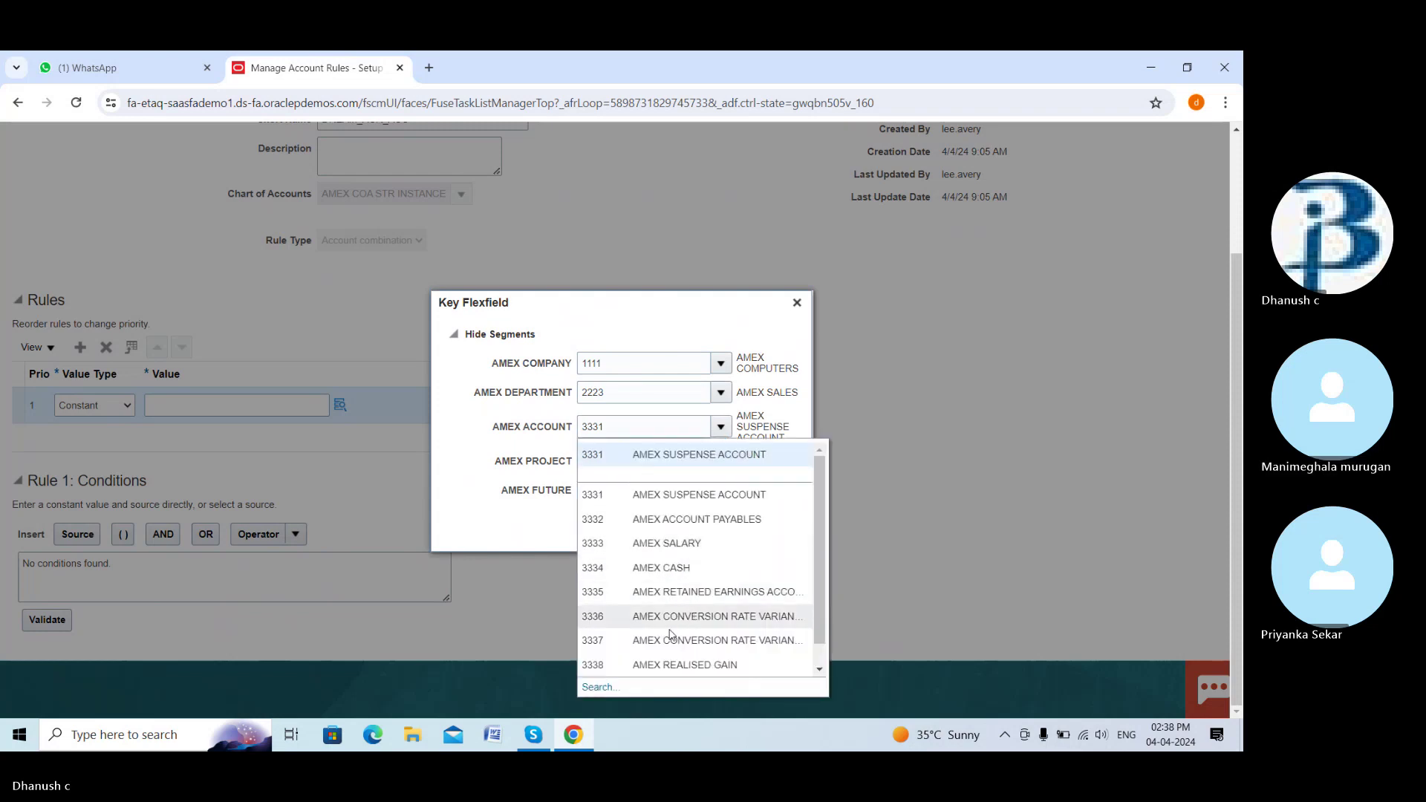
scroll(696, 614, "down", 1)
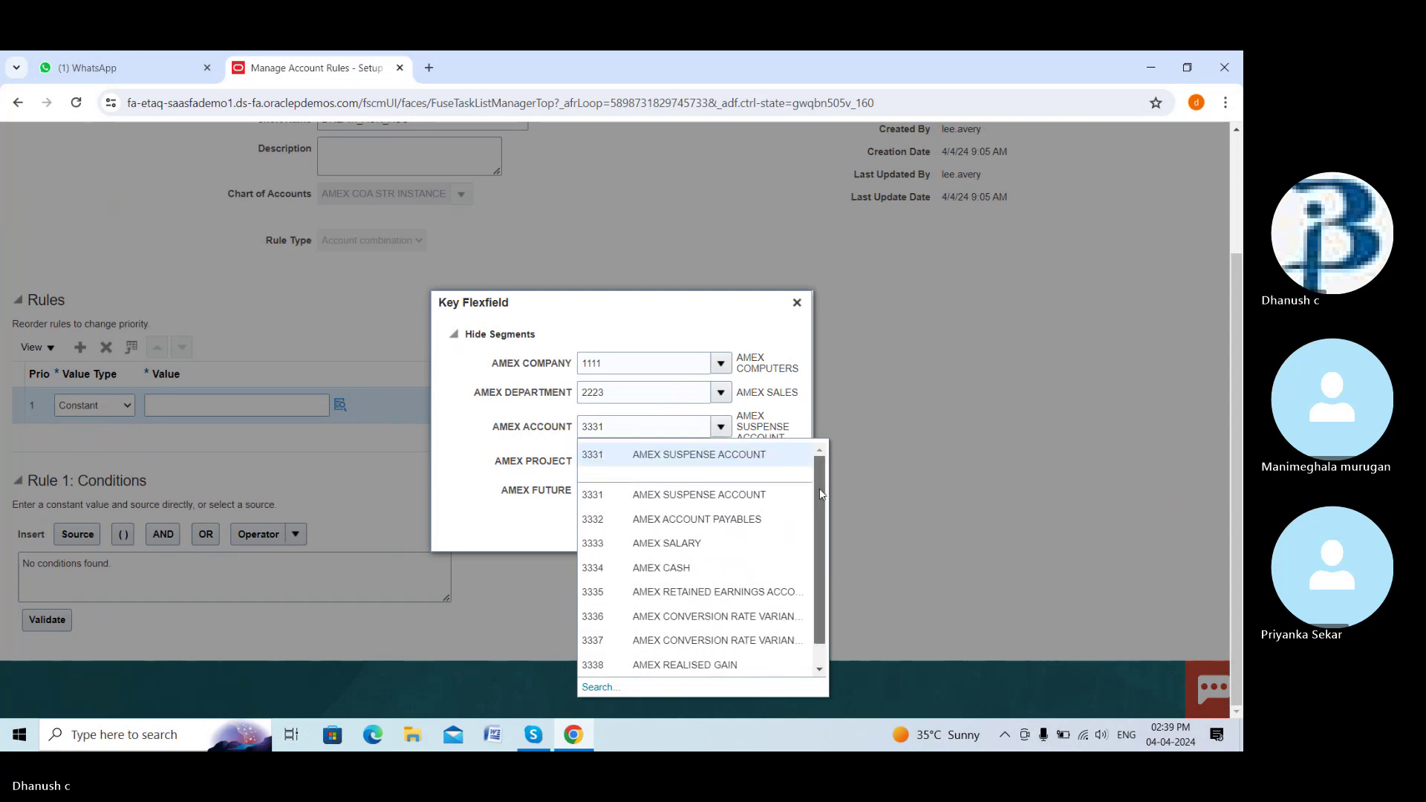
left_click_drag(820, 561, 822, 540)
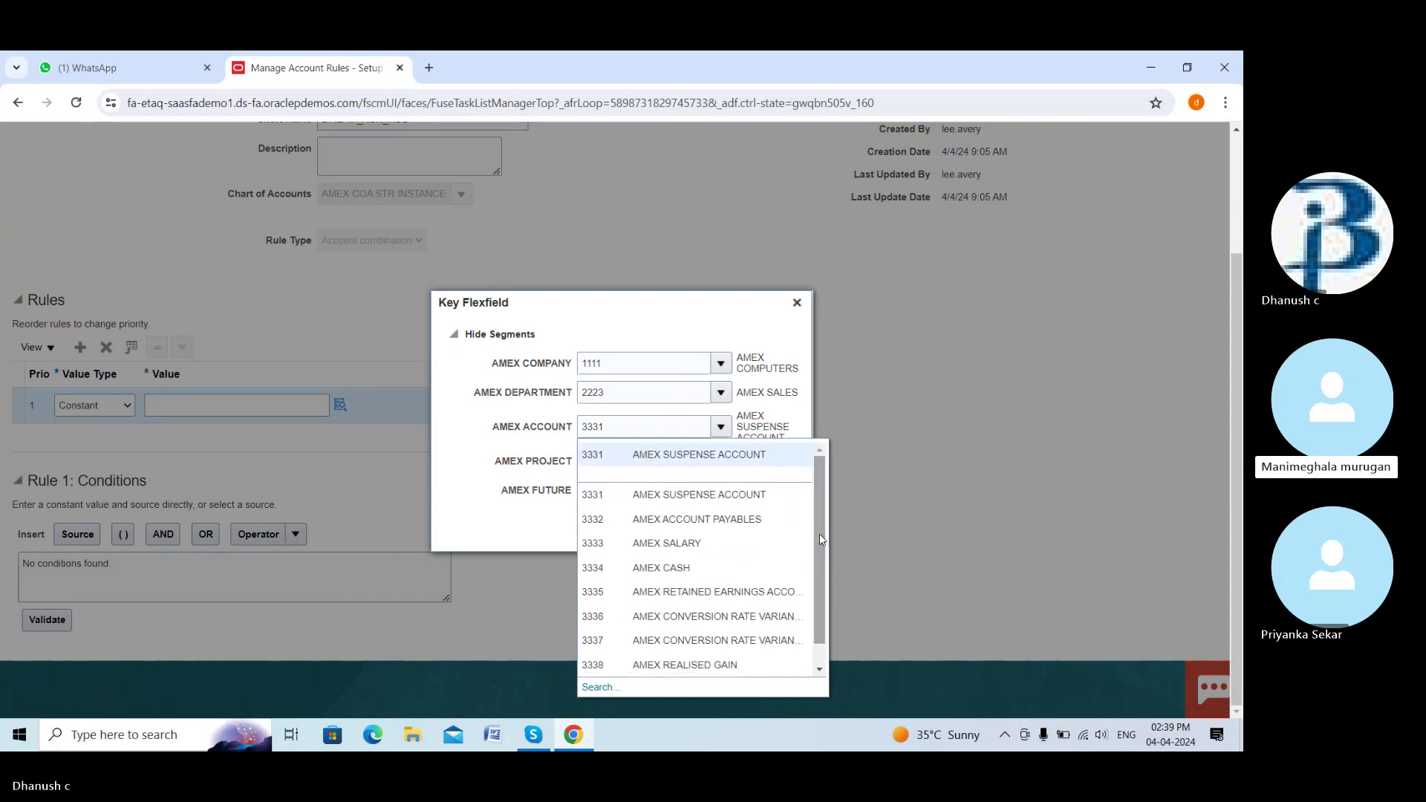
left_click(694, 455)
left_click(717, 461)
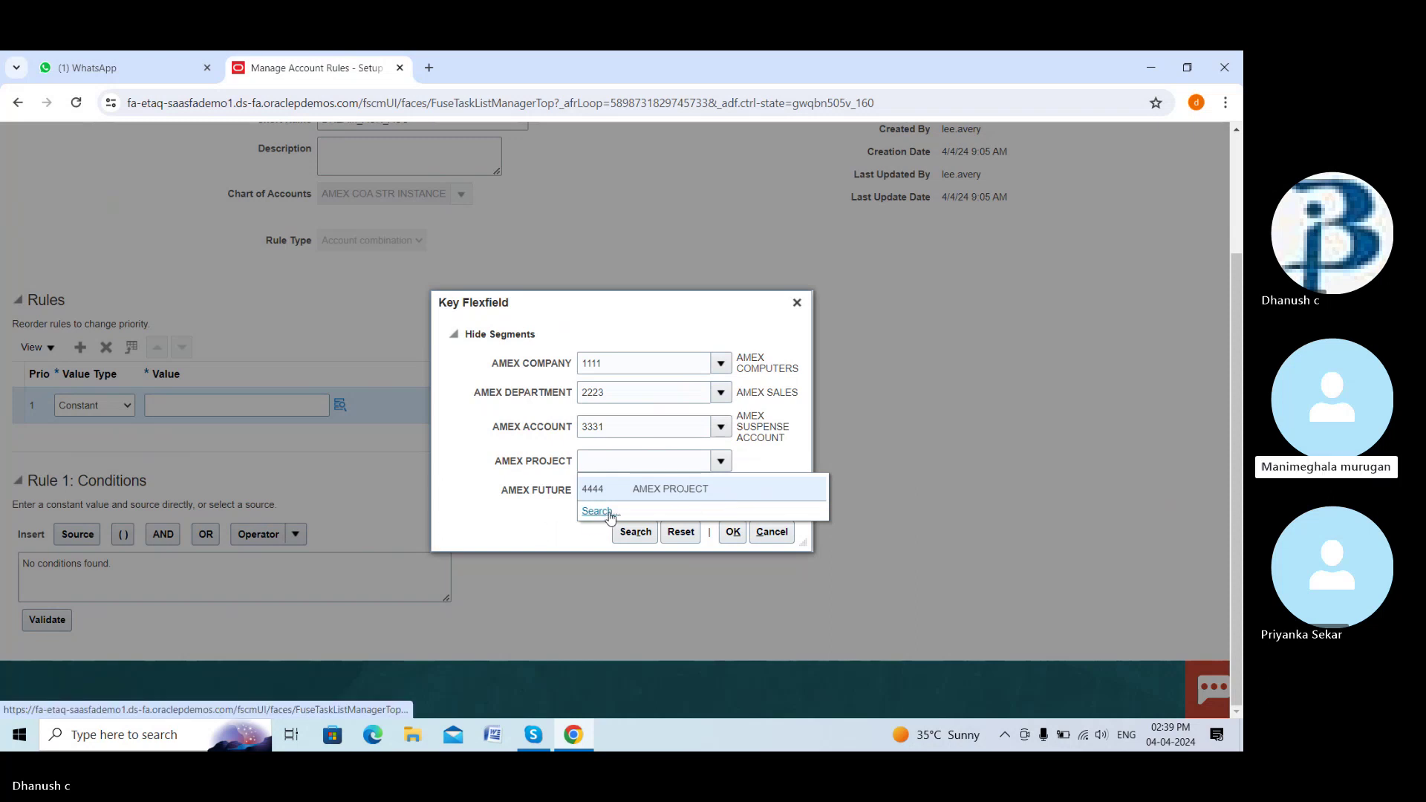
left_click(648, 488)
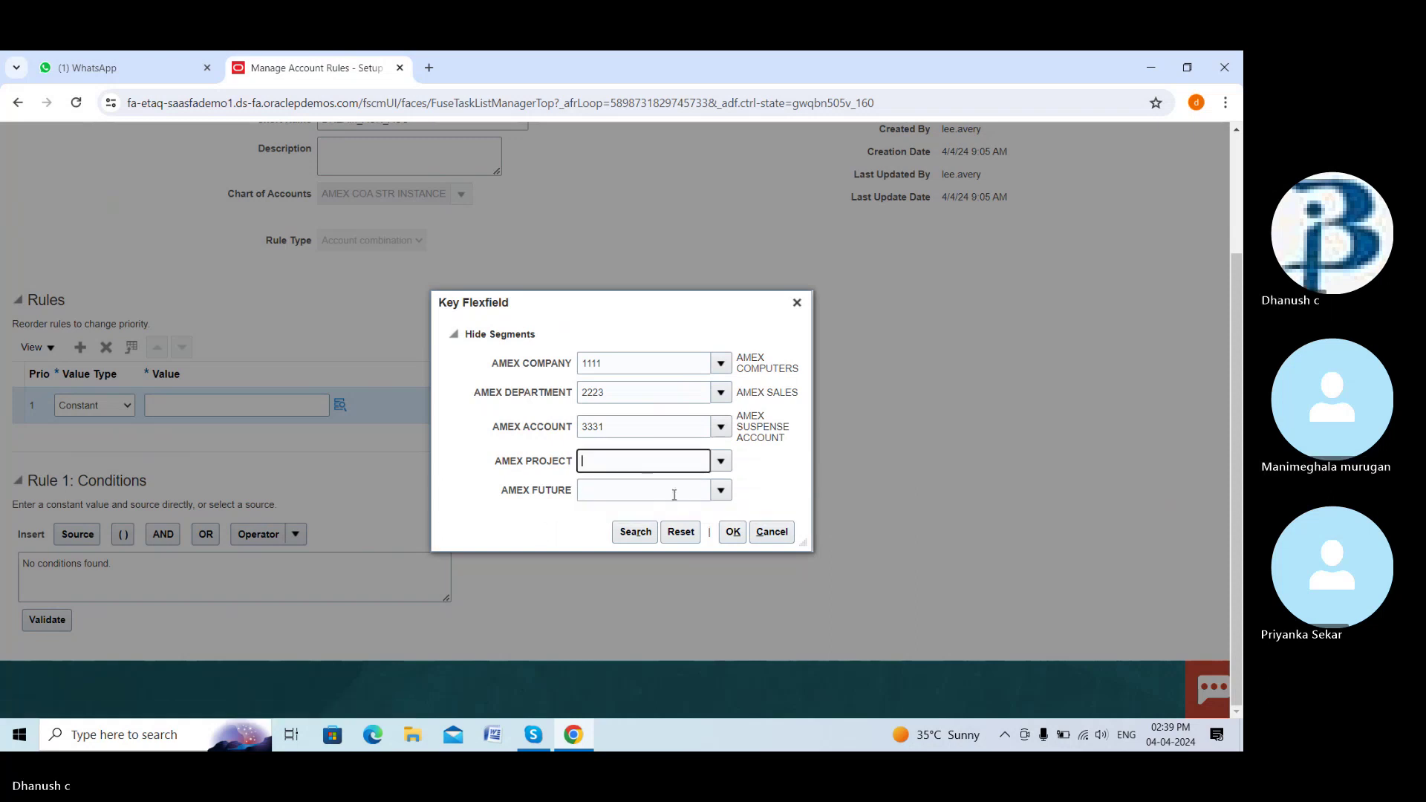
left_click(721, 490)
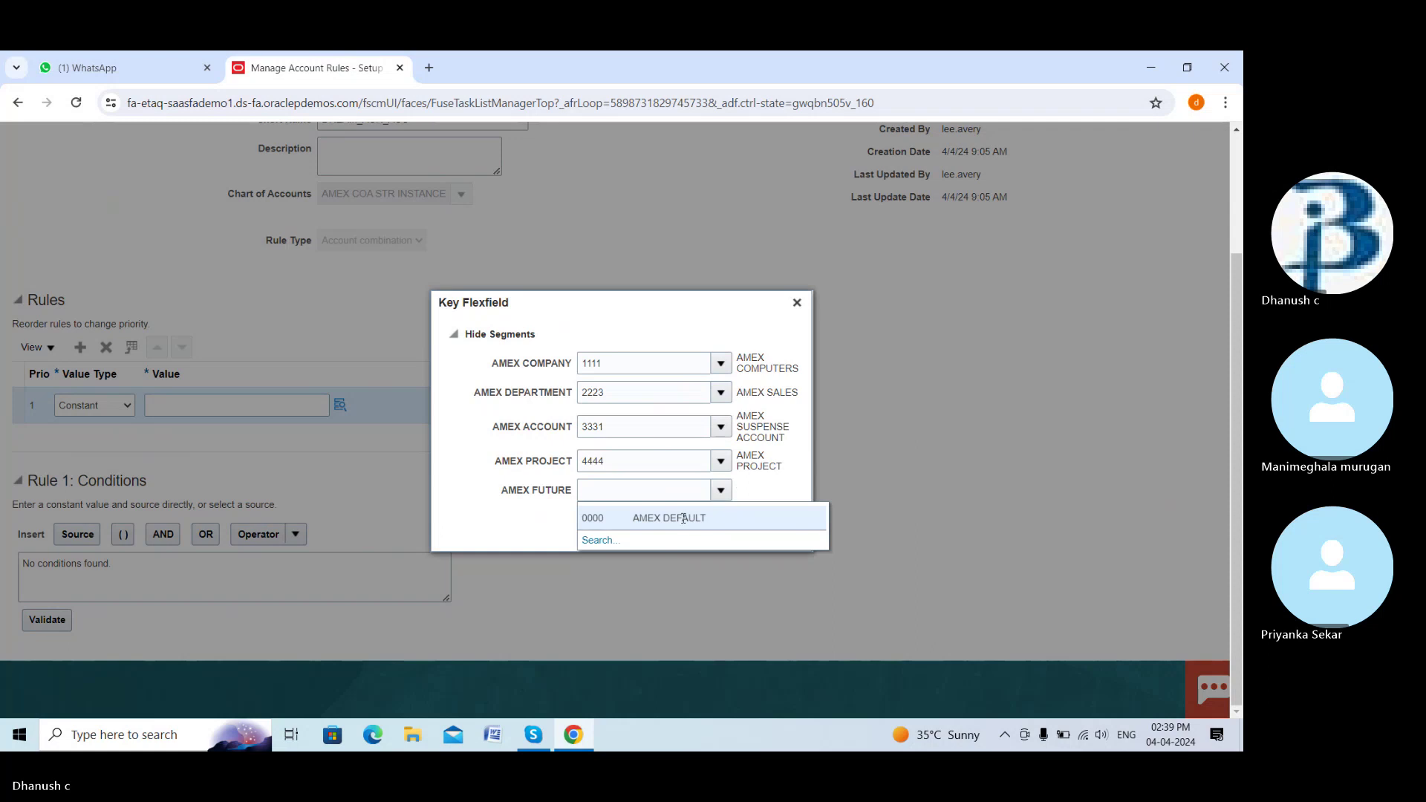
left_click(683, 517)
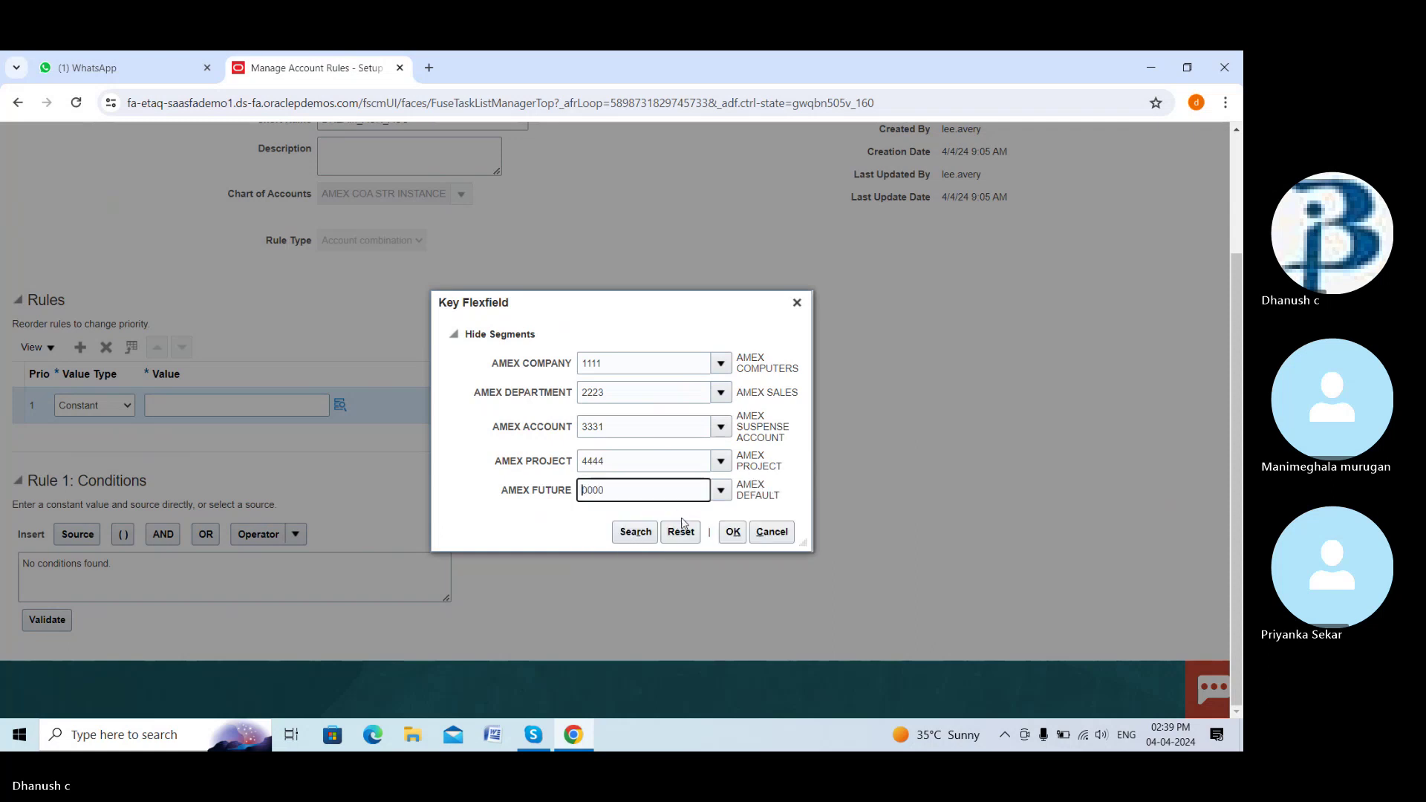
left_click(733, 532)
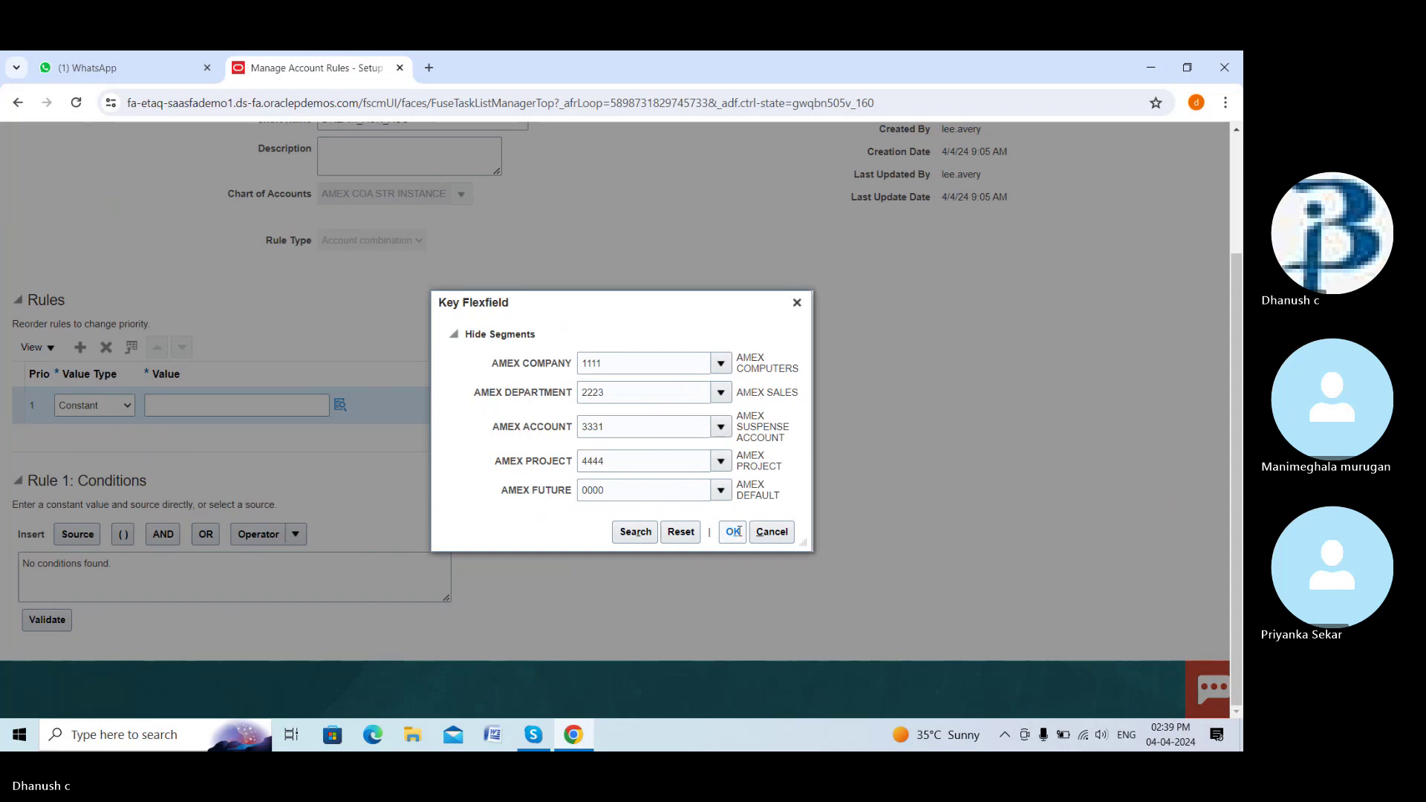
left_click(733, 532)
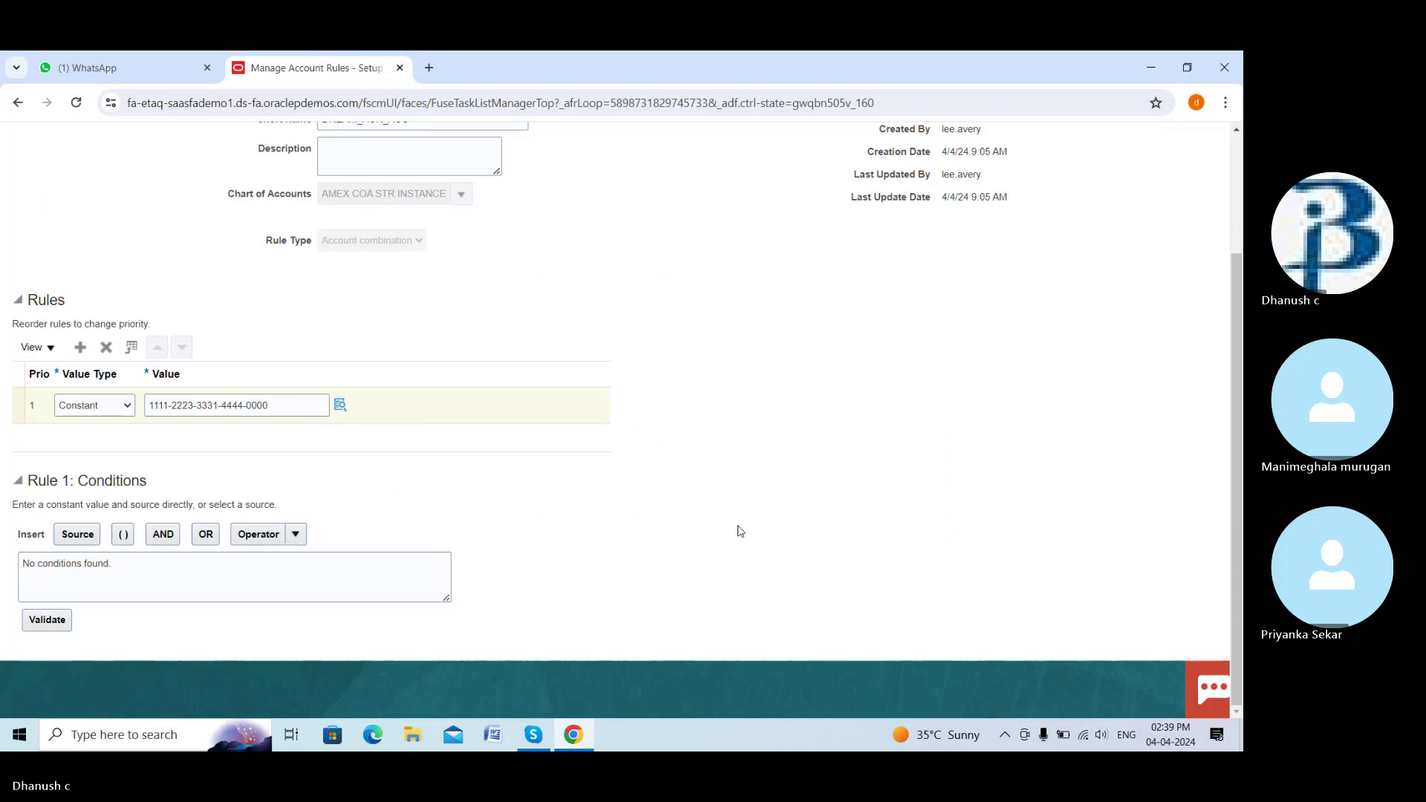
Save the Dream accrual account rule using Save and Create Another
scroll(405, 537, "up", 3)
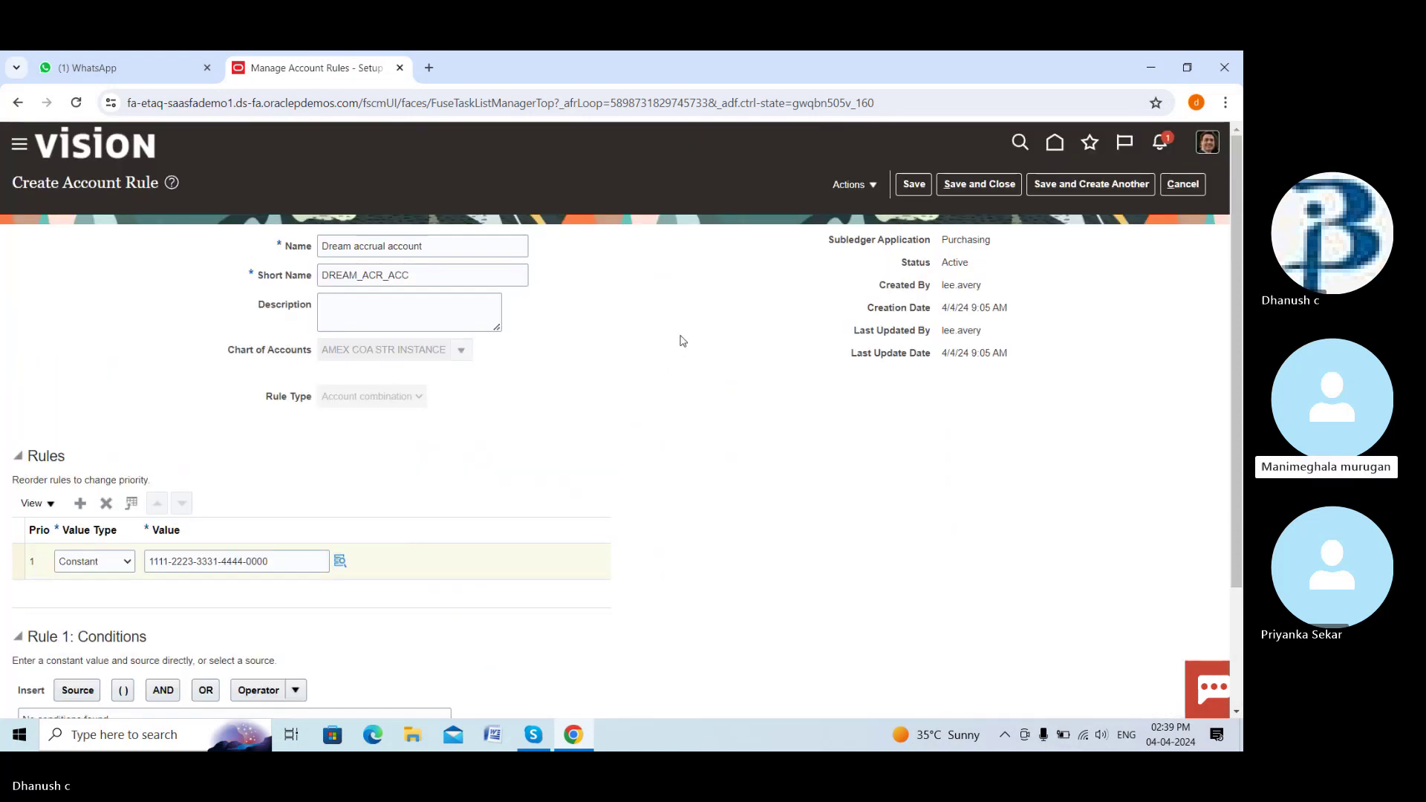
left_click(1061, 185)
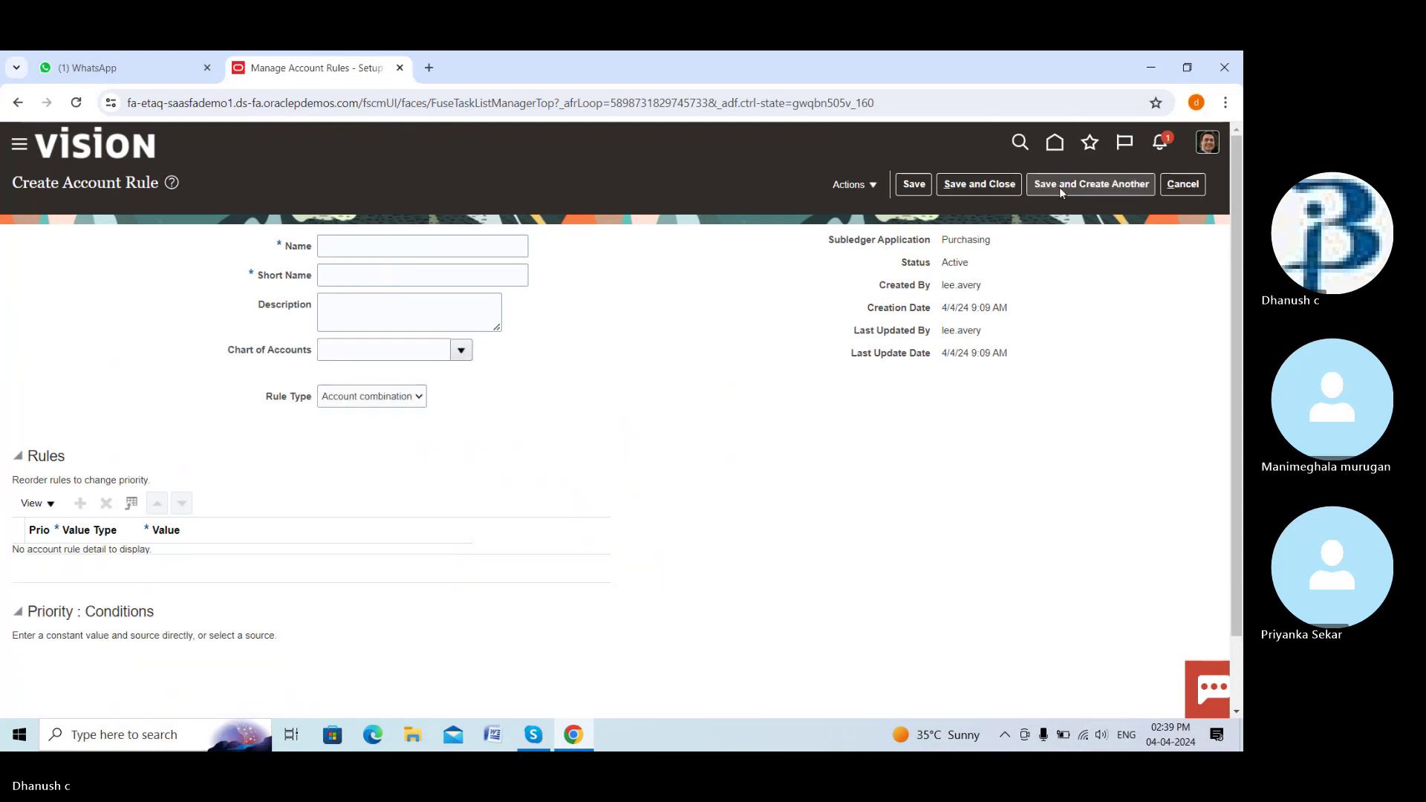
Name the new rule Dream charge account, short name DREAM_CHARGE_ACC, on AMEX COA STR INSTANCE
left_click(488, 248)
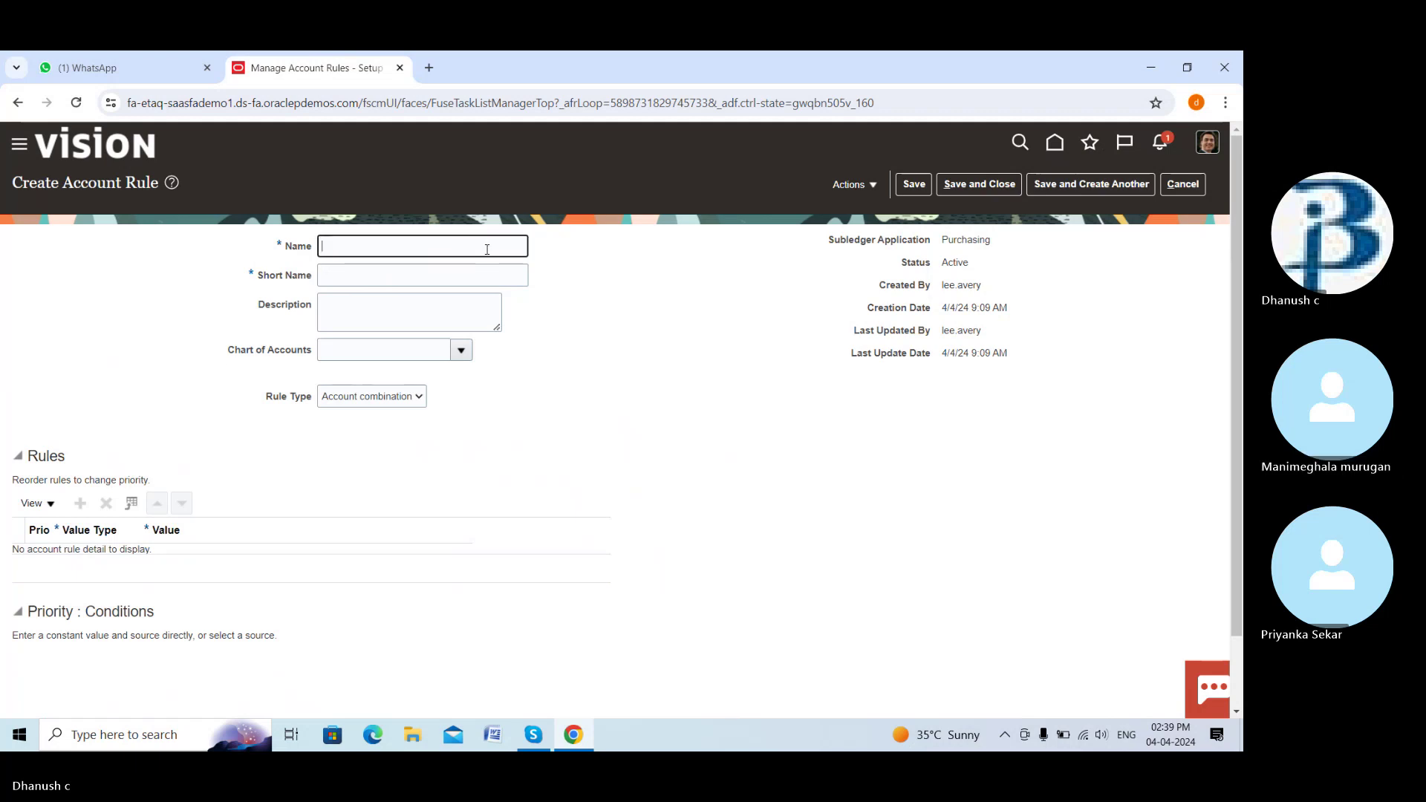
type("Dream charge account")
left_click(465, 273)
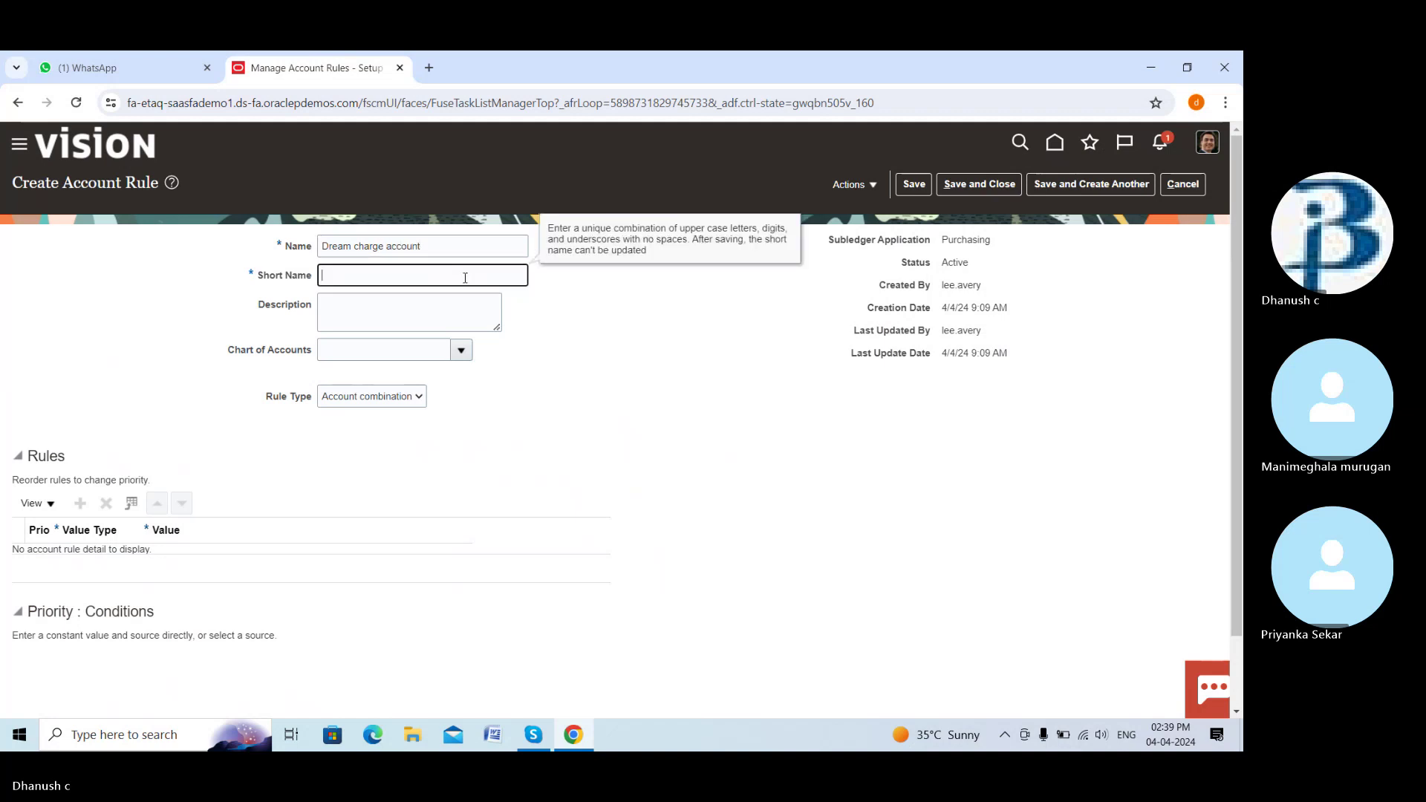
type("DREAM_CHARGE_ACC")
key("Tab")
left_click(461, 350)
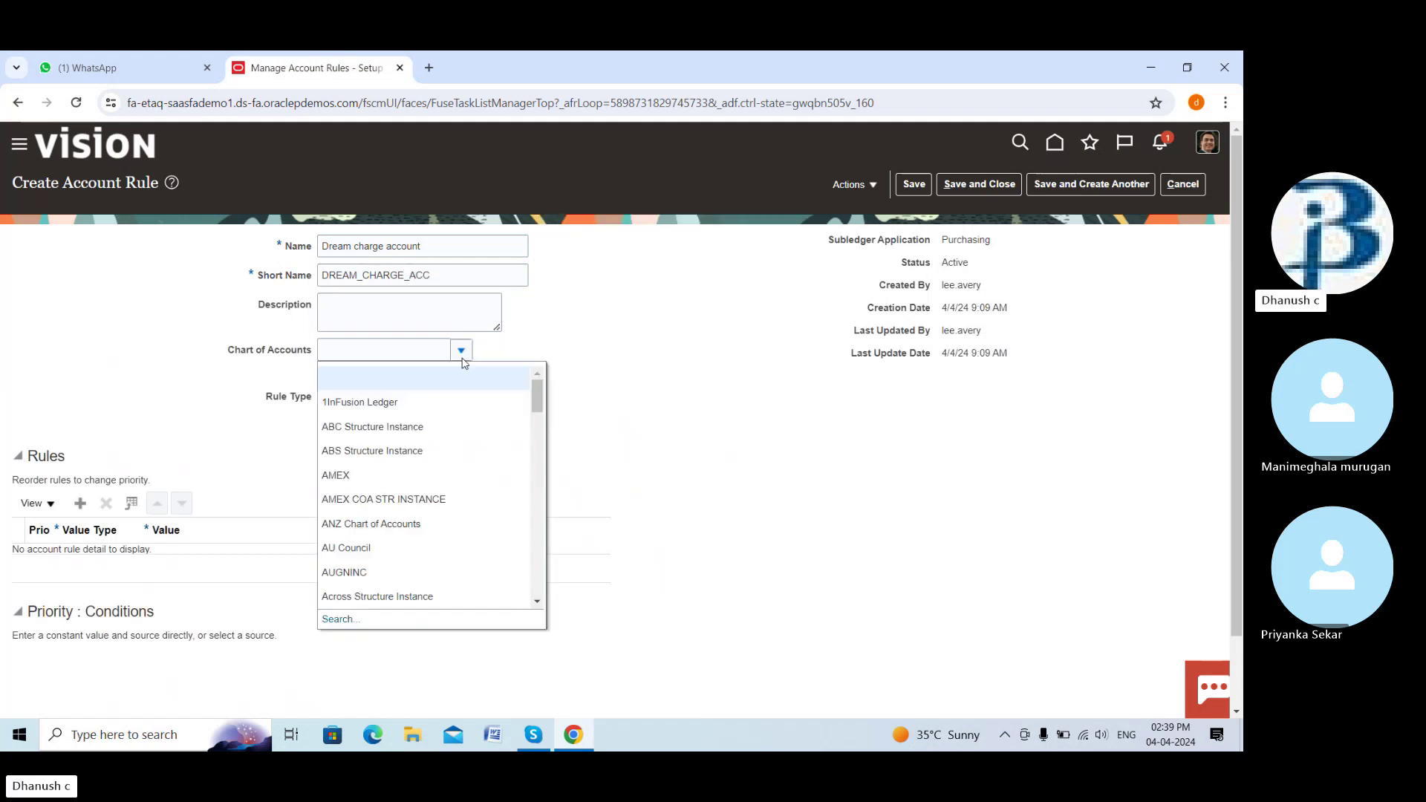
left_click(382, 497)
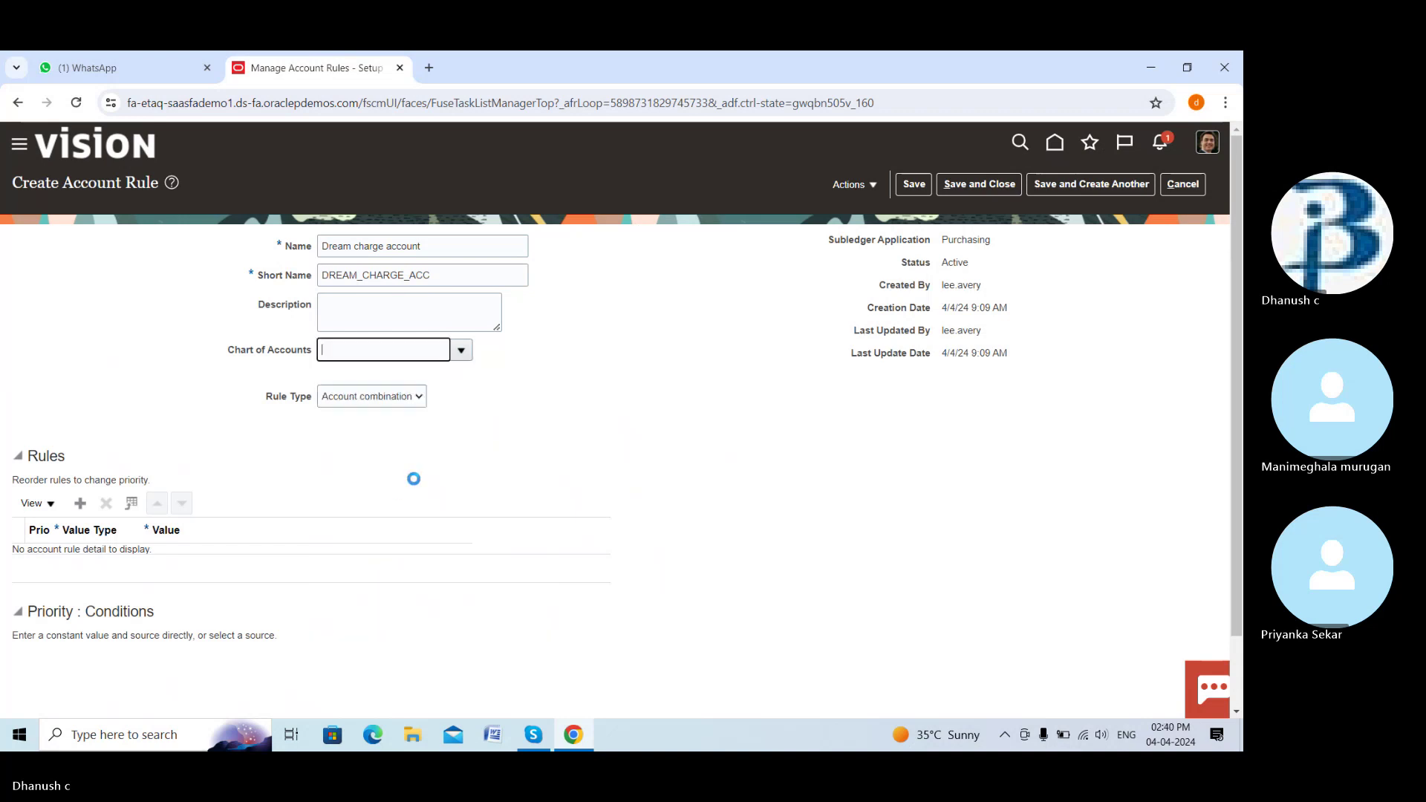
Add a Constant-type rule row and bring up its account segment entry
left_click(82, 509)
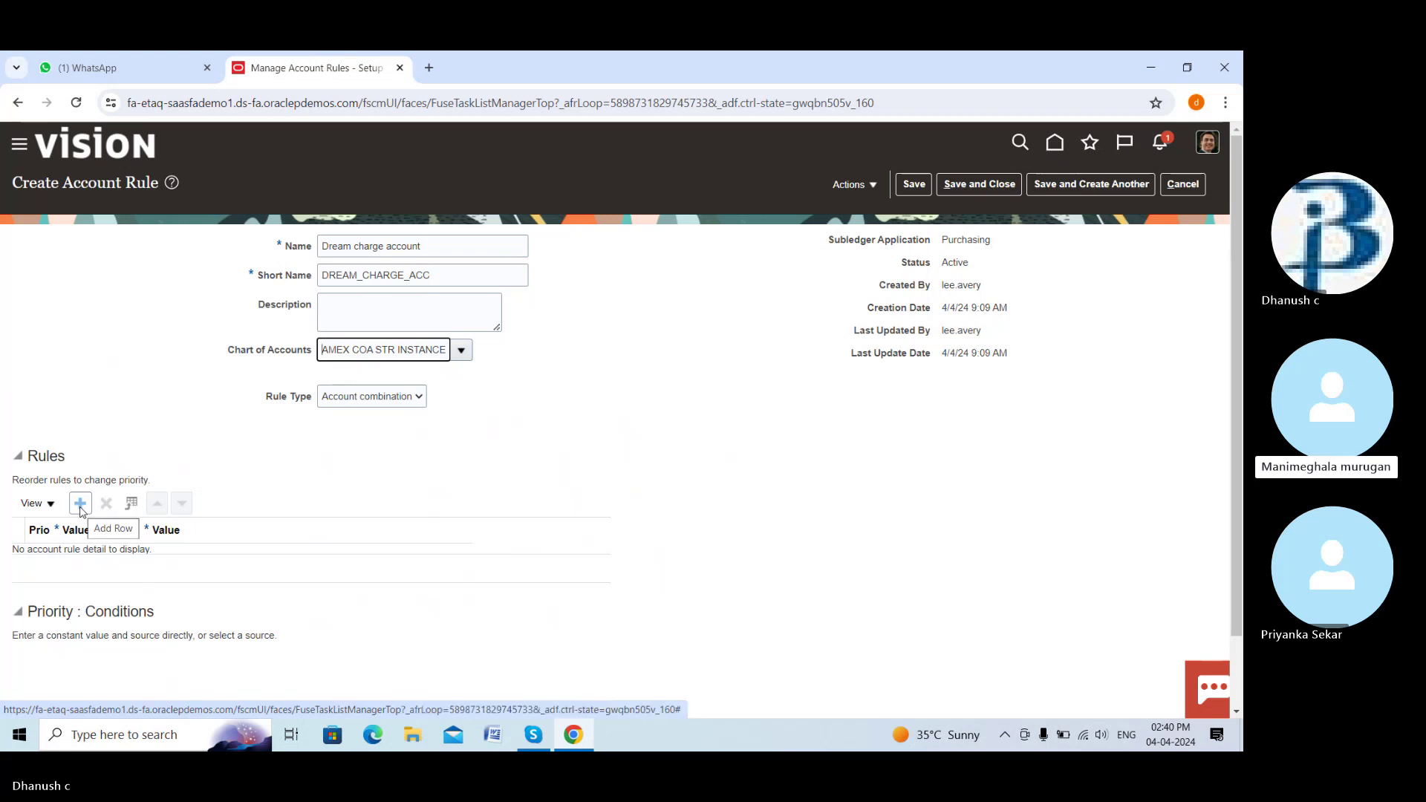
left_click(81, 505)
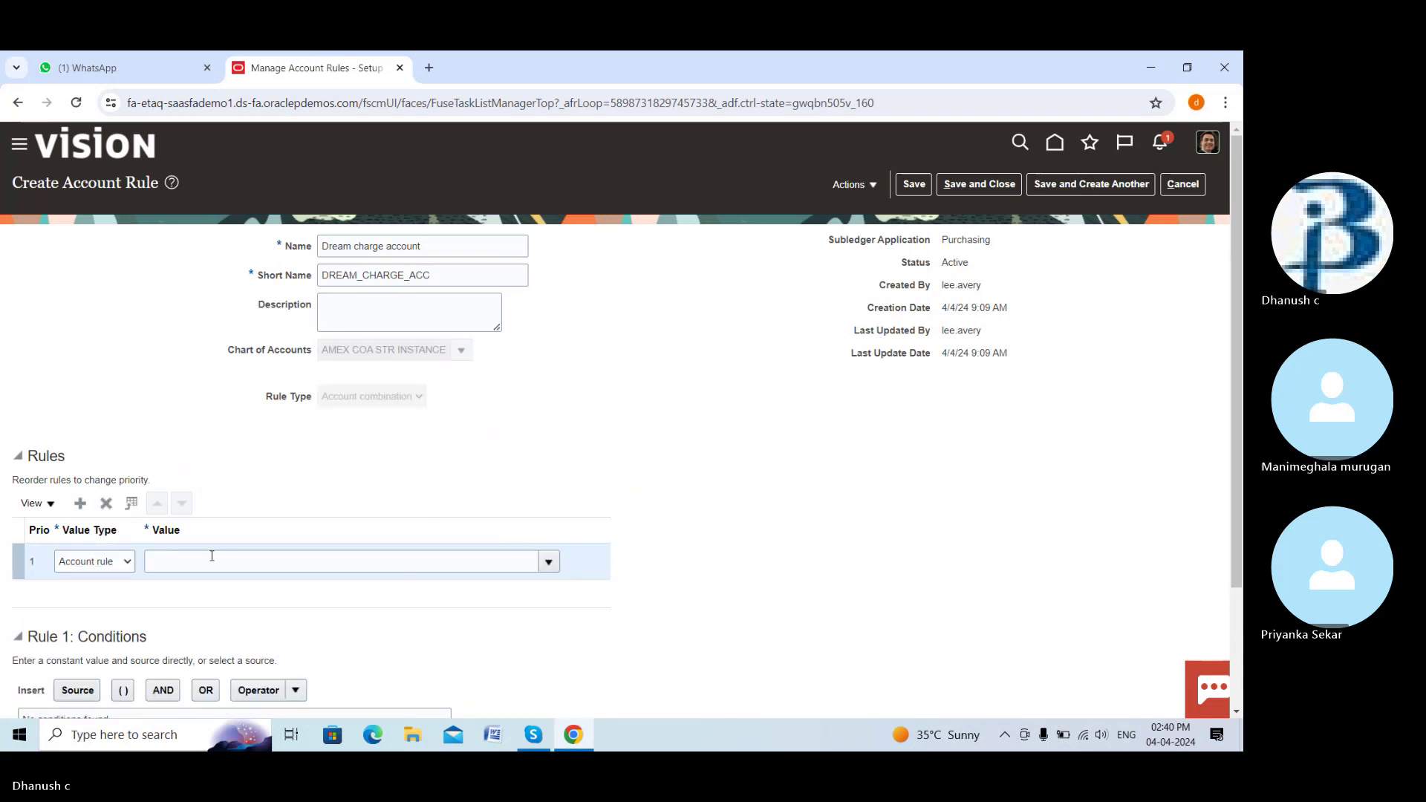
left_click(222, 565)
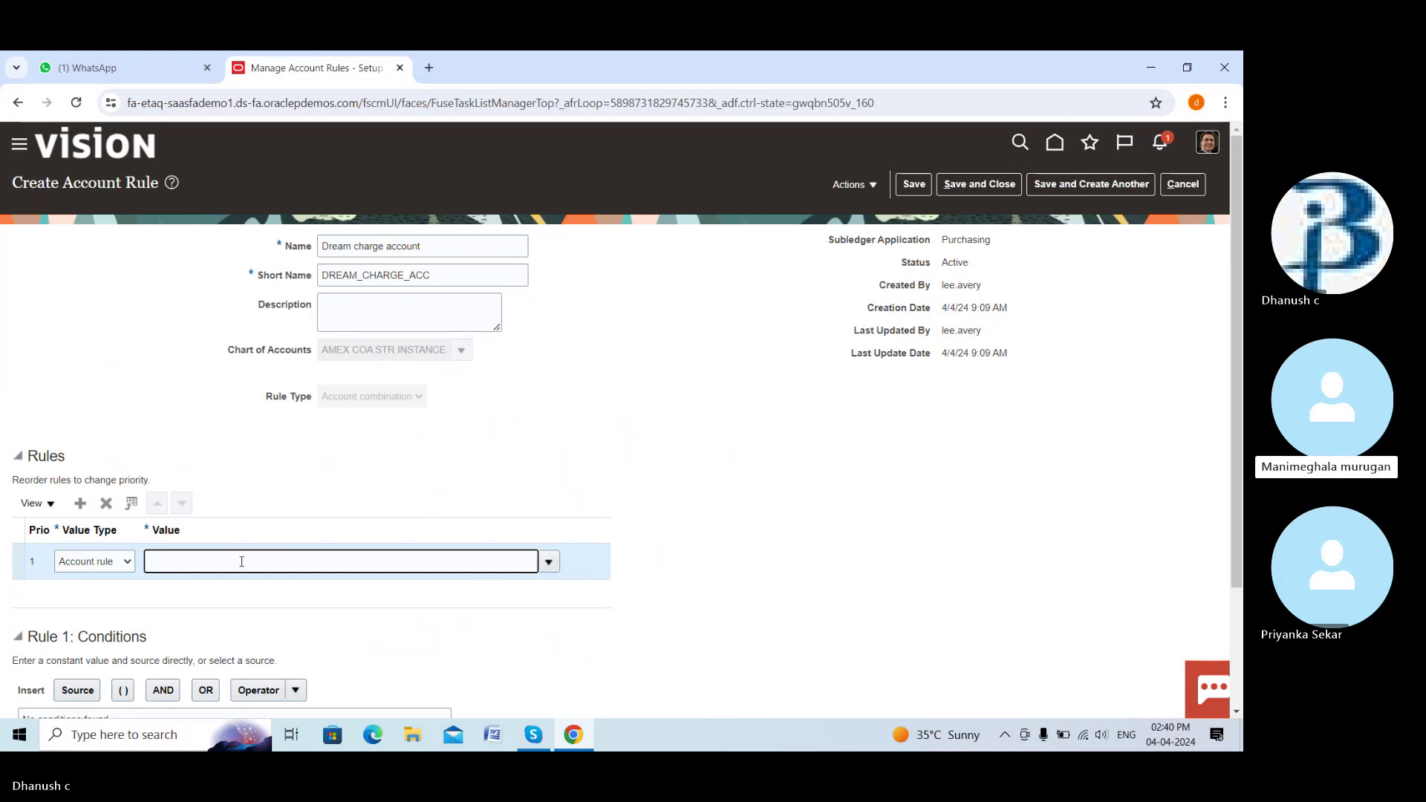
left_click(123, 569)
left_click(122, 589)
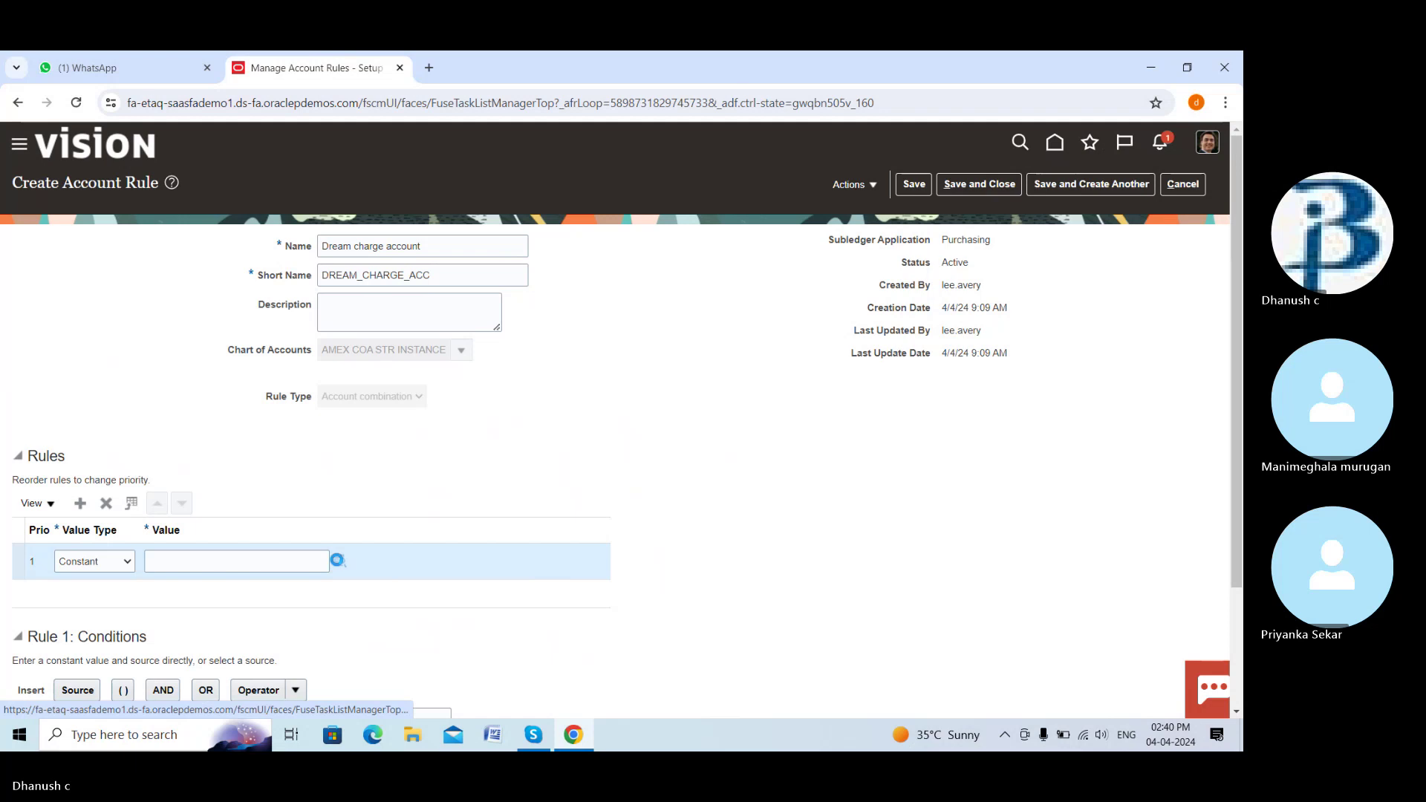
left_click(338, 561)
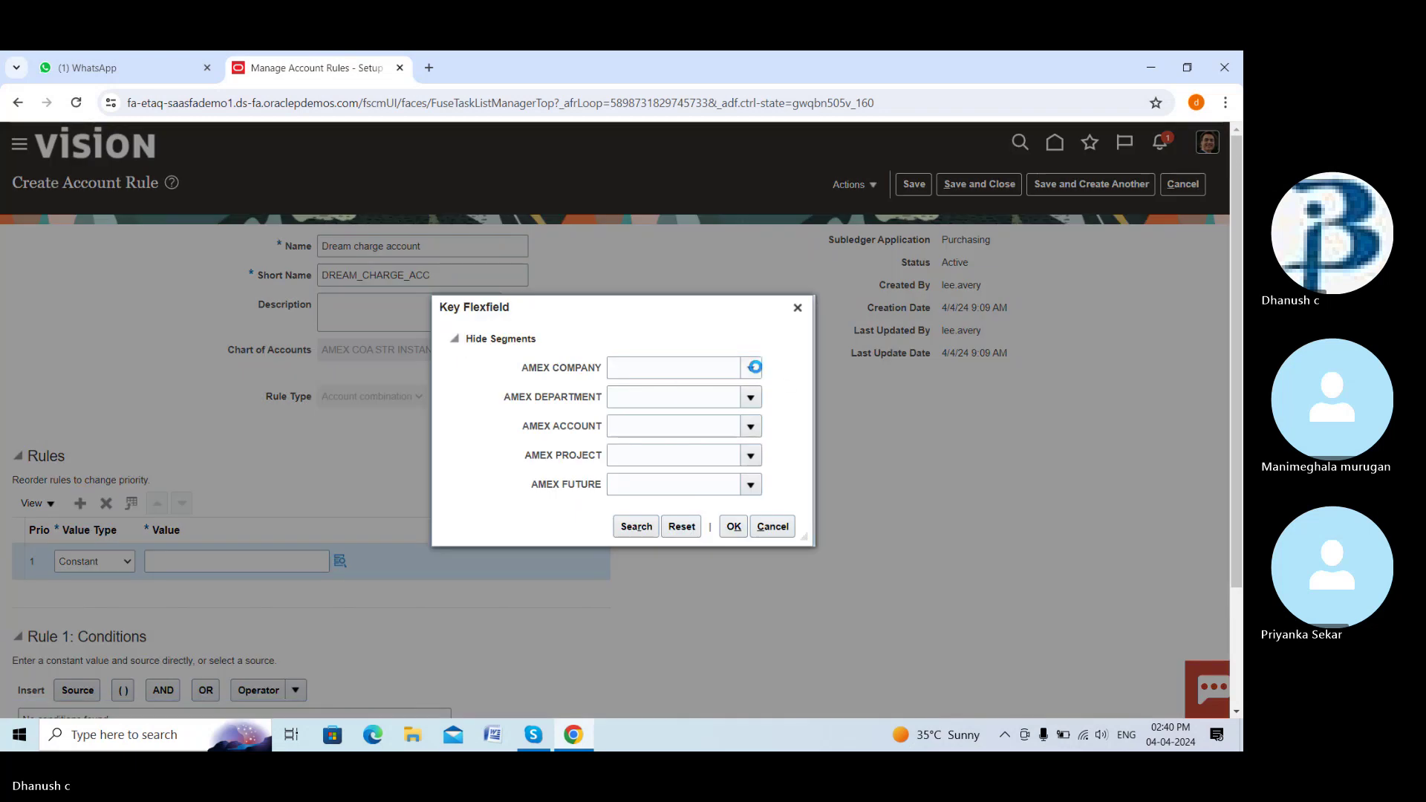
Fill in company 1111 AMEX COMPUTERS, department 2223 AMEX SALES and account 3331 AMEX SUSPENSE ACCOUNT
left_click(752, 369)
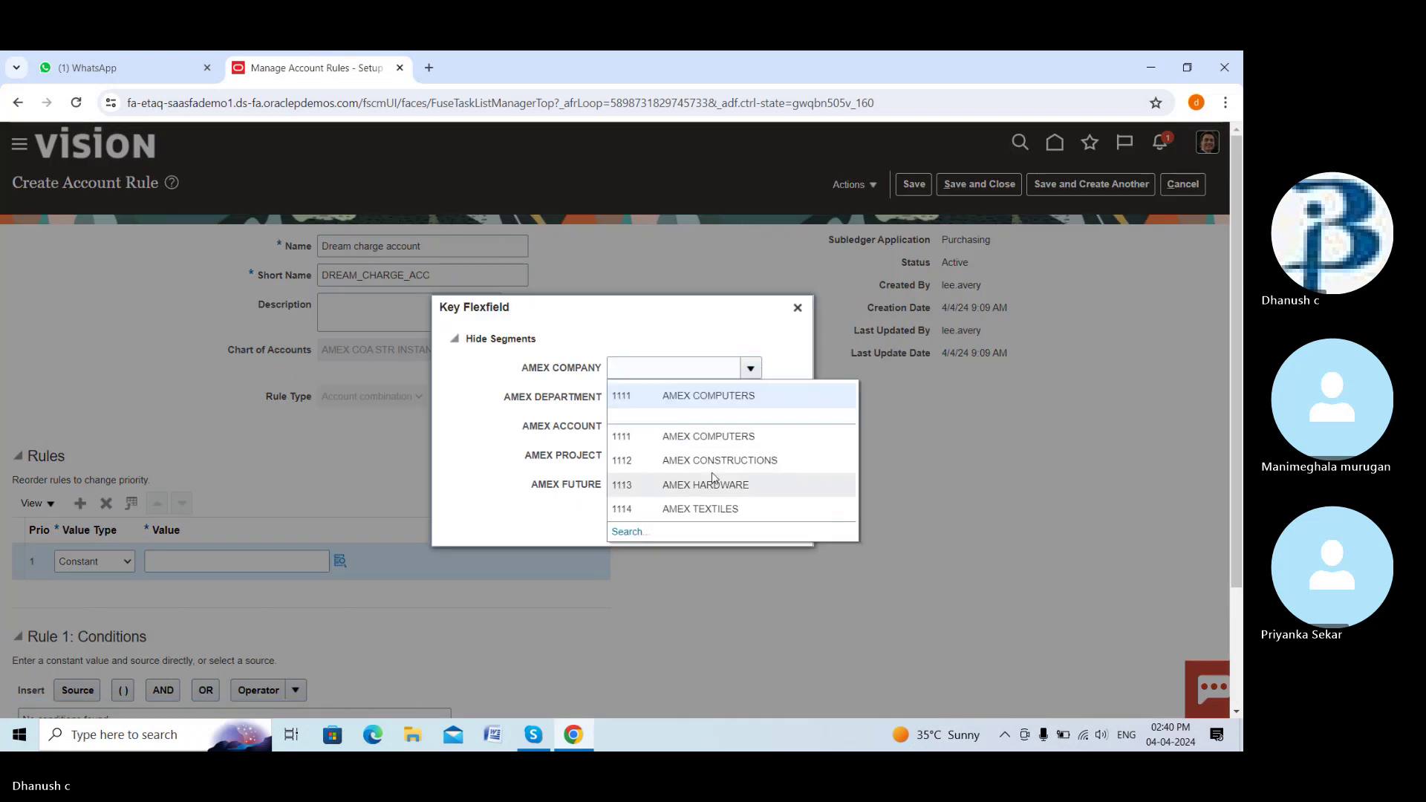
scroll(670, 465, "down", 2)
scroll(719, 384, "up", 2)
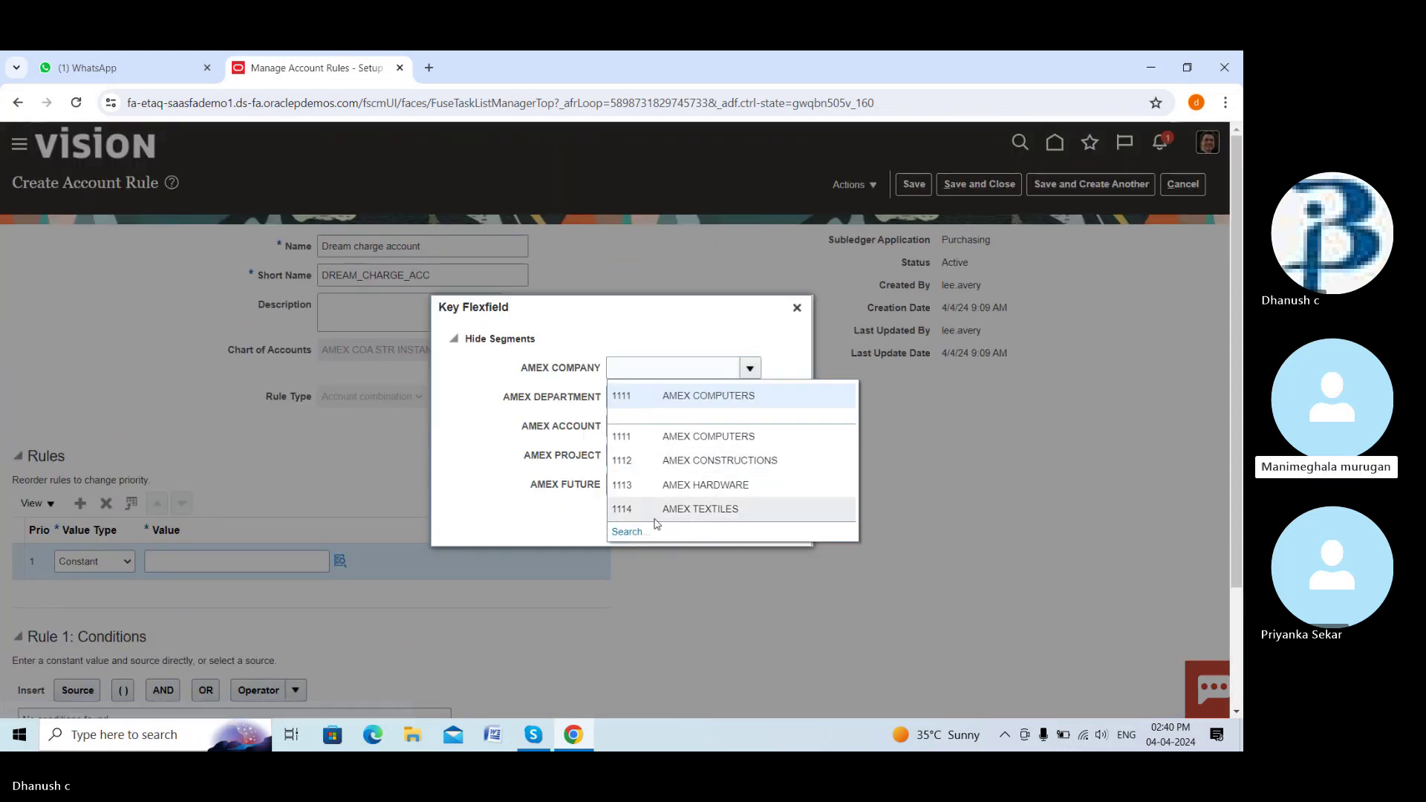
left_click(708, 436)
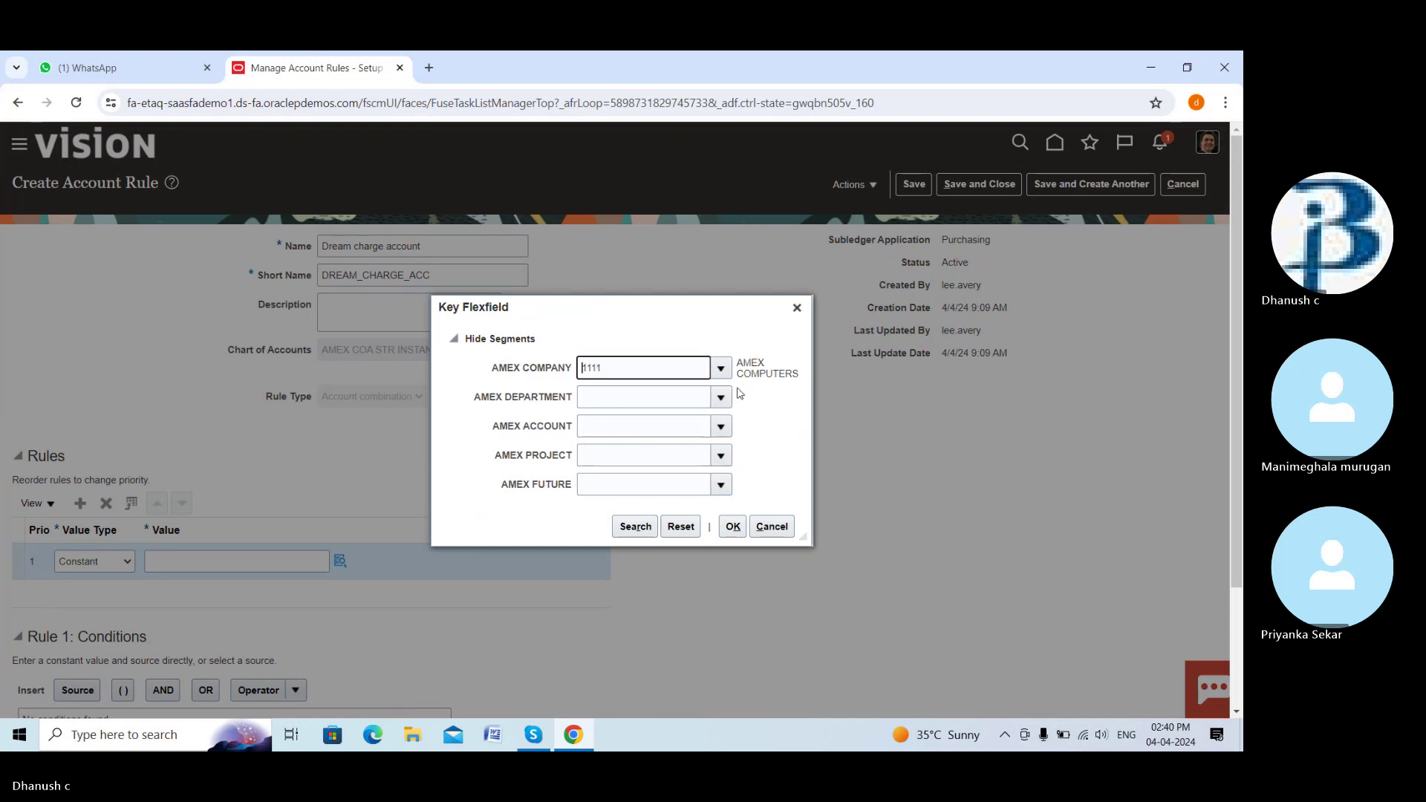
left_click(725, 405)
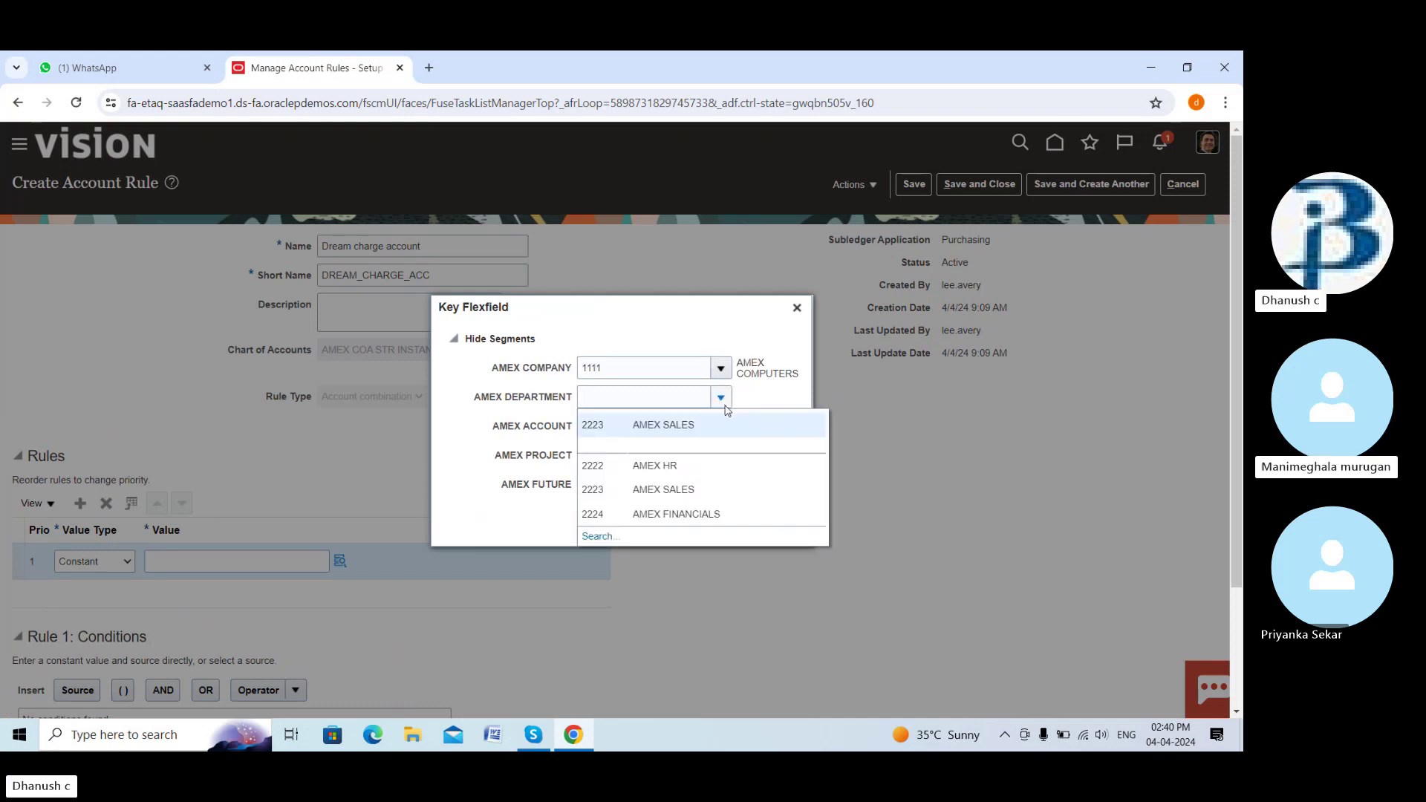
left_click(710, 425)
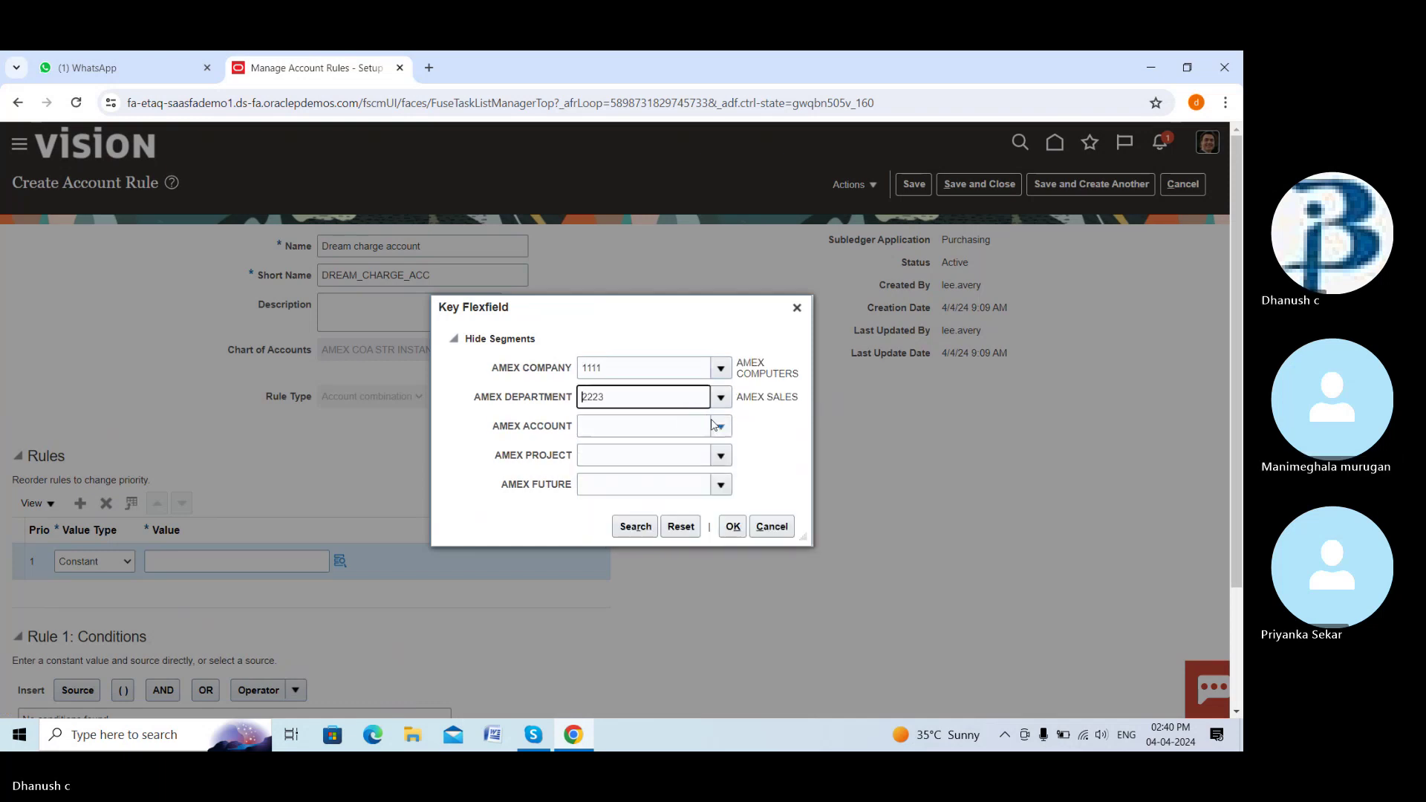
left_click(715, 425)
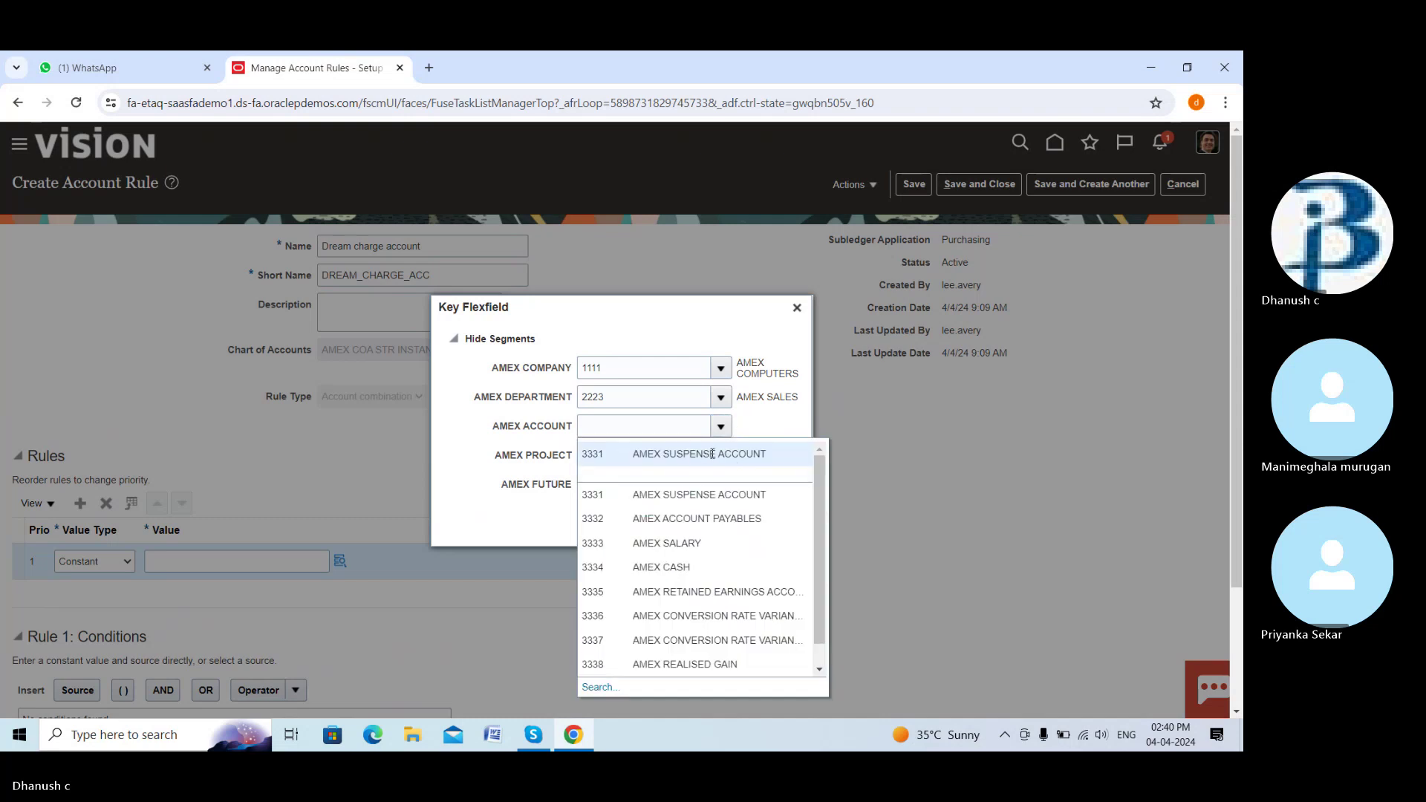
left_click(712, 454)
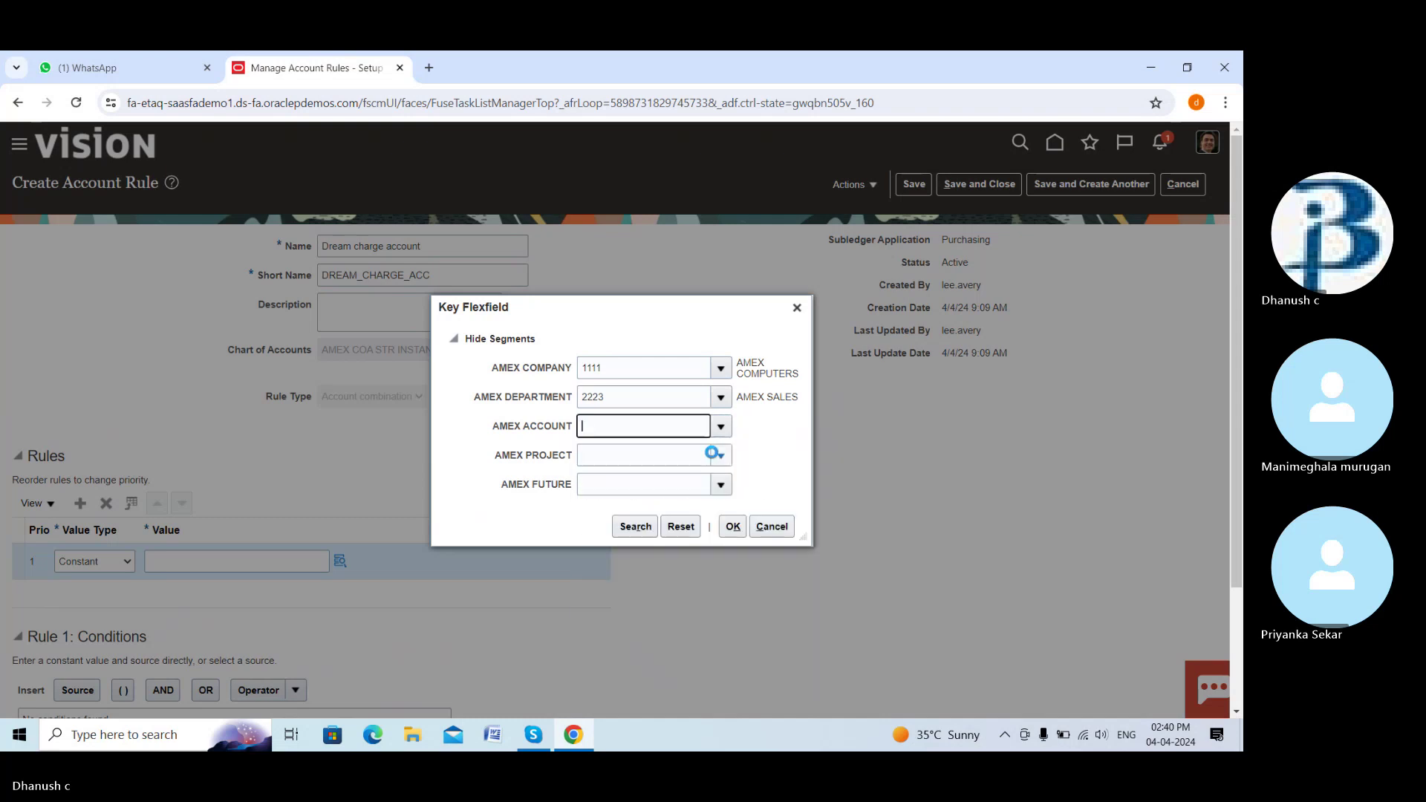
Leave project empty and open the full Search and Select dialog for AMEX ACCOUNT values
left_click(722, 461)
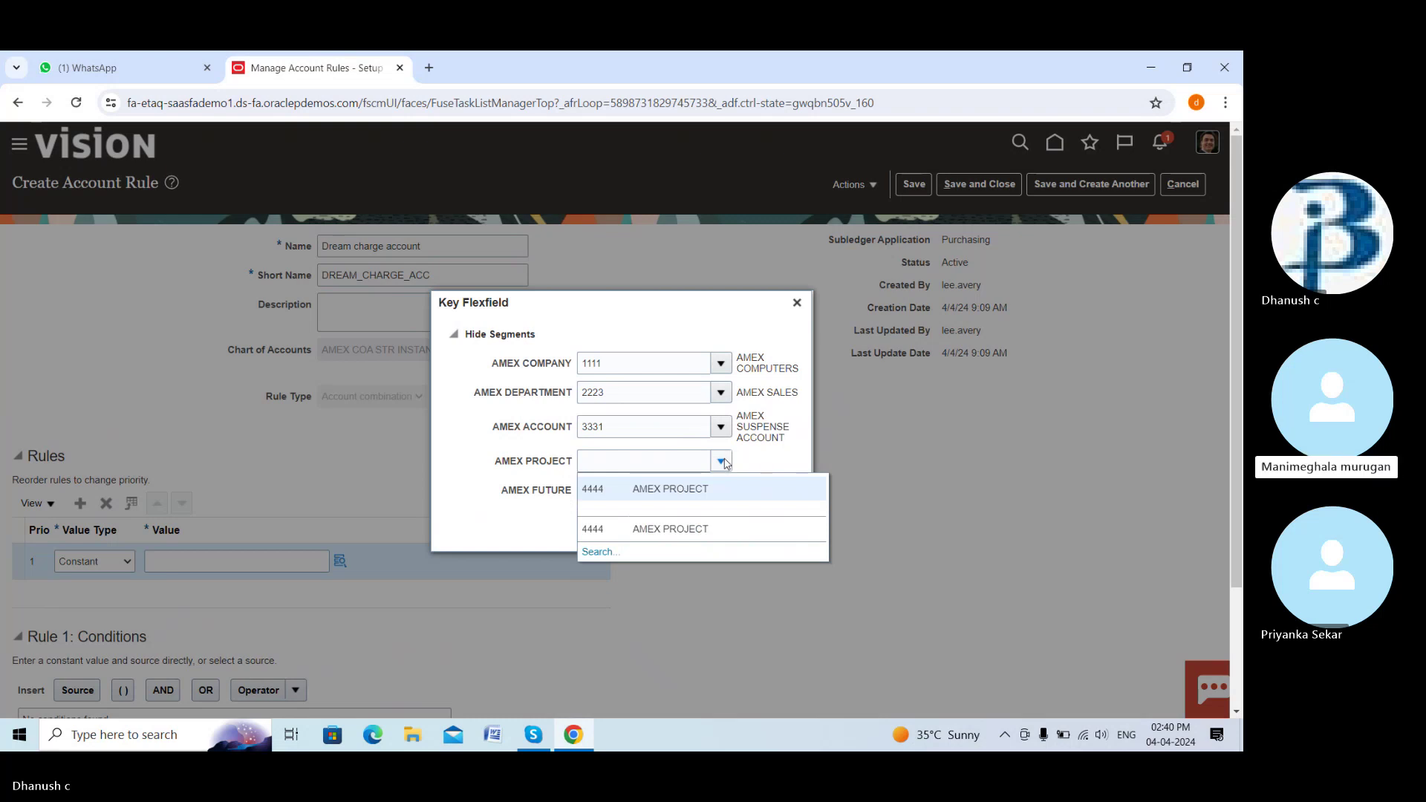
left_click(776, 459)
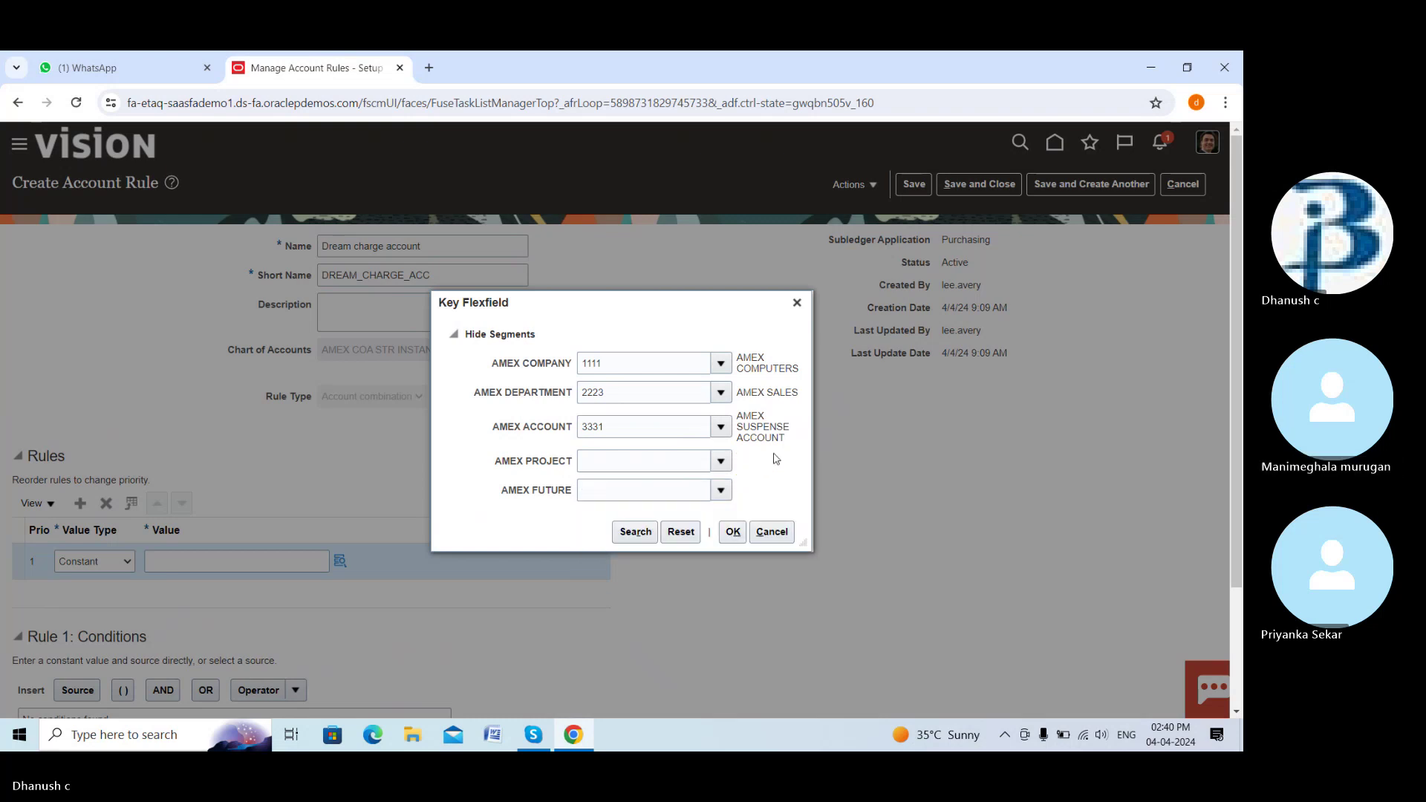
left_click(720, 427)
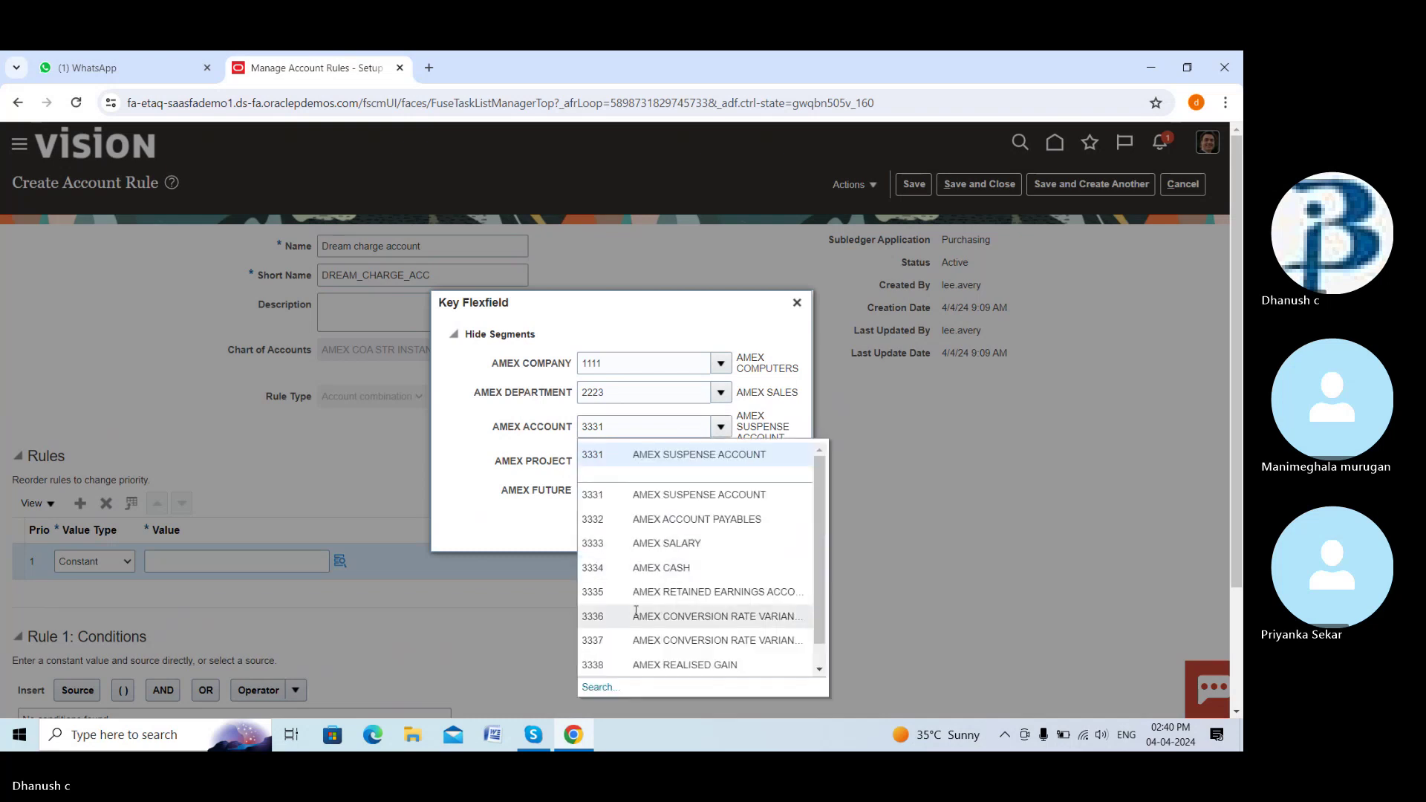
left_click_drag(818, 551, 816, 631)
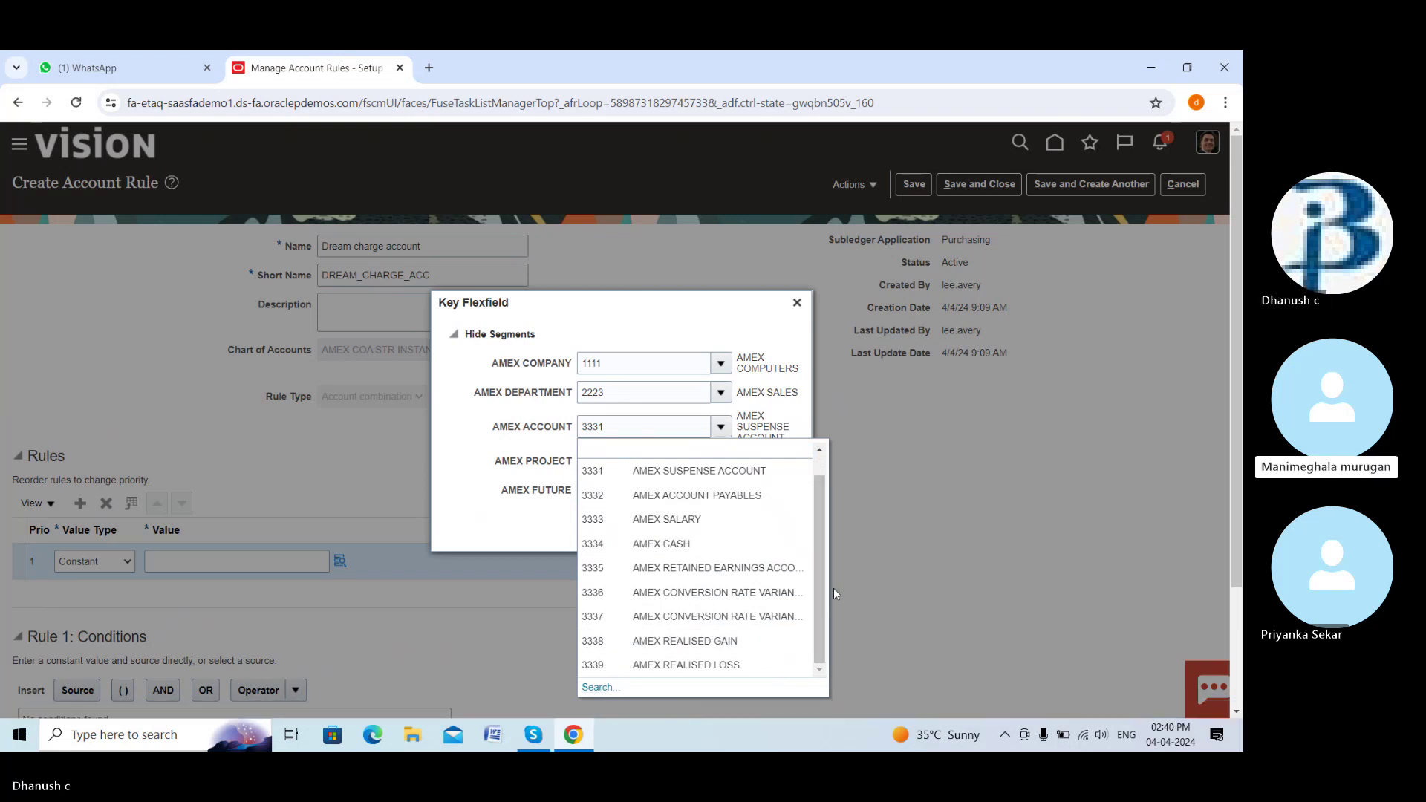
scroll(802, 613, "up", 1)
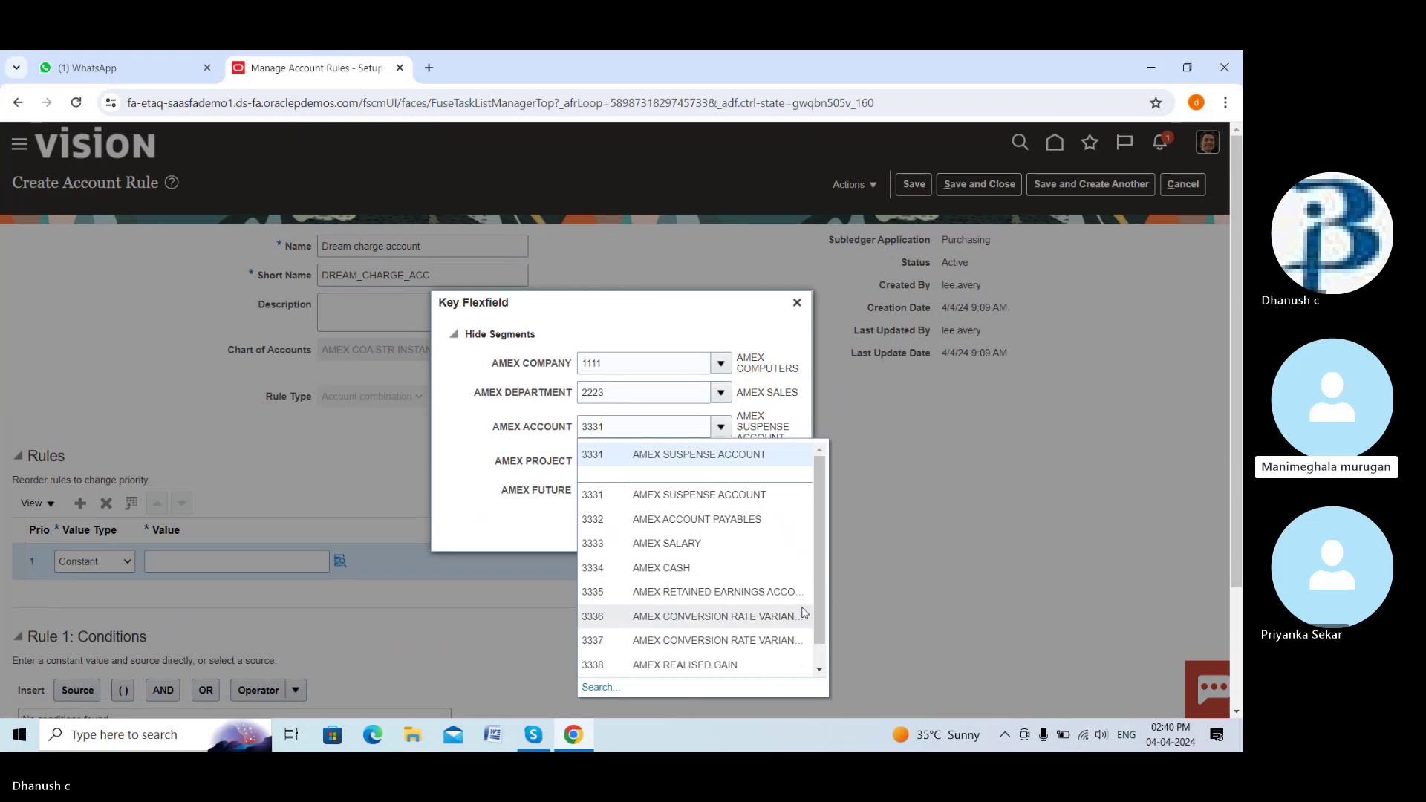
scroll(713, 595, "down", 1)
left_click(594, 686)
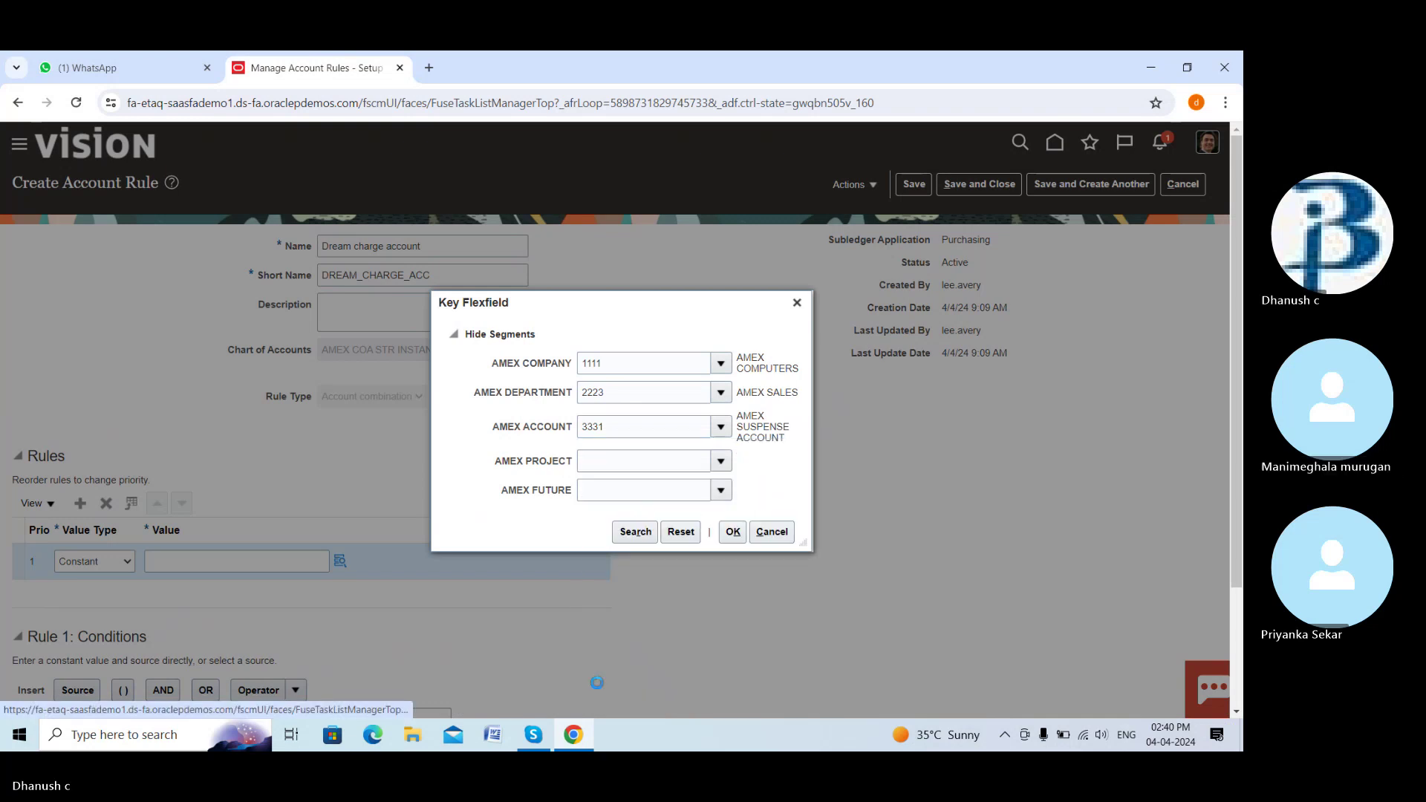
left_click(616, 425)
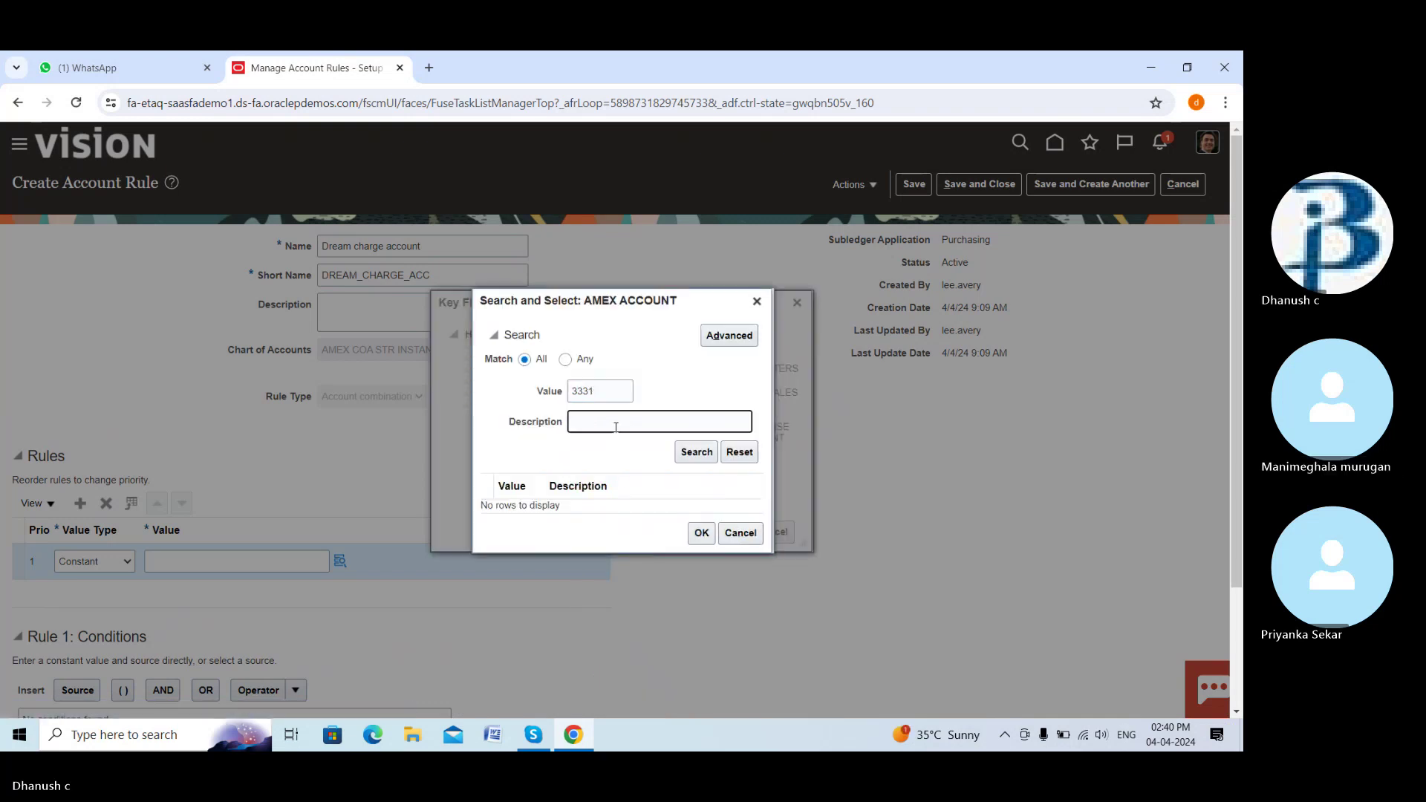
Search account descriptions for 'CHARGE ACCOUNT', then replace the description with 'recruiting expen'
type("CHARGE ACCOUNT")
left_click(697, 454)
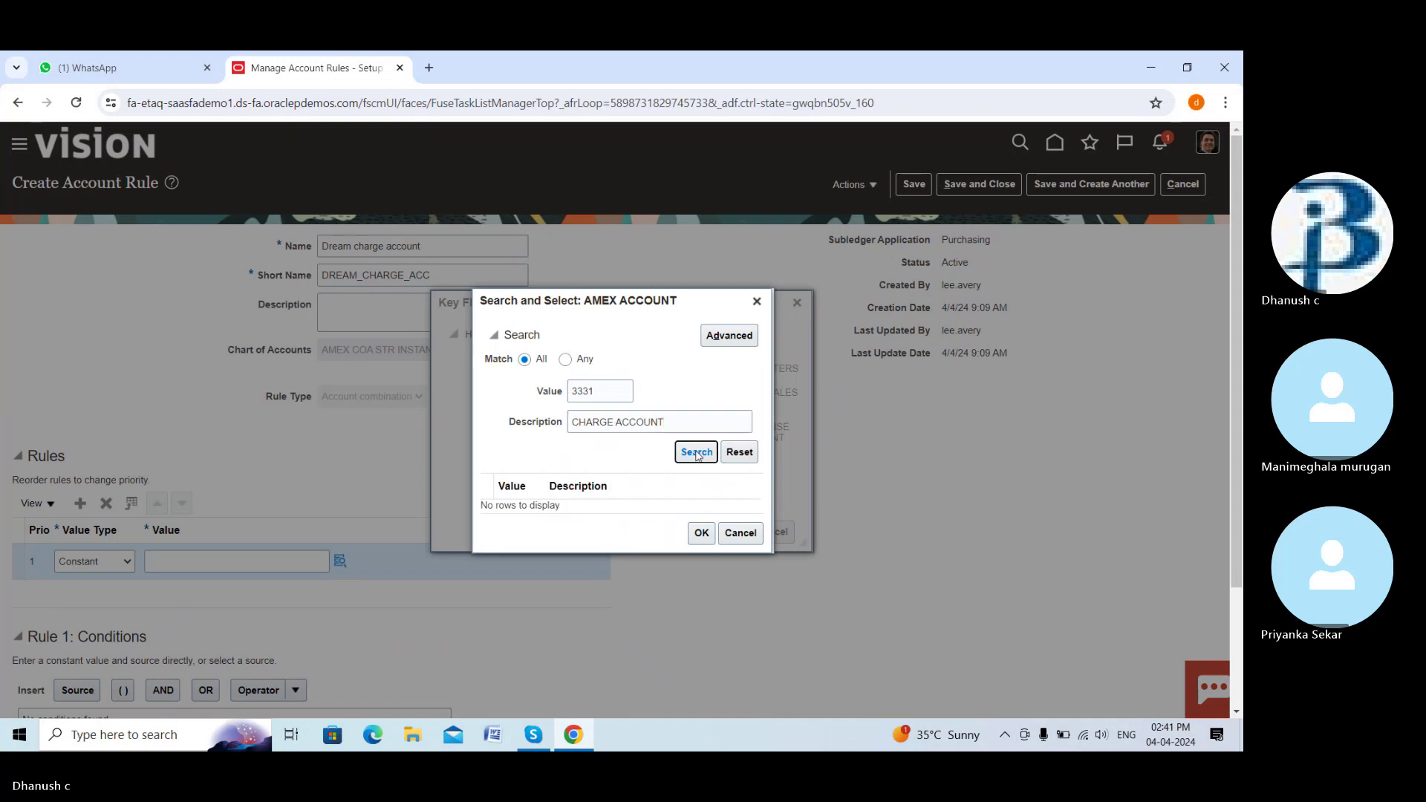
left_click_drag(681, 424, 551, 443)
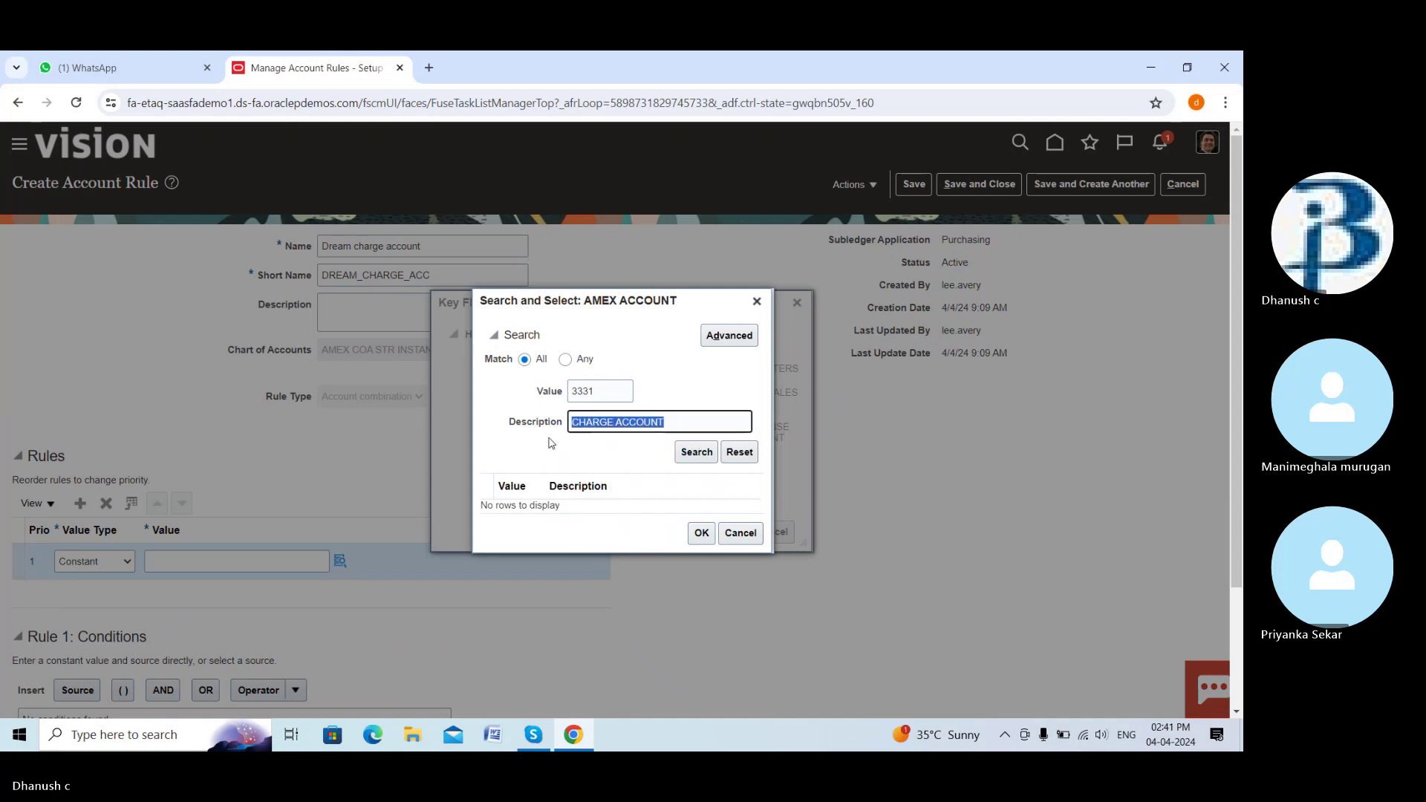
key("BackSpace")
type("charge c")
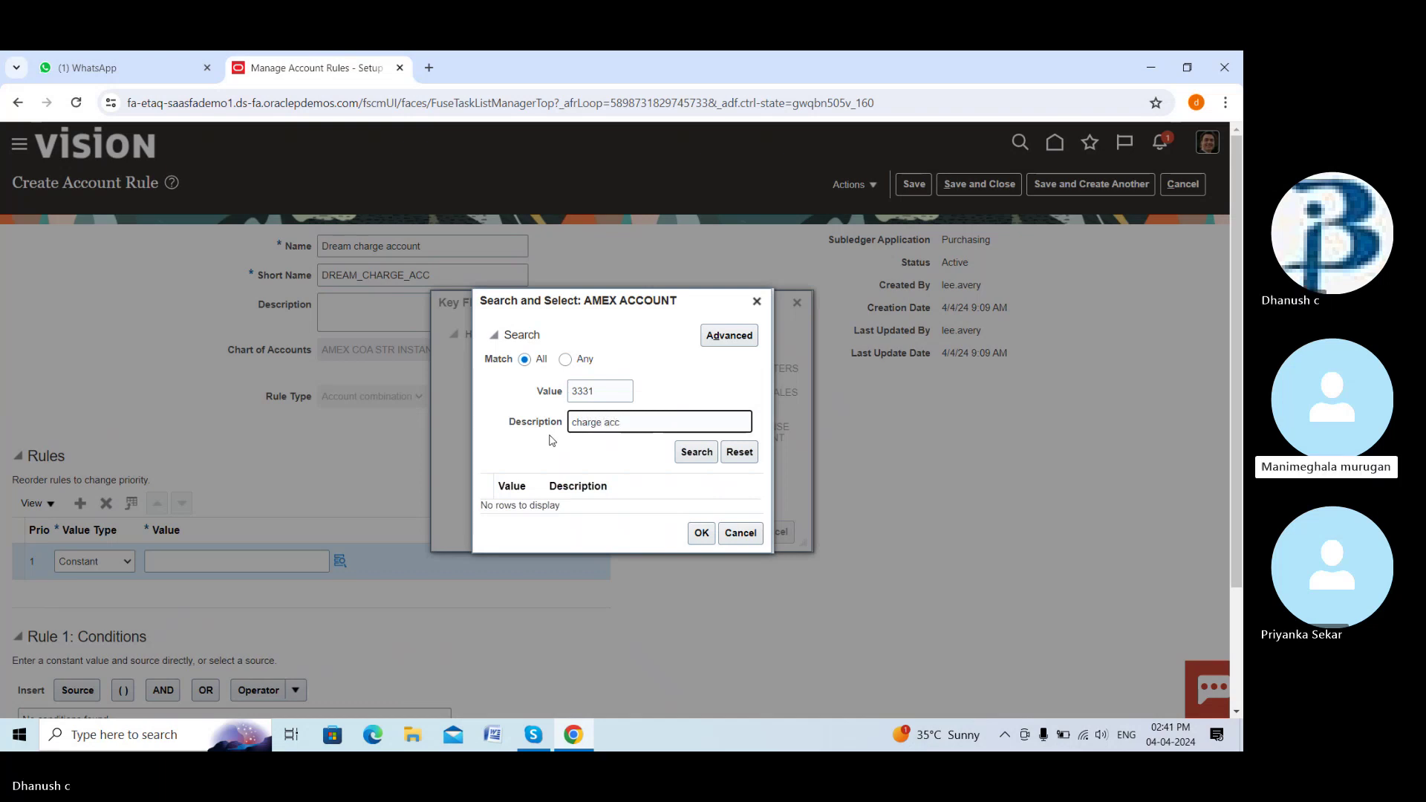
key("ctrl+a")
key("BackSpace")
type("recr")
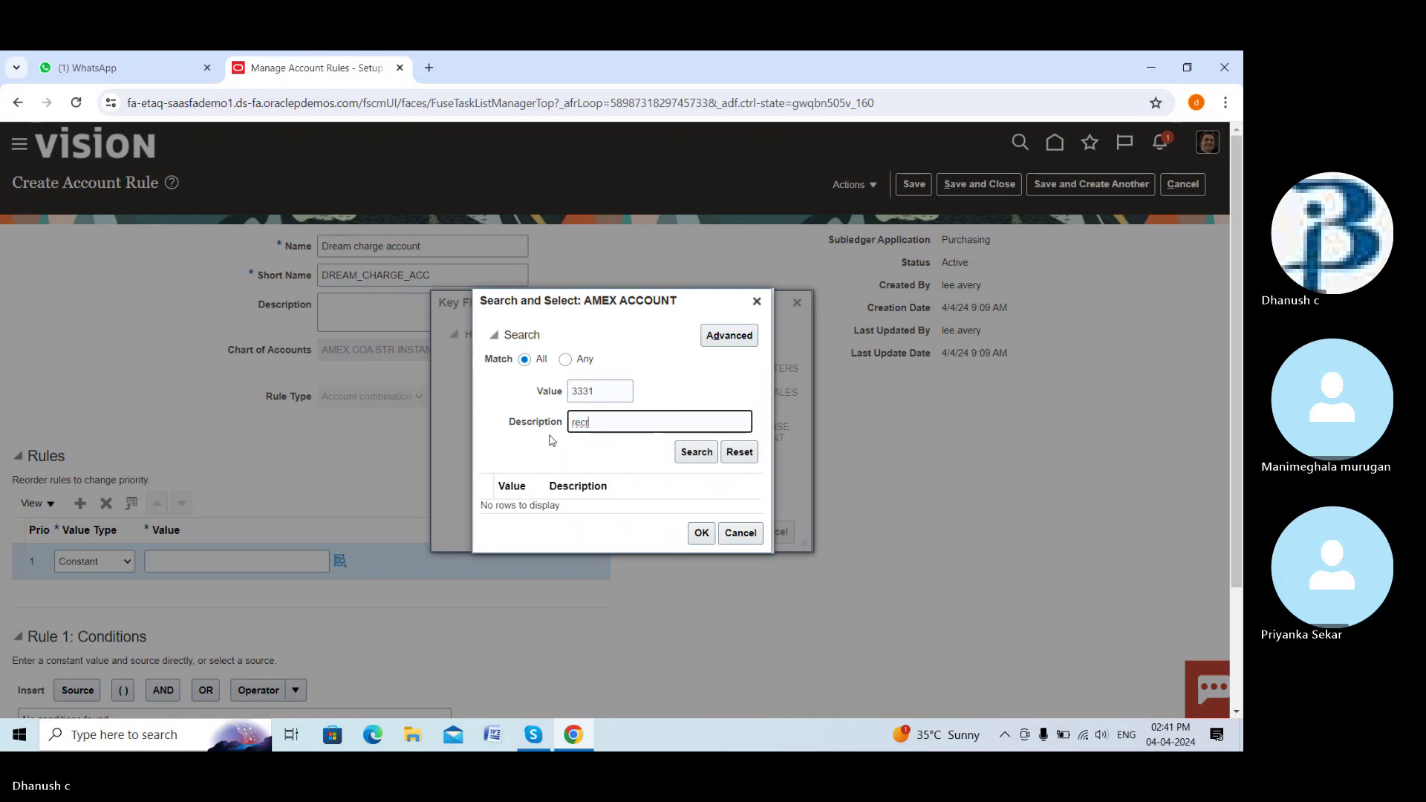
type("uiting expen")
Drop the 3331 value criterion and search 'recruiting expence' and a shortened variant, finding no rows
double_click(603, 391)
key("BackSpace")
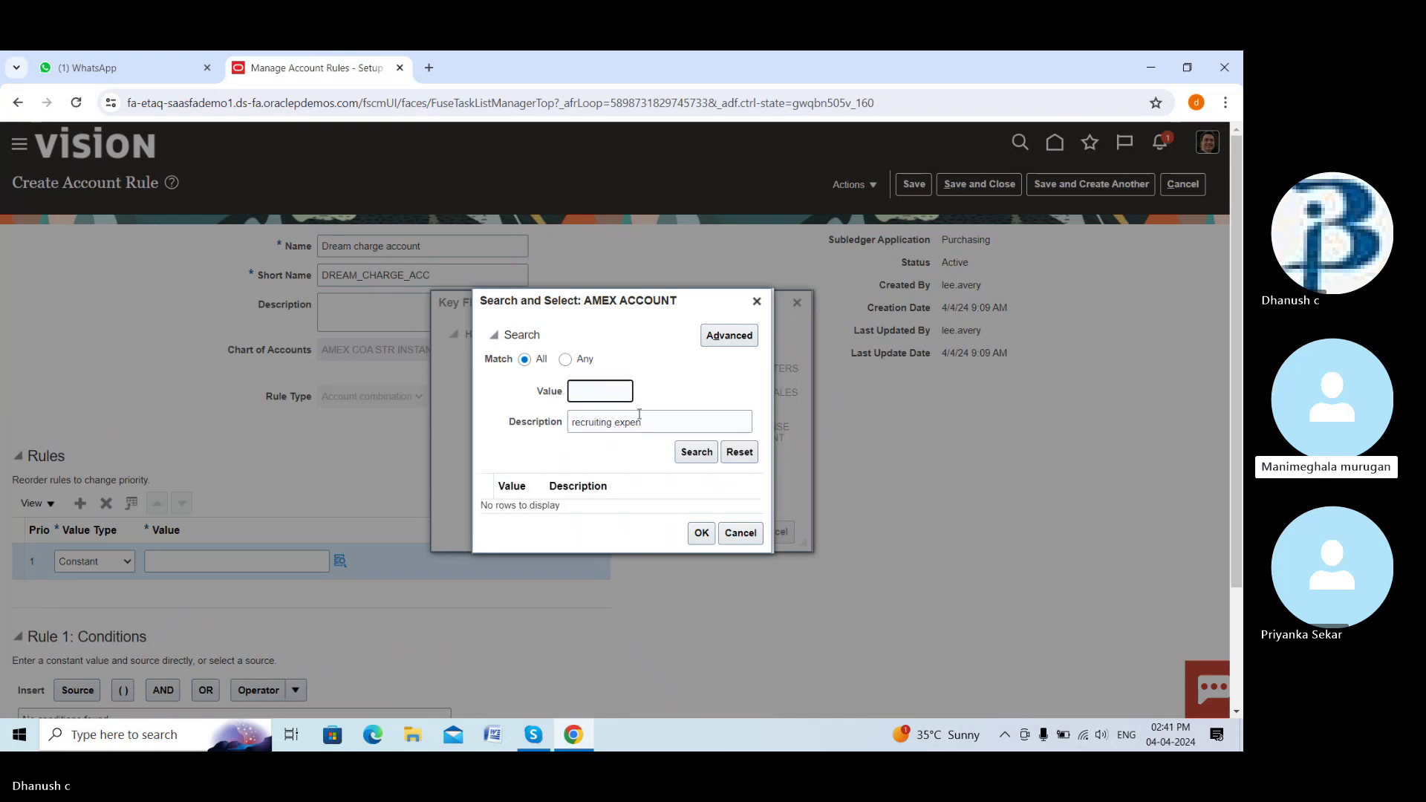
left_click(643, 423)
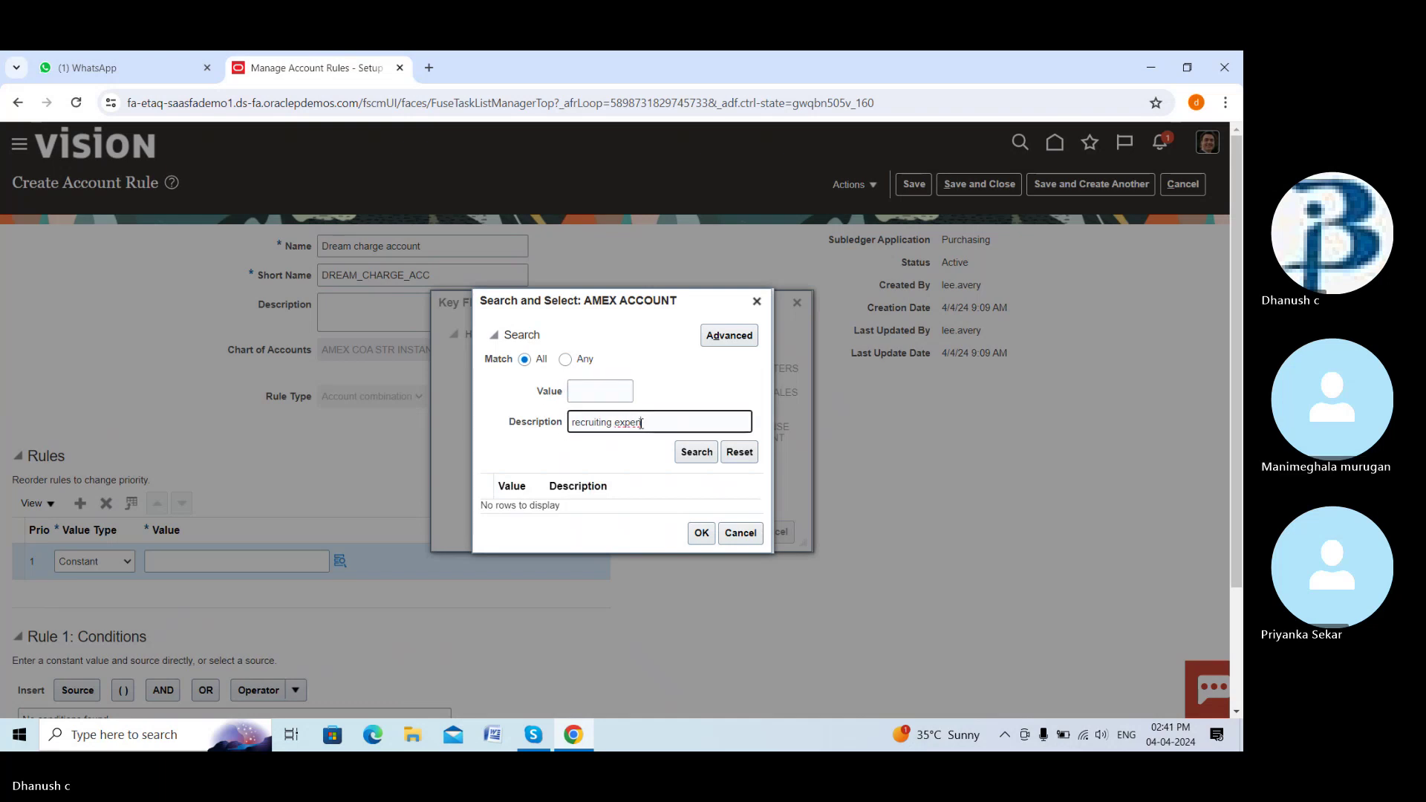
type("ce")
left_click(691, 454)
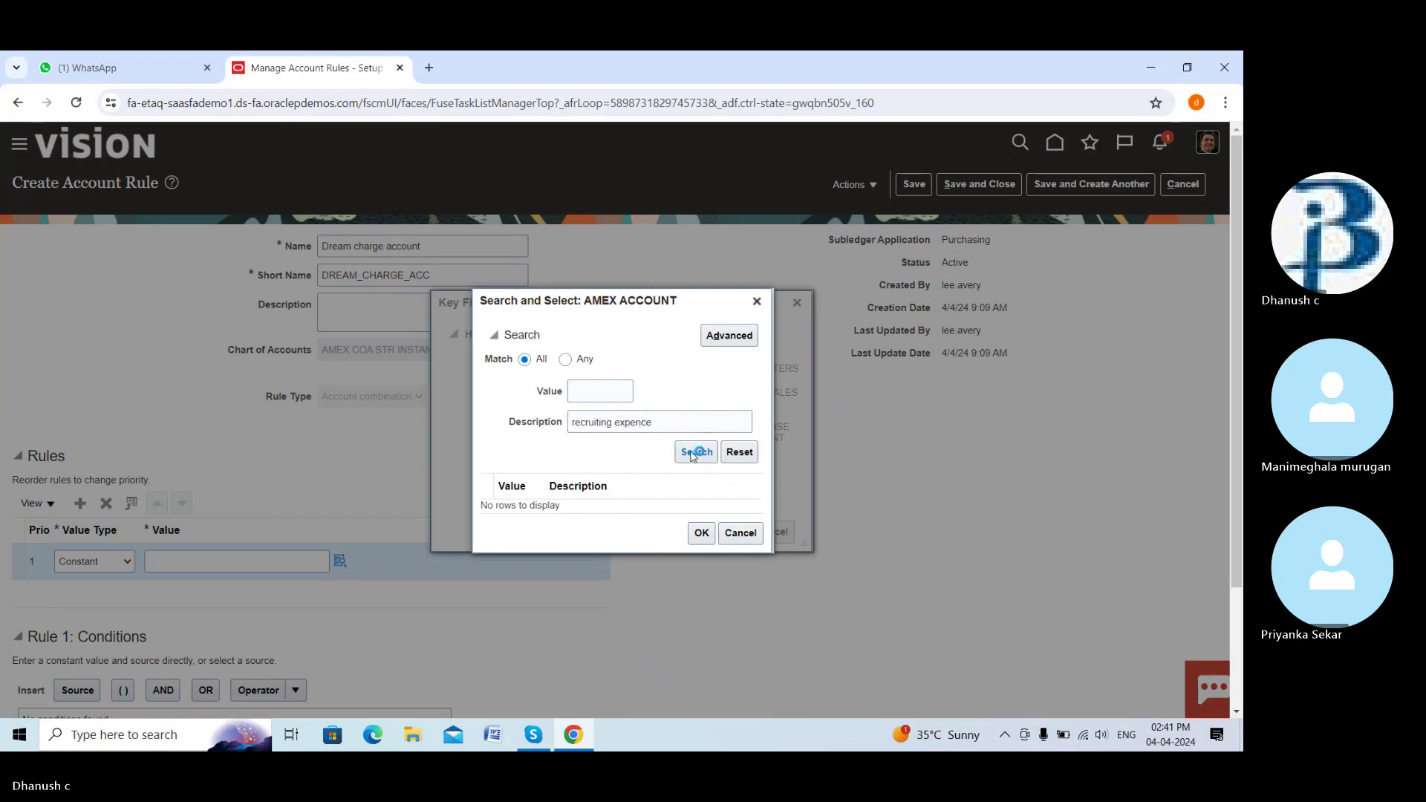
left_click(661, 428)
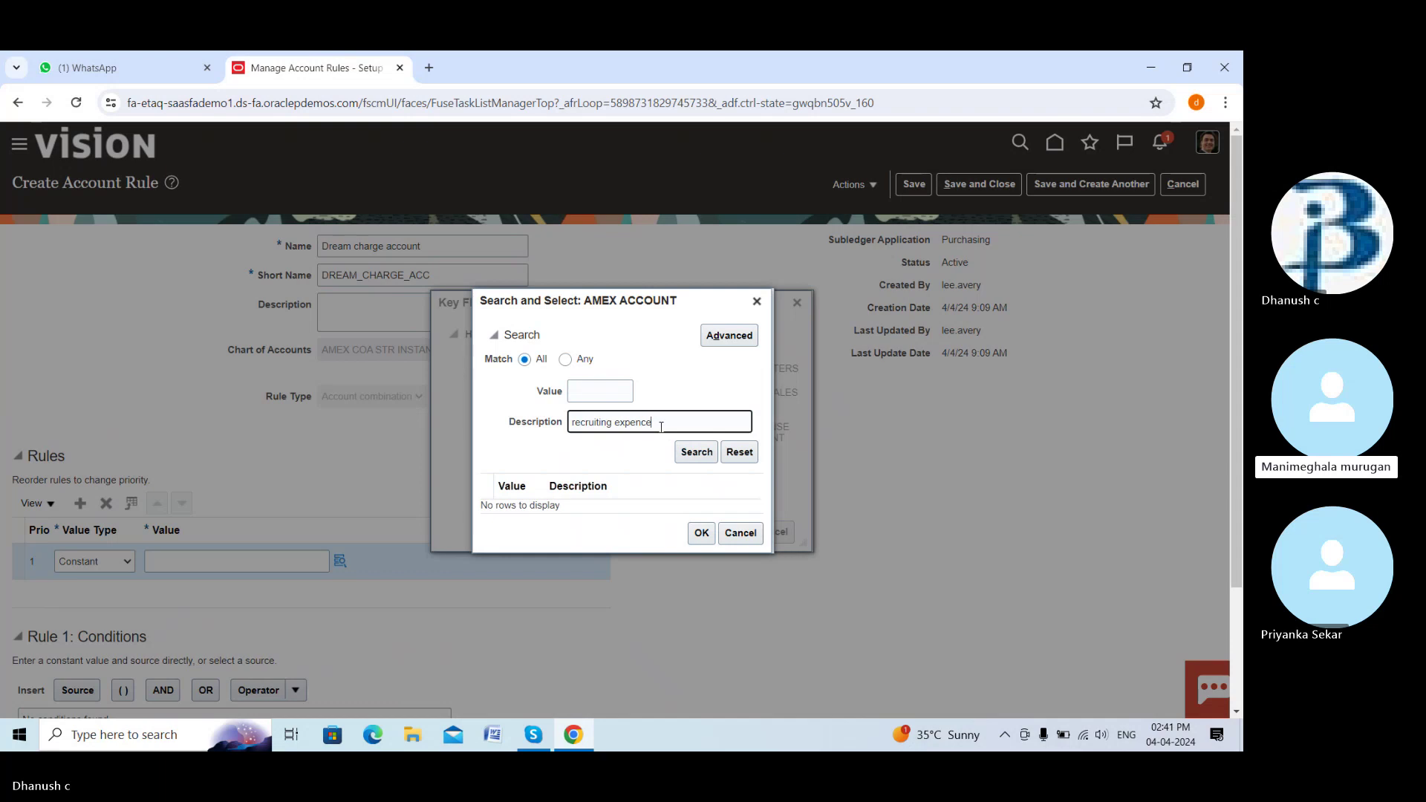
key("BackSpace")
key("BackSpace")
key("BackSpace")
key("BackSpace")
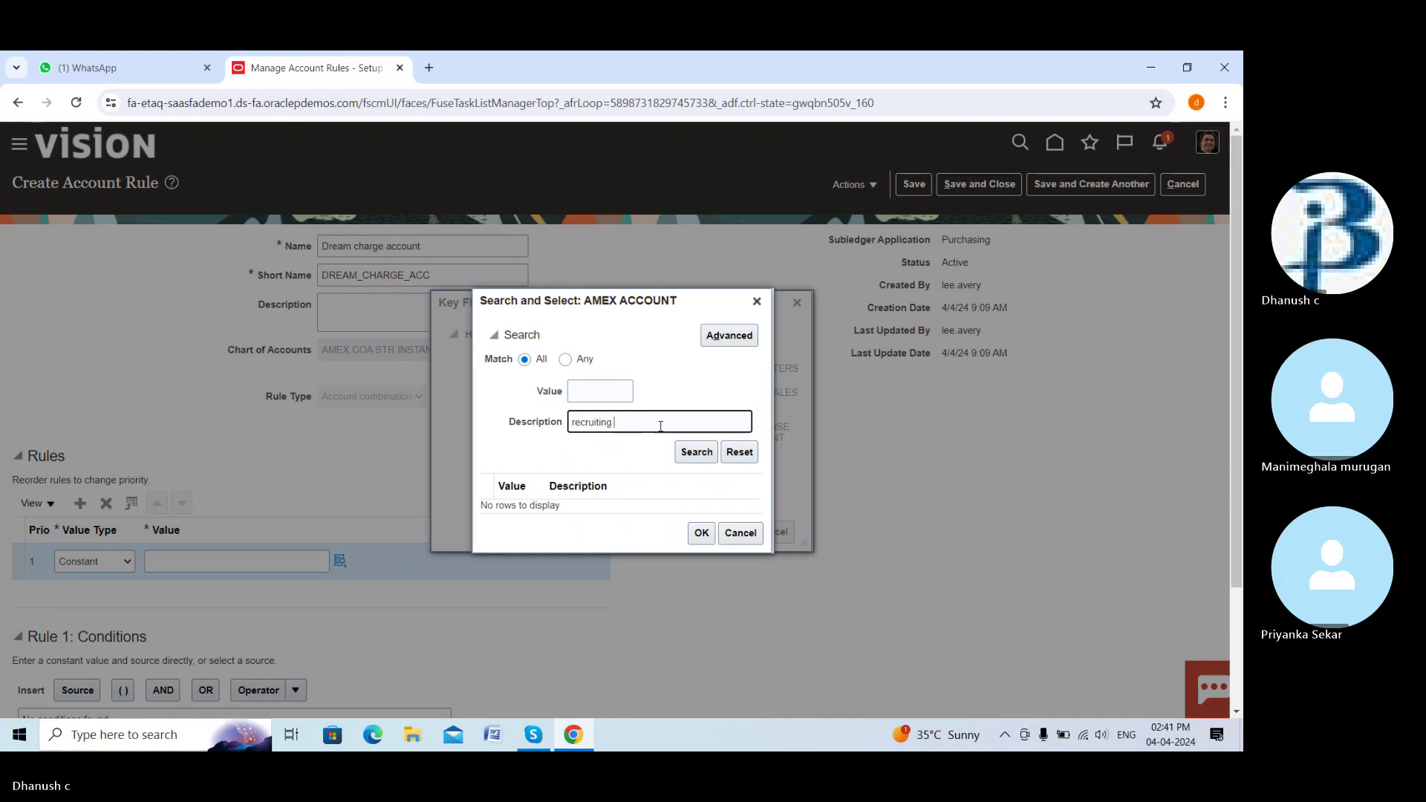
left_click(689, 452)
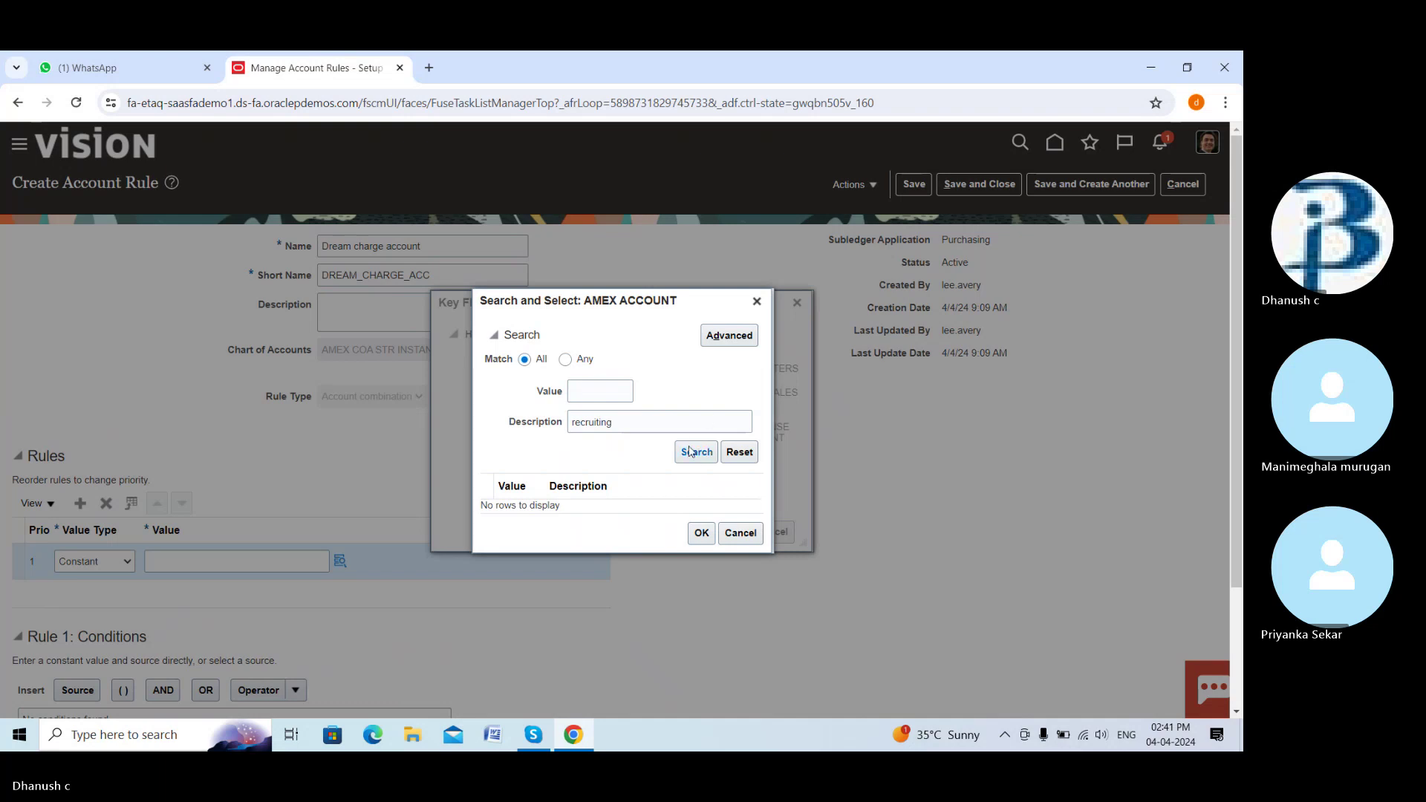
left_click(688, 453)
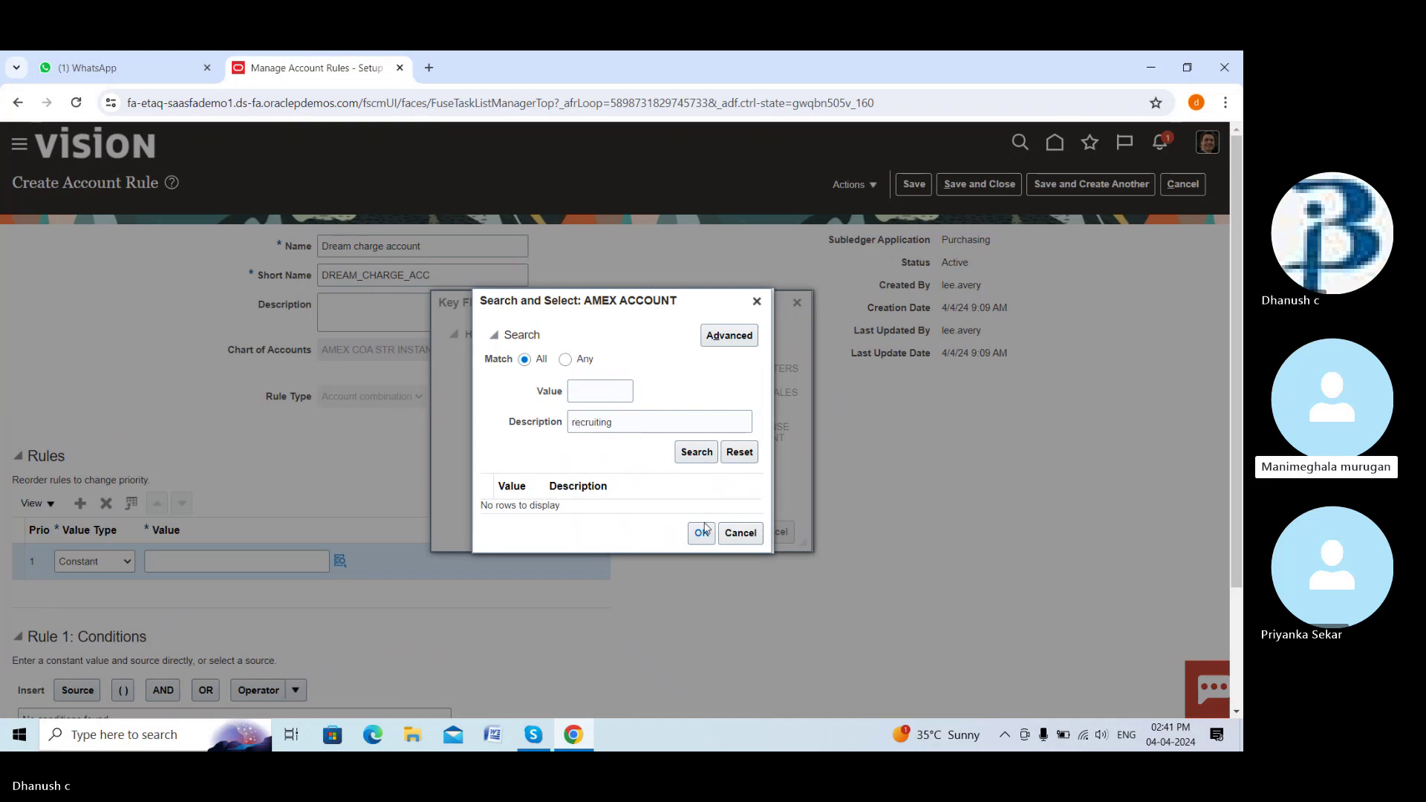
left_click(732, 534)
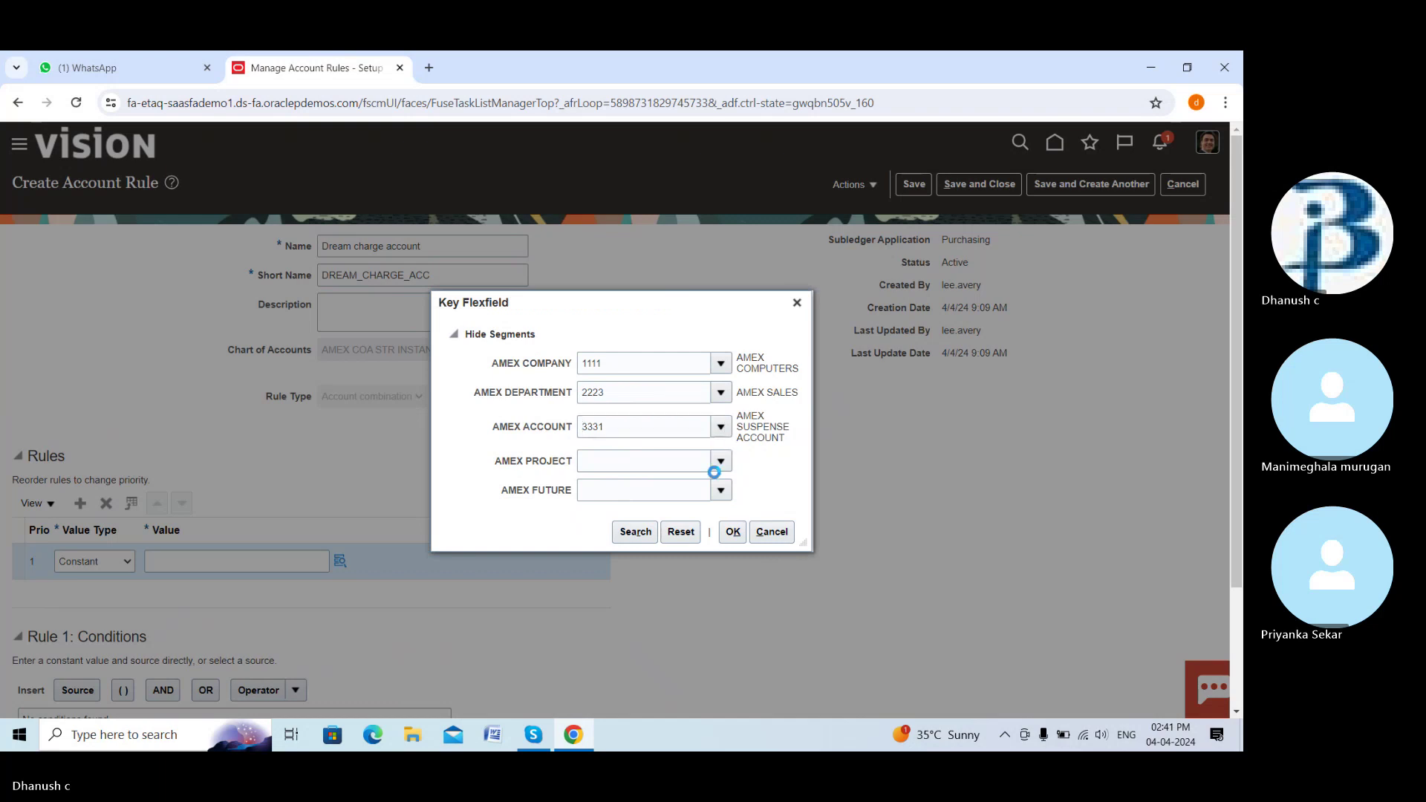
left_click(720, 462)
left_click(709, 486)
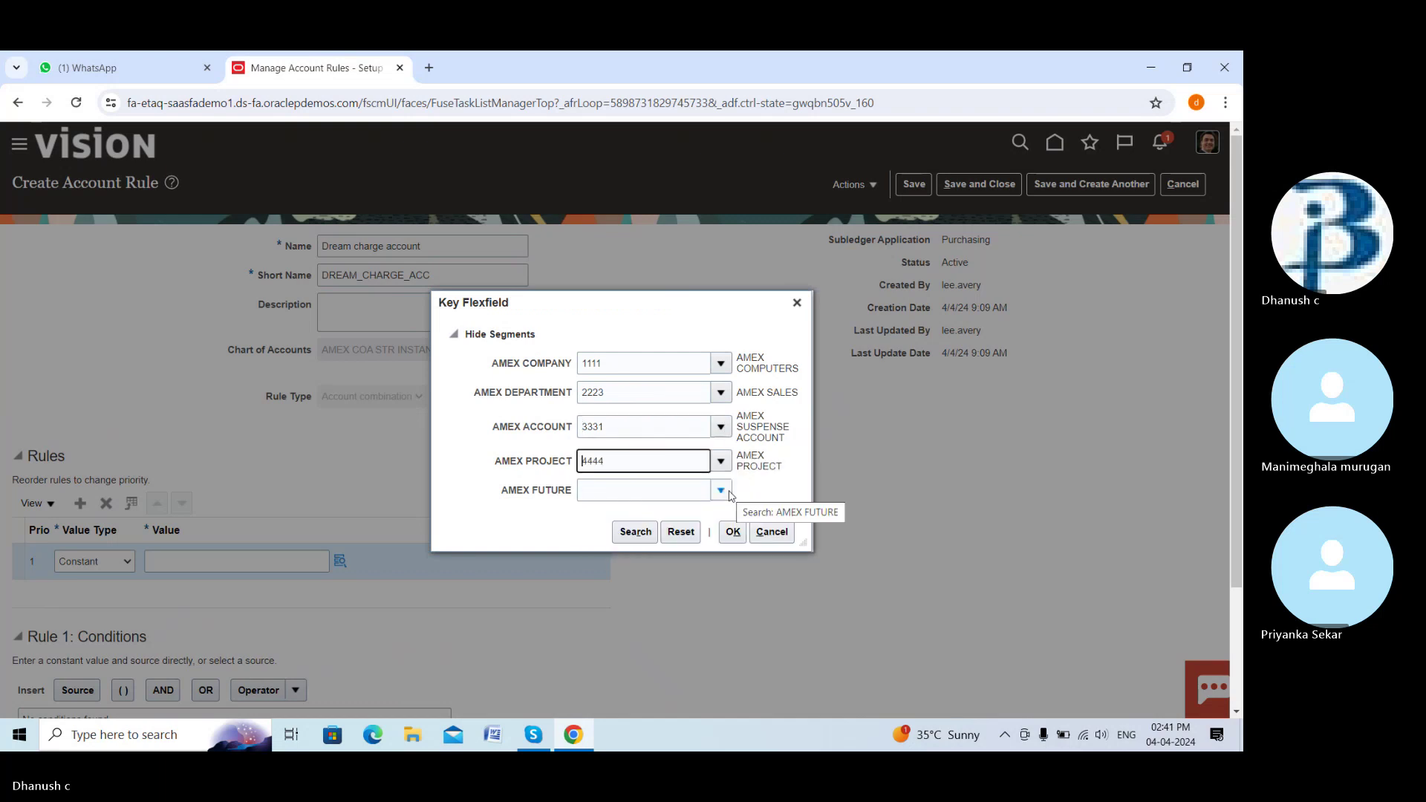
left_click(721, 490)
left_click(683, 557)
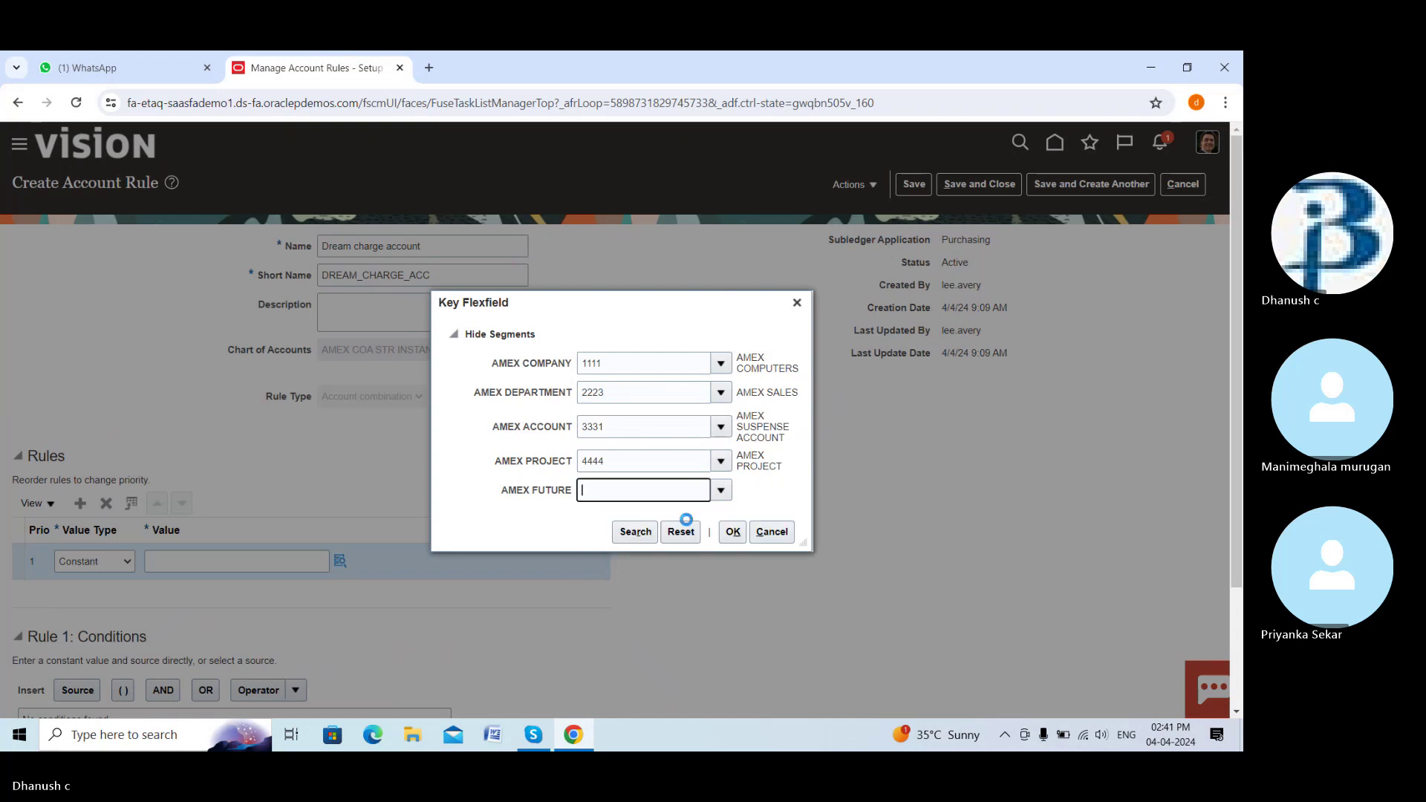
left_click(737, 531)
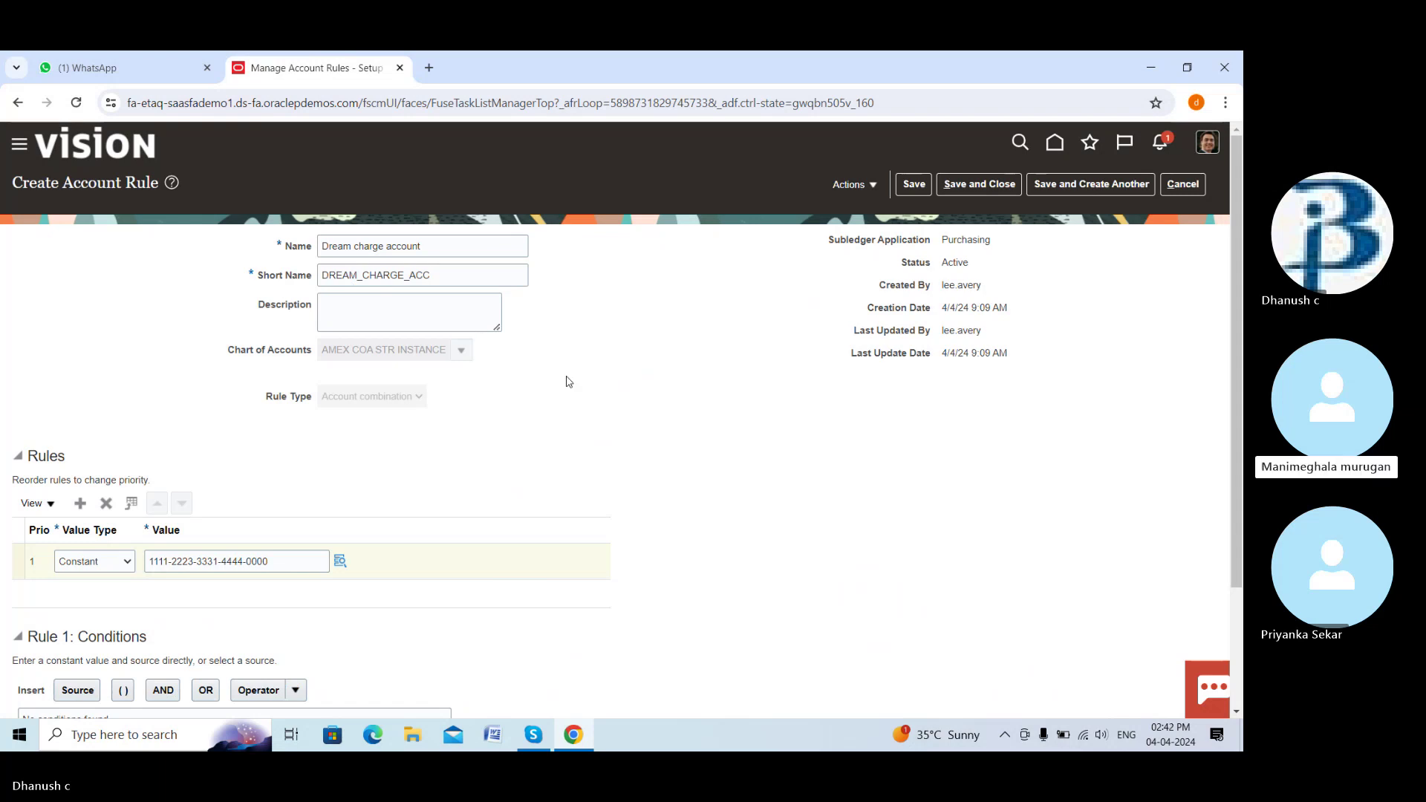
Save the charge rule and start a Dream variance rule with short name DREAM_VARIANCE_ACC
left_click(1077, 184)
left_click(398, 250)
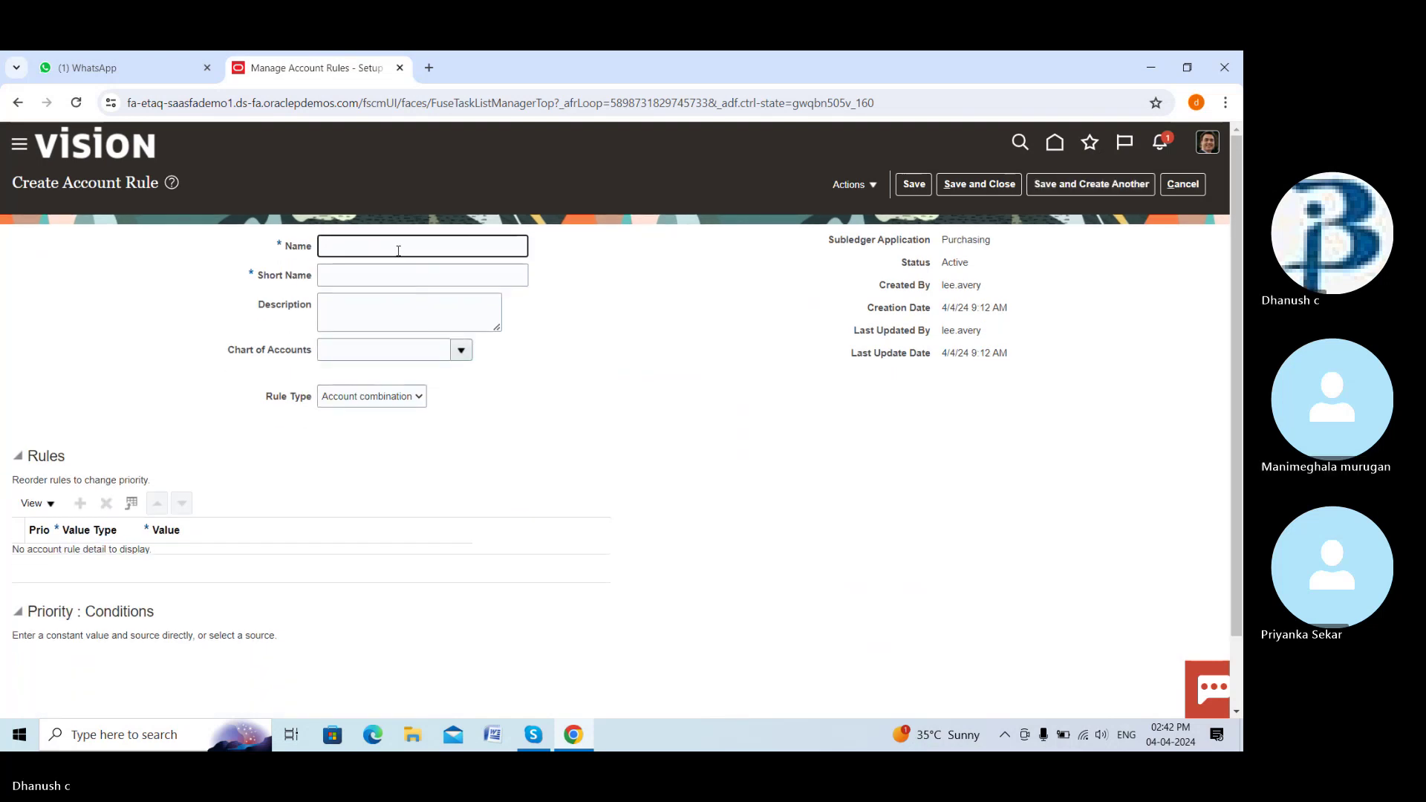
type("Dr")
type("eam varience accou")
left_click(375, 251)
key("BackSpace")
type("a")
left_click(445, 278)
type("DREAM")
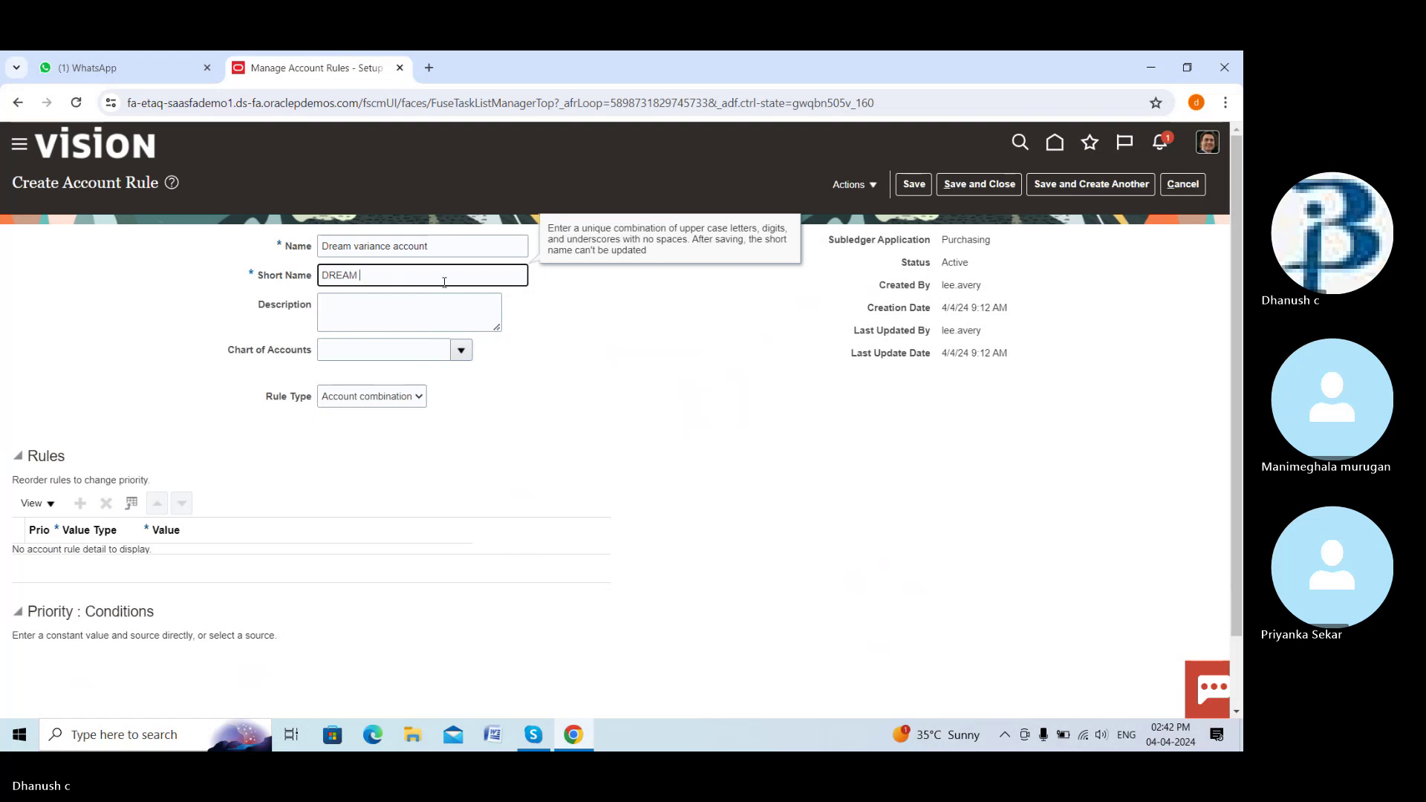
type("_")
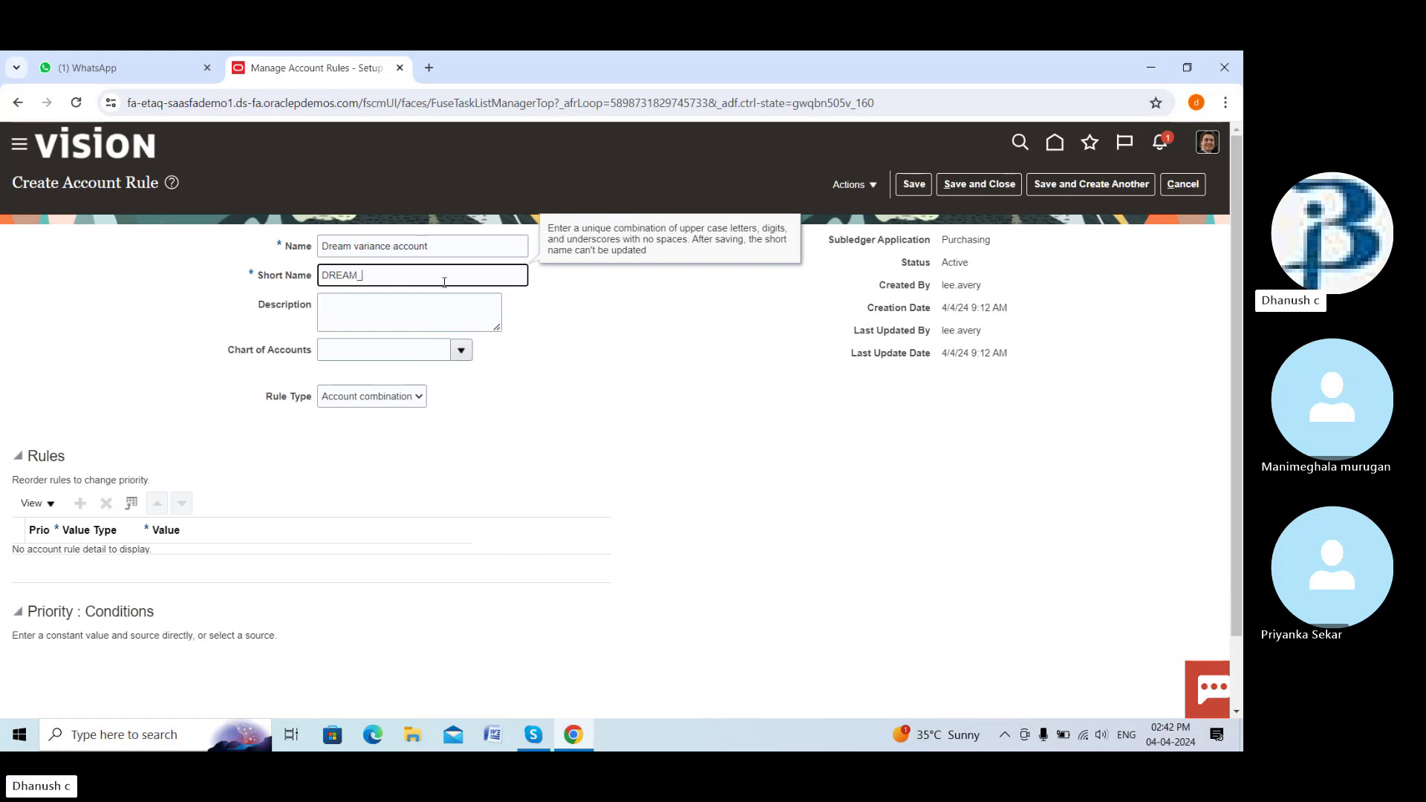
type("VARIA")
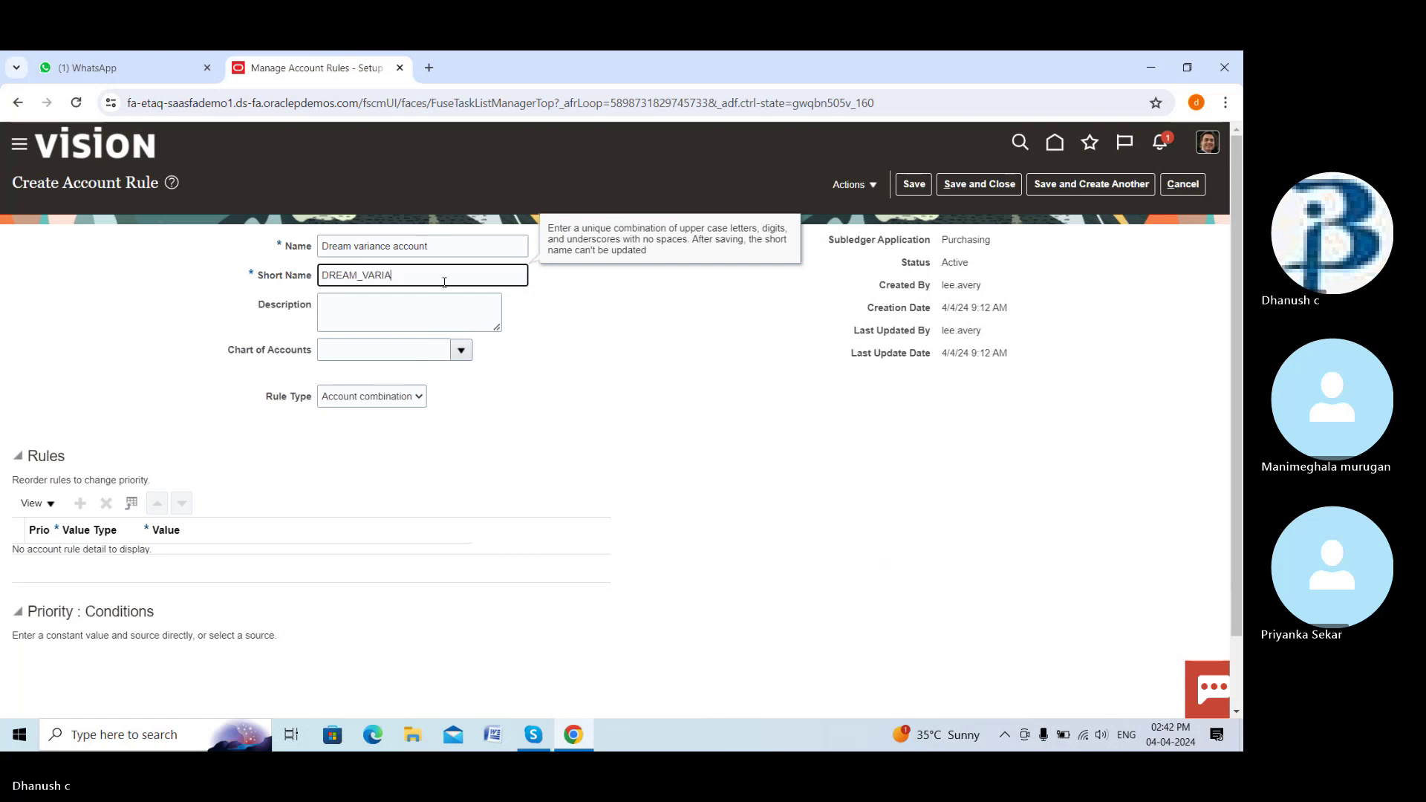
type("NC E_ACC")
Choose the AMEX COA STR INSTANCE chart and add a rule row with value type Constant
left_click(461, 350)
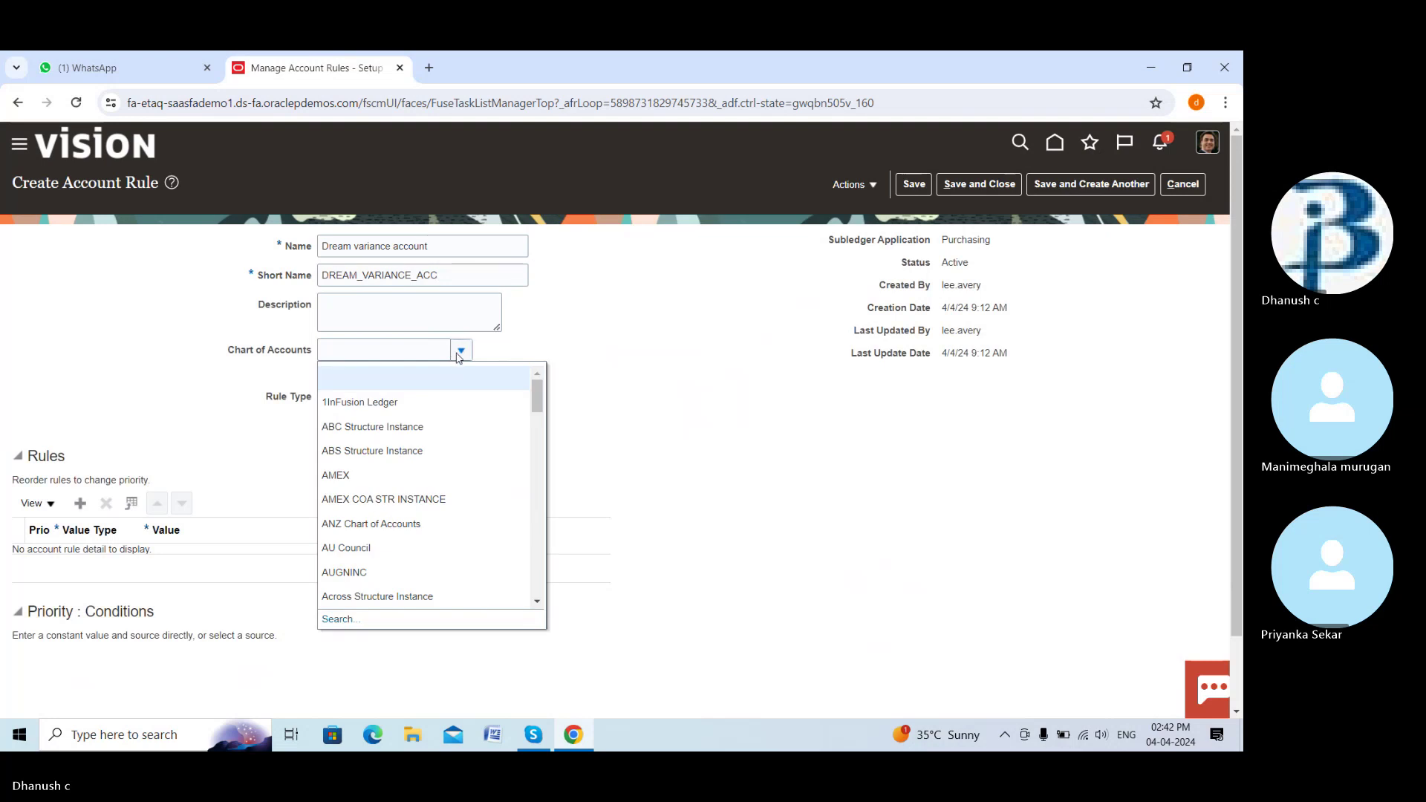
left_click(375, 500)
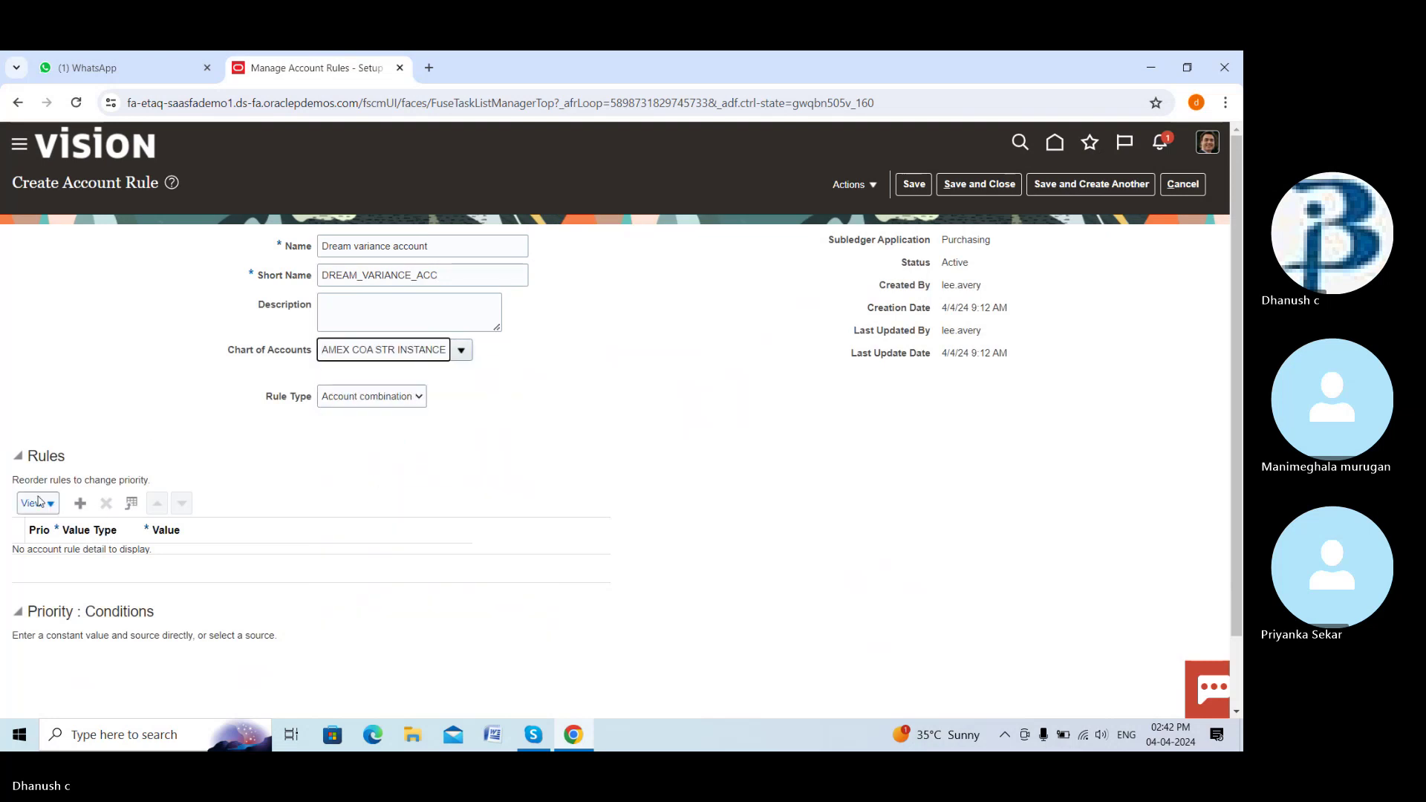
left_click(81, 504)
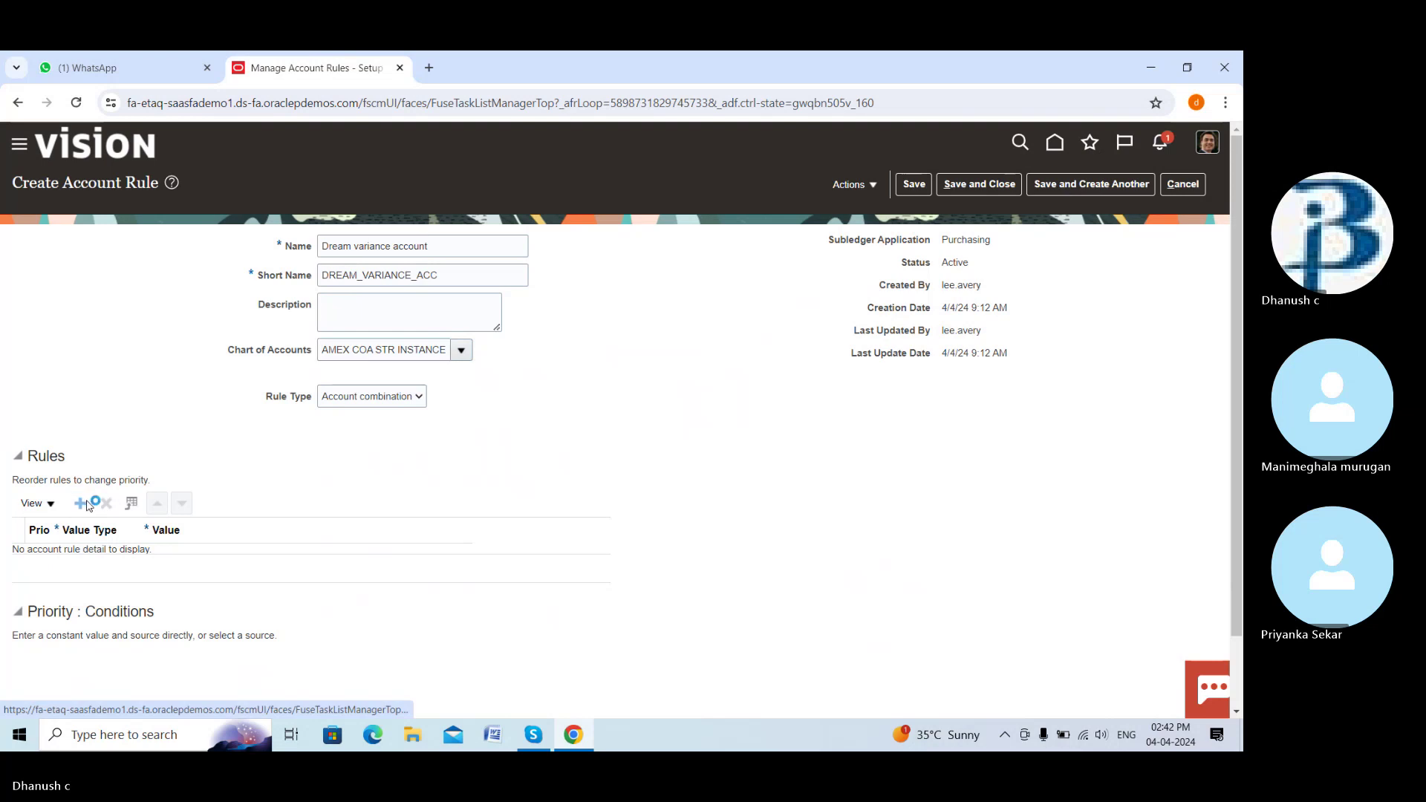
left_click(126, 569)
left_click(106, 590)
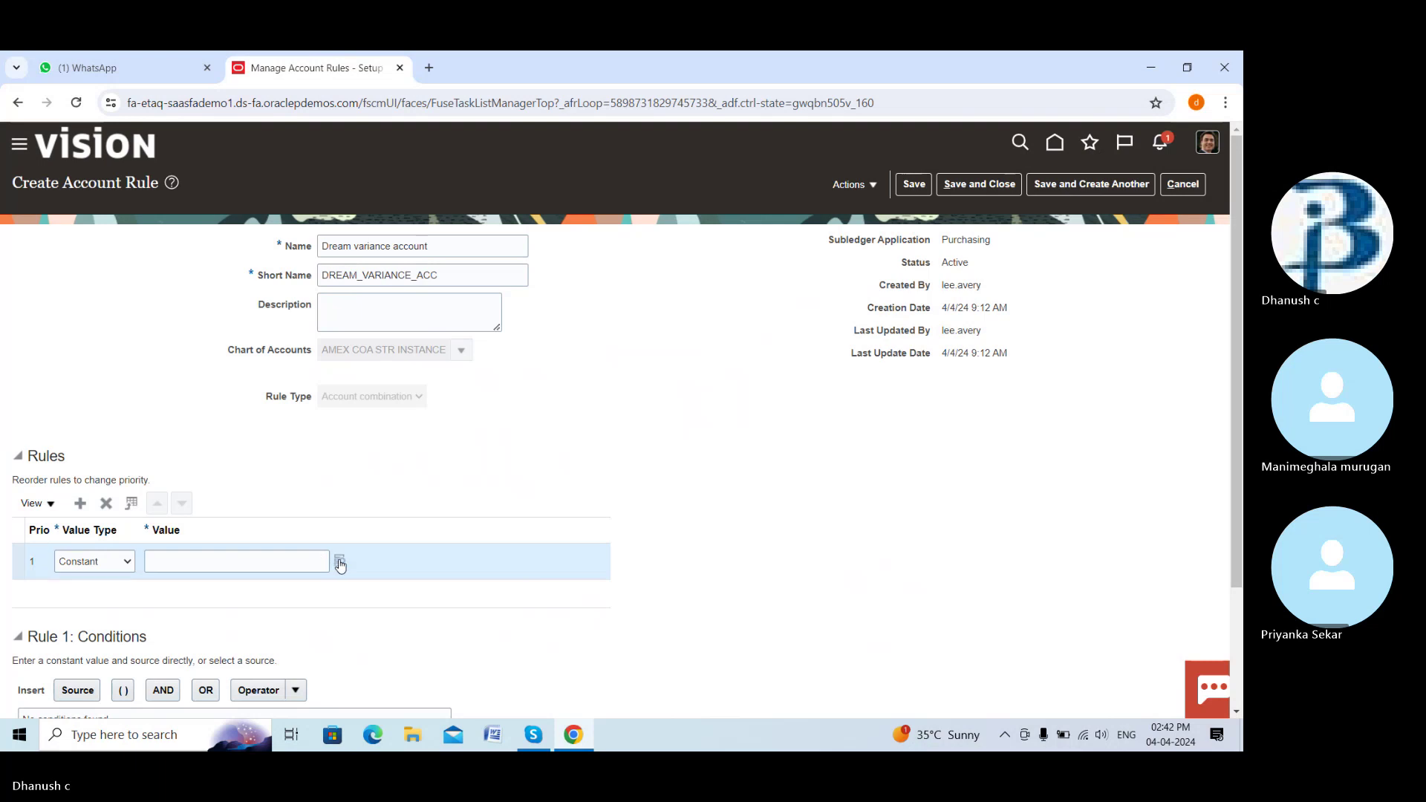
Fill the rule value segments with company 1111, department 2223, account 3331 and project 4444
left_click(340, 560)
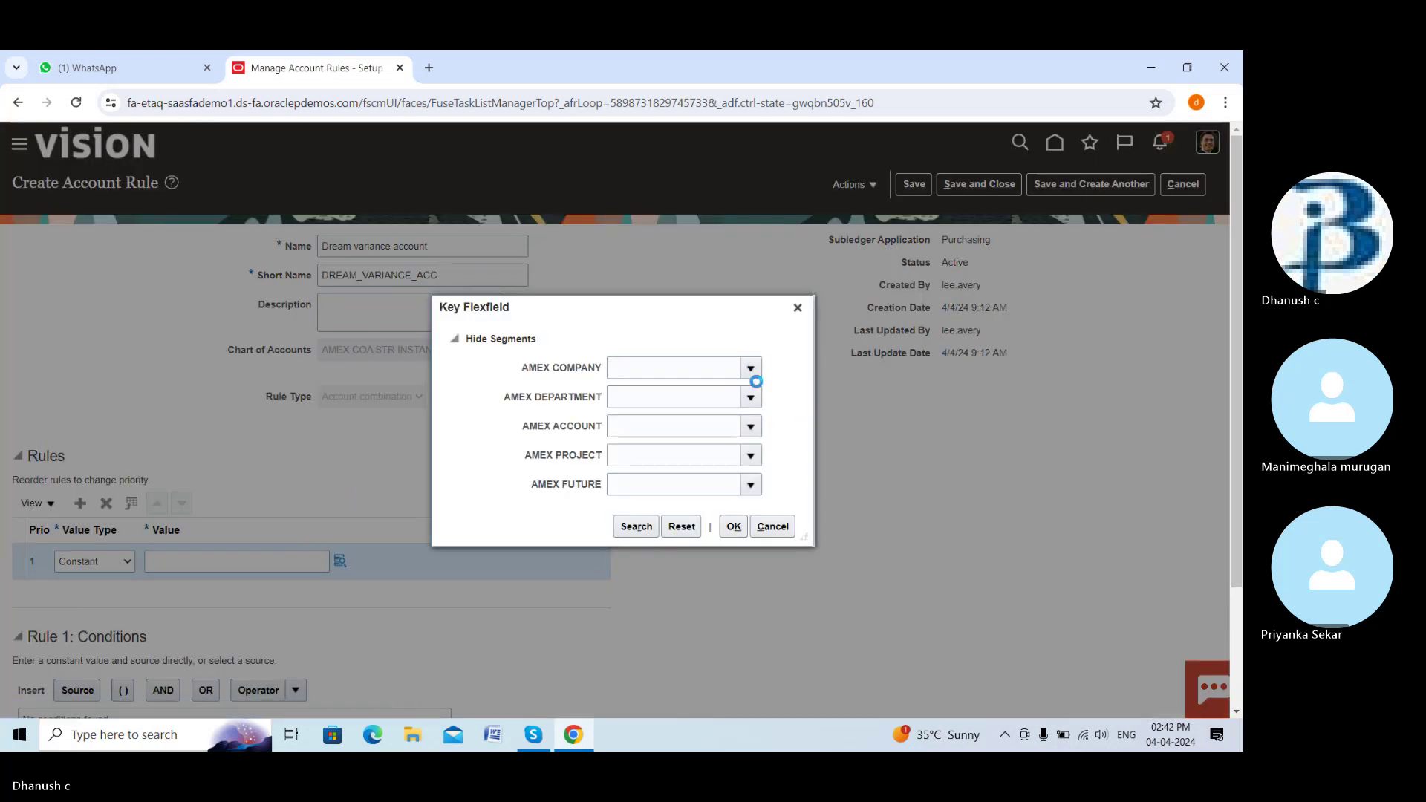
left_click(752, 368)
left_click(749, 398)
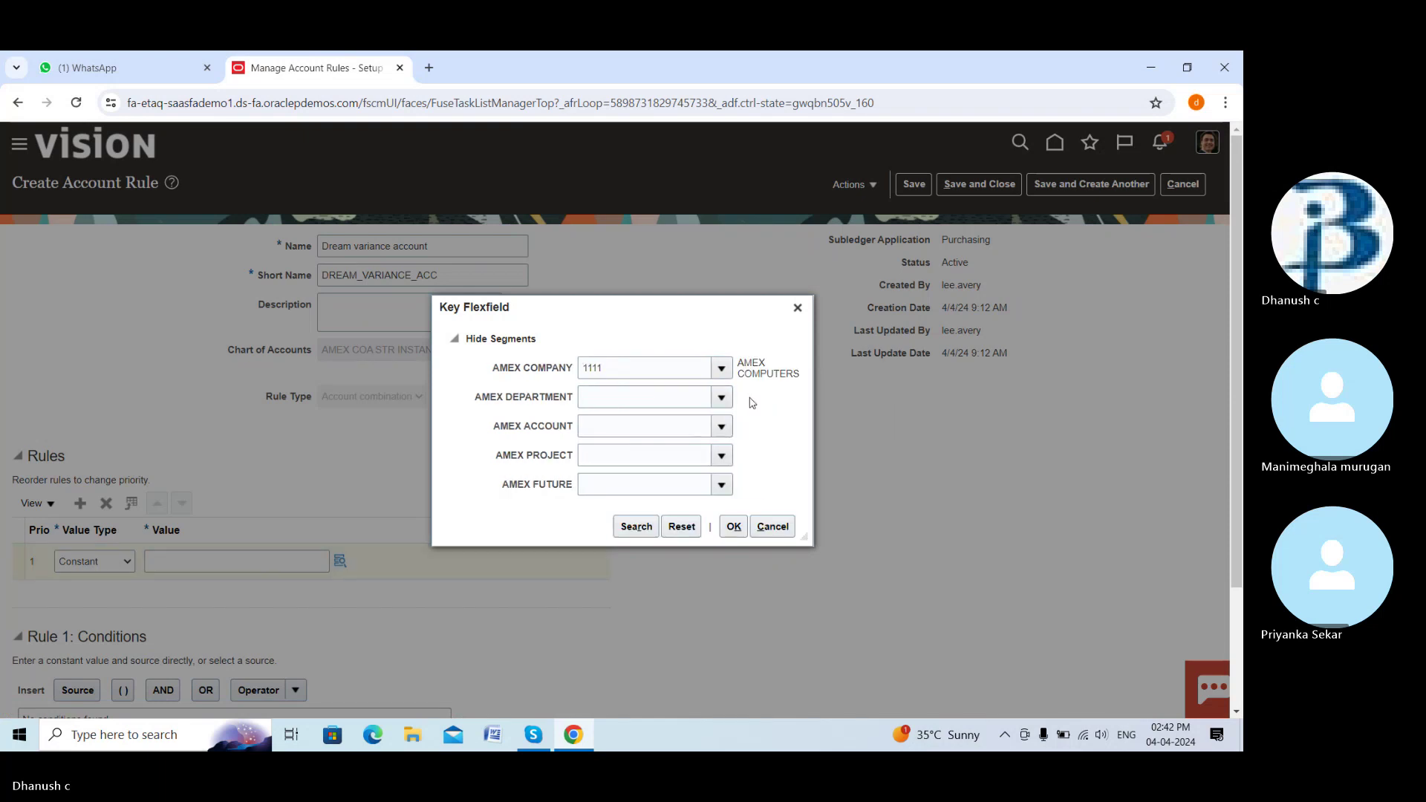
left_click(721, 398)
left_click(718, 432)
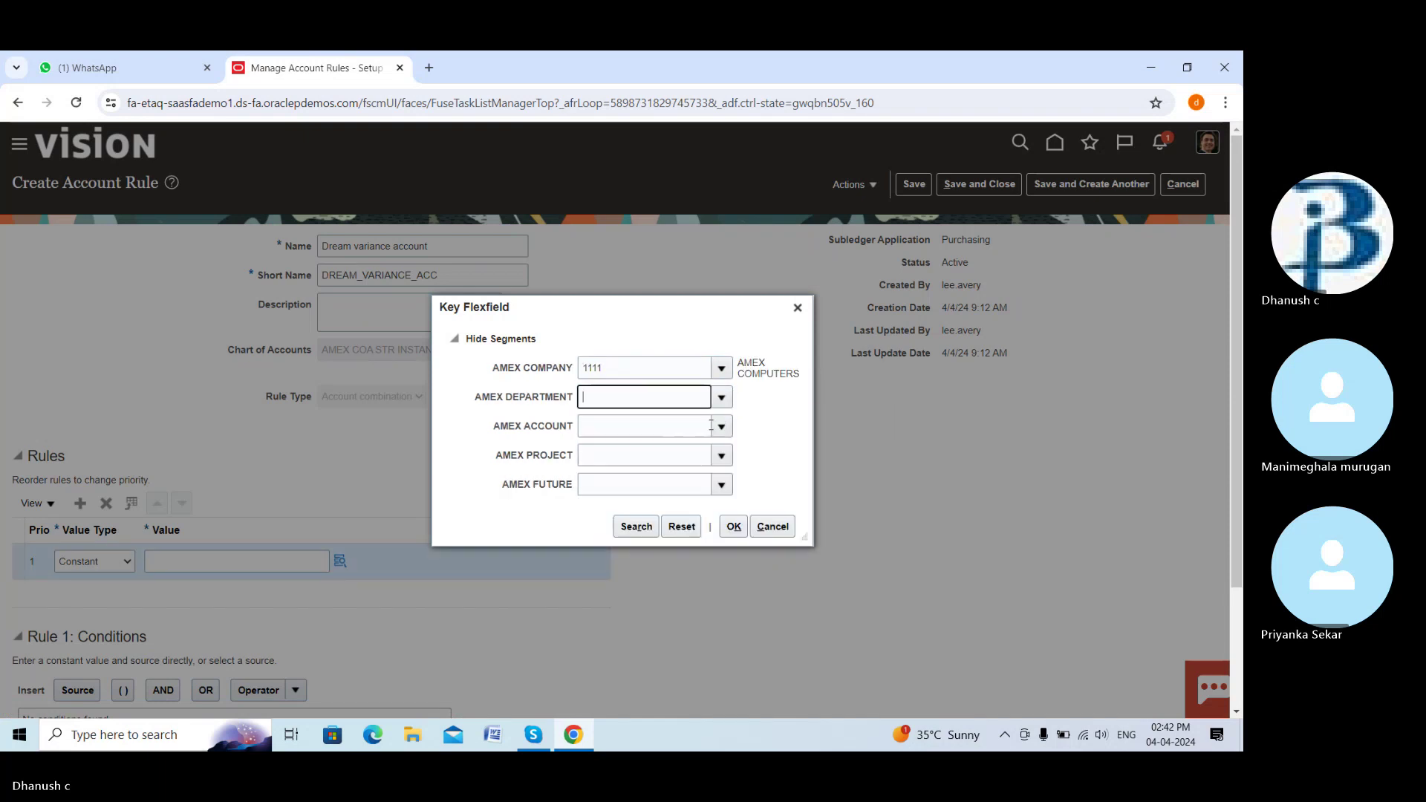
left_click(721, 427)
left_click(714, 454)
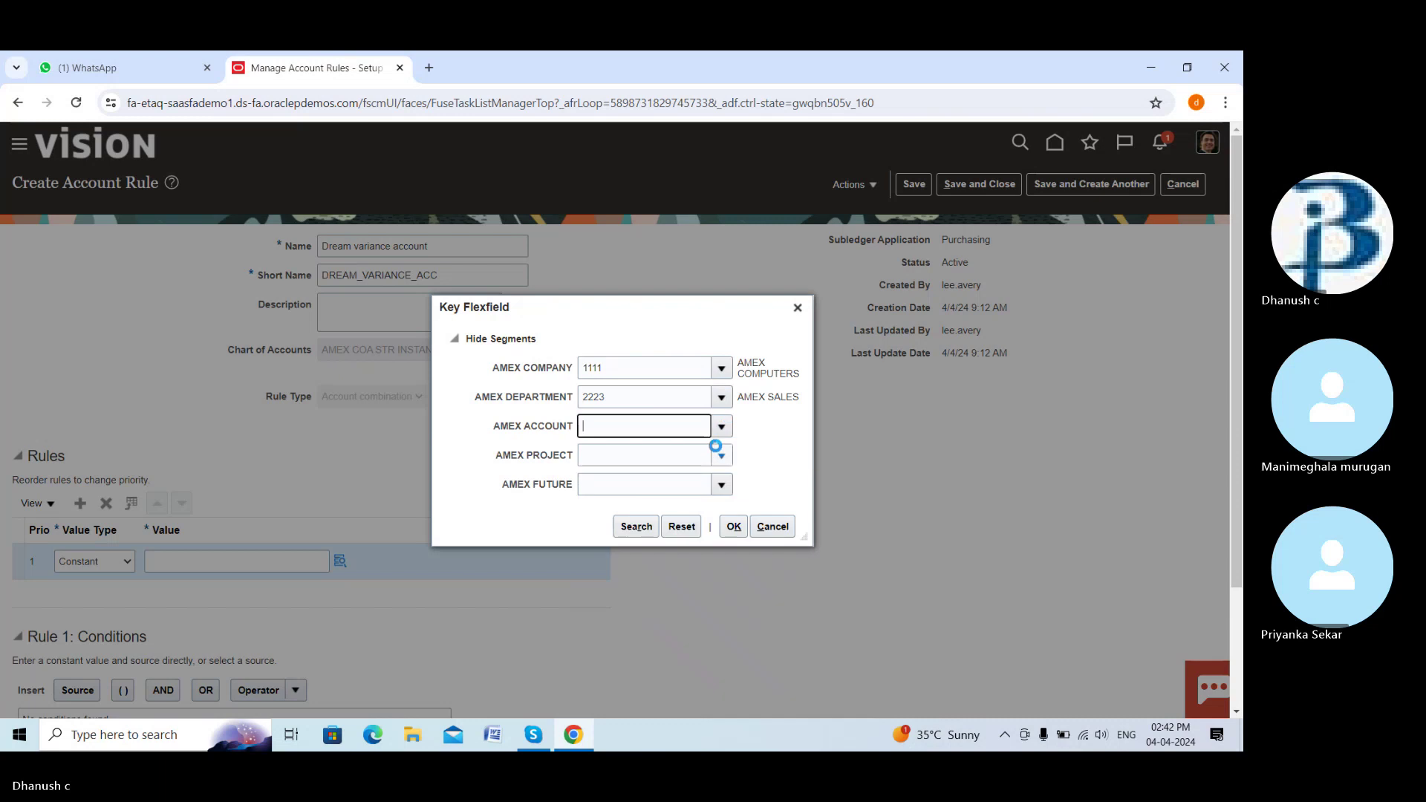
left_click(720, 462)
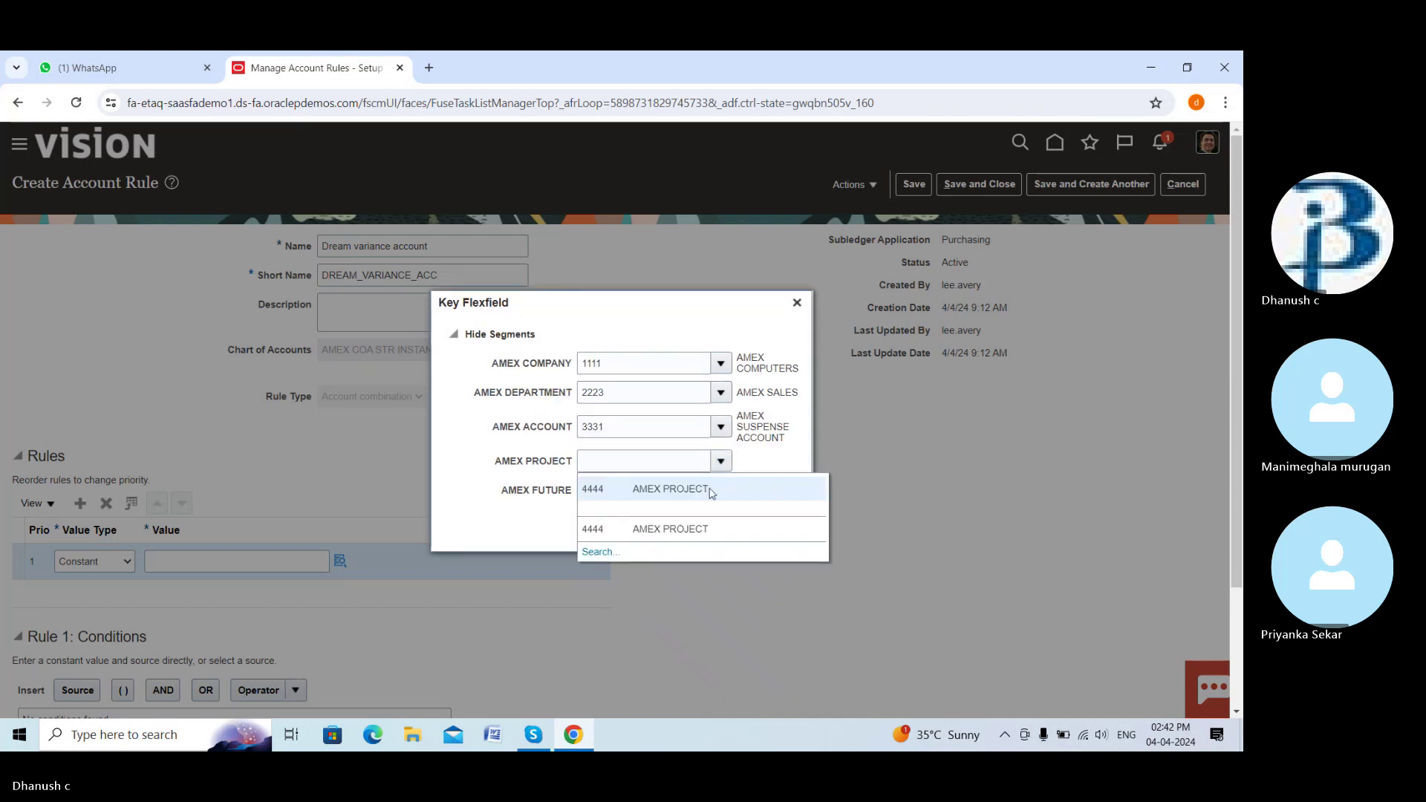
left_click(714, 489)
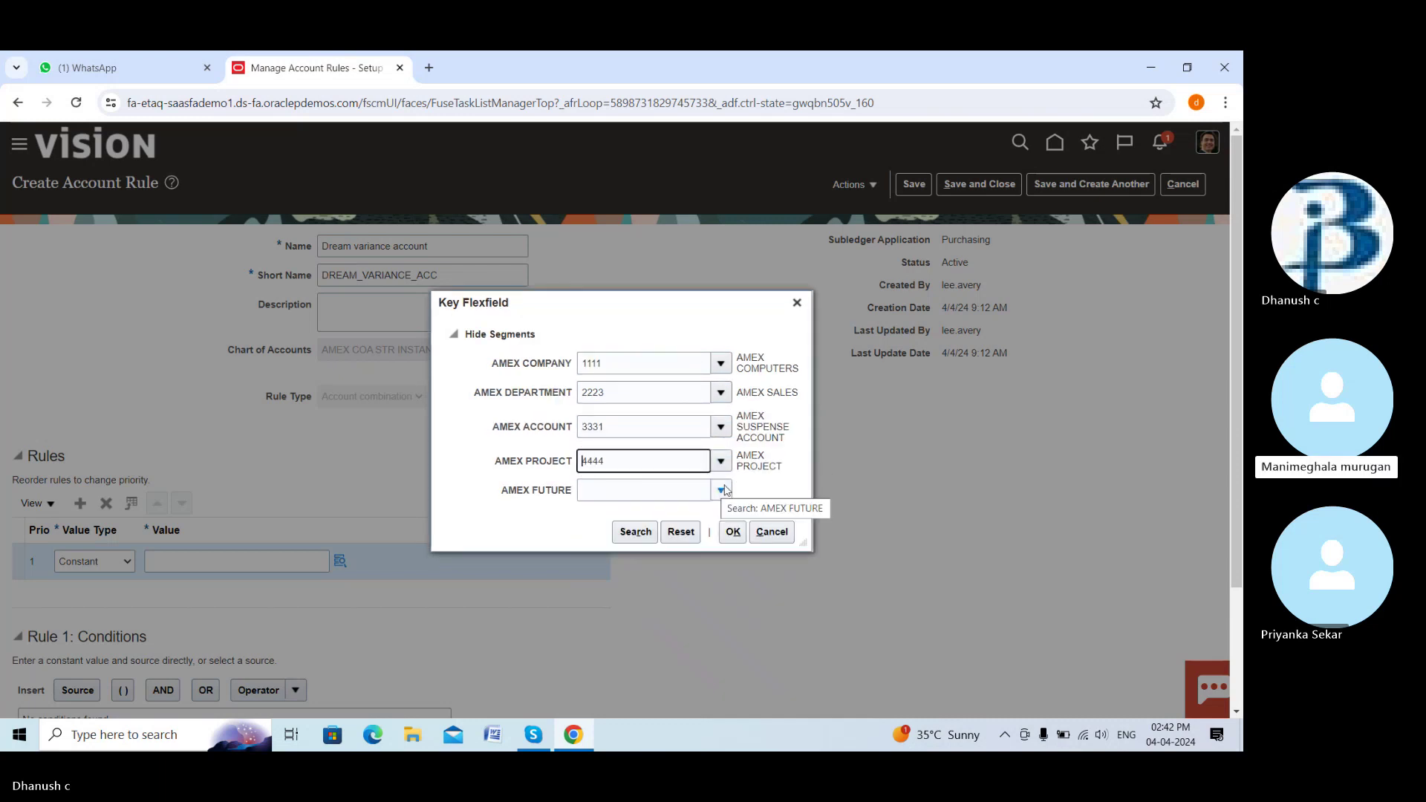
left_click(722, 461)
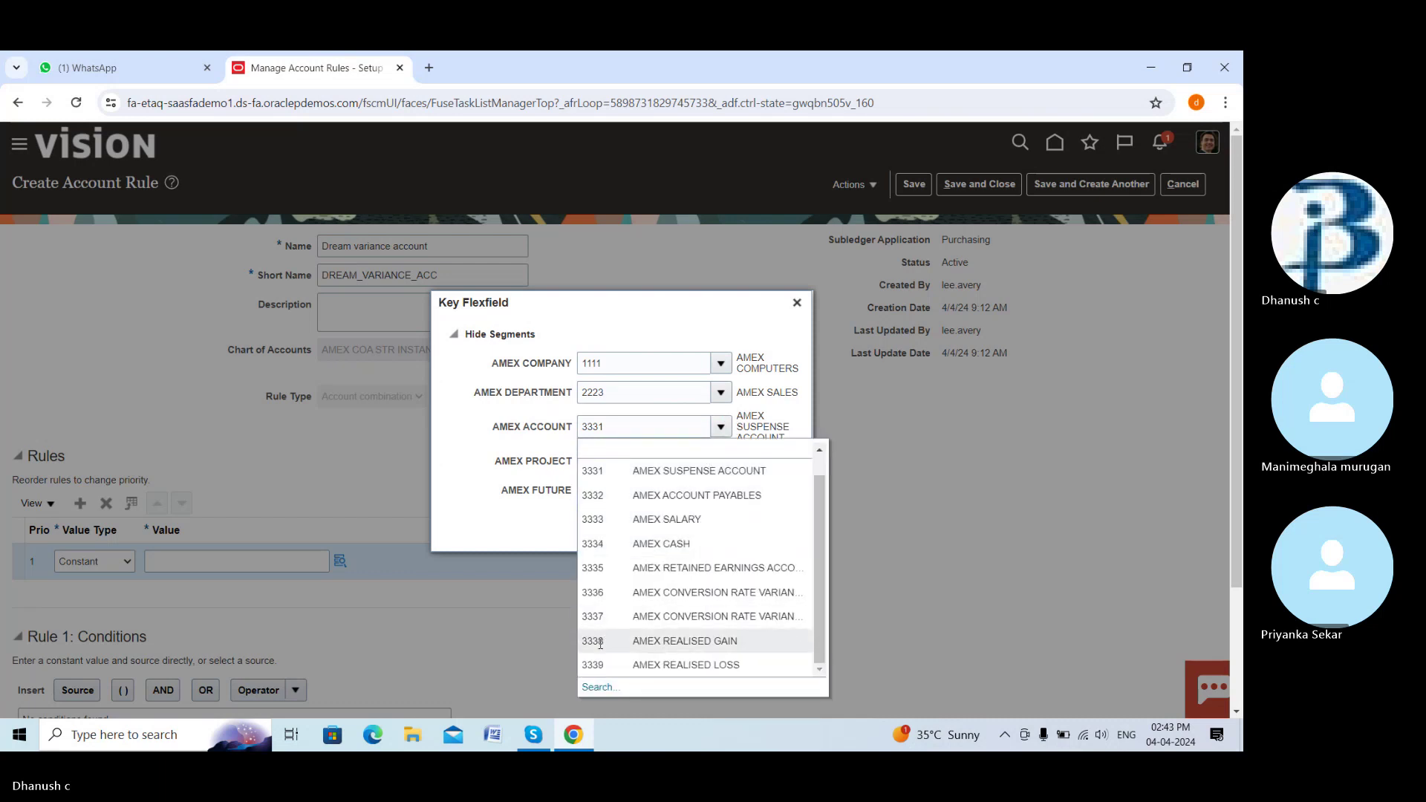
left_click(603, 688)
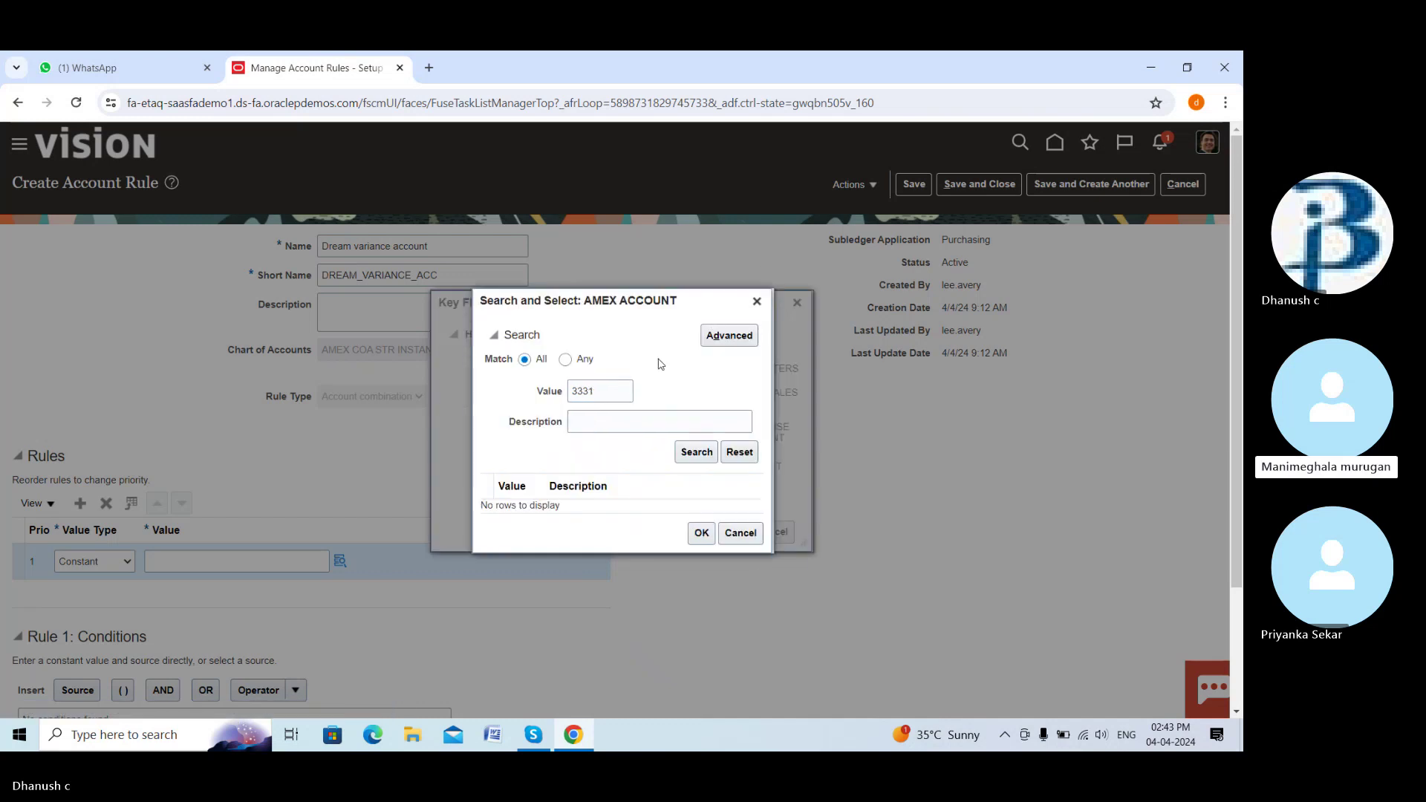
left_click(757, 301)
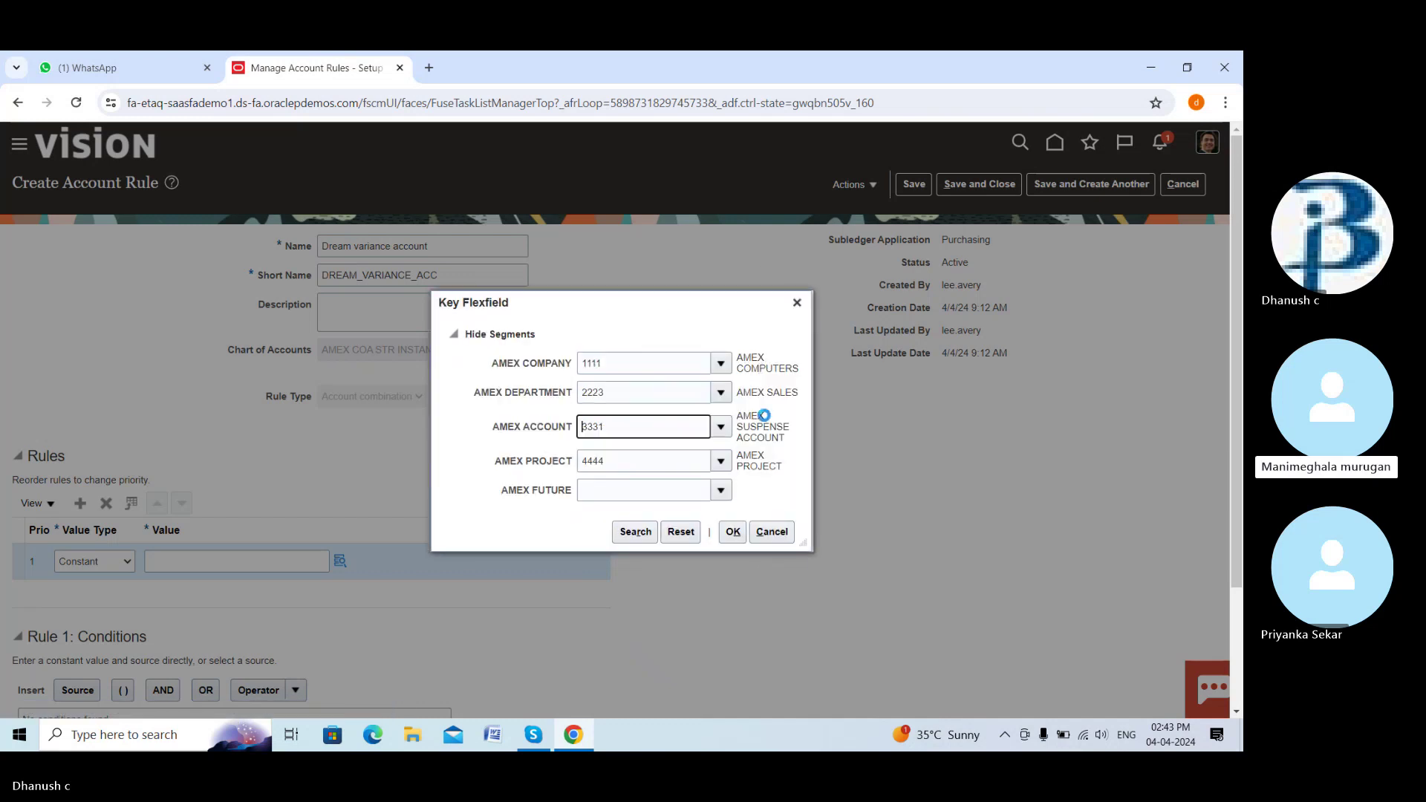
left_click(722, 427)
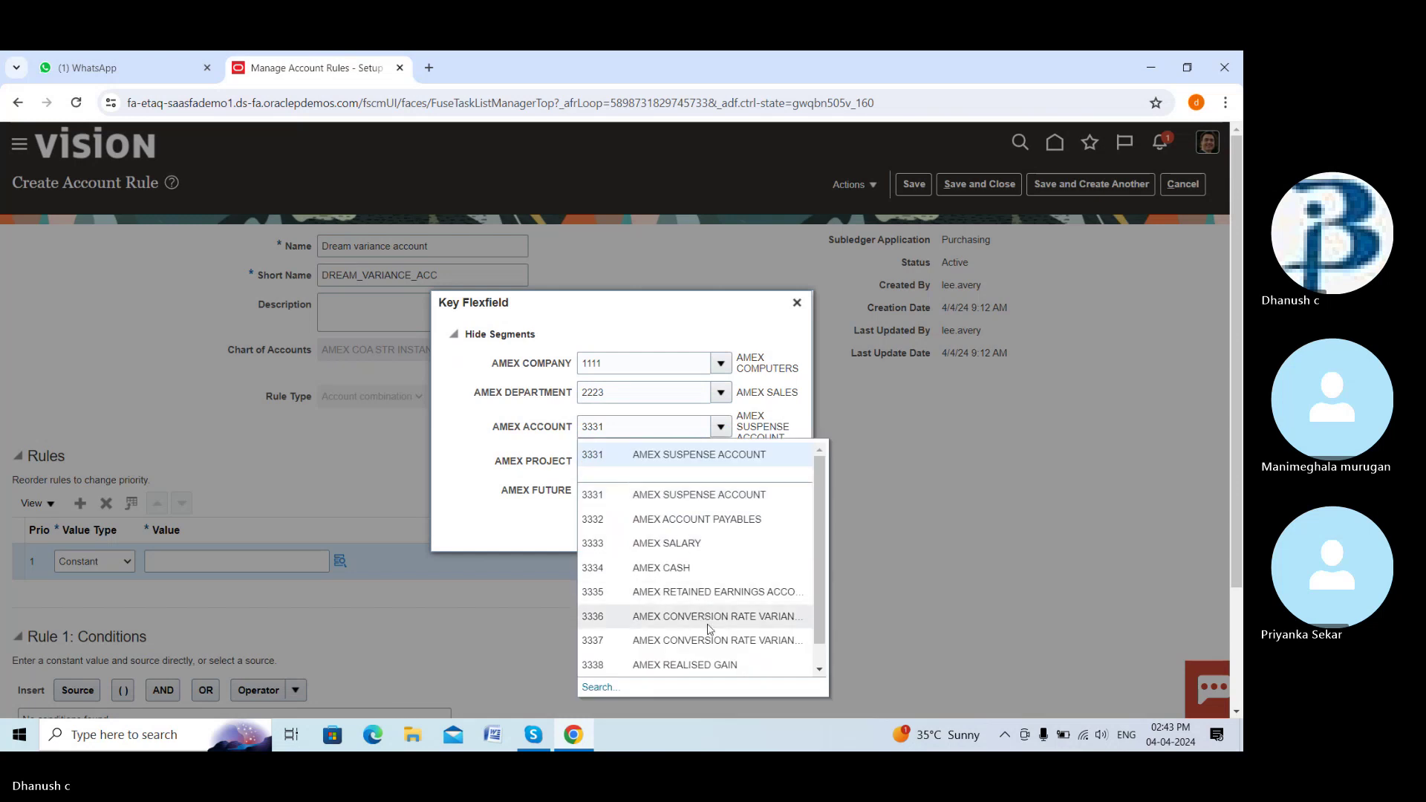
left_click(775, 621)
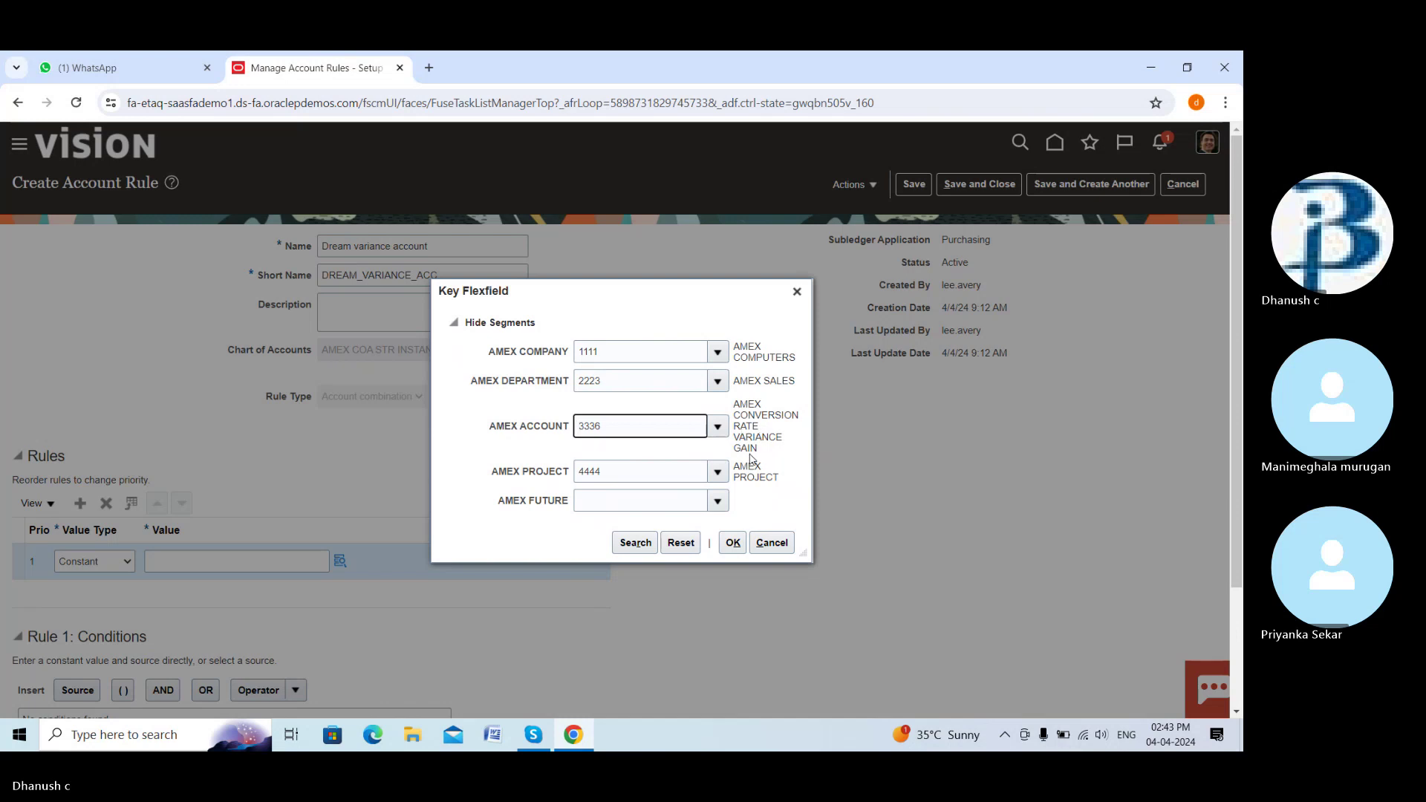
left_click(717, 500)
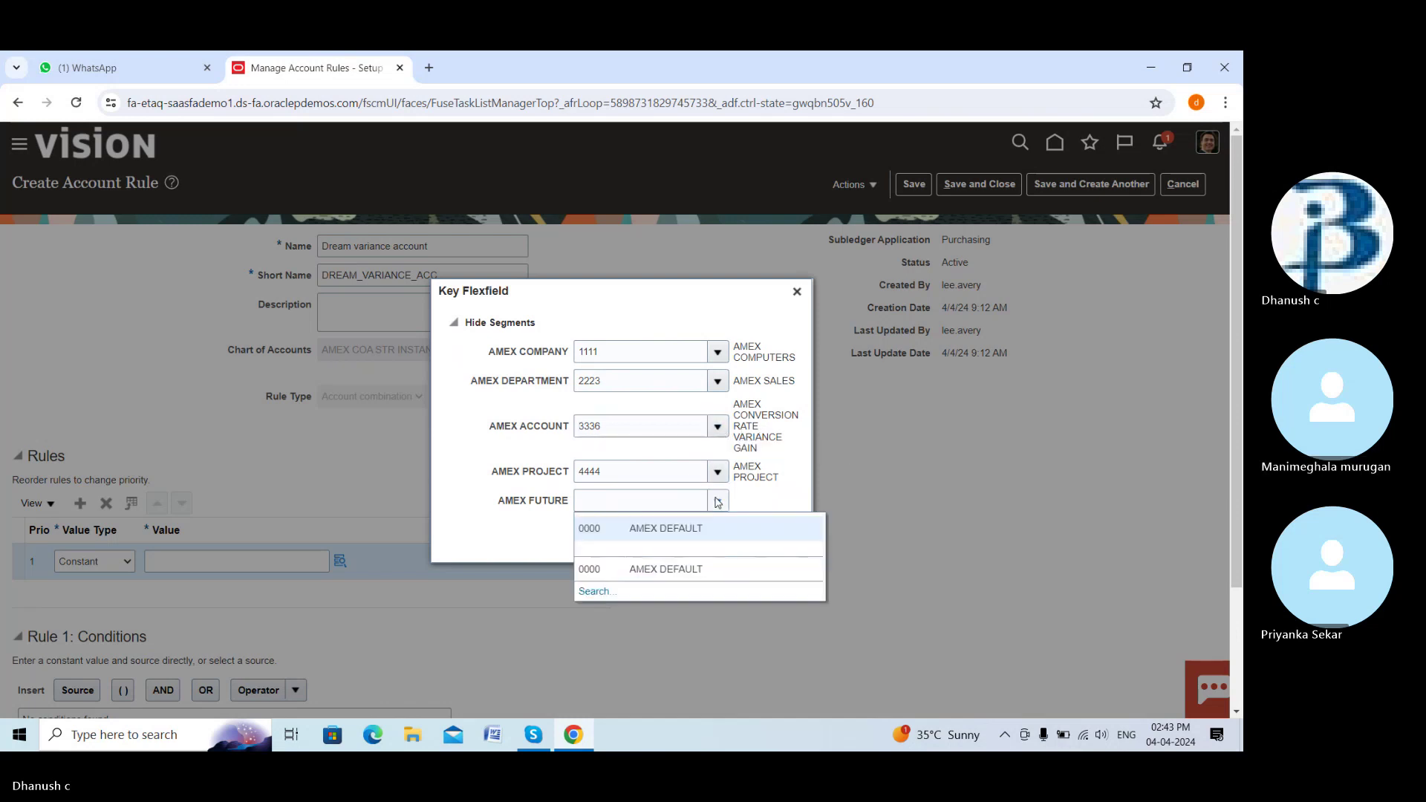
left_click(712, 528)
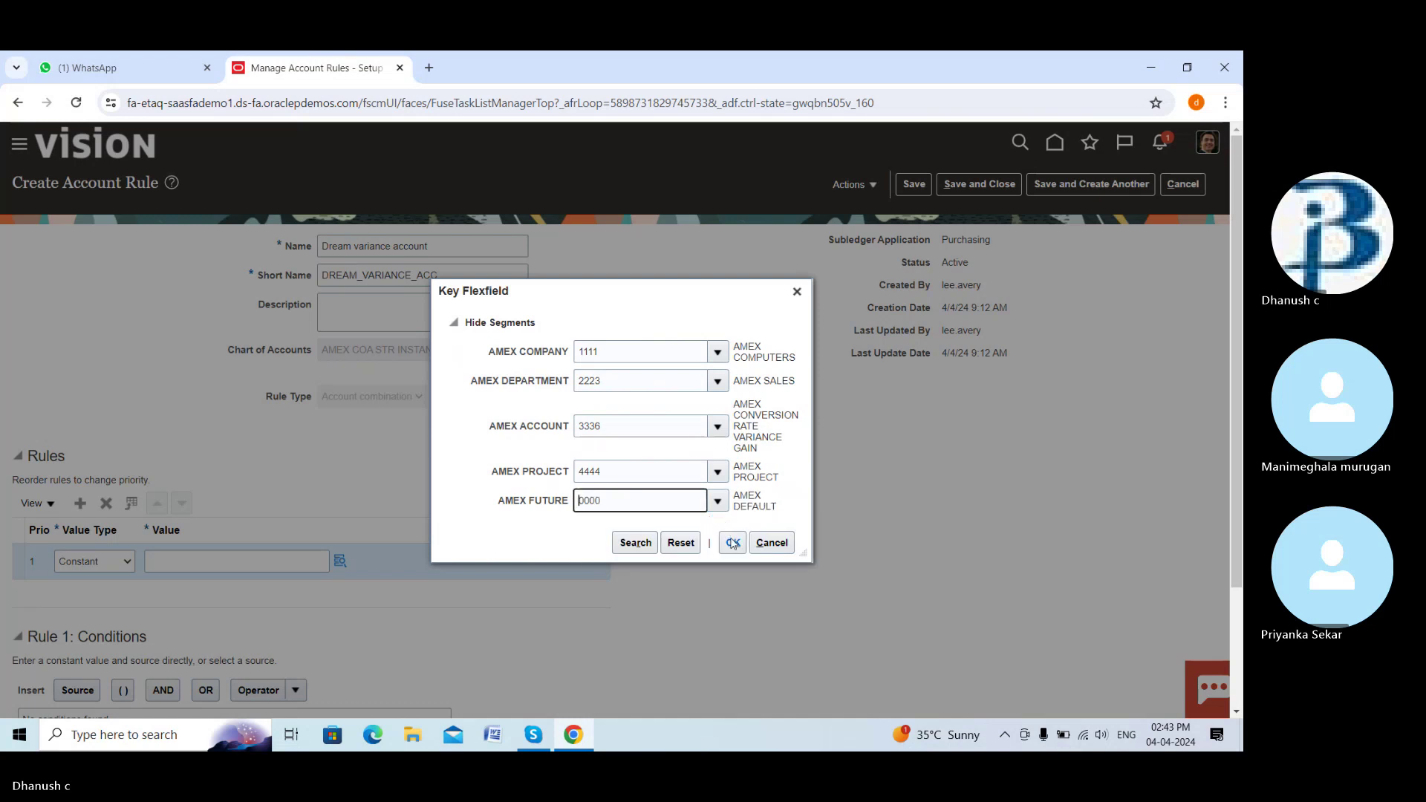
left_click(734, 541)
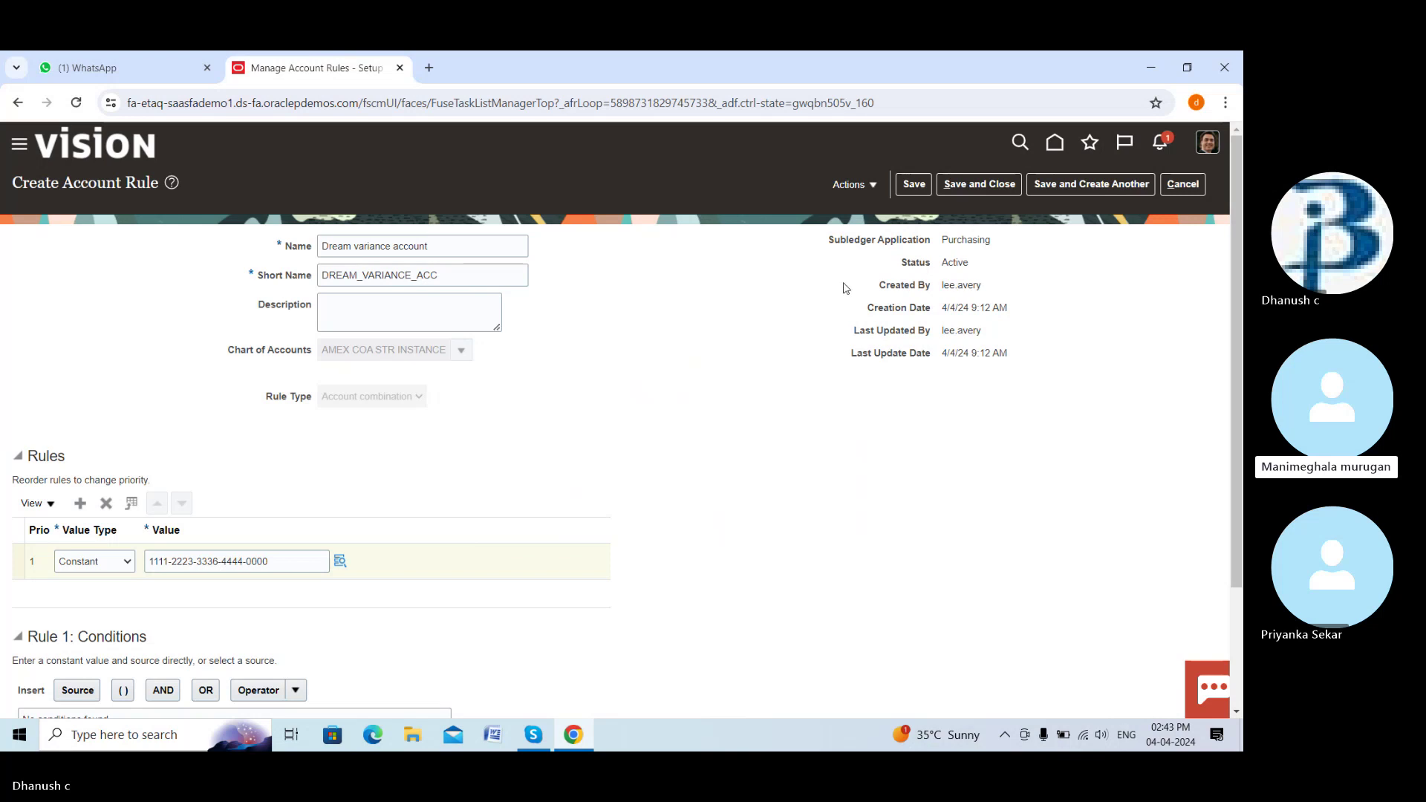
Save the variance rule and start a new blank account rule
scroll(490, 405, "down", 2)
scroll(493, 397, "up", 2)
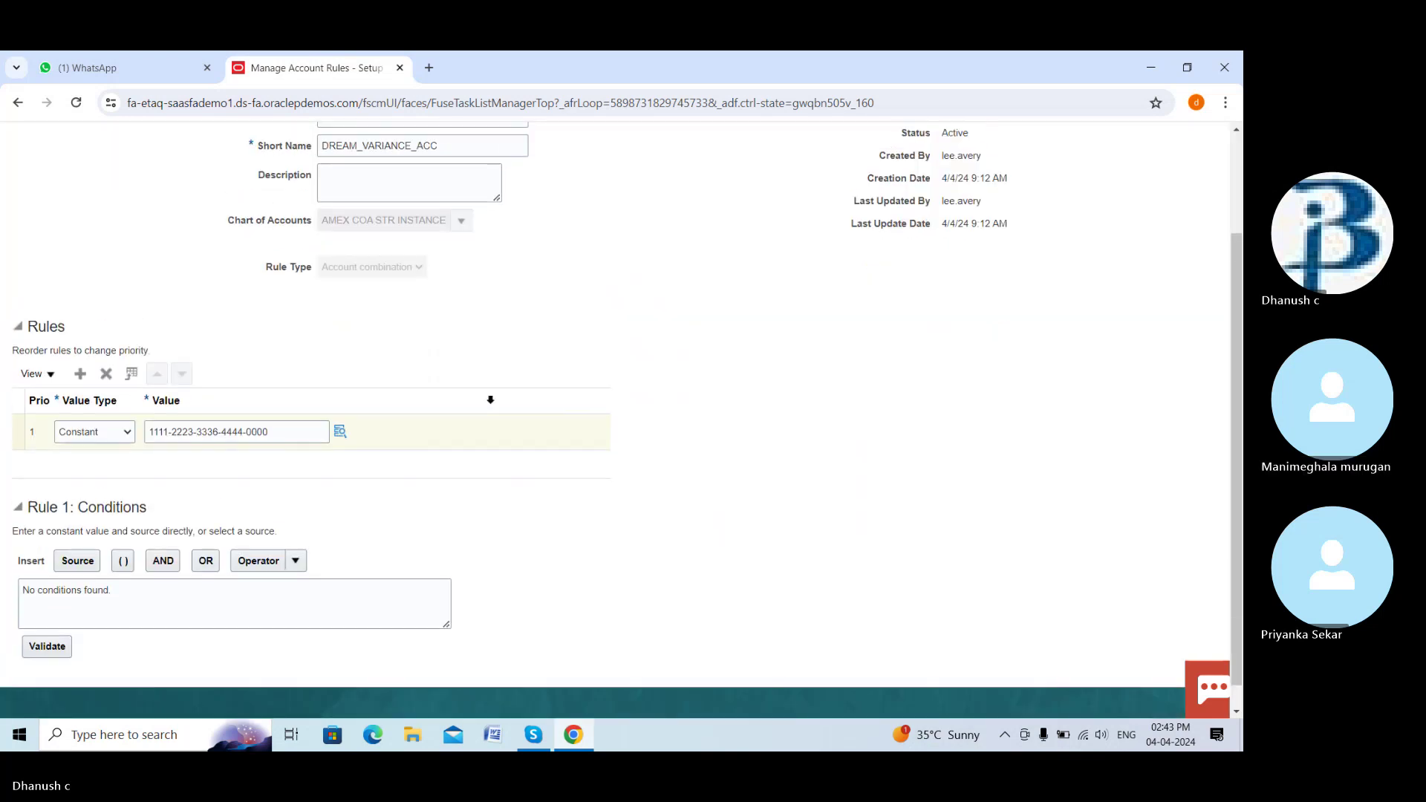
left_click(1126, 186)
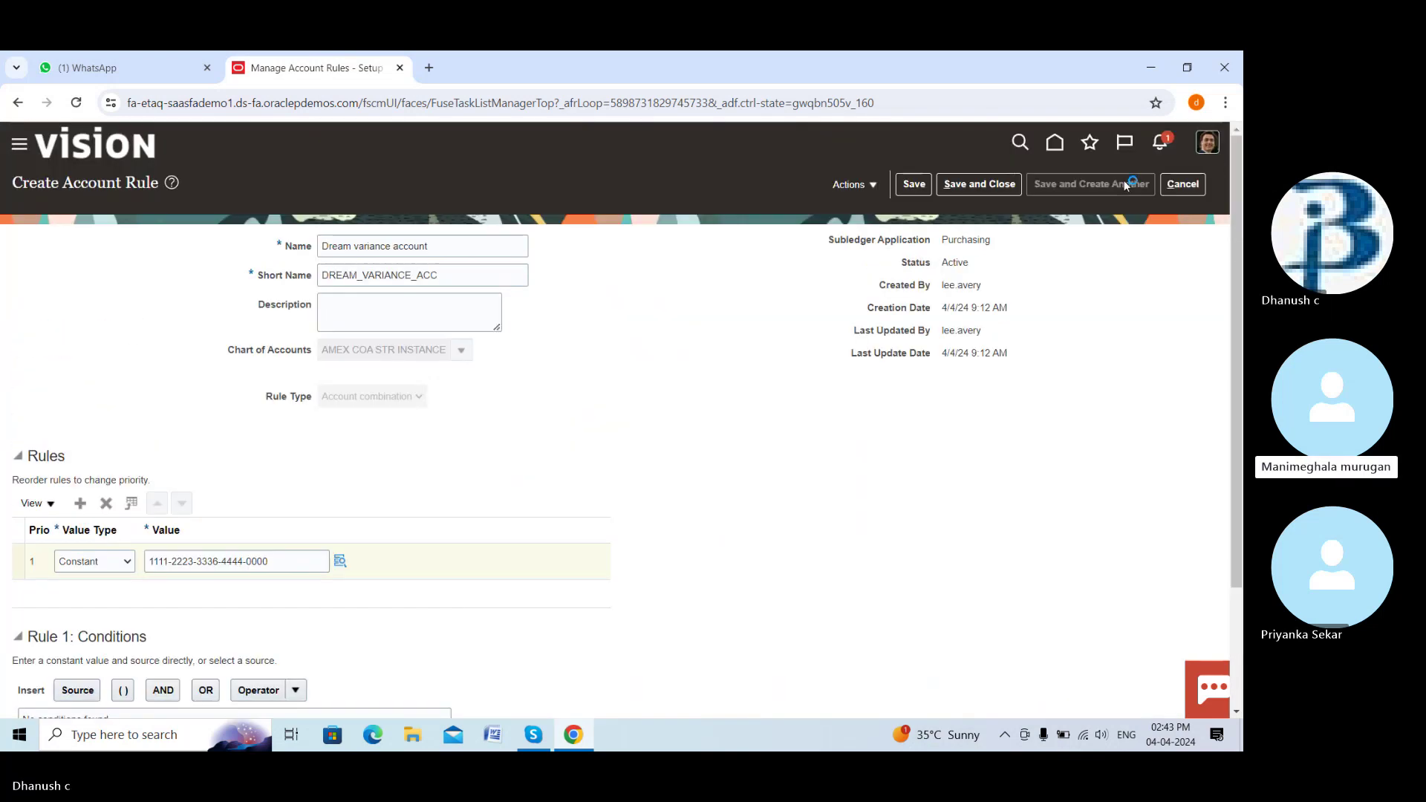
left_click(379, 253)
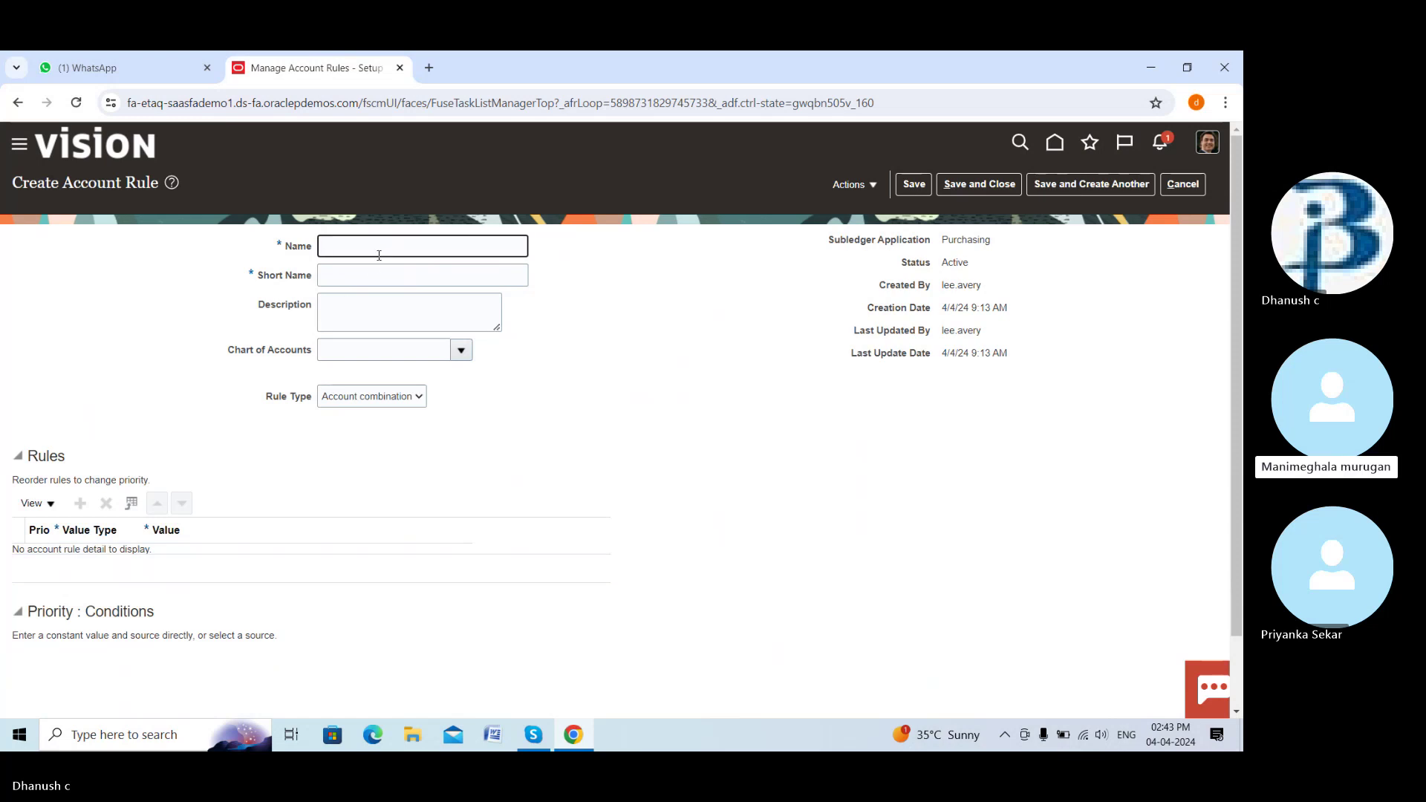
Name the rule Dream destination charge account with short name DREAM_DESTINATION_CHARGE_ACC
type("Dream destination charge ac")
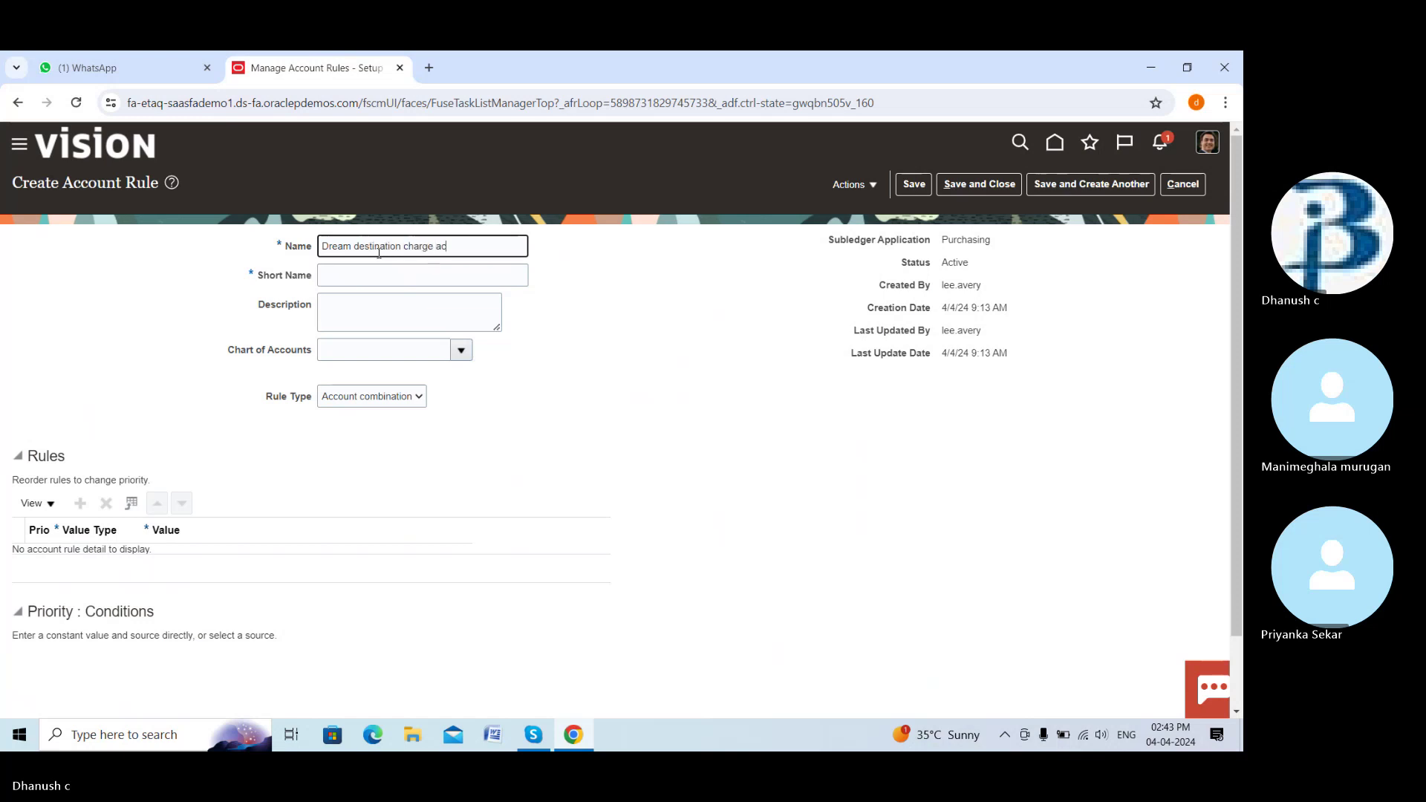
type("ount")
left_click(394, 274)
type("DRE")
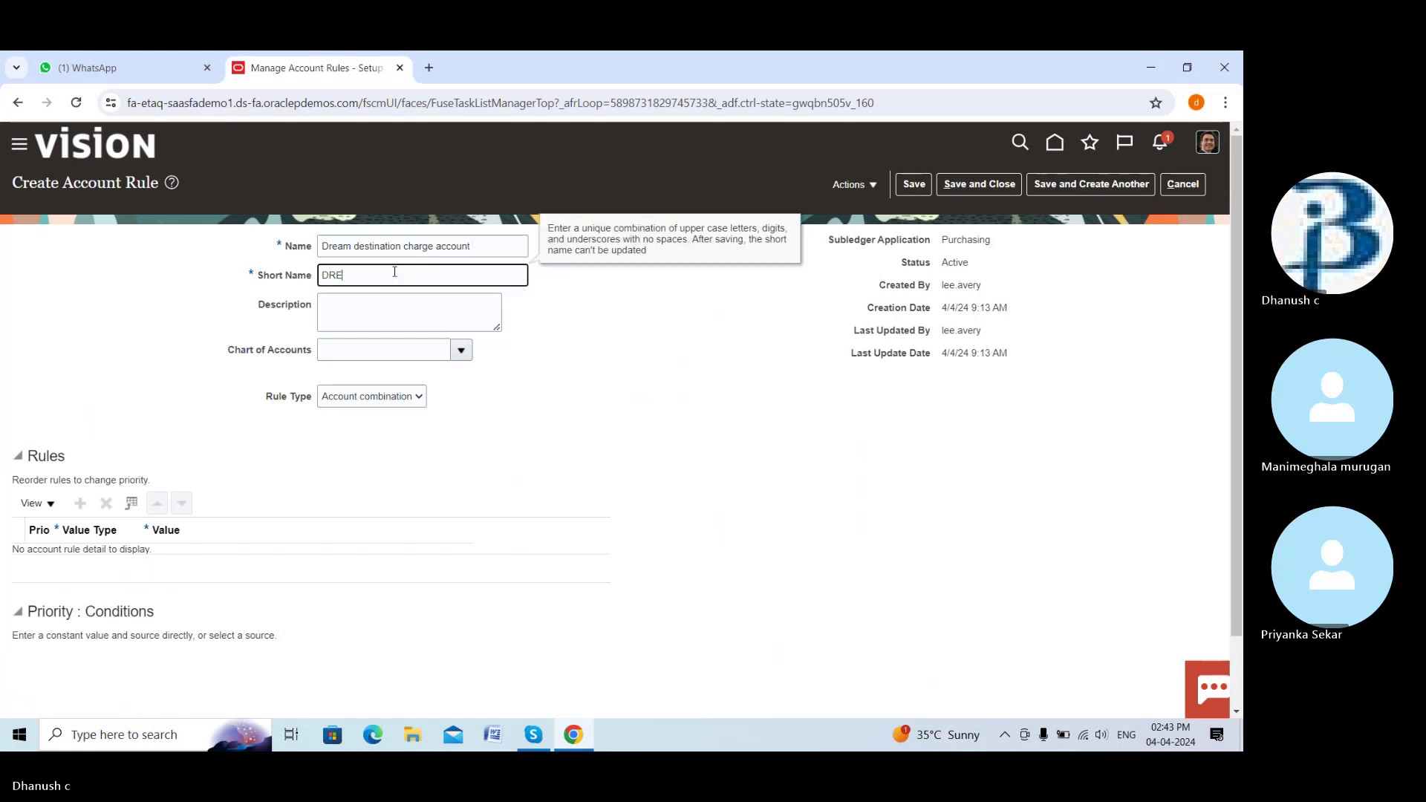
type("AM D")
type("DES")
type("TINATION_")
type("CHARGE_")
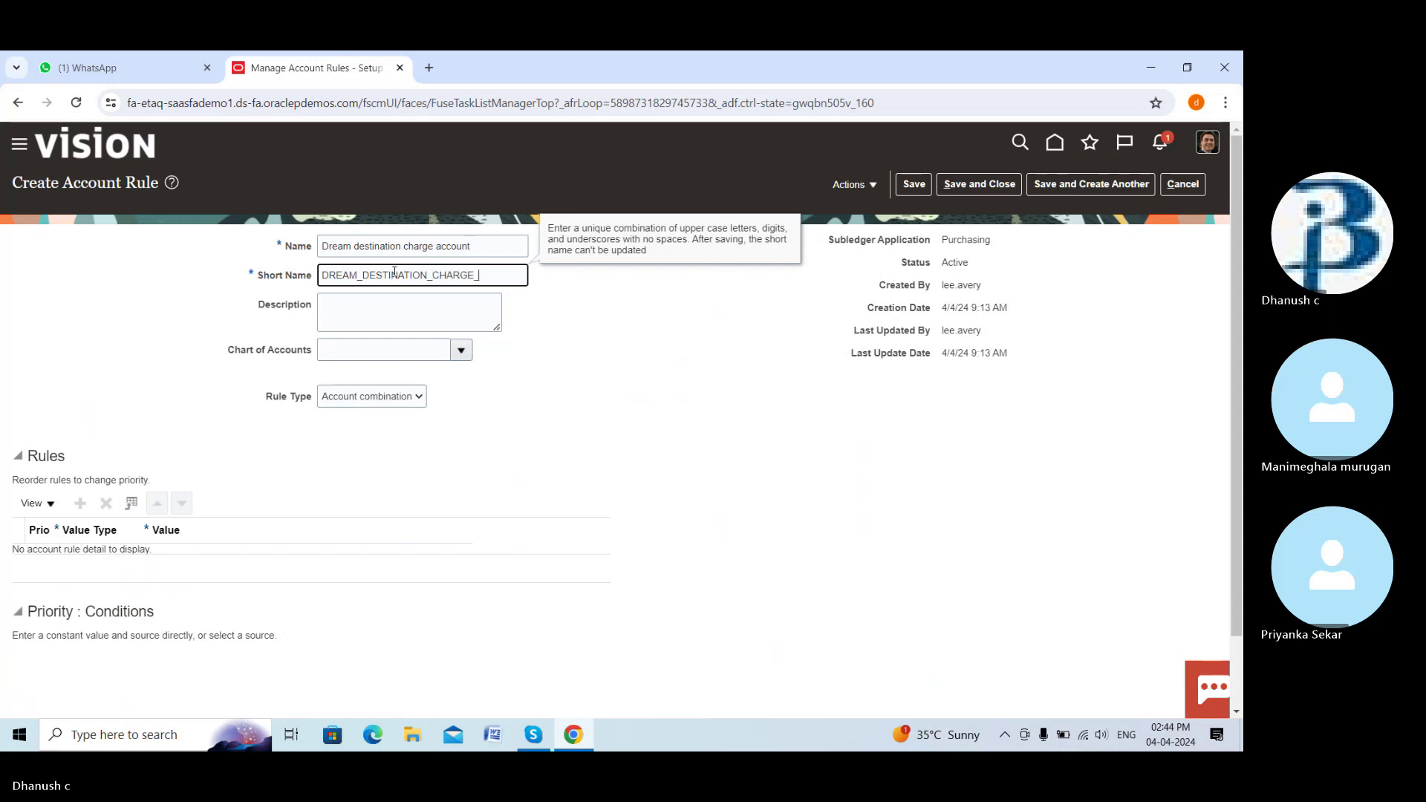
type("ACC")
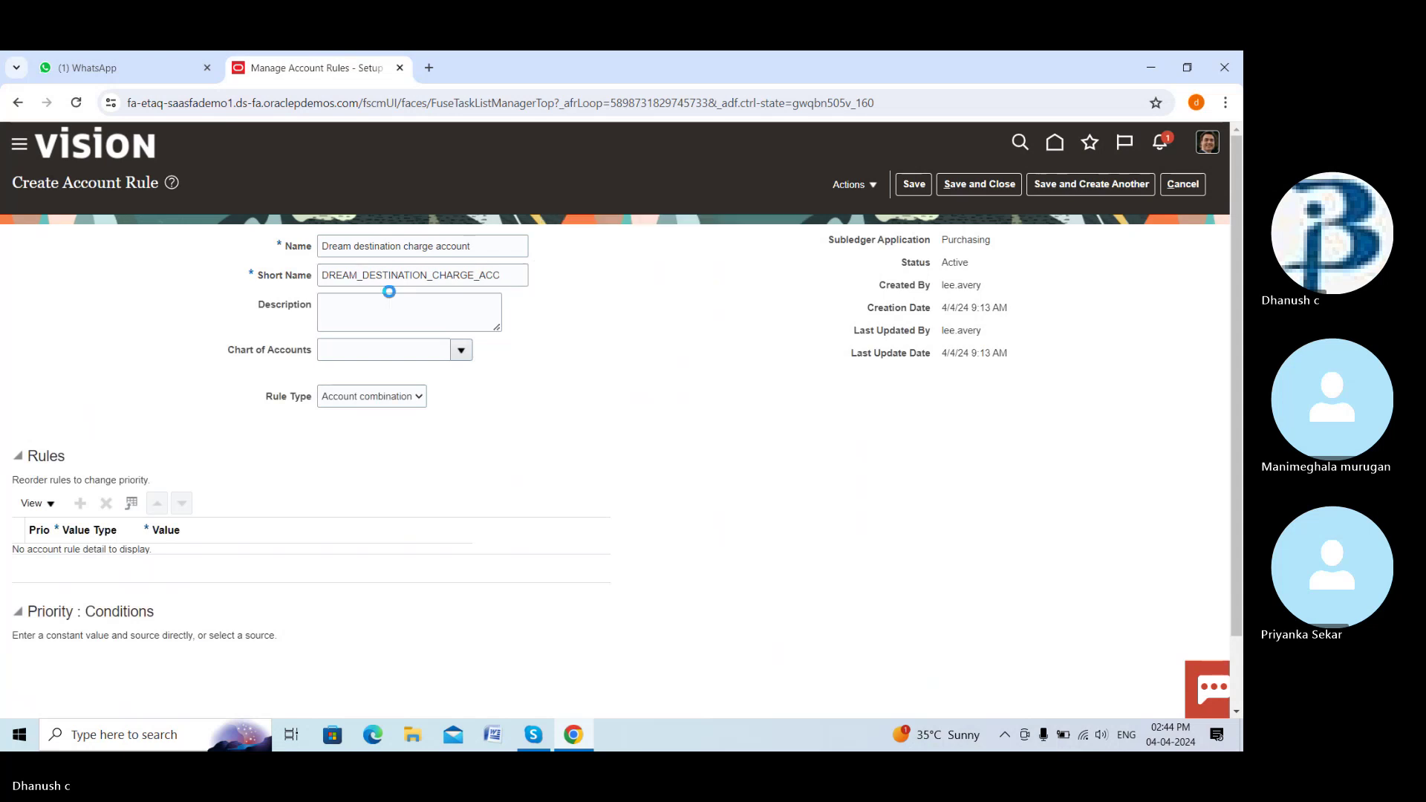
Choose AMEX COA STR INSTANCE, add a Constant rule row, and open its account segments
left_click(453, 350)
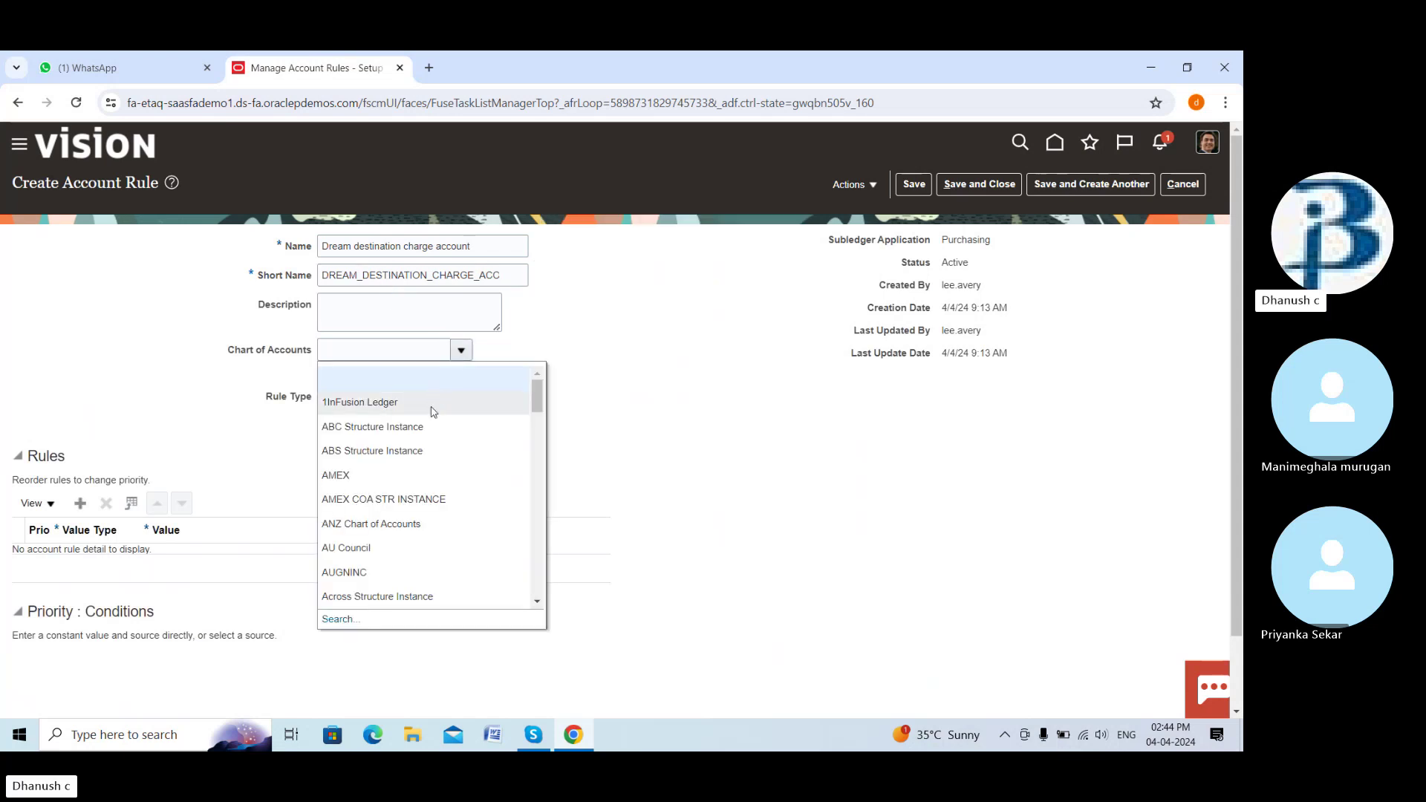
left_click(405, 499)
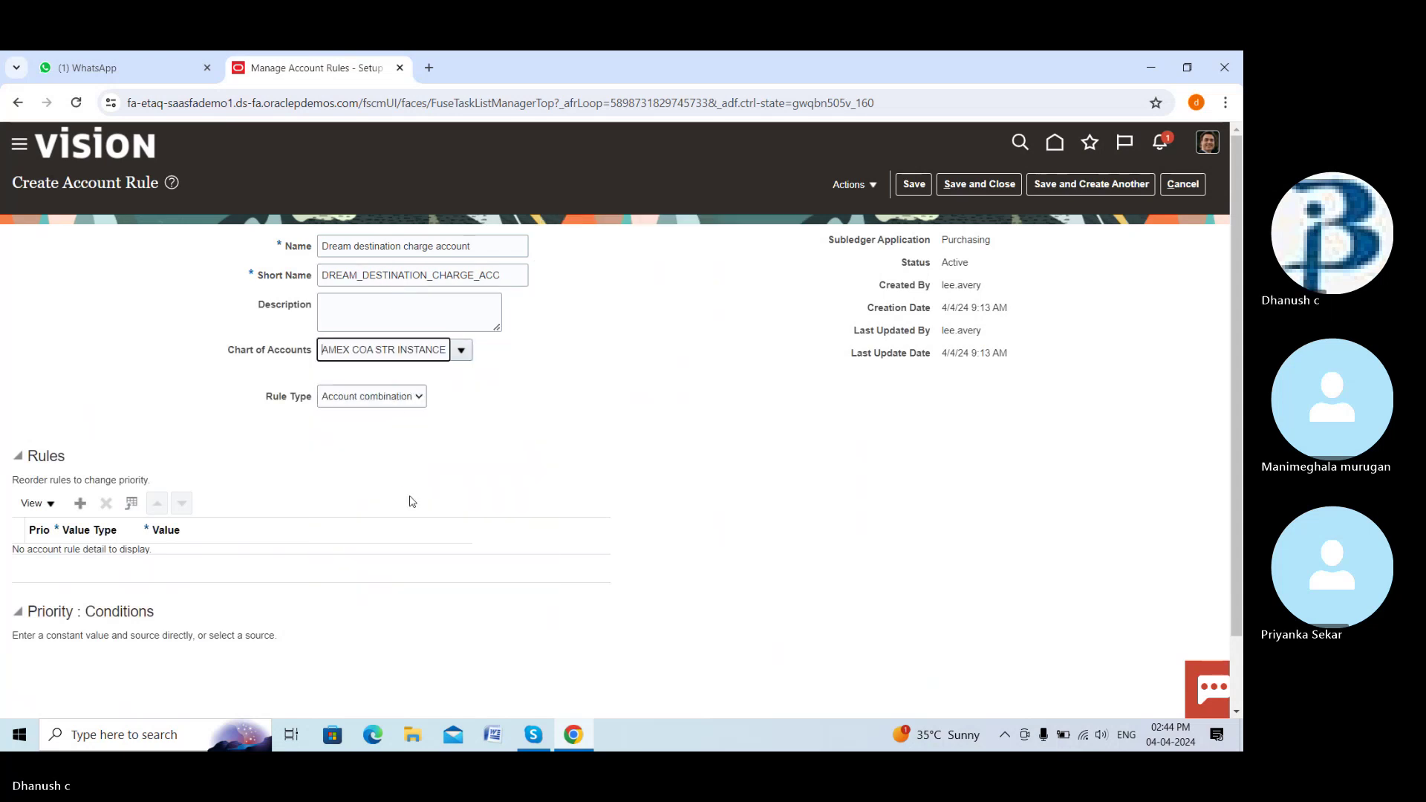
left_click(75, 509)
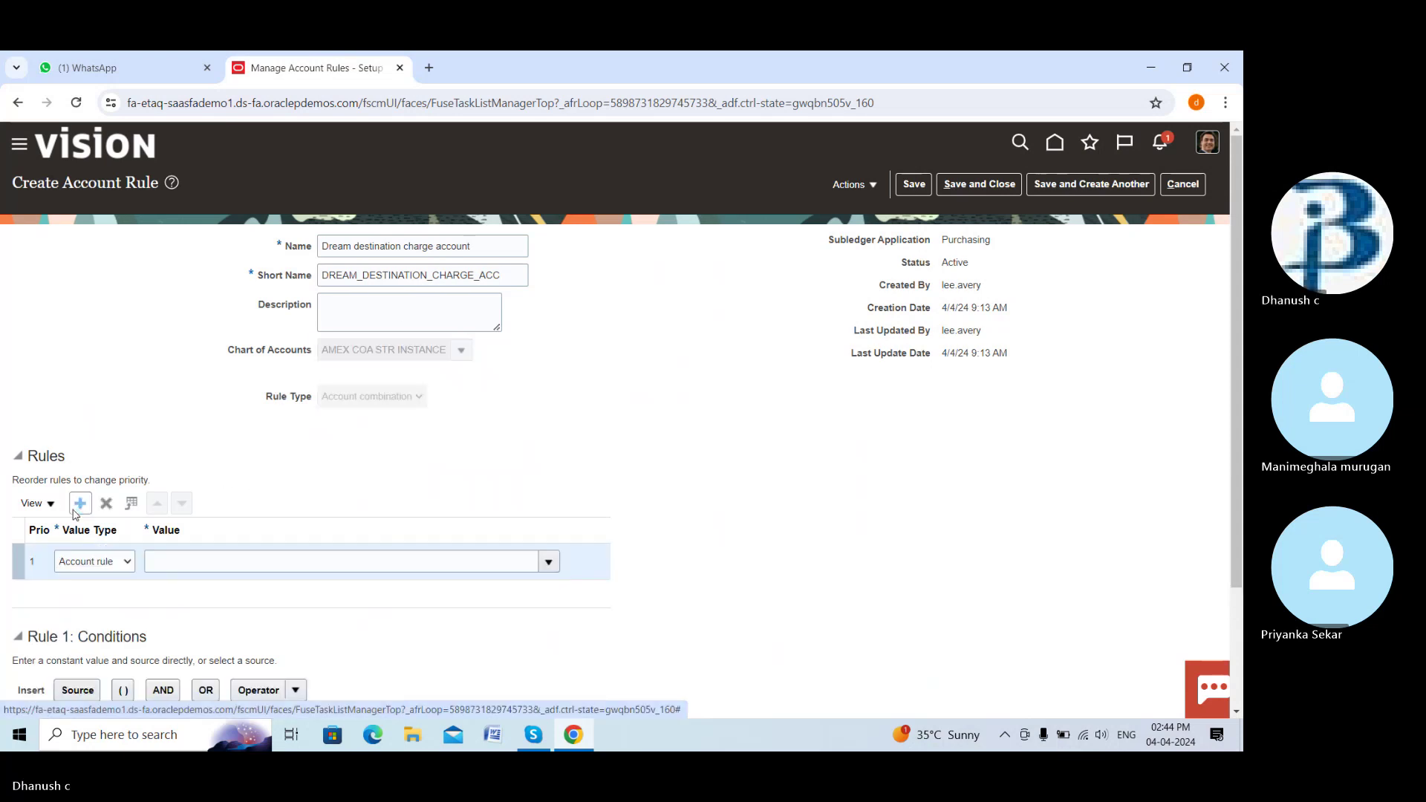
left_click(127, 561)
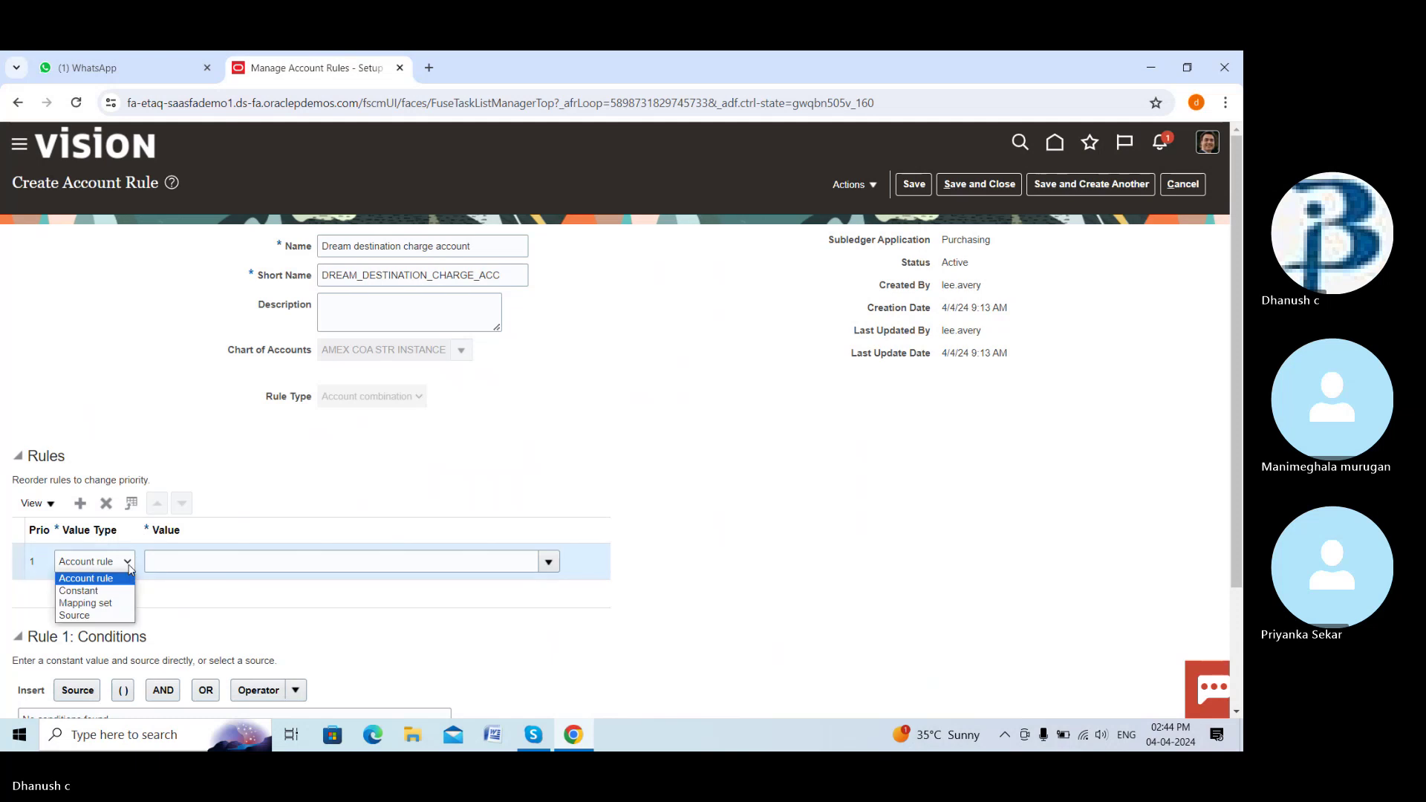
left_click(129, 588)
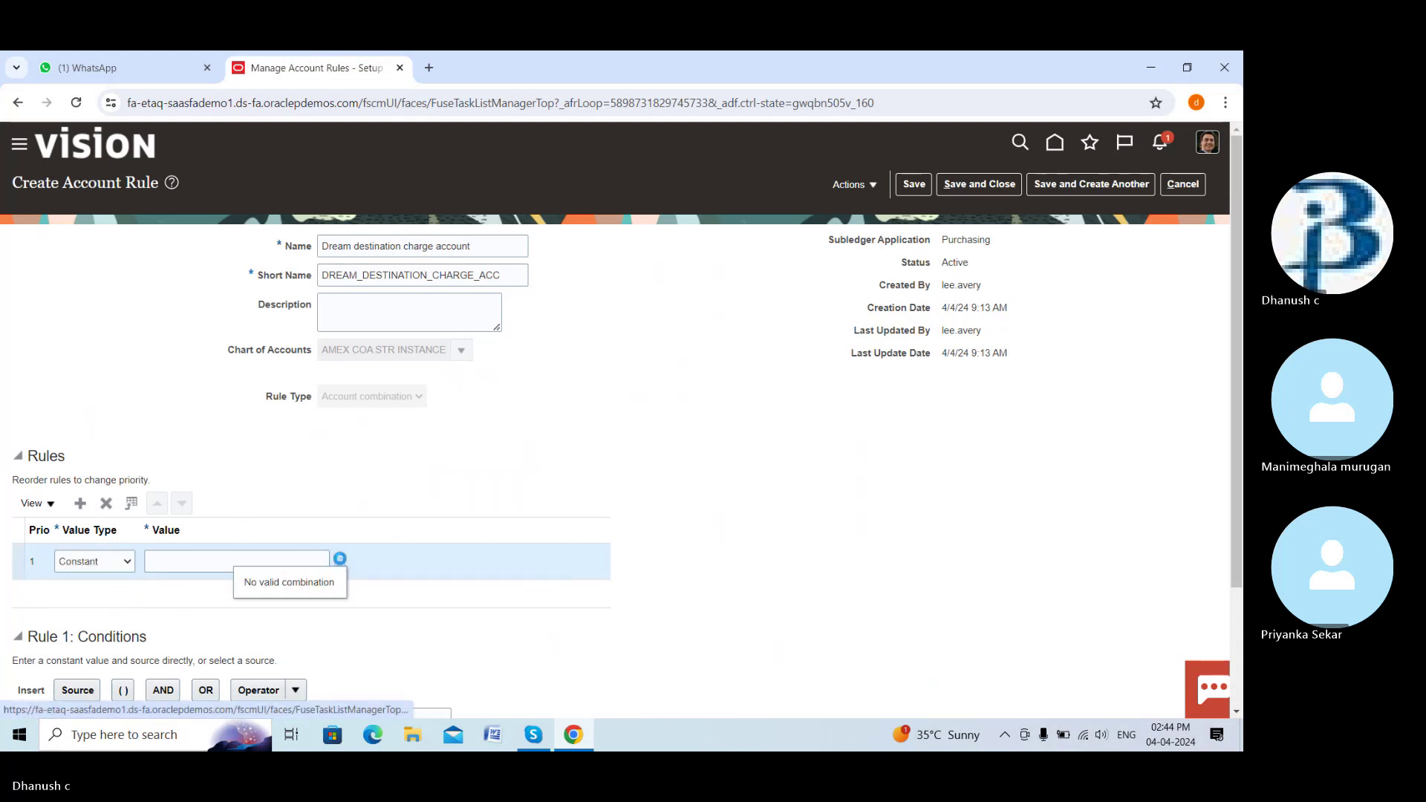
left_click(341, 562)
Set the company segment to 1111 and the department to 2223
left_click(750, 368)
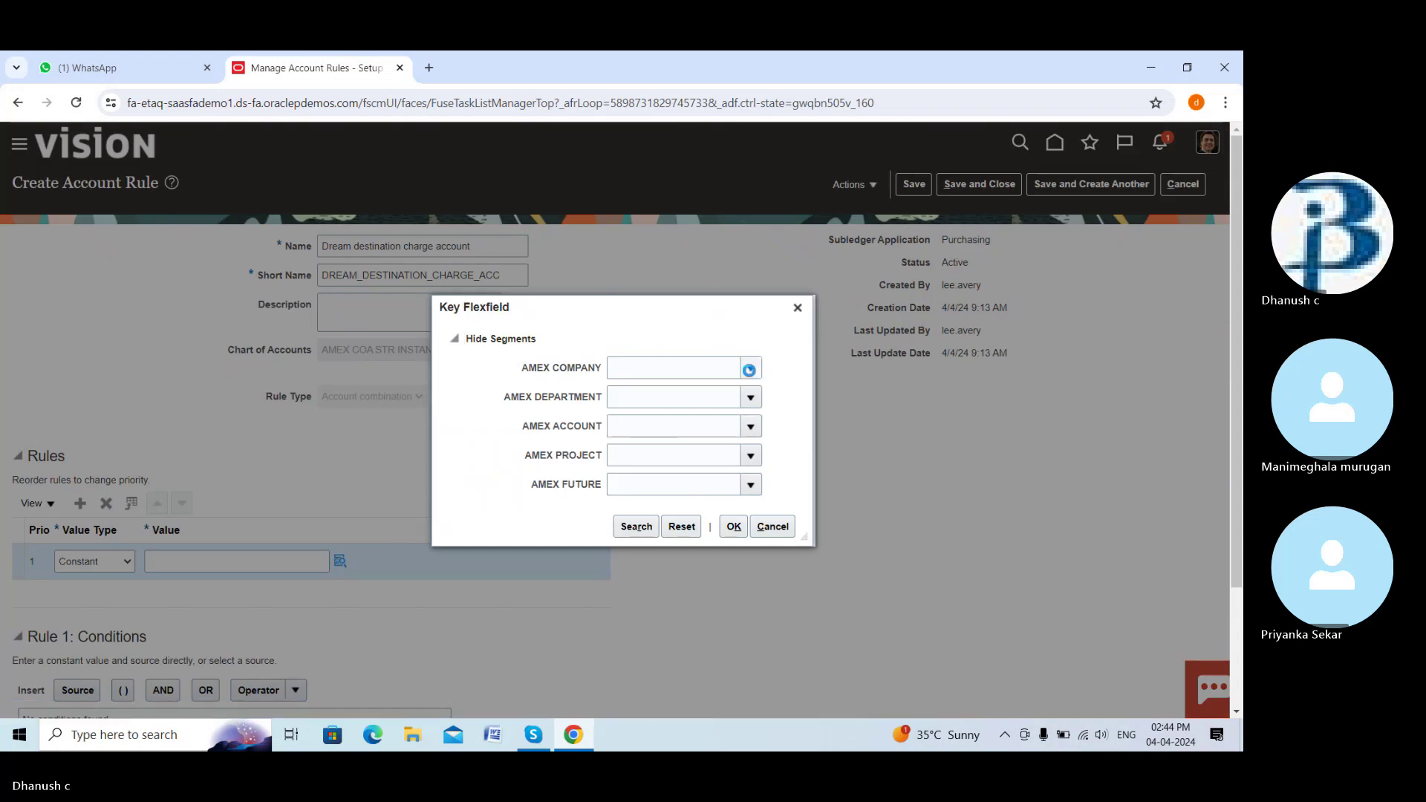
left_click(748, 396)
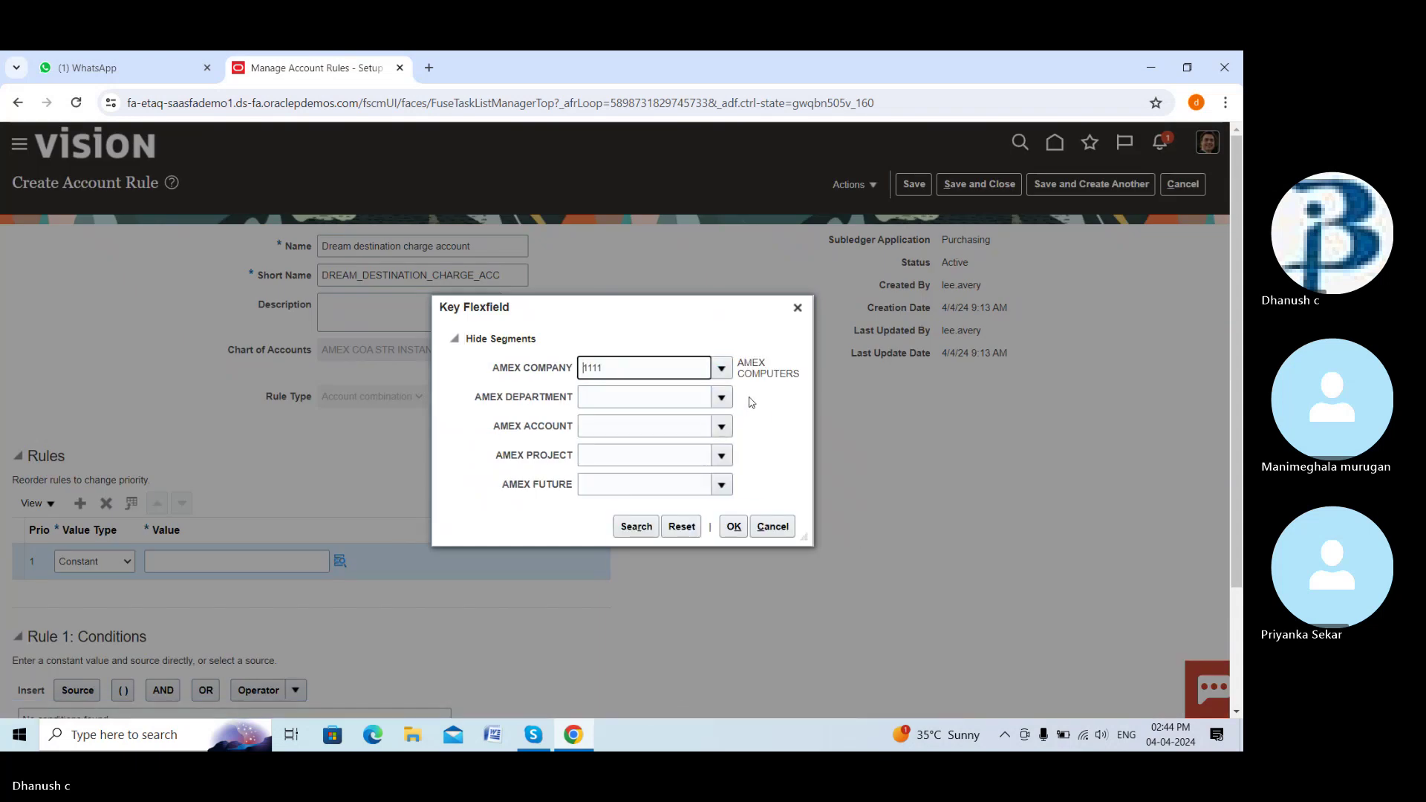
left_click(726, 400)
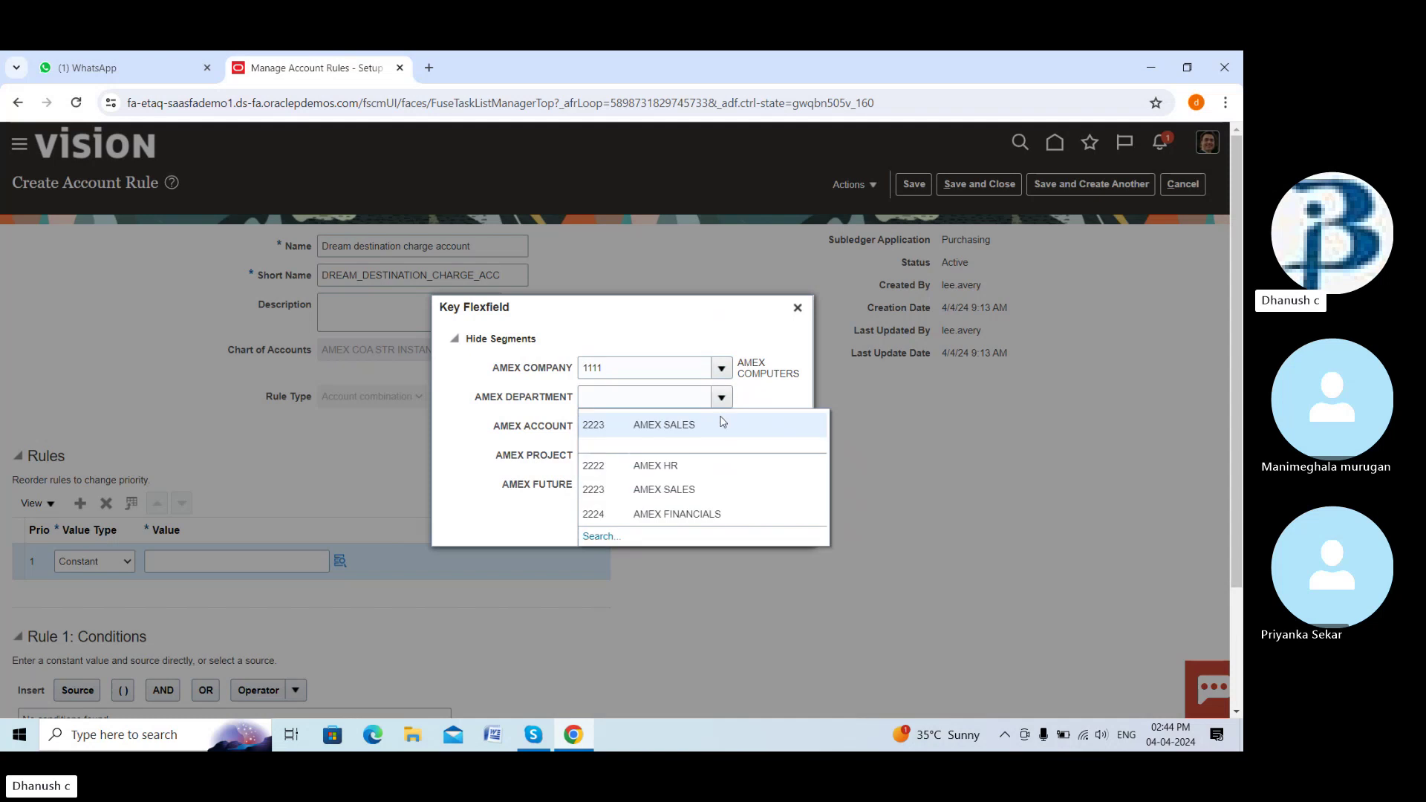
left_click(721, 425)
Choose account 3336, project 4444 and future 0000, then confirm the combination
left_click(723, 428)
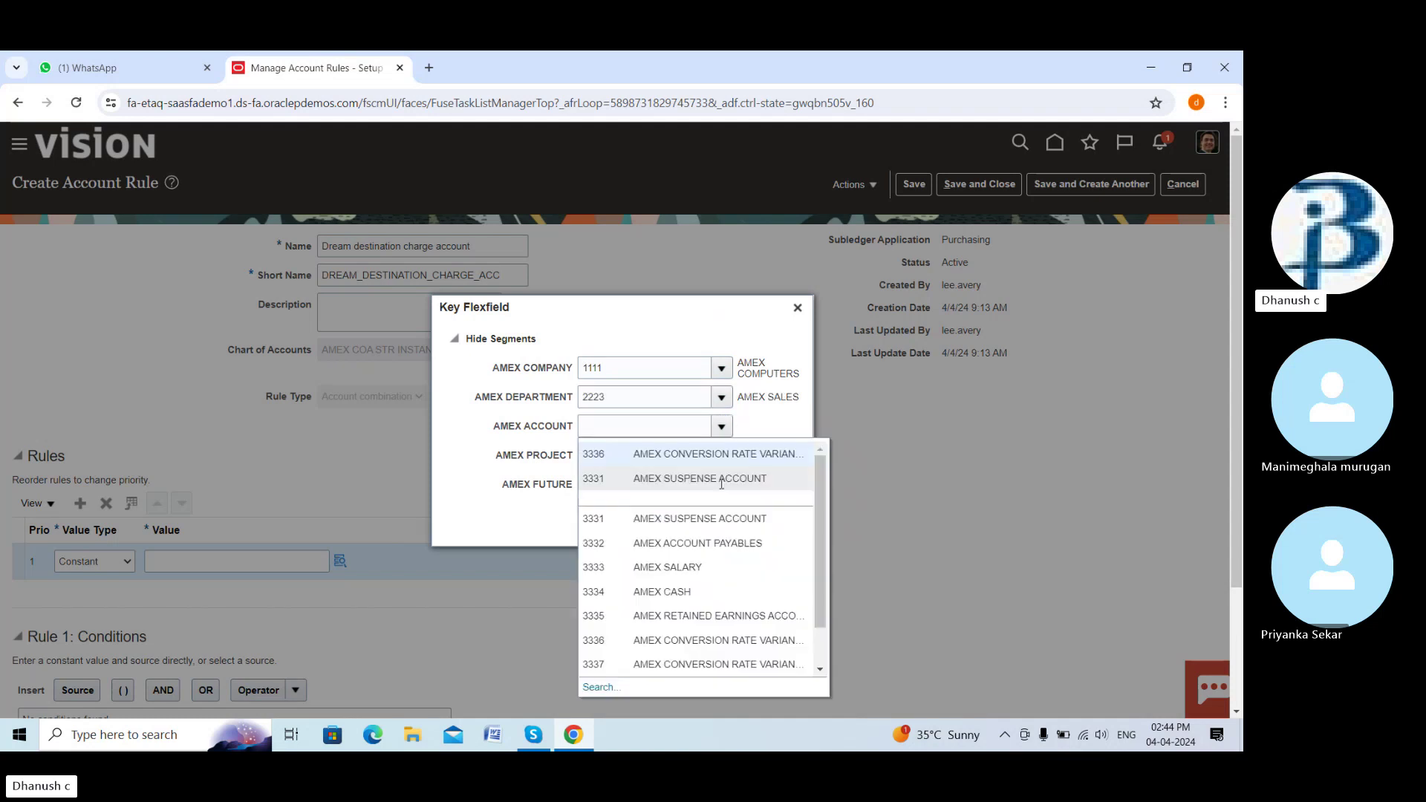
scroll(783, 600, "down", 2)
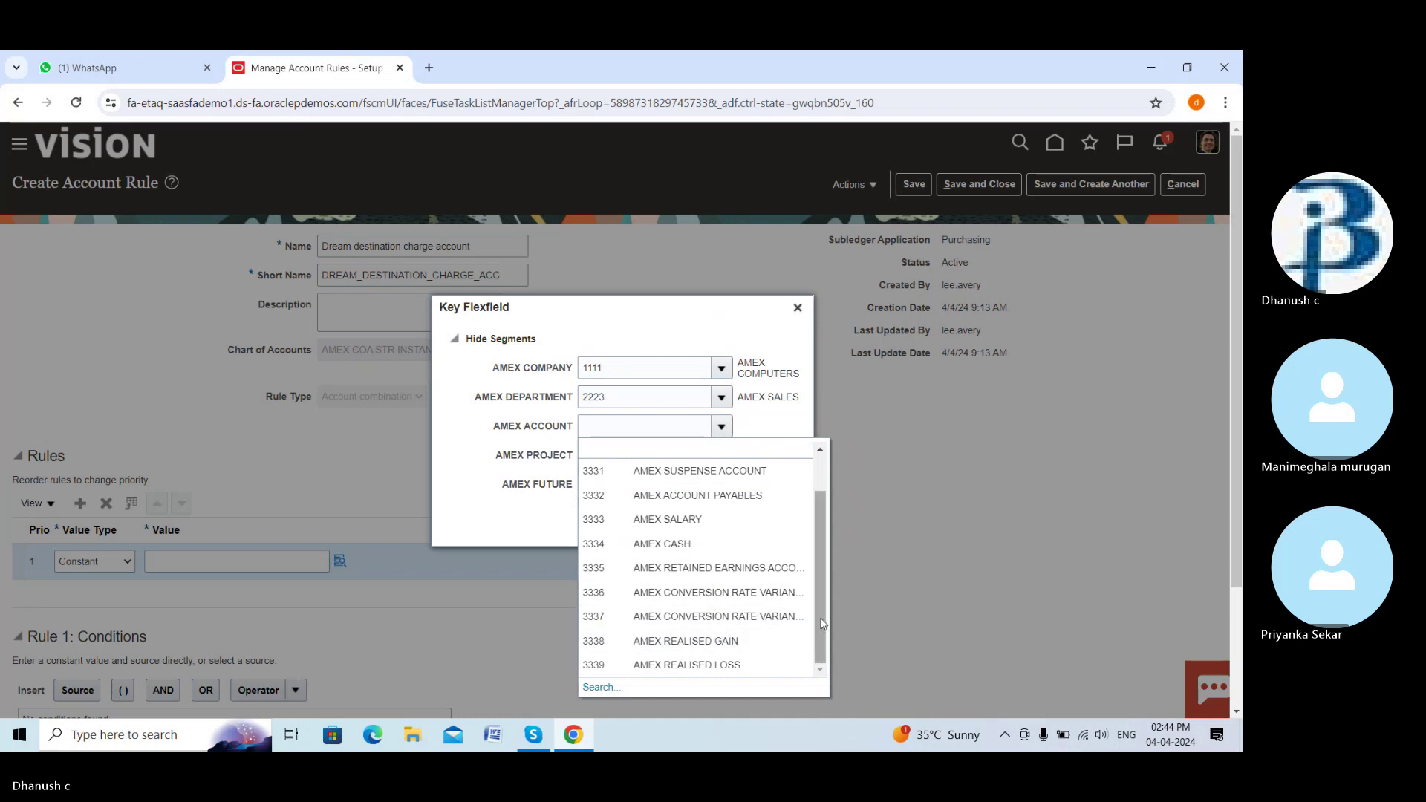
left_click_drag(822, 621, 824, 574)
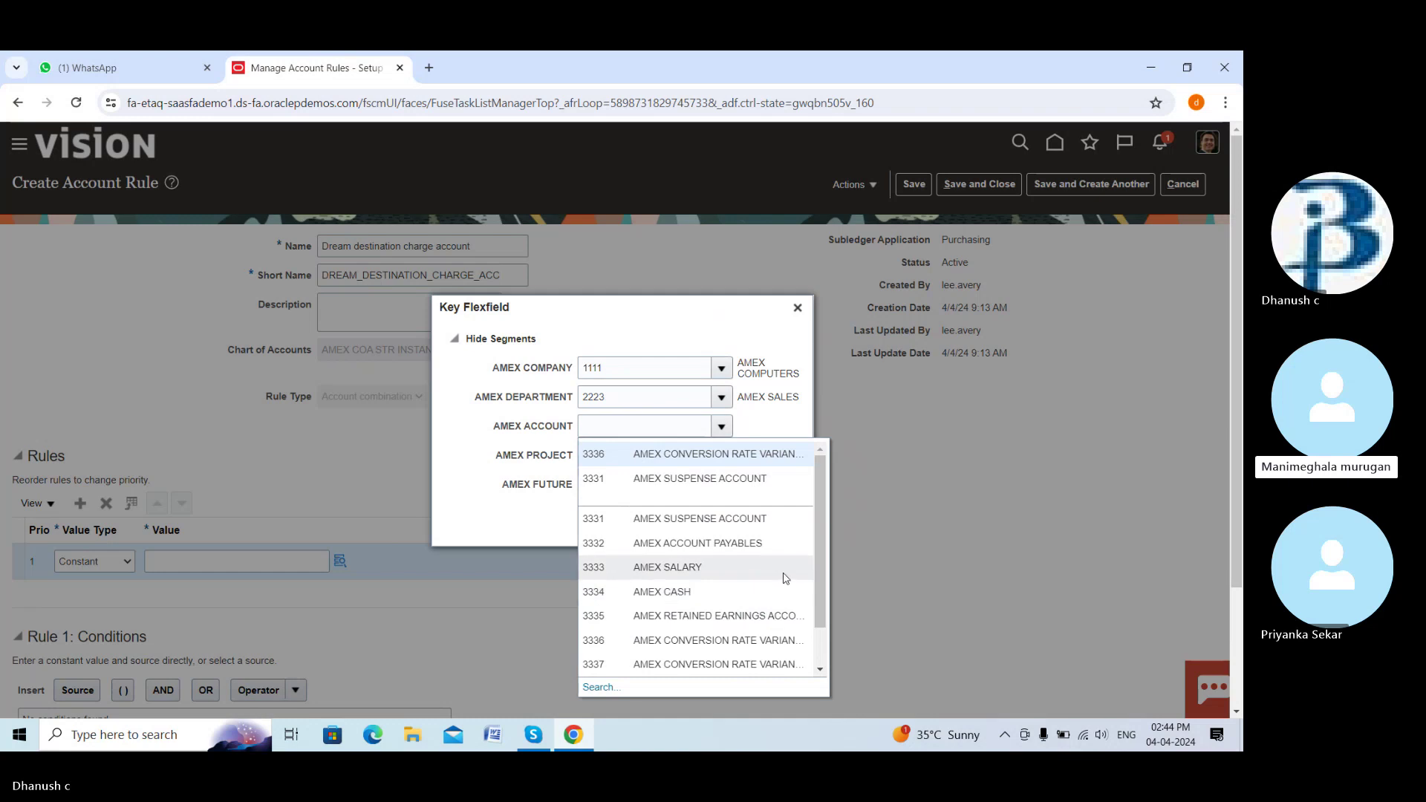
left_click_drag(818, 577, 814, 630)
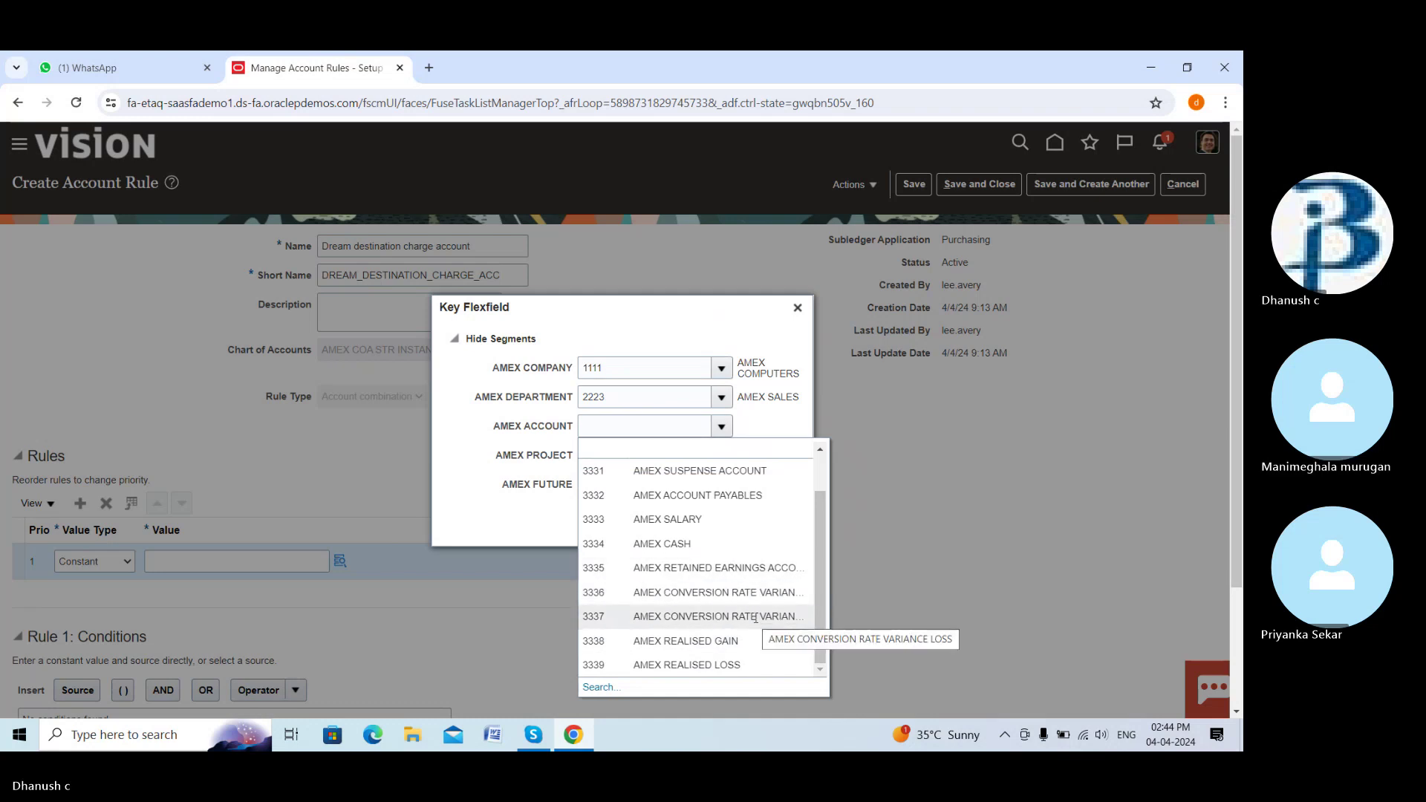
left_click(754, 593)
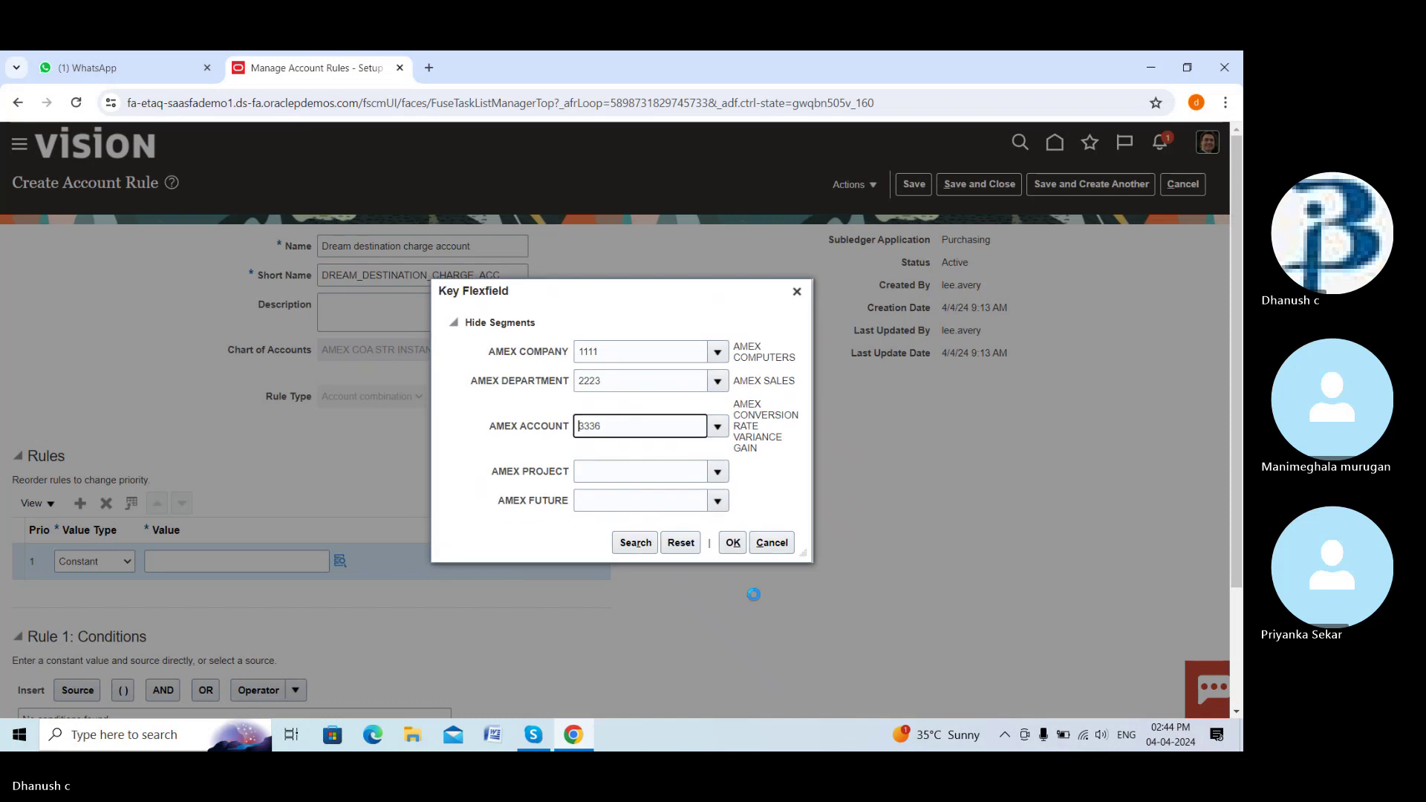
left_click(718, 472)
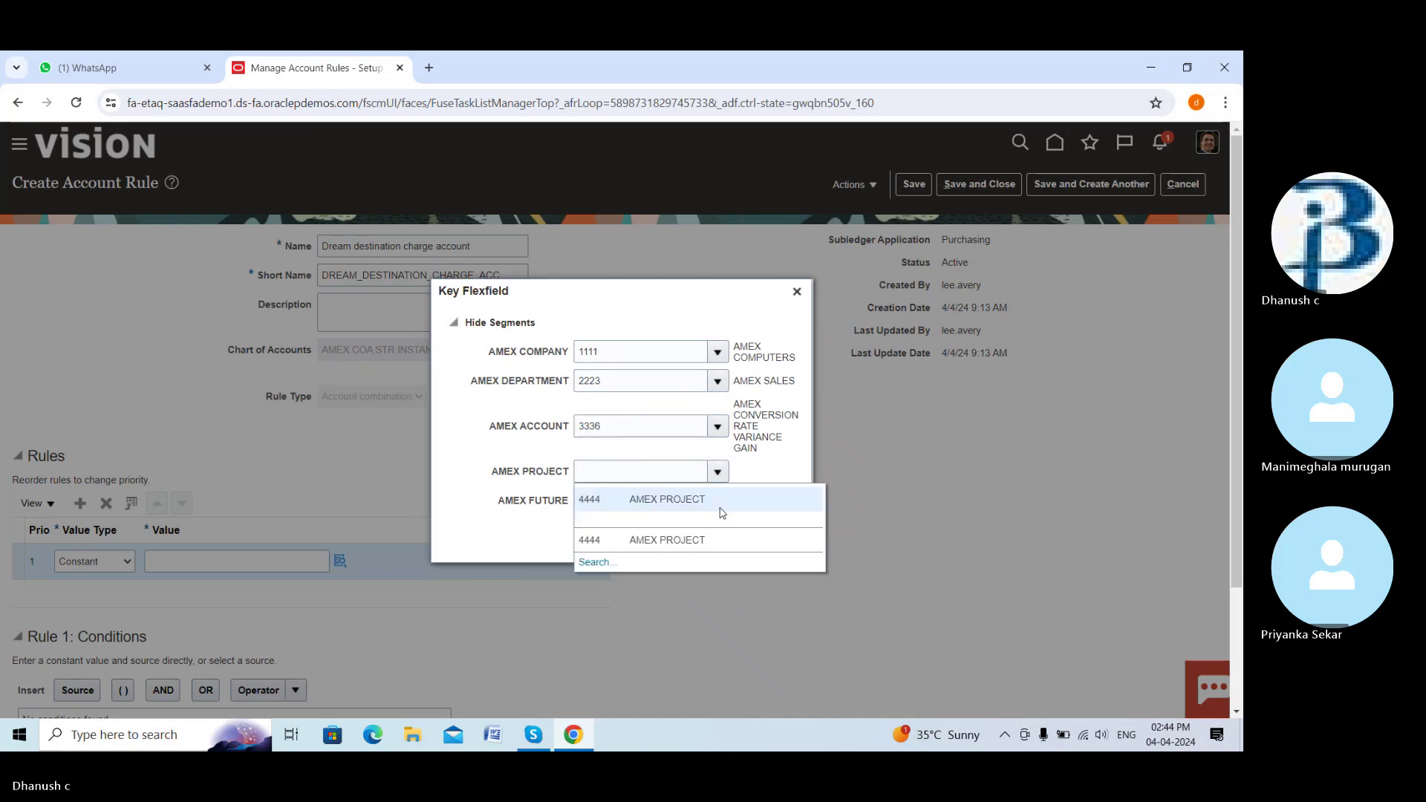
left_click(681, 500)
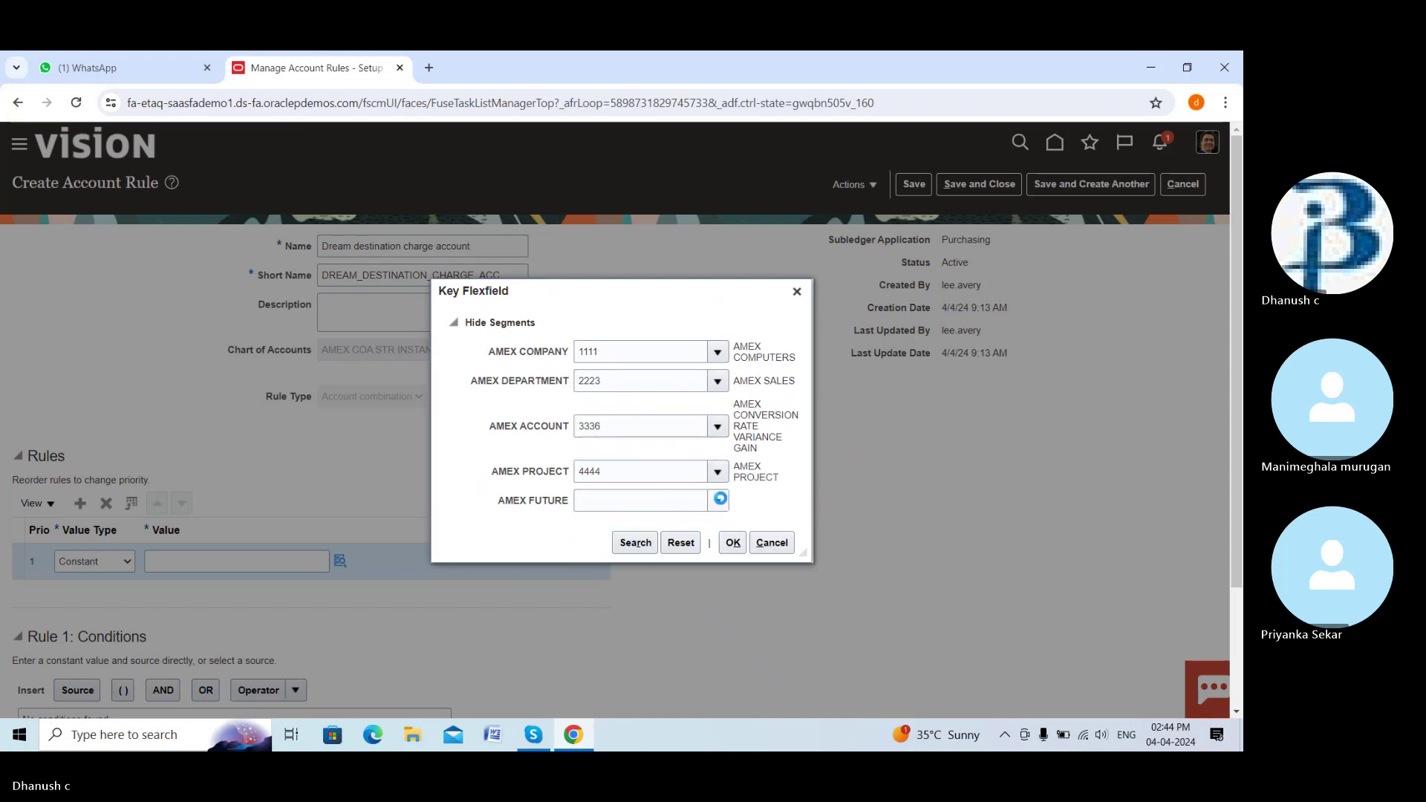
left_click(717, 502)
left_click(695, 532)
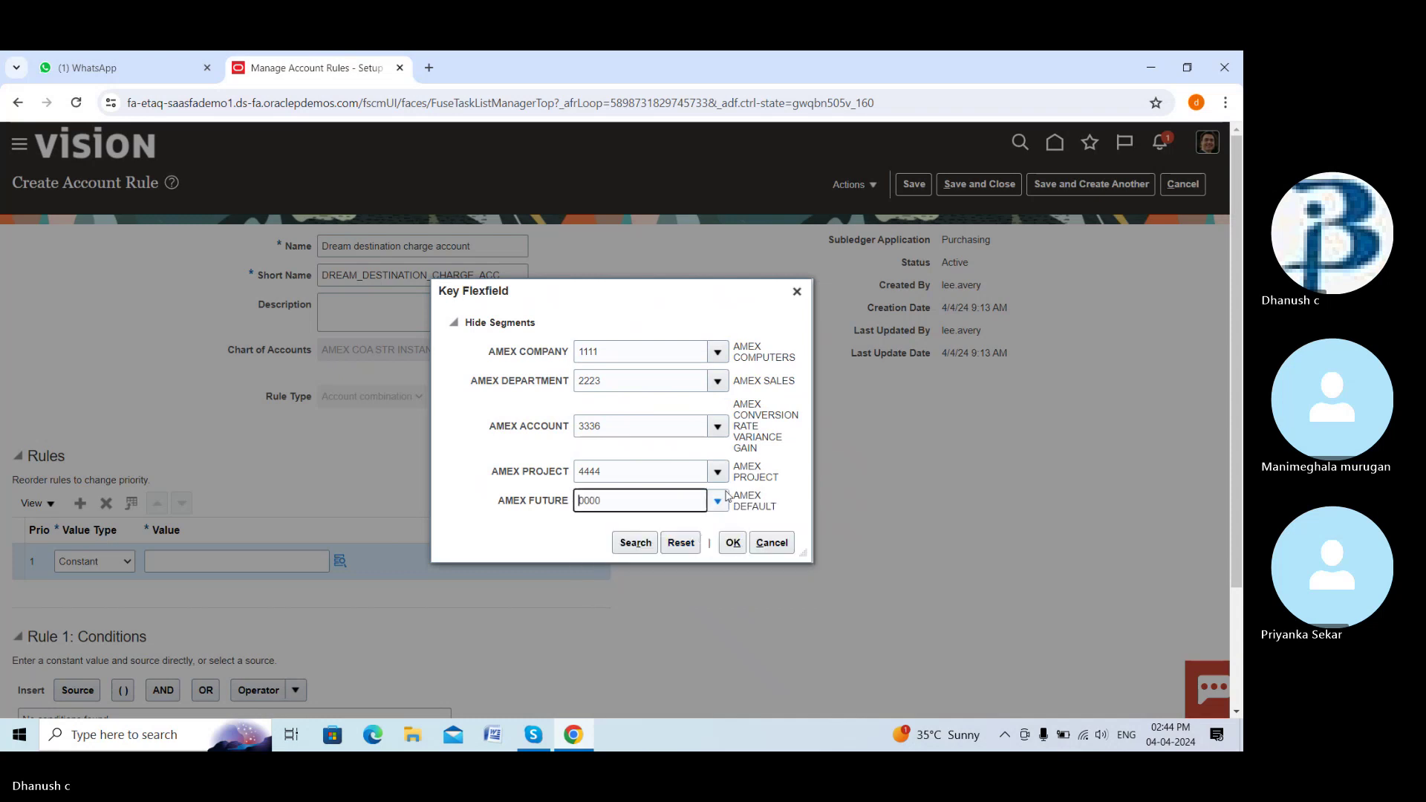
left_click(733, 543)
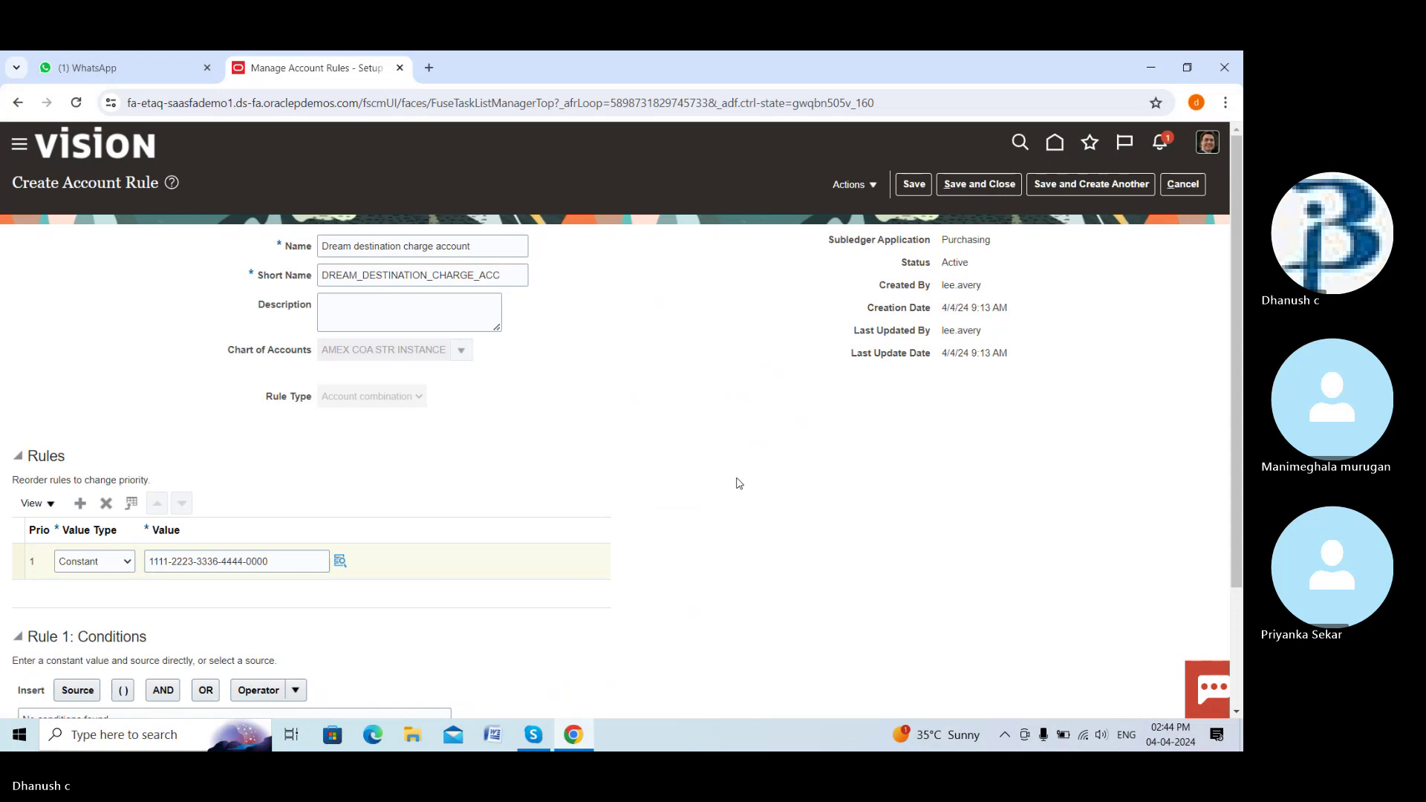
scroll(735, 484, "down", 2)
scroll(735, 483, "up", 2)
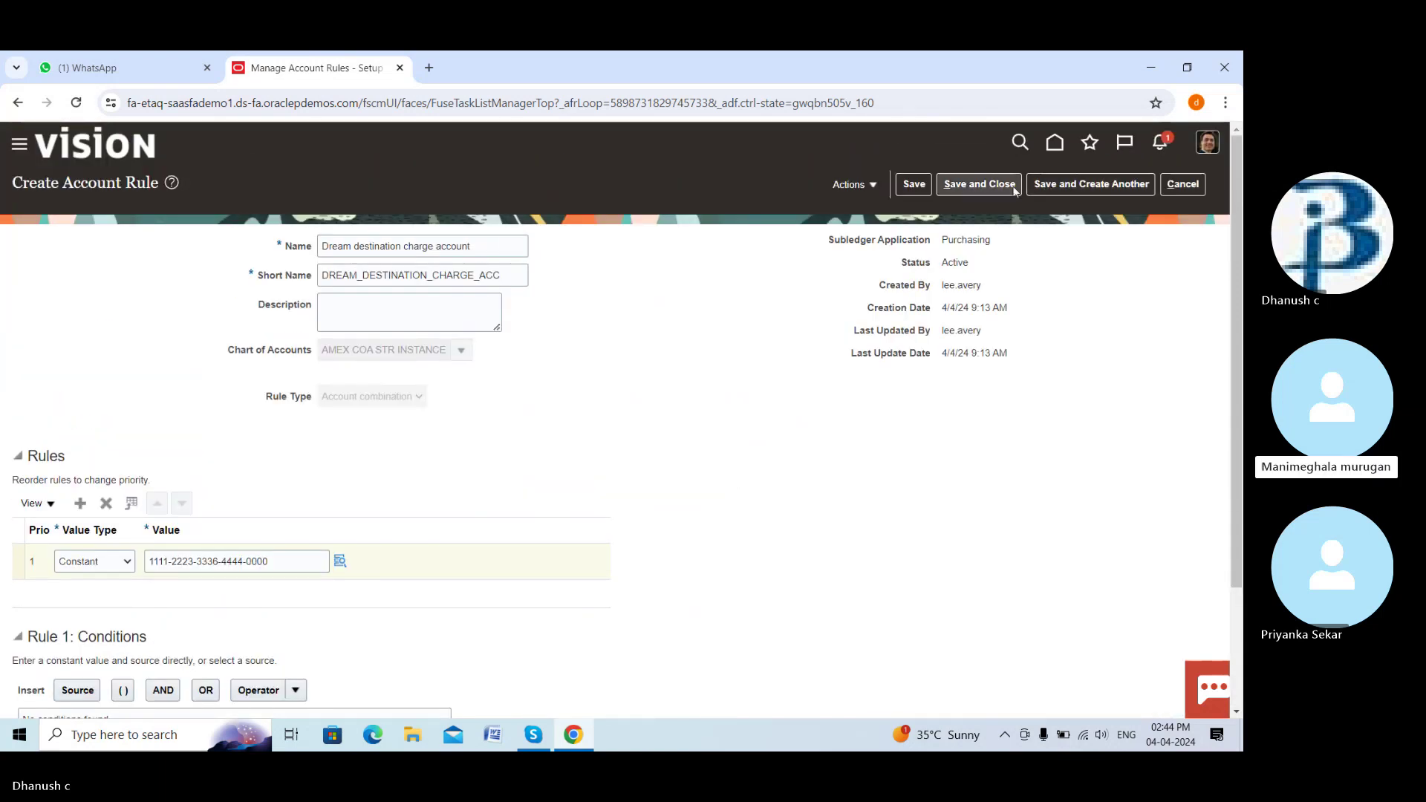
Save the charge rule and name a new Dream destination variance rule, short name DREAM_DESTINATION_VARIANCE_ACC
left_click(1072, 186)
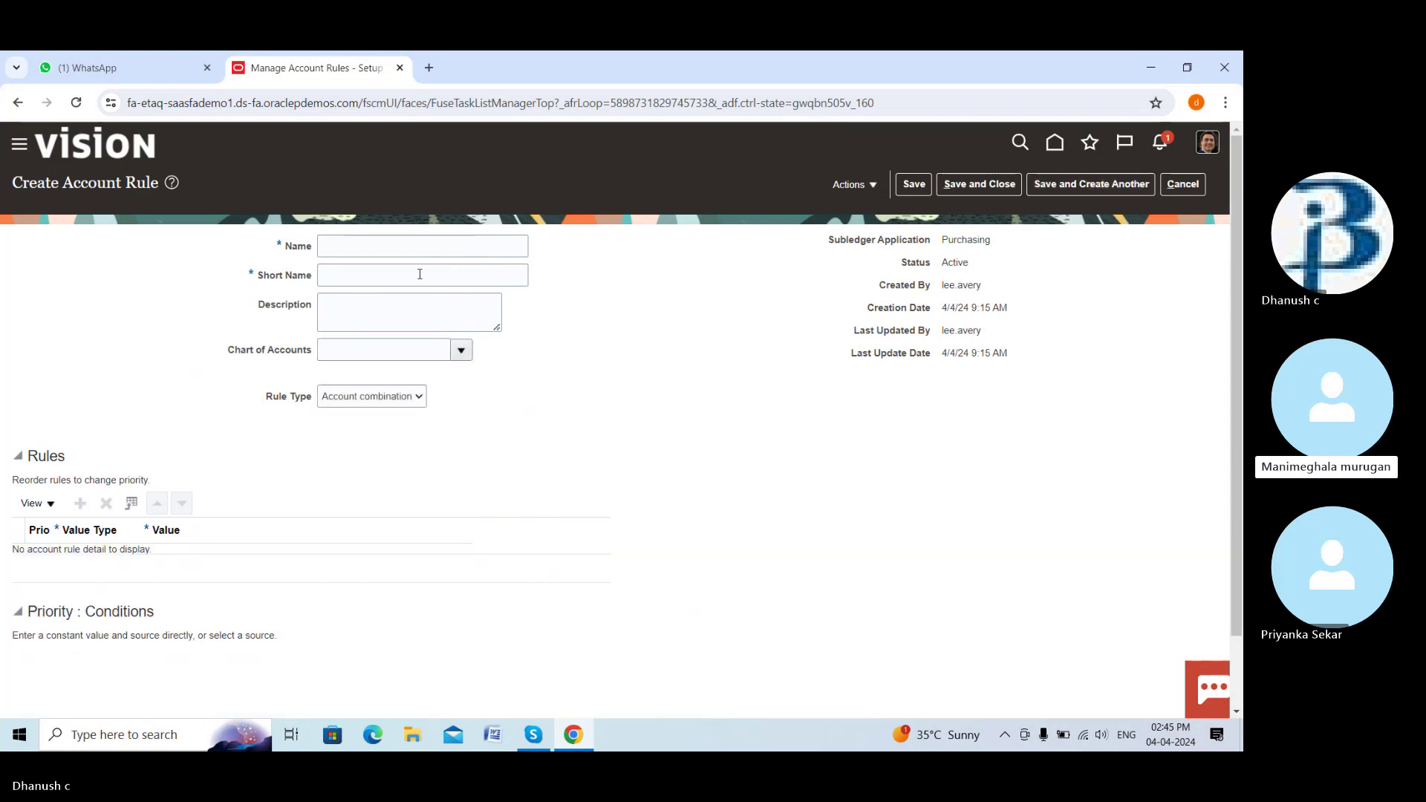
left_click(427, 245)
type("D")
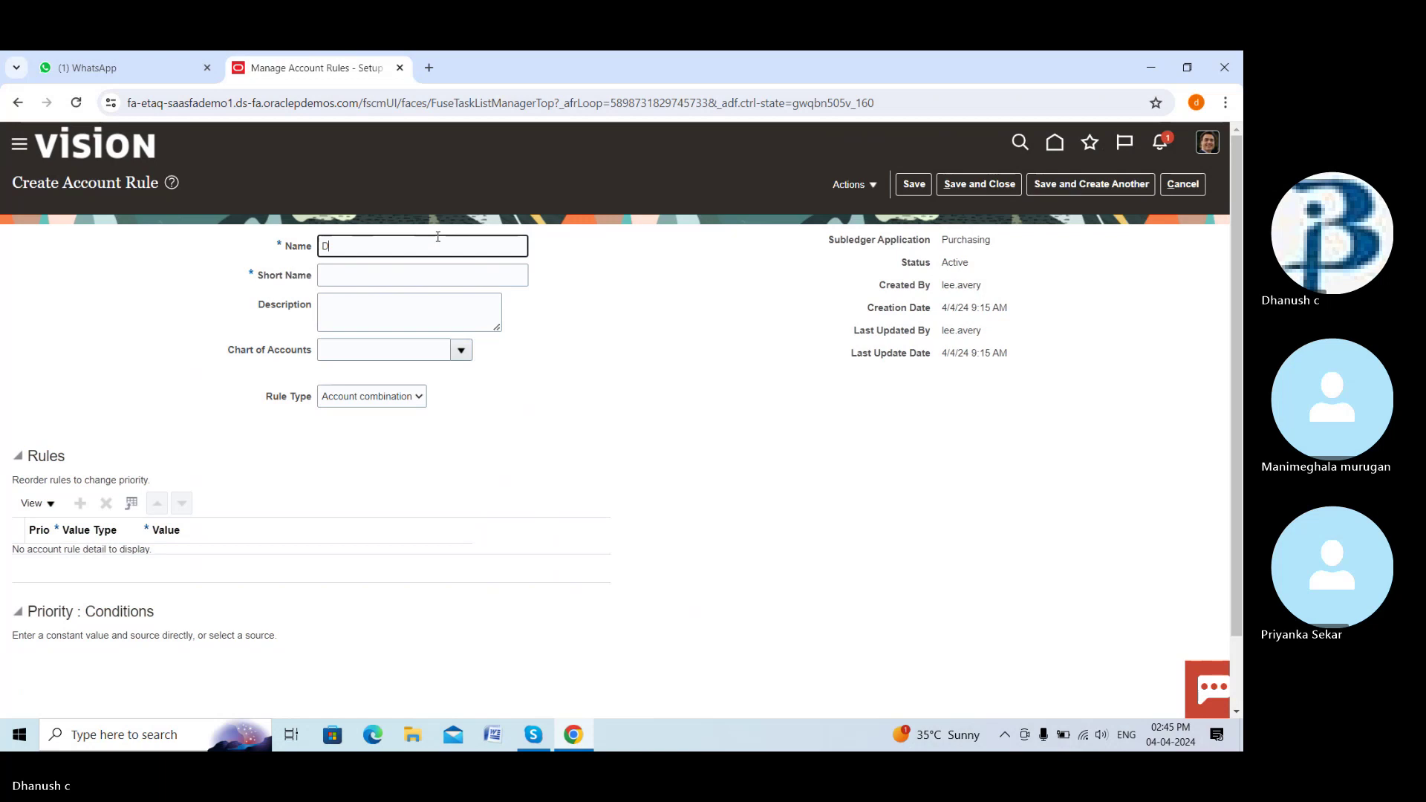
type("ream d")
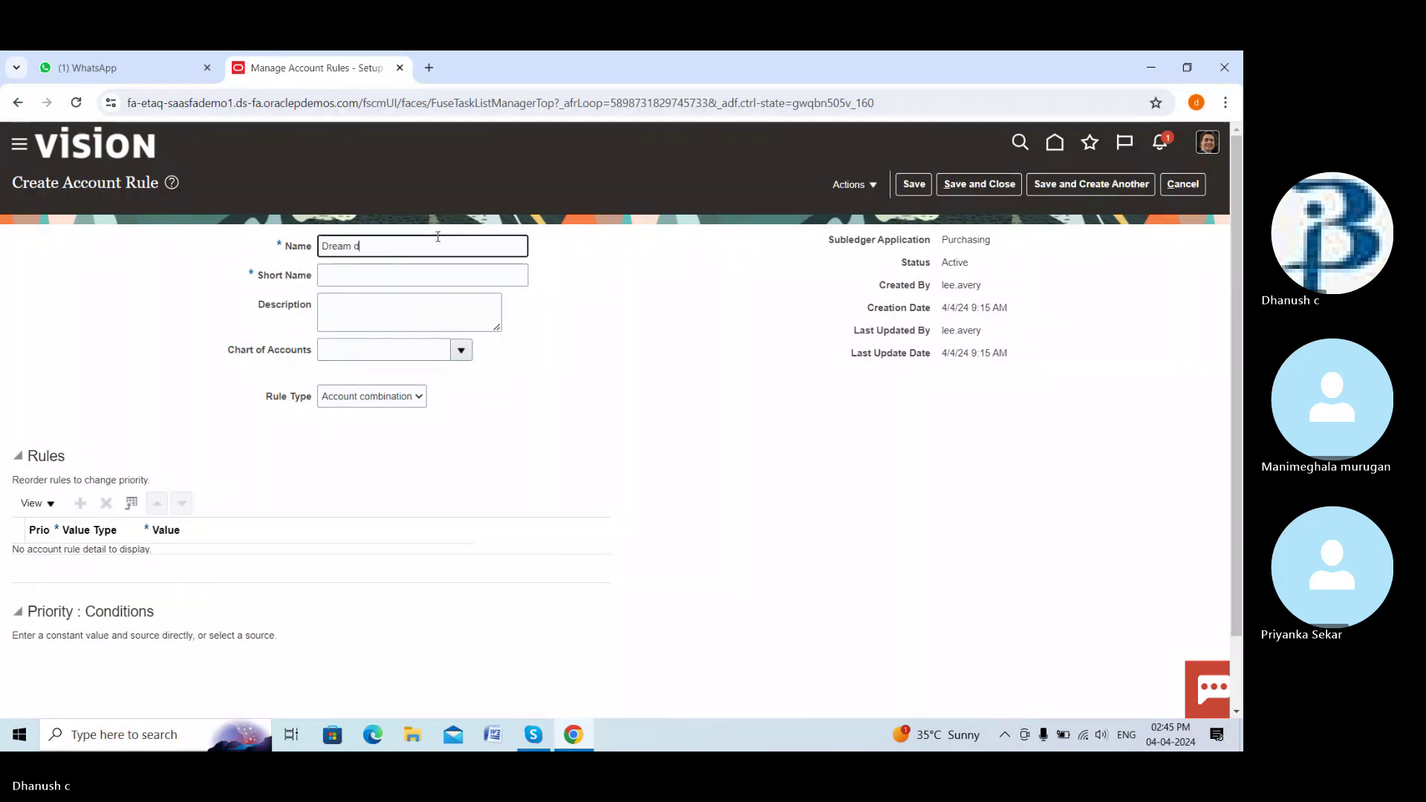
type("estin")
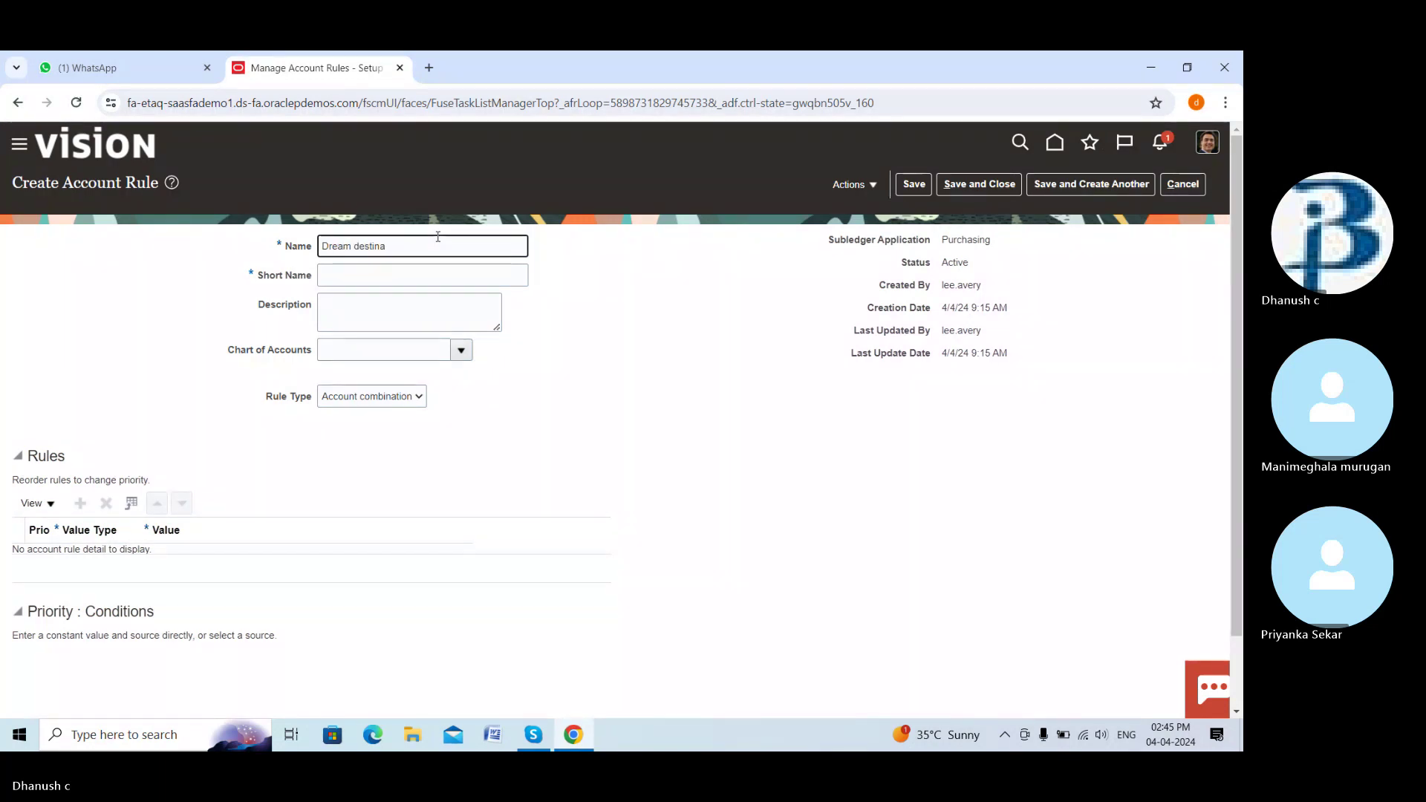
type("ation")
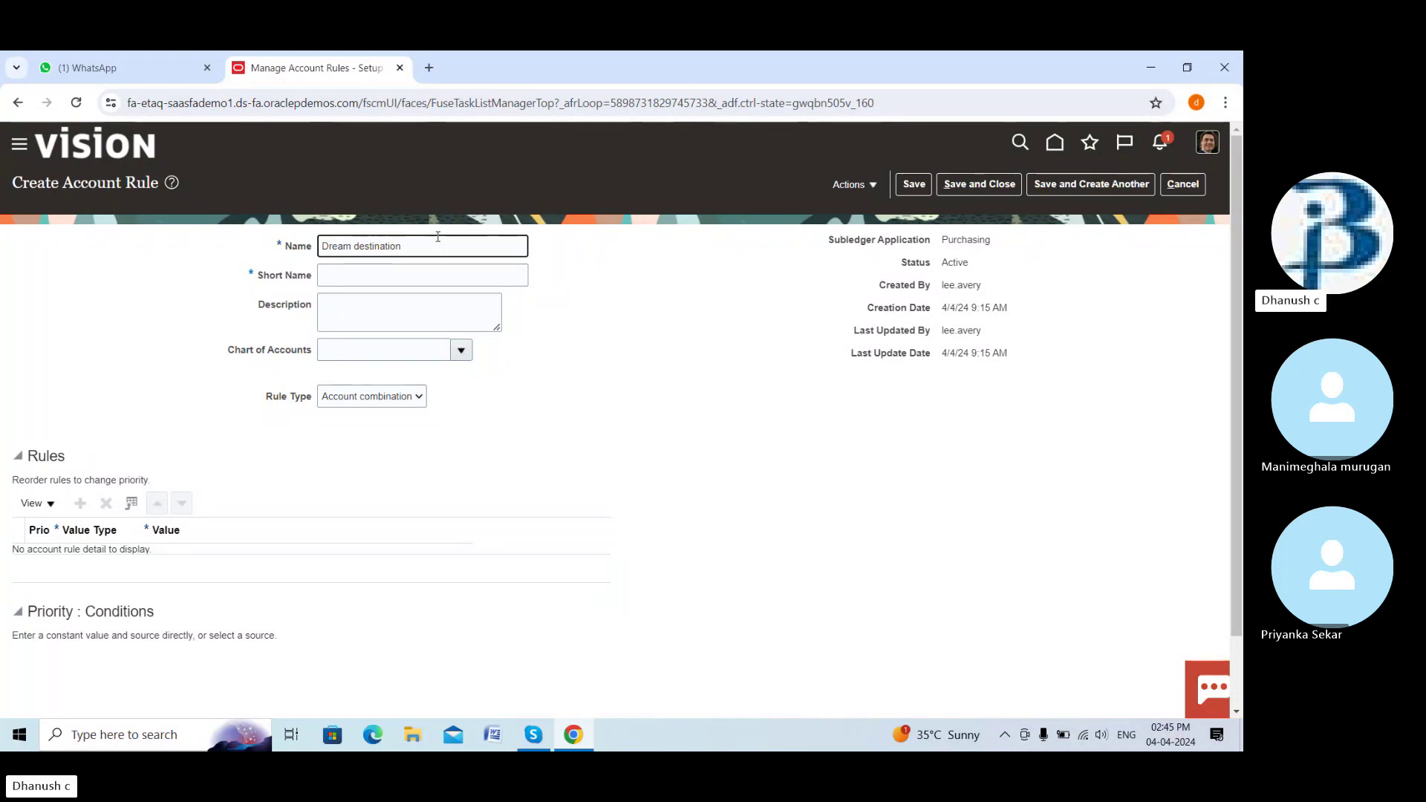
type(" Vv")
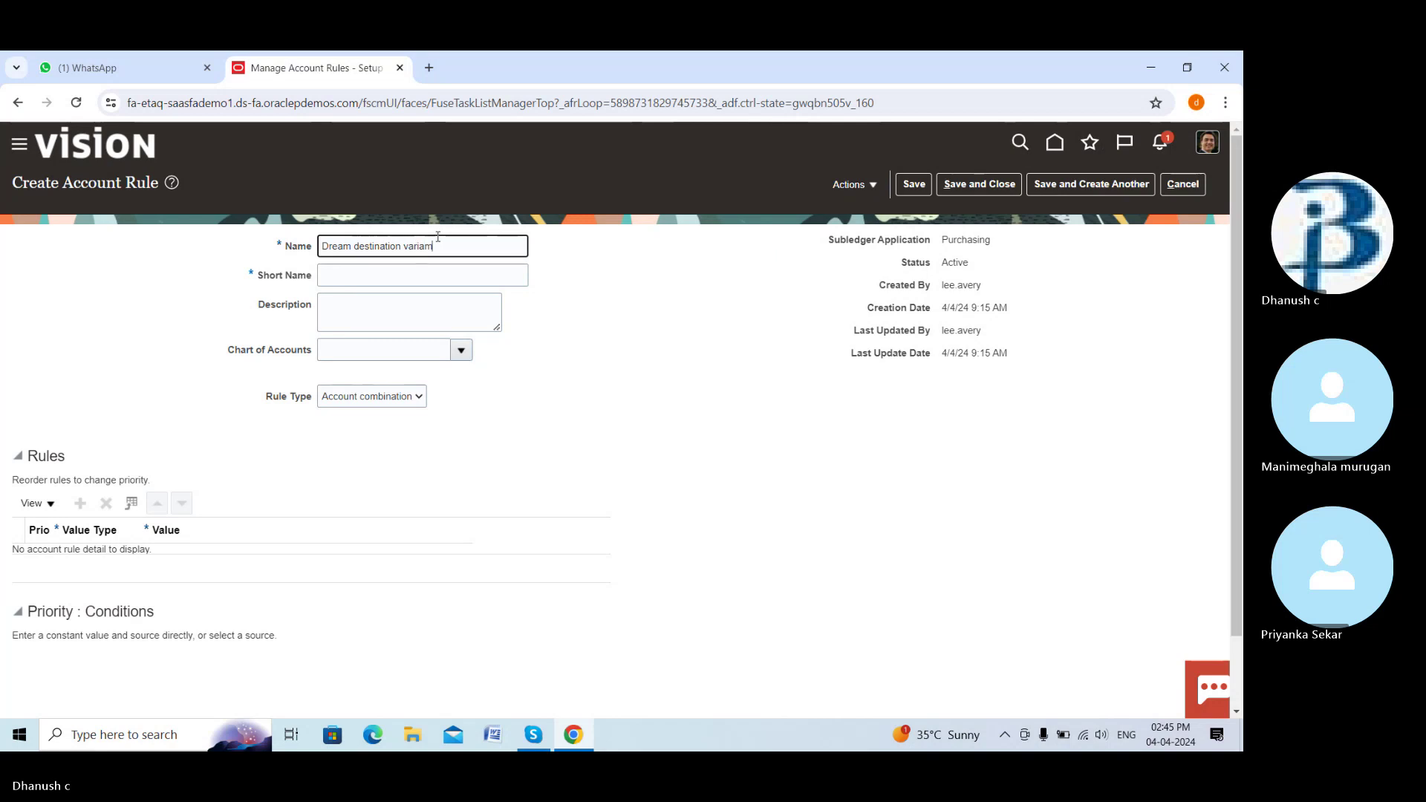
type("ariance")
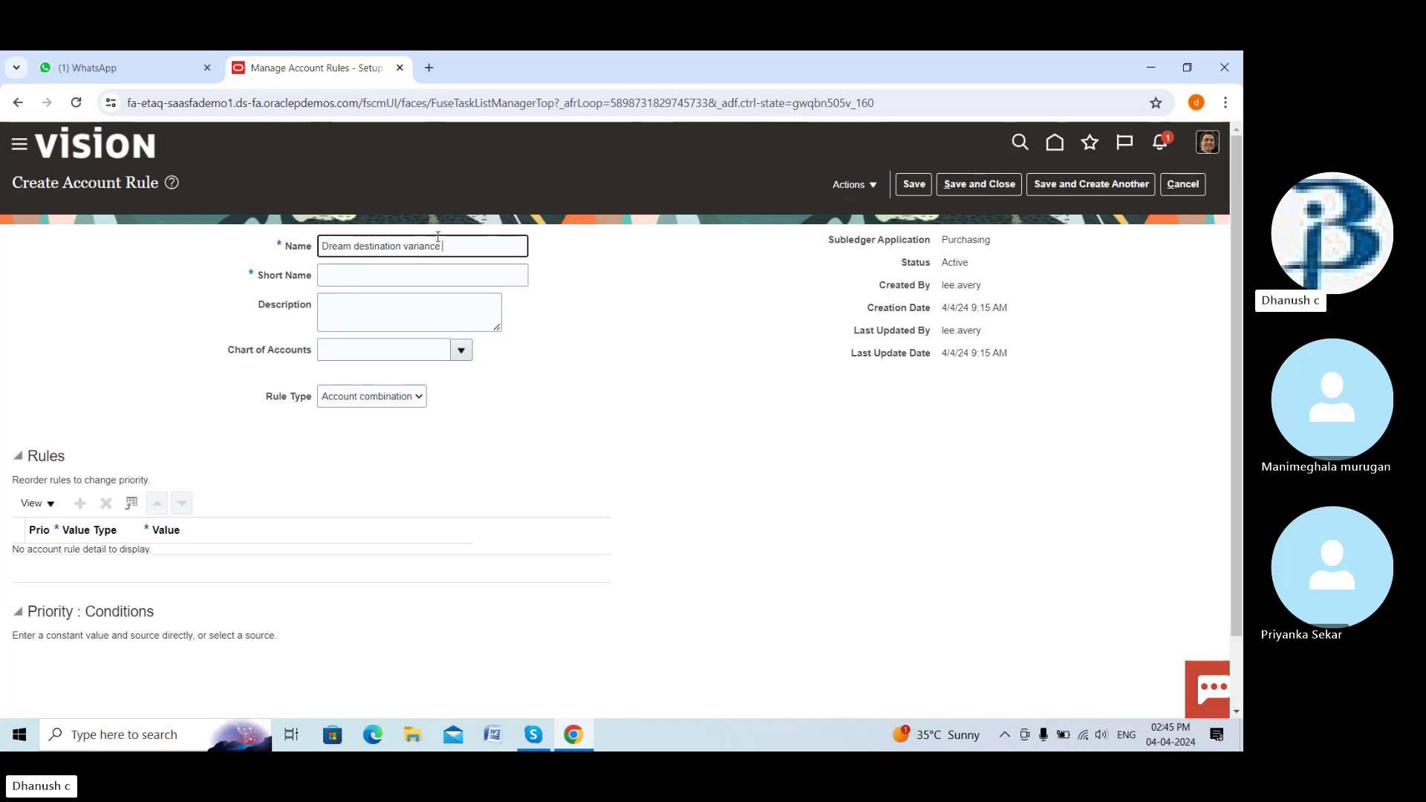
type(" account")
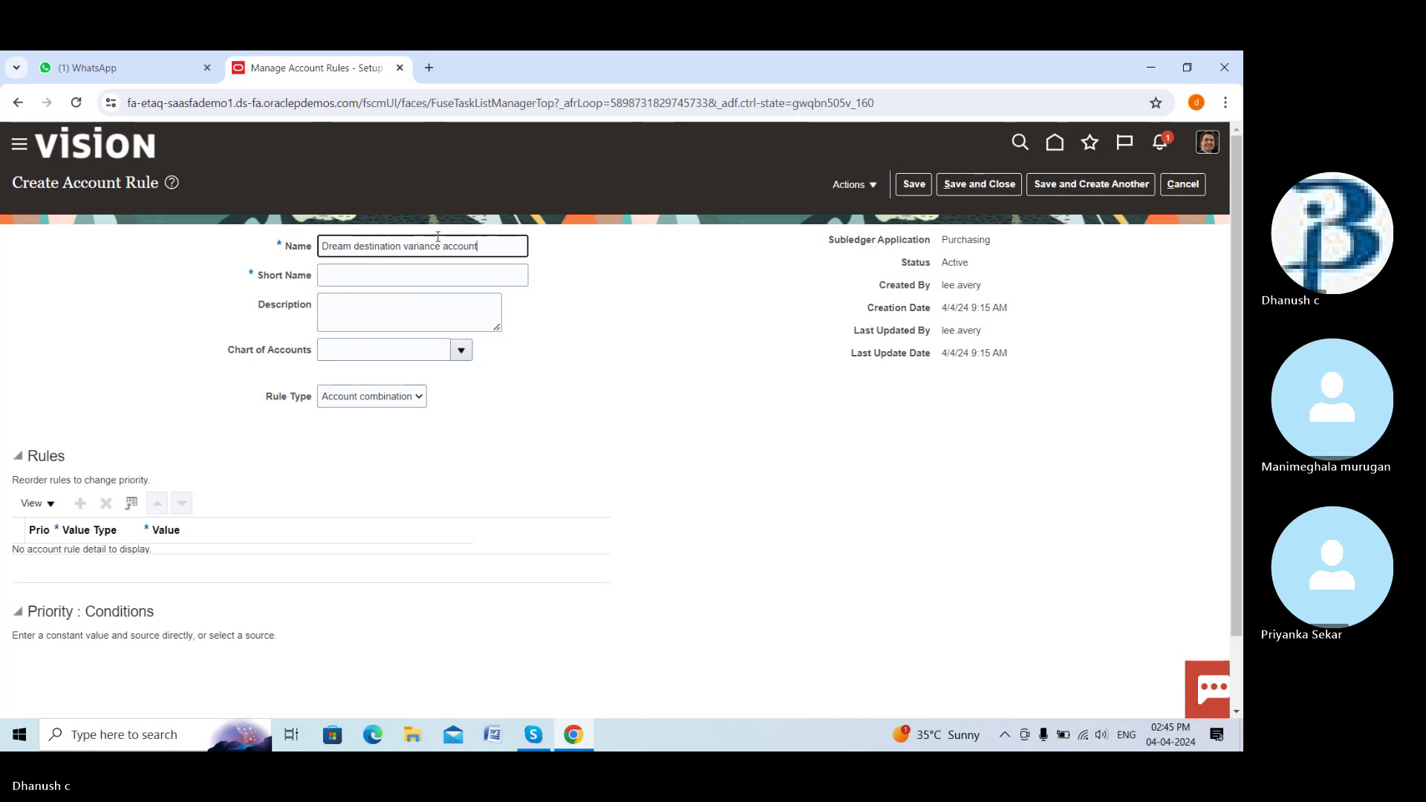
left_click(432, 274)
type("DR")
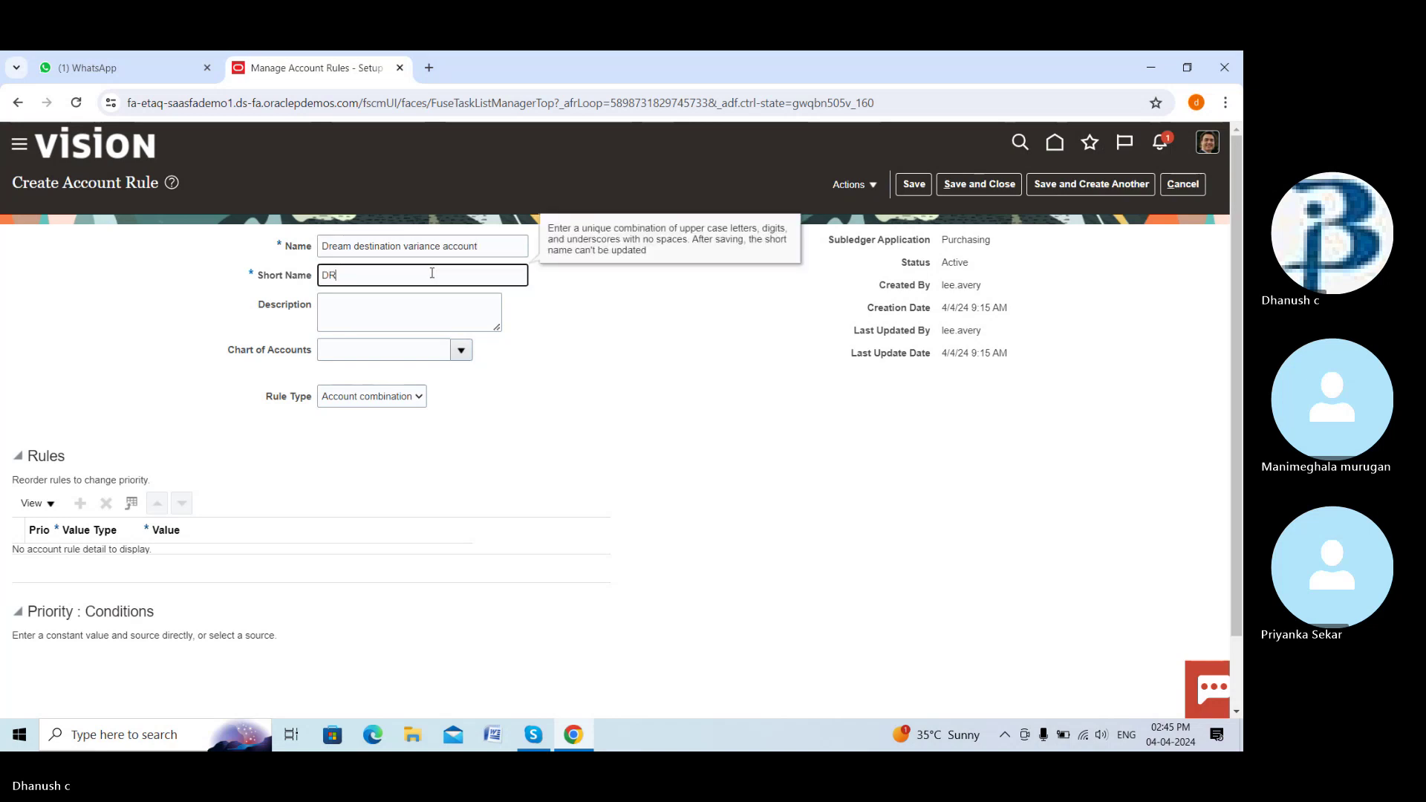
type("EAM_DESTINATION_VARIANCE")
key("BackSpace")
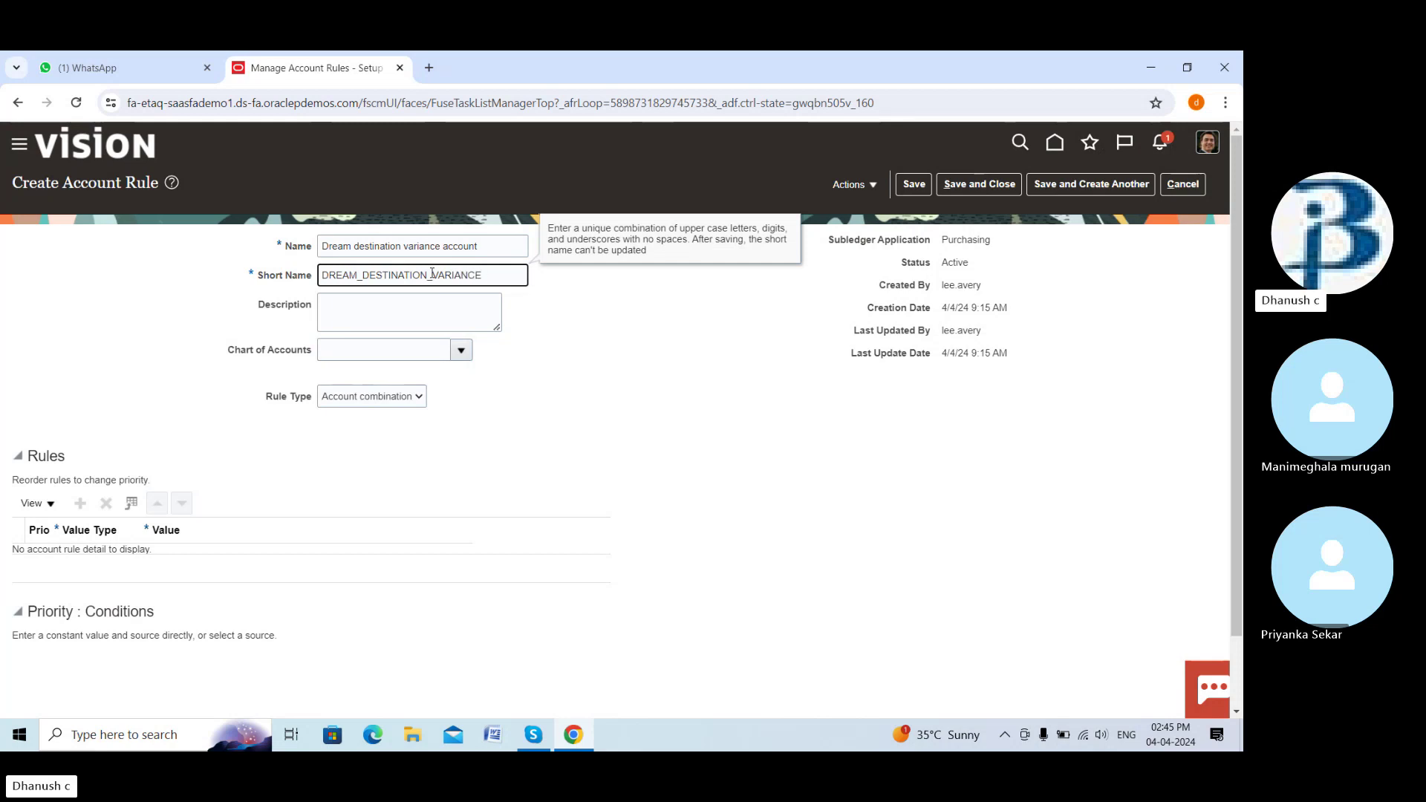
type("_")
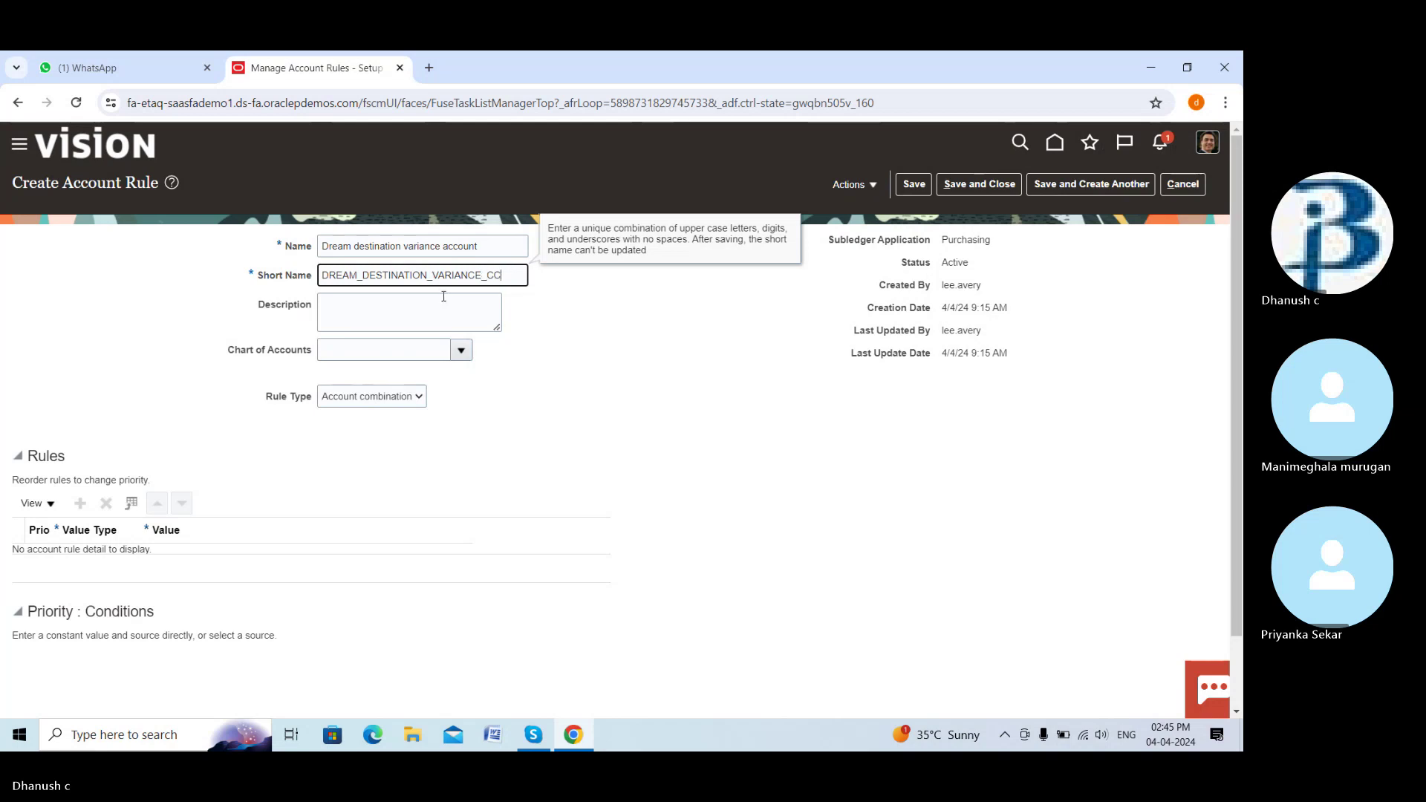
type("CC")
key("BackSpace")
type("C")
left_click(443, 297)
Choose AMEX COA STR INSTANCE, add a Constant rule row, and open its account segments
left_click(461, 349)
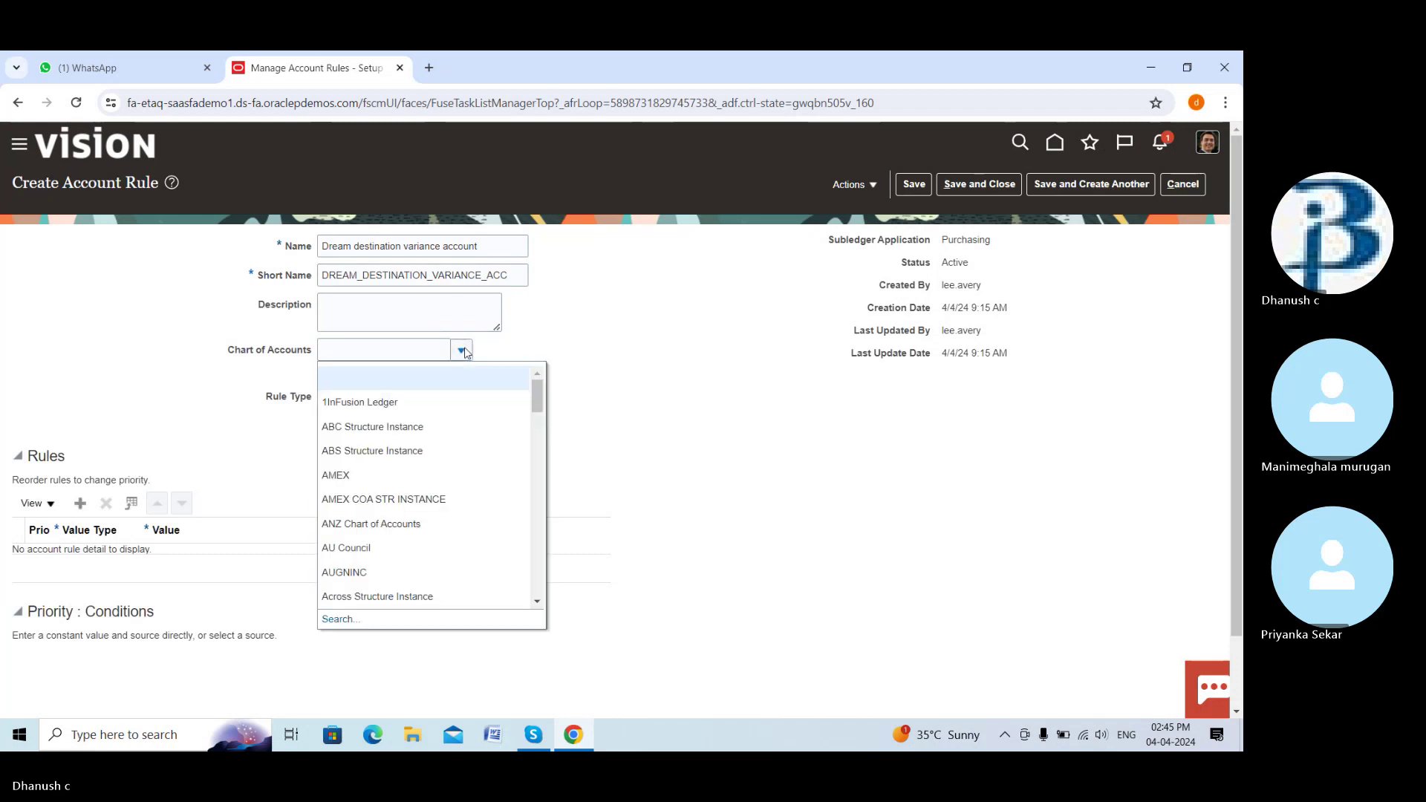
left_click(402, 500)
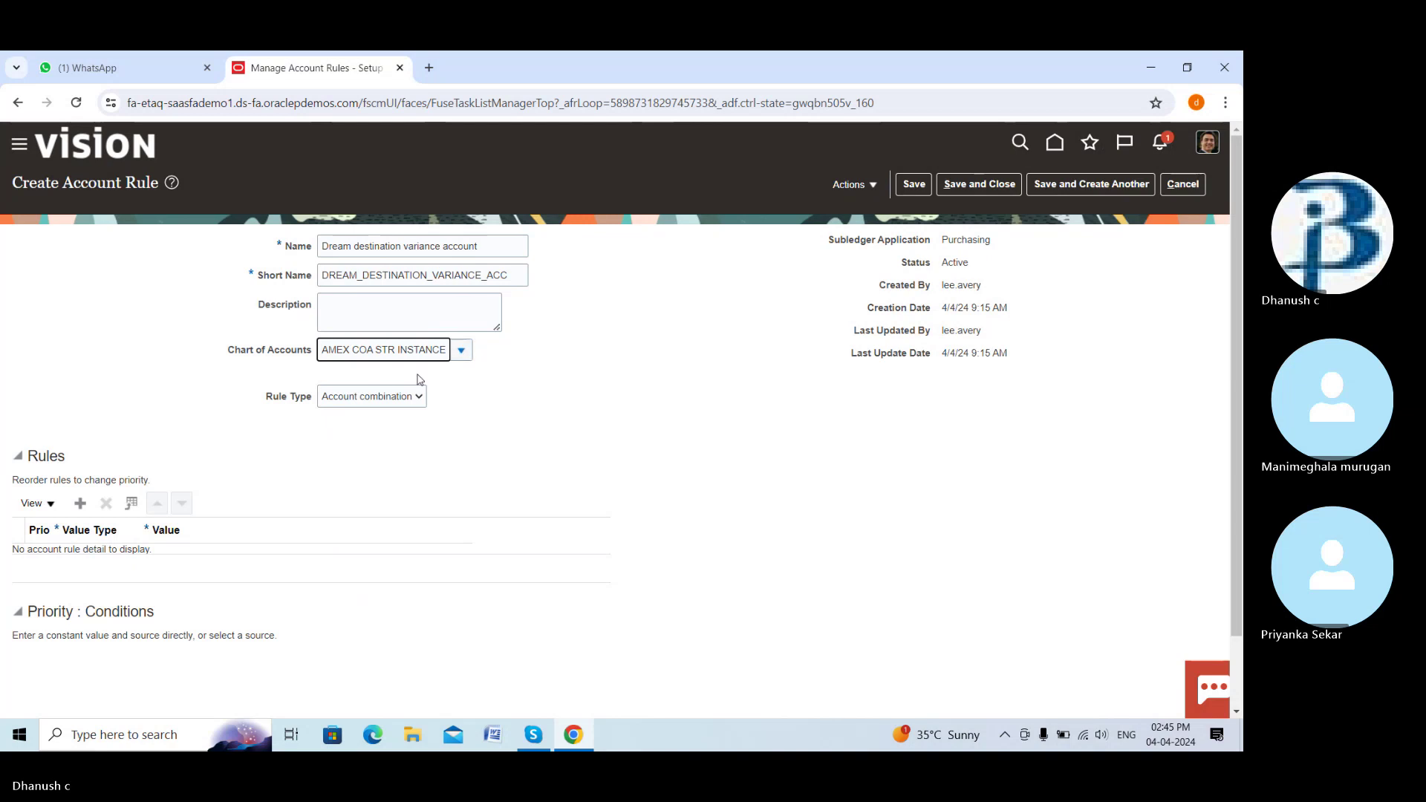
left_click(80, 503)
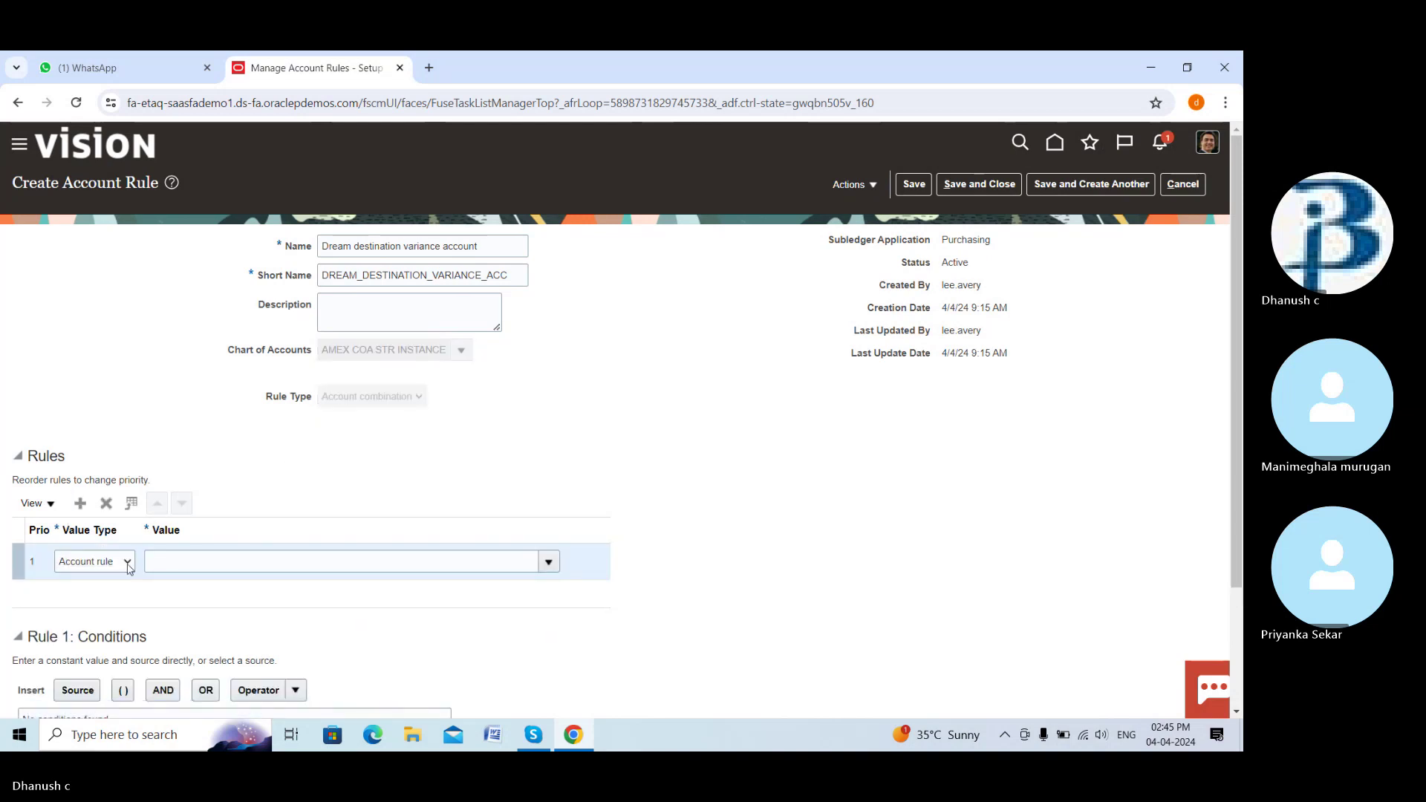
left_click(128, 561)
left_click(112, 587)
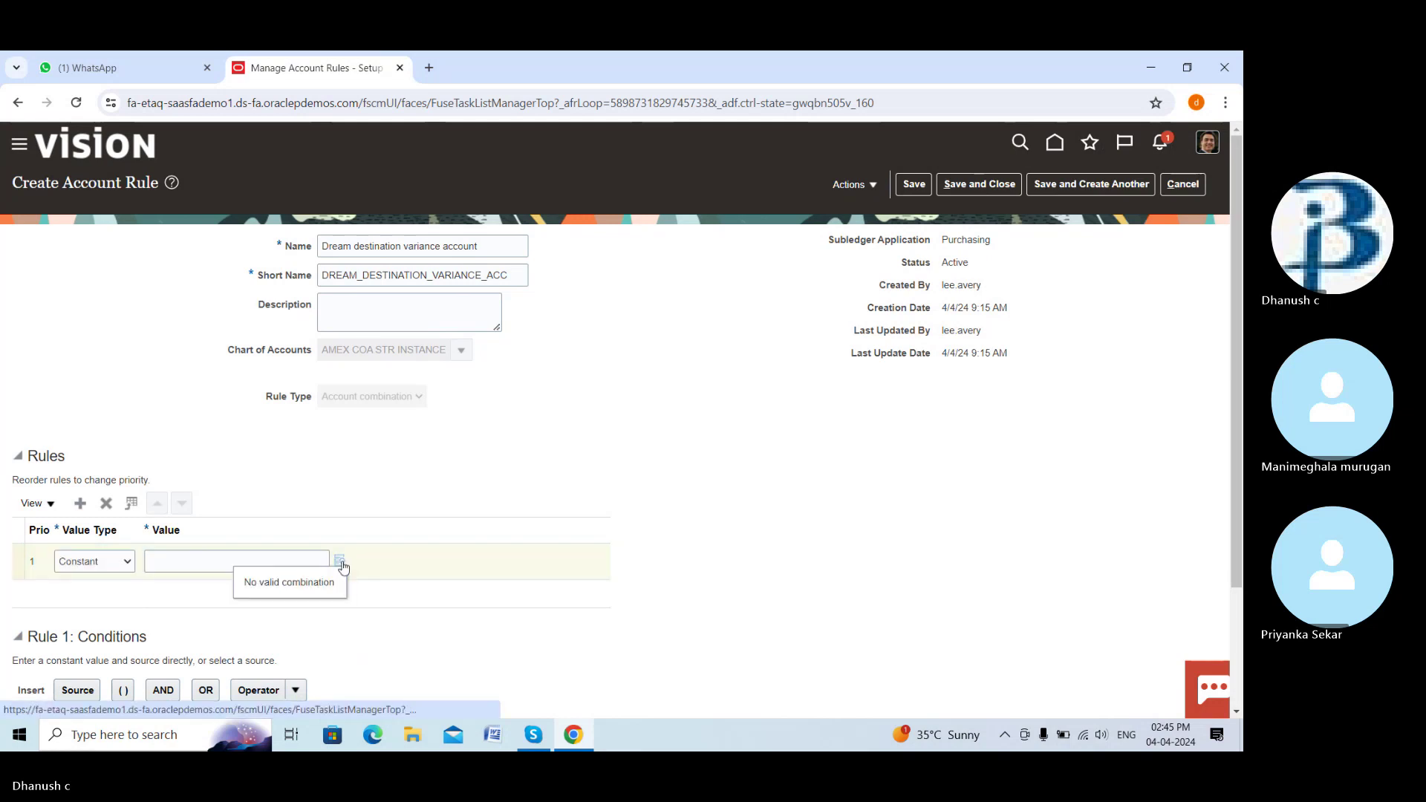
left_click(341, 561)
left_click(748, 369)
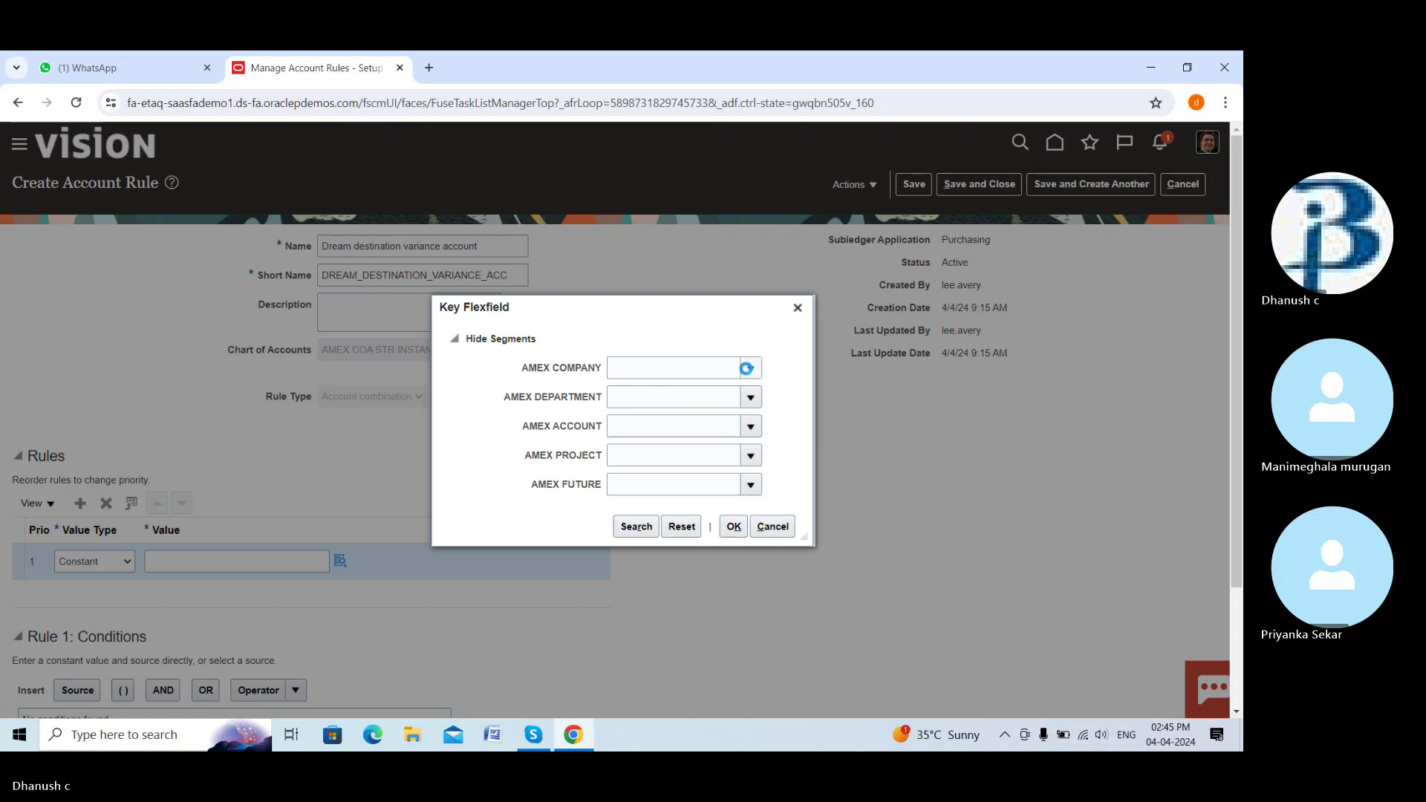
left_click(743, 394)
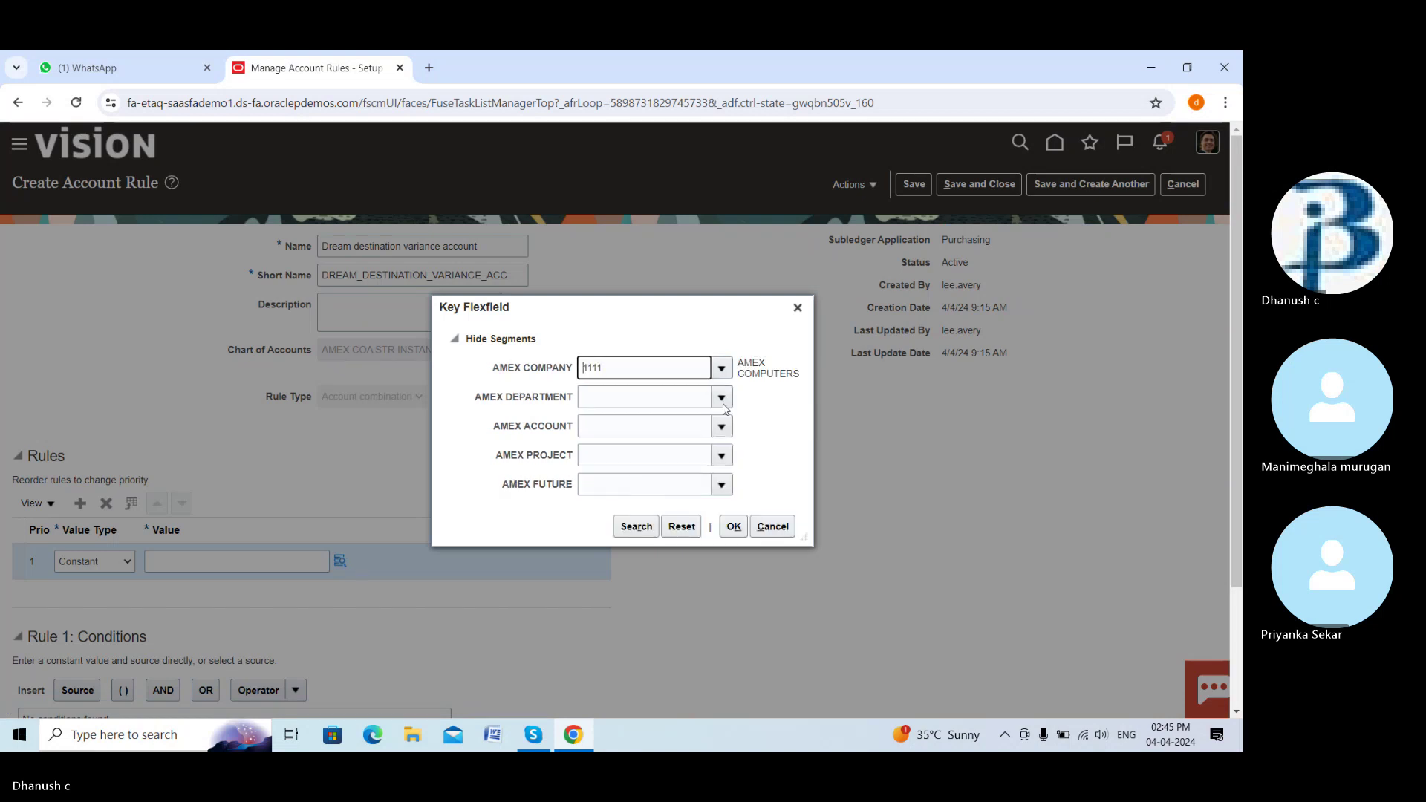
left_click(722, 405)
left_click(715, 417)
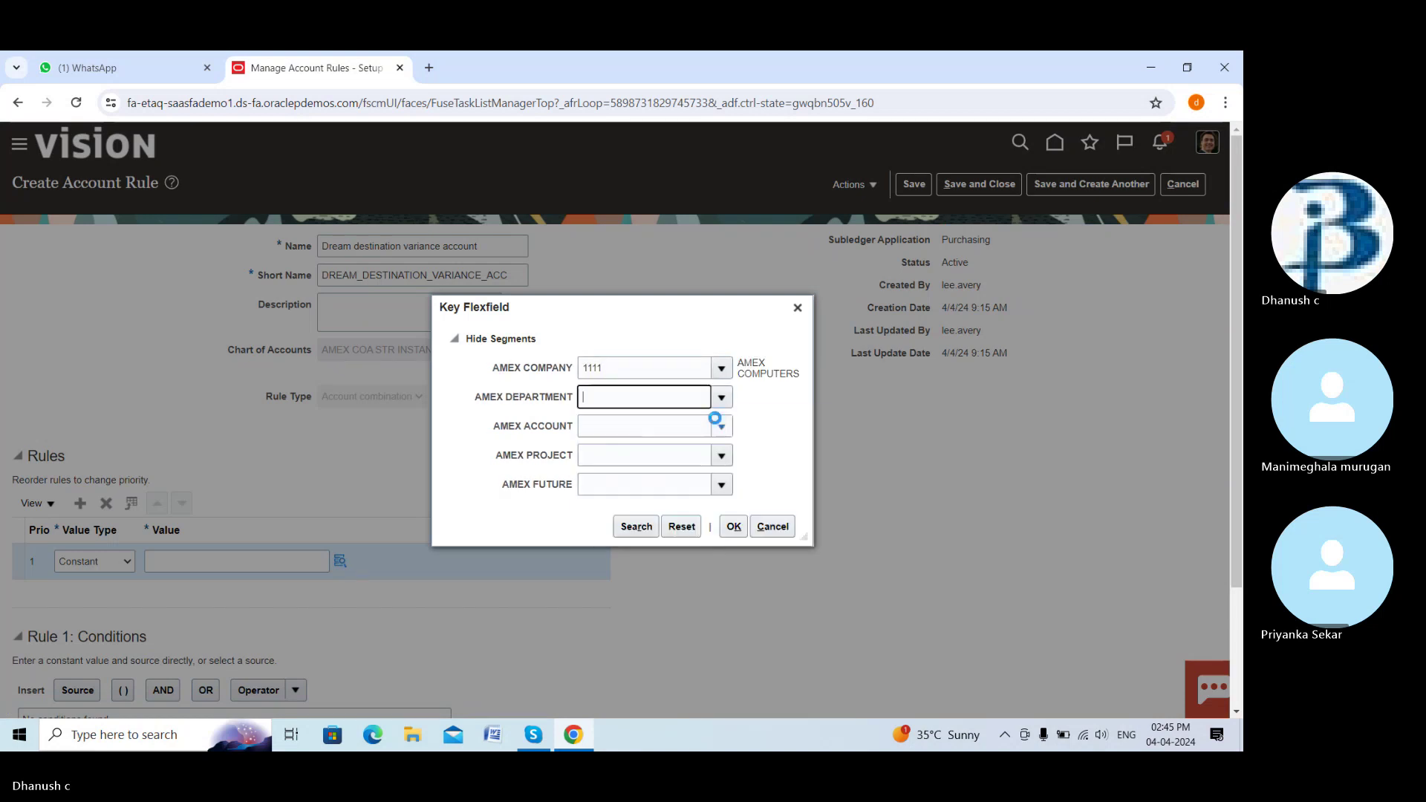
left_click(721, 427)
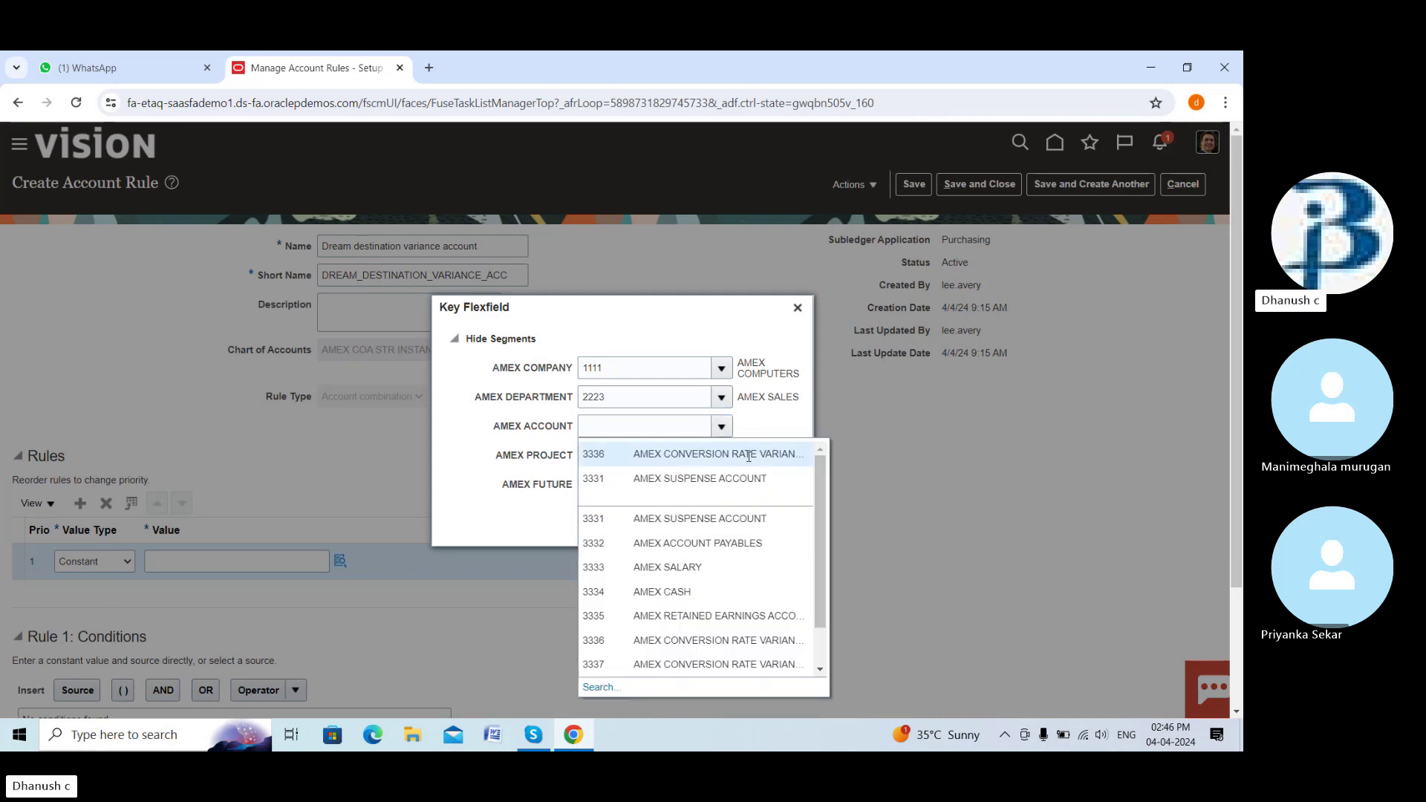
left_click(749, 456)
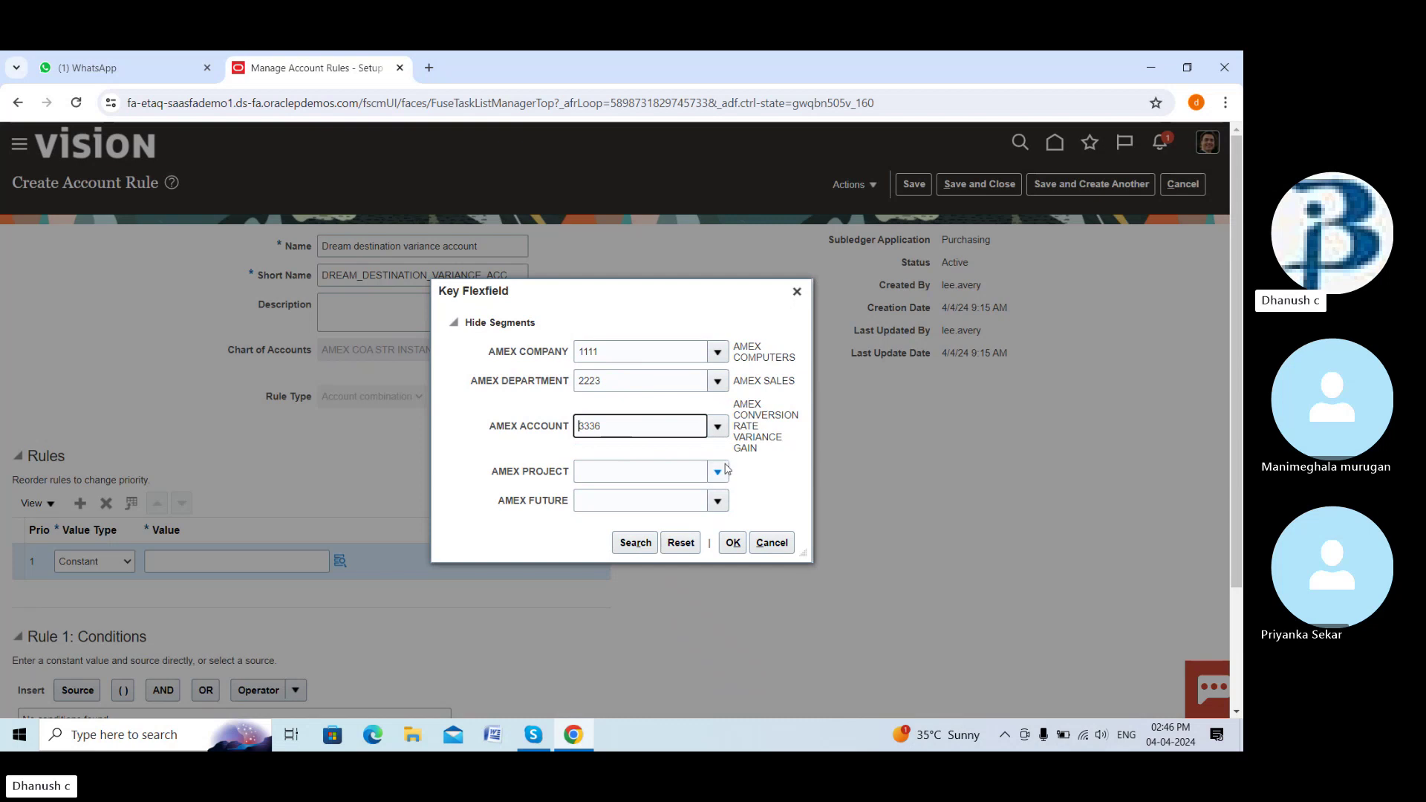
left_click(718, 471)
left_click(706, 498)
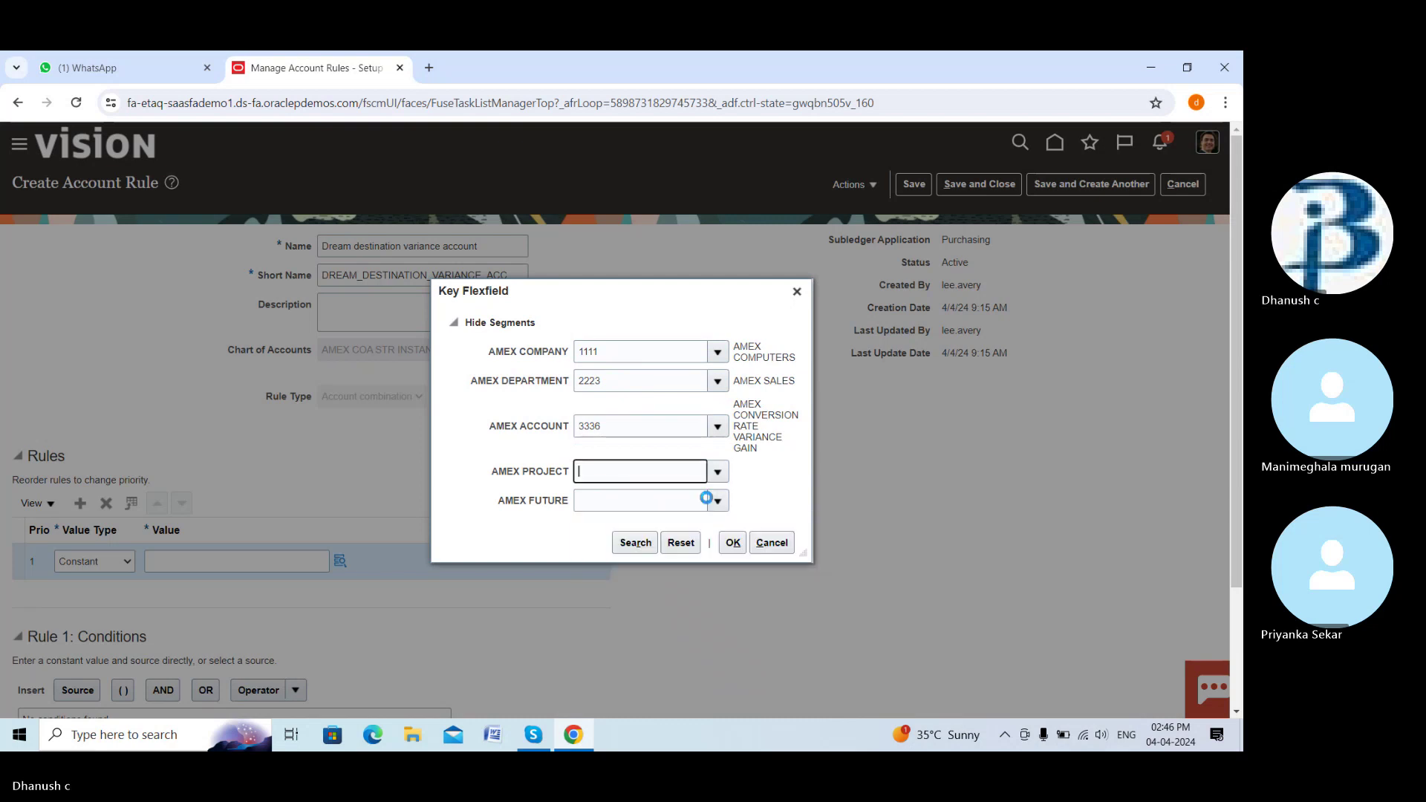
left_click(719, 498)
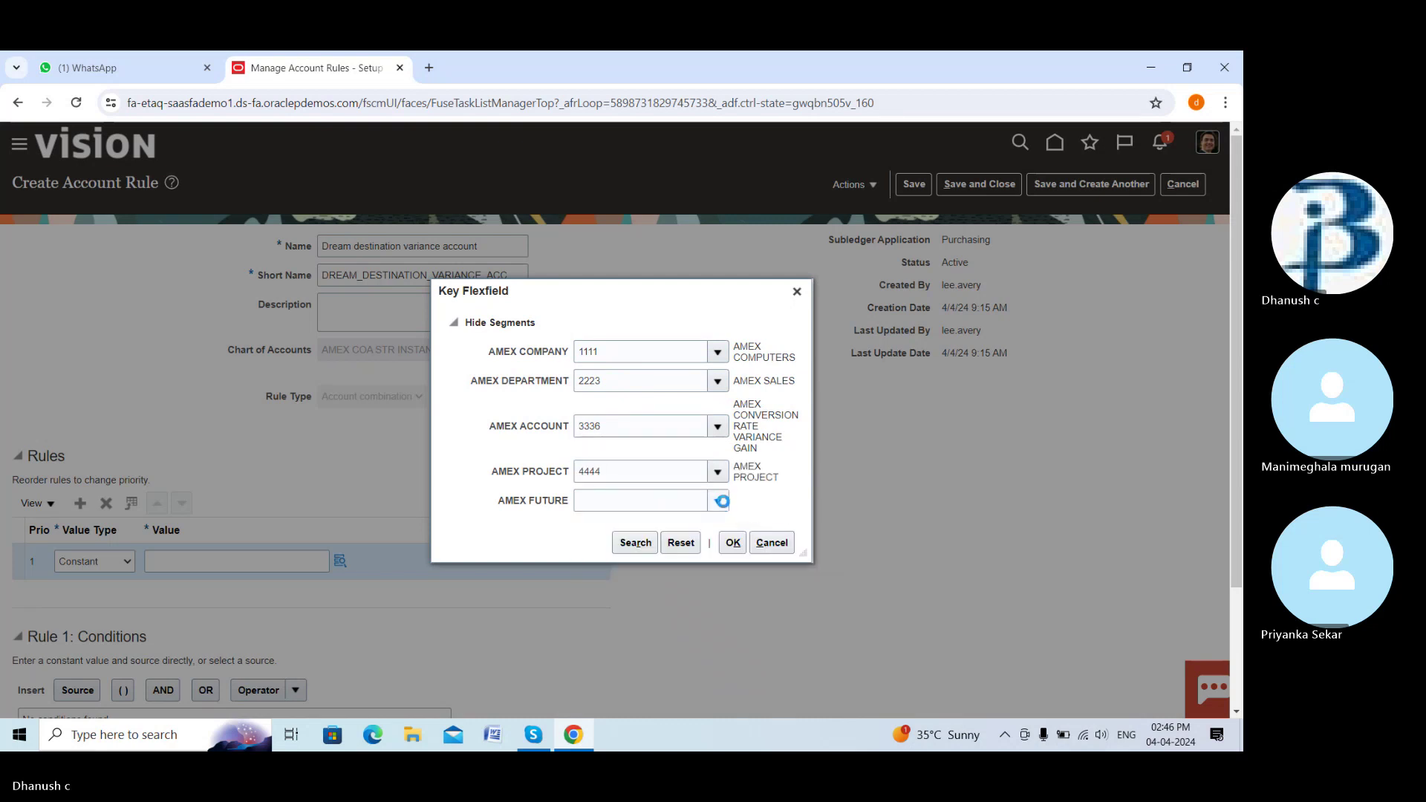
left_click(708, 526)
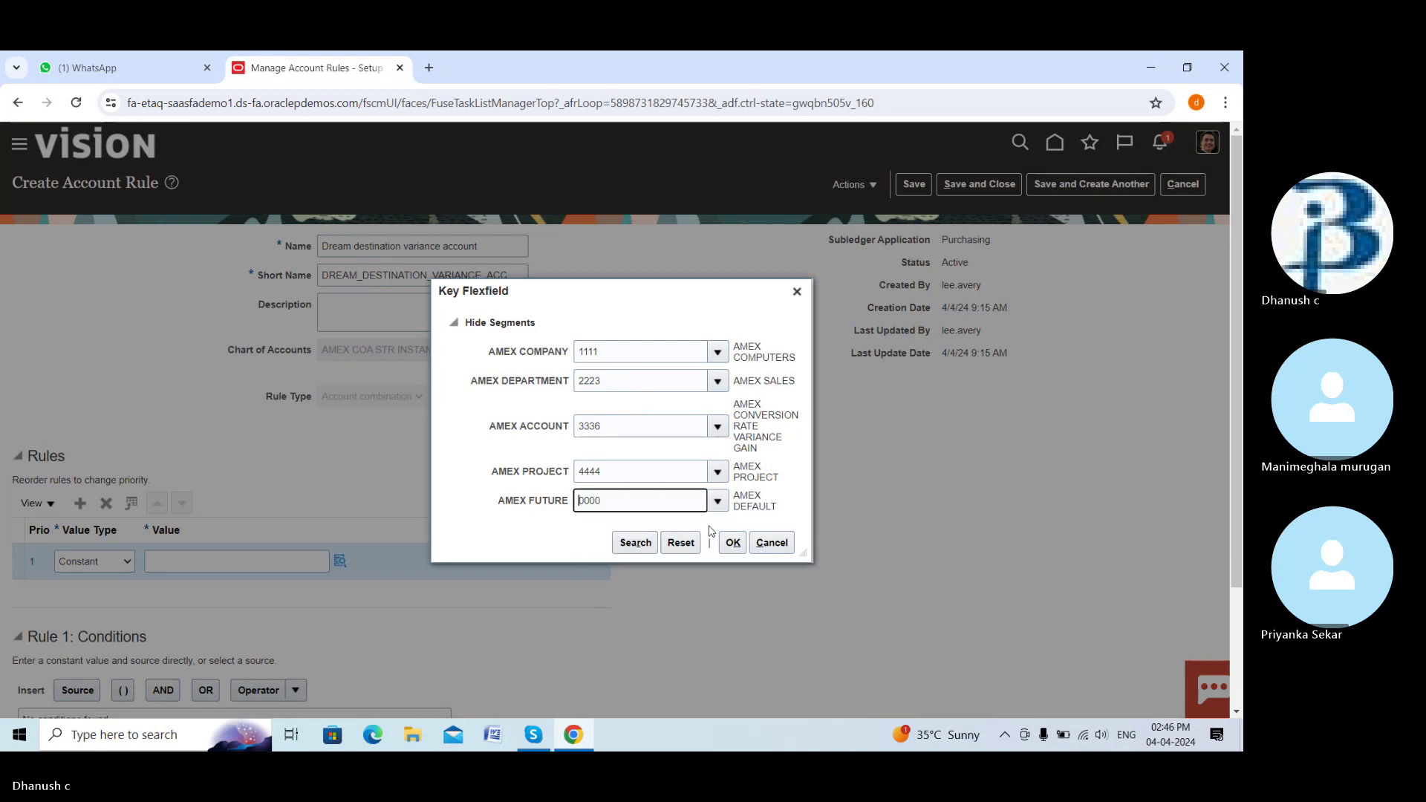
left_click(736, 543)
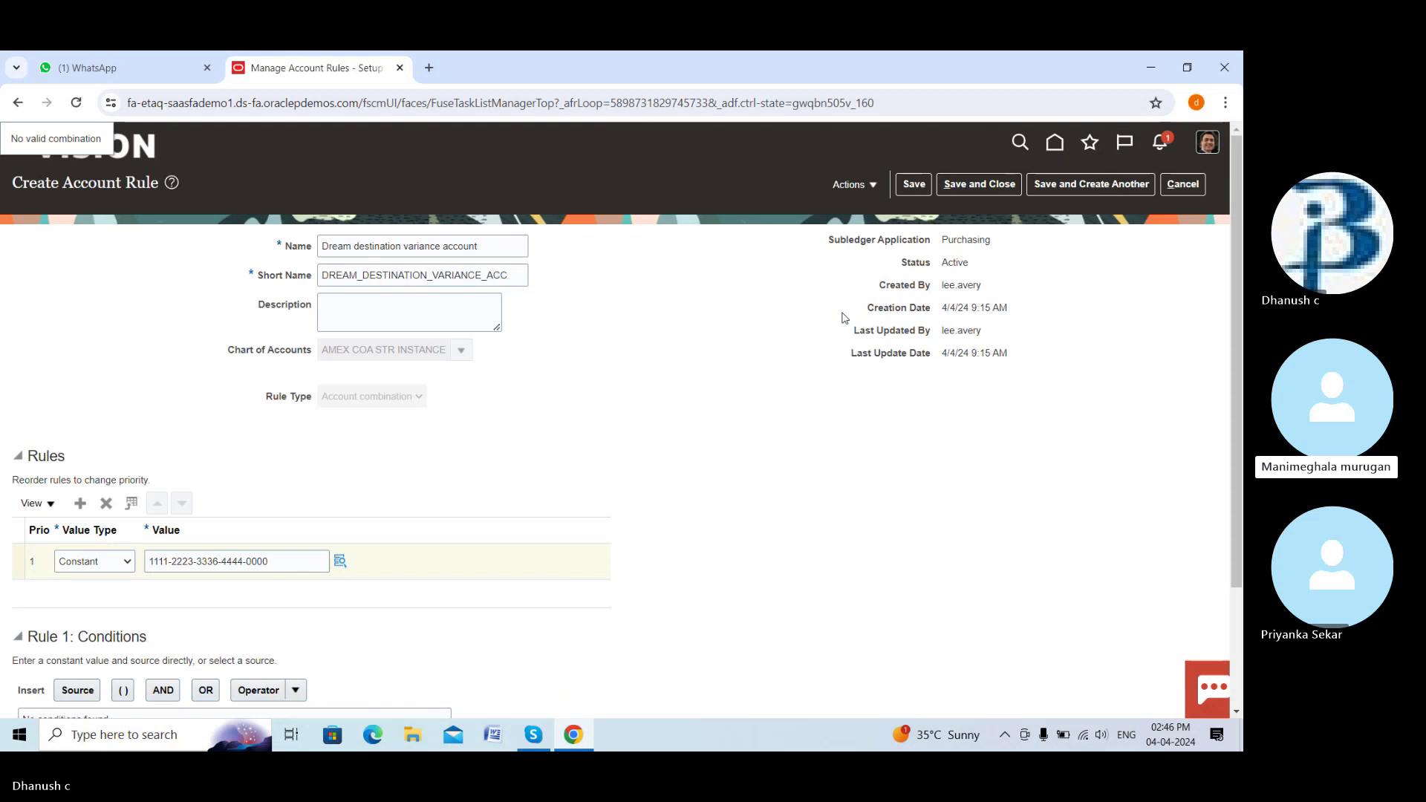
left_click(968, 185)
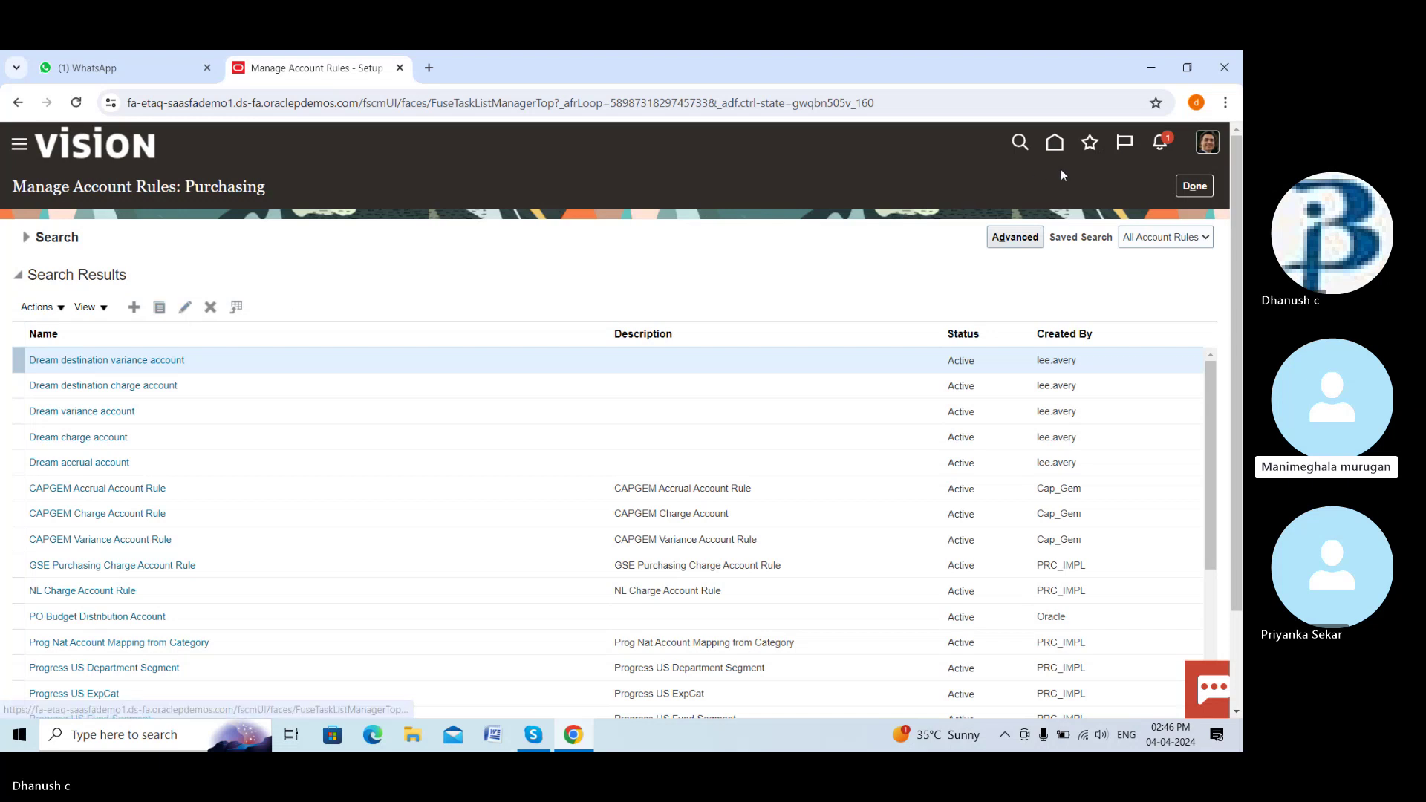
Back in the project task list, search 'manage transaction a' and select Manage Transaction Account Definitions
left_click(1198, 186)
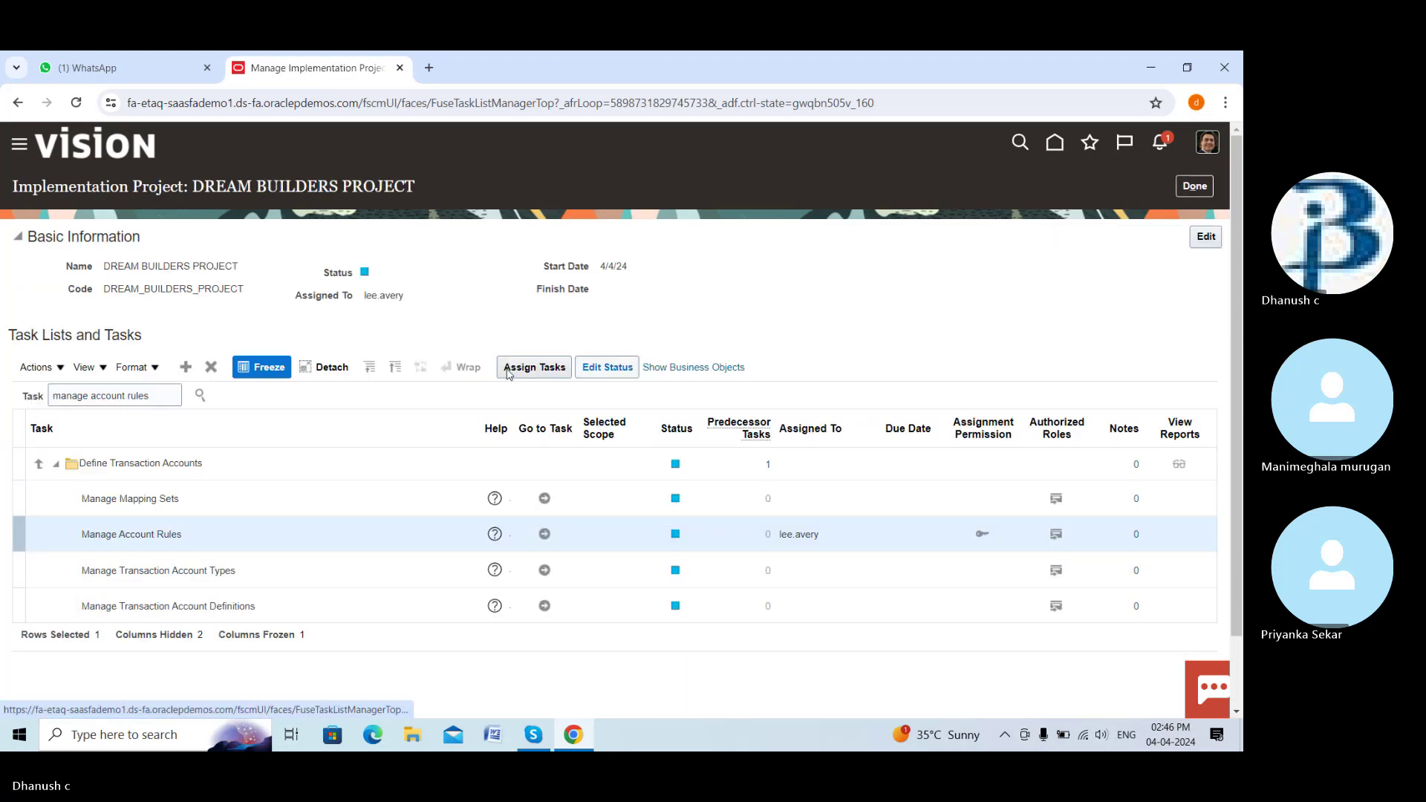
left_click(167, 391)
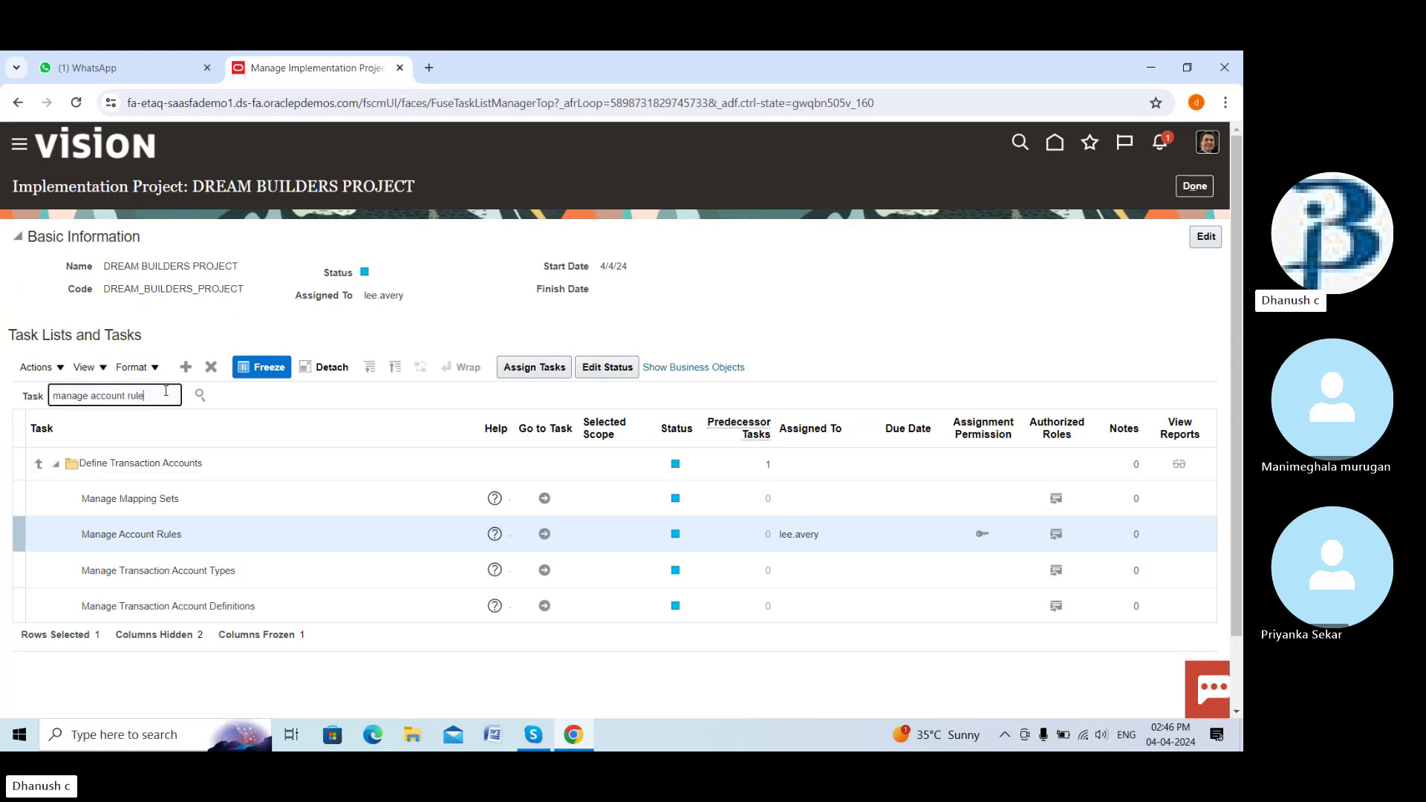
key("BackSpace")
key("BackSpace")
key("BackSpace")
key("BackSpace")
key("BackSpace")
key("BackSpace")
key("BackSpace")
key("BackSpace")
key("BackSpace")
key("BackSpace")
key("BackSpace")
key("BackSpace")
key("BackSpace")
key("BackSpace")
key("BackSpace")
key("BackSpace")
key("BackSpace")
key("BackSpace")
key("BackSpace")
key("BackSpace")
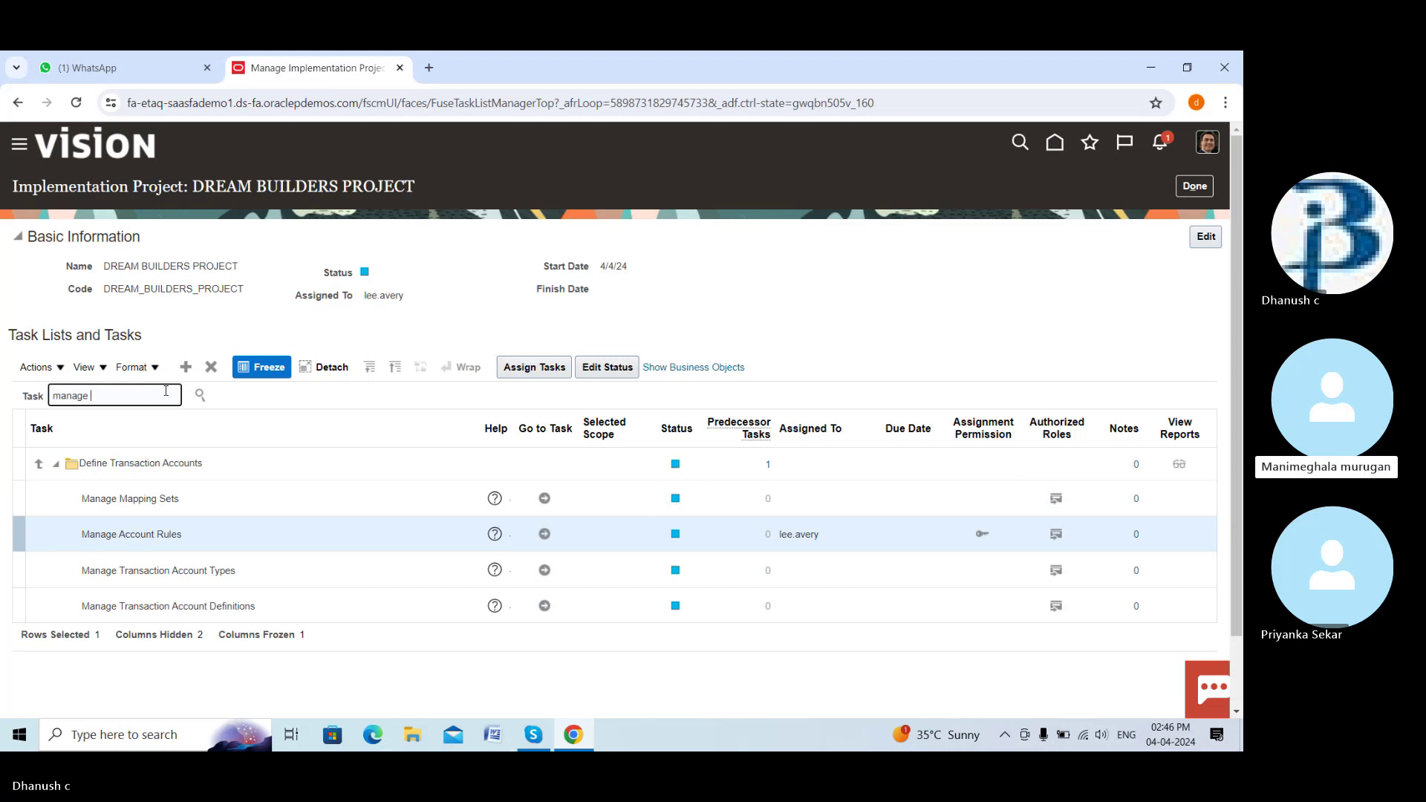
type("manage transc")
key("BackSpace")
type("ac")
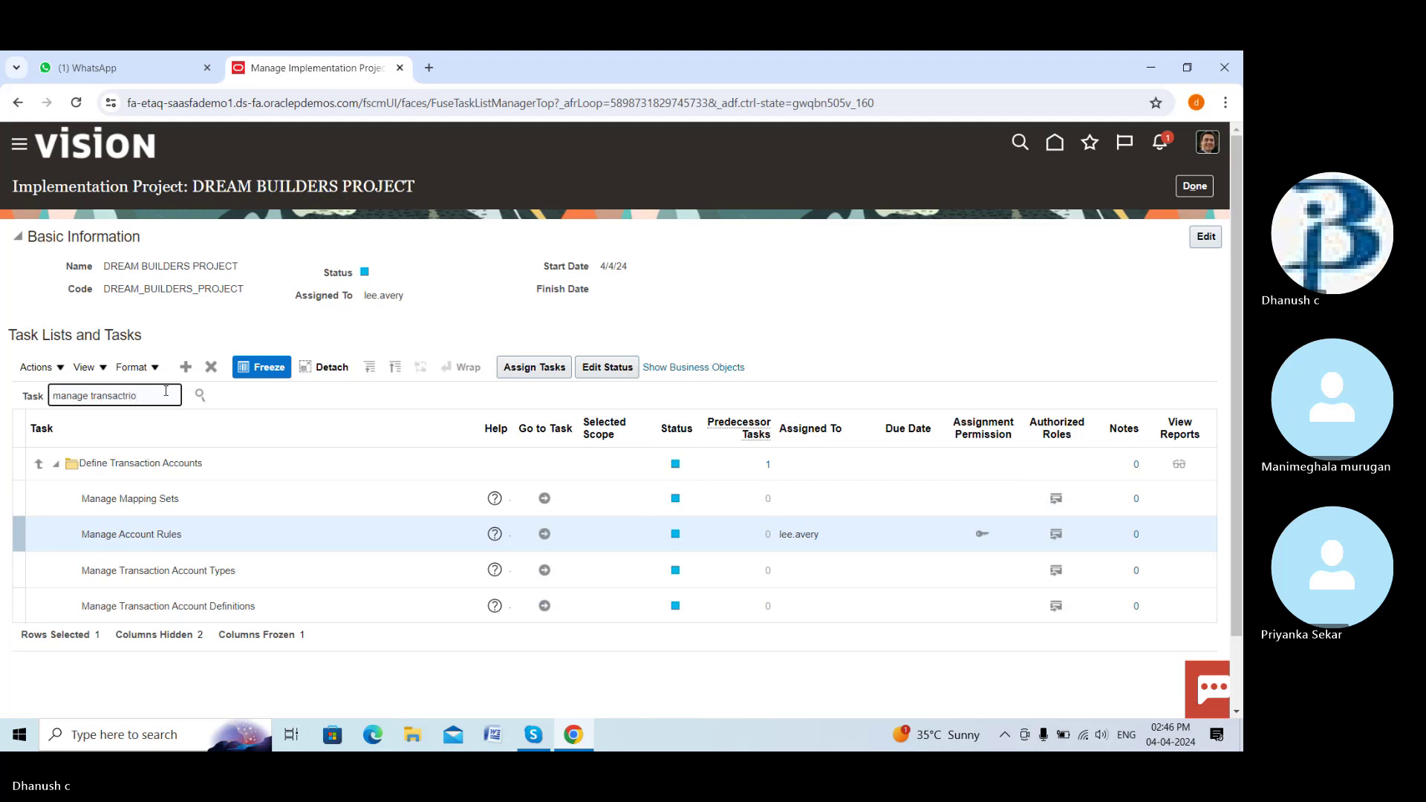
type("ttion")
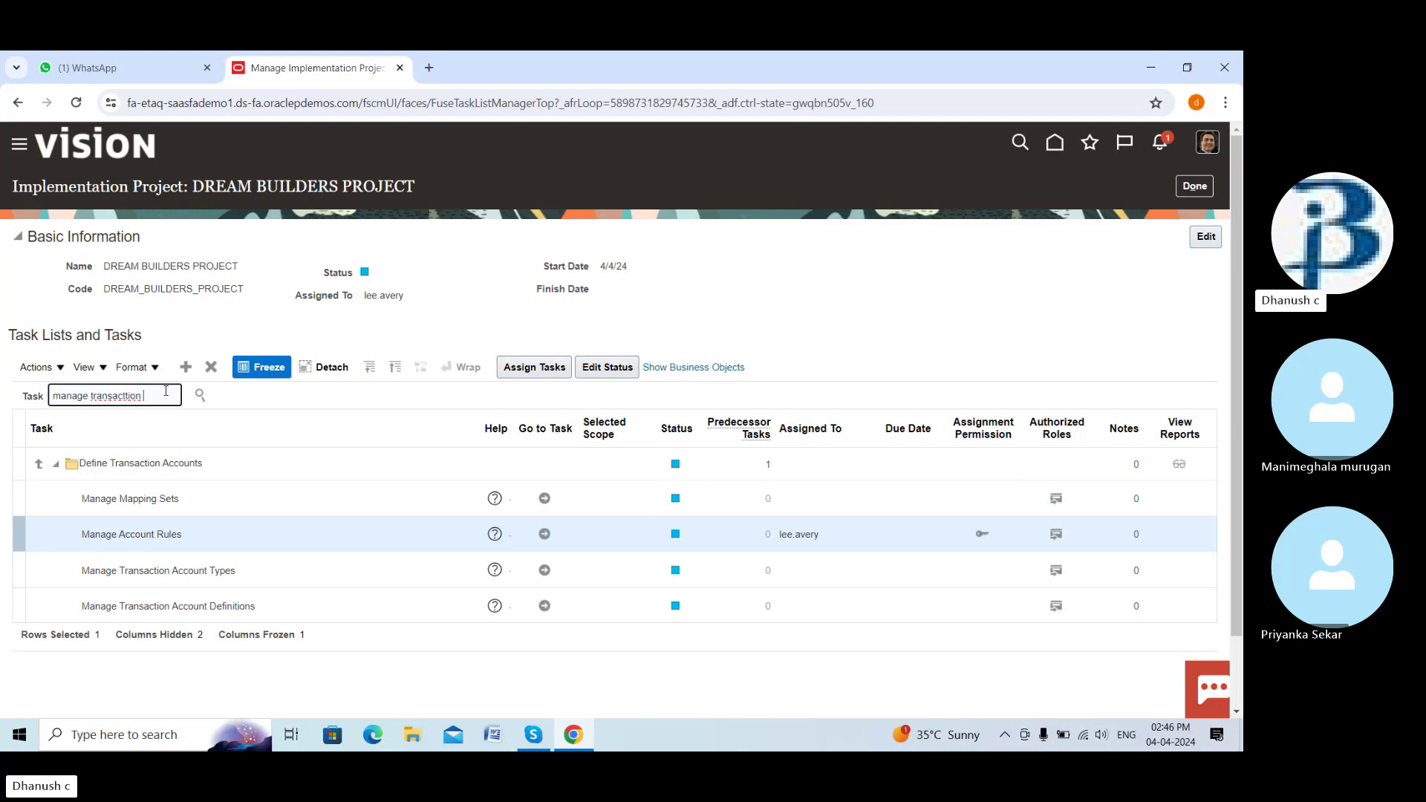
type(" account")
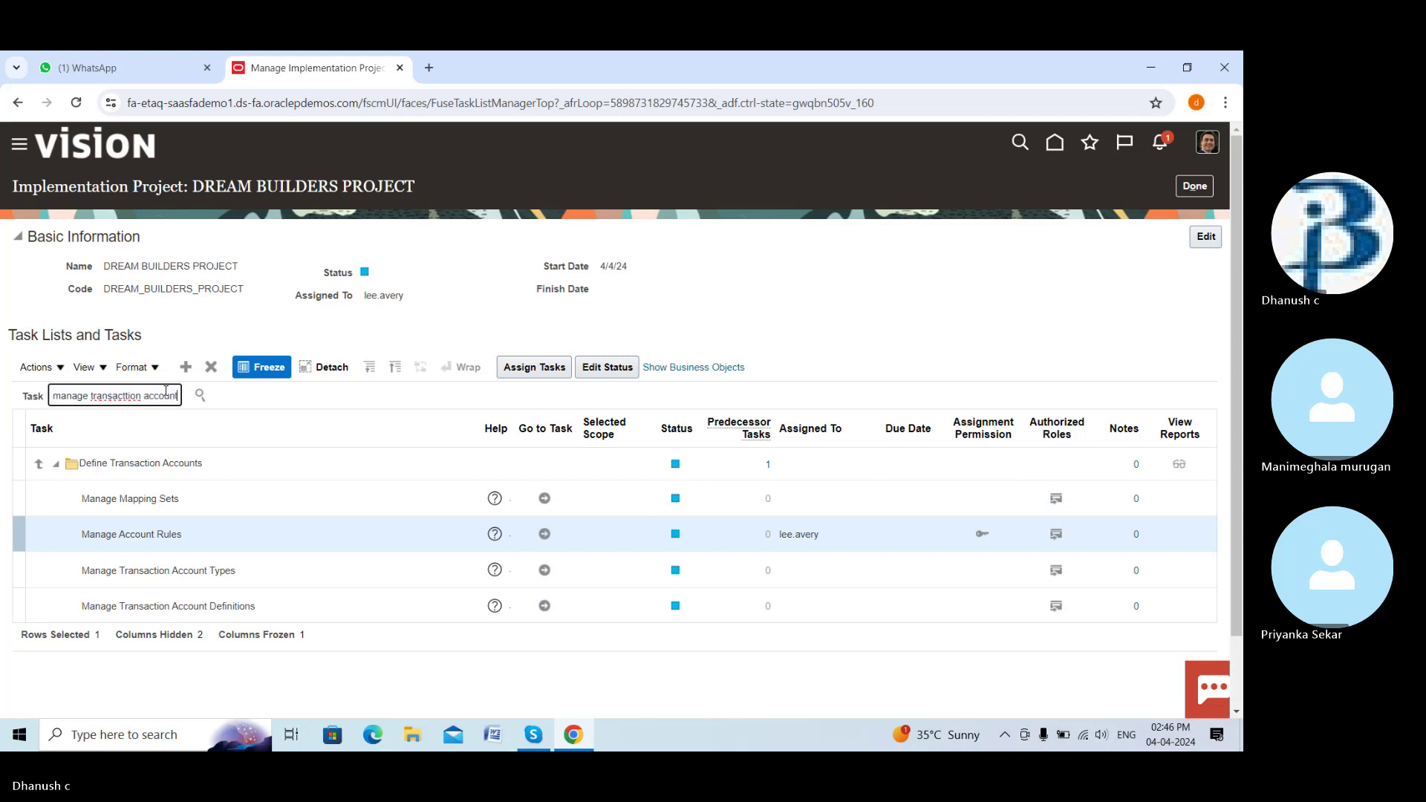
left_click(200, 396)
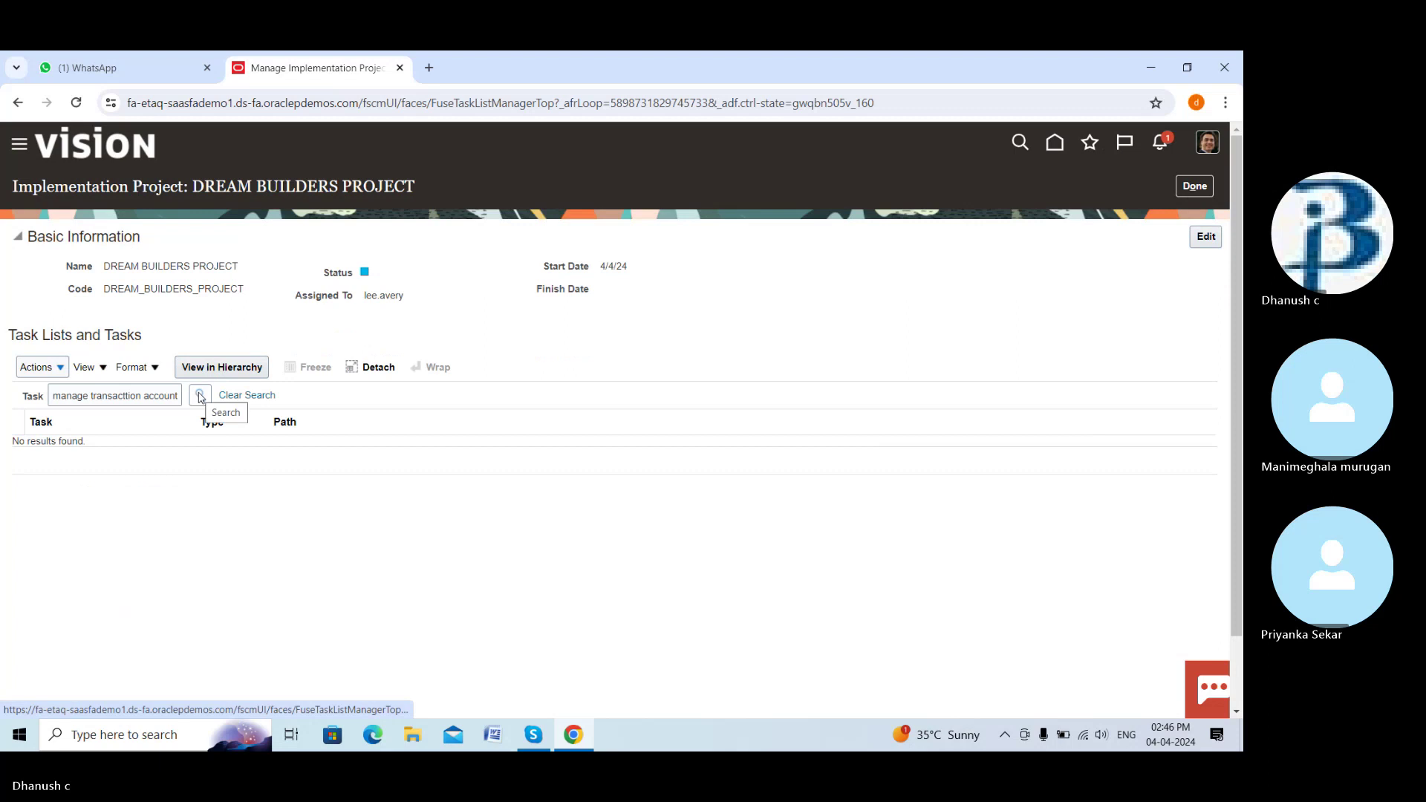
left_click(129, 397)
key("BackSpace")
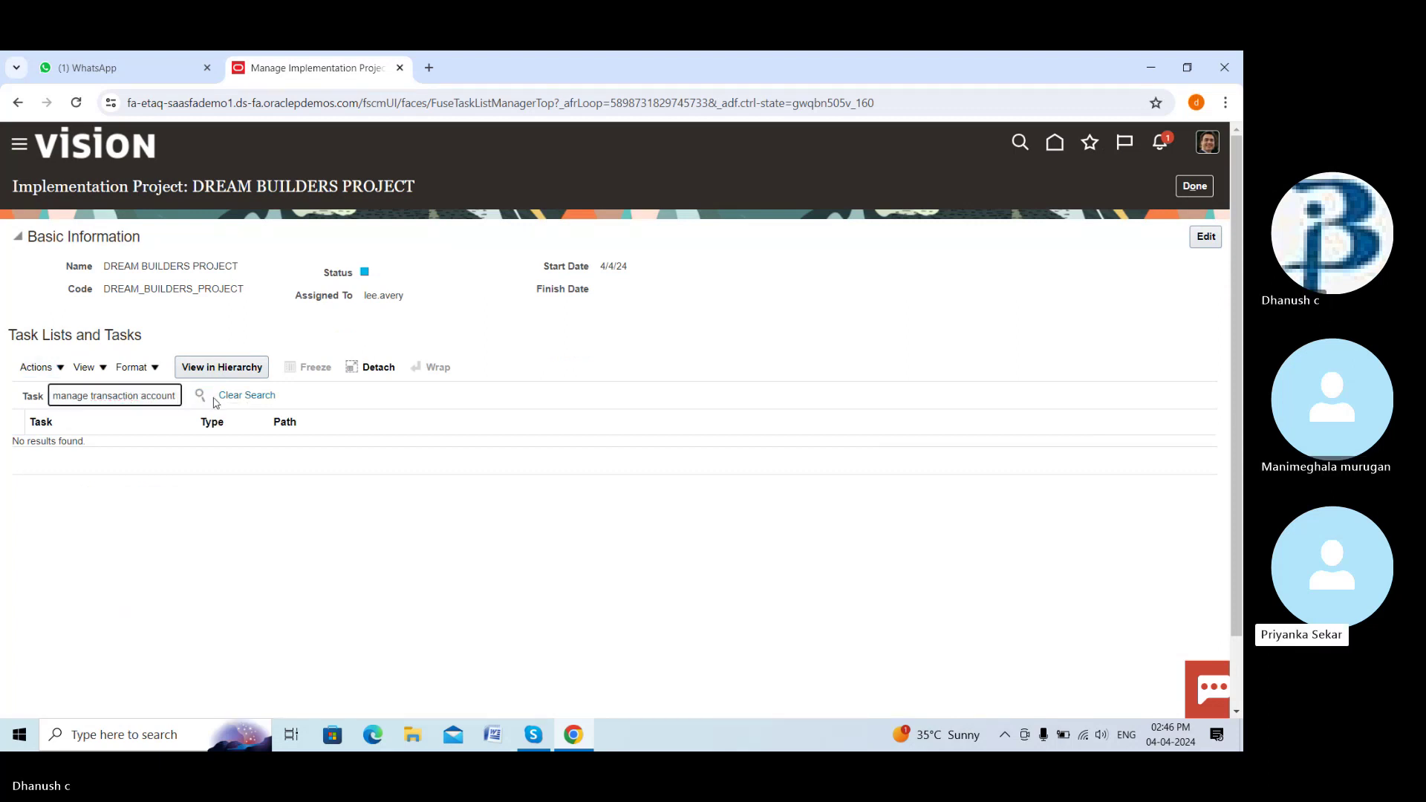
left_click(201, 398)
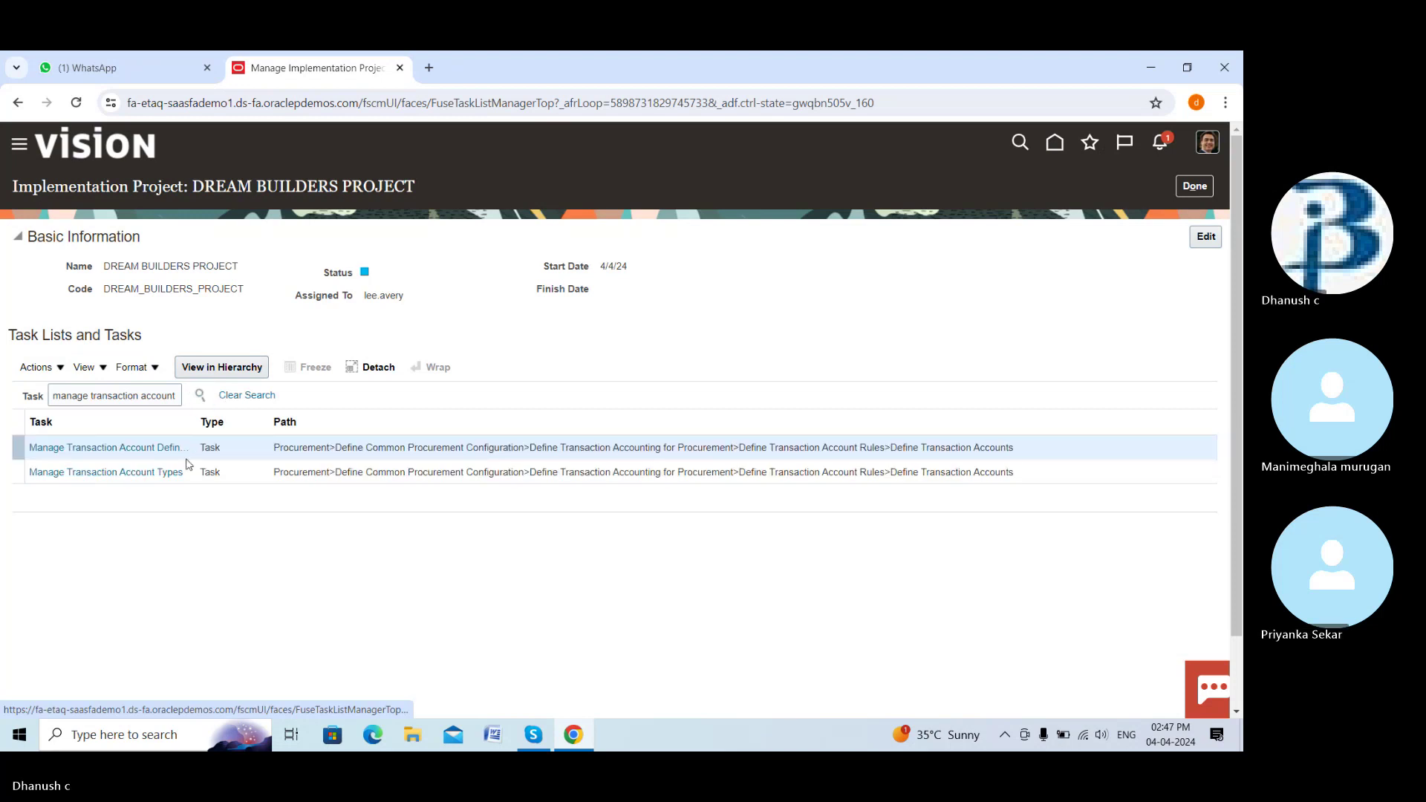
left_click(147, 448)
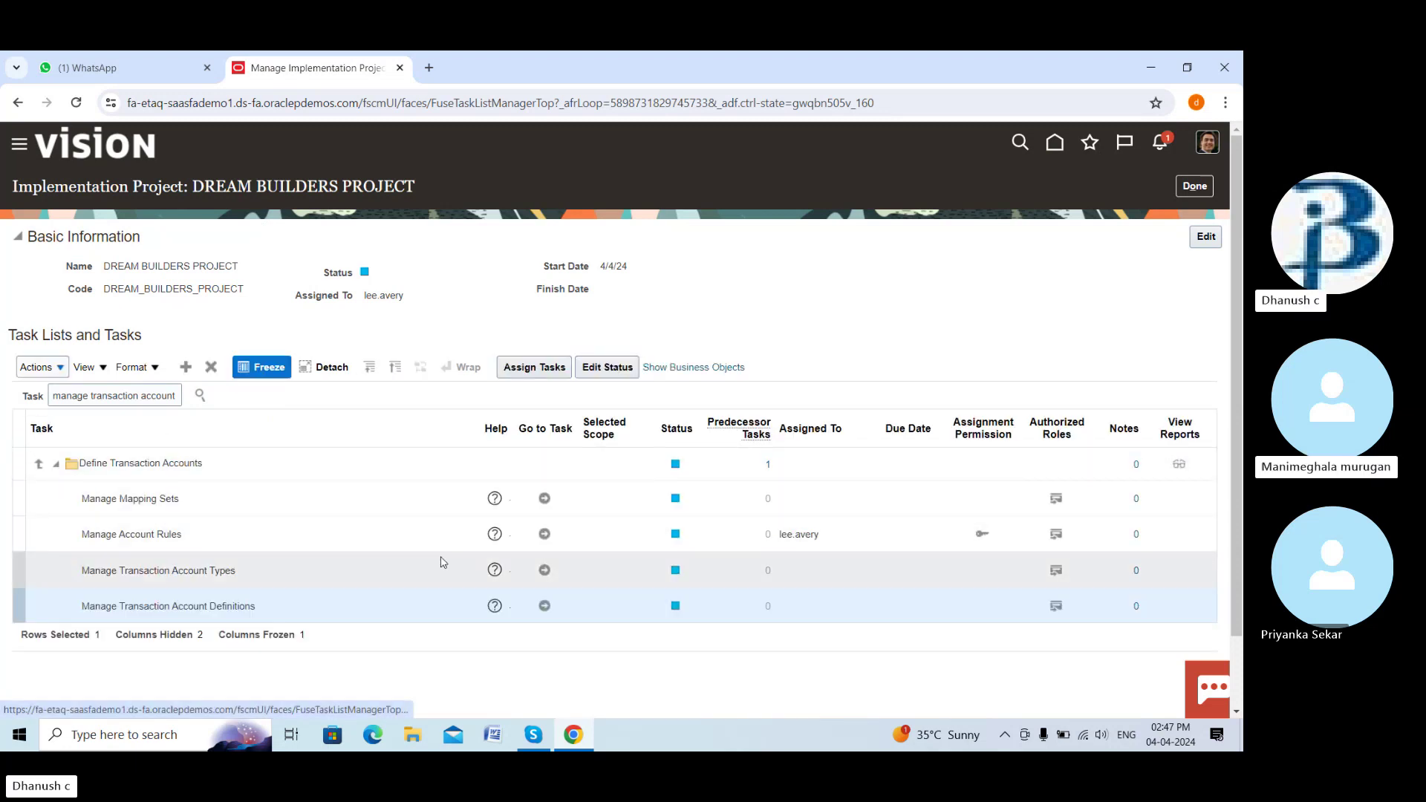
Create a transaction account definition named 'Dream po tab' with short name DREAM_PO_TAB
left_click(543, 604)
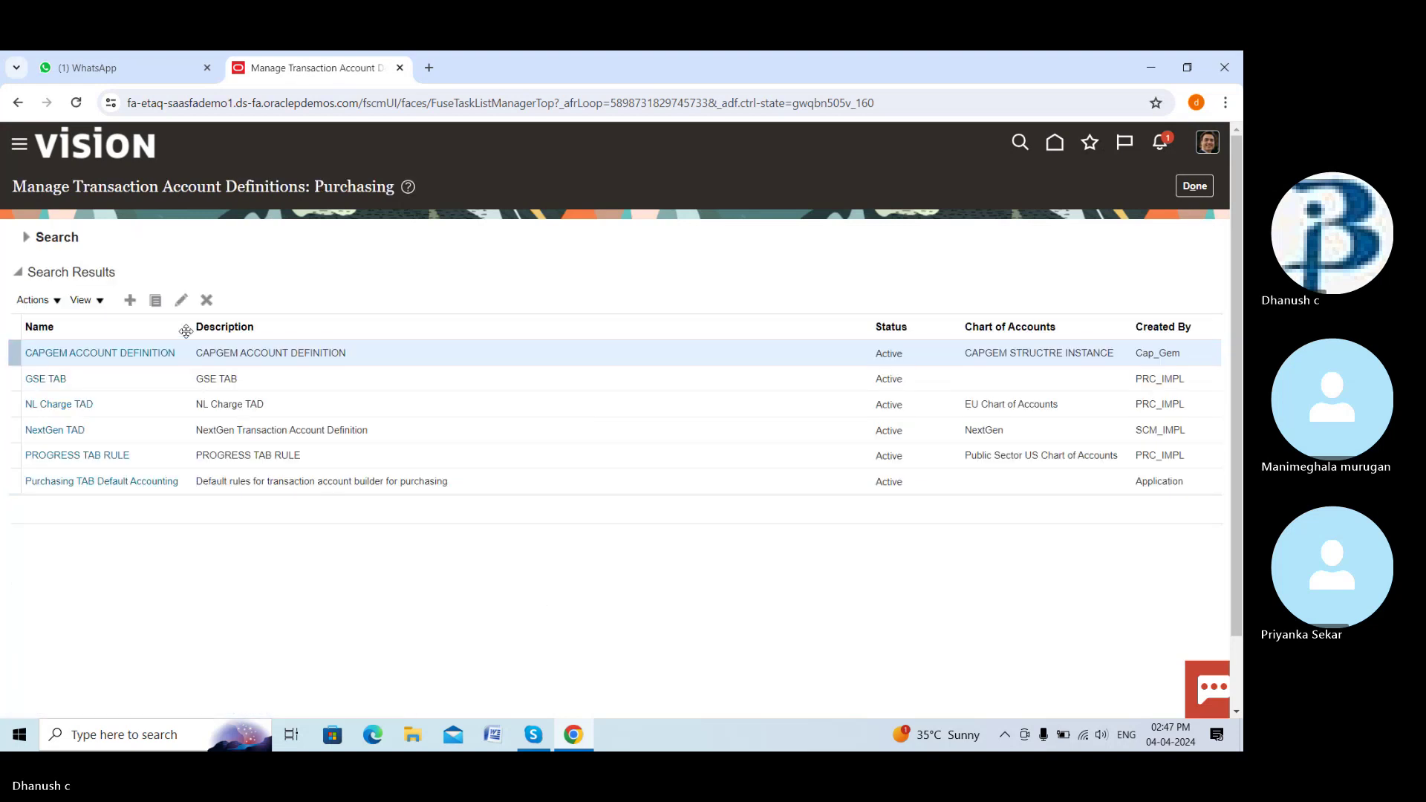
left_click(130, 301)
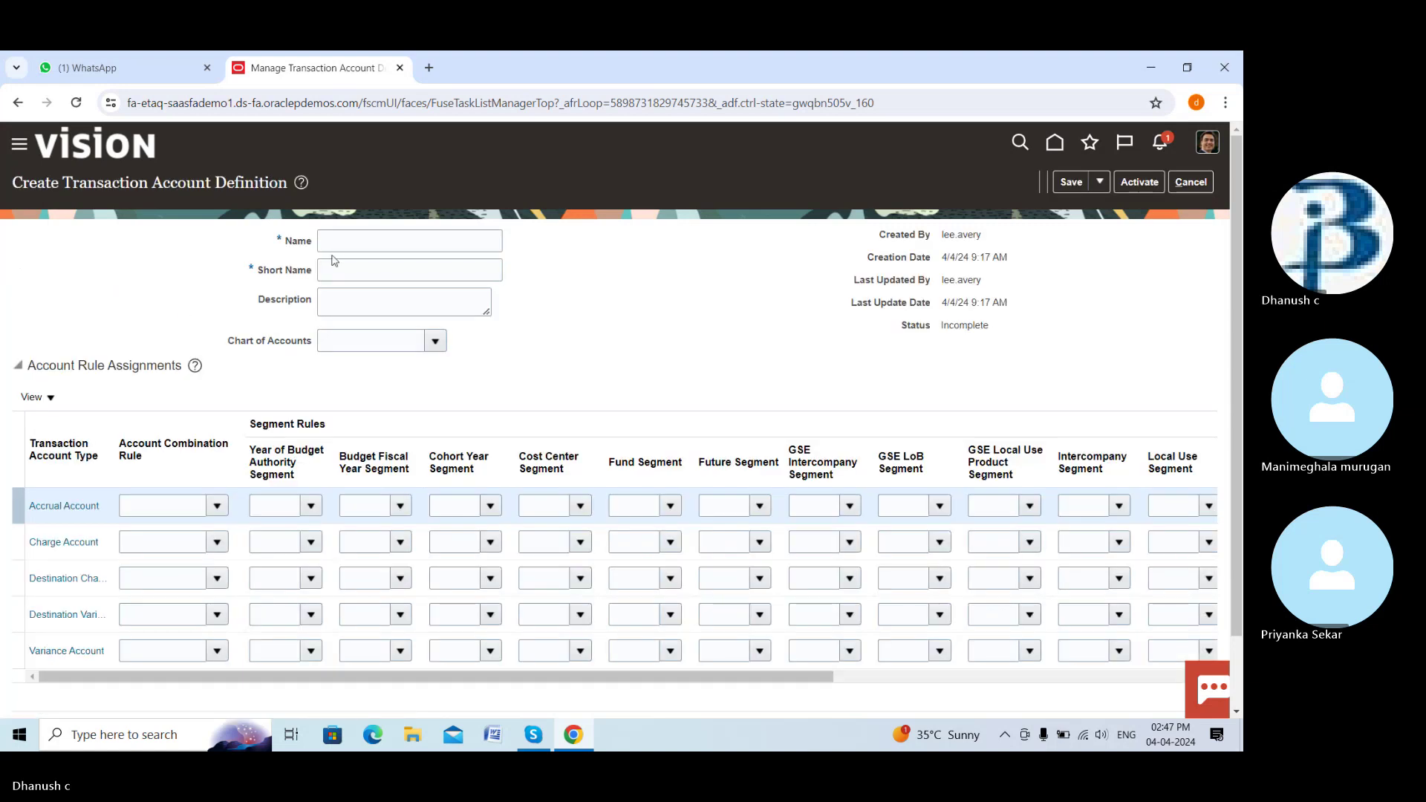
left_click(401, 239)
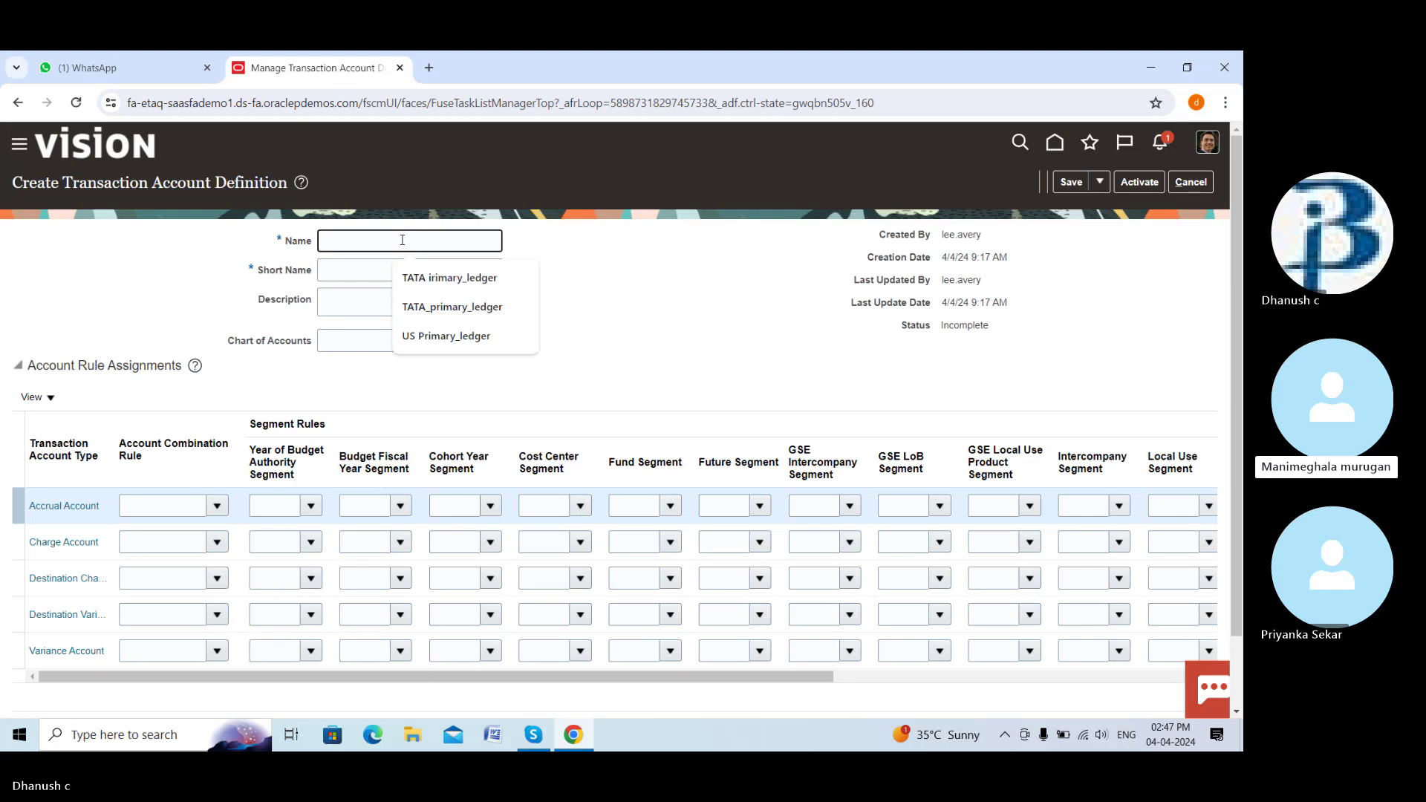
type("D")
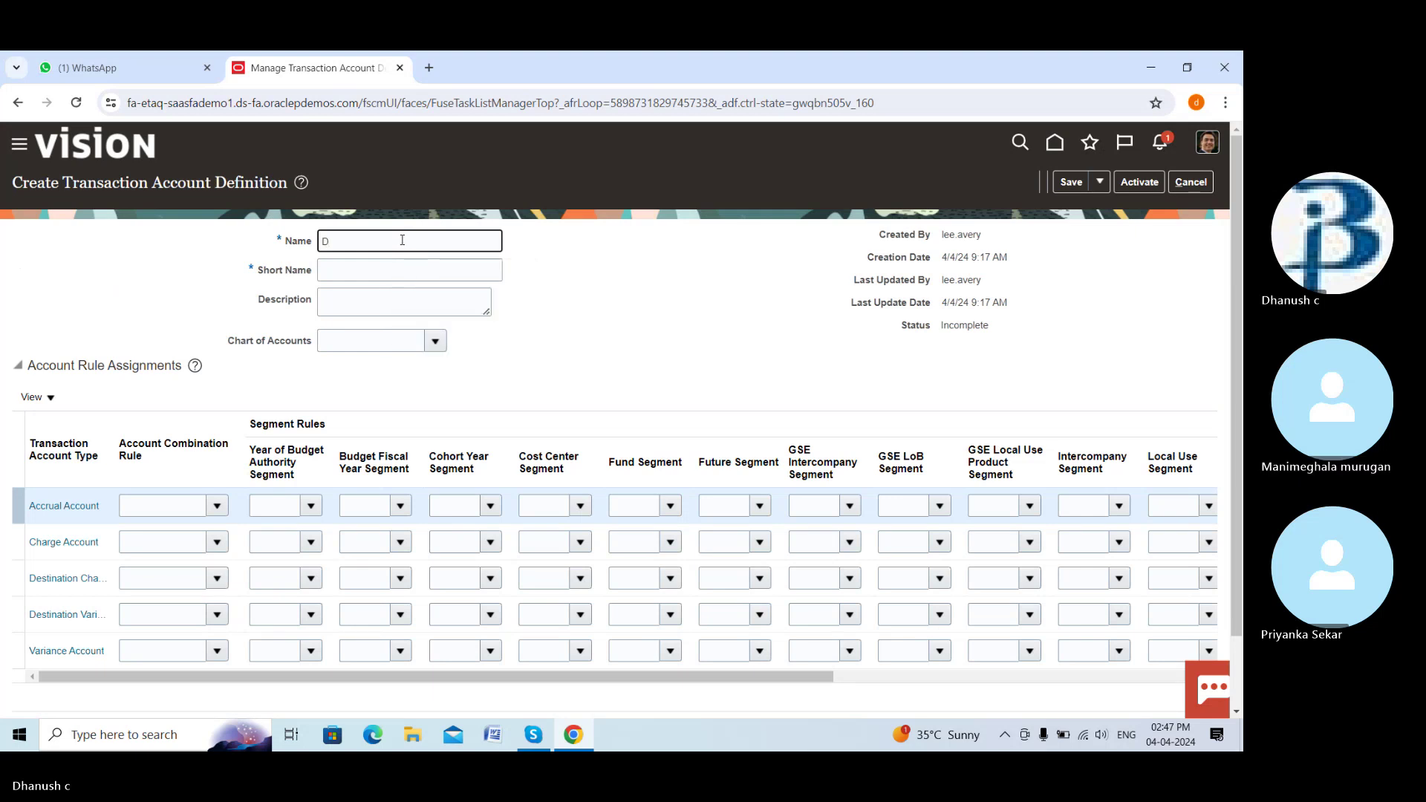
type("ream to")
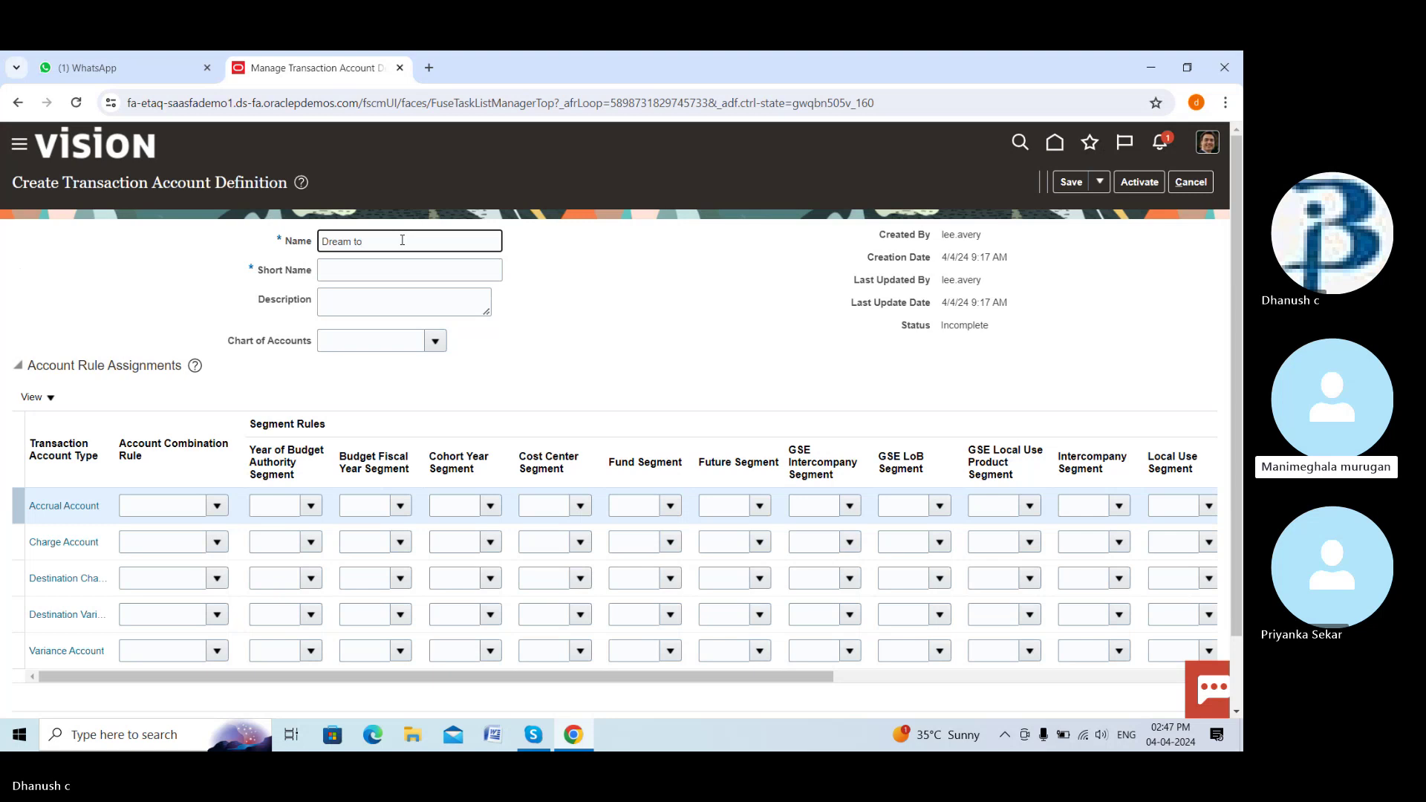
key("BackSpace")
key("BackSpace")
type("po tag")
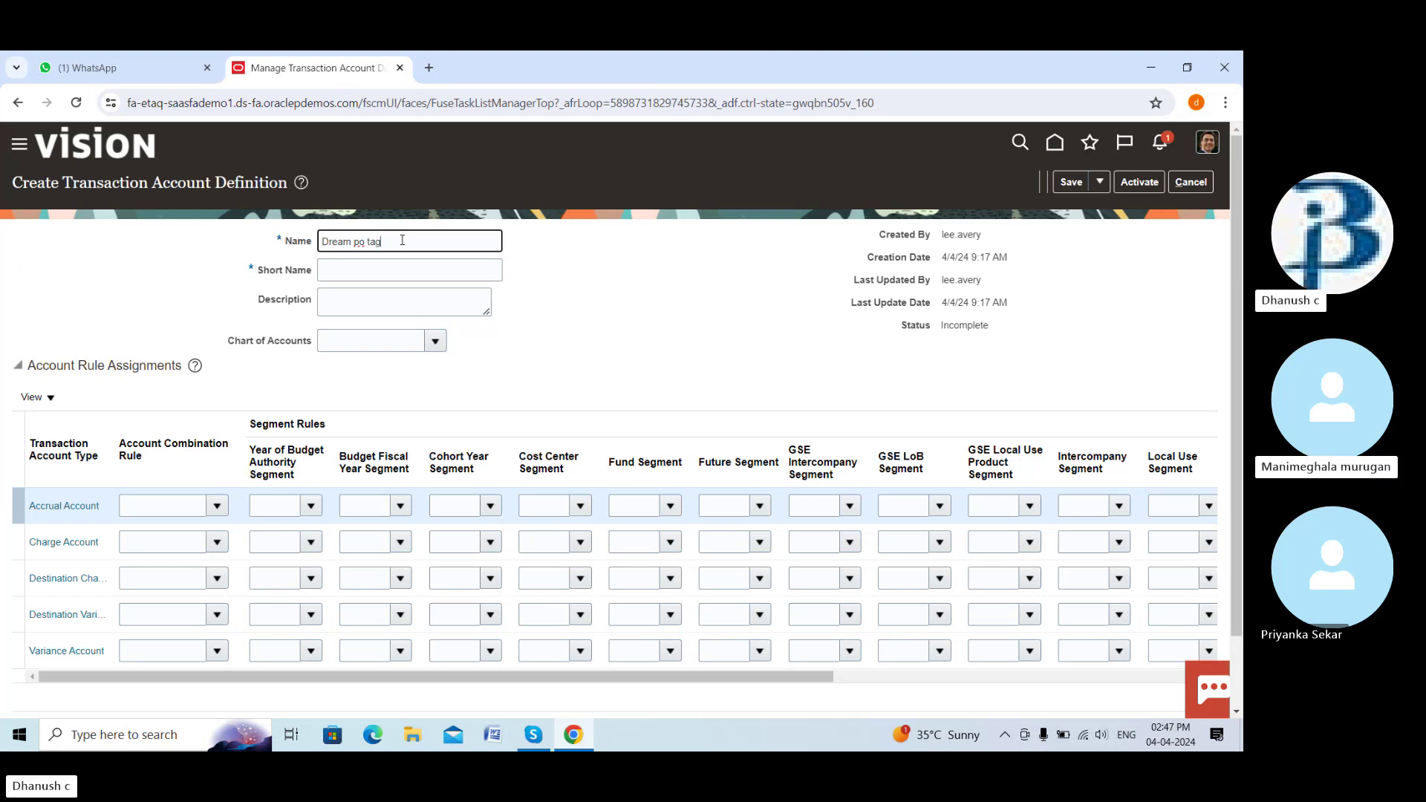
key("BackSpace")
type("b")
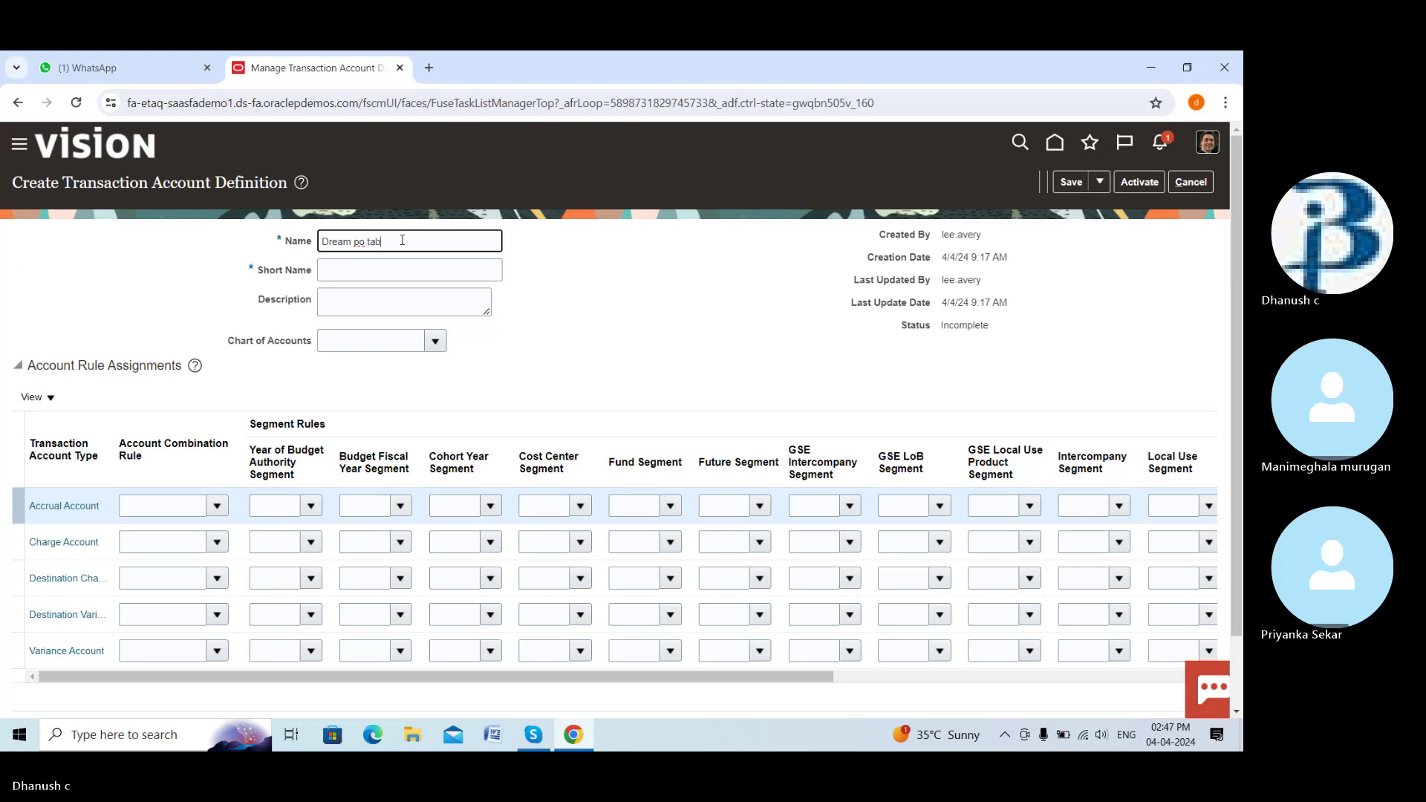
left_click(367, 269)
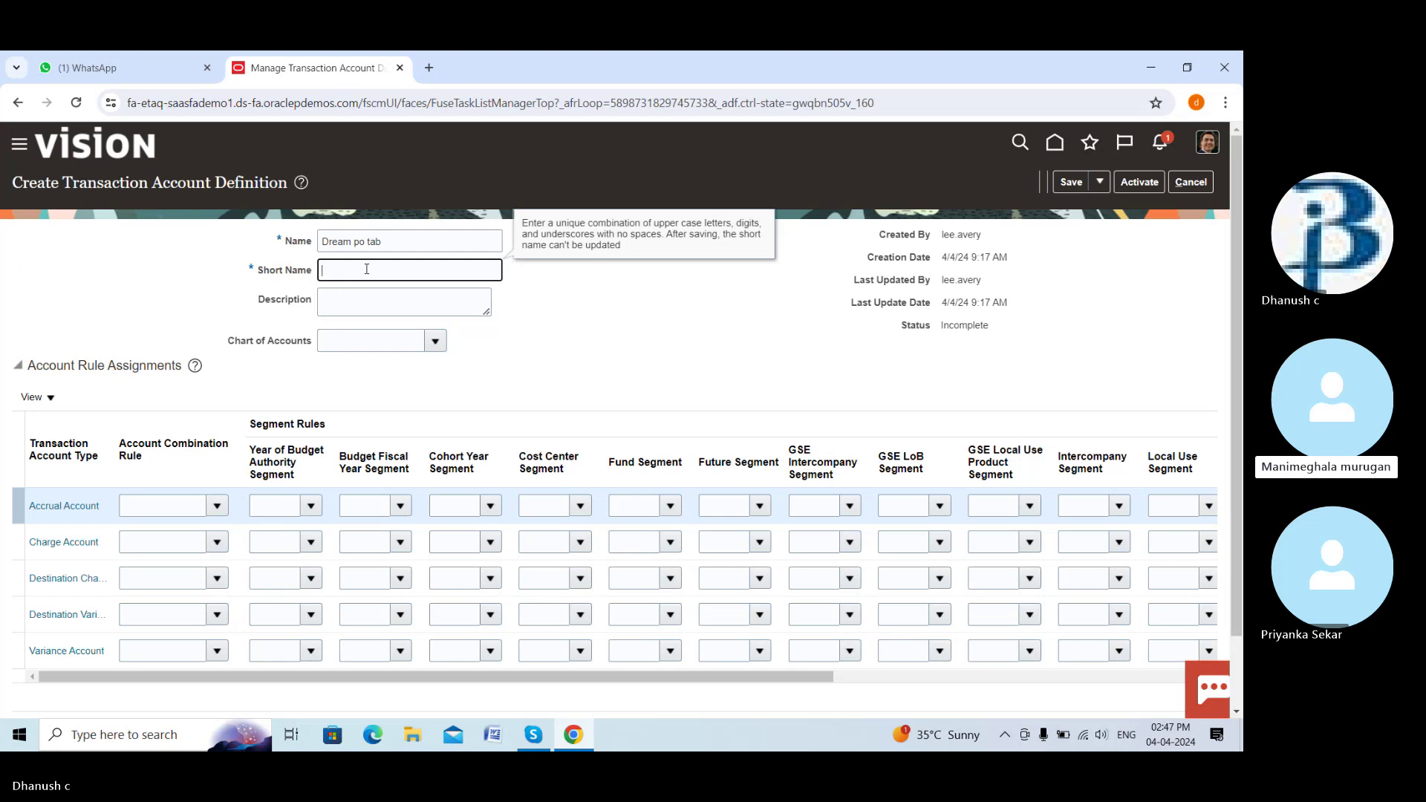
type("DREAM_PO_")
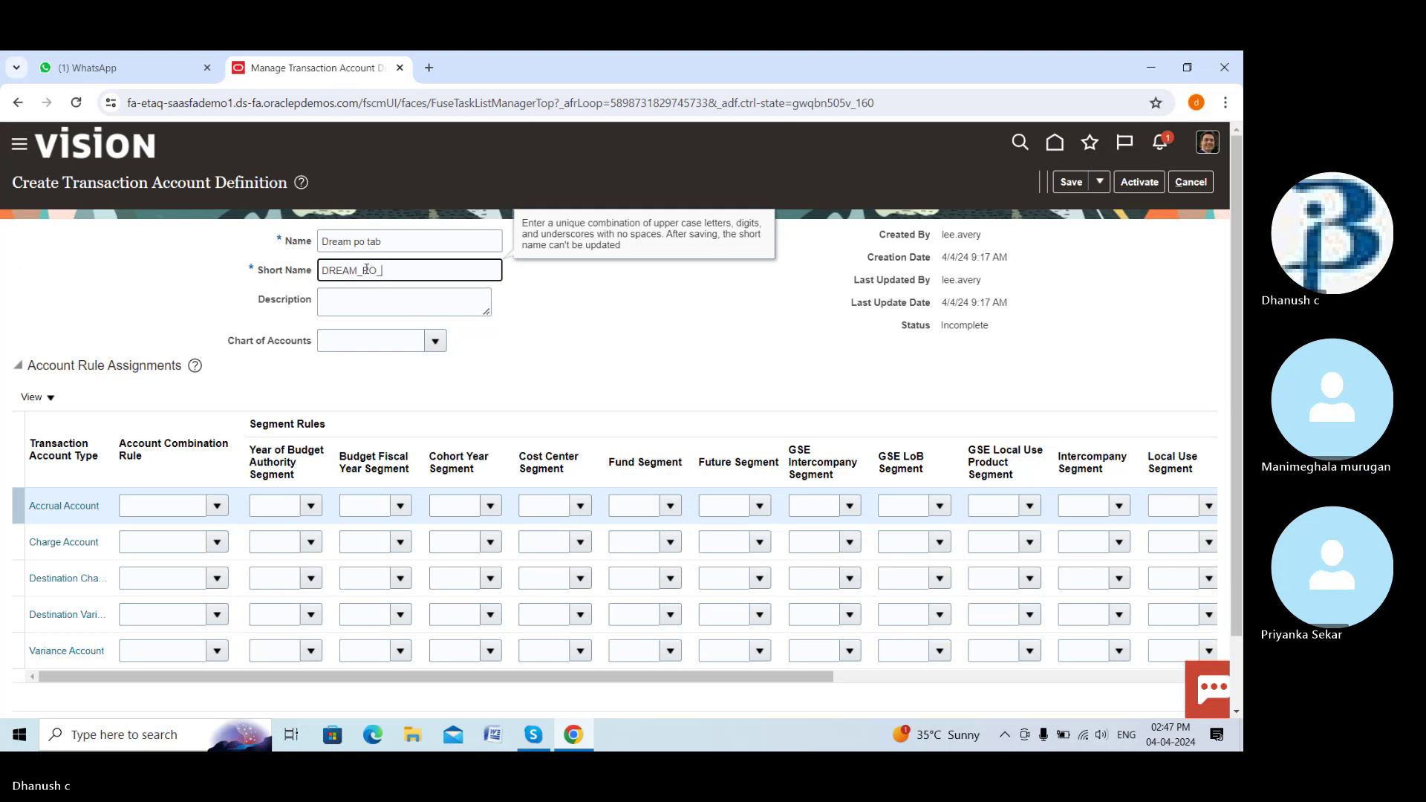
type("TAB")
left_click(381, 296)
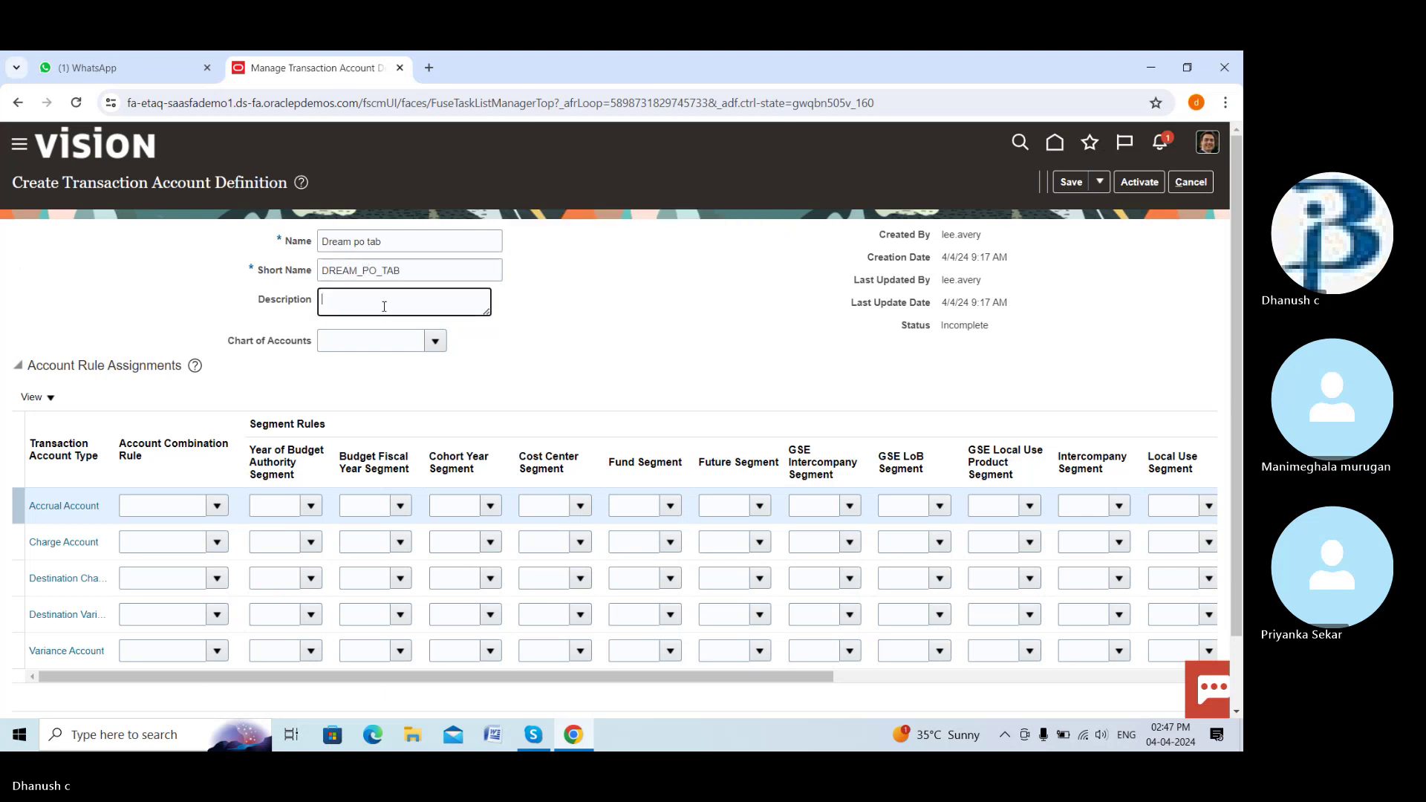
left_click(435, 341)
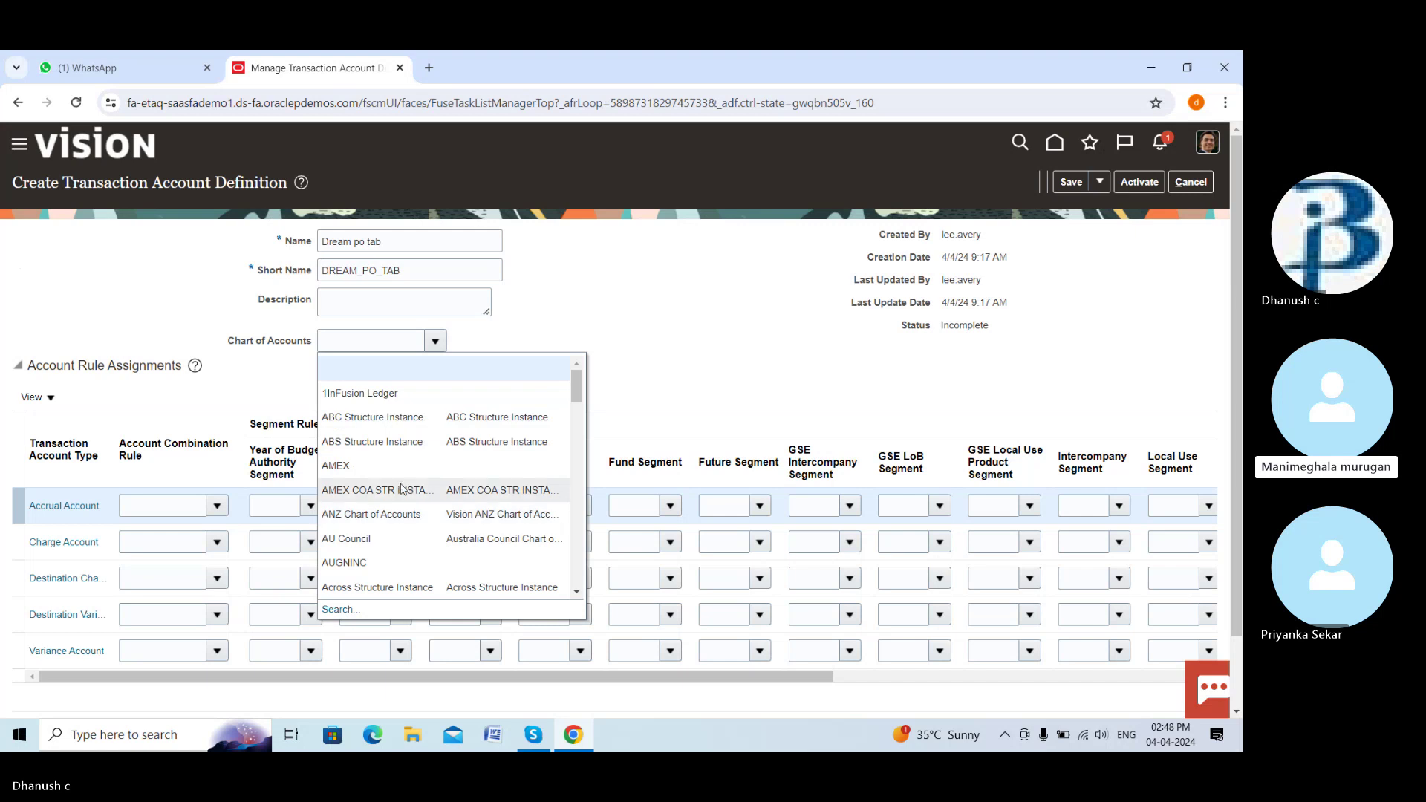
Assign the Dream accrual account and Dream charge account rules to Accrual and Charge Account
key("Escape")
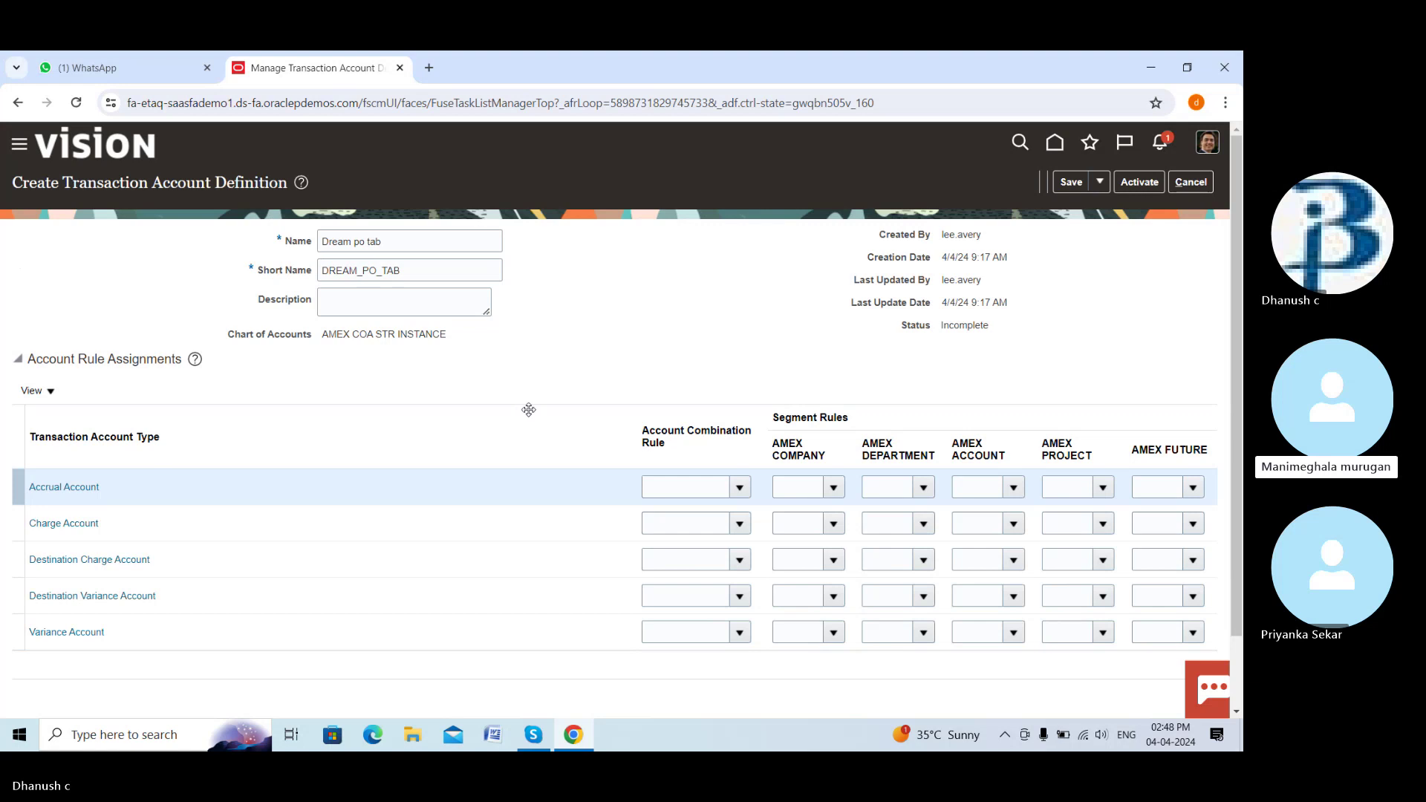
left_click(740, 488)
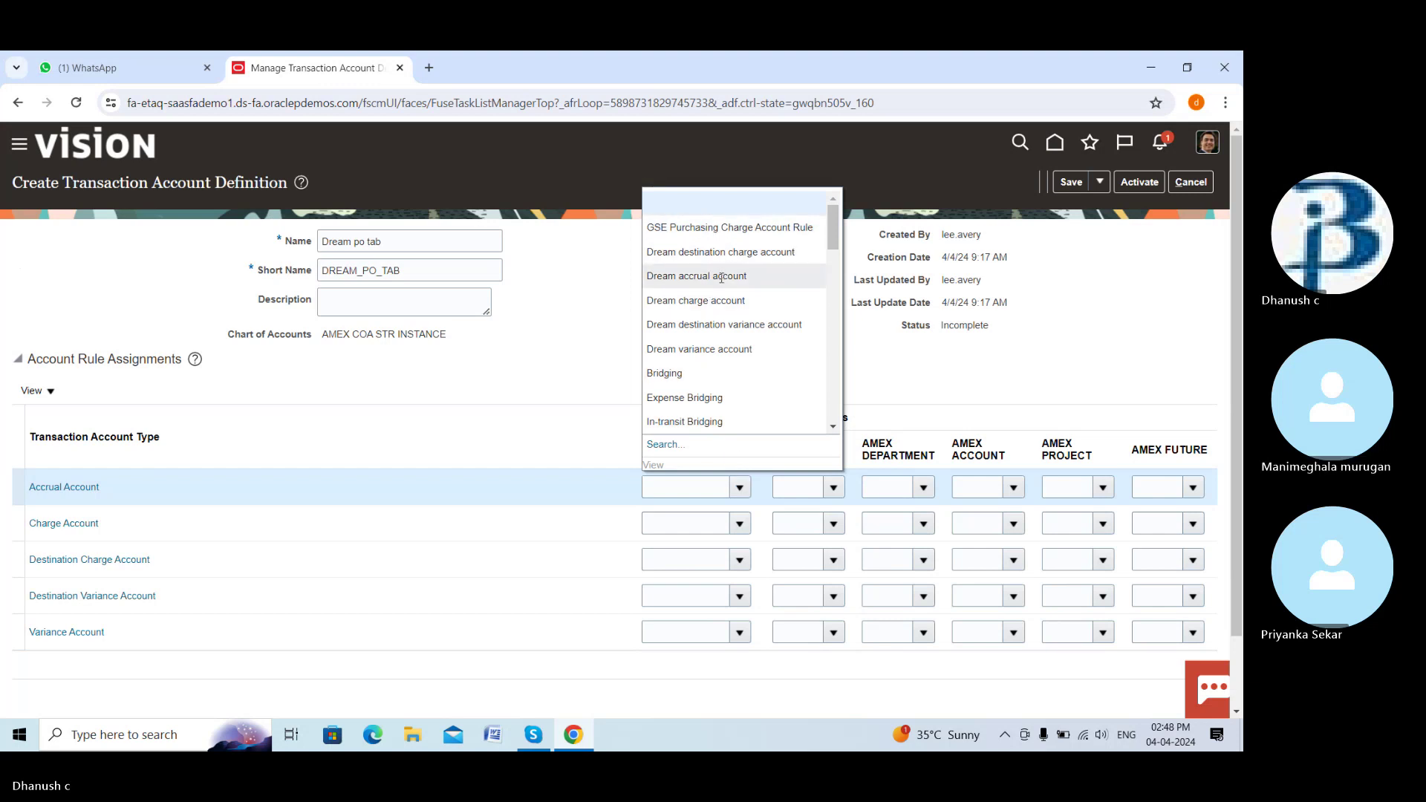
left_click(720, 276)
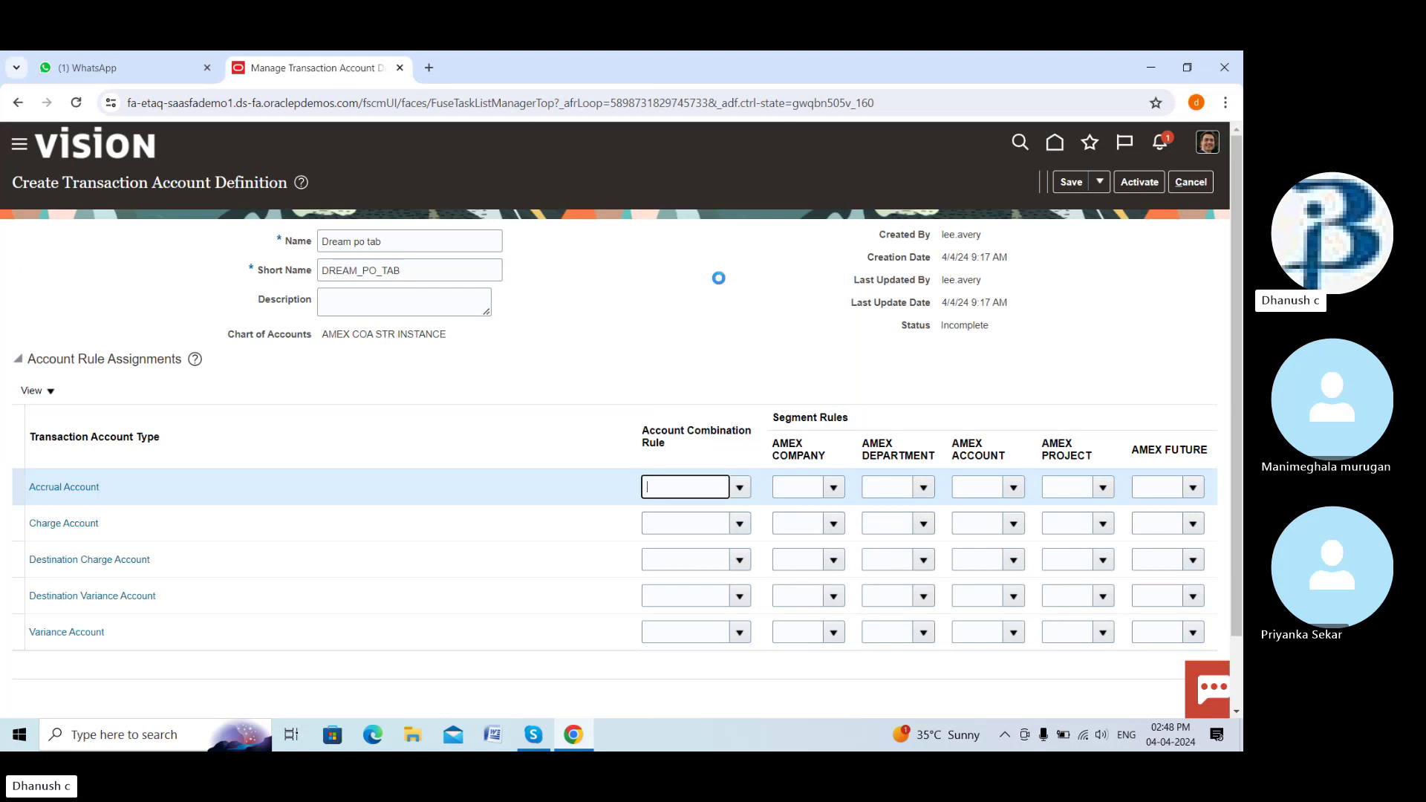
left_click(822, 482)
left_click(756, 394)
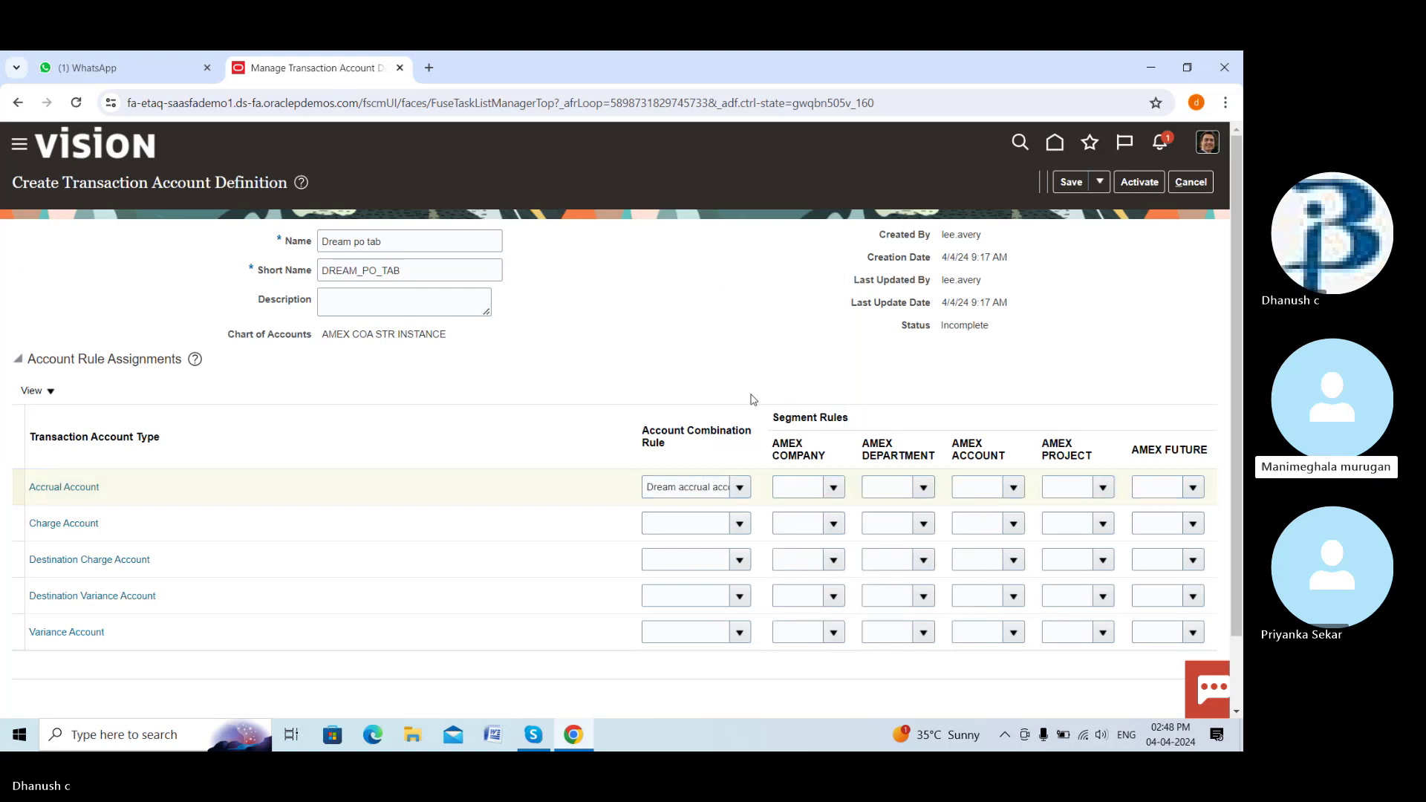
left_click(740, 524)
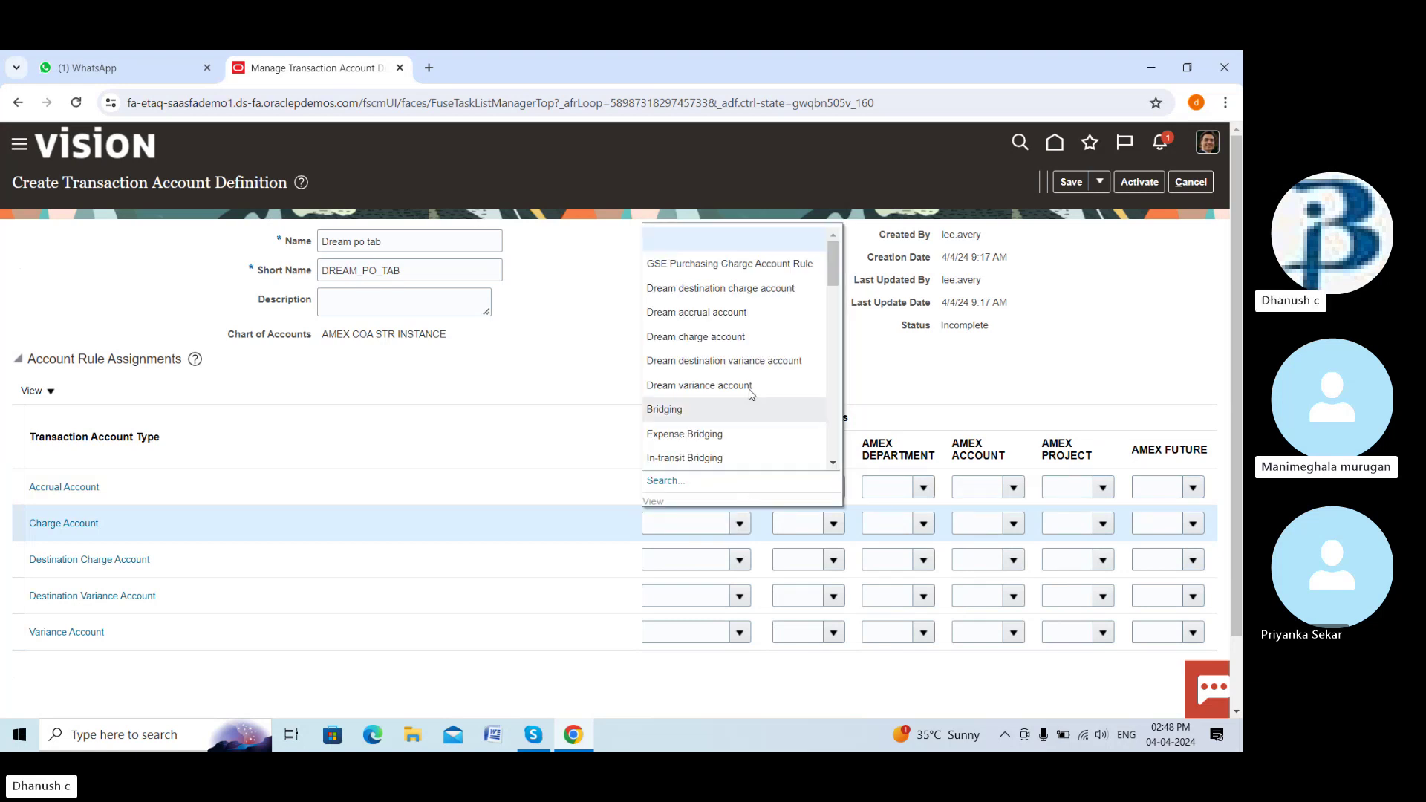
left_click(737, 345)
Assign Dream destination charge, Dream destination variance and Dream variance account rules to their rows
left_click(739, 559)
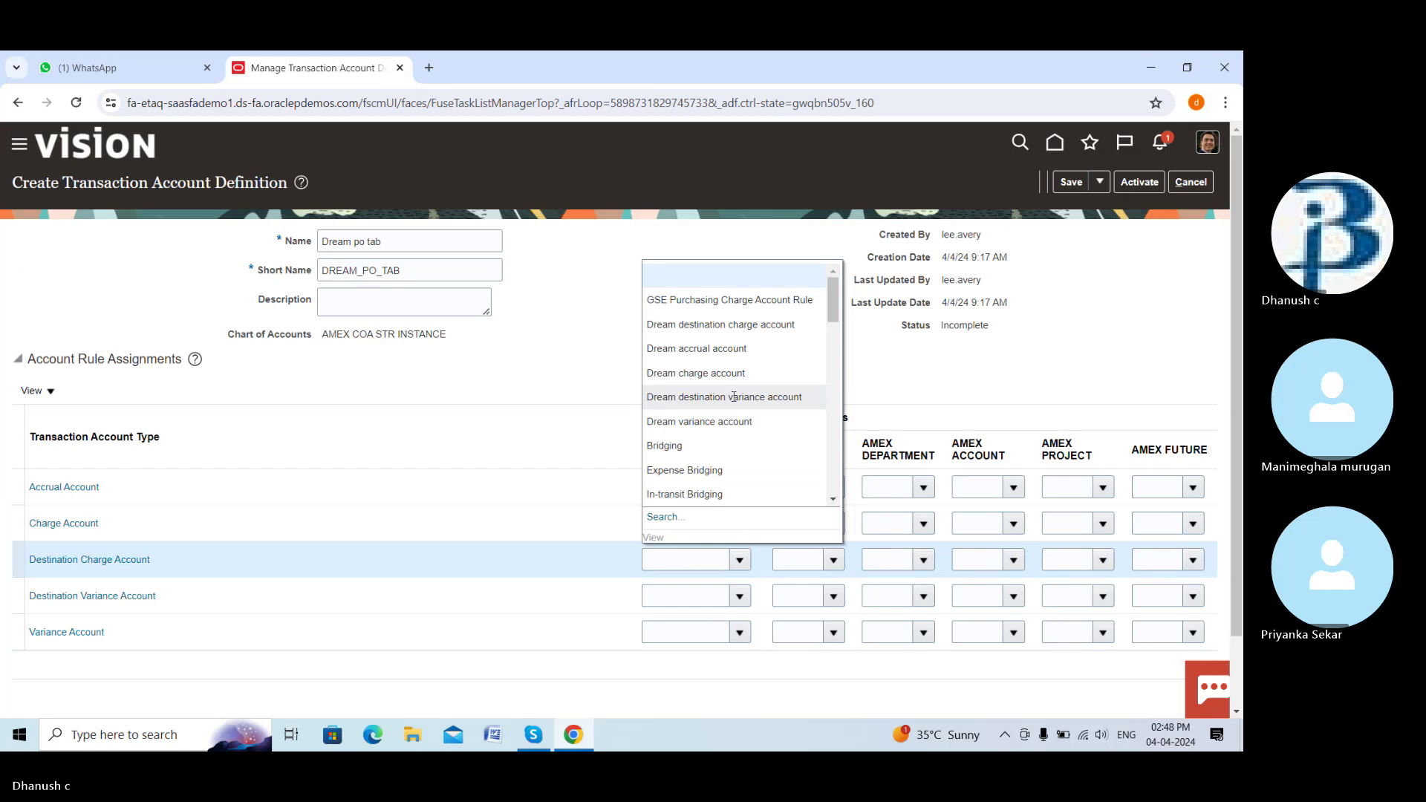
left_click(743, 325)
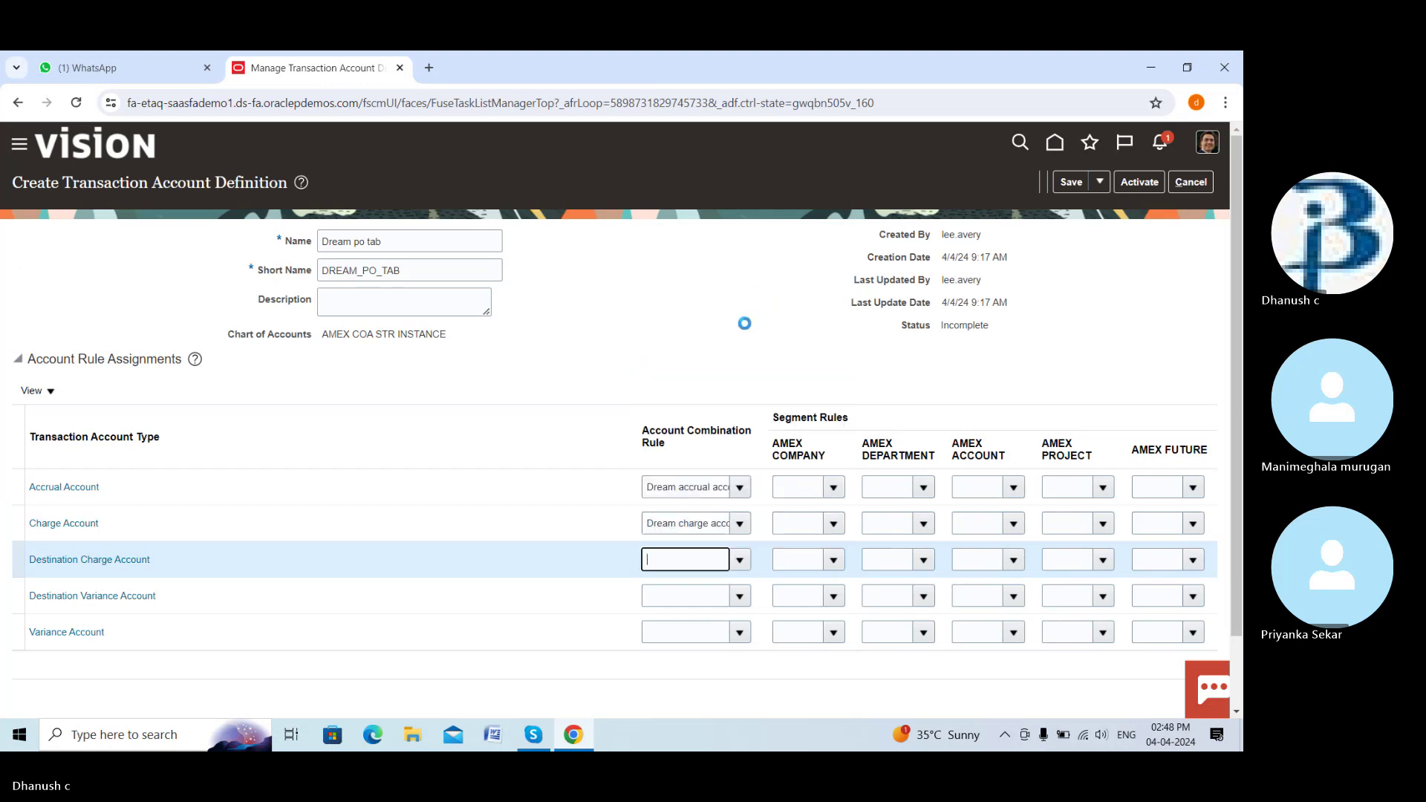
left_click(742, 601)
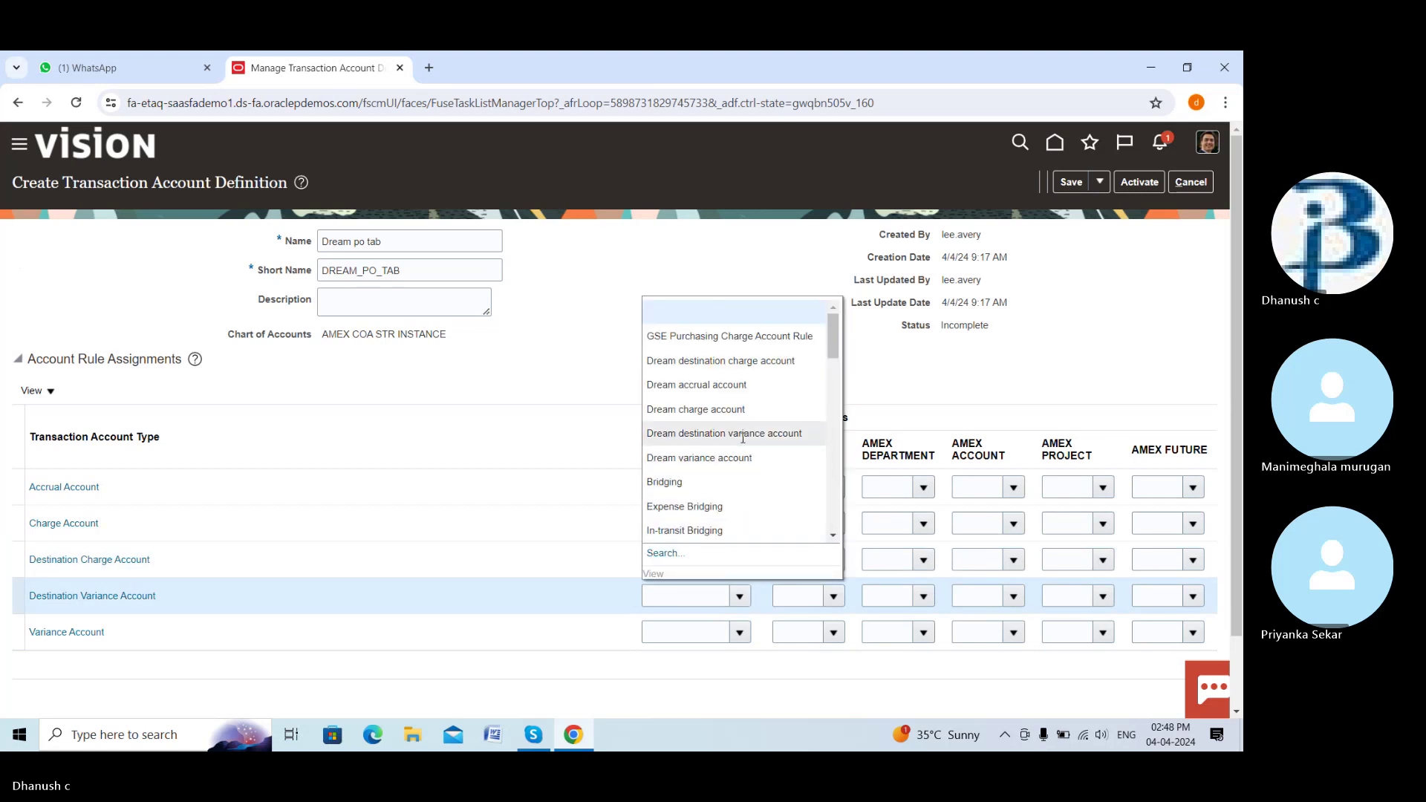
left_click(742, 436)
left_click(742, 632)
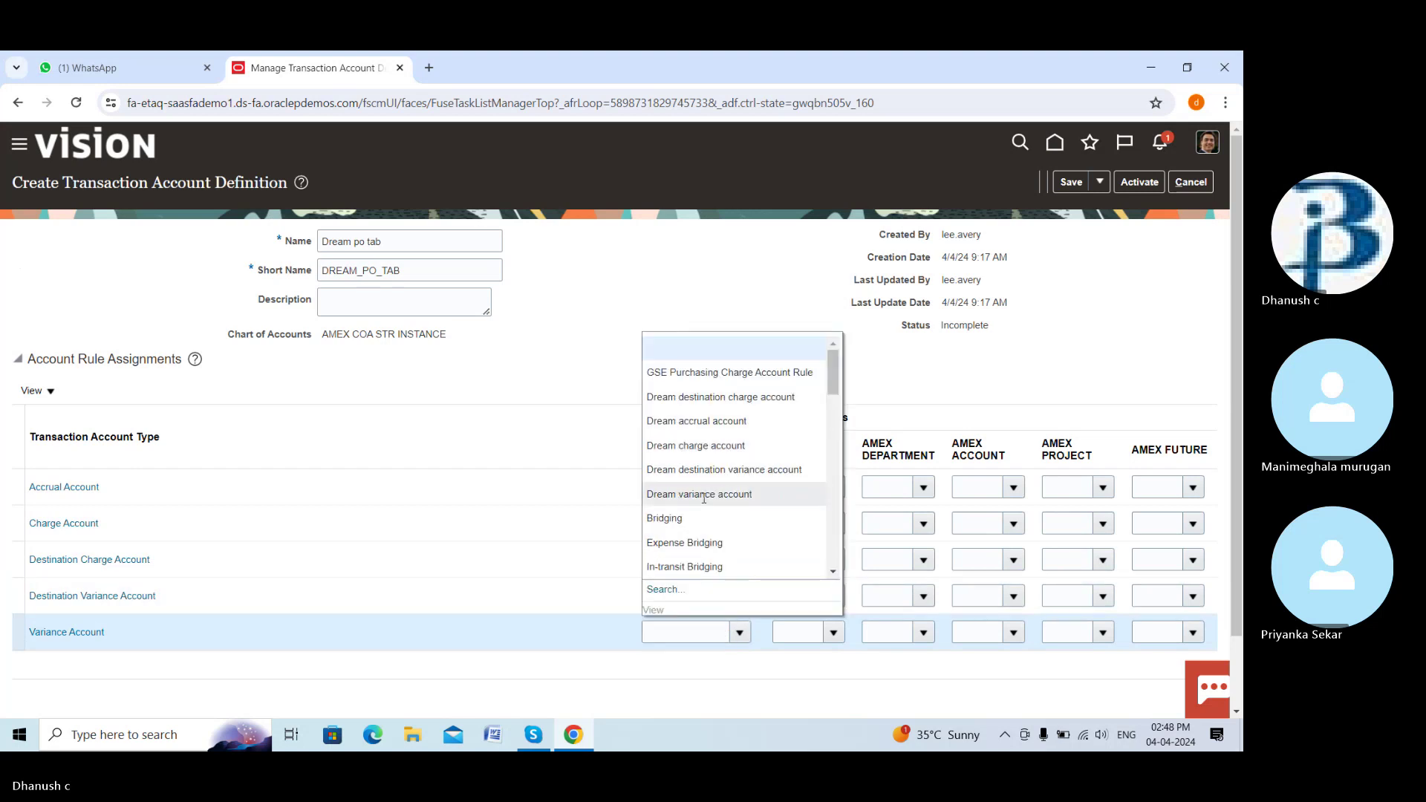
left_click(704, 495)
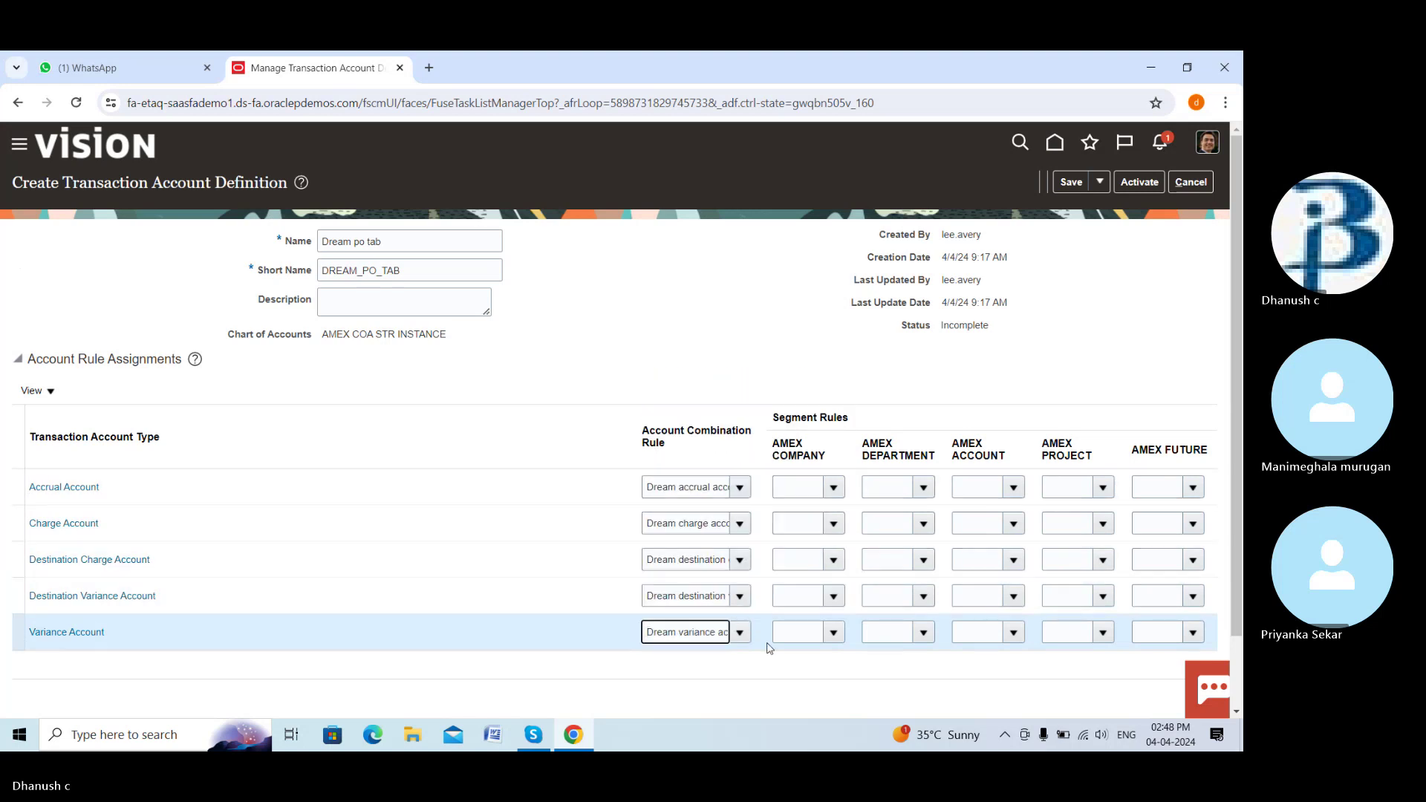
scroll(825, 668, "down", 1)
scroll(825, 667, "up", 1)
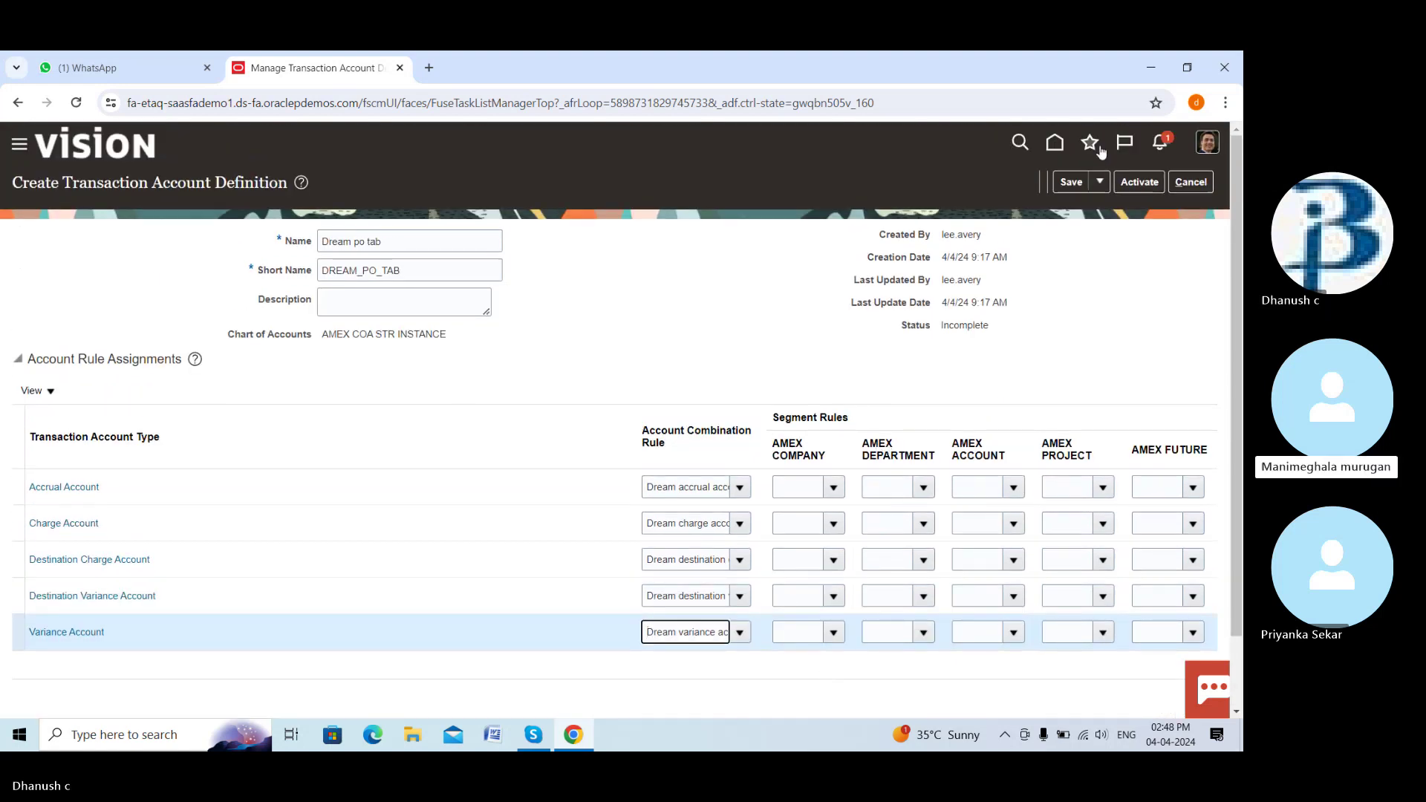
Activate Dream po tab, acknowledge the confirmation, and finish back on the project task list
left_click(1138, 182)
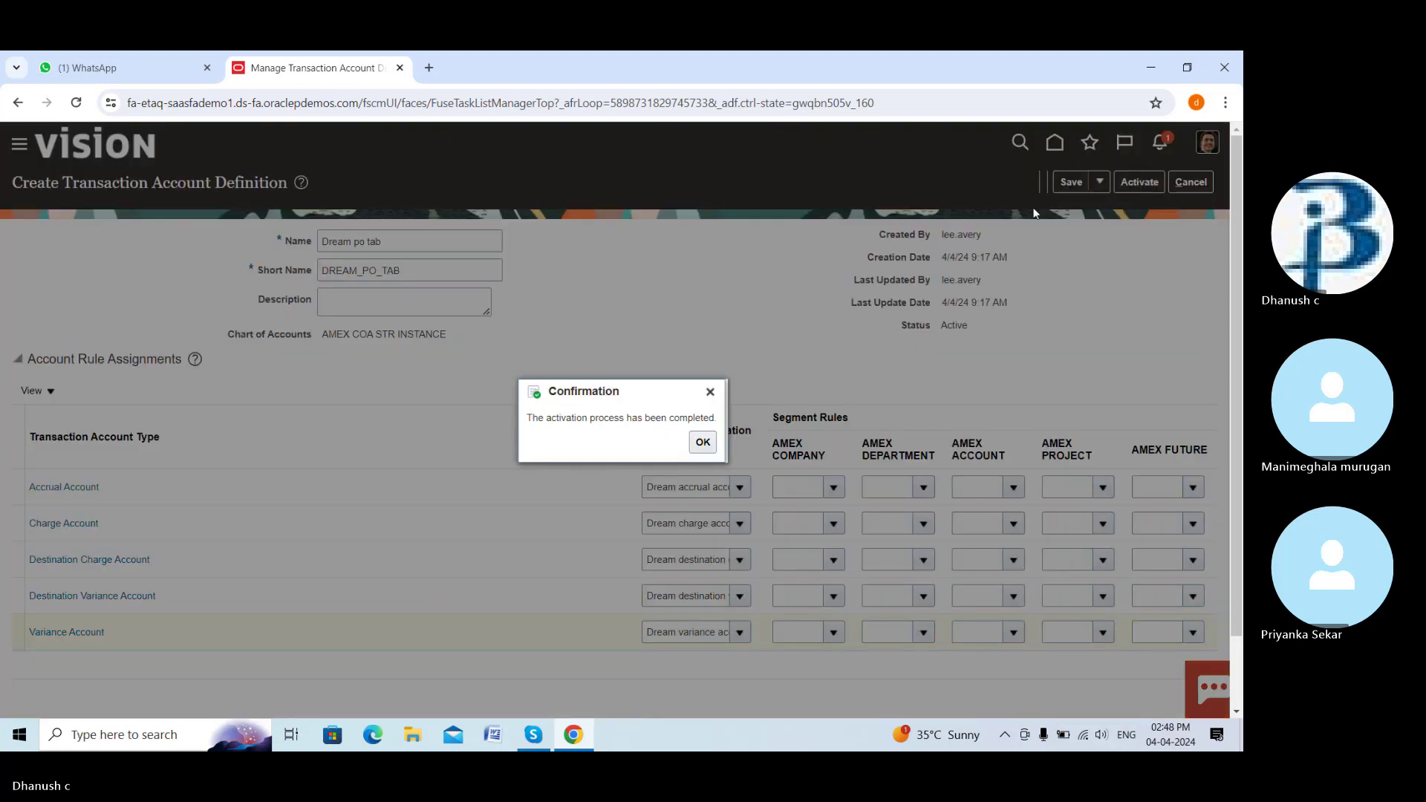
left_click(703, 443)
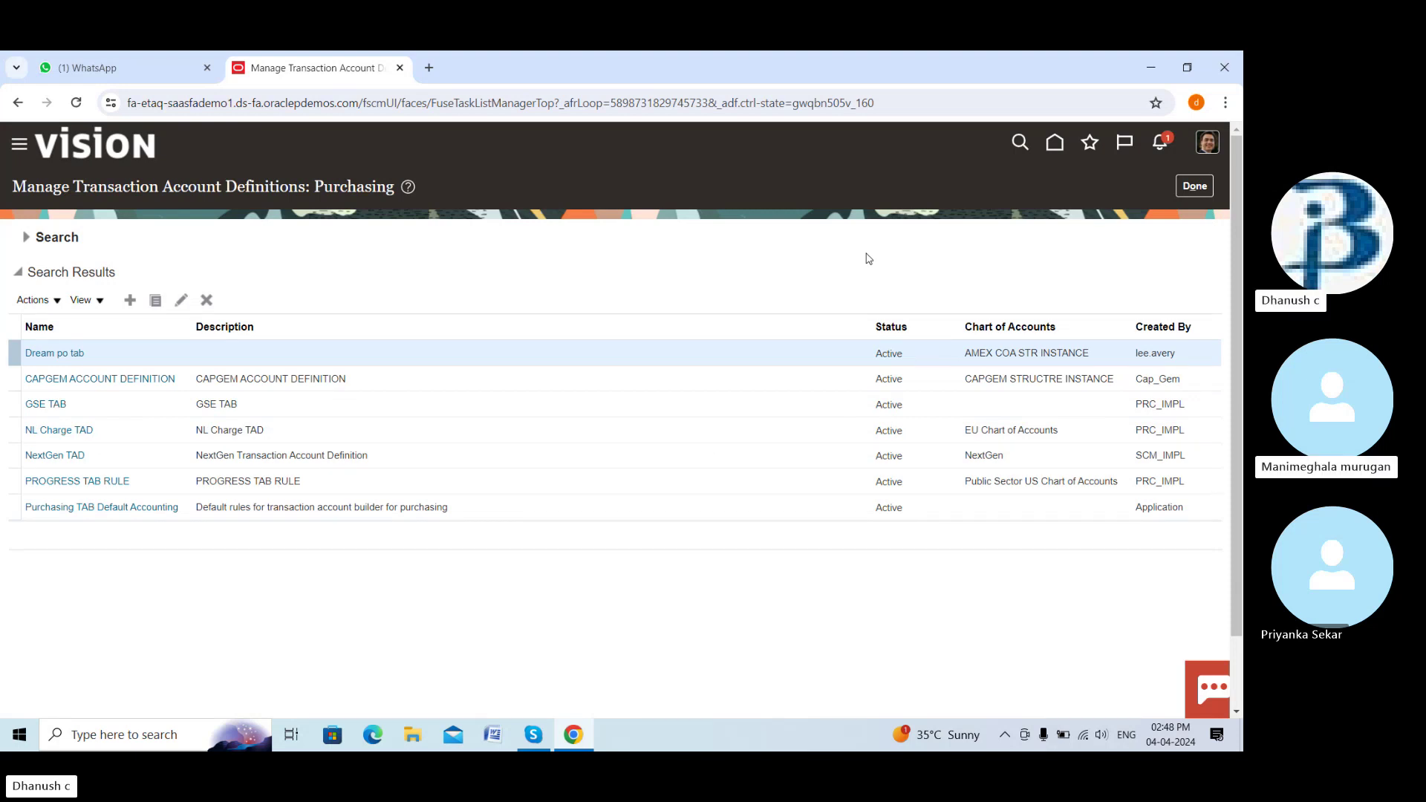
left_click(1187, 191)
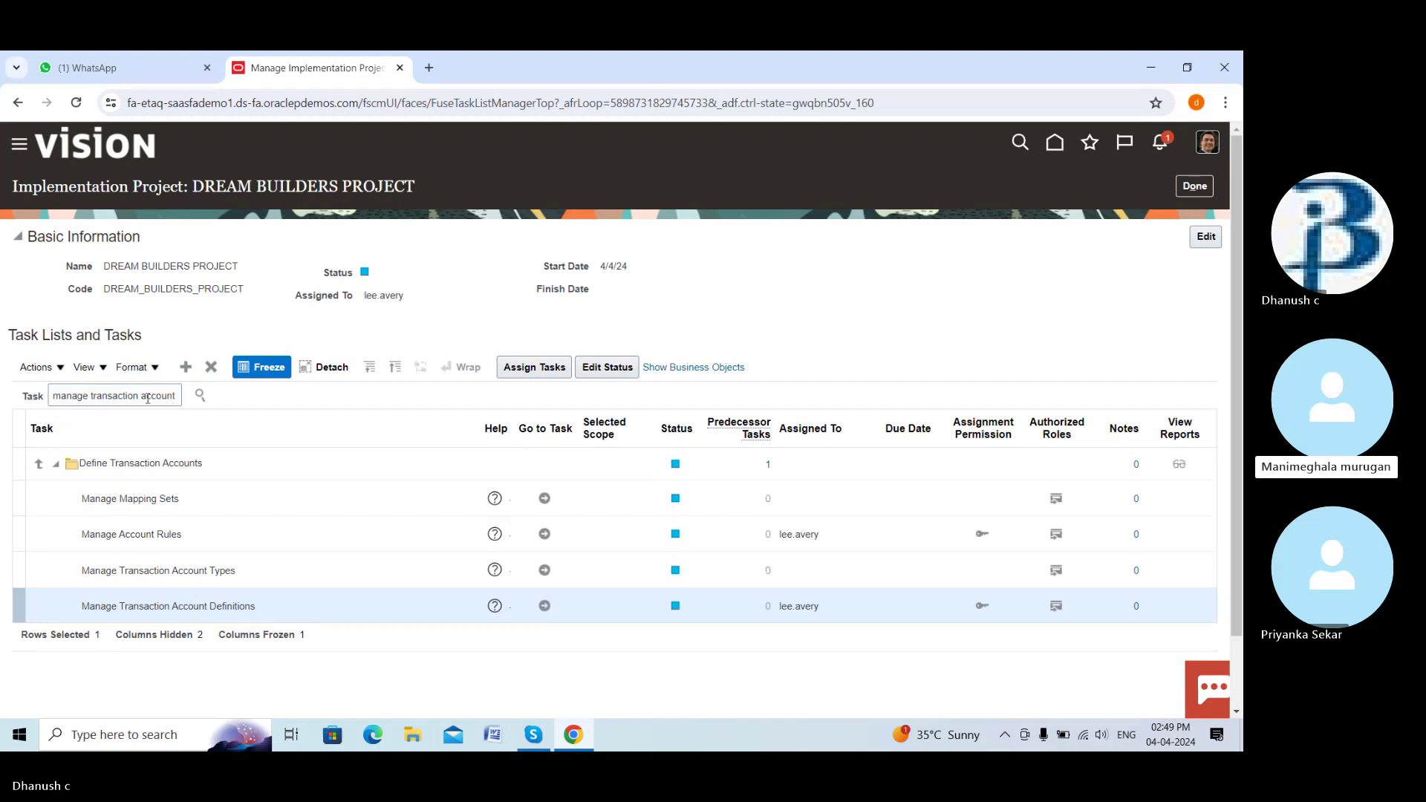
Search project tasks for 'subledger accounting a' and open Manage Subledger Accounting Options
left_click(176, 394)
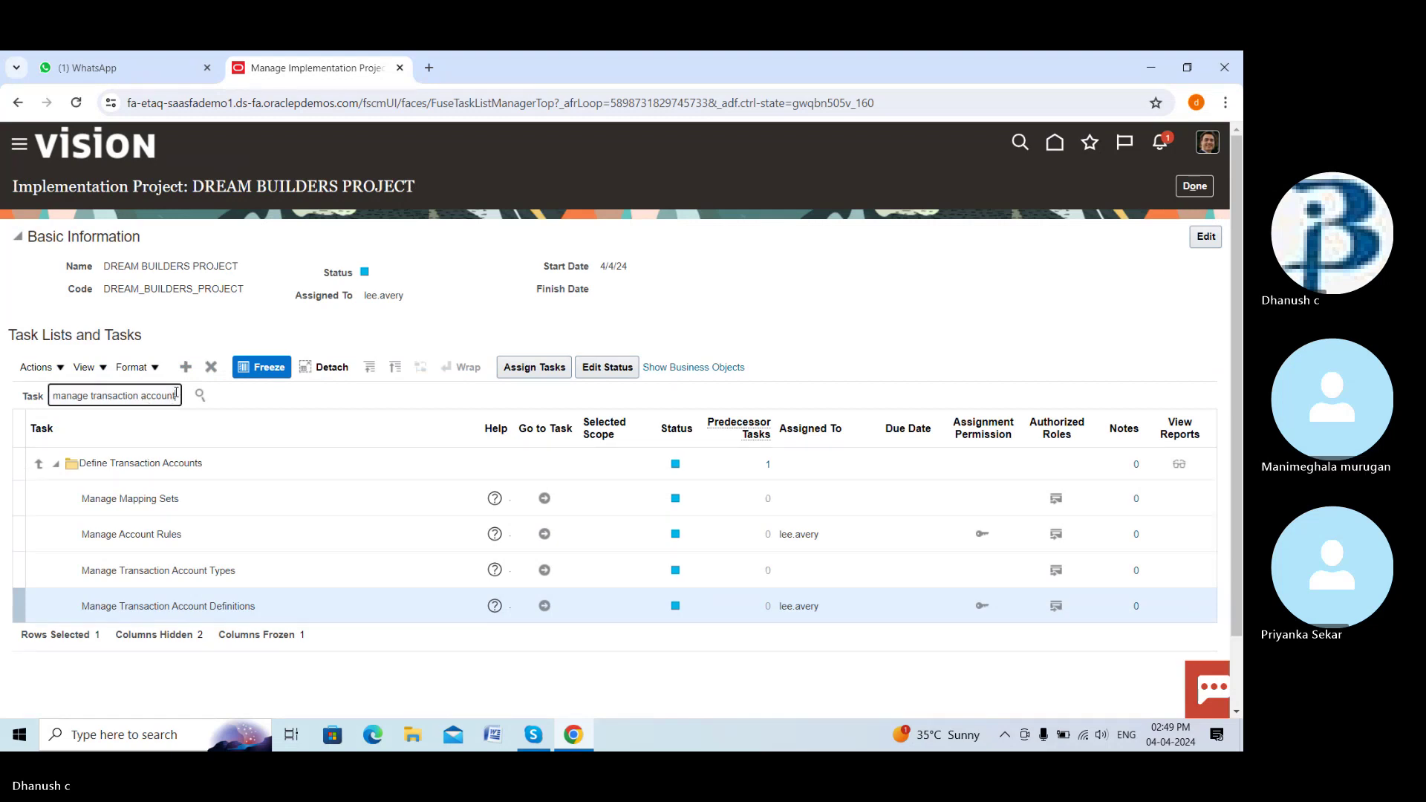
key("BackSpace")
key("BackSpace")
key("BackSpace")
key("BackSpace")
key("BackSpace")
key("BackSpace")
key("BackSpace")
key("BackSpace")
key("BackSpace")
key("BackSpace")
key("BackSpace")
key("BackSpace")
key("BackSpace")
key("BackSpace")
type("SUBLEDGER A")
key("BackSpace")
key("BackSpace")
key("BackSpace")
key("BackSpace")
key("BackSpace")
key("BackSpace")
key("BackSpace")
key("BackSpace")
key("BackSpace")
key("BackSpace")
key("BackSpace")
key("BackSpace")
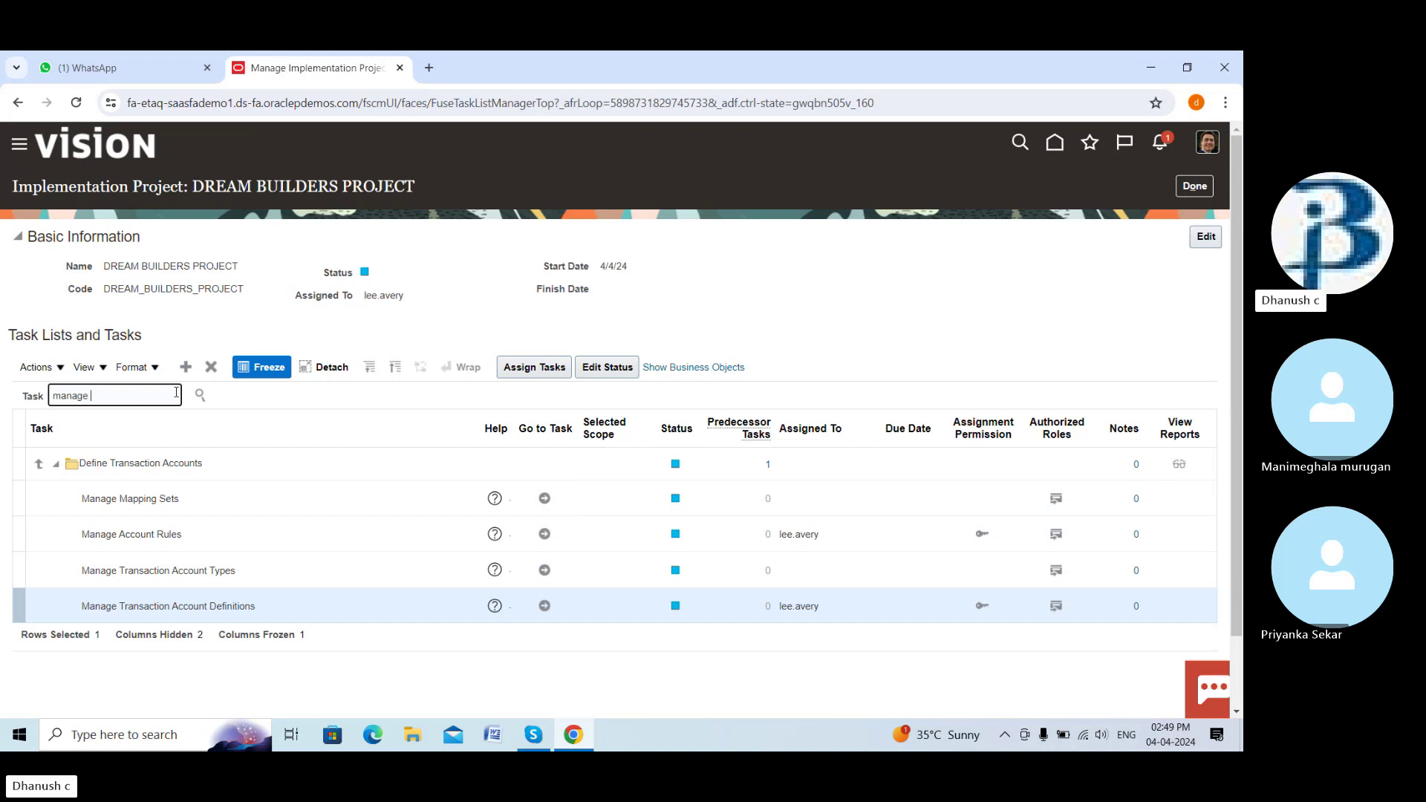
type("subledger")
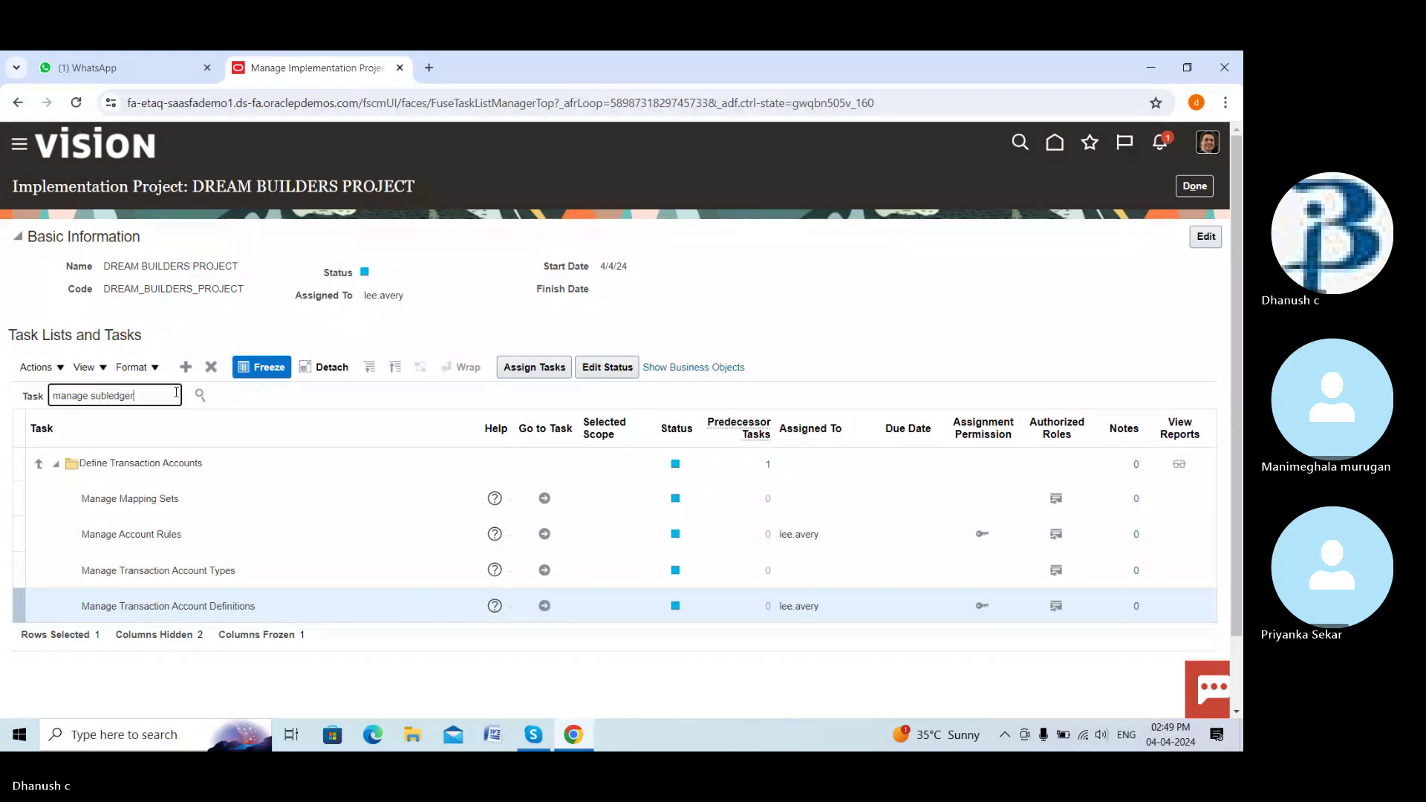
type(" accounting a")
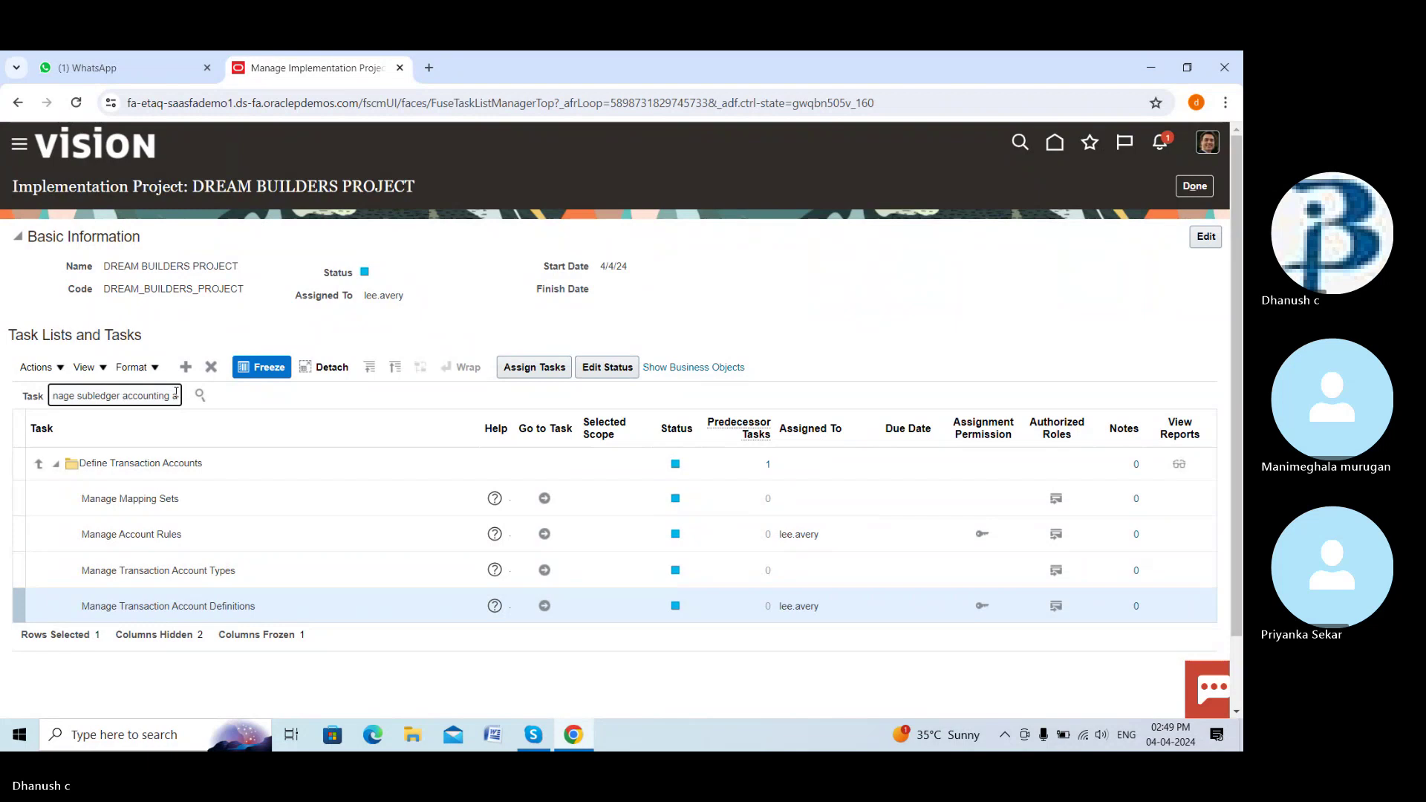
left_click(201, 395)
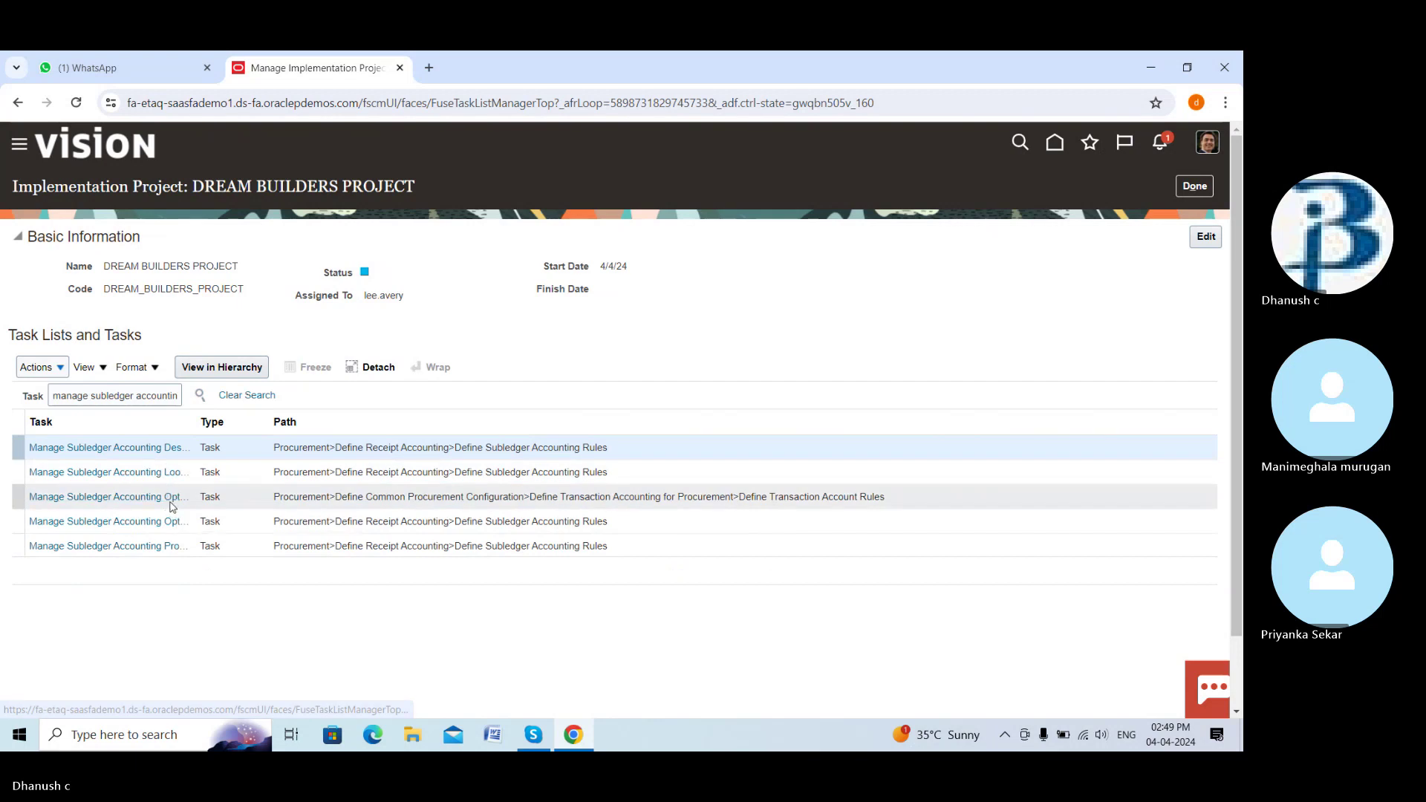
left_click(170, 497)
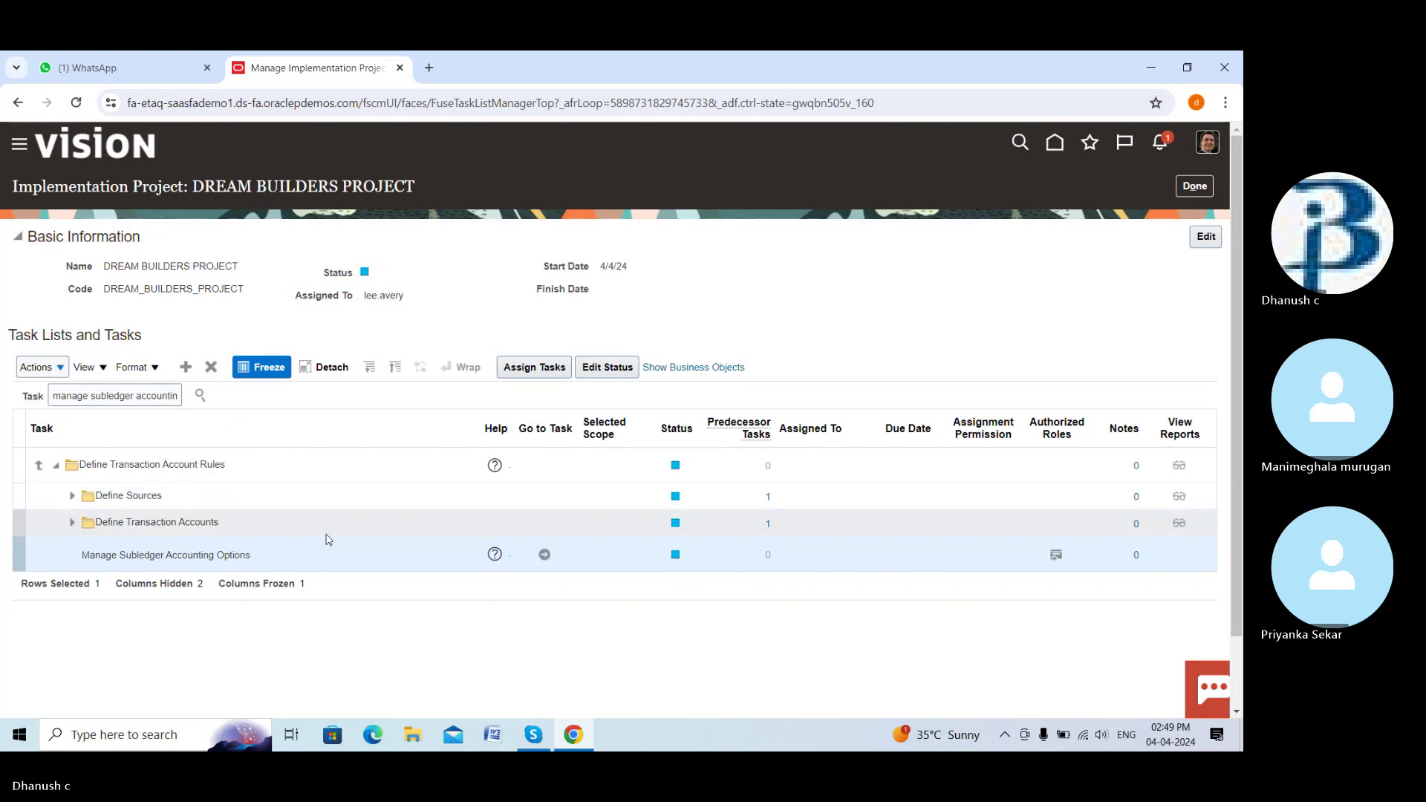
left_click(545, 555)
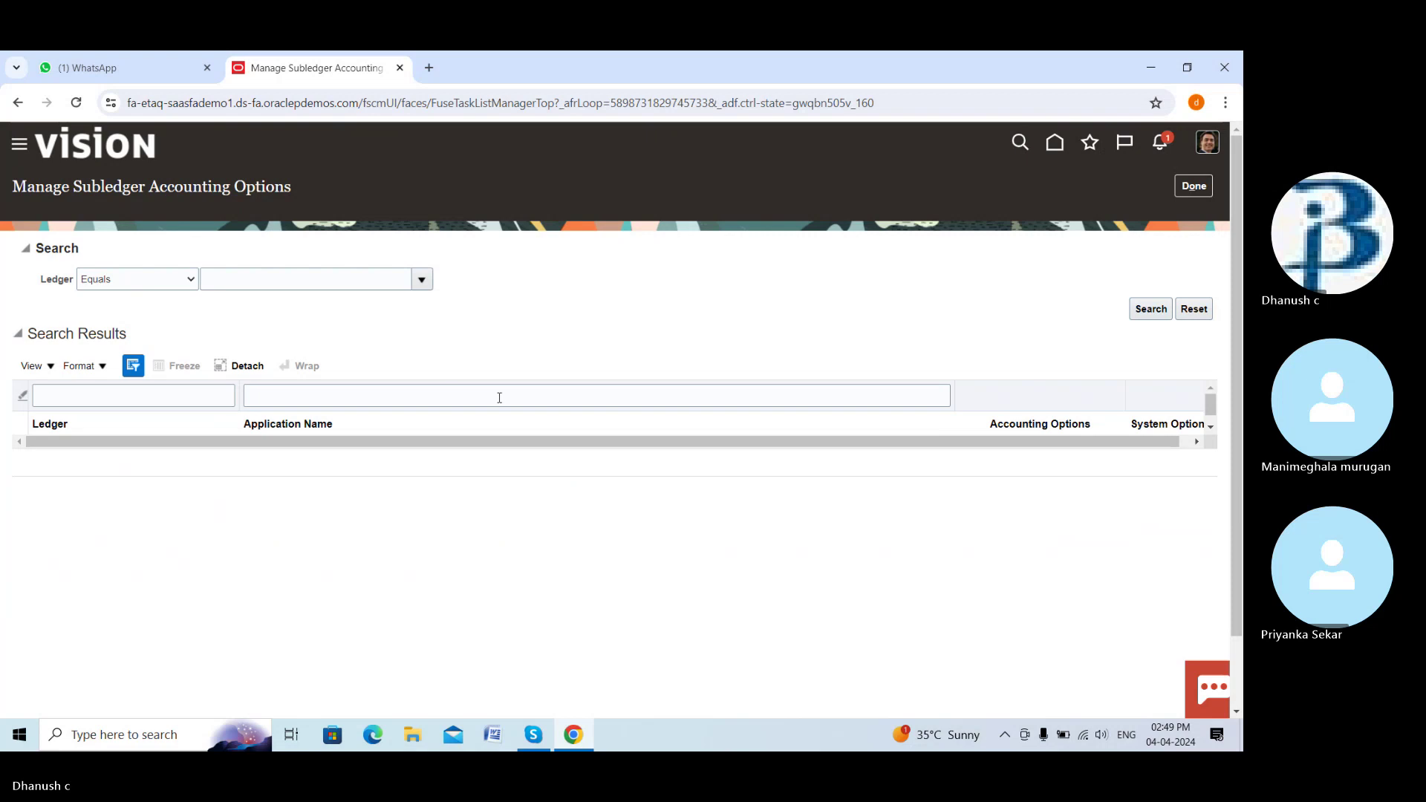
Select AMEX PRIMARY LEDGER as the ledger via the ledger search
left_click(421, 279)
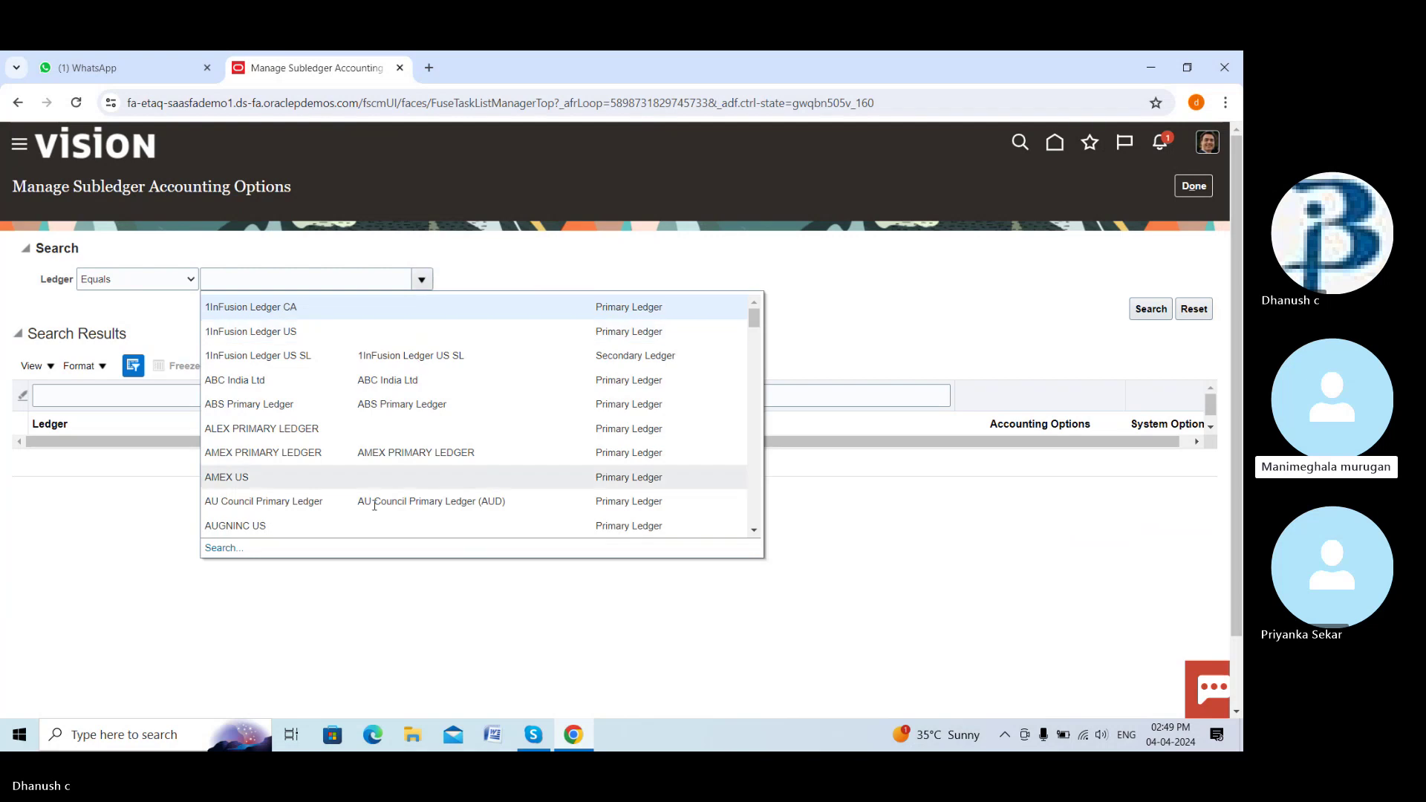
left_click(223, 548)
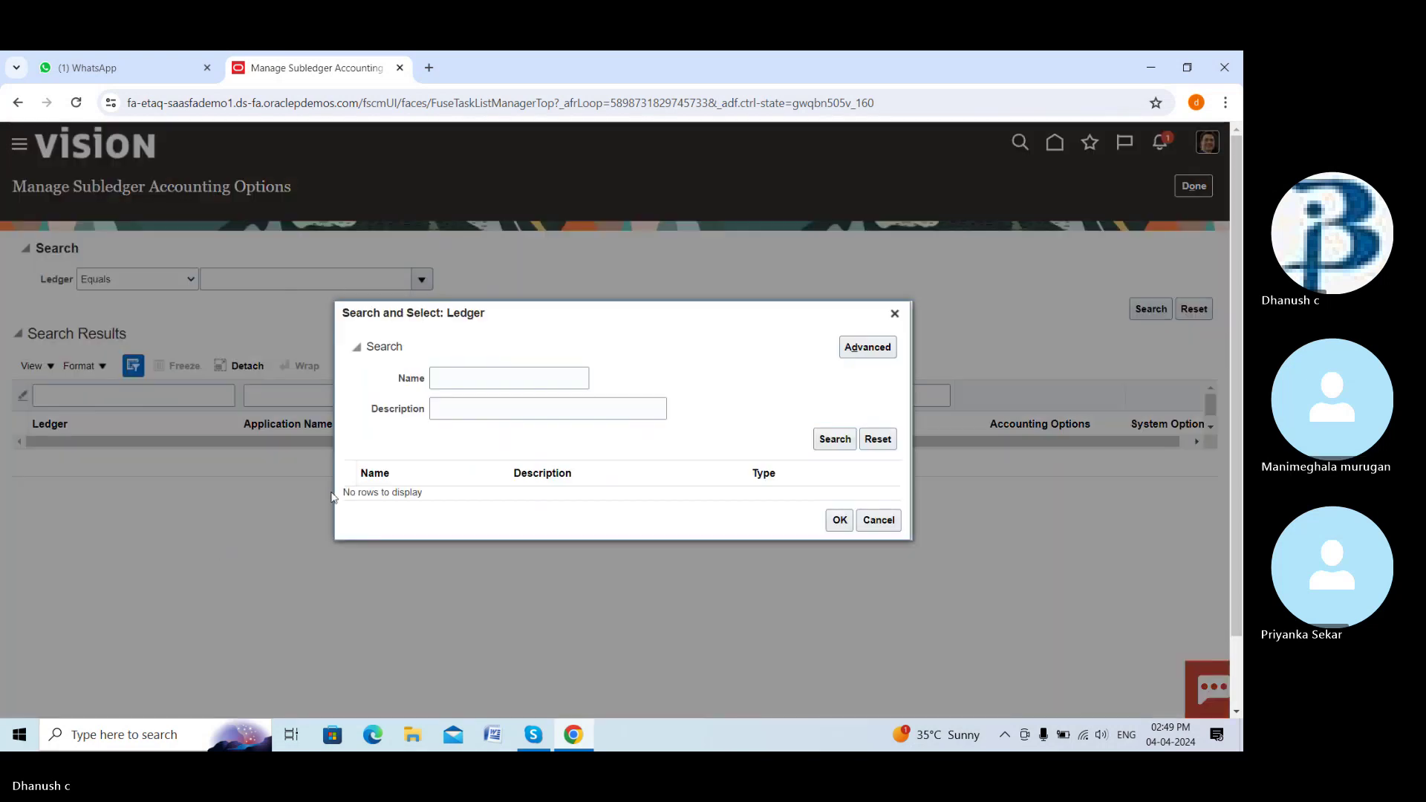
left_click(467, 378)
type("amex p")
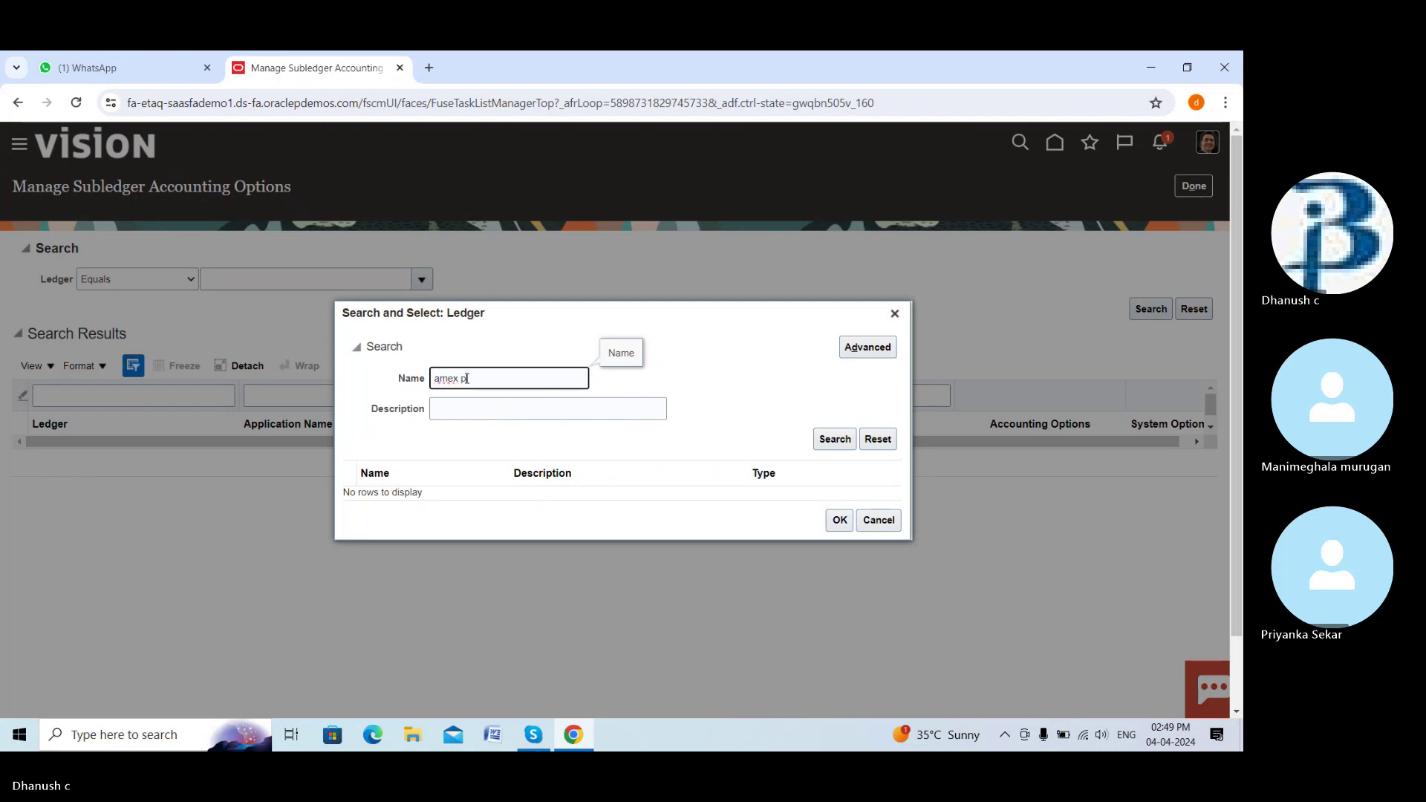
type("rimary ledger")
left_click(826, 439)
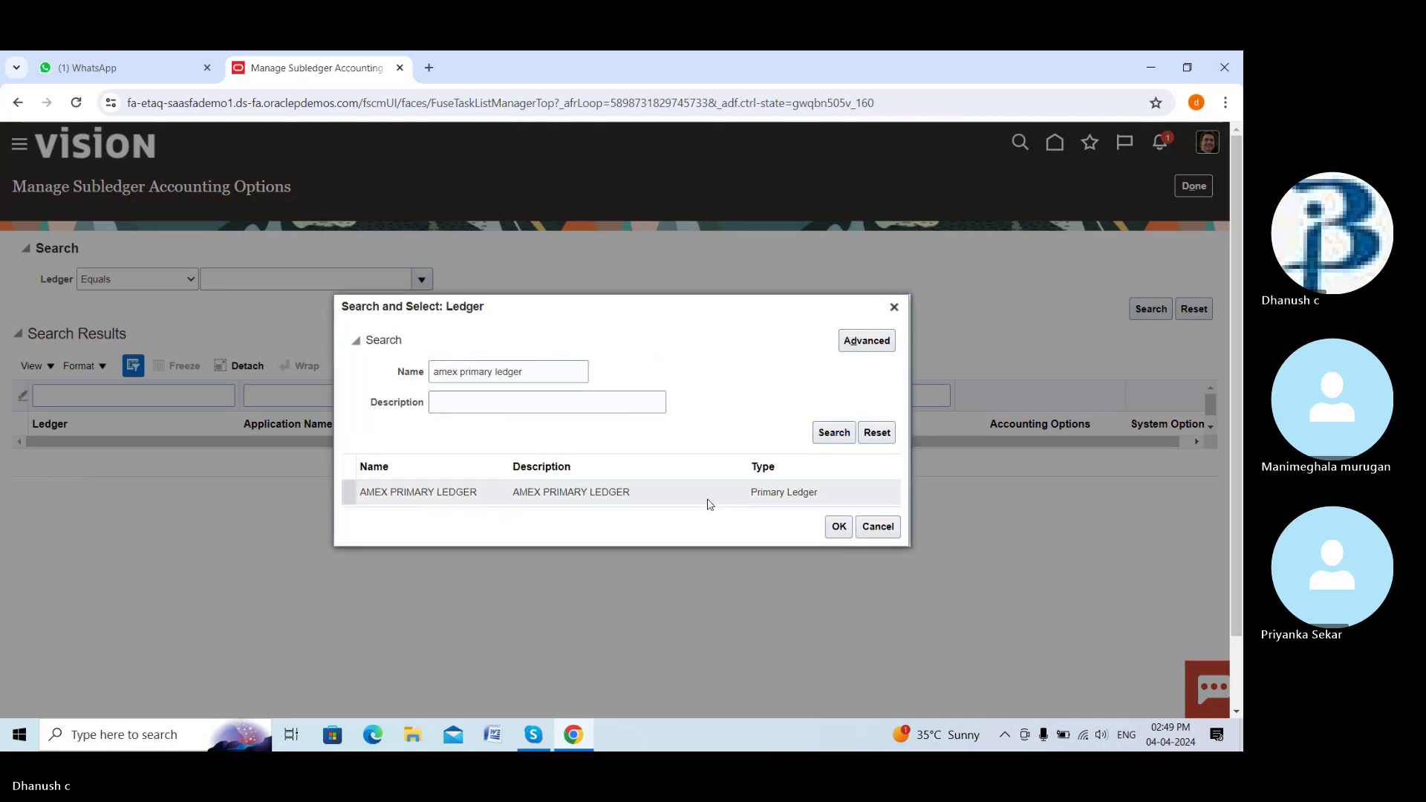
left_click(709, 497)
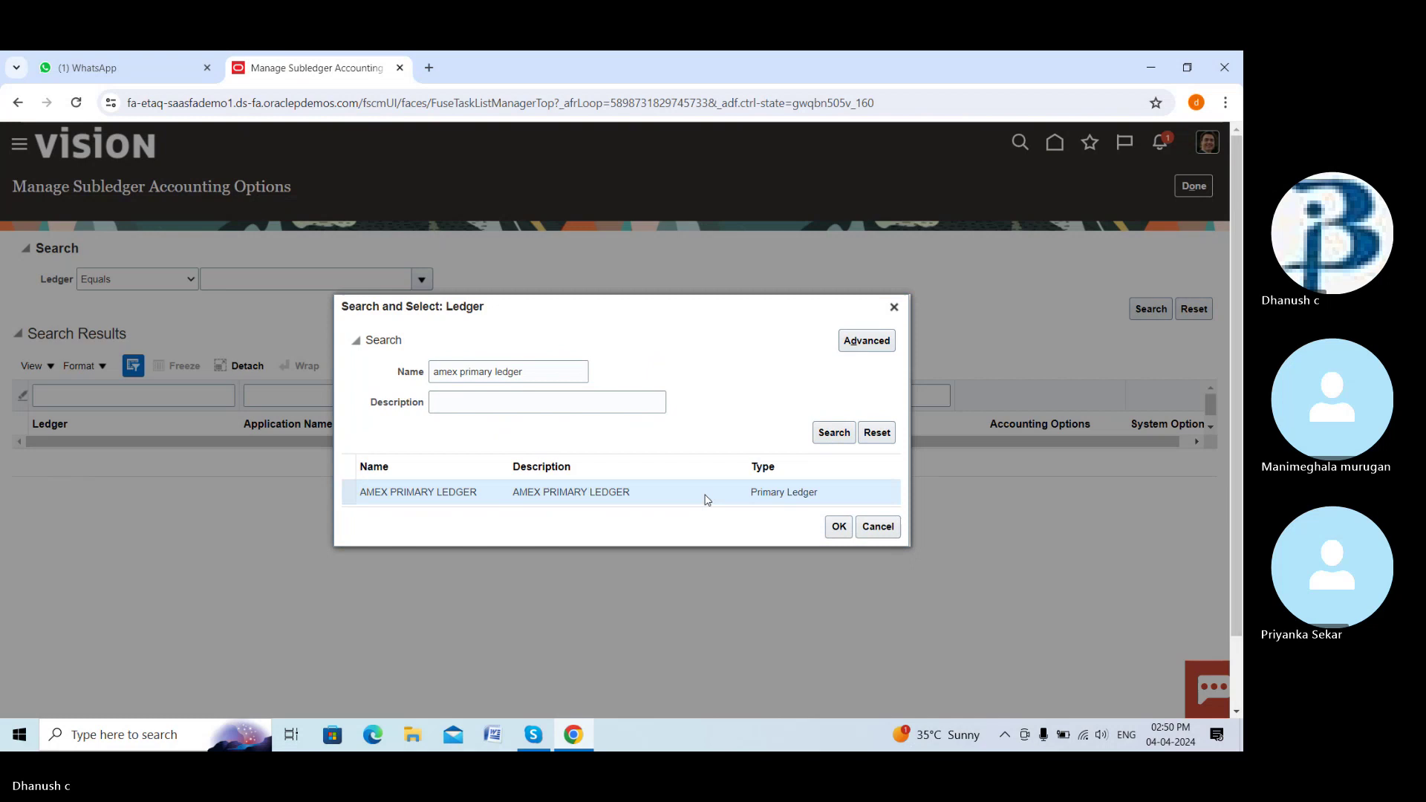
left_click(839, 527)
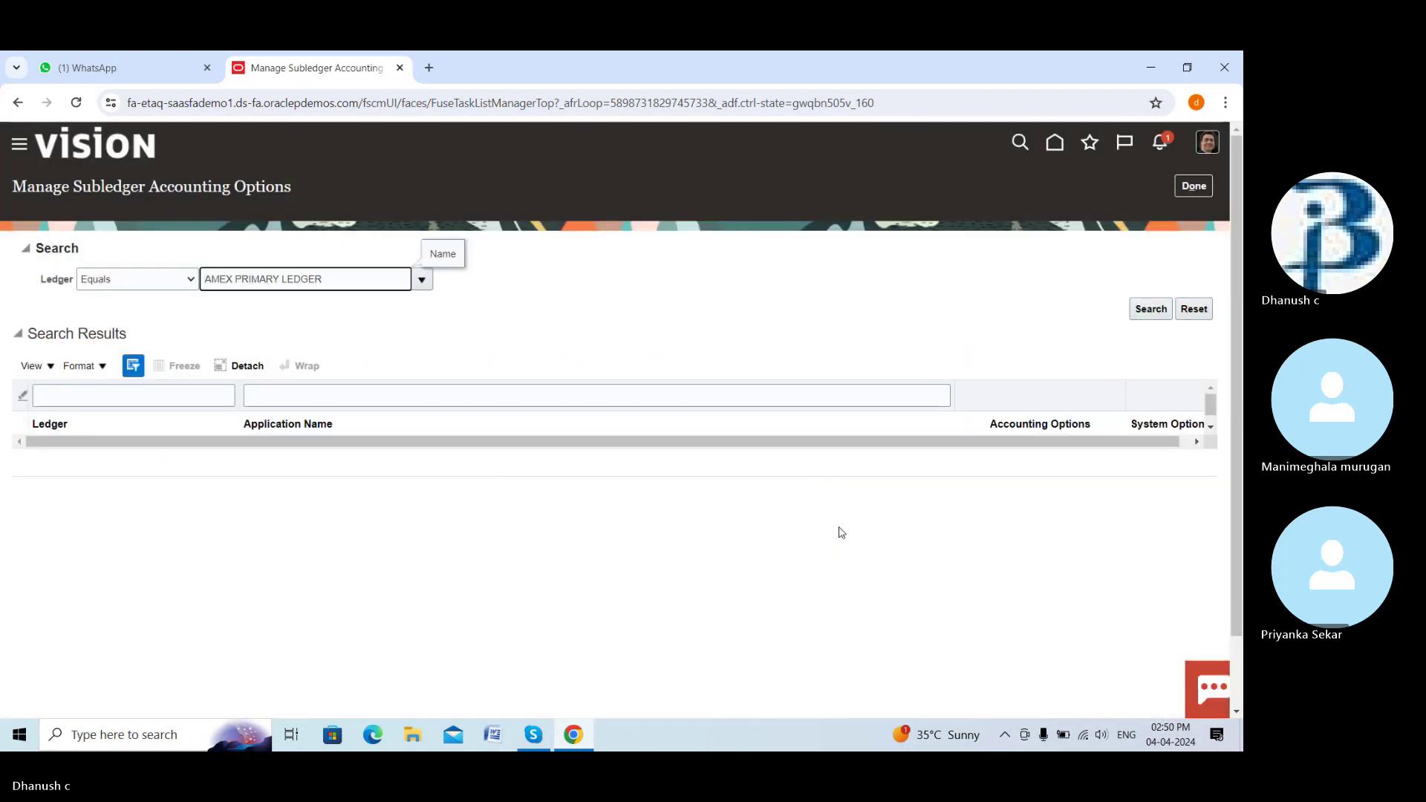
Search the ledger's subledger applications and select the Purchasing row
left_click(1148, 311)
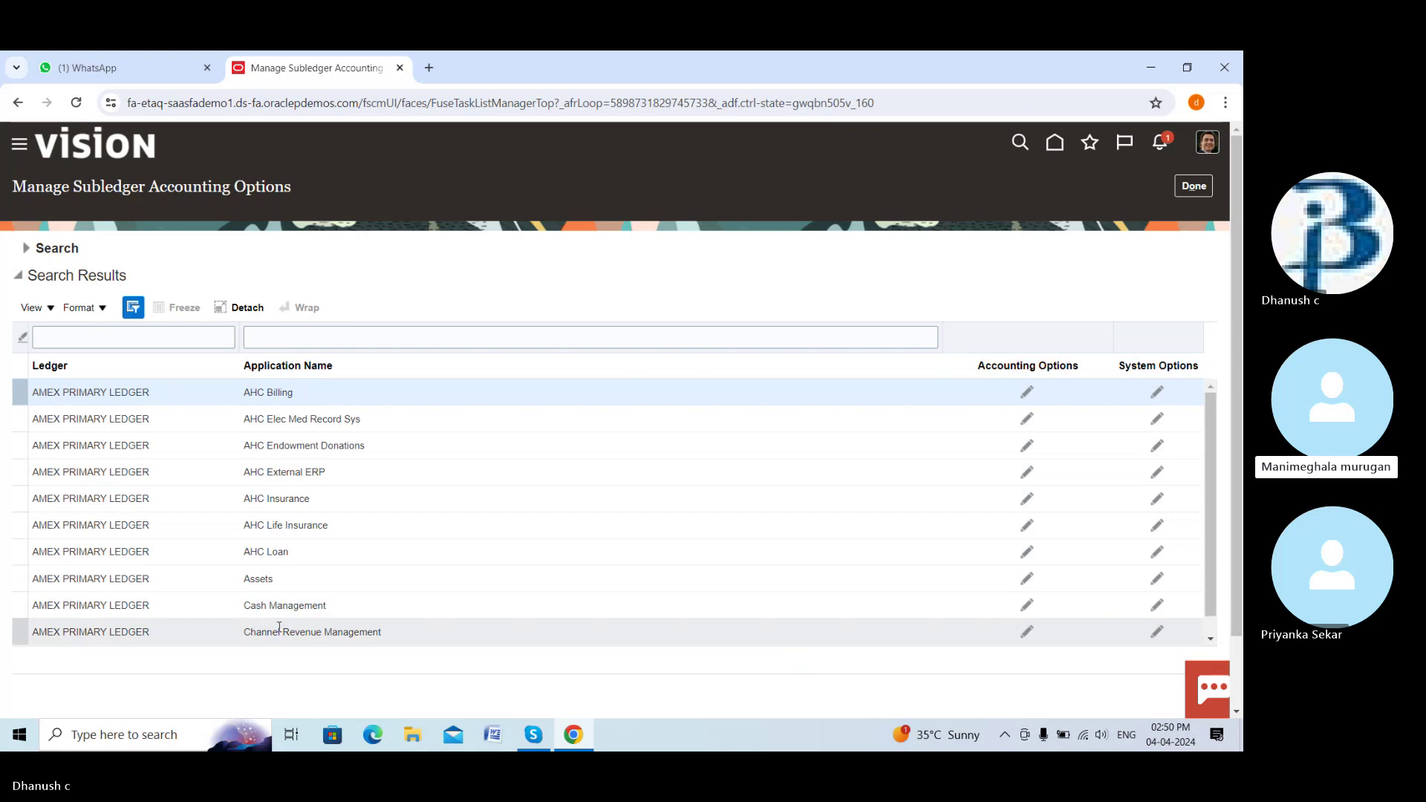
scroll(297, 571, "down", 2)
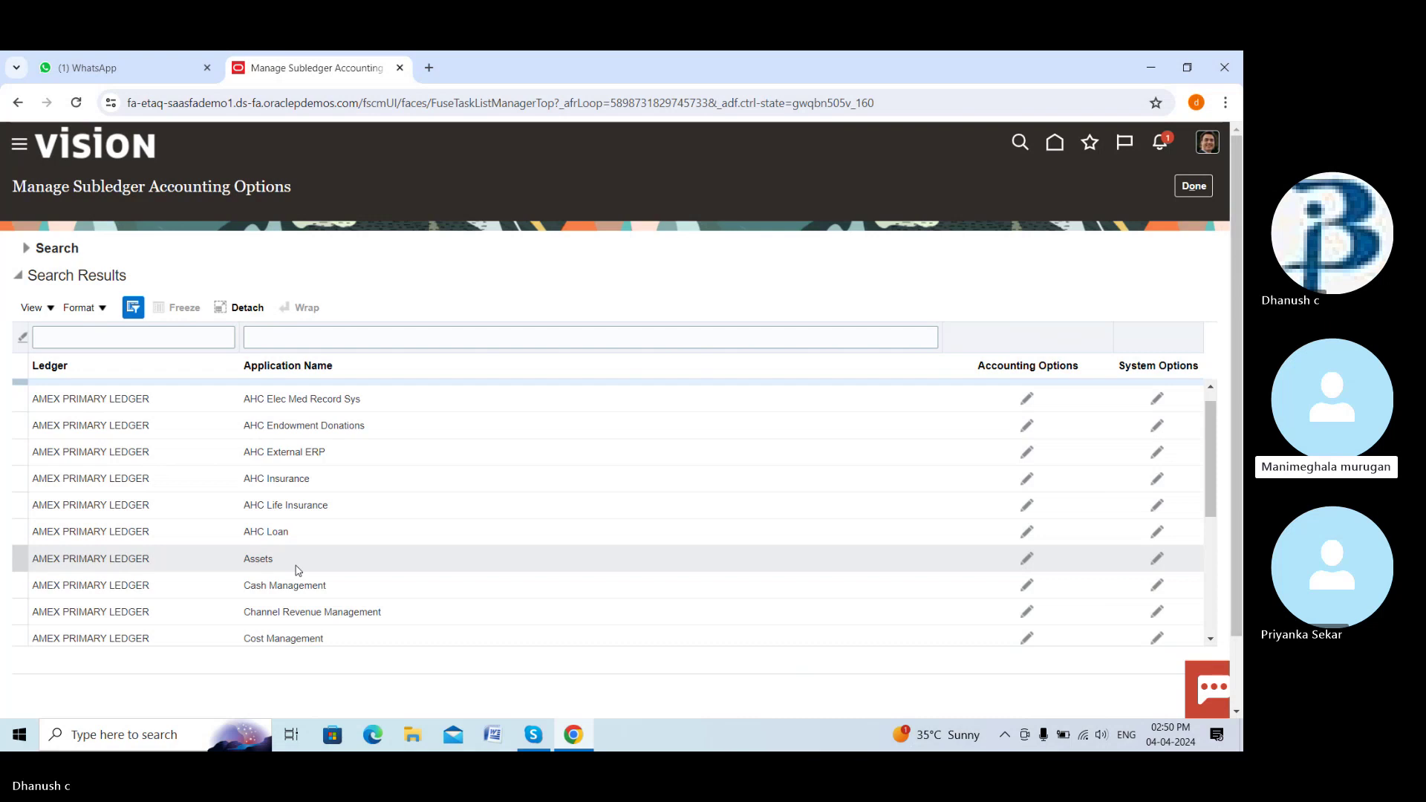
scroll(295, 567, "down", 1)
scroll(297, 570, "down", 3)
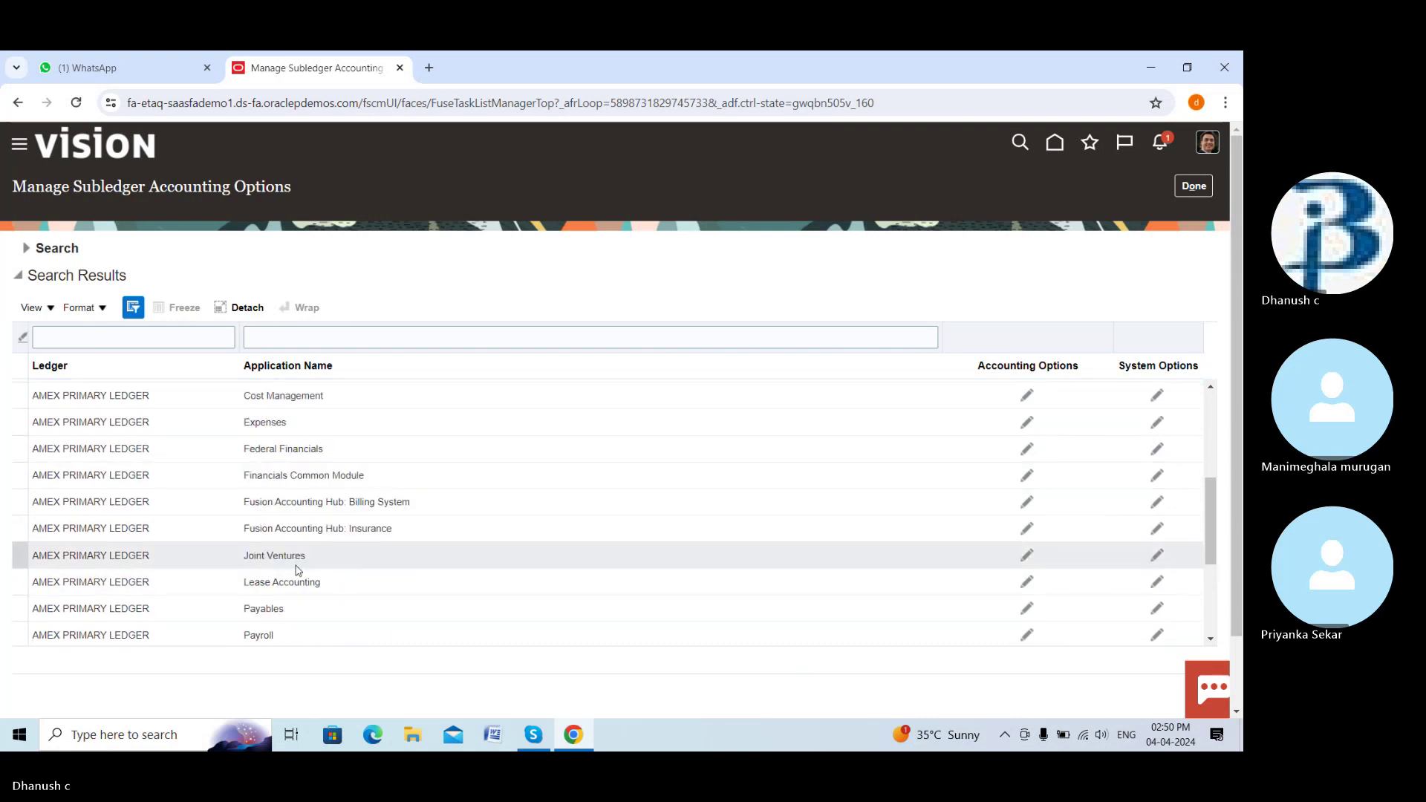
scroll(298, 571, "down", 3)
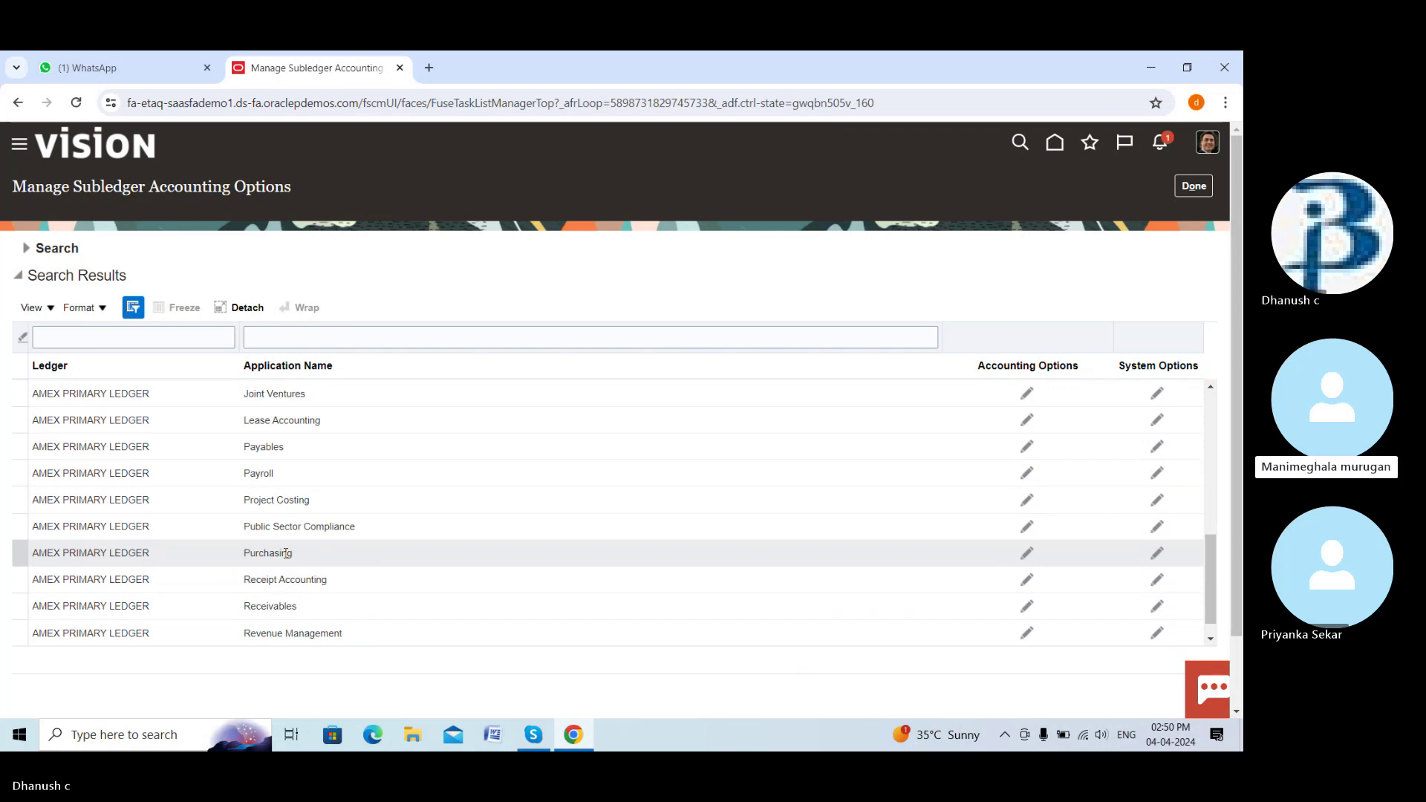
left_click(286, 554)
Set Purchasing's Transaction Account Definition to Dream po tab, save and close, and exit with Done
left_click(1028, 554)
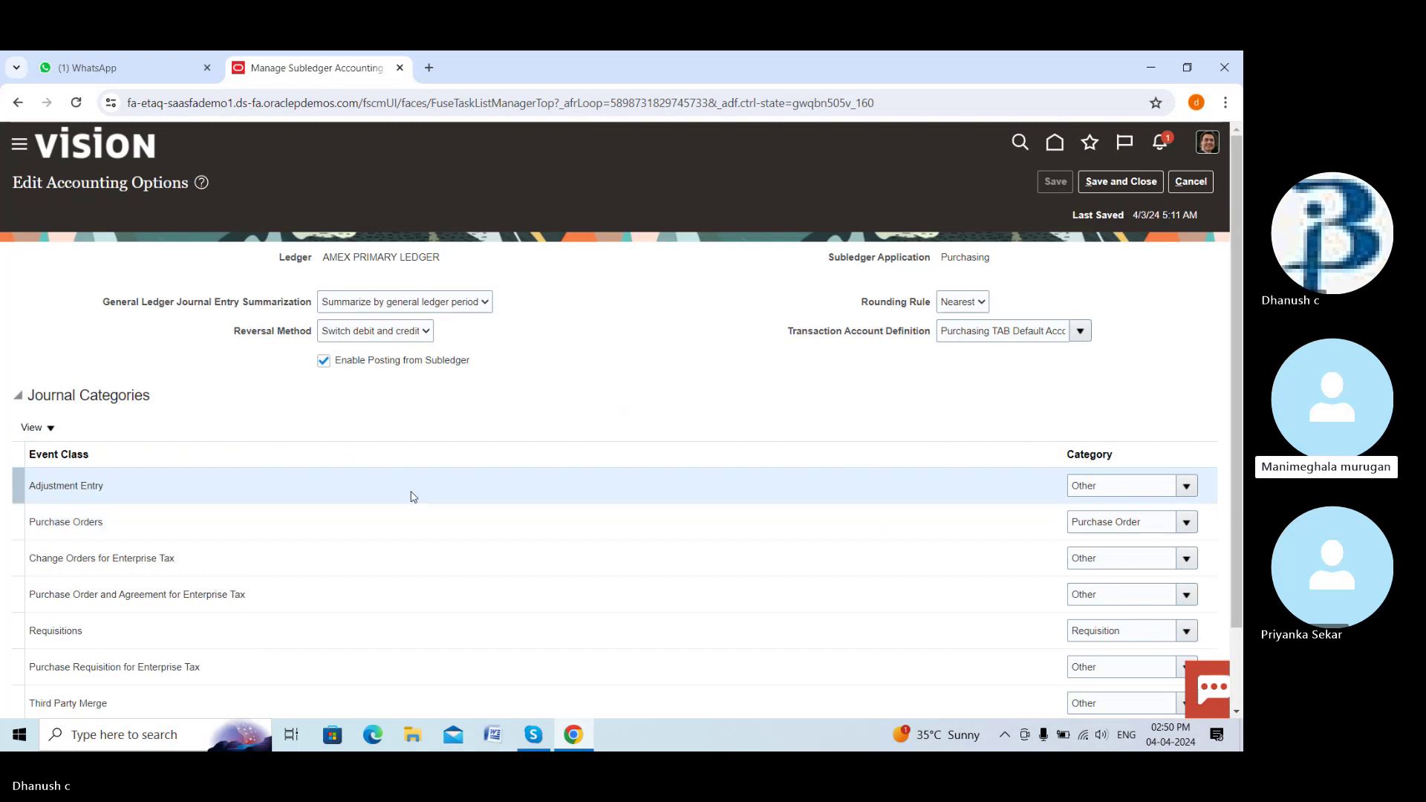
left_click(1081, 332)
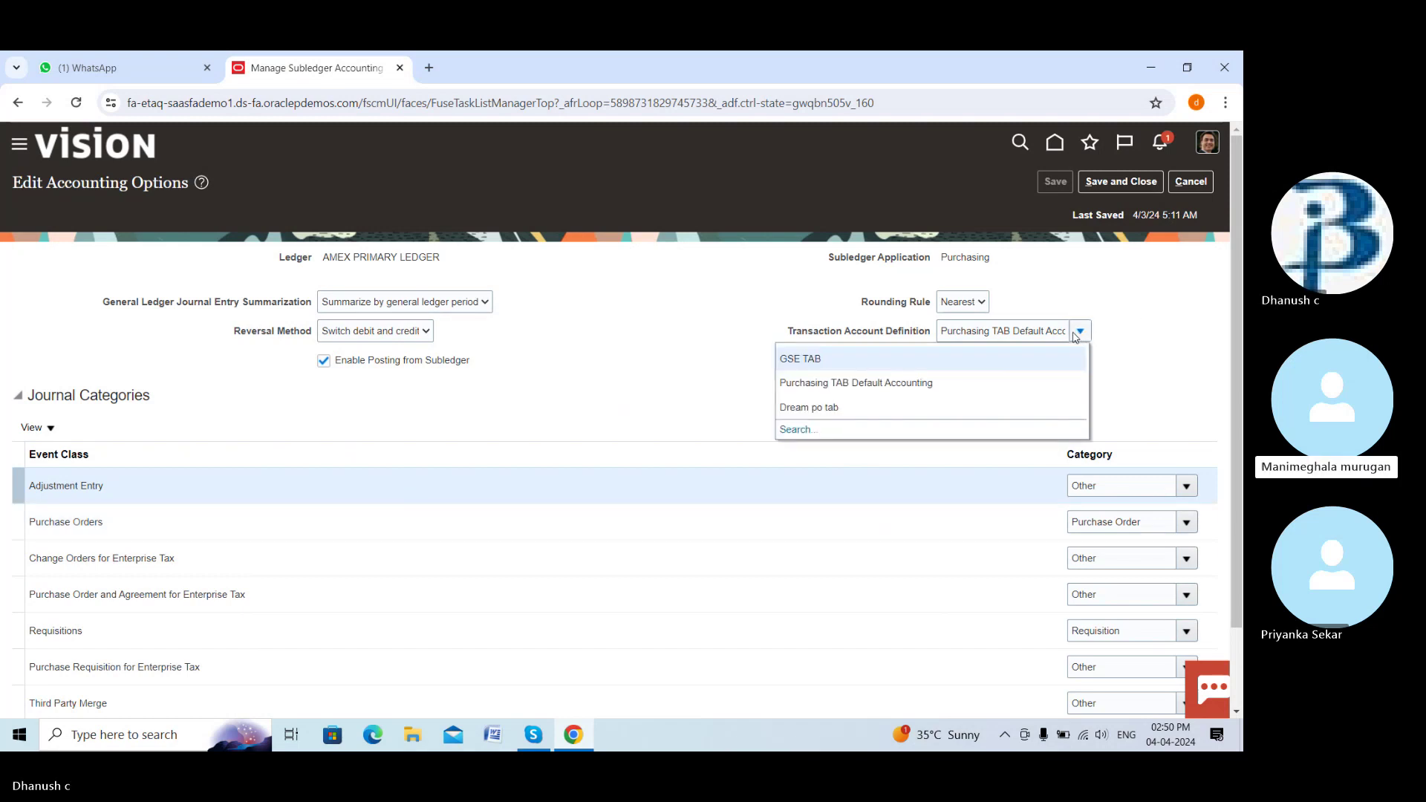
left_click(817, 405)
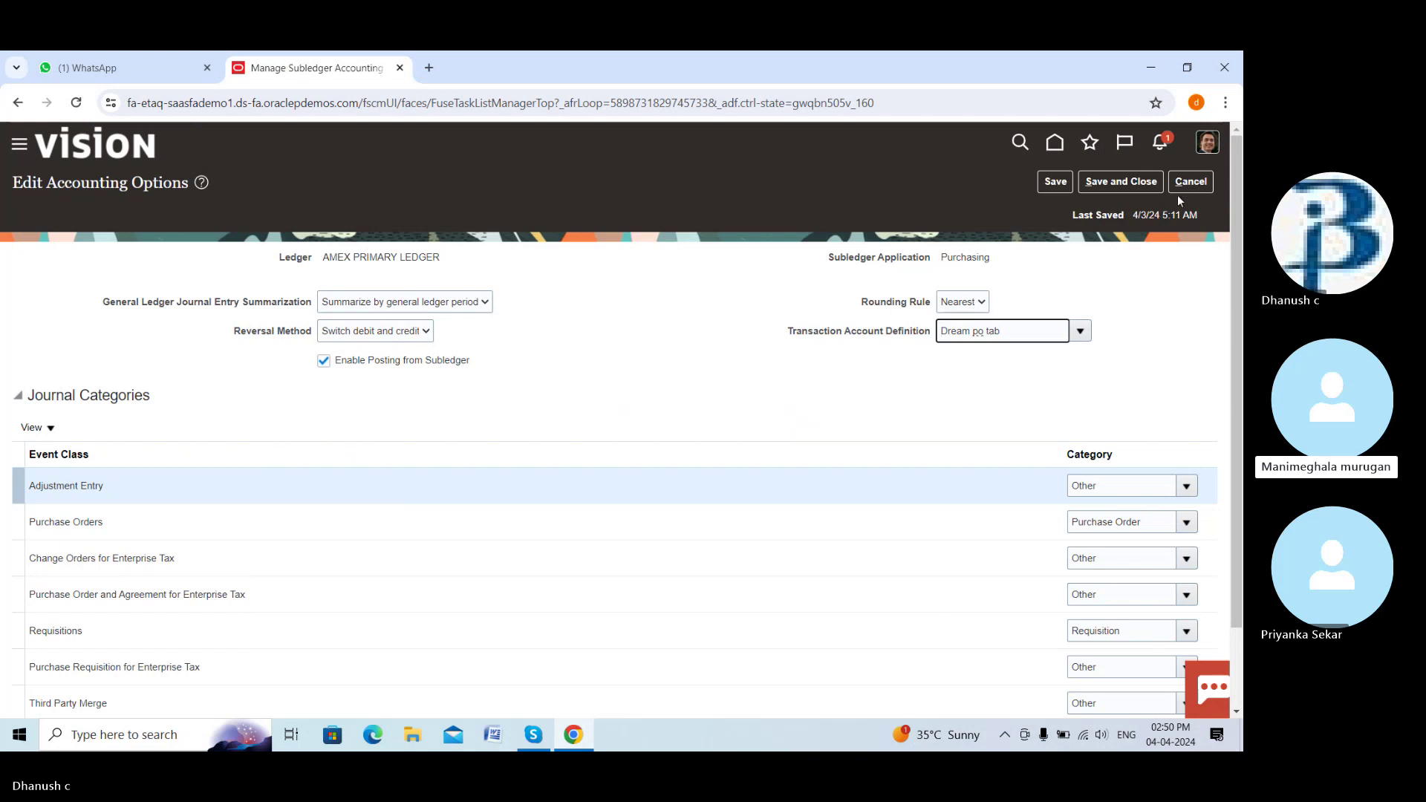
left_click(1133, 182)
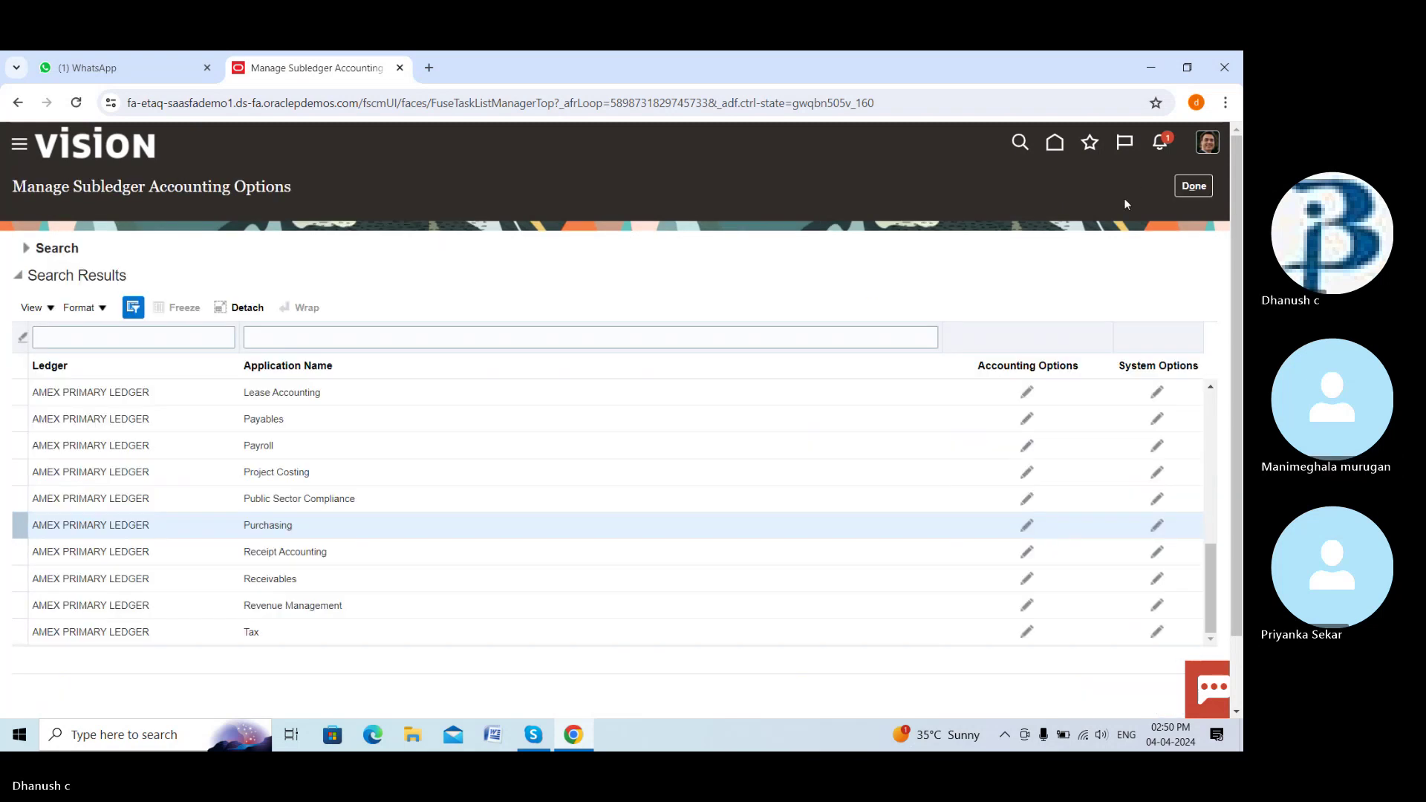
left_click(1194, 187)
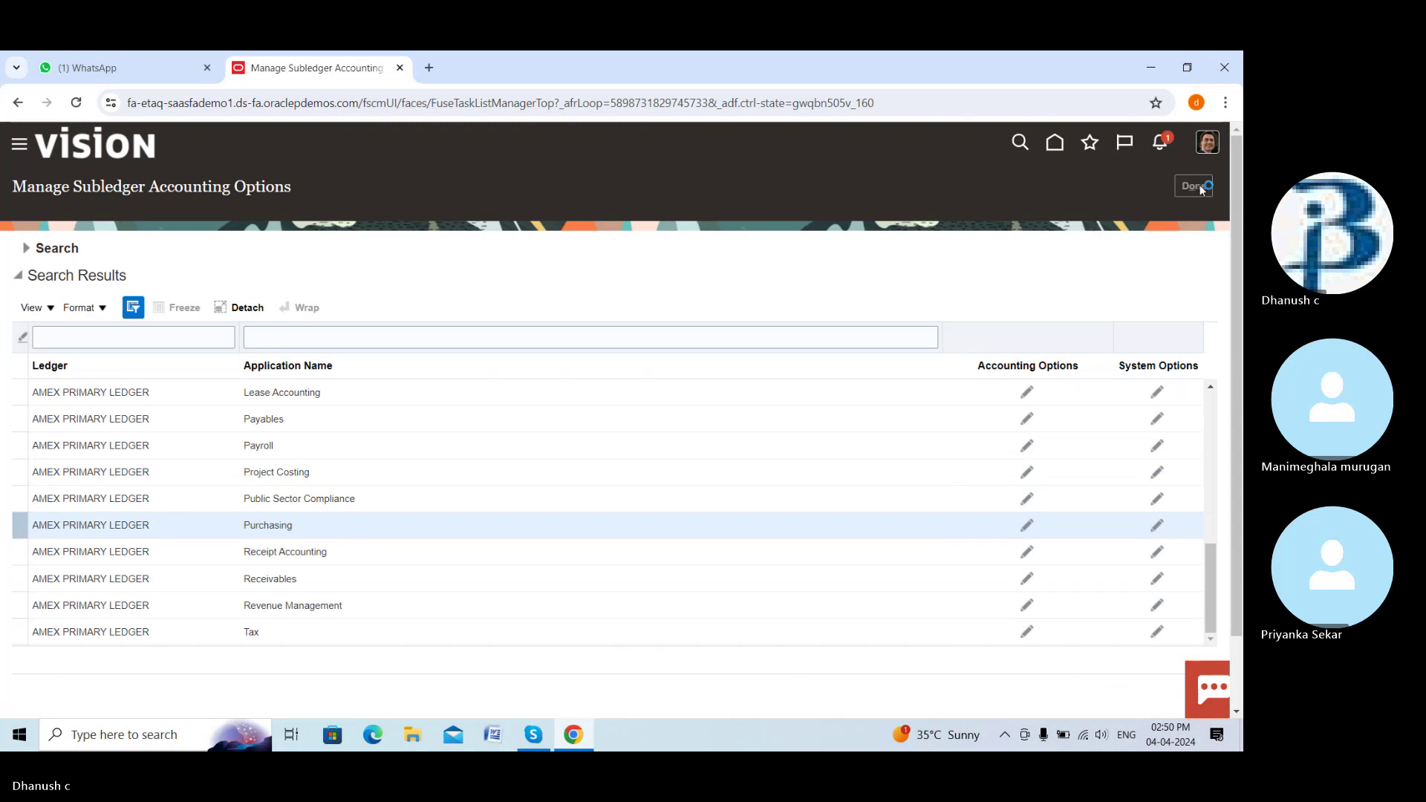
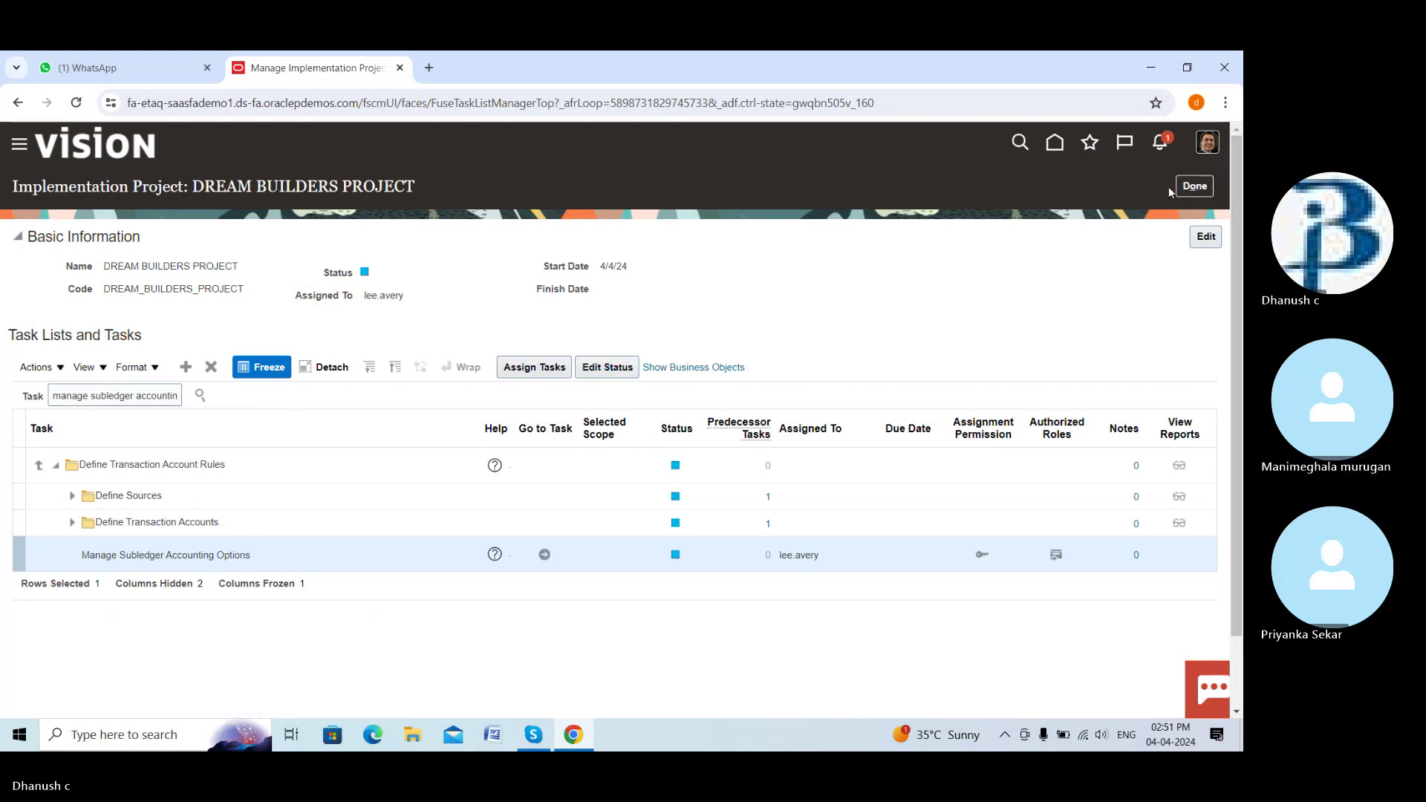
Go from the home page's Procurement area to Setup and Maintenance
left_click(1058, 144)
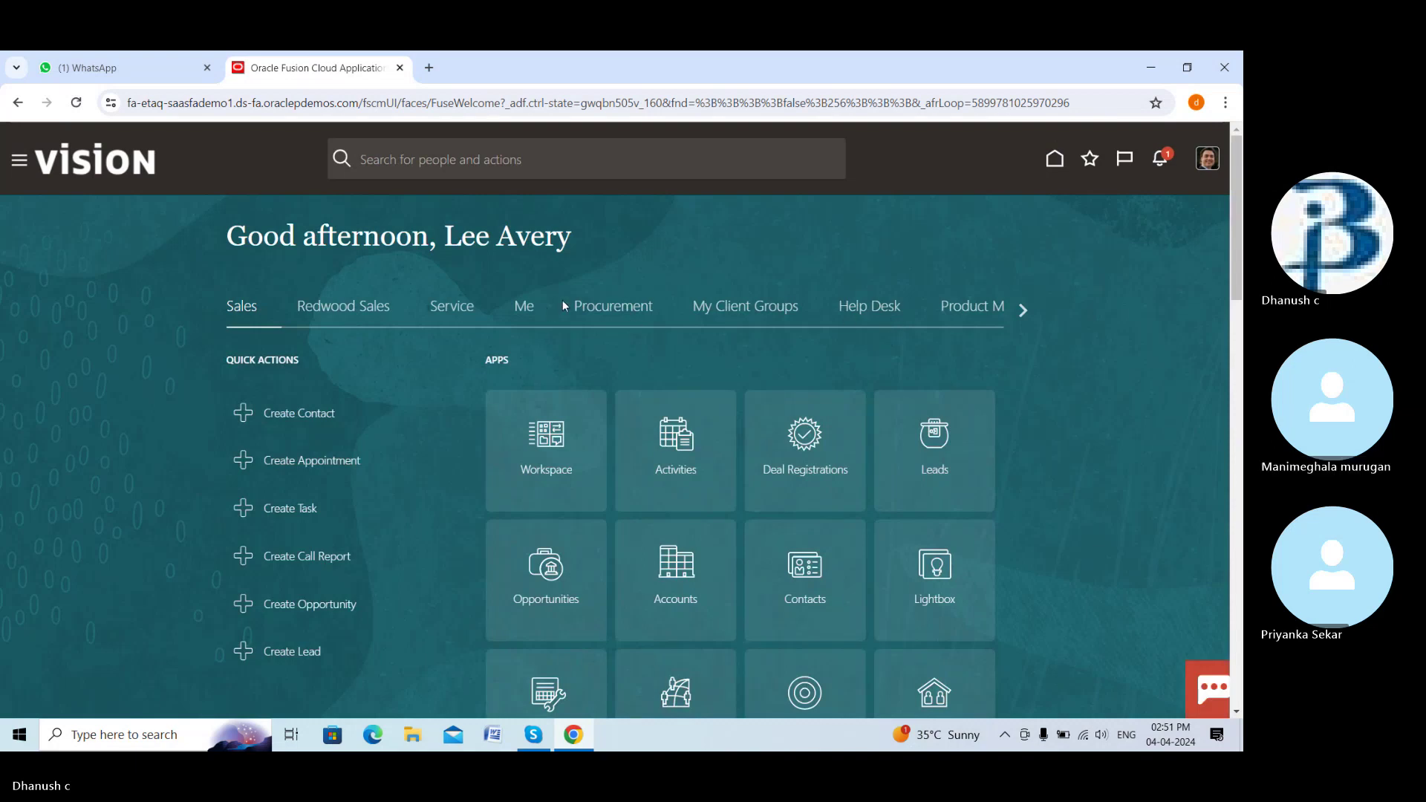
left_click(606, 306)
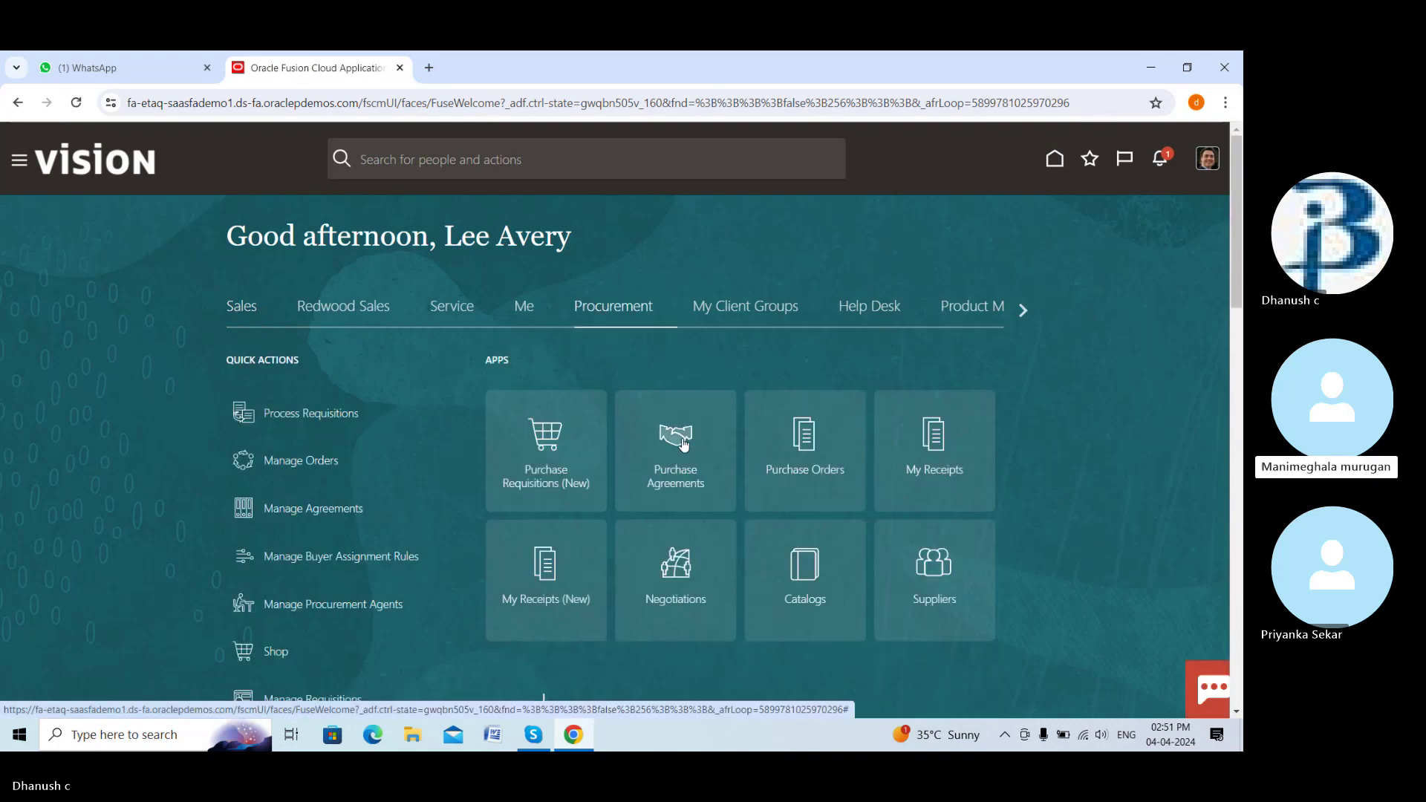
left_click(1207, 159)
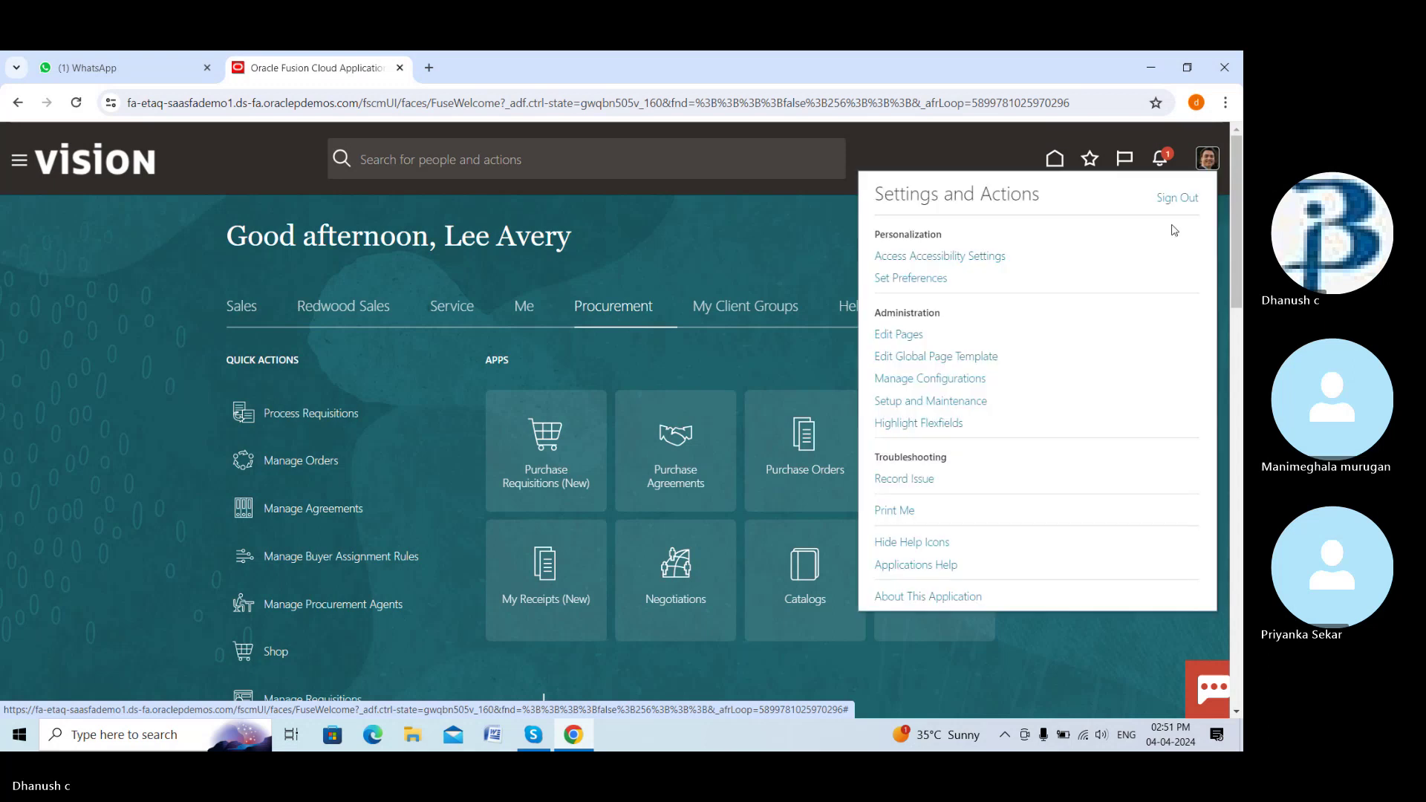
left_click(978, 401)
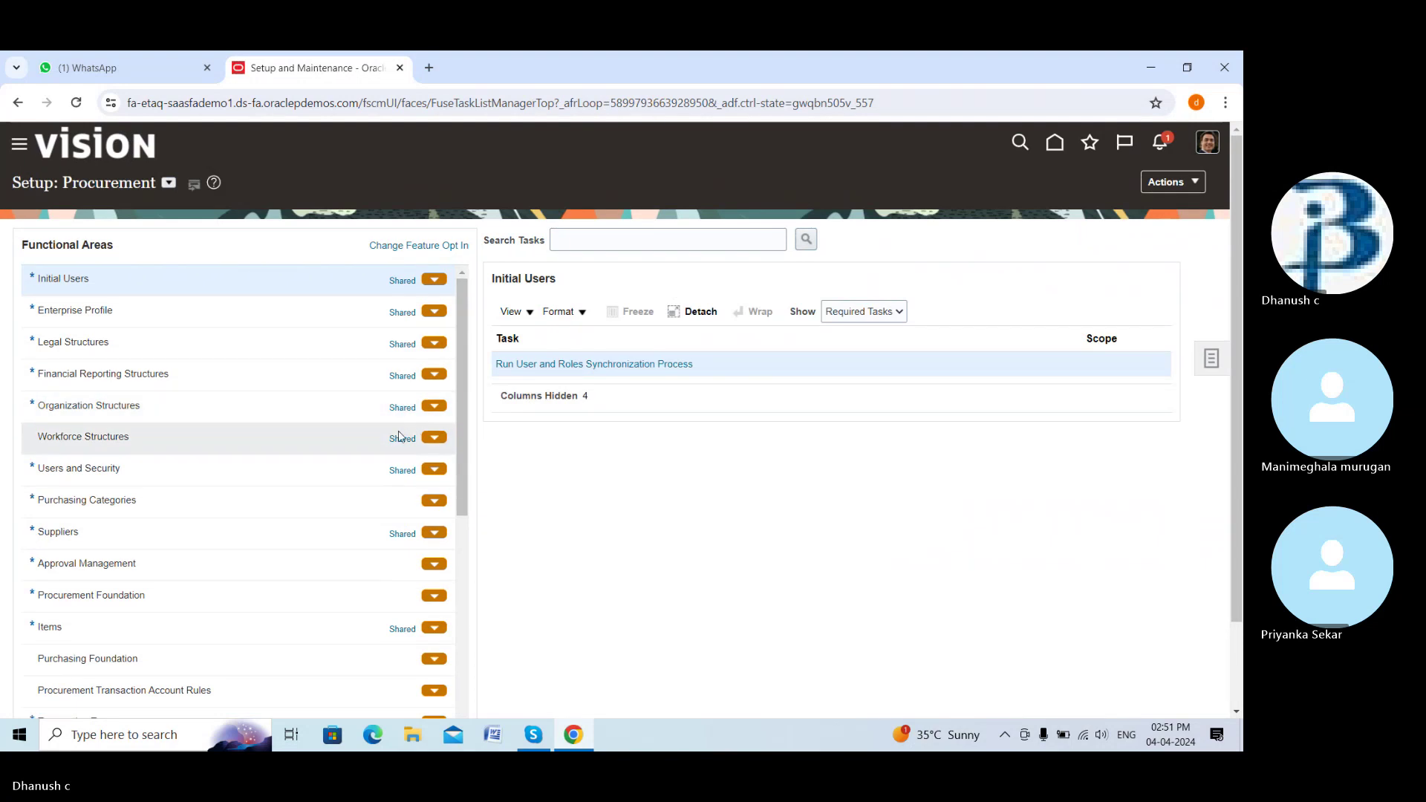
Open Manage Requisition Approvals from the Approval Management tasks
scroll(325, 503, "down", 2)
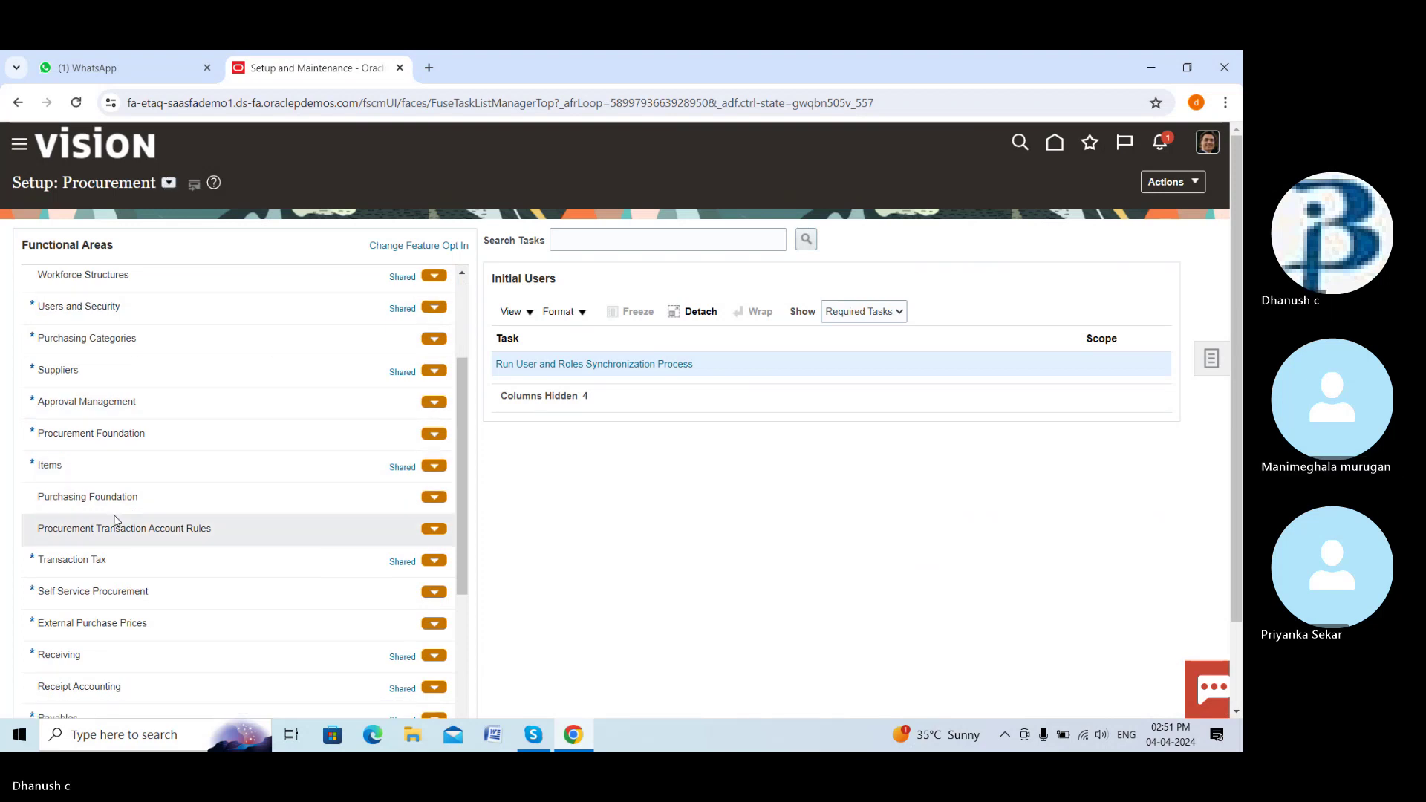
left_click(130, 415)
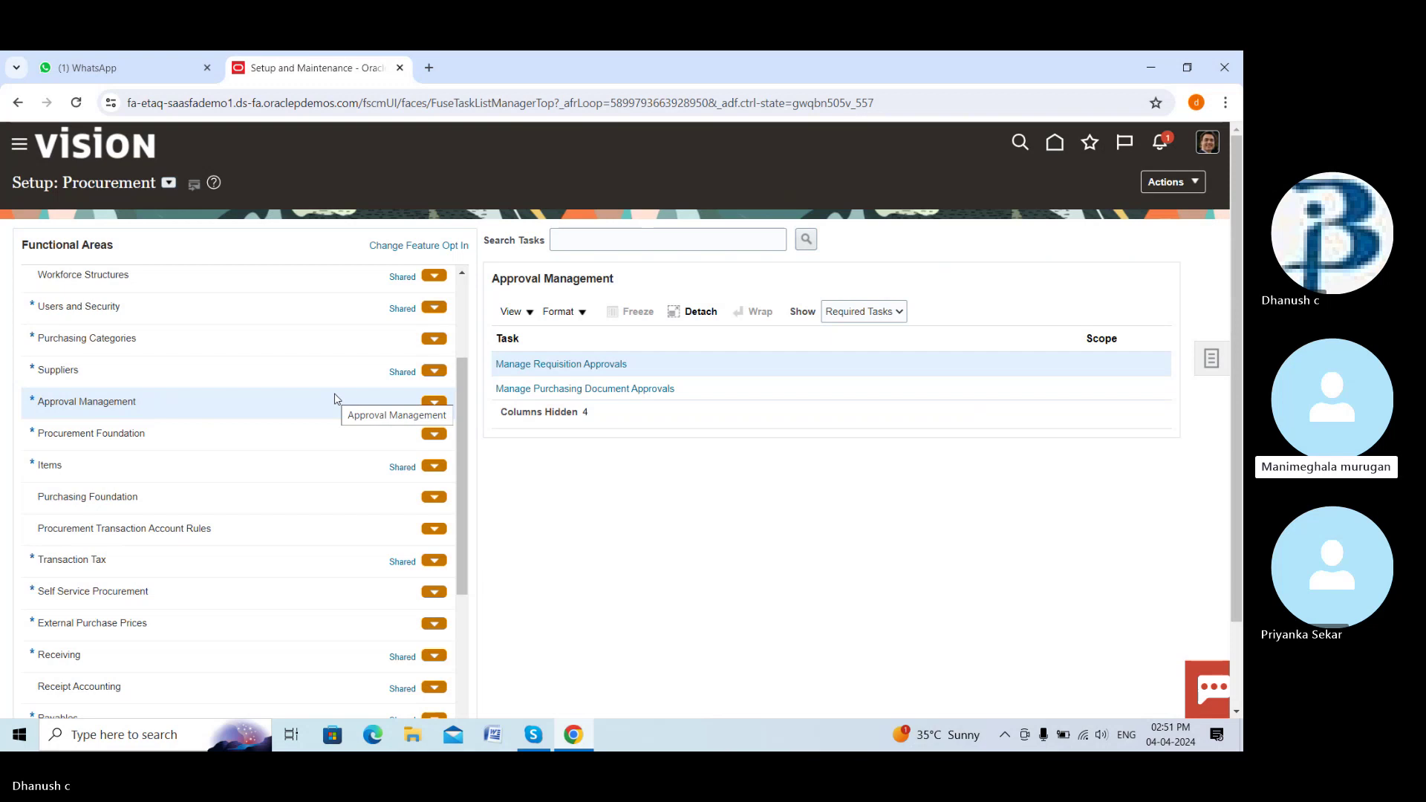
left_click(618, 365)
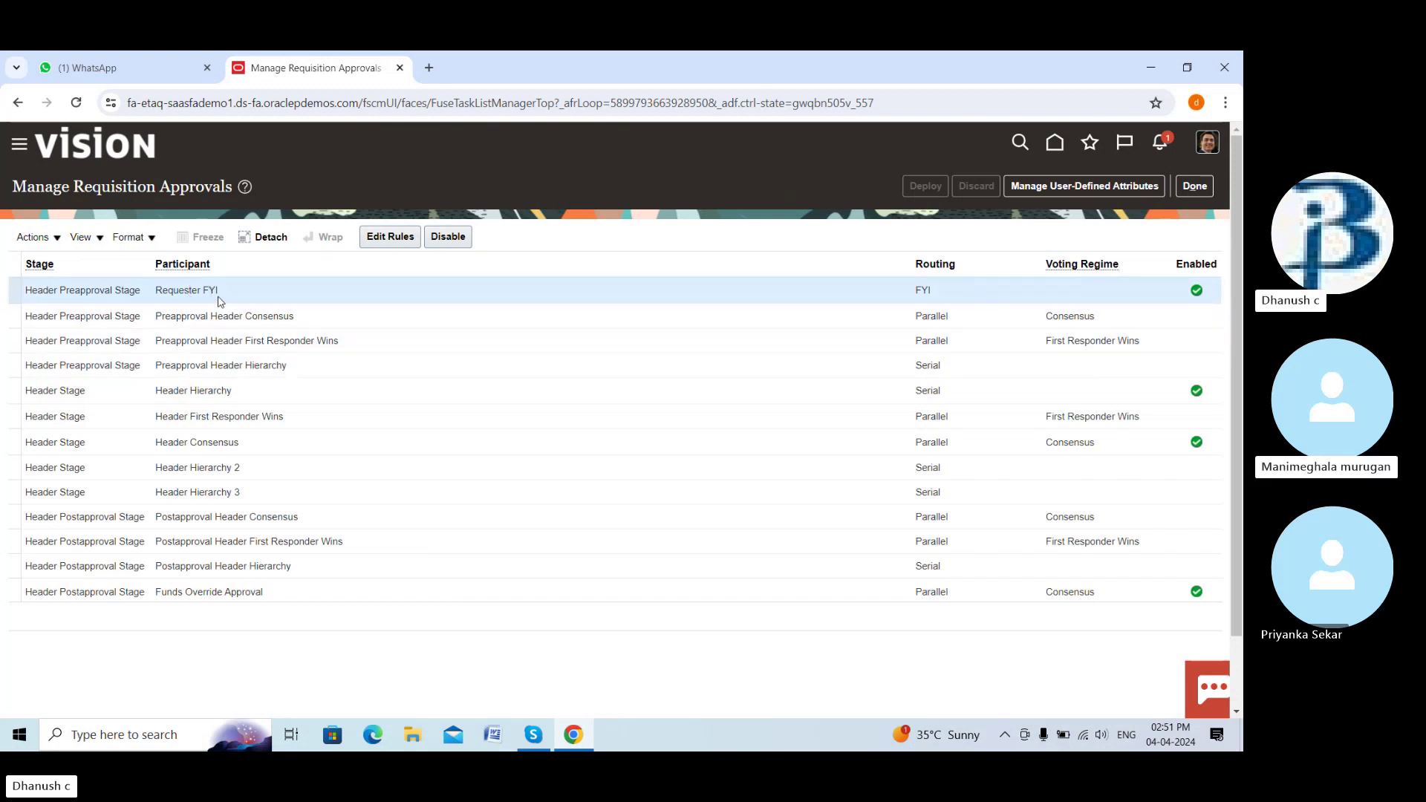
Add a Medium-priority rule named 'Dream auto approval' to the Requester FYI participant
left_click(383, 240)
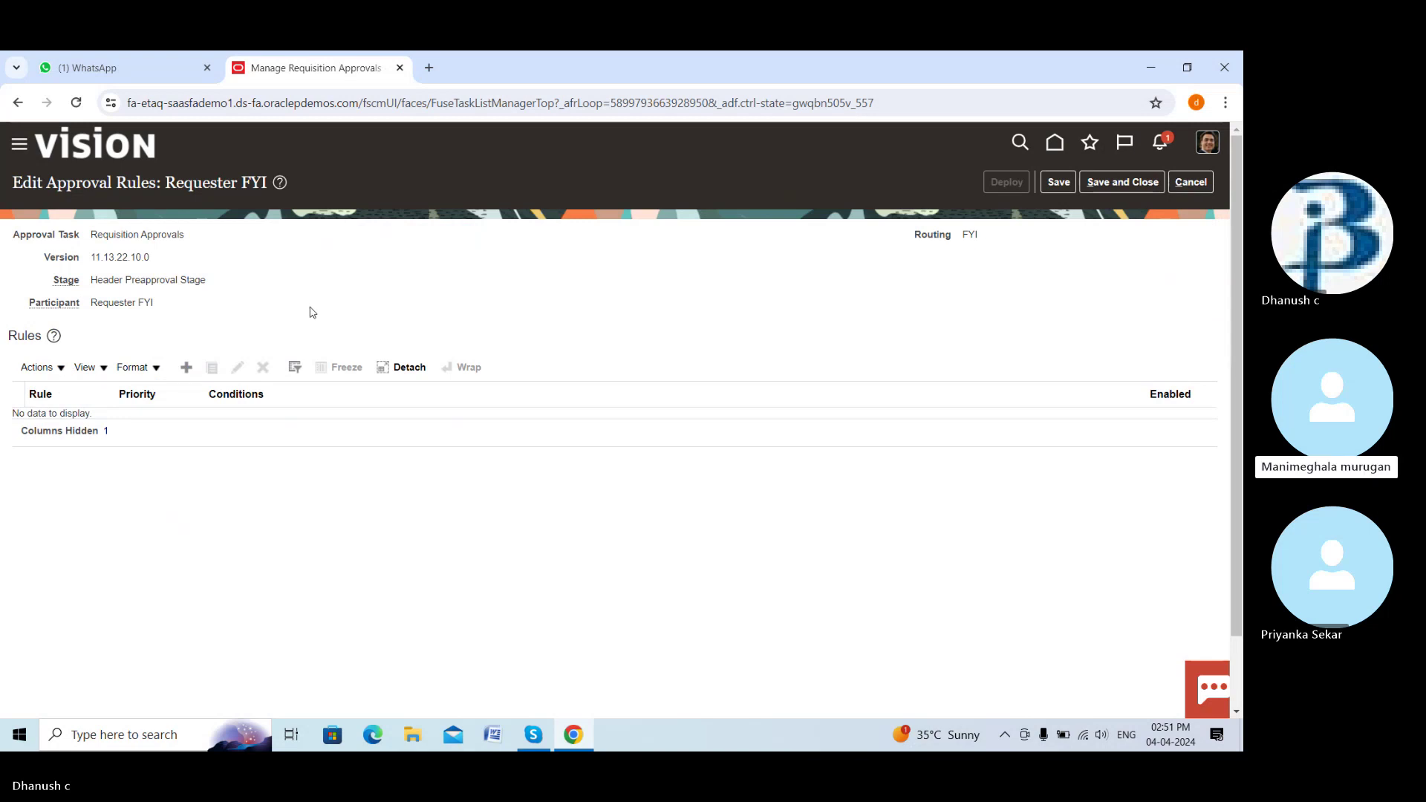
left_click(187, 370)
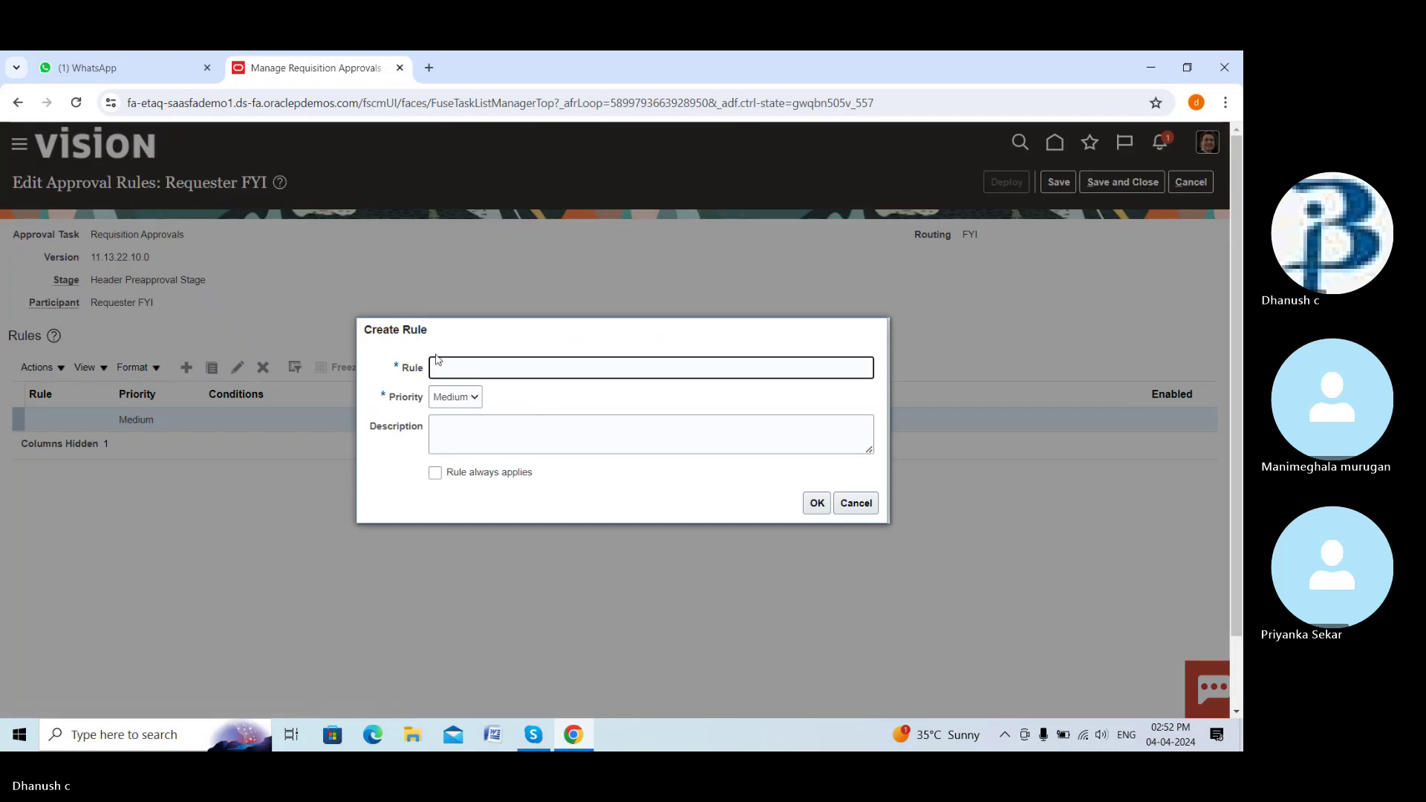
left_click(467, 370)
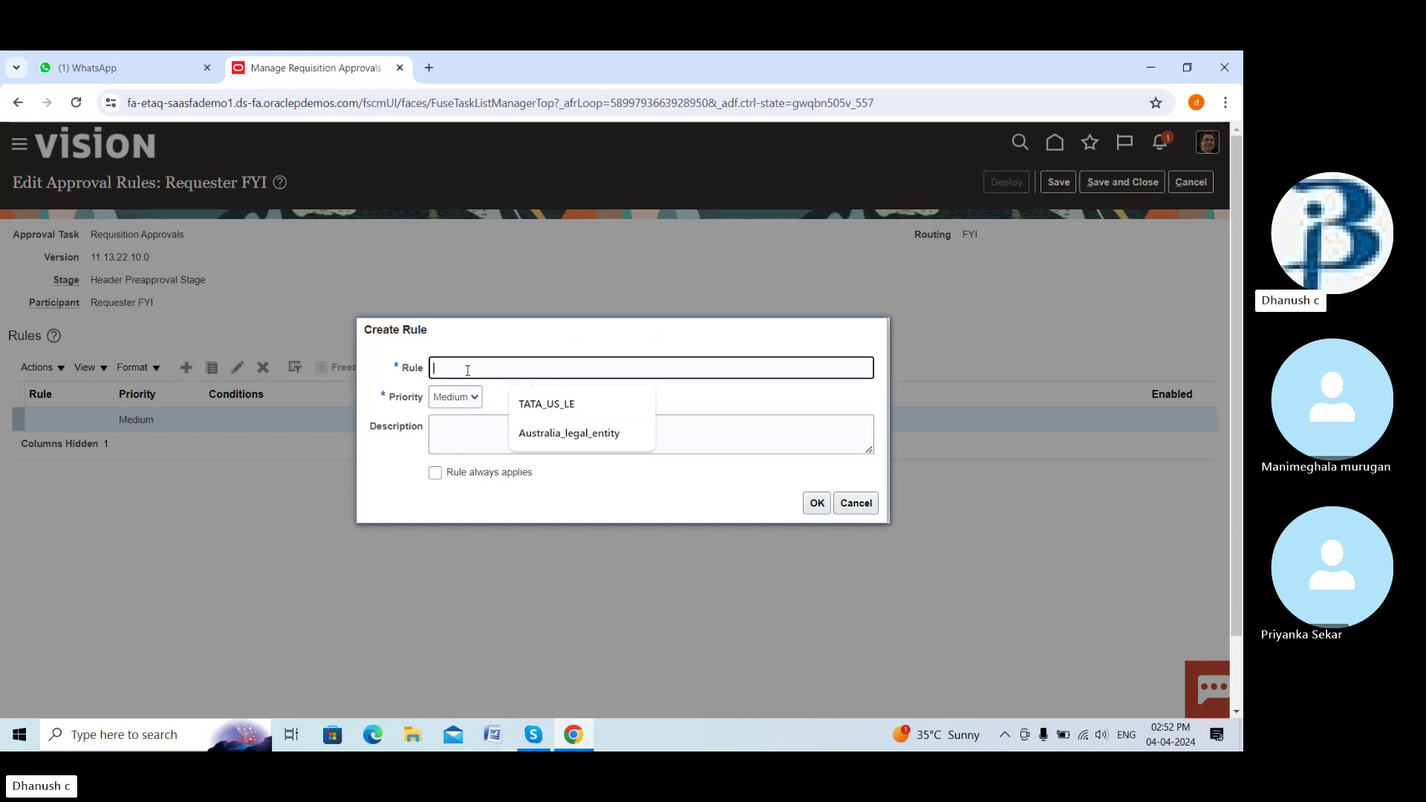
type("Dream")
type(" r")
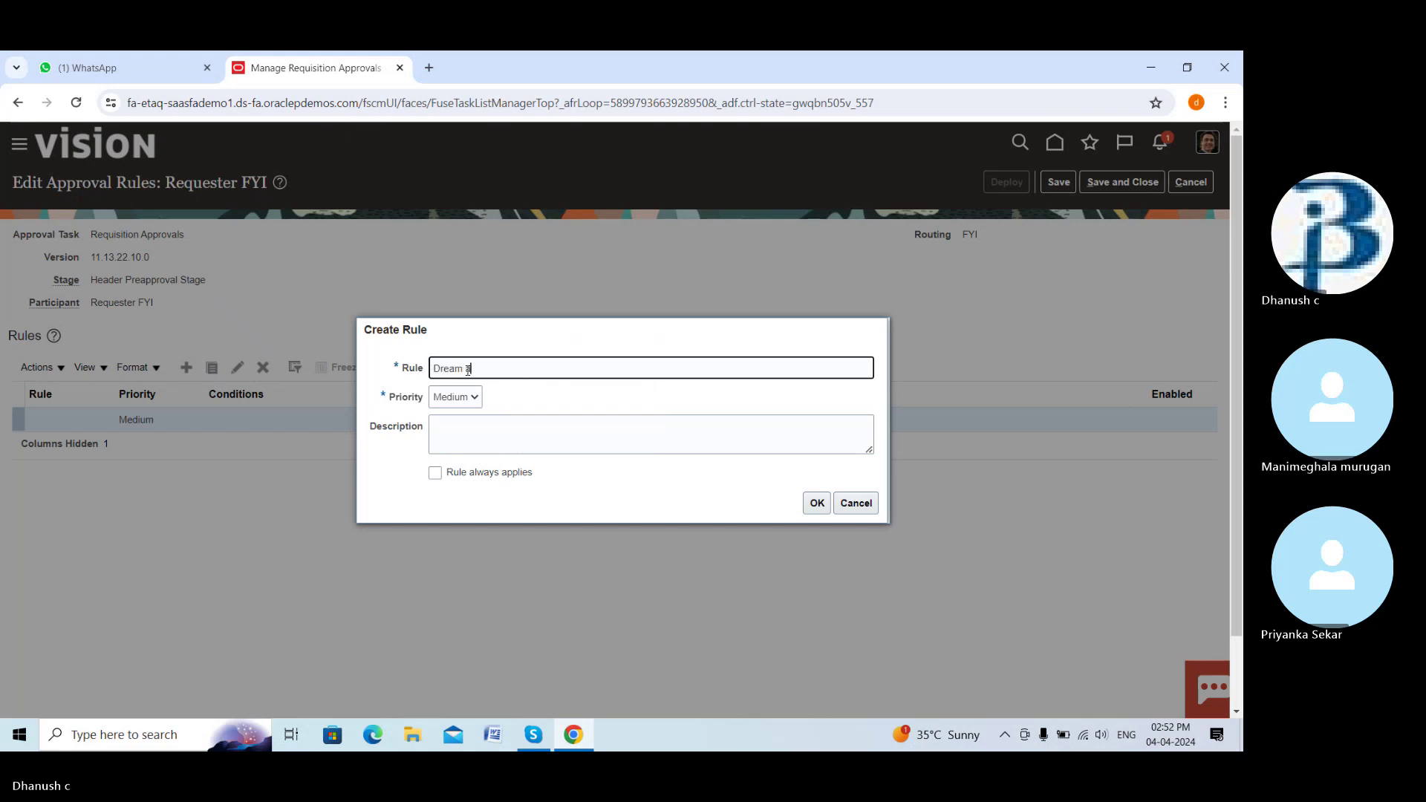
type("ul")
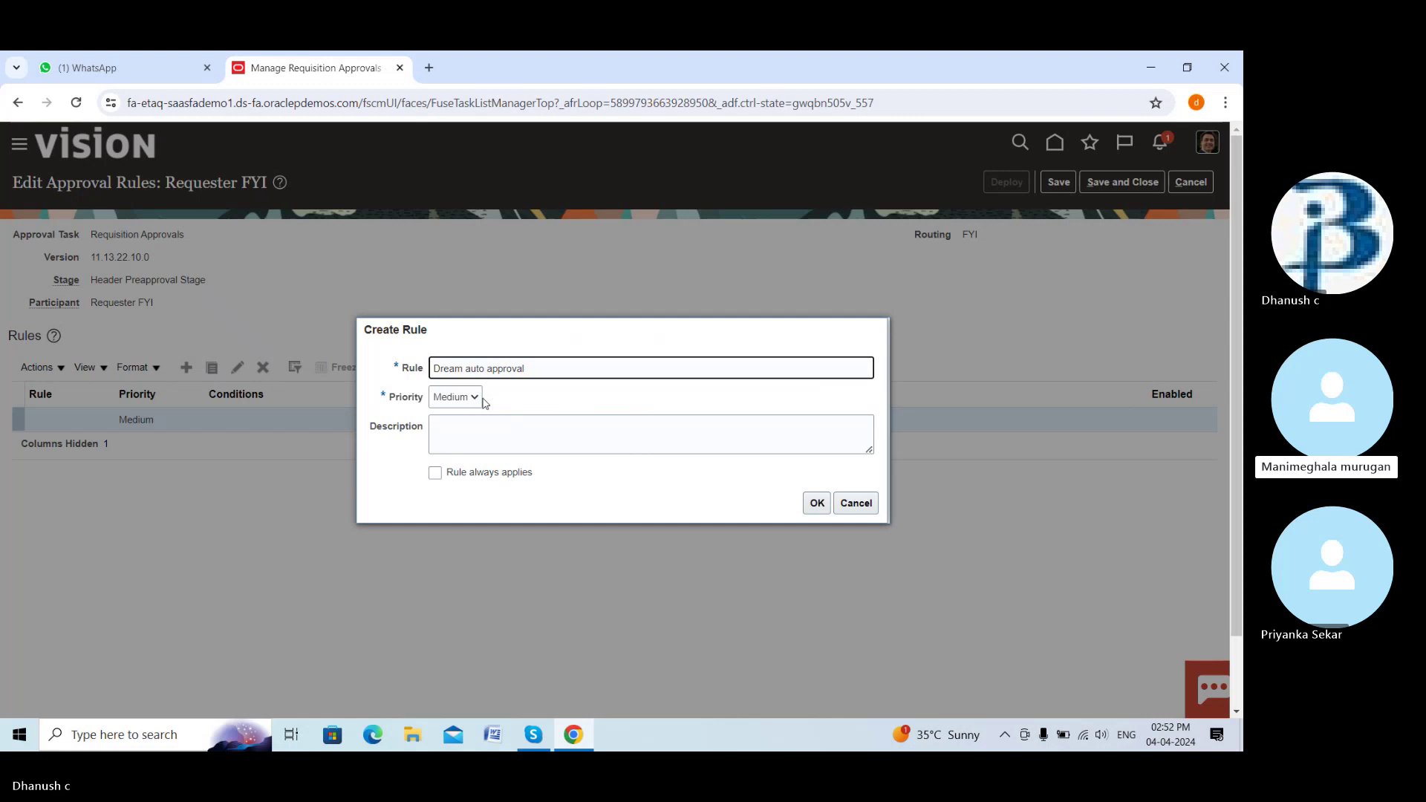
left_click(469, 398)
left_click(518, 394)
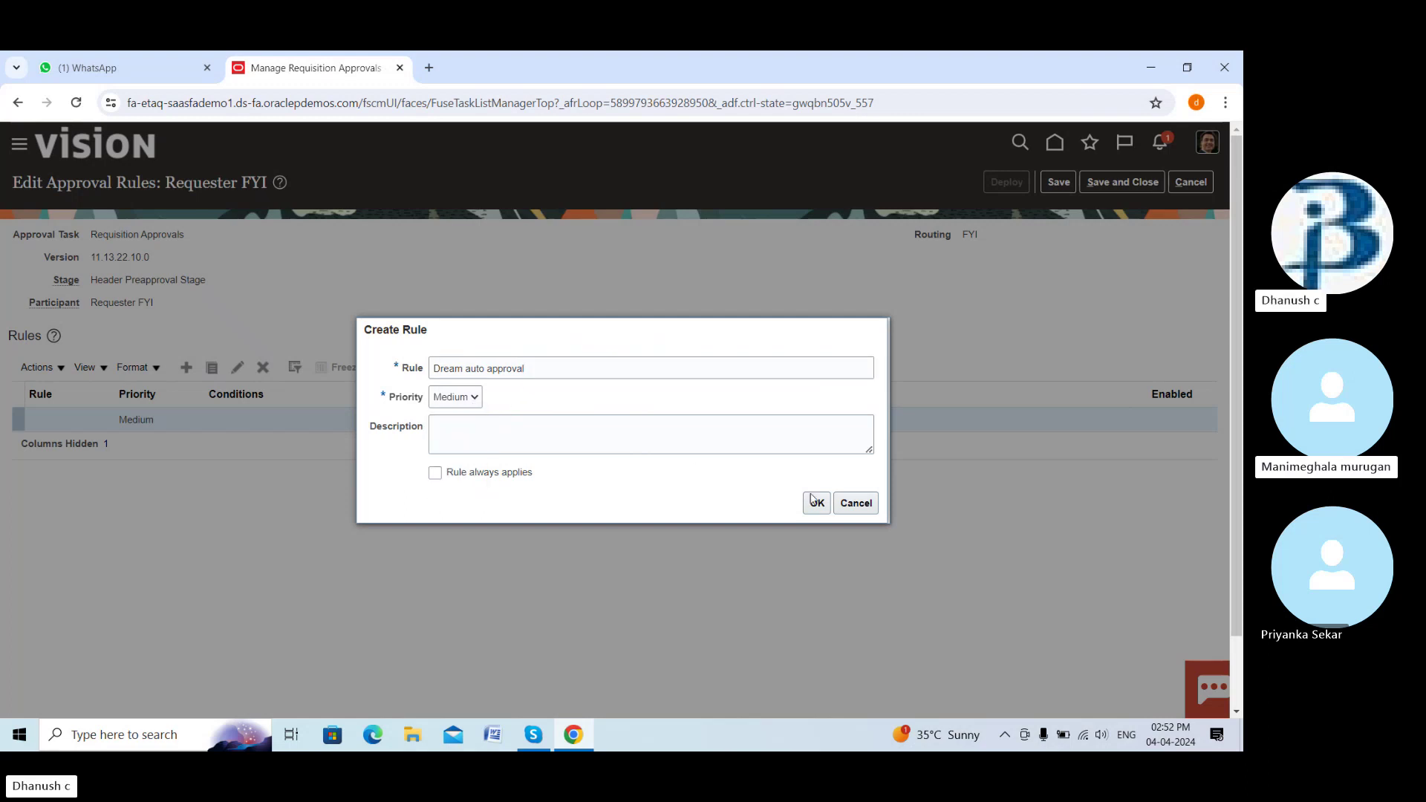
left_click(816, 504)
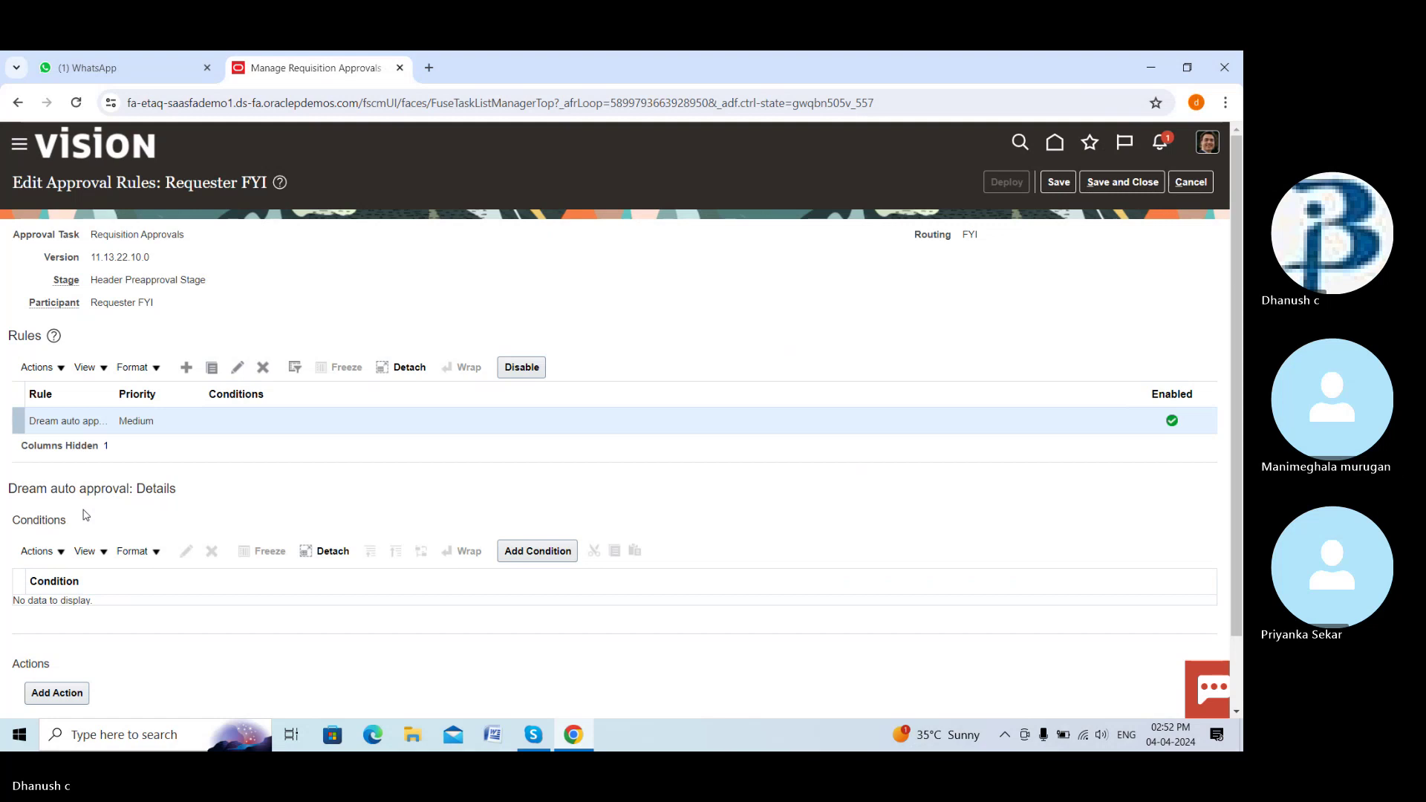
scroll(82, 542, "down", 1)
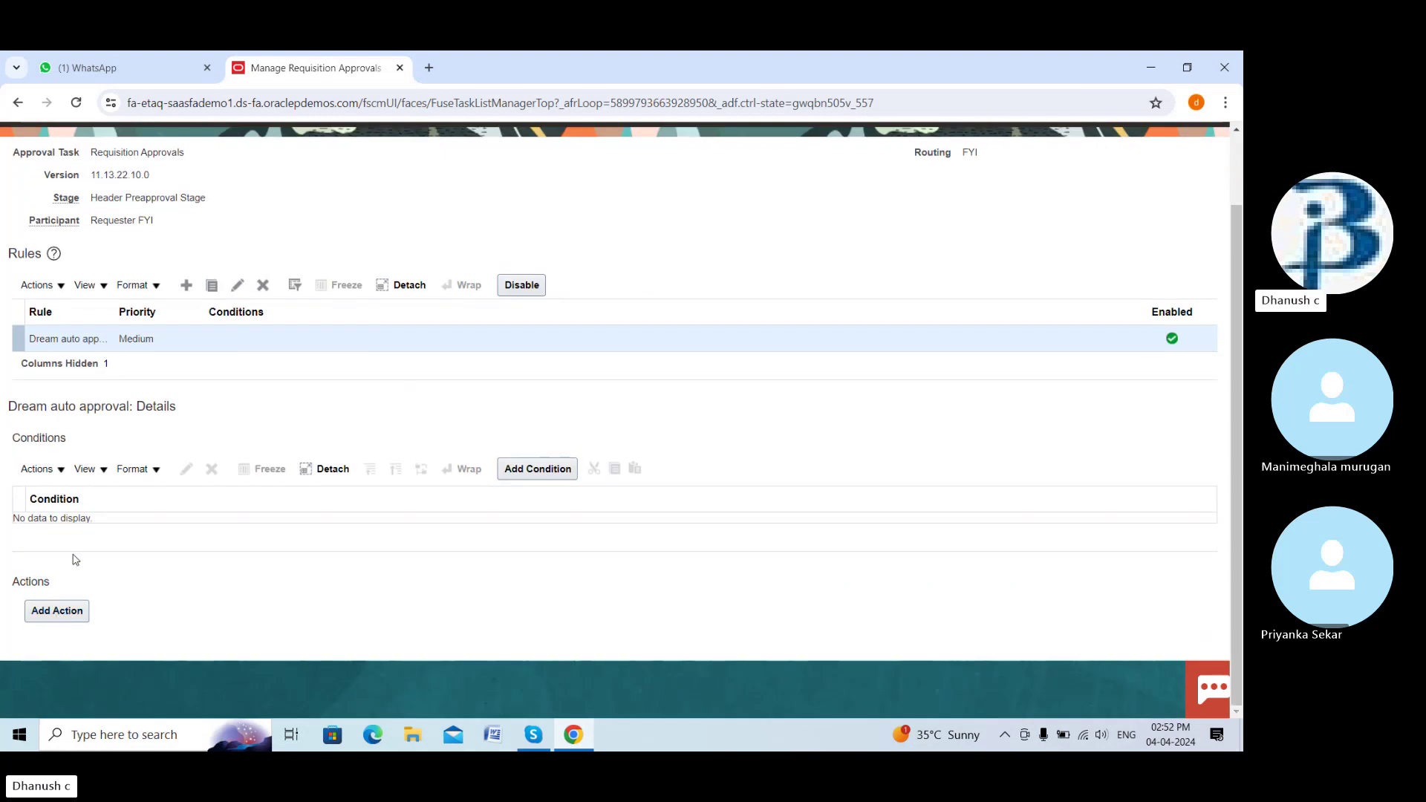
Start a new condition on the rule and search the attribute list for 'Dream'
left_click(504, 468)
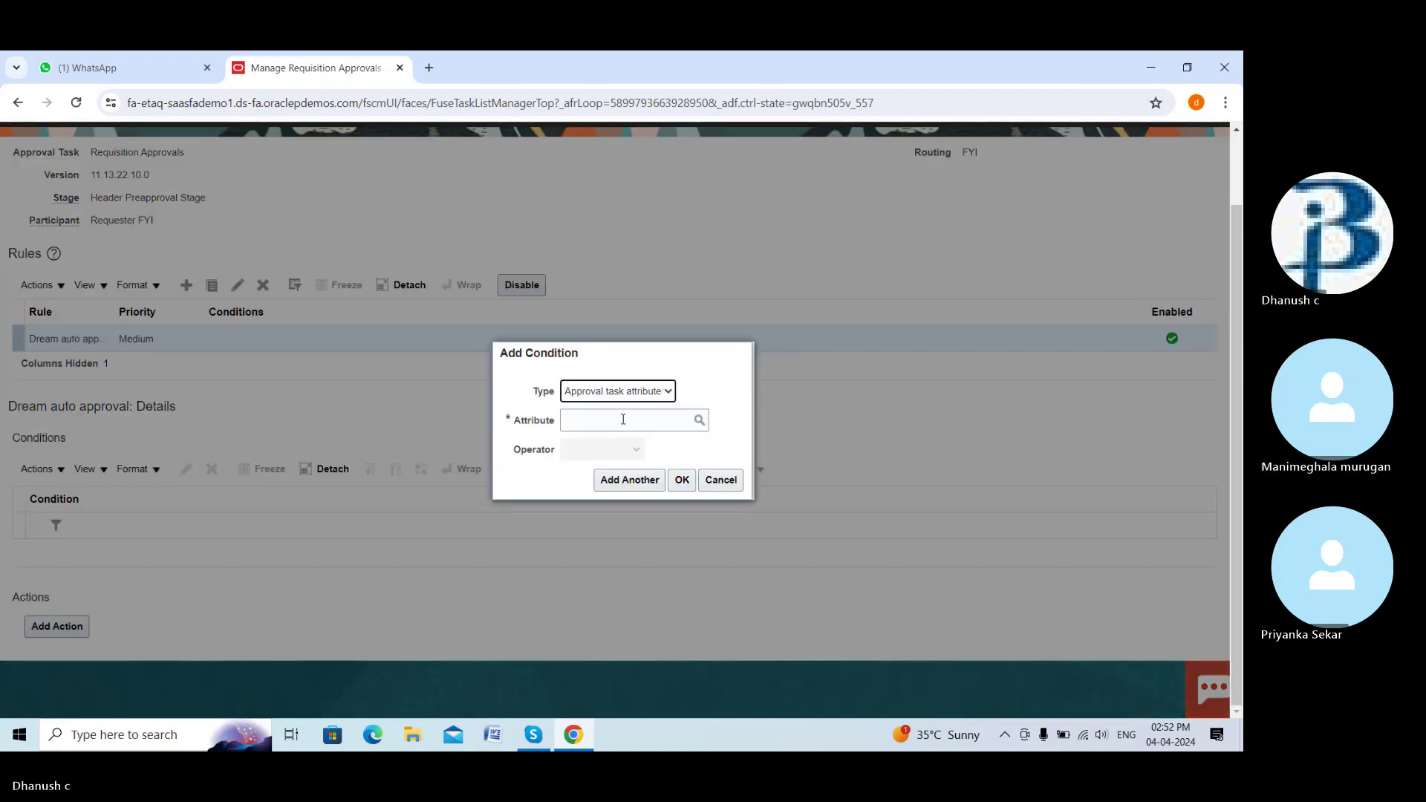
left_click(699, 422)
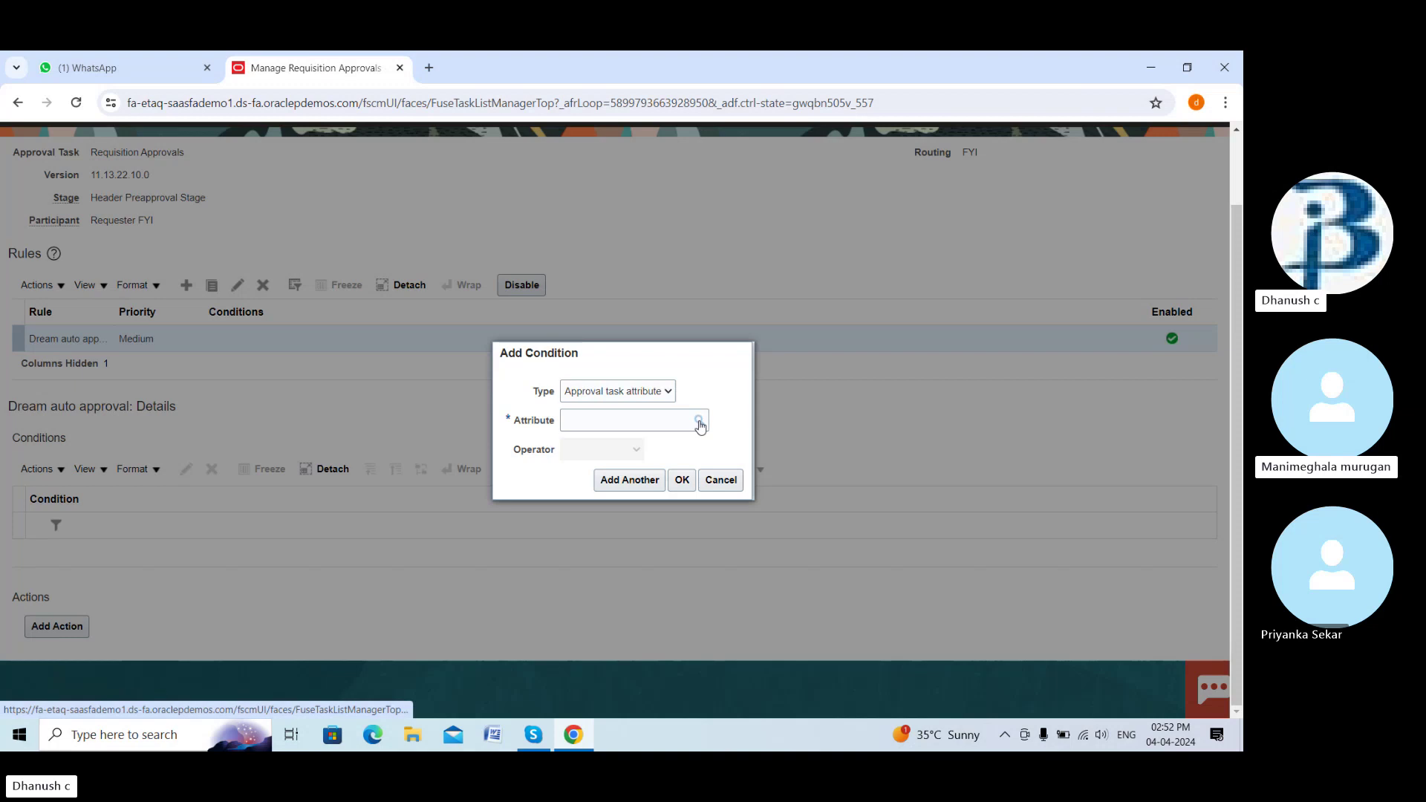
left_click(676, 383)
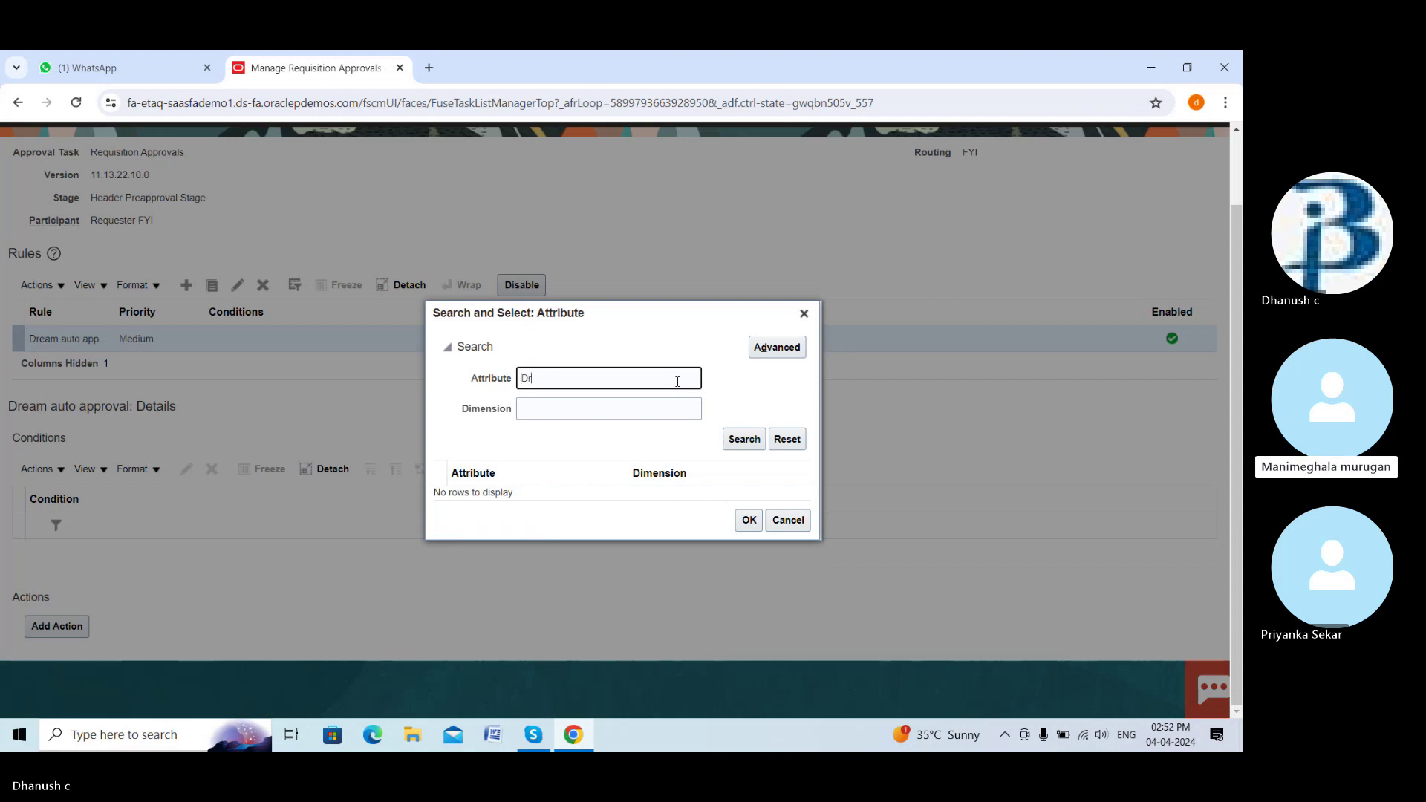
type("Dream")
key("BackSpace")
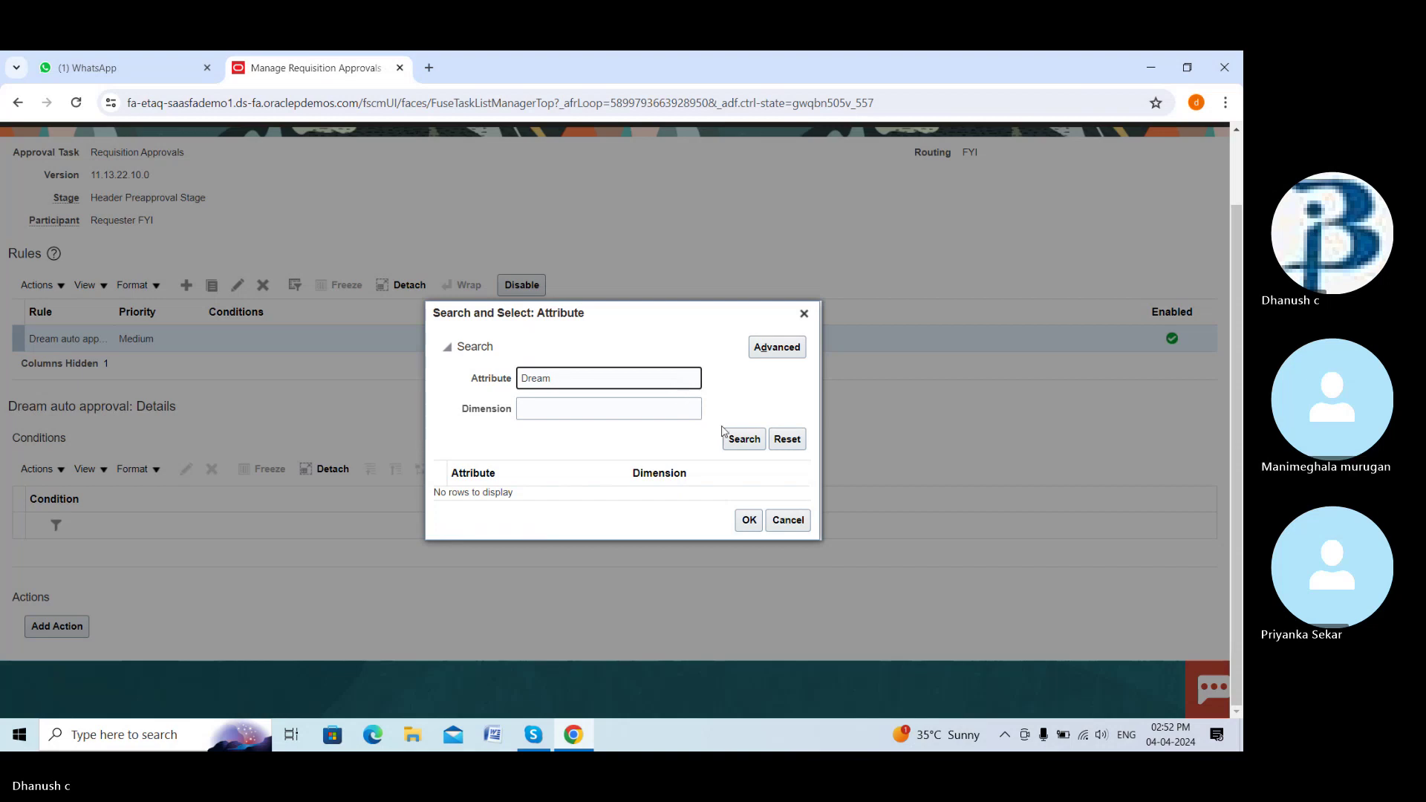
left_click(738, 437)
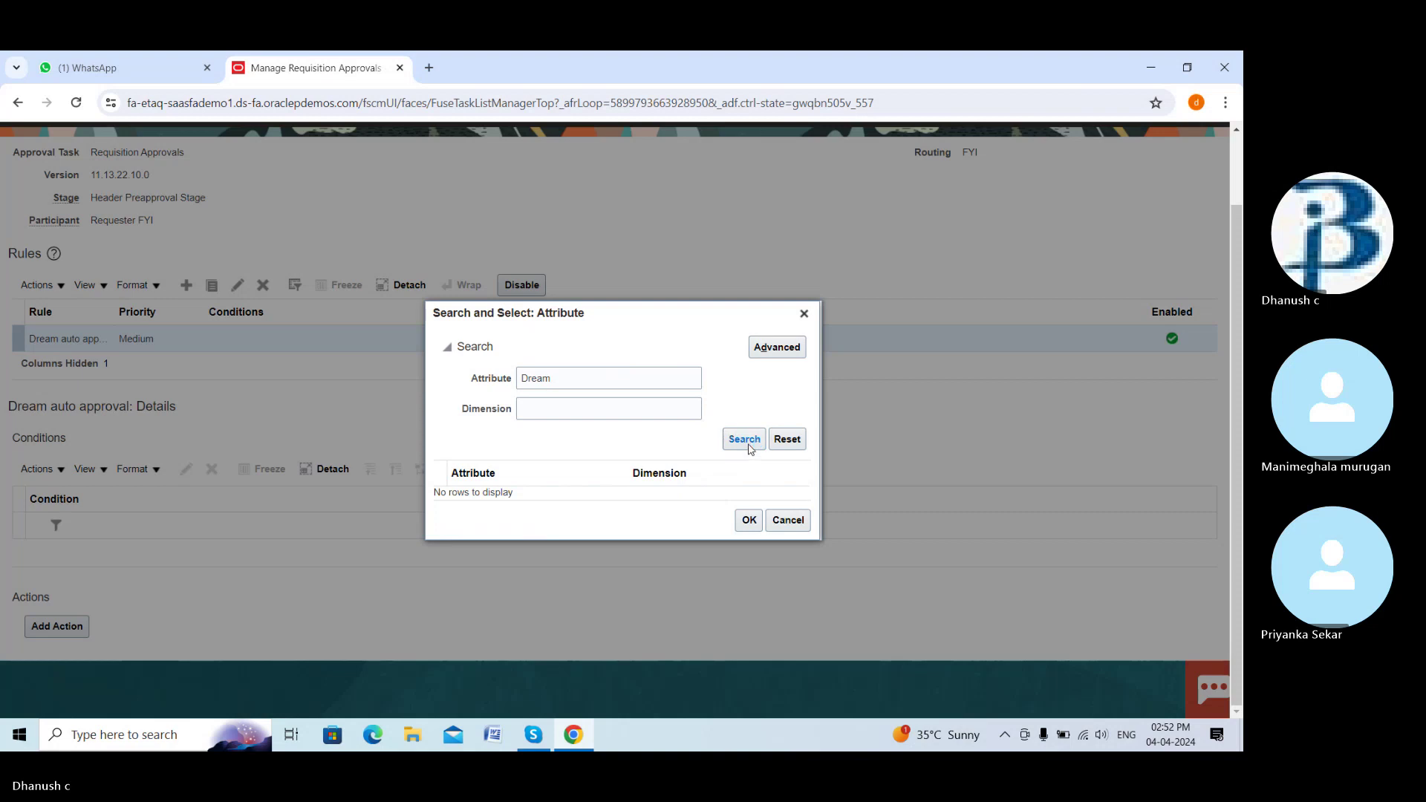
Search attributes for 'requi' and use Requisitioning BU as the condition attribute
left_click(607, 385)
type("bu")
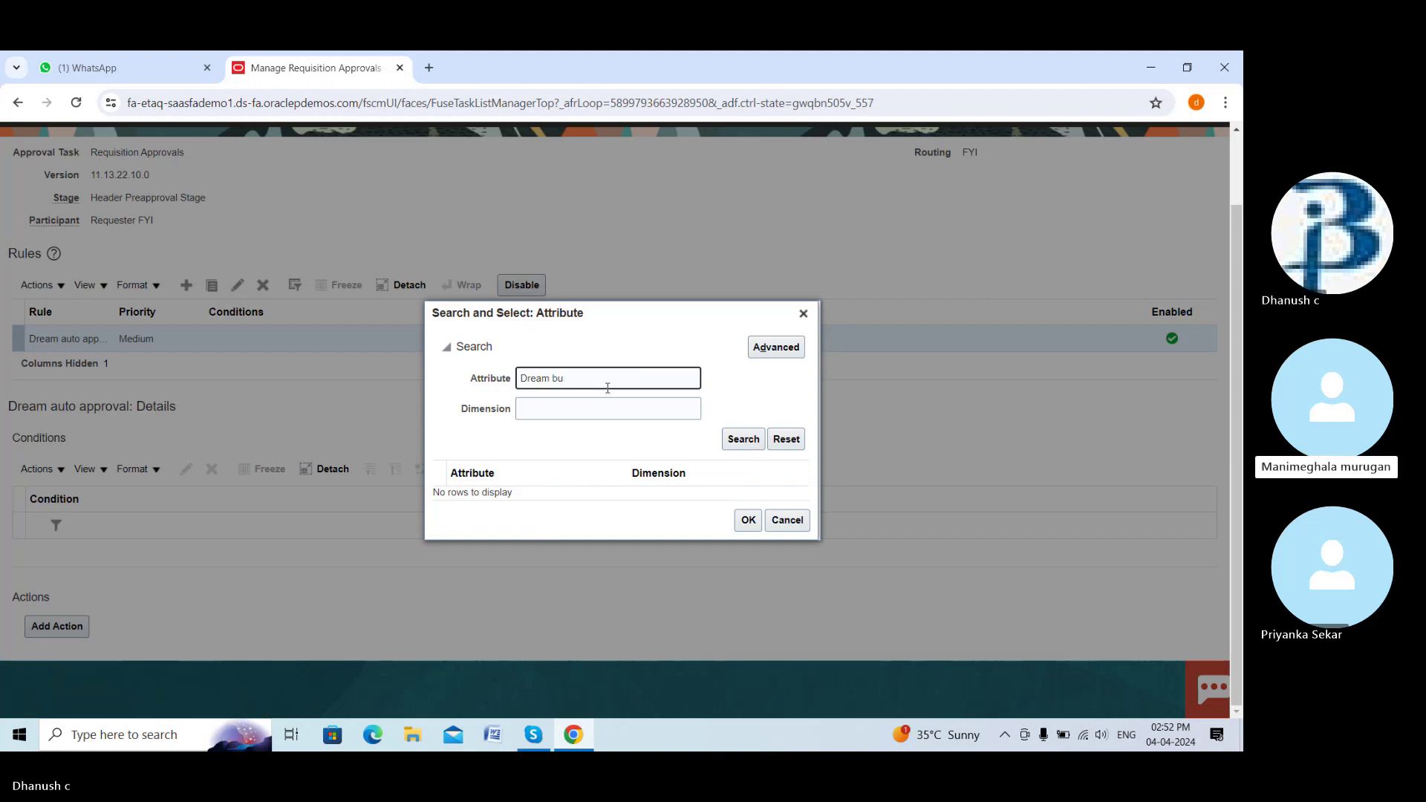
key("BackSpace")
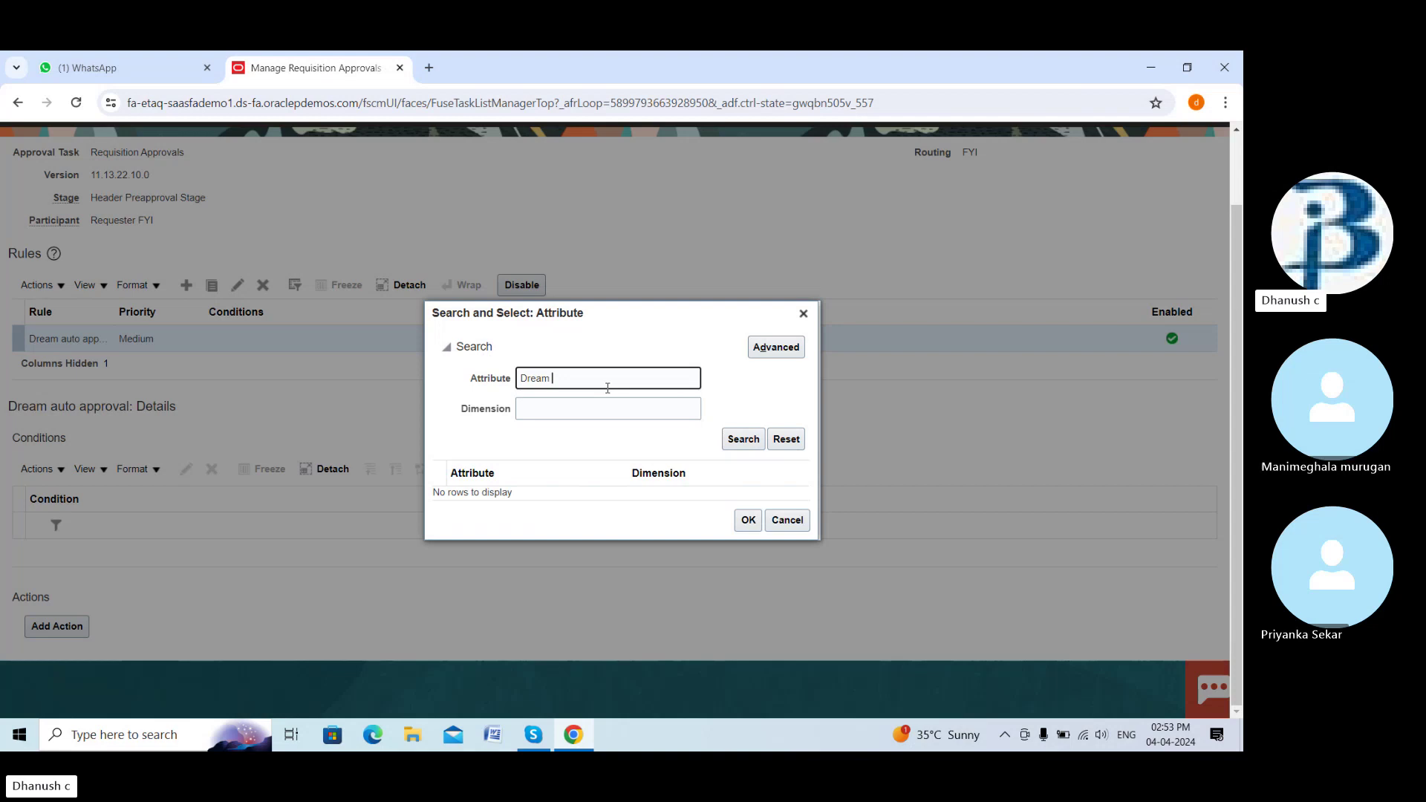
type("rec")
type("u")
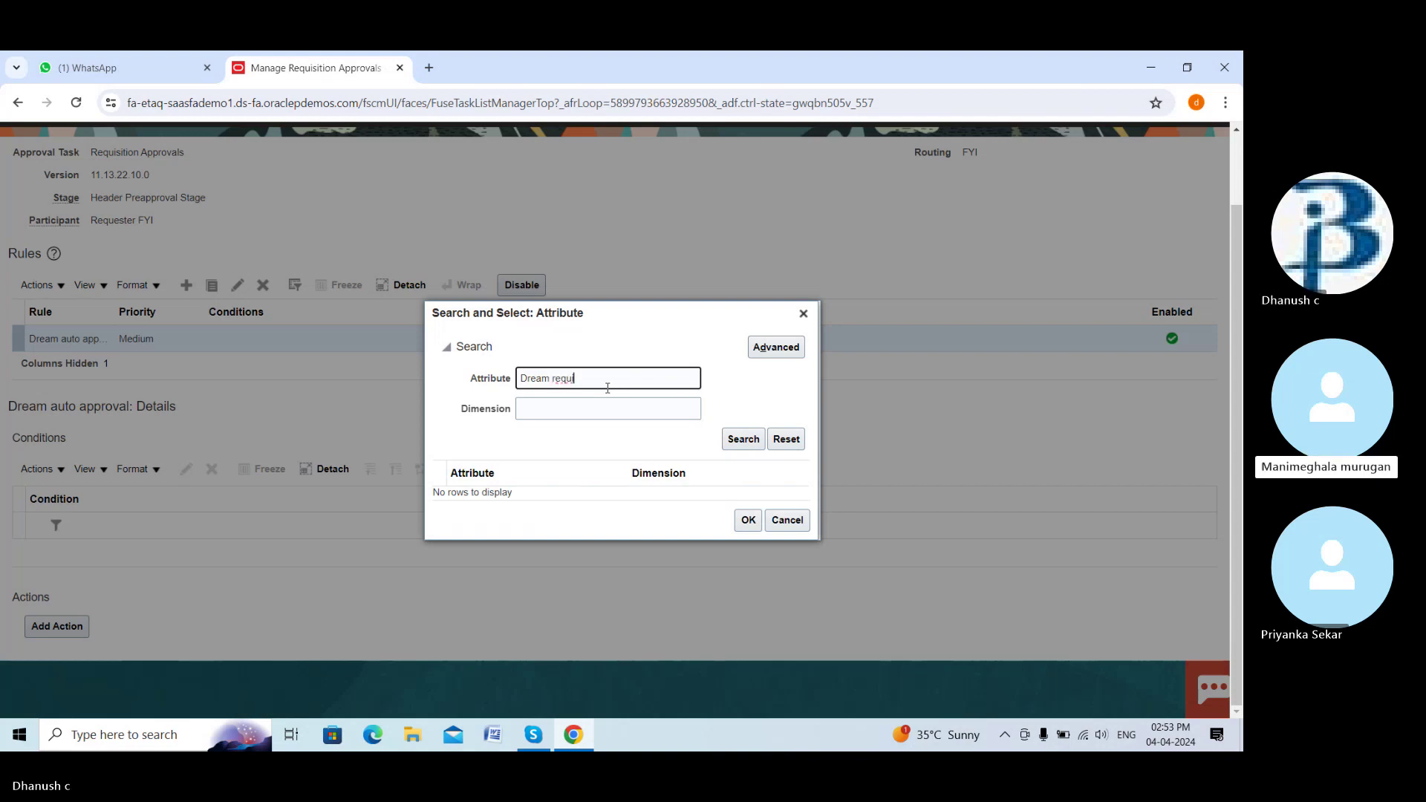
type("i")
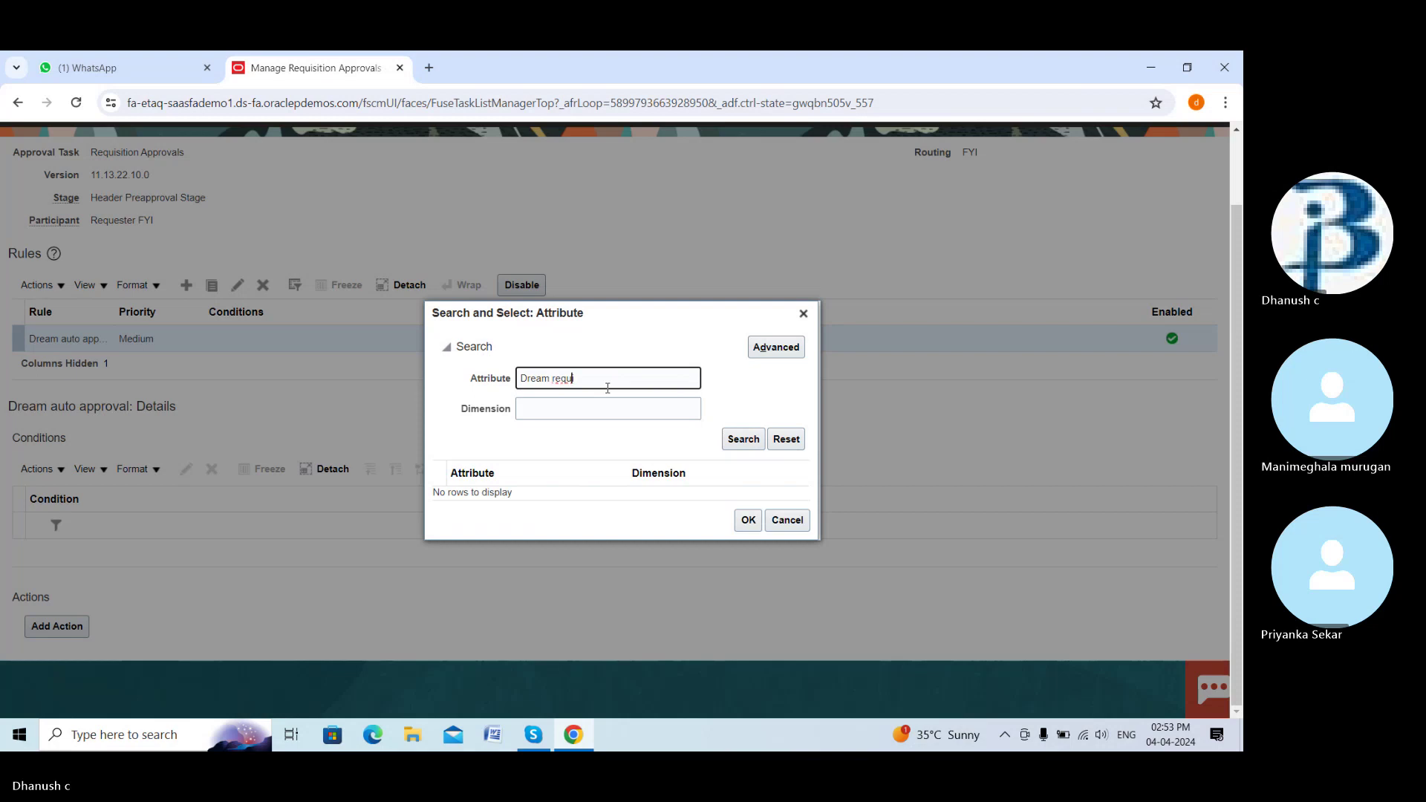
key("Left")
key("Left")
key("Left")
key("Left")
key("Left")
key("Left")
key("Left")
key("BackSpace")
key("BackSpace")
key("BackSpace")
key("BackSpace")
key("BackSpace")
key("Delete")
left_click(563, 382)
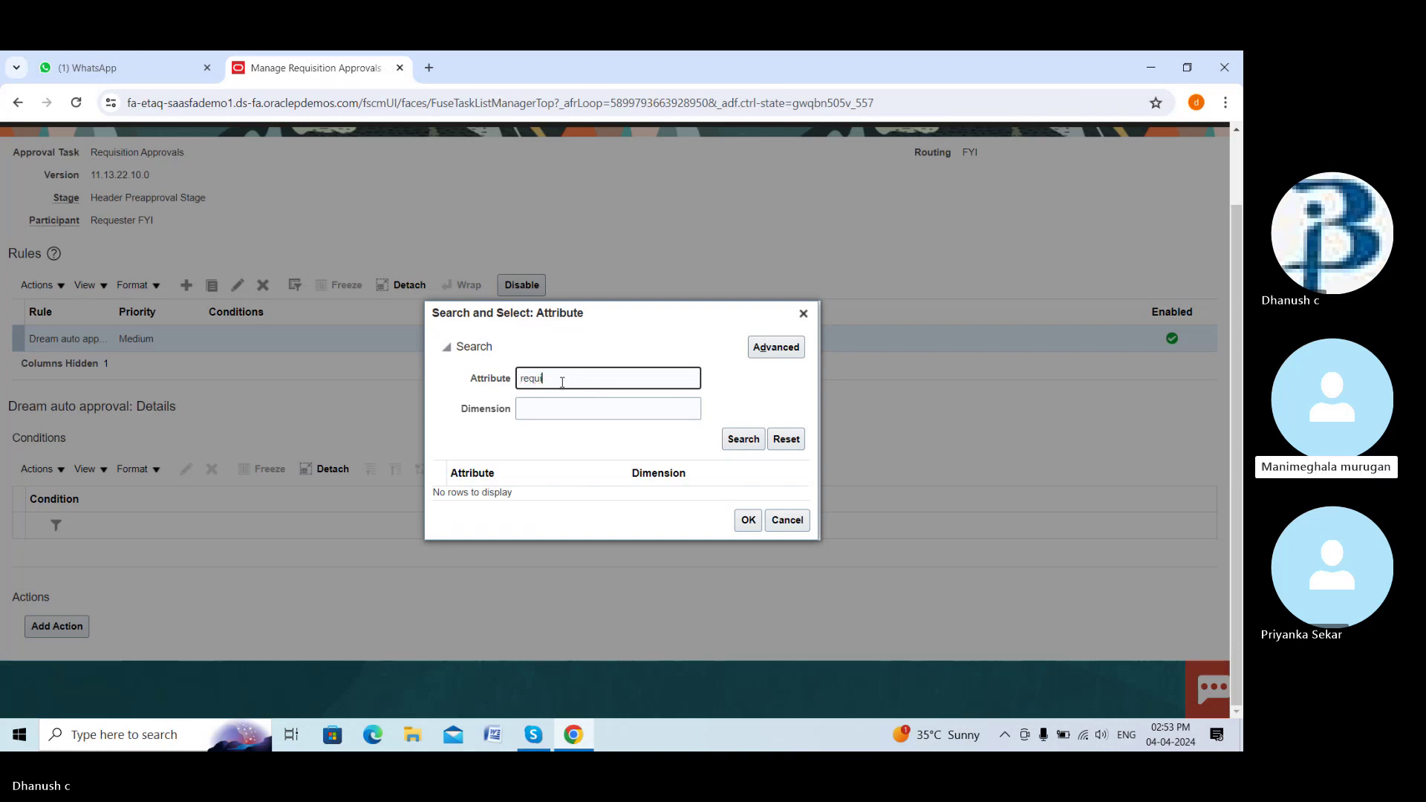
type("tion")
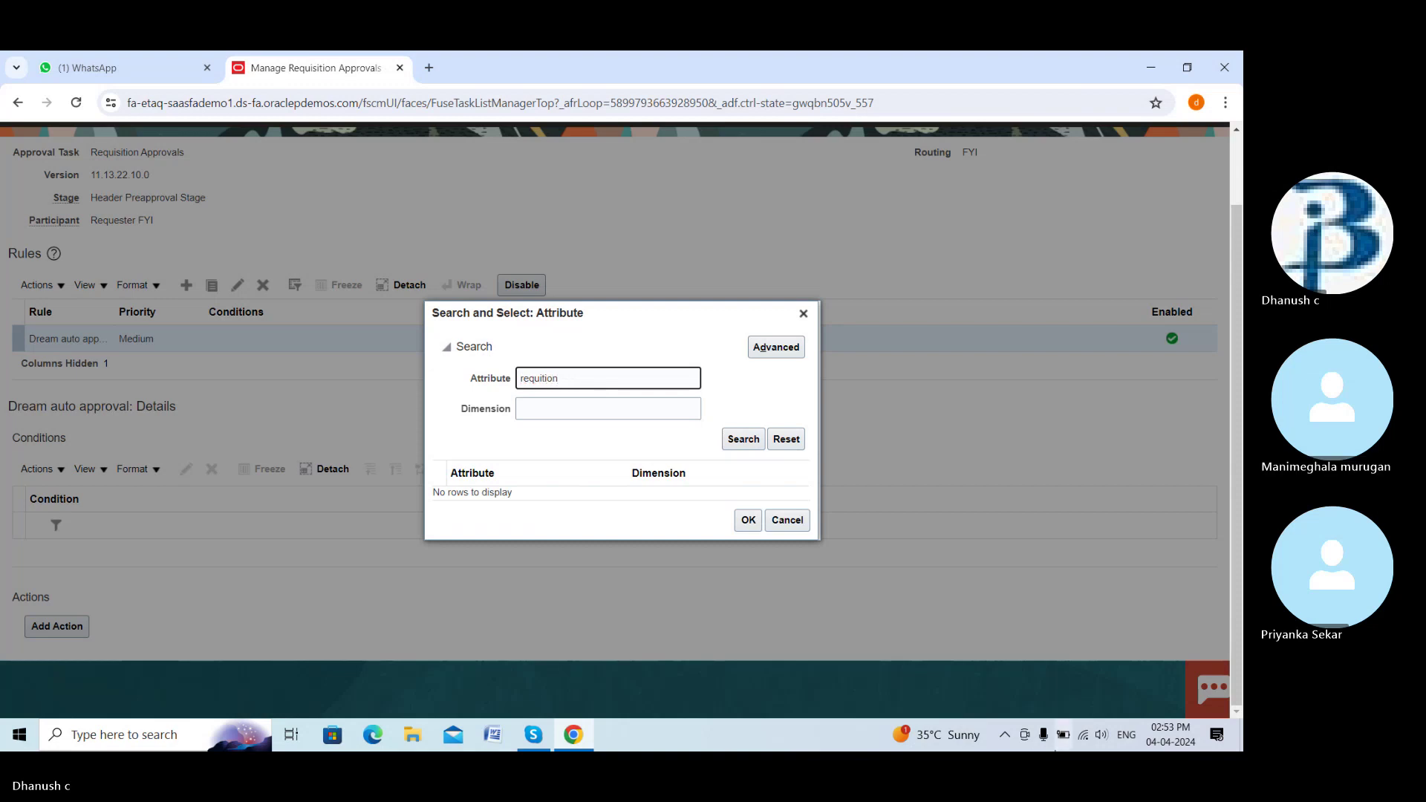
left_click(741, 439)
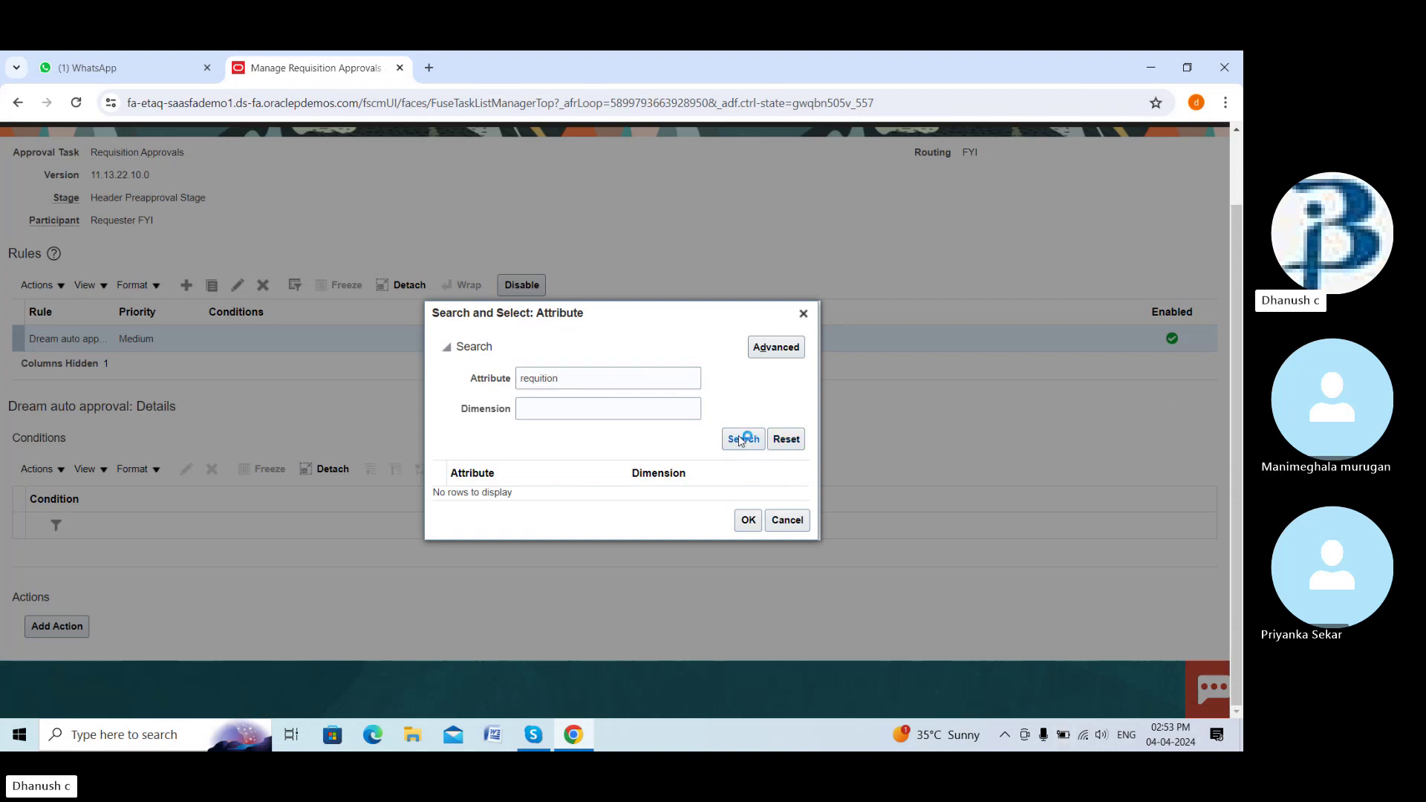
left_click(595, 379)
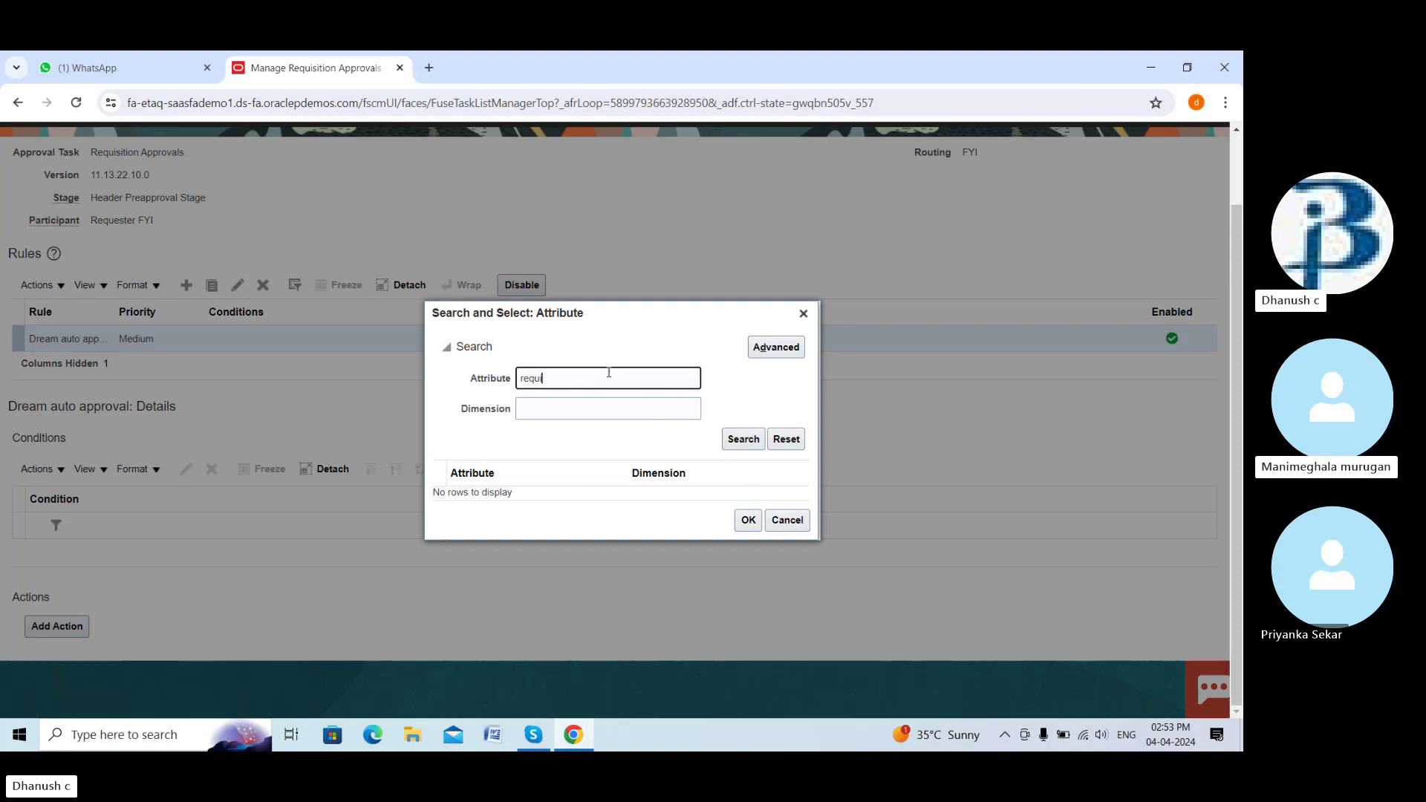
left_click(752, 442)
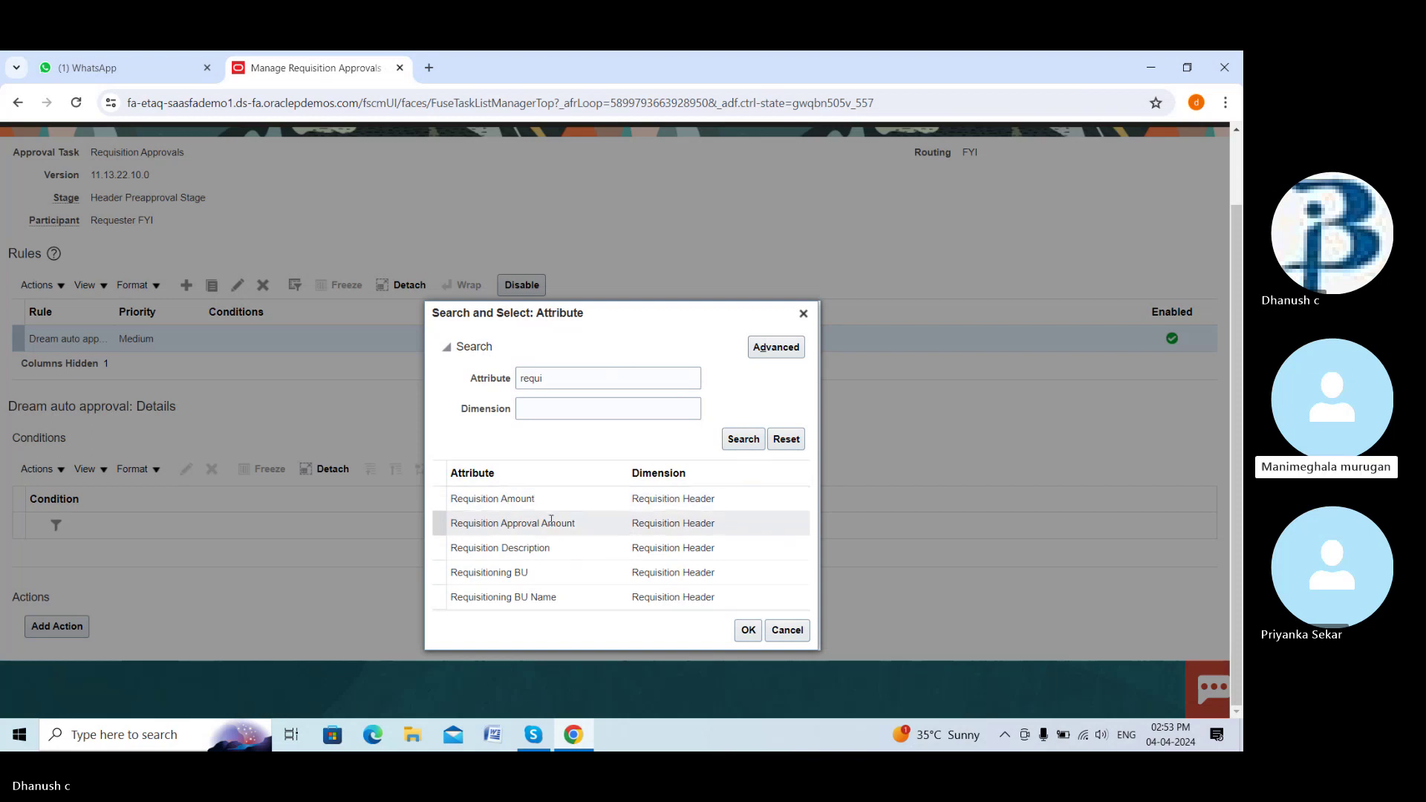
left_click(527, 571)
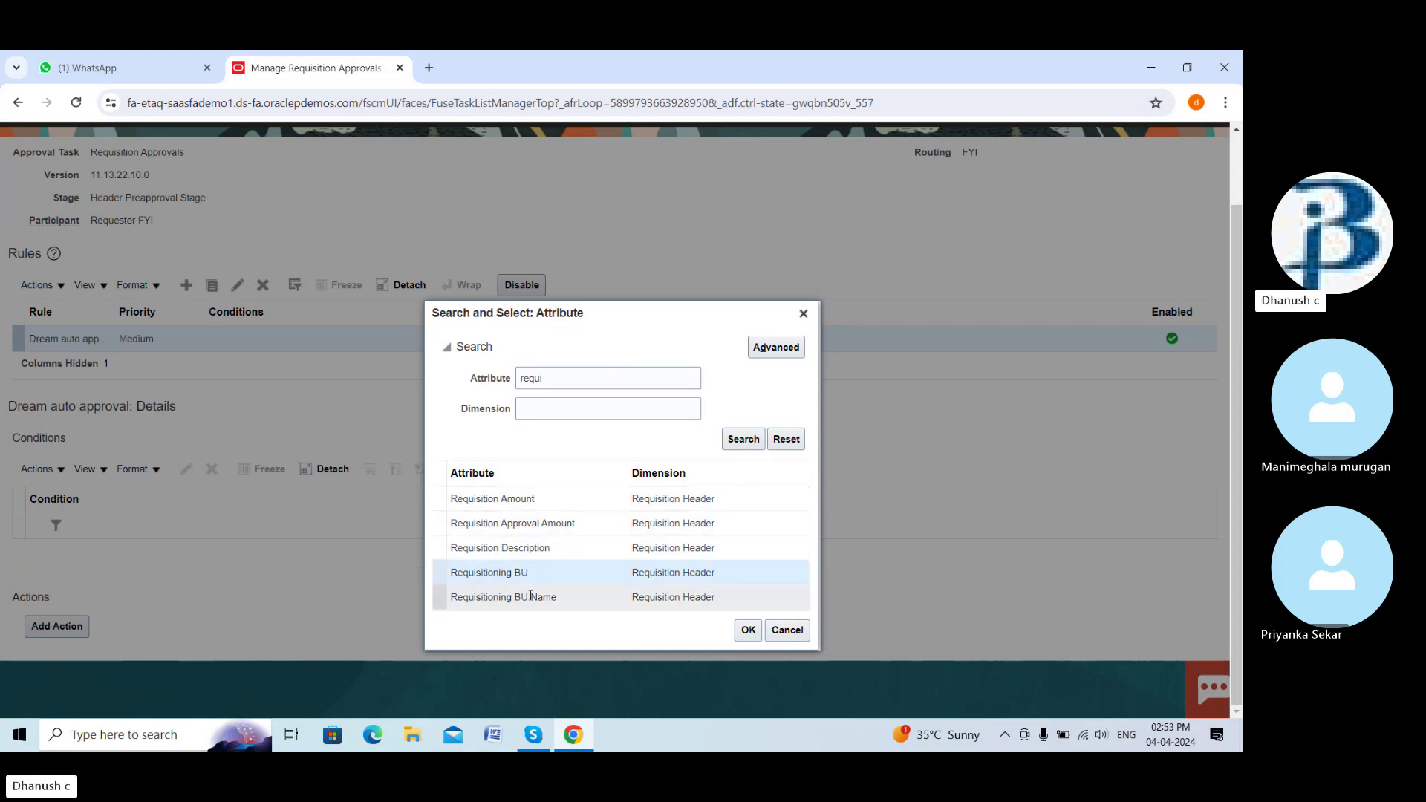
left_click(749, 630)
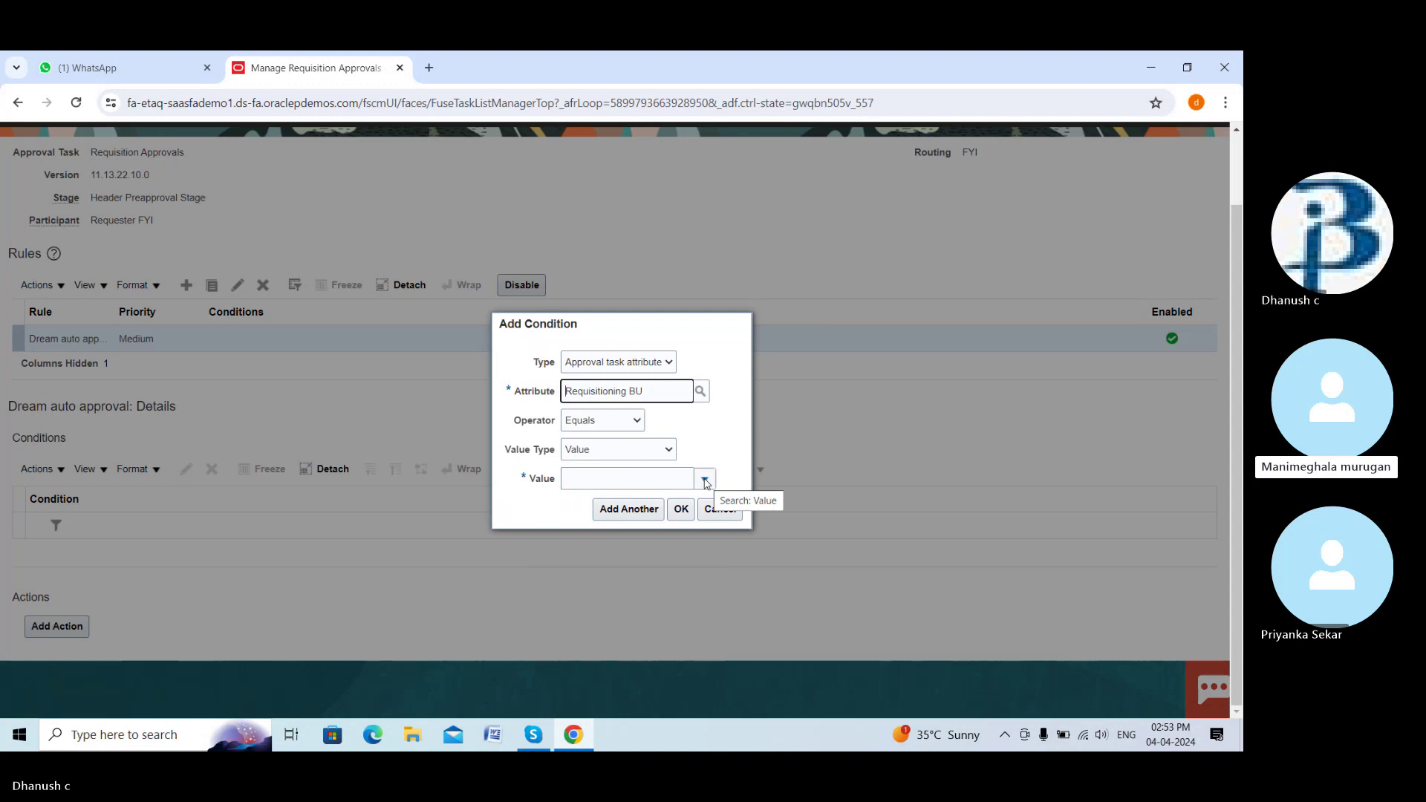
Set the condition value to DREAM BUILDER BU, found by searching 'dream', and add the condition
left_click(705, 480)
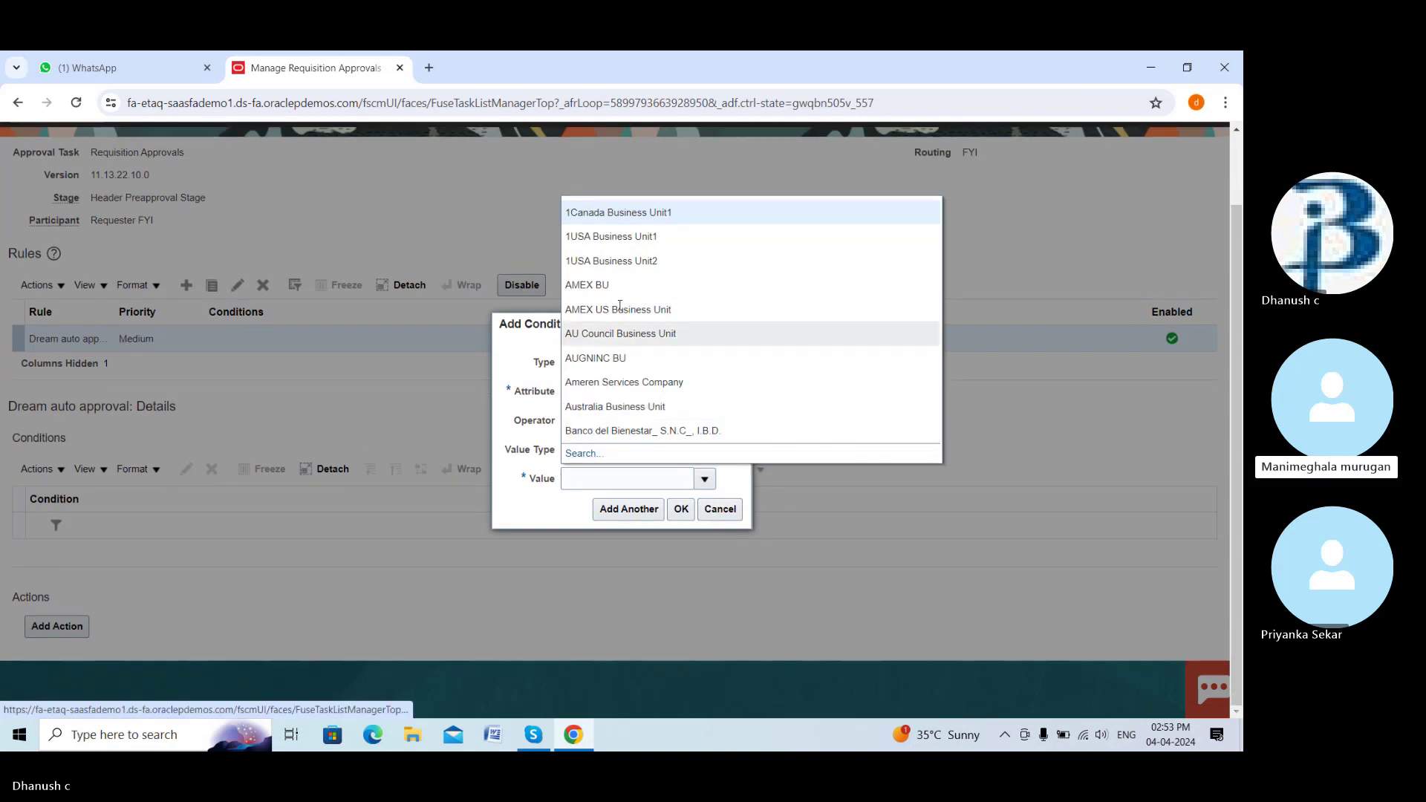
left_click(584, 455)
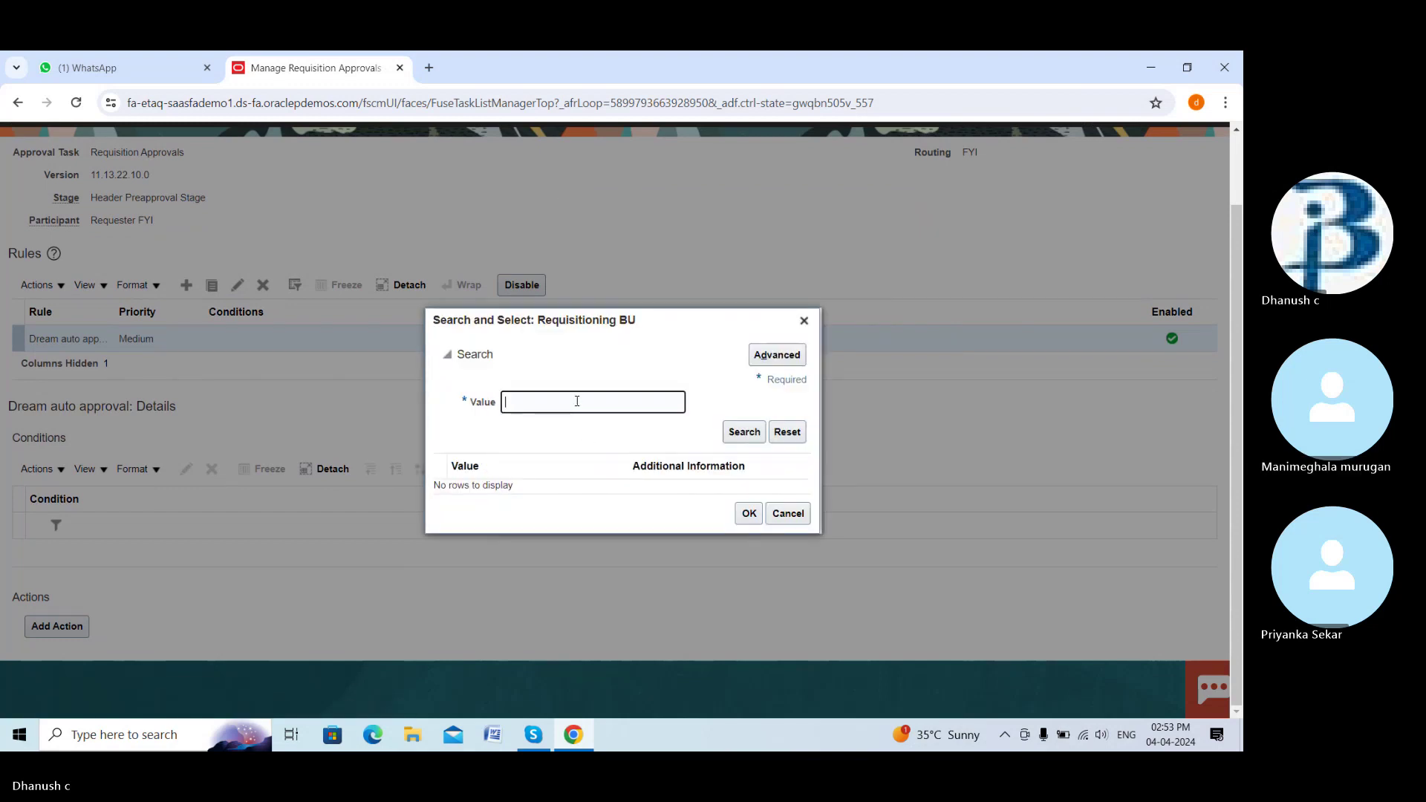
type("dream")
left_click(743, 431)
left_click(529, 486)
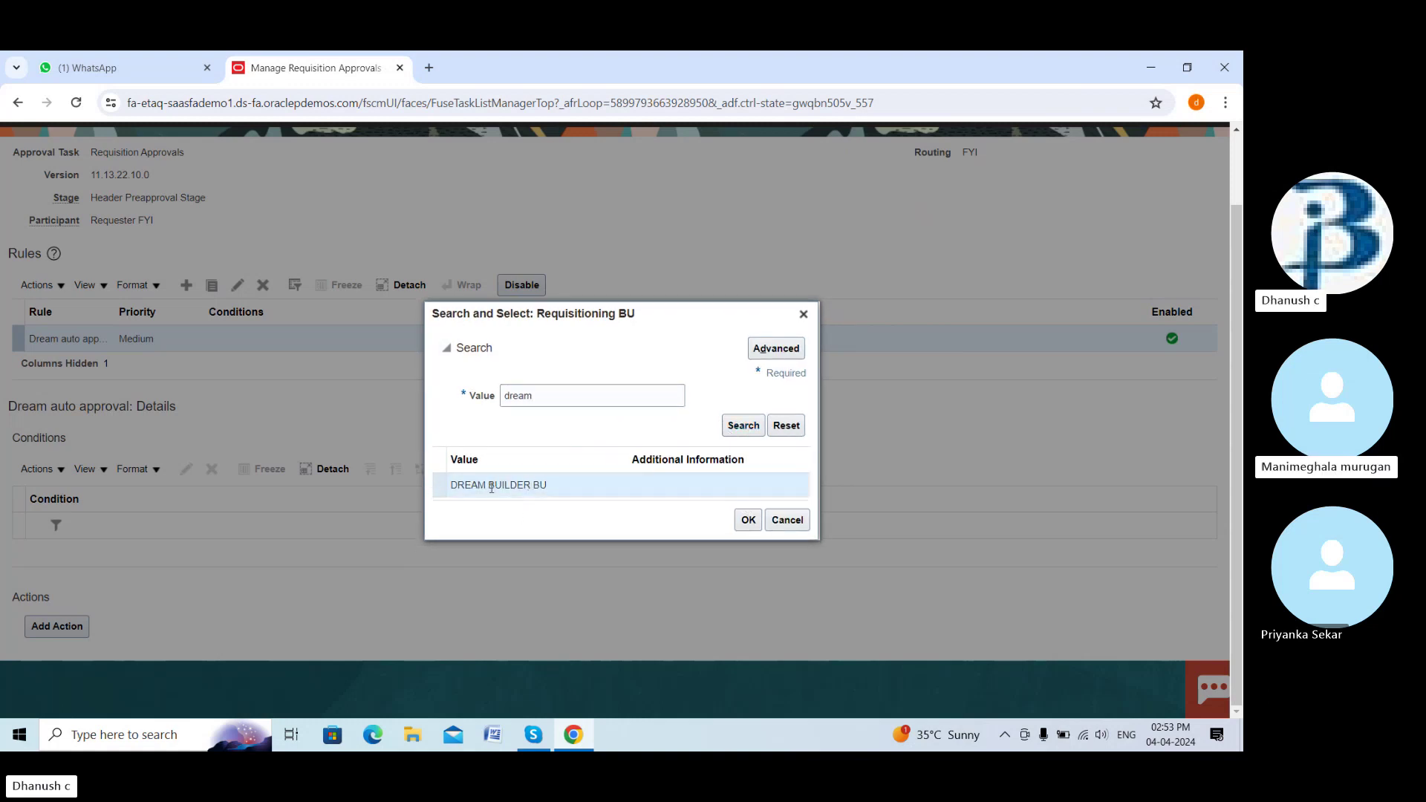
left_click(758, 526)
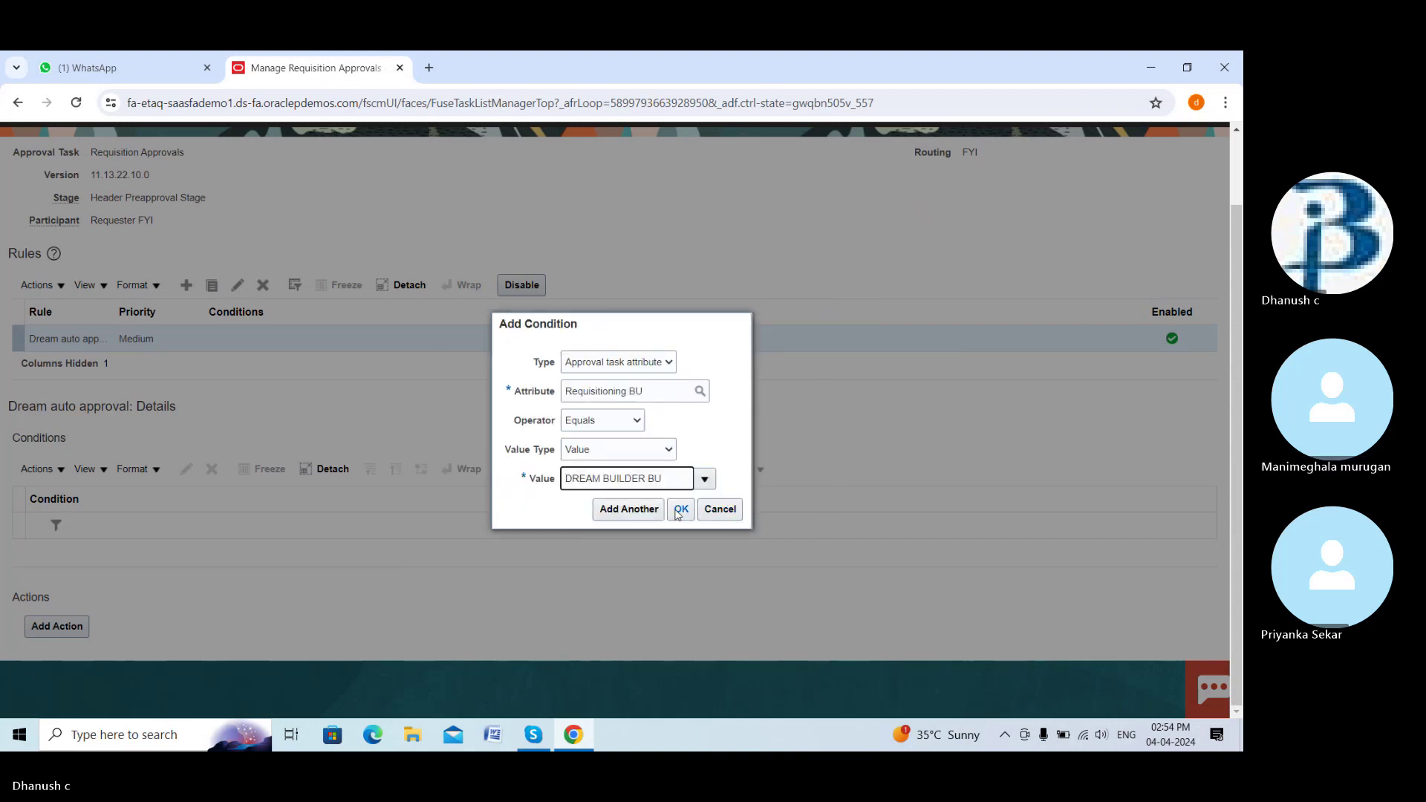
left_click(679, 512)
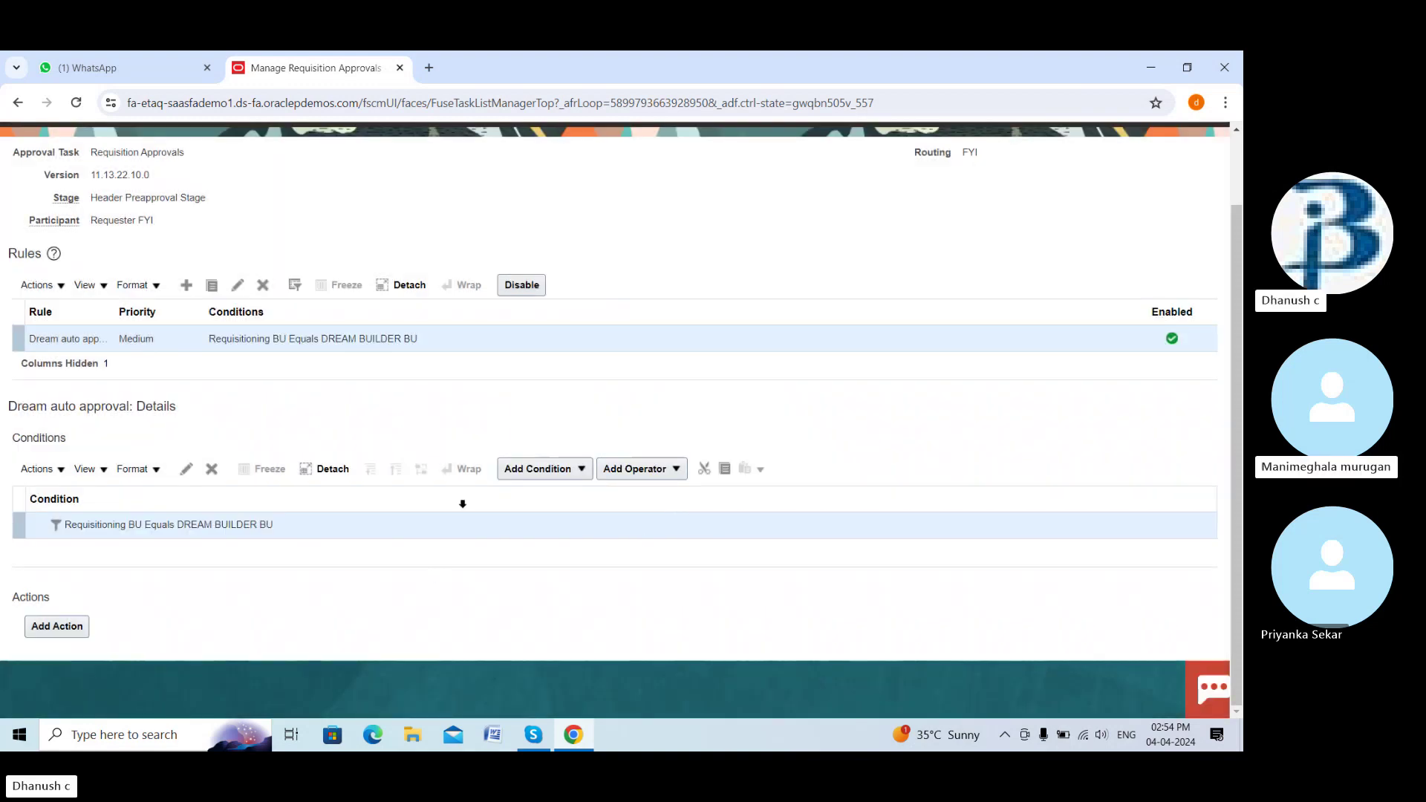
Add an Automatic action to the rule with outcome Approved
left_click(42, 628)
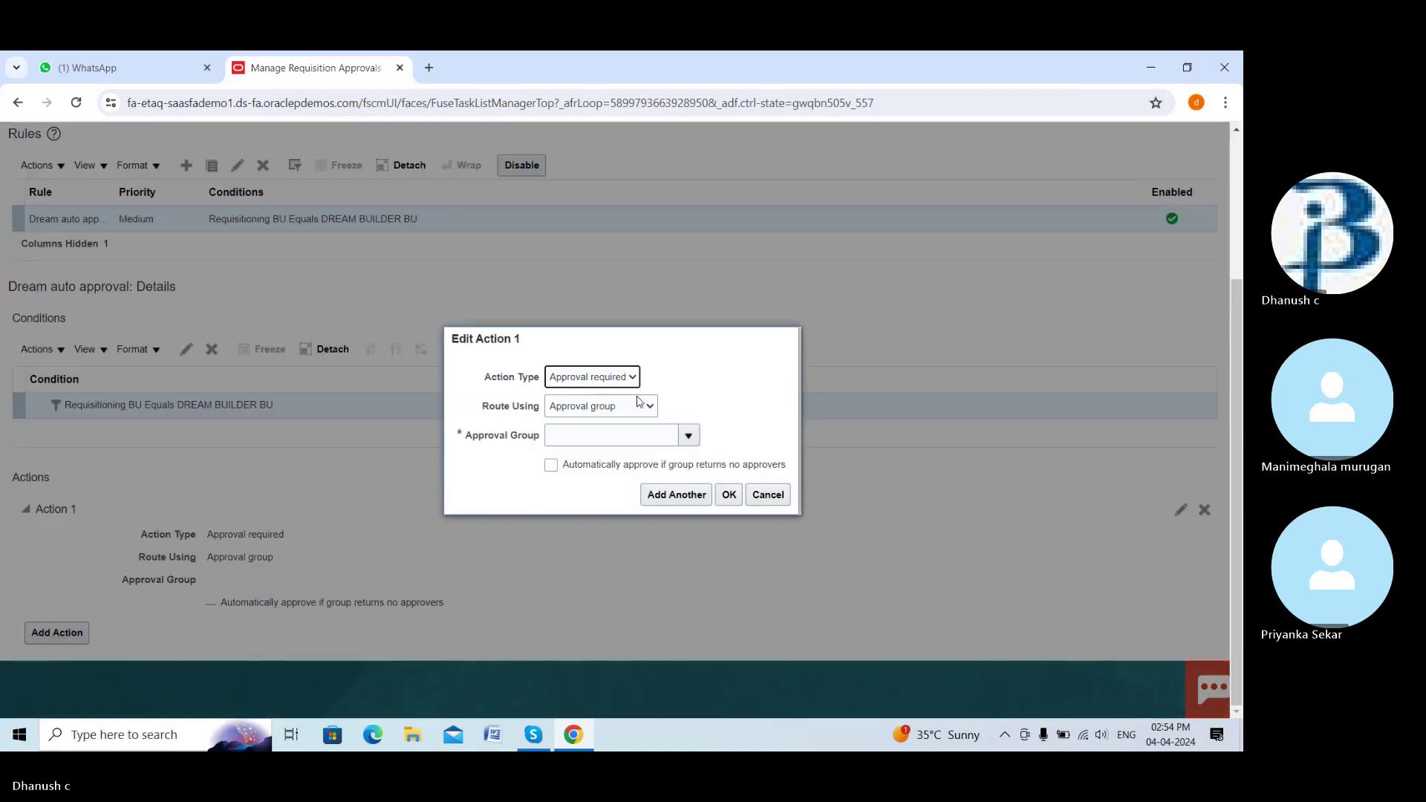
left_click(689, 435)
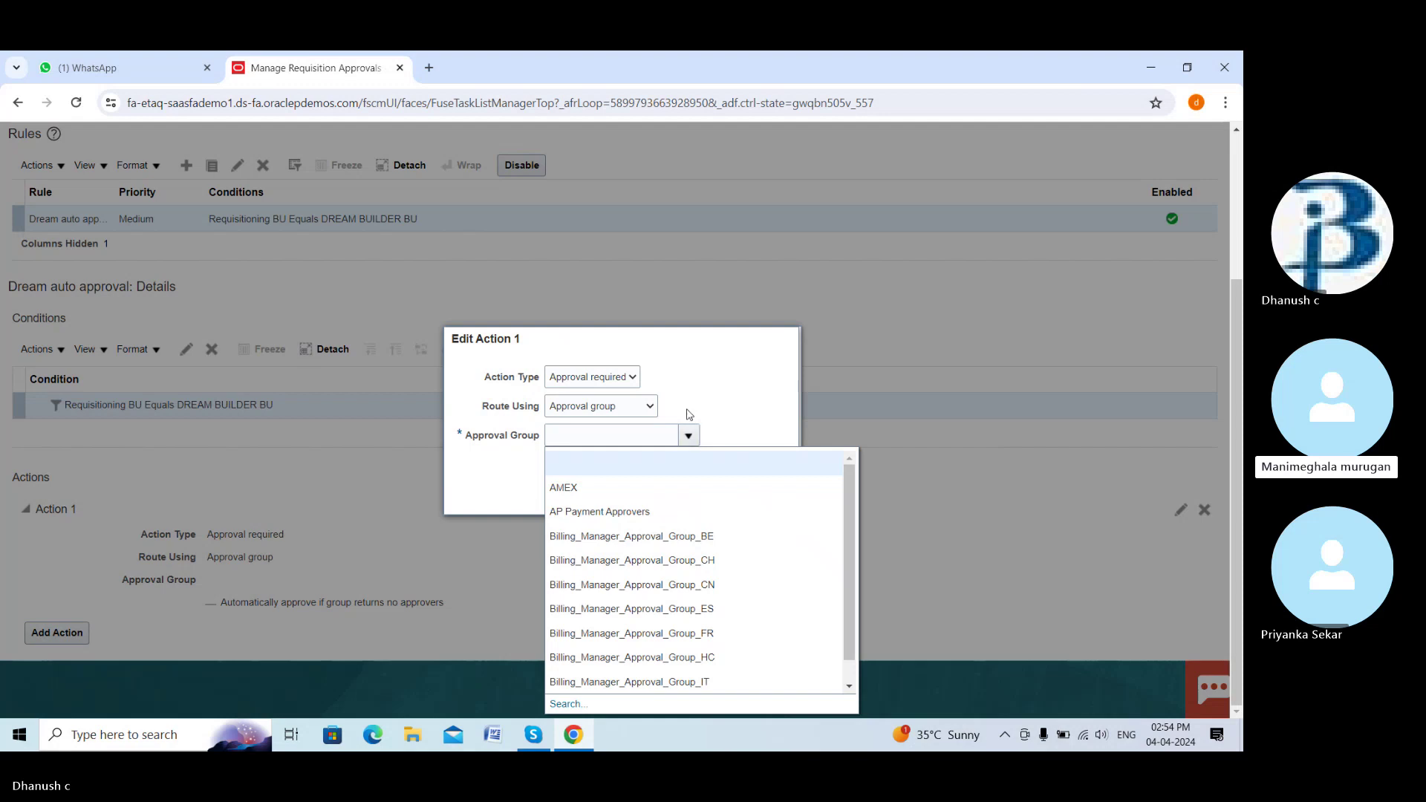
left_click(688, 434)
left_click(603, 380)
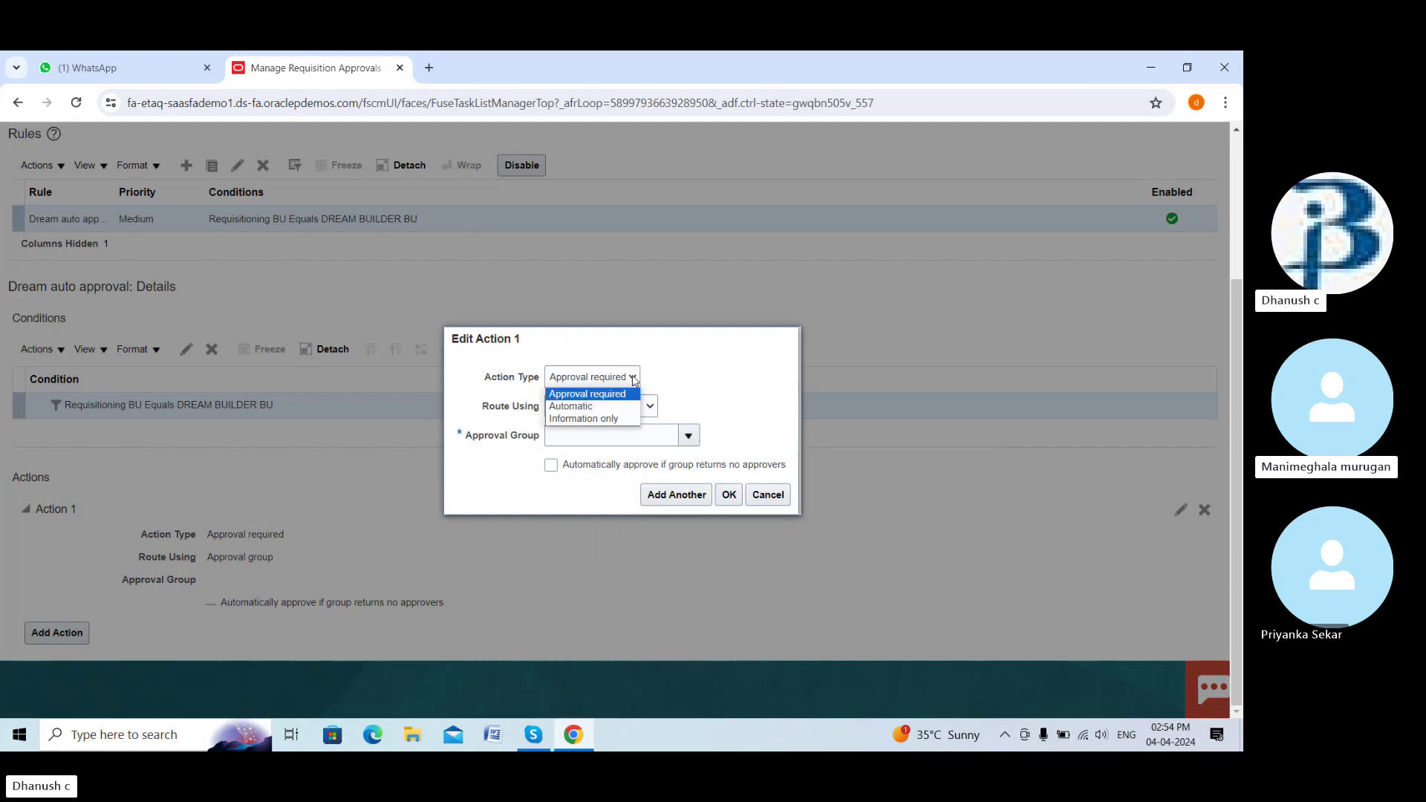
left_click(589, 407)
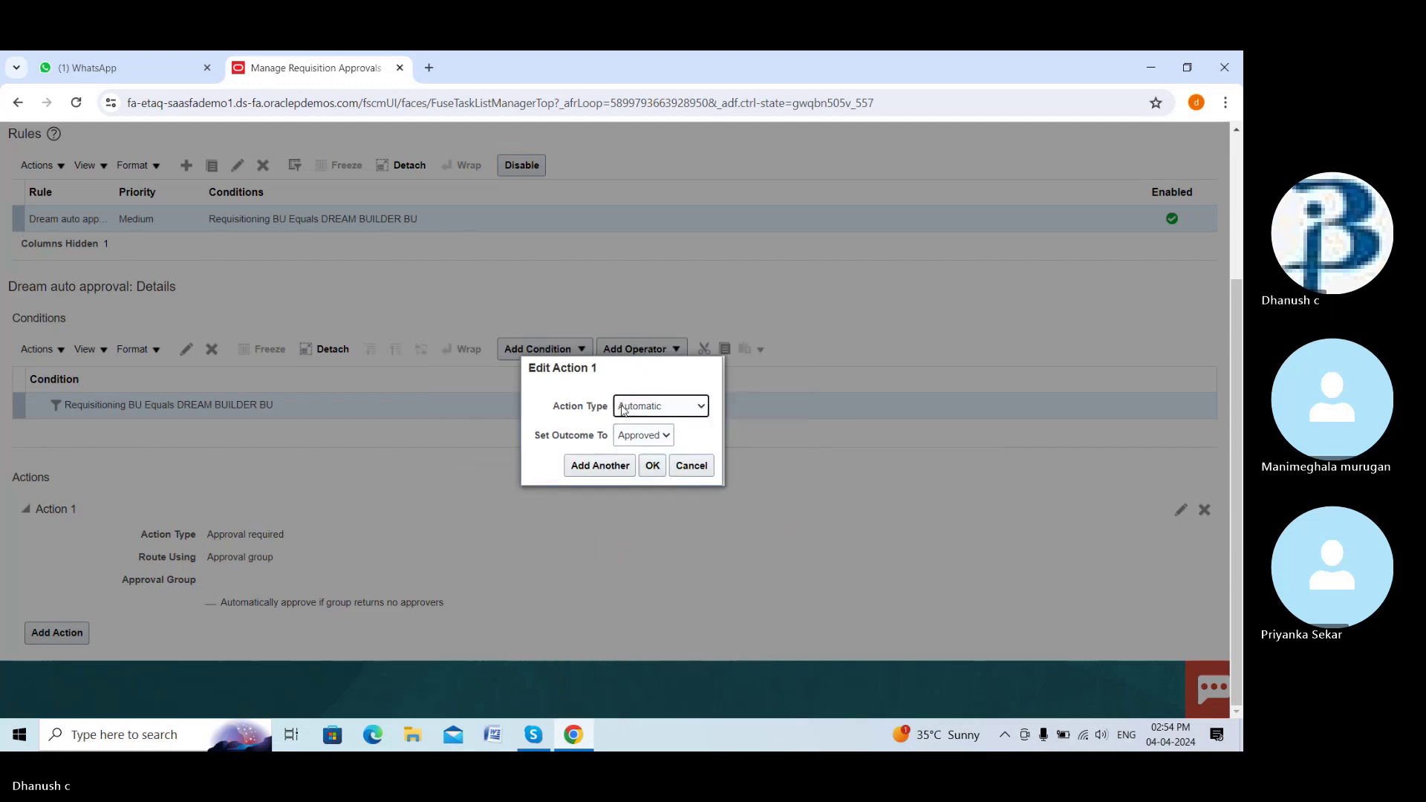
left_click(651, 466)
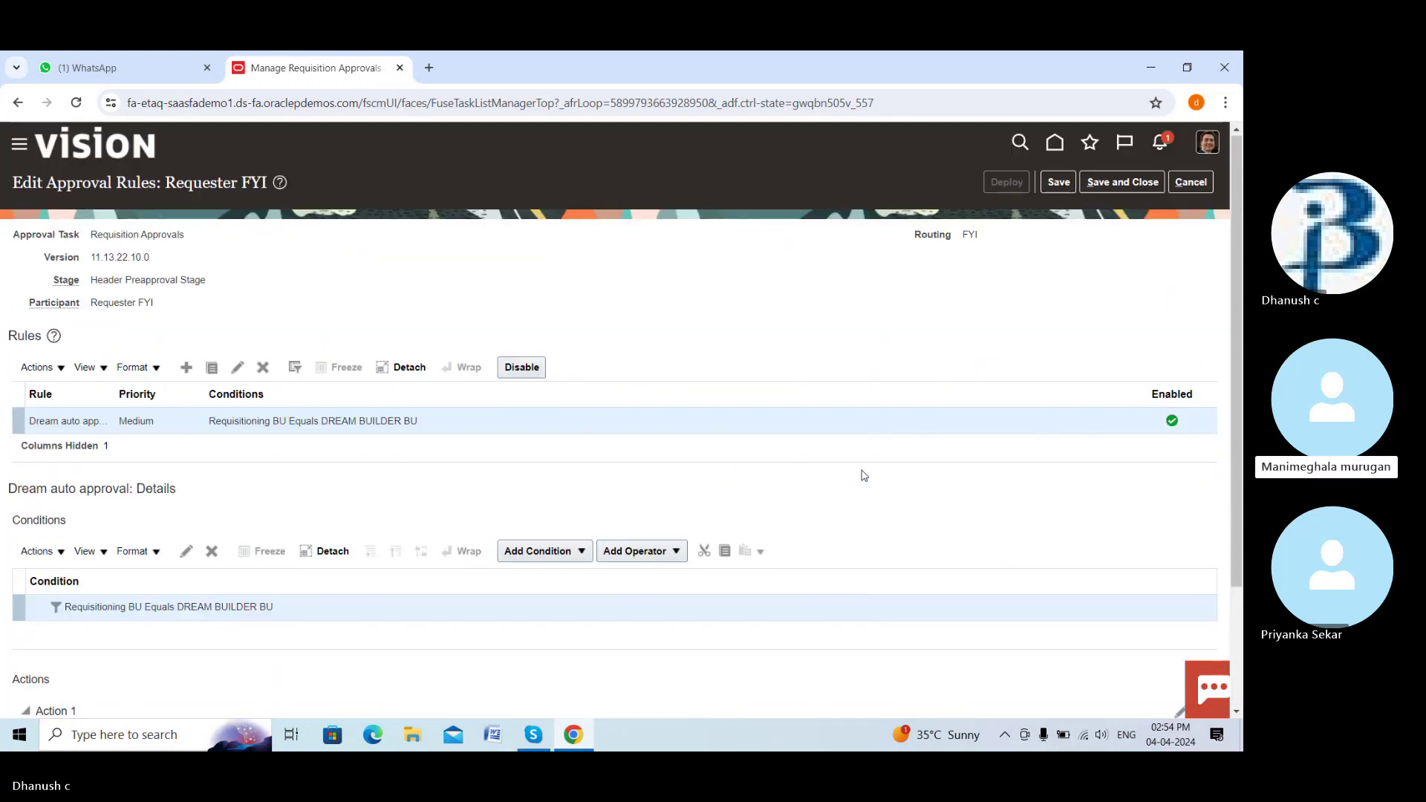
Save and deploy the Requester FYI rule changes, accept the warning, and finish with Done
left_click(1058, 182)
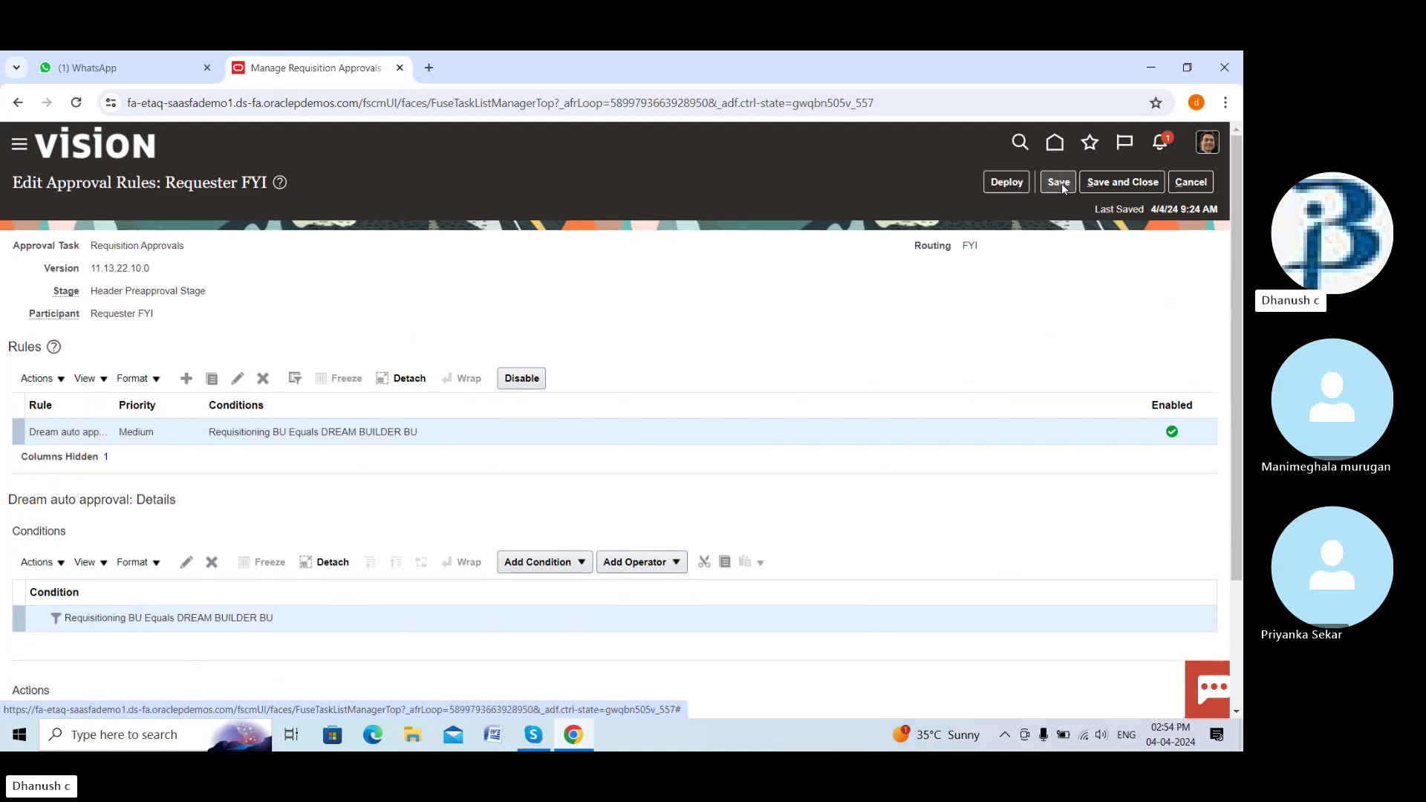
left_click(1007, 185)
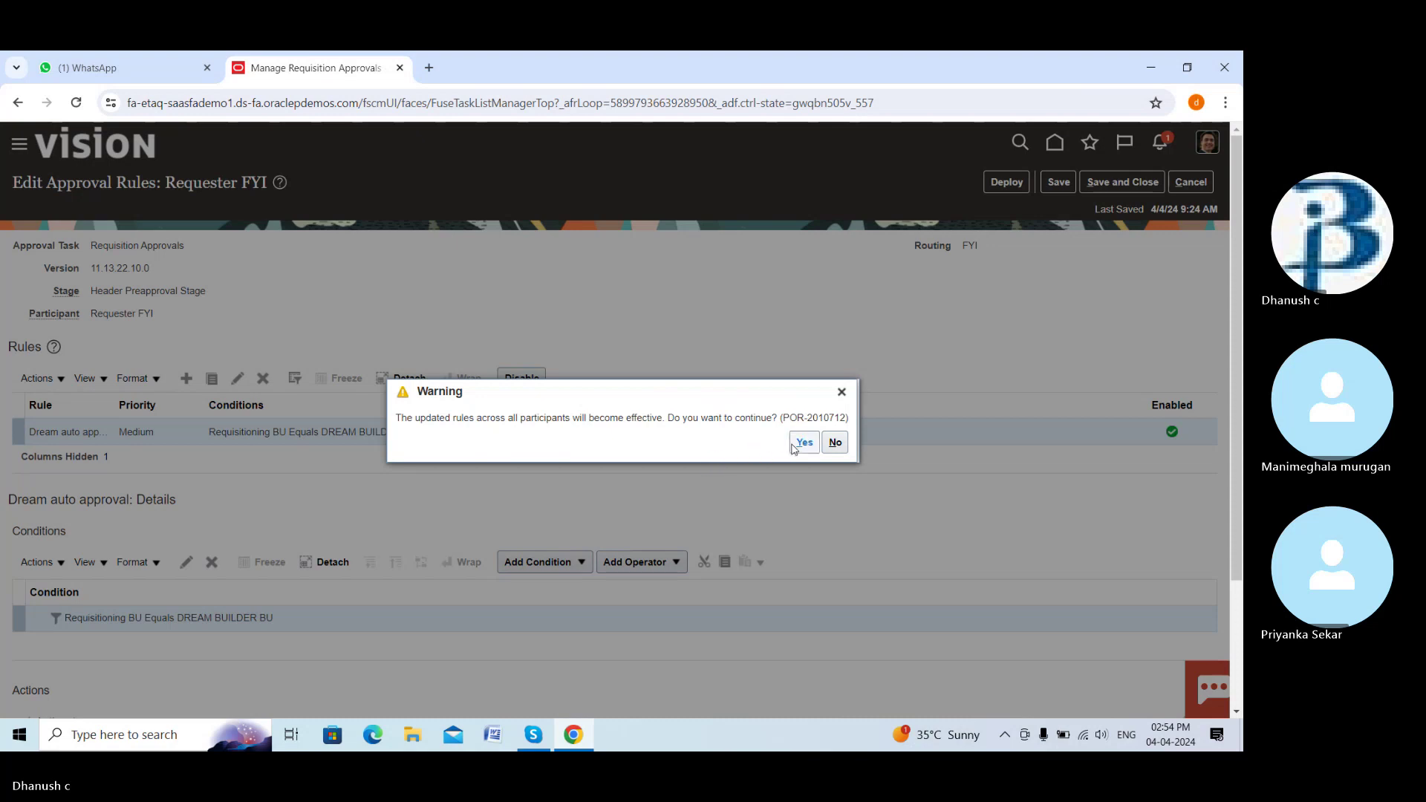
left_click(792, 446)
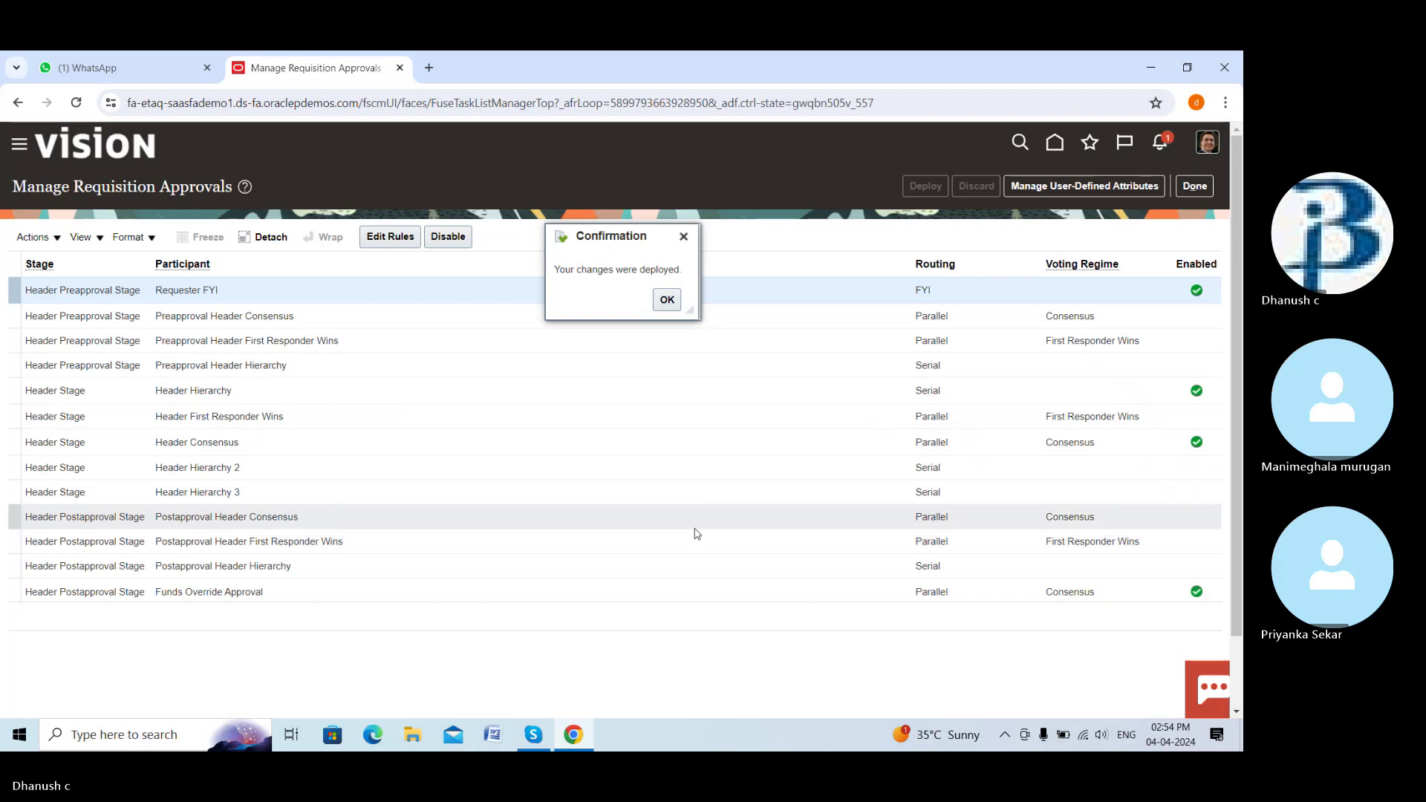
left_click(668, 302)
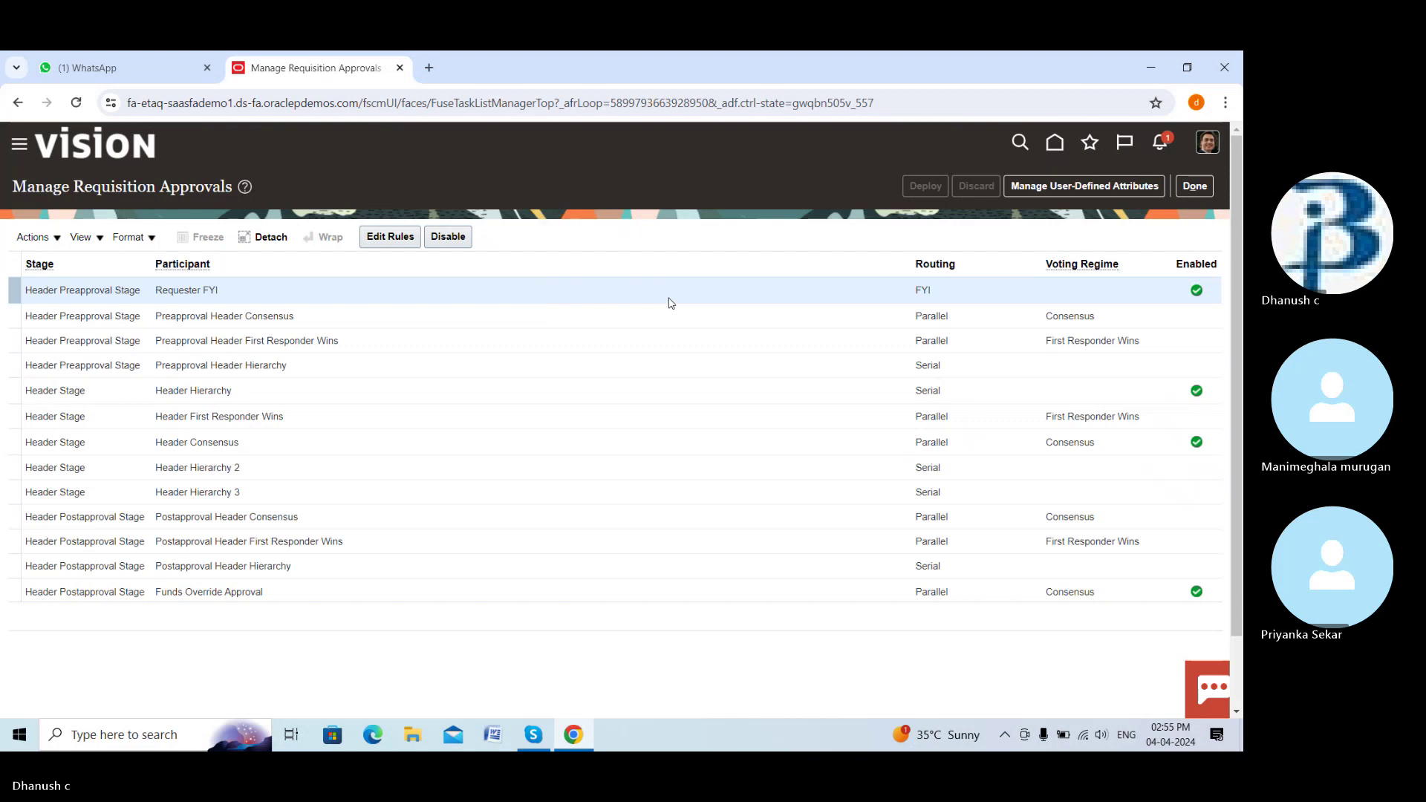
left_click(1194, 186)
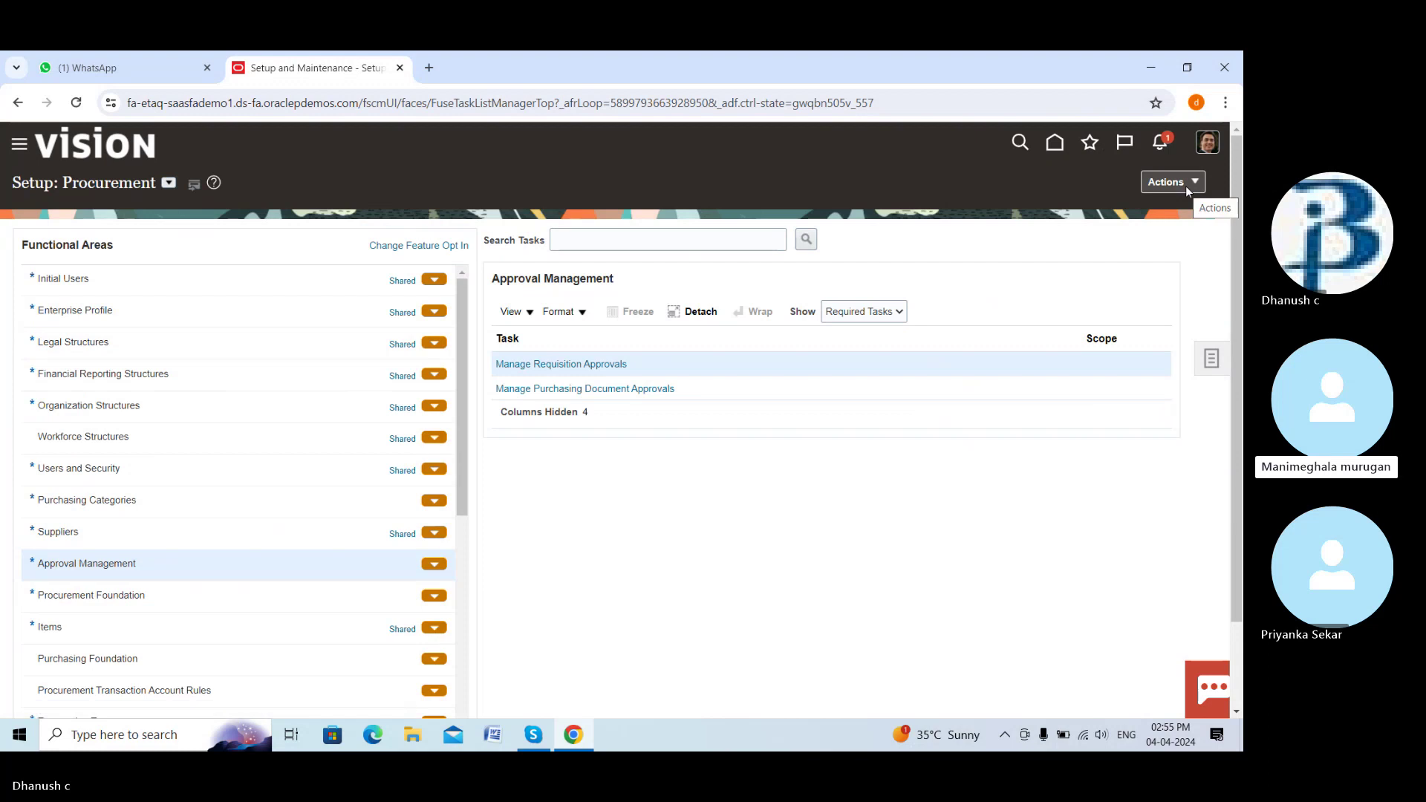
Enable Postapproval Header Consensus in Manage Requisition Approvals and edit its rules
left_click(613, 363)
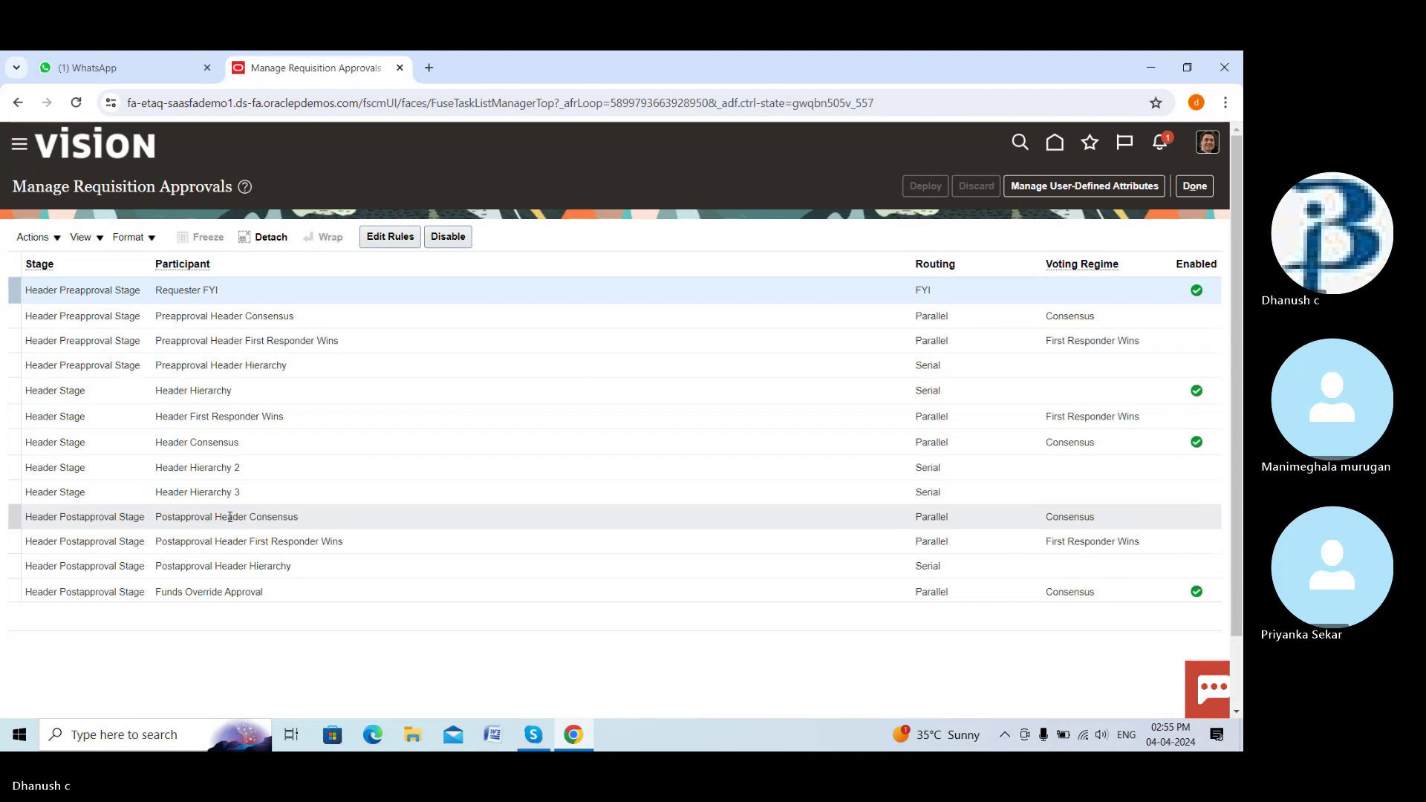
left_click(229, 517)
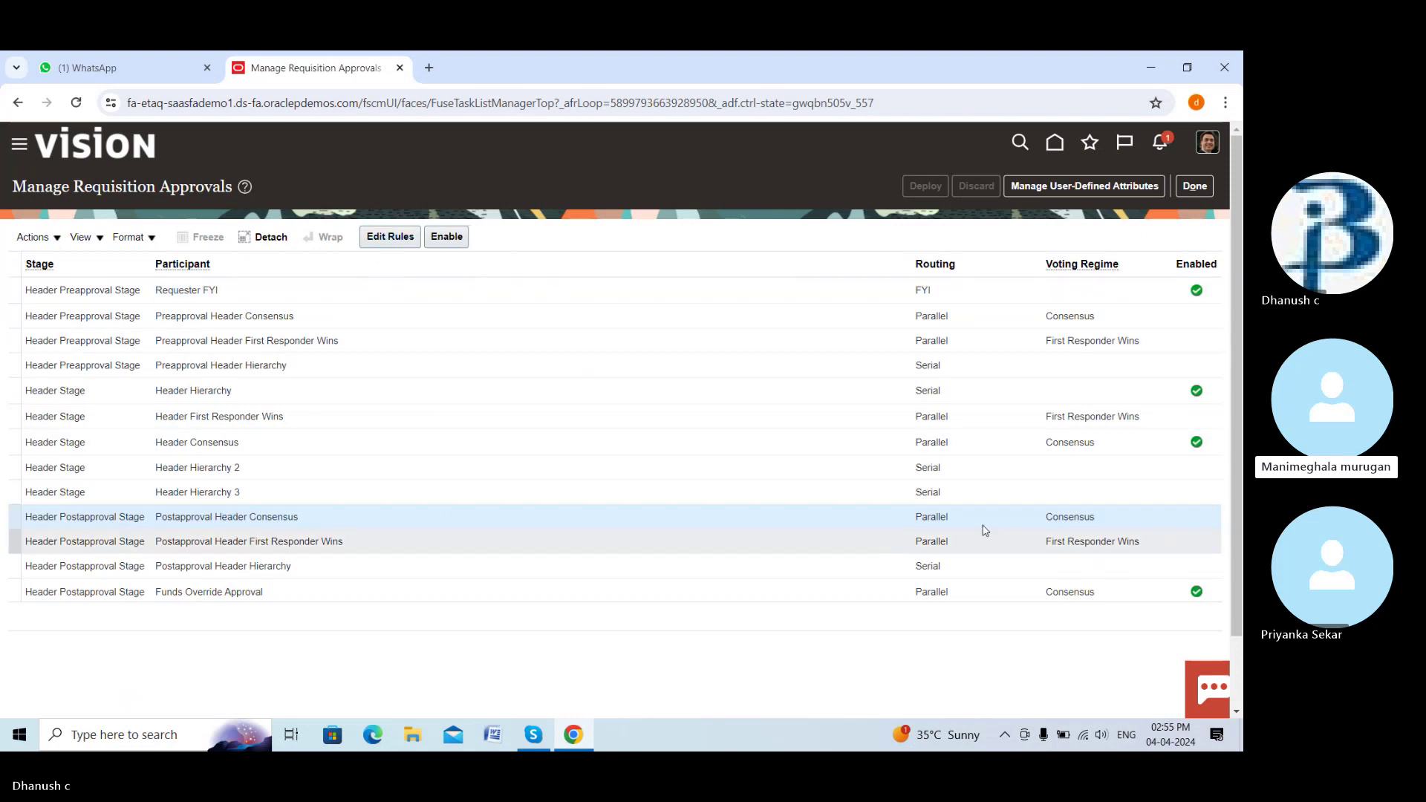
left_click(451, 240)
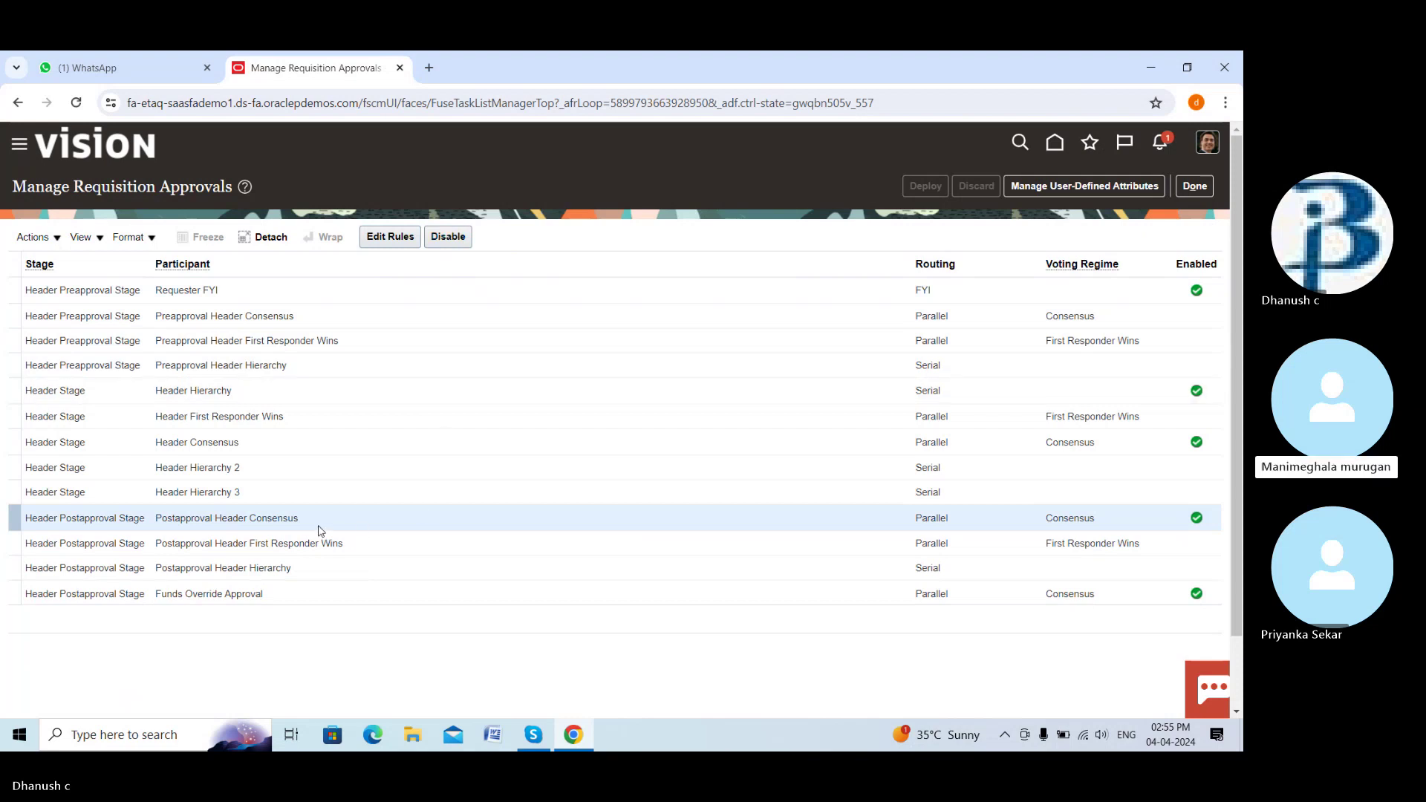
left_click(377, 237)
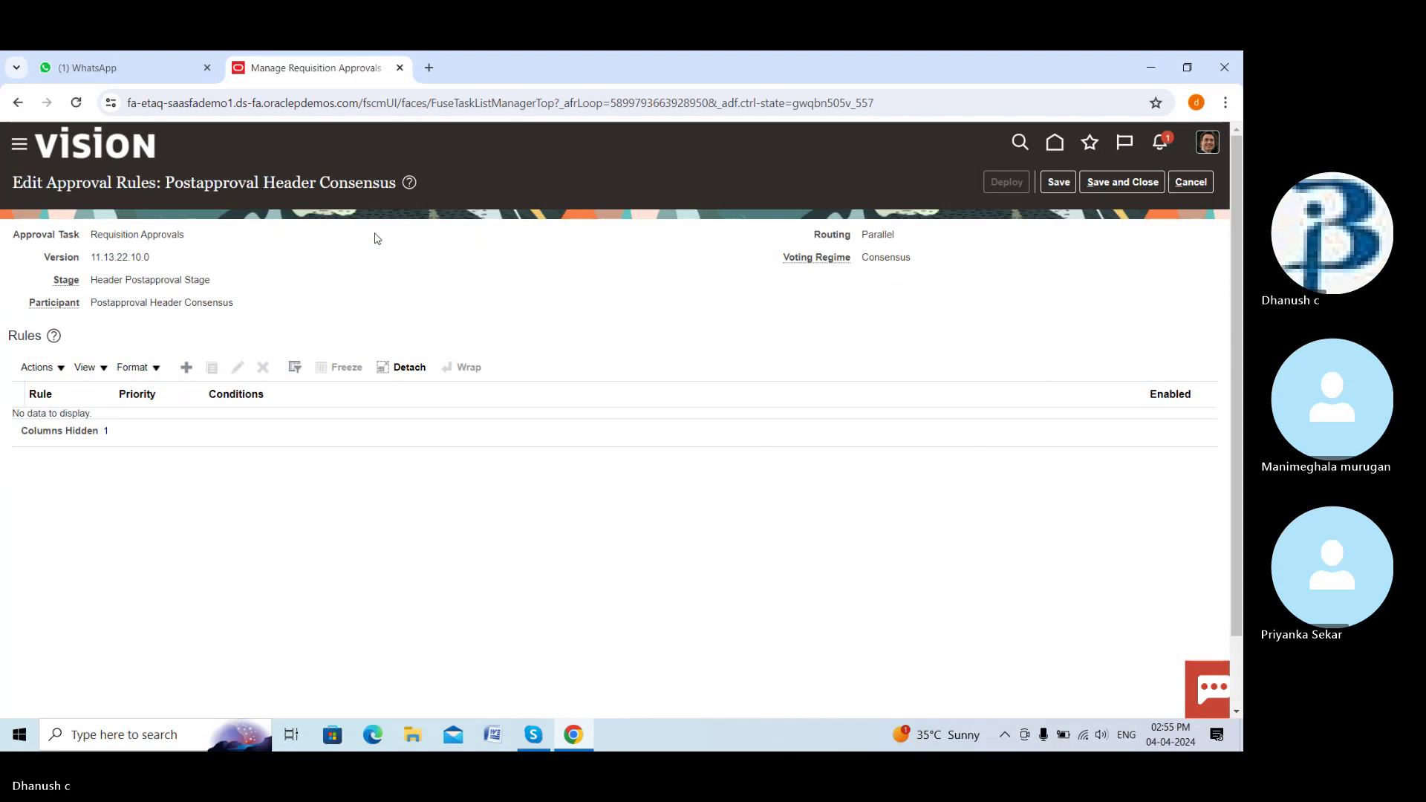
Create a Medium-priority rule named 'Dream auto approval' for Postapproval Header Consensus
left_click(186, 368)
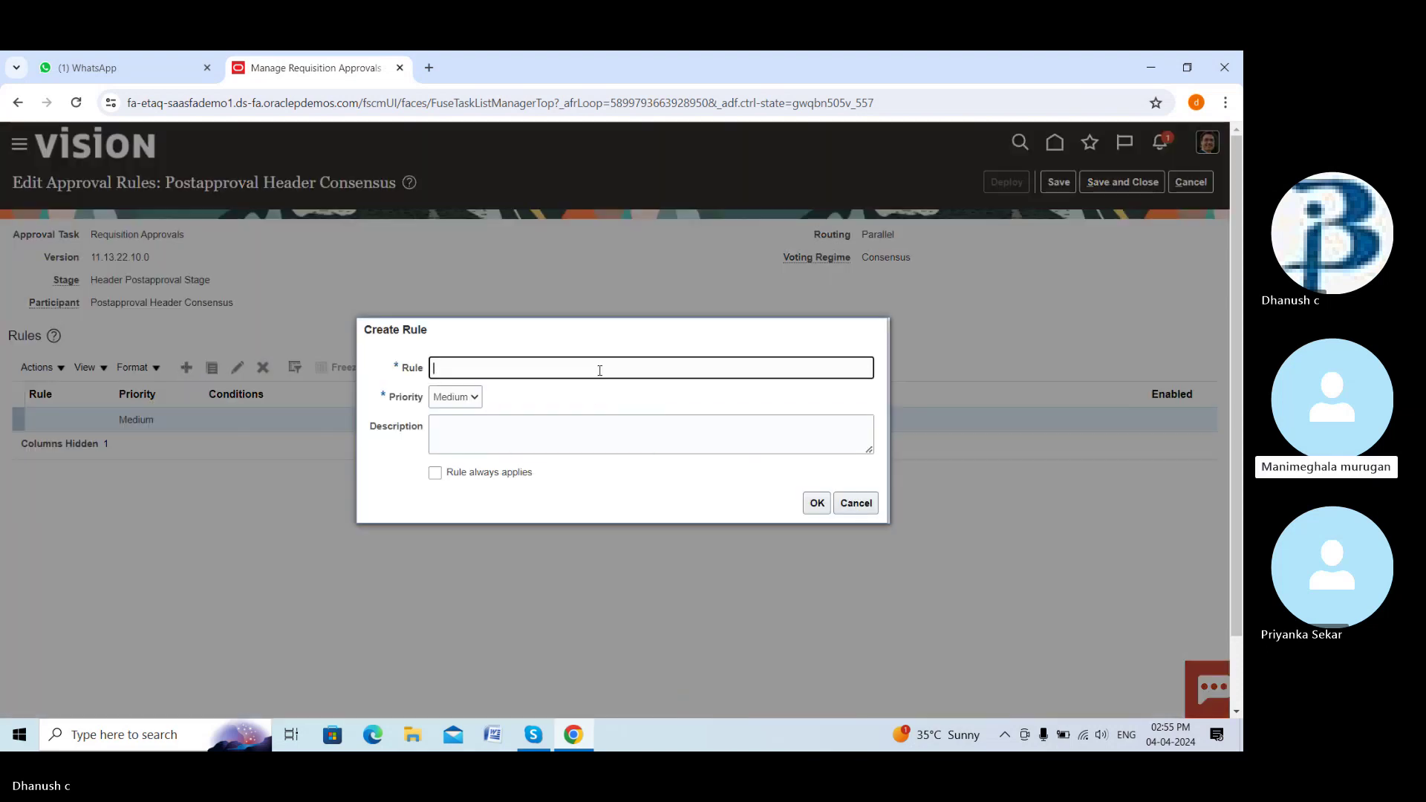
left_click(600, 370)
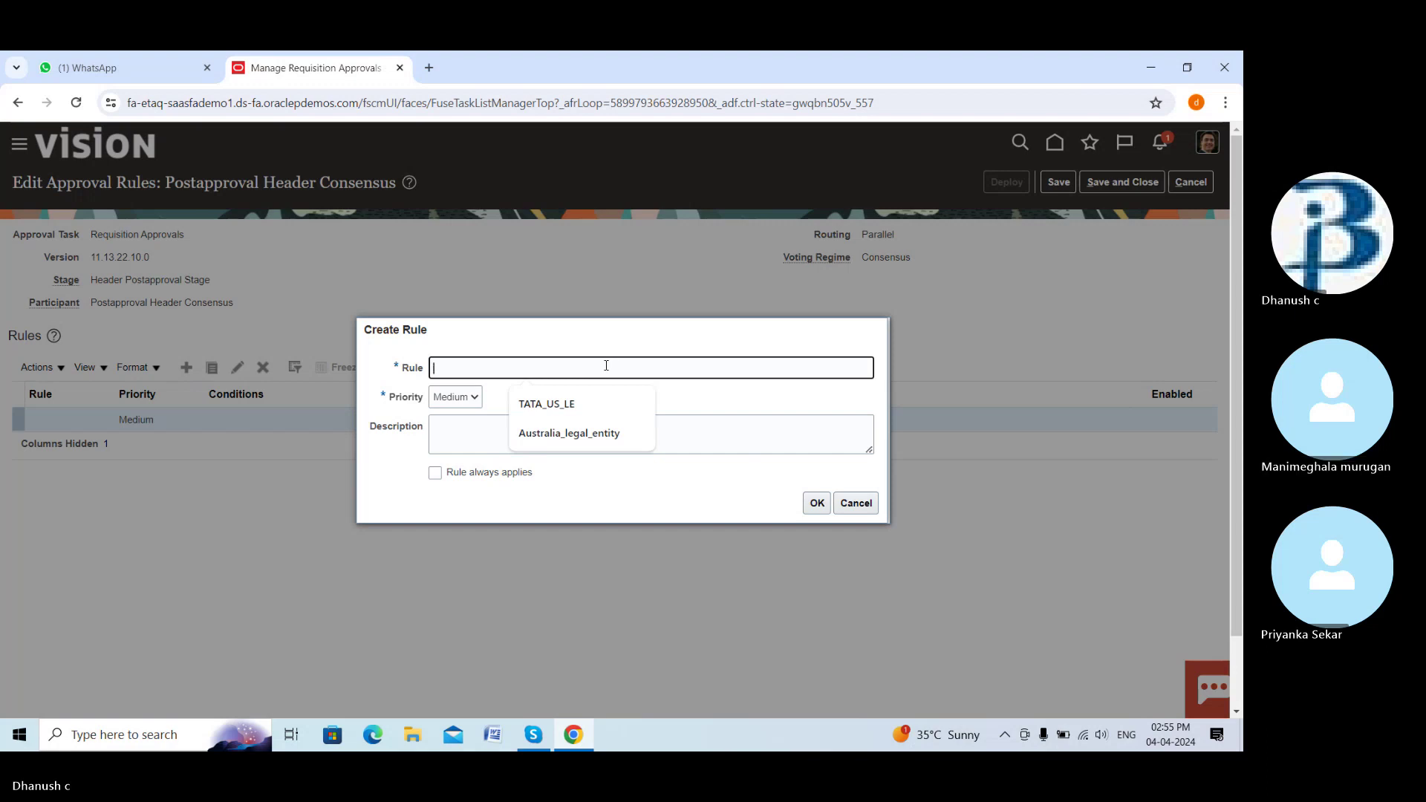
type("Dream auto approval")
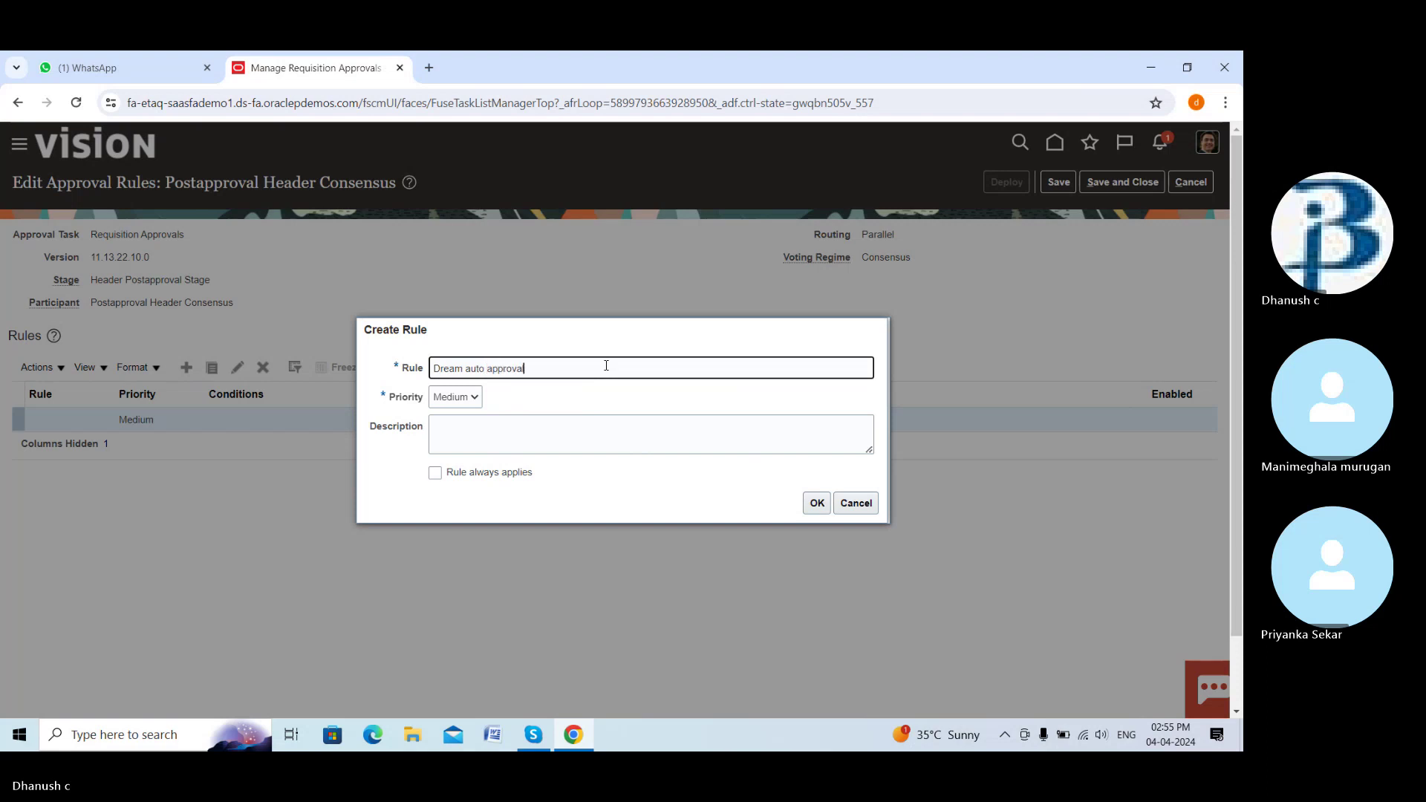
left_click(472, 398)
left_click(531, 387)
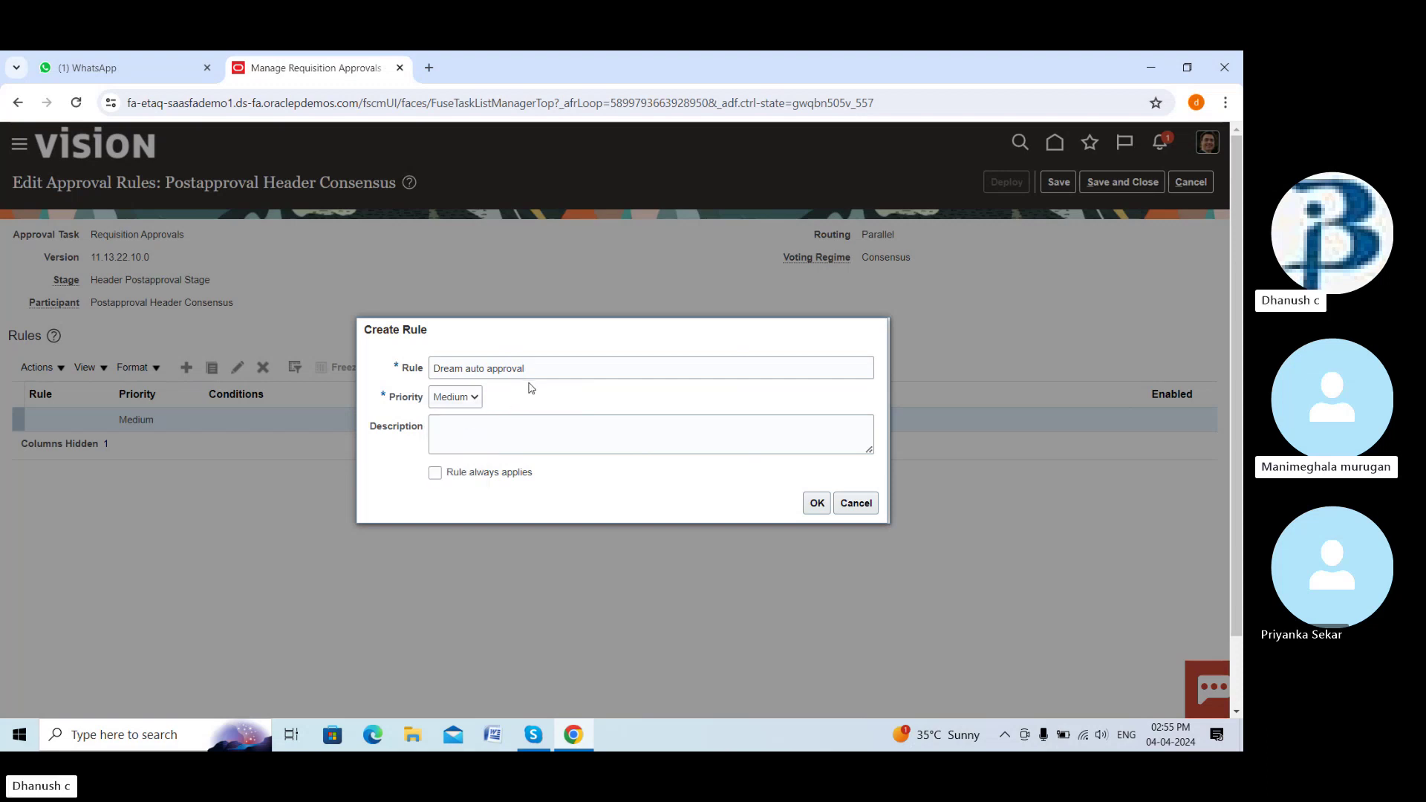
left_click(816, 503)
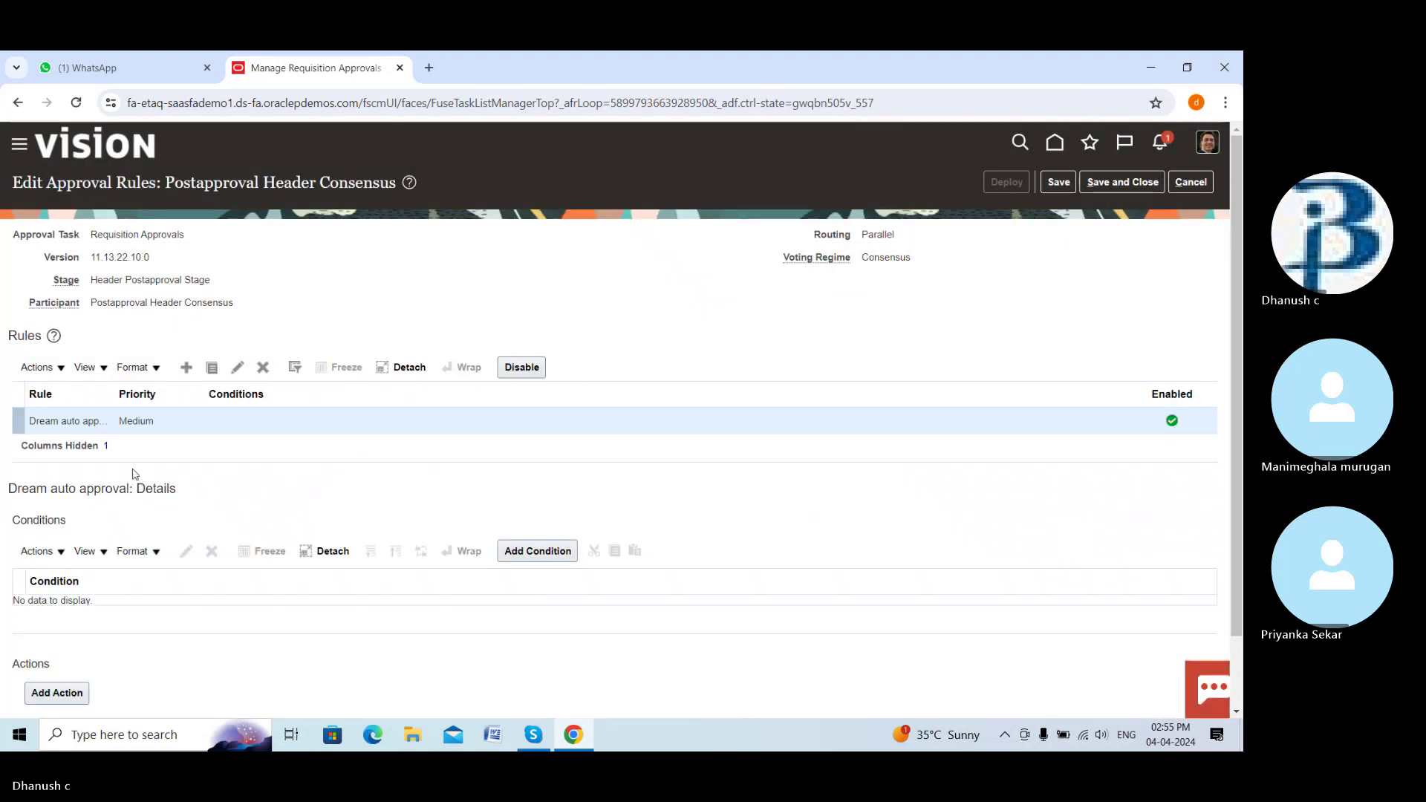
Start an Approval task attribute condition using the Requisitioning BU attribute
left_click(535, 550)
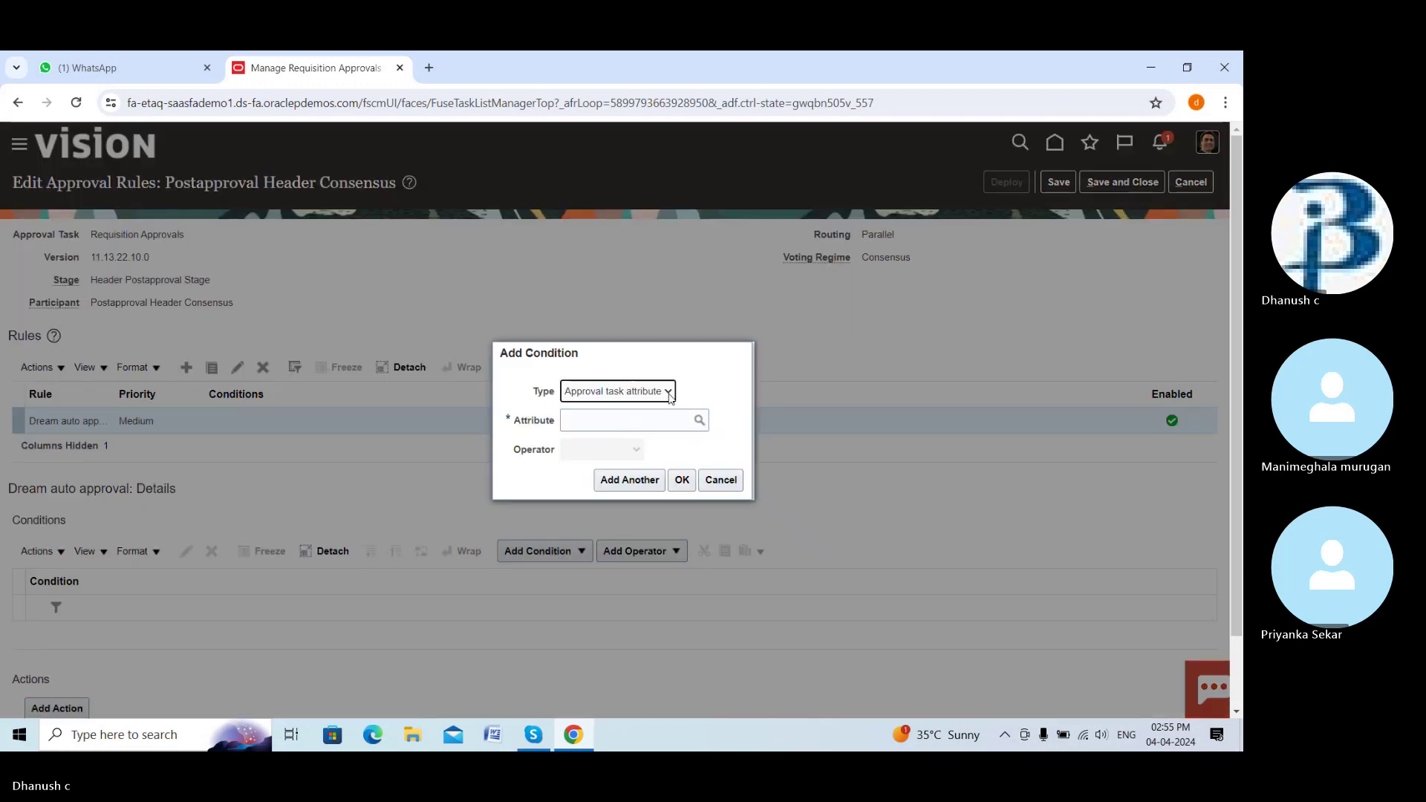
left_click(669, 398)
left_click(669, 406)
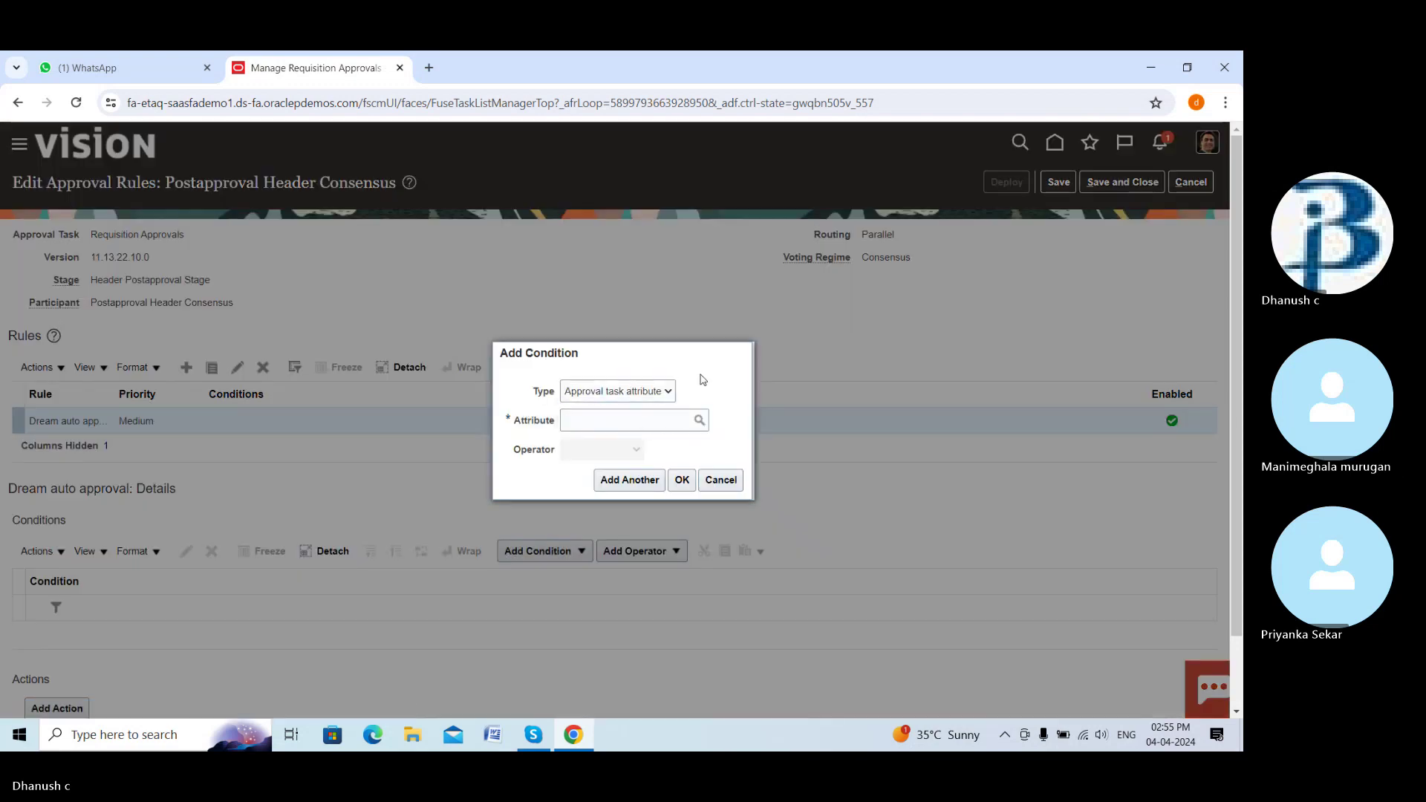
left_click(700, 421)
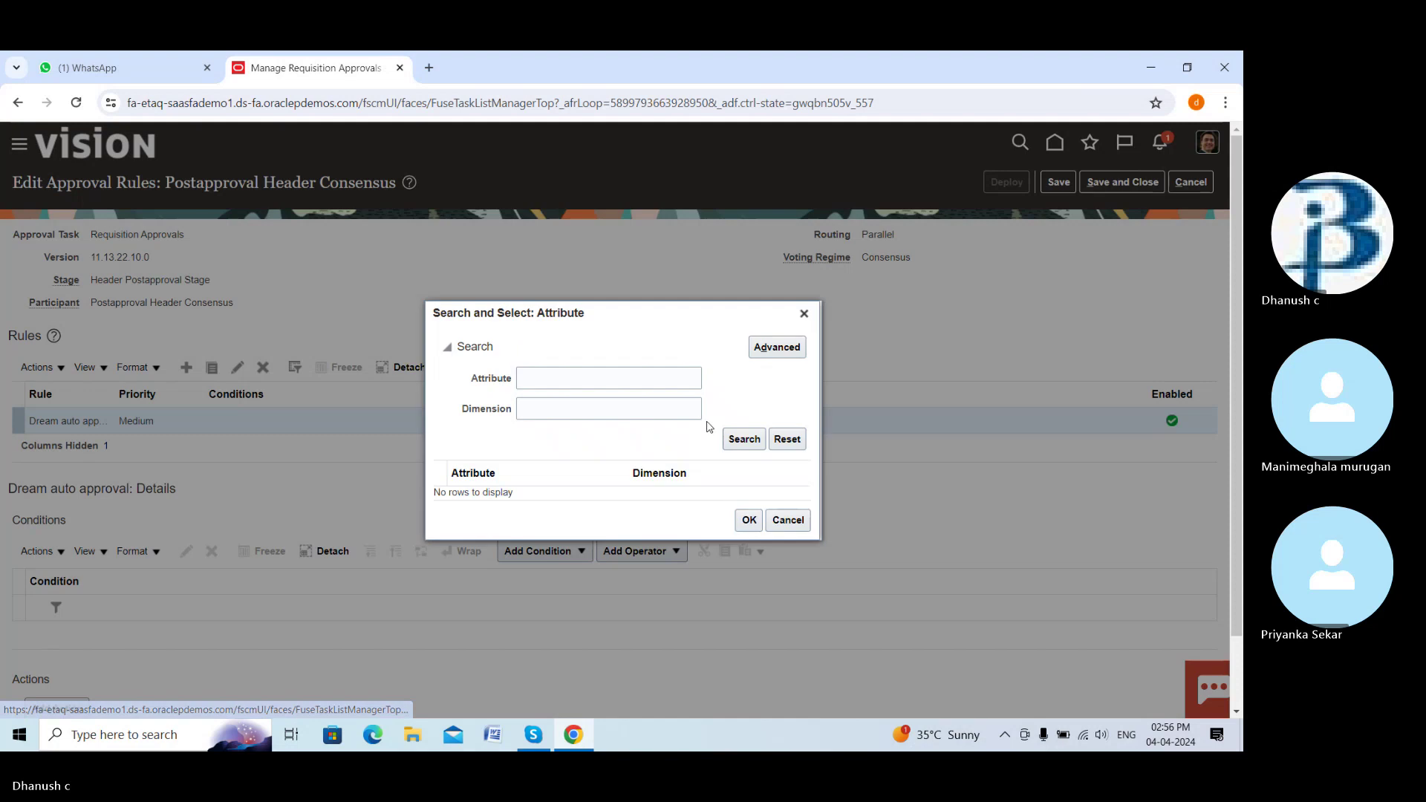
left_click(598, 370)
type("requi")
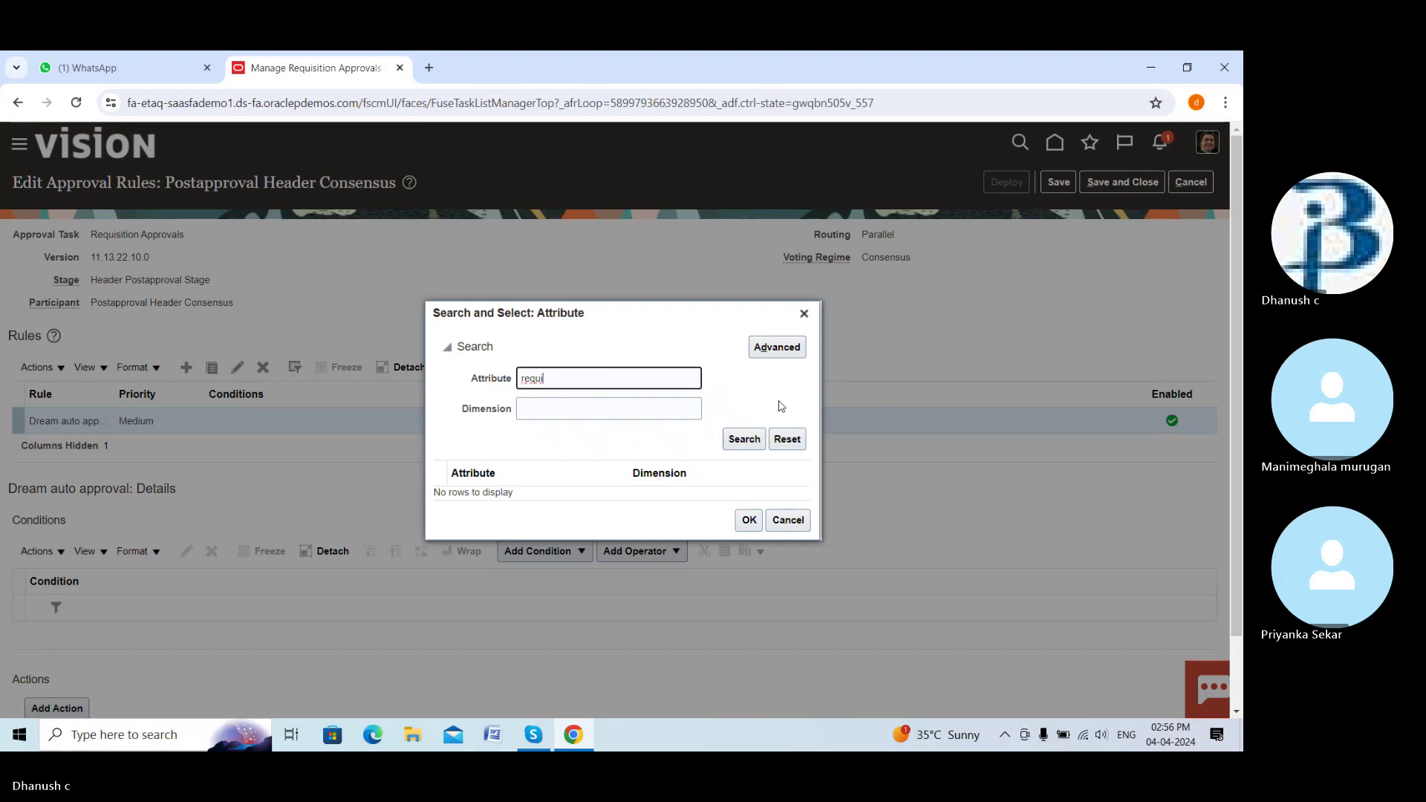
left_click(746, 440)
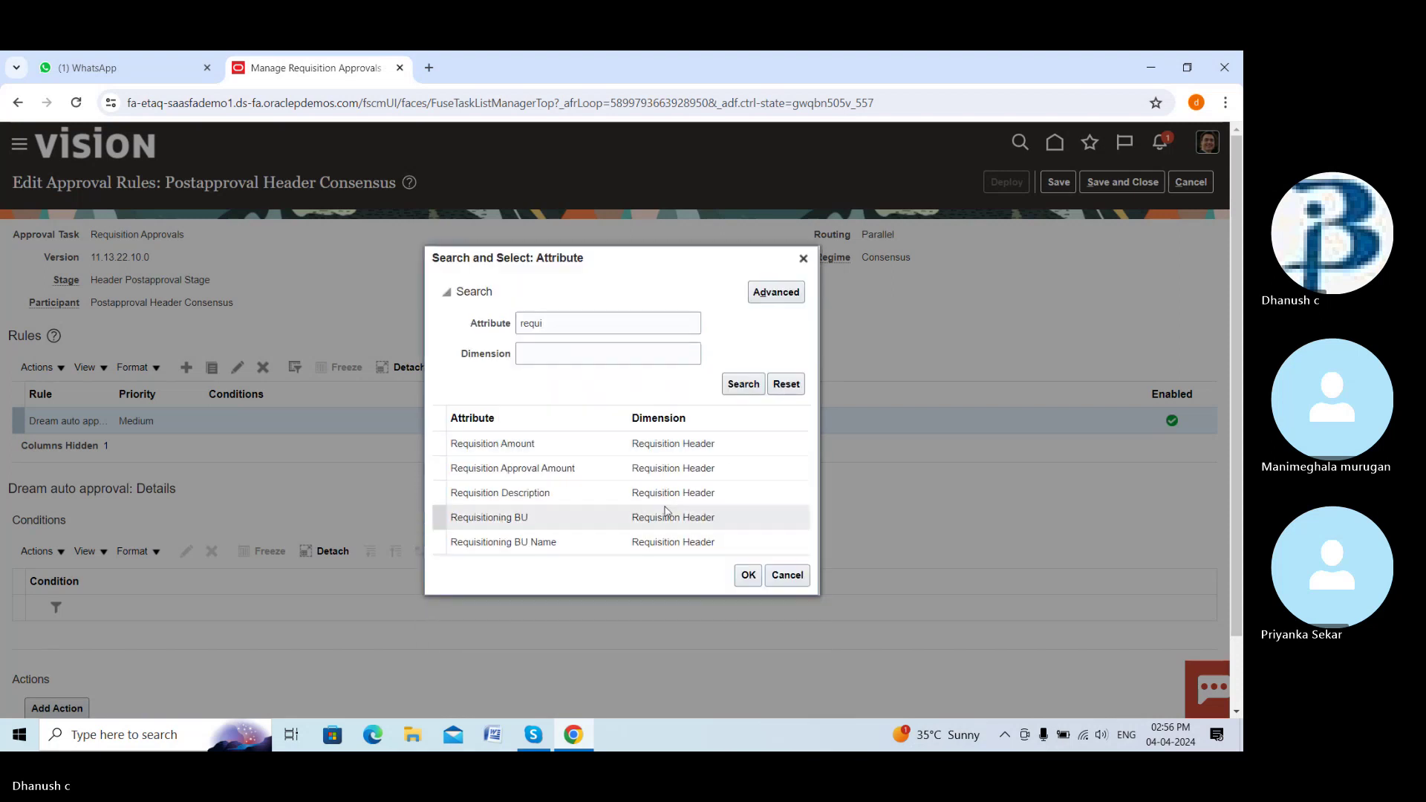
left_click(698, 518)
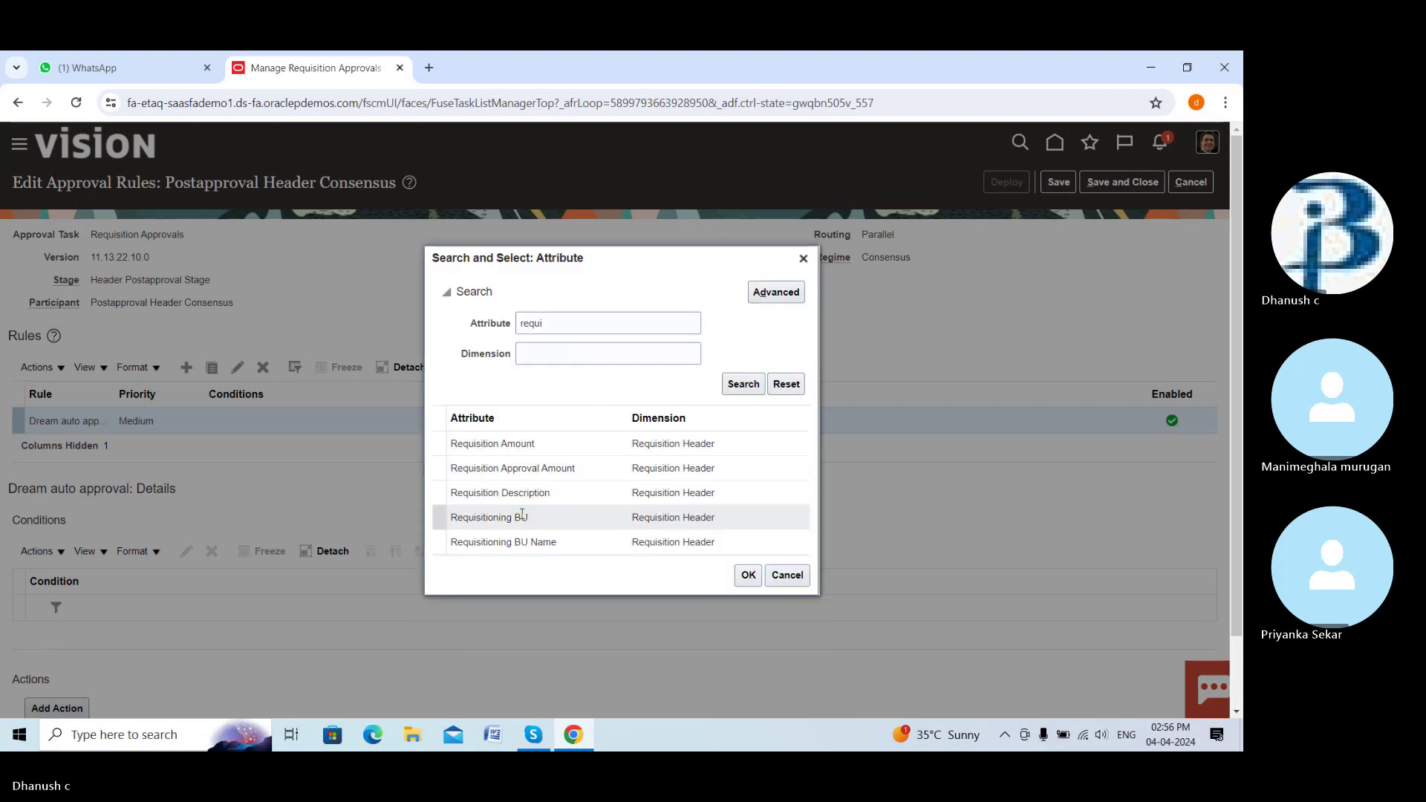
left_click(748, 575)
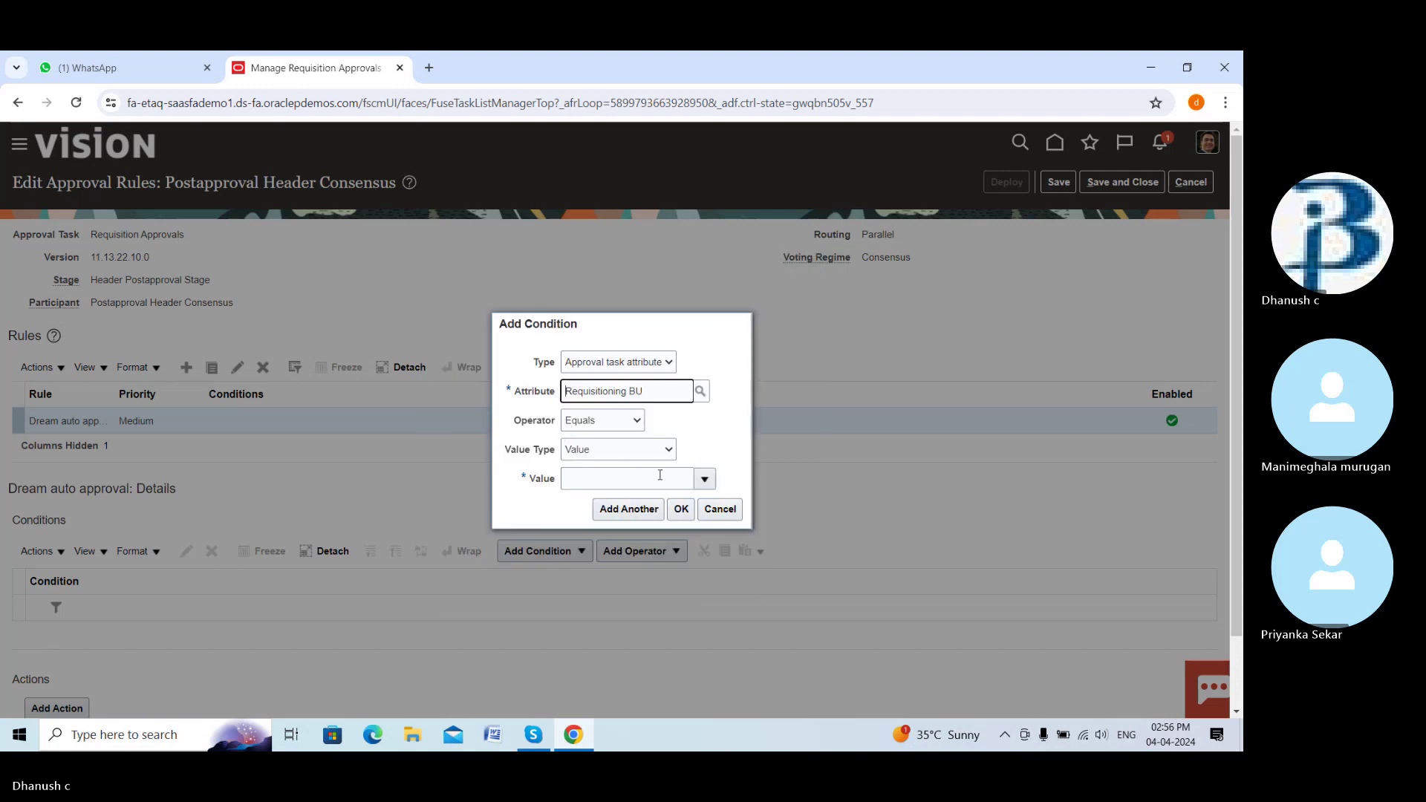
Set the condition value to DREAM BUILDER BU via a 'dr' search and add the condition
left_click(705, 480)
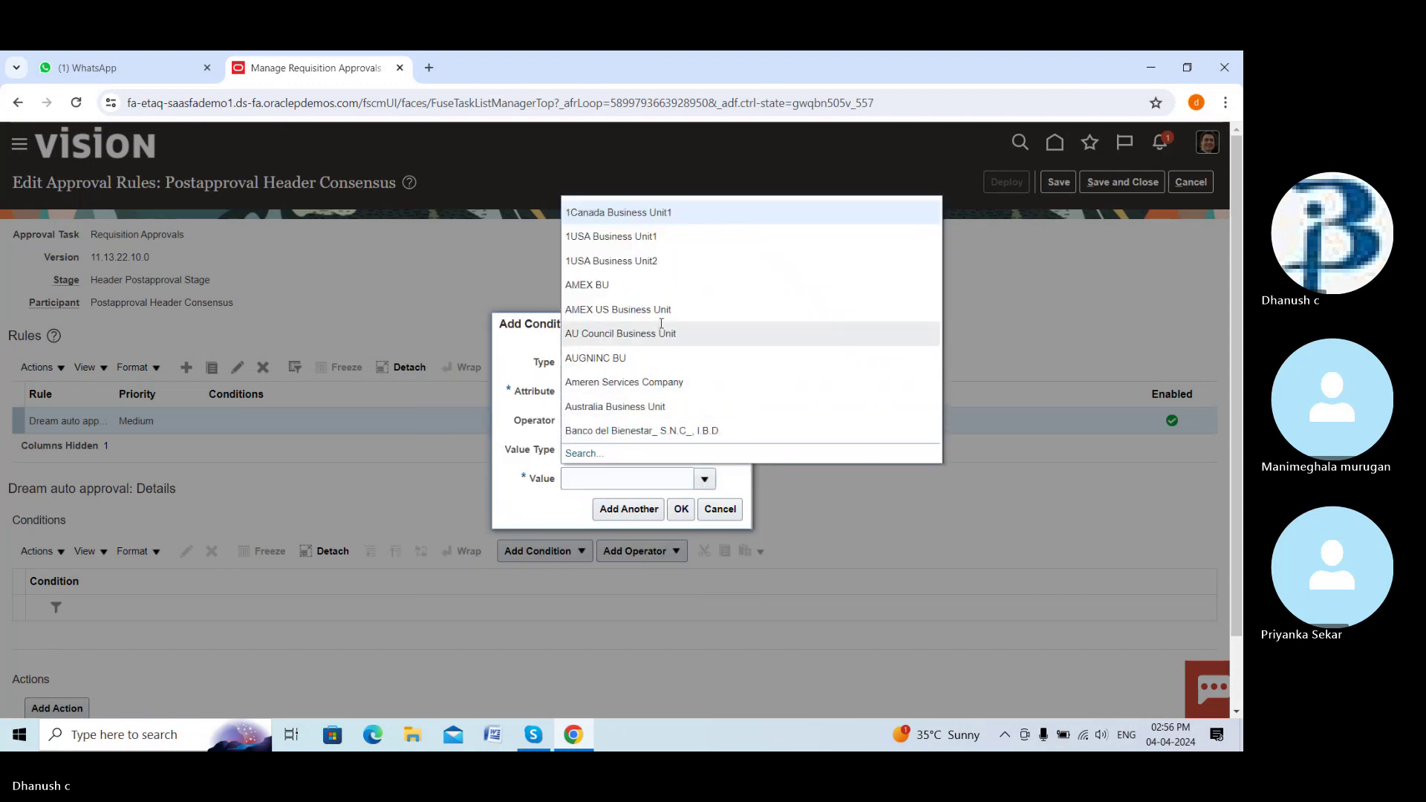
left_click(583, 462)
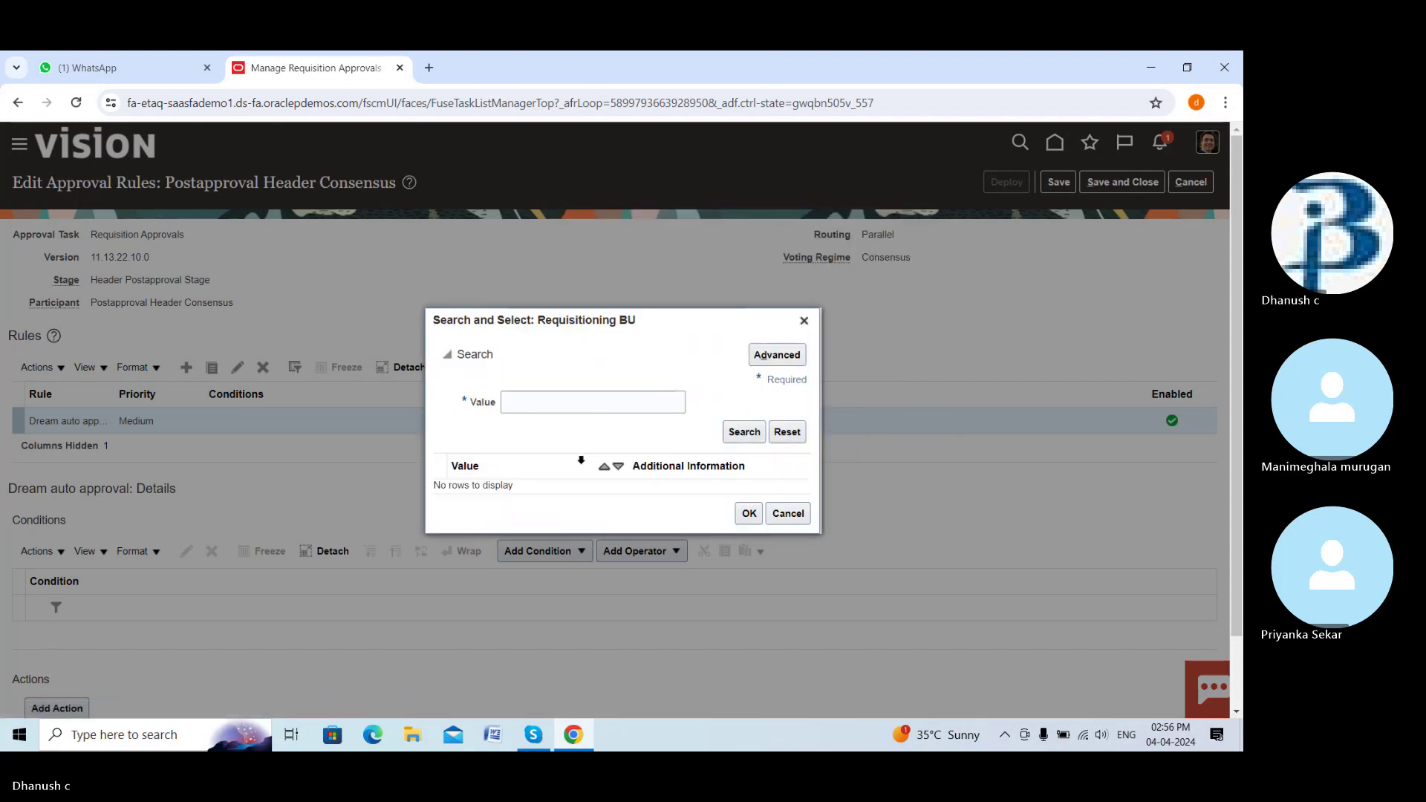
left_click(605, 401)
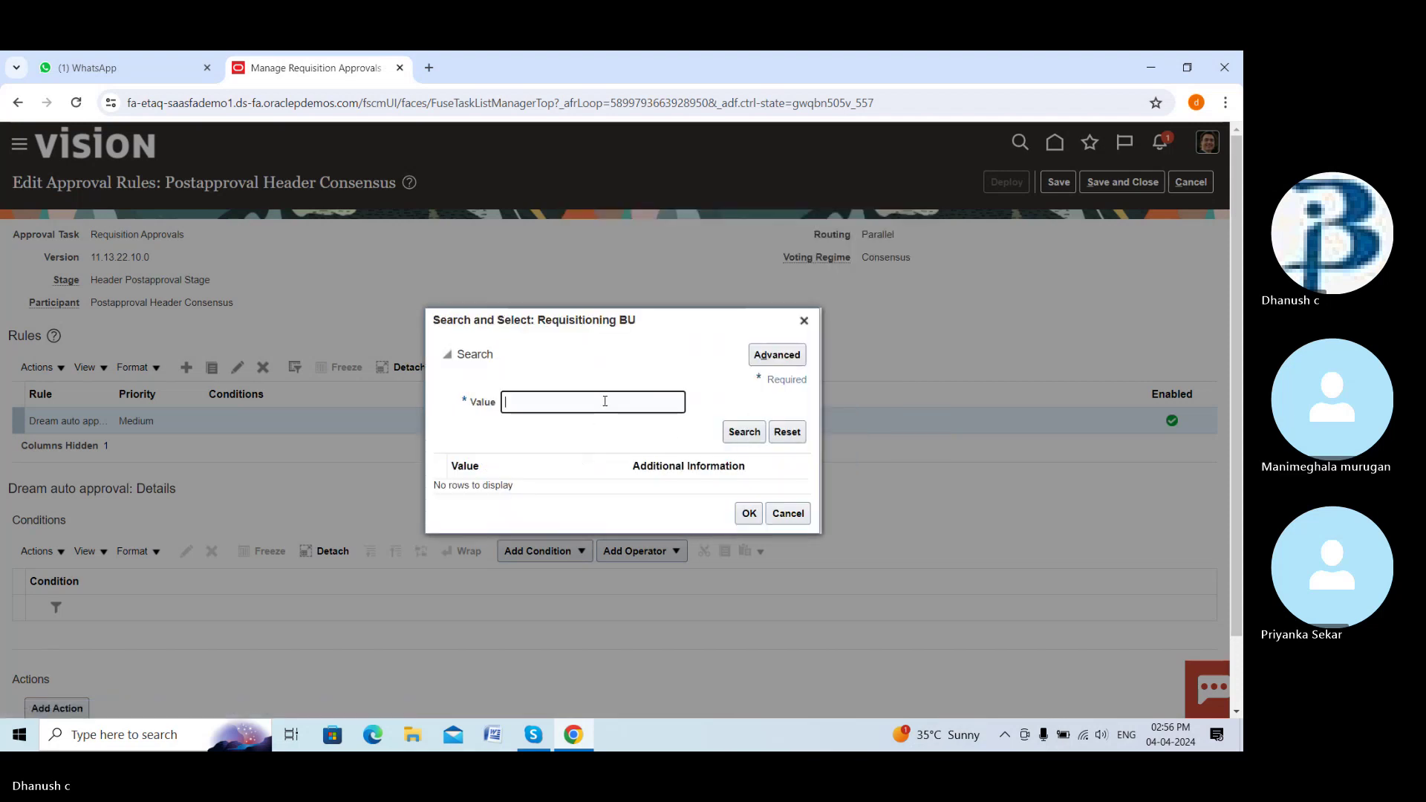
type("dream")
left_click(730, 432)
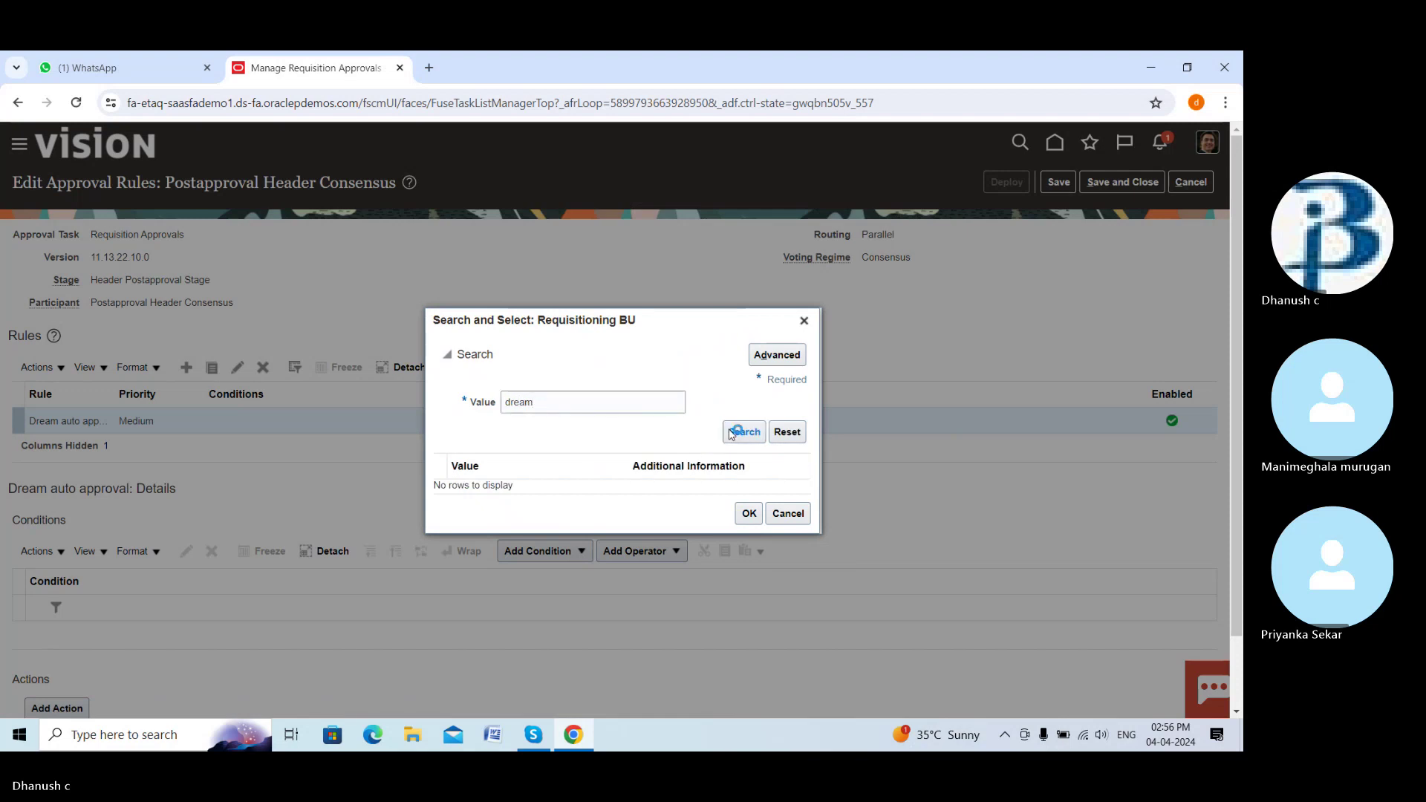
left_click(697, 487)
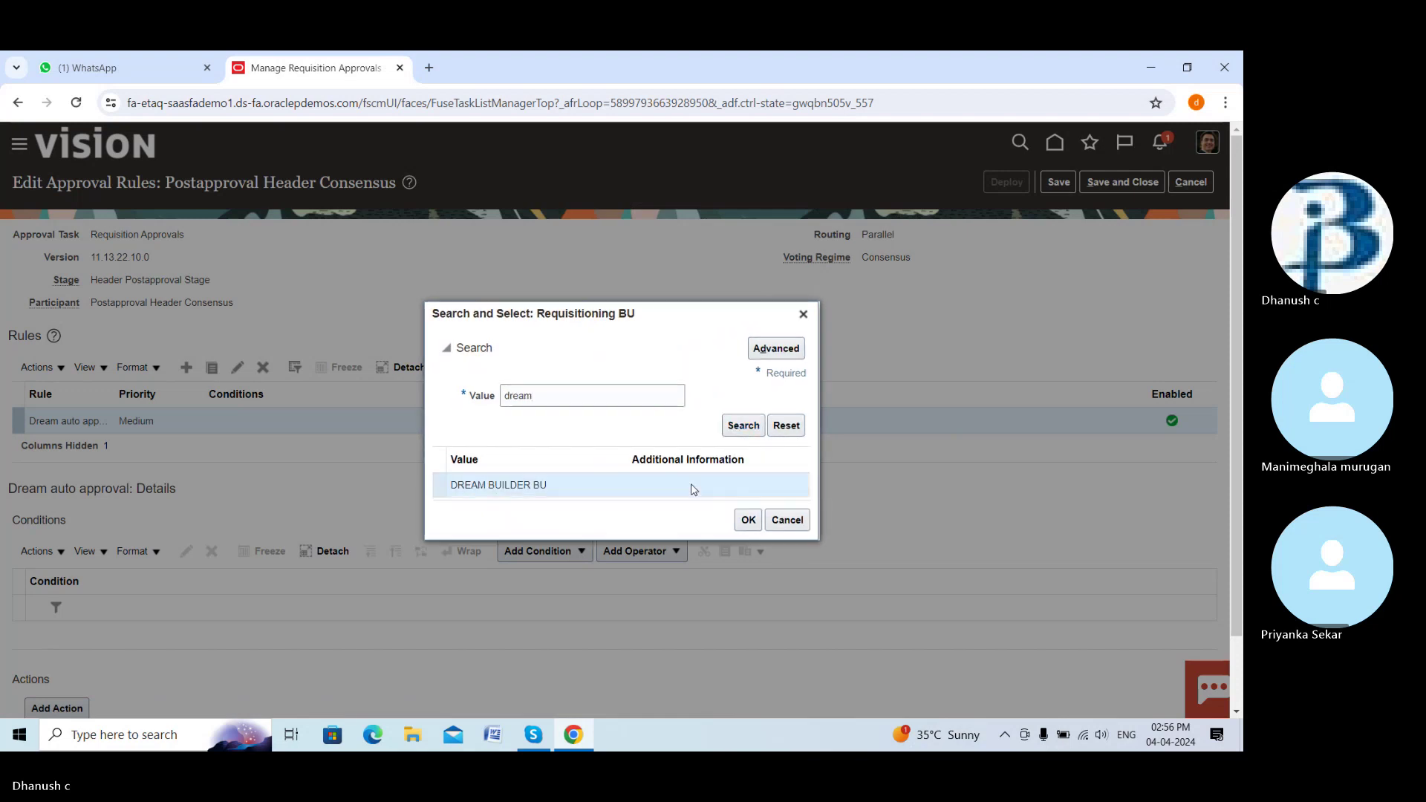
left_click(747, 521)
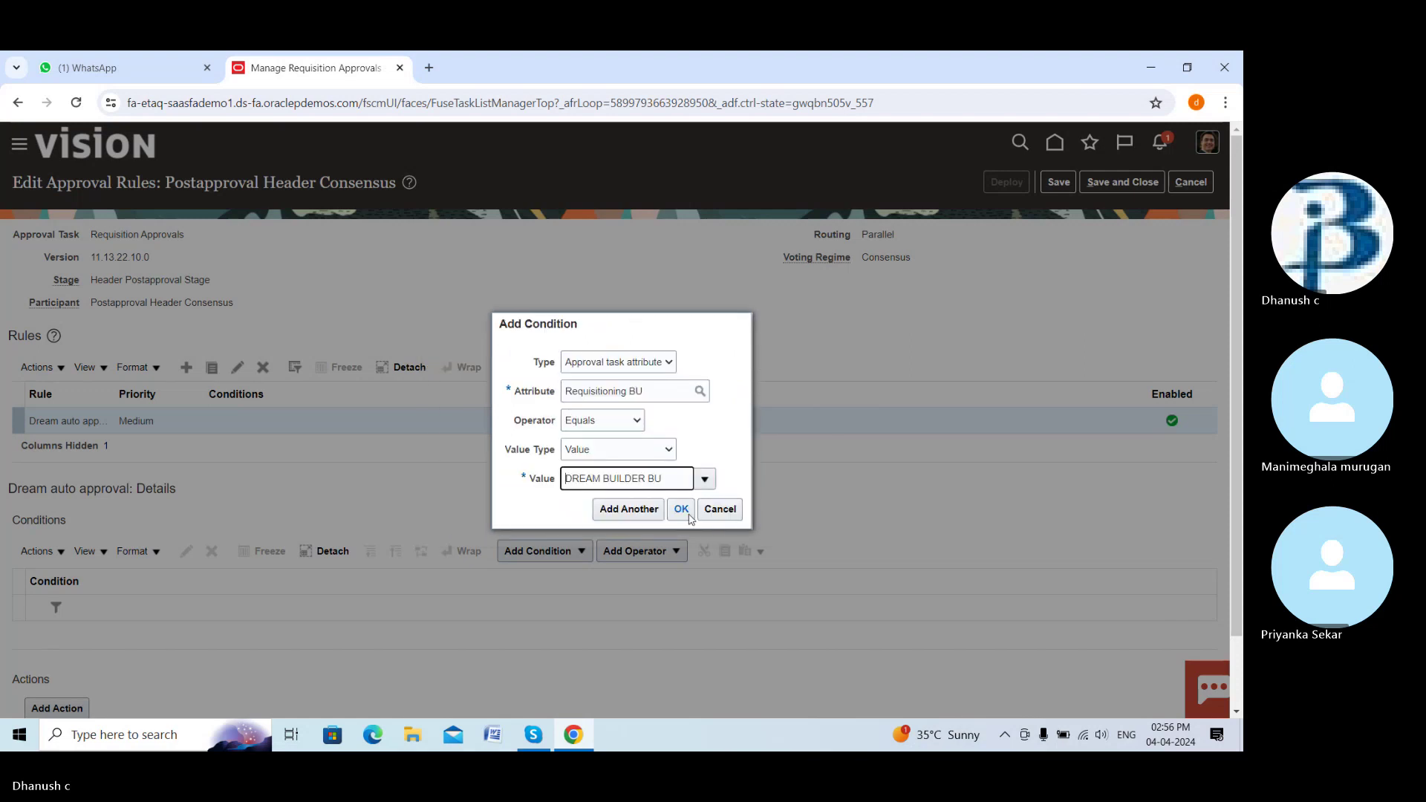
left_click(689, 512)
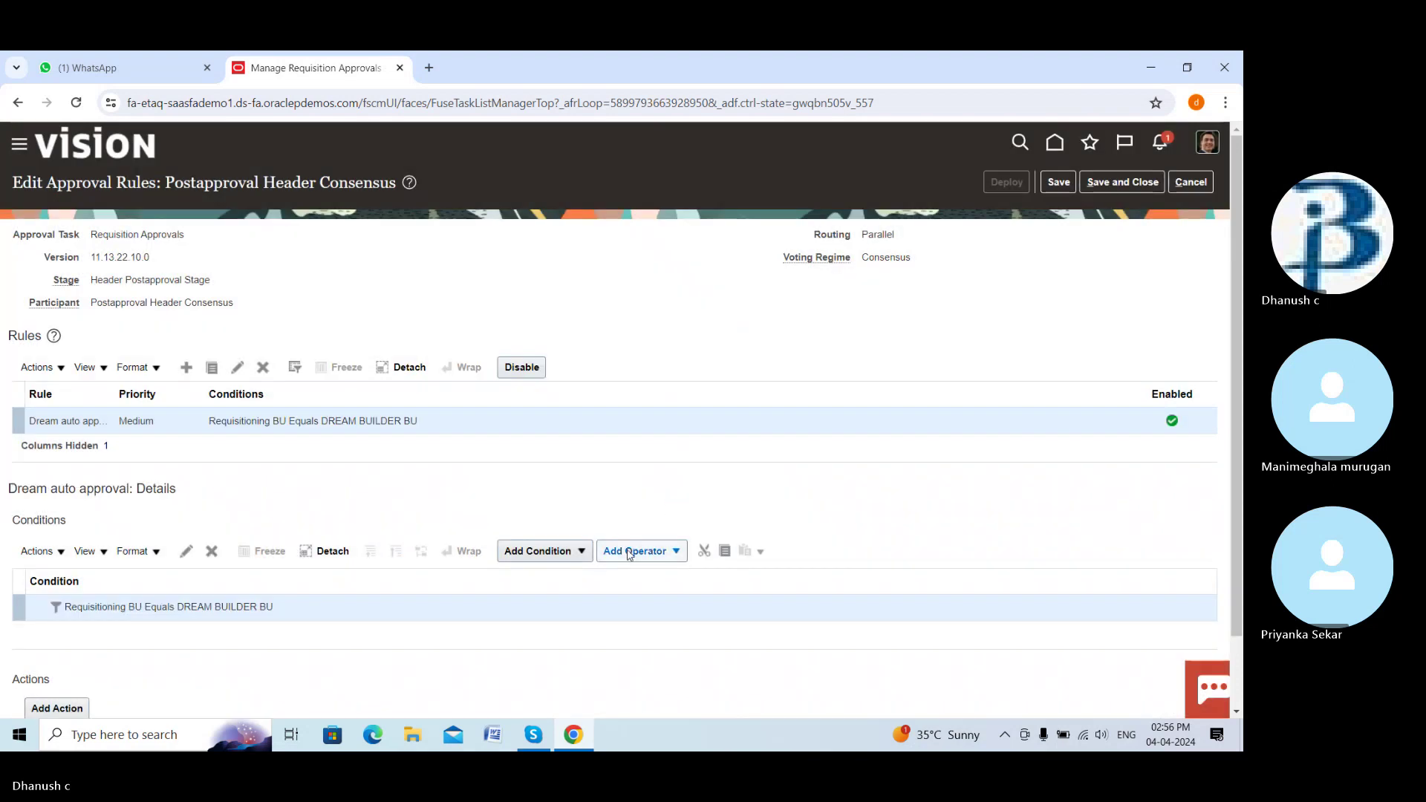
Give the rule an Automatic approval action
scroll(171, 566, "down", 1)
left_click(81, 627)
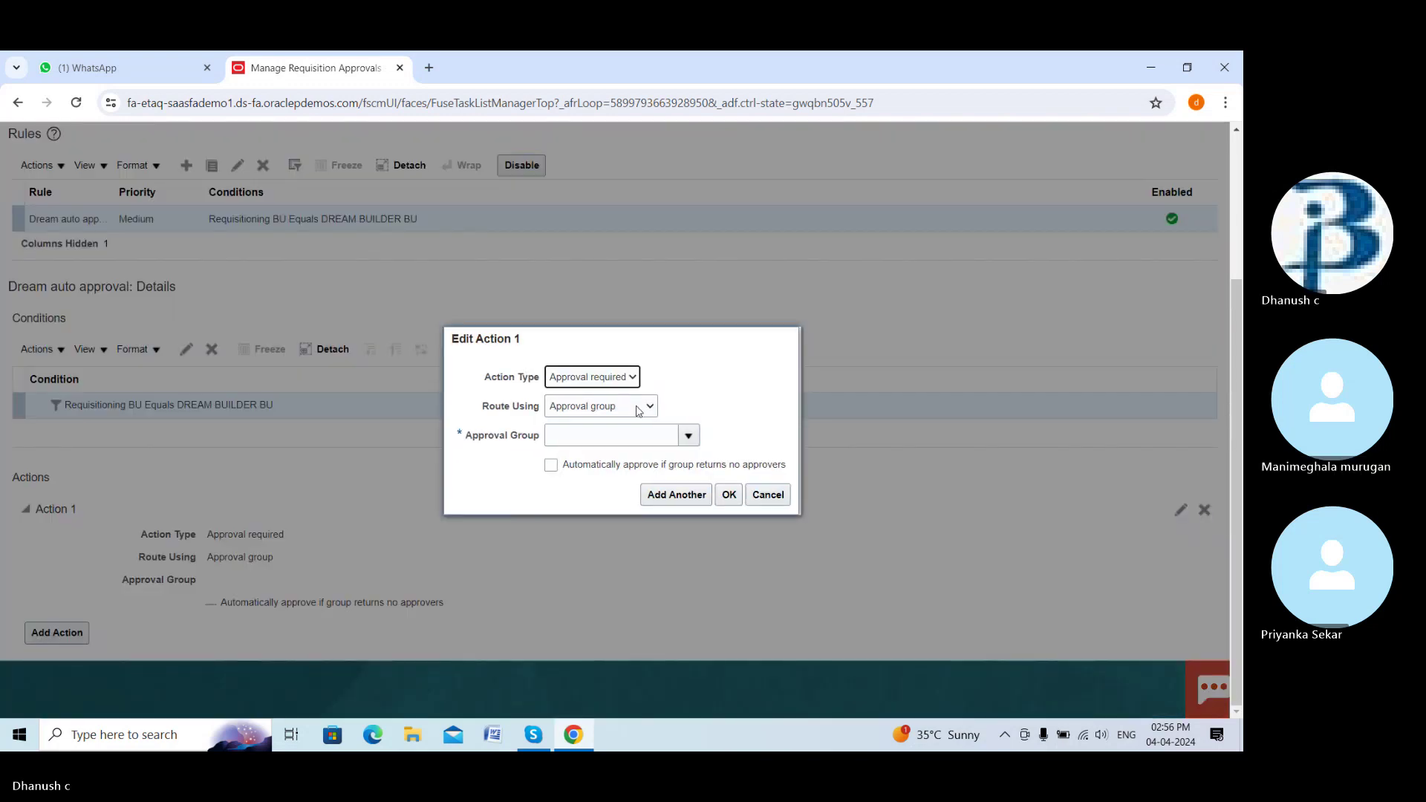
left_click(634, 377)
left_click(592, 406)
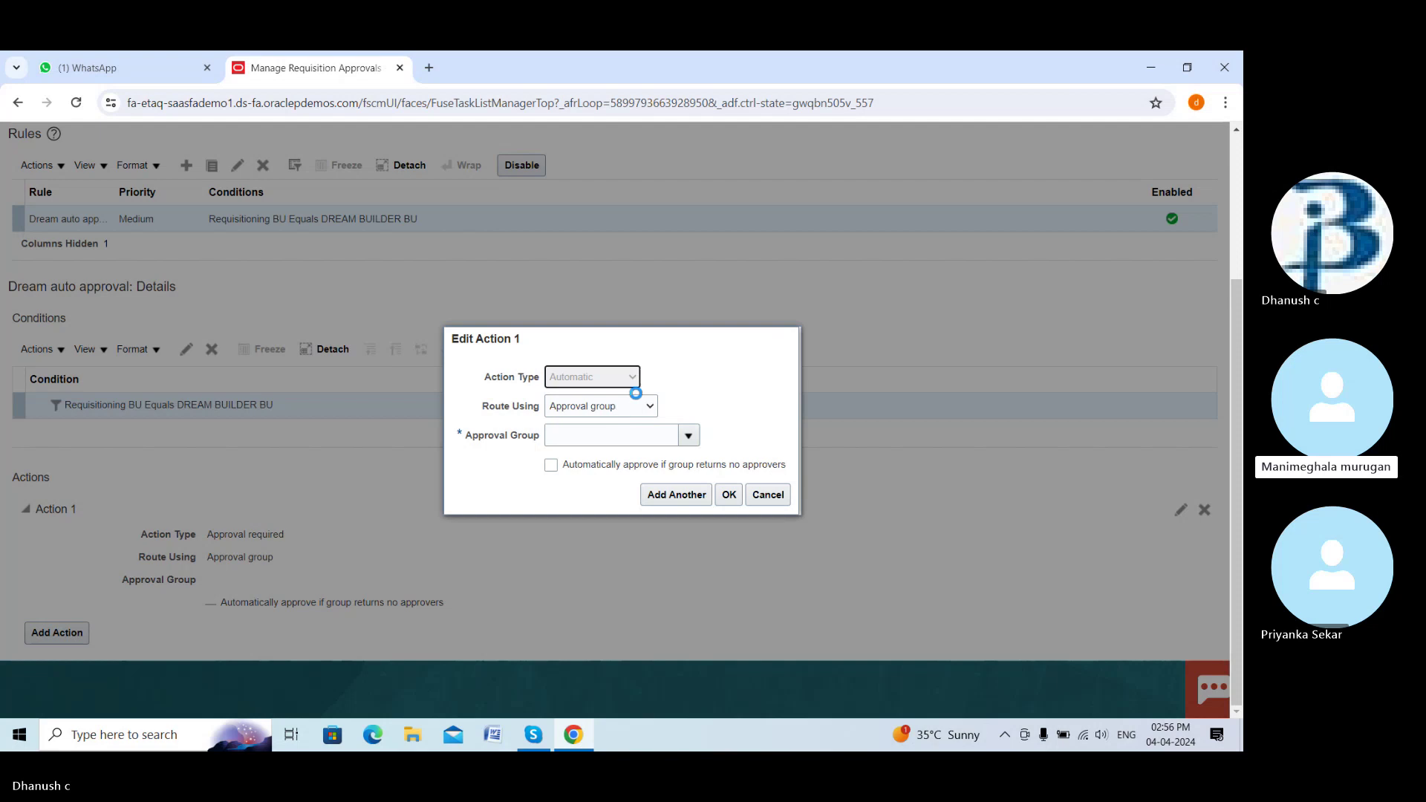
left_click(654, 467)
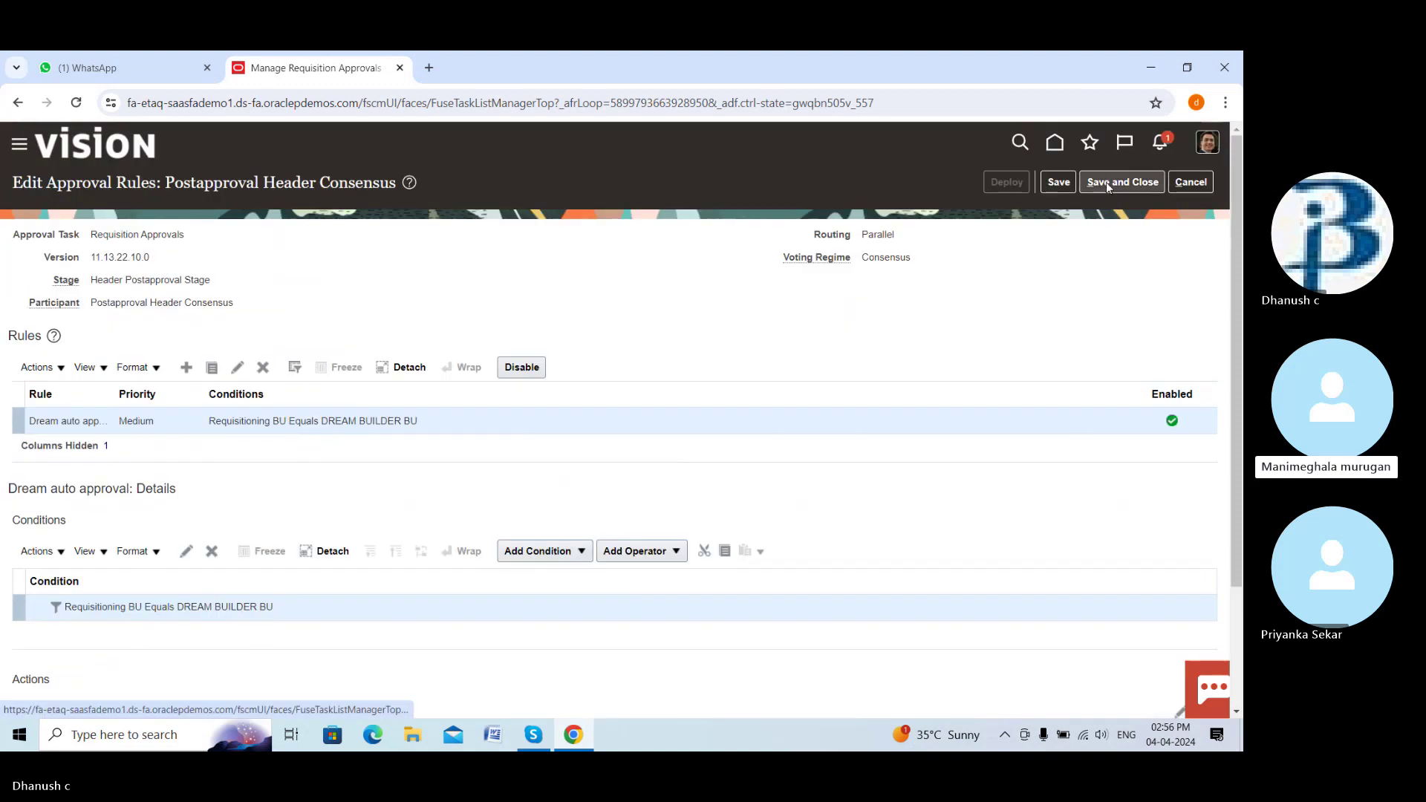
Save and deploy the requisition approval rules, accepting the warning
left_click(1059, 184)
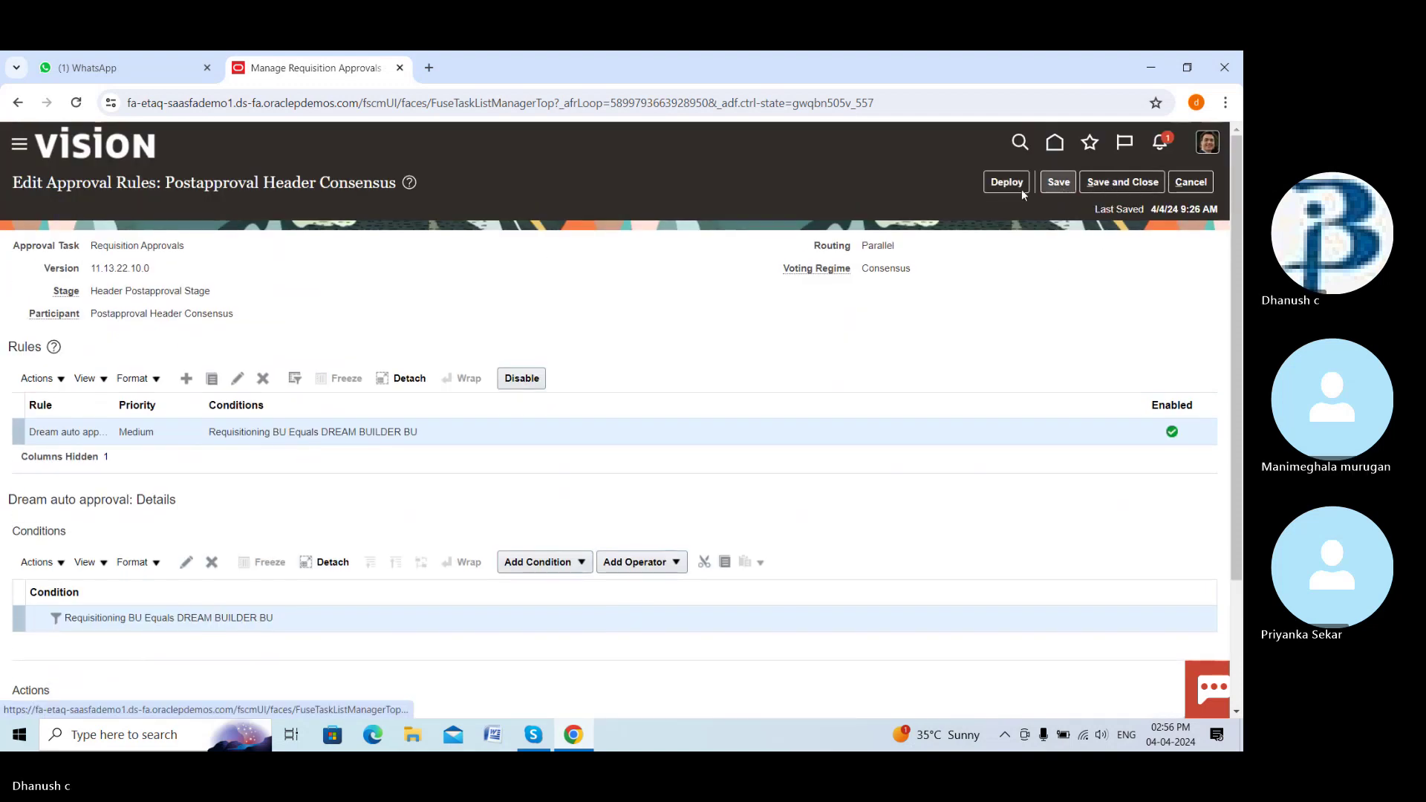
left_click(998, 184)
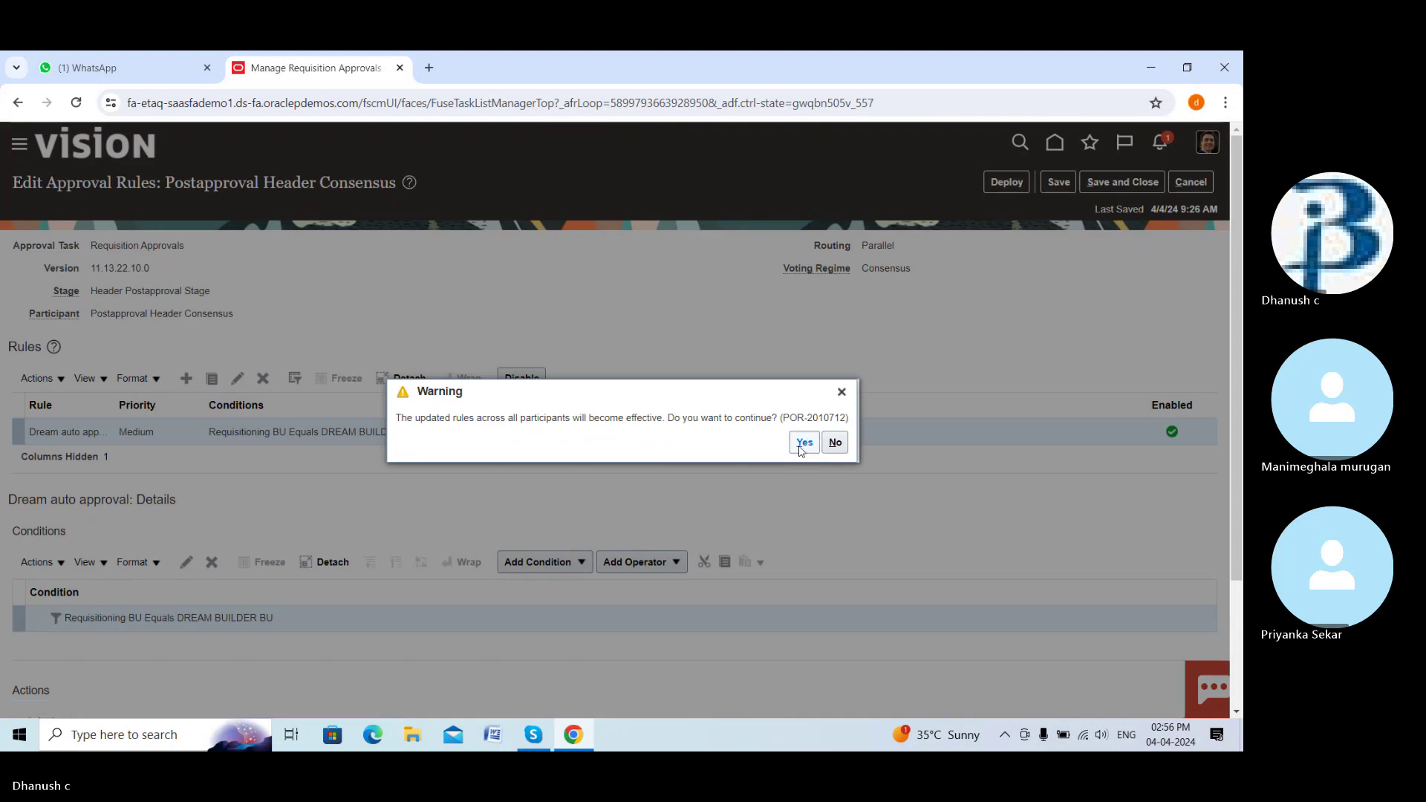
left_click(803, 444)
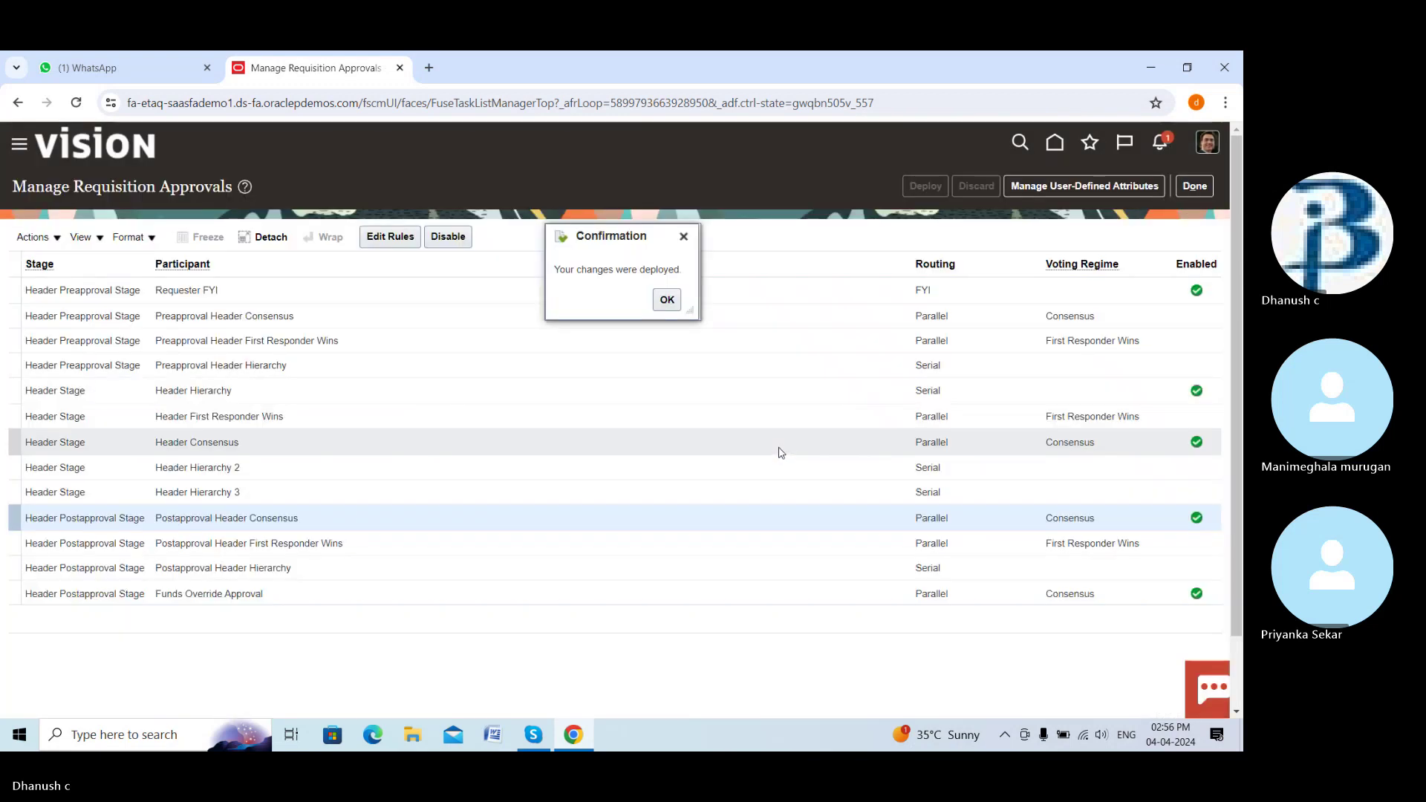
Dismiss the deployment confirmation, open Manage Purchasing Document Approvals and enable the Preapproval FYI participant
left_click(666, 300)
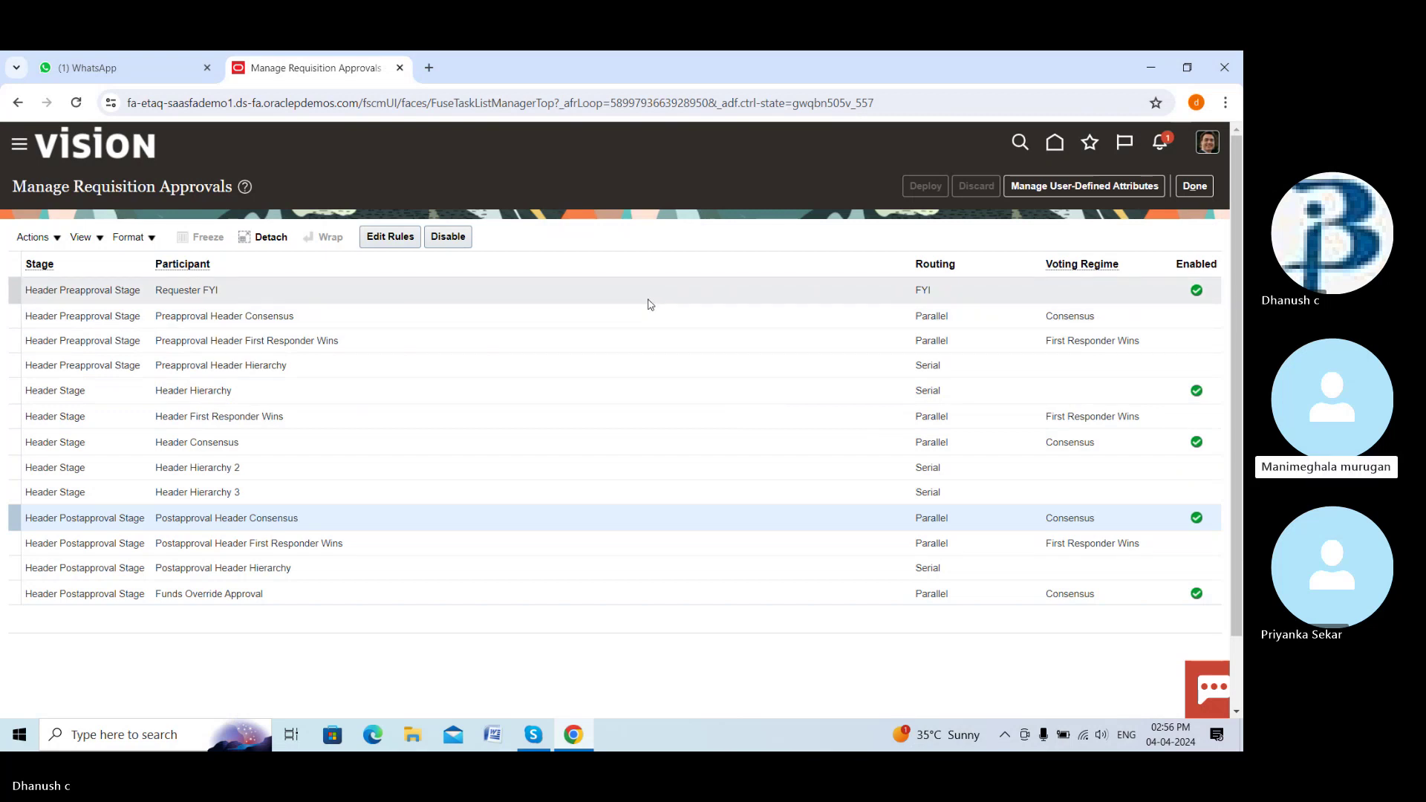
left_click(1209, 191)
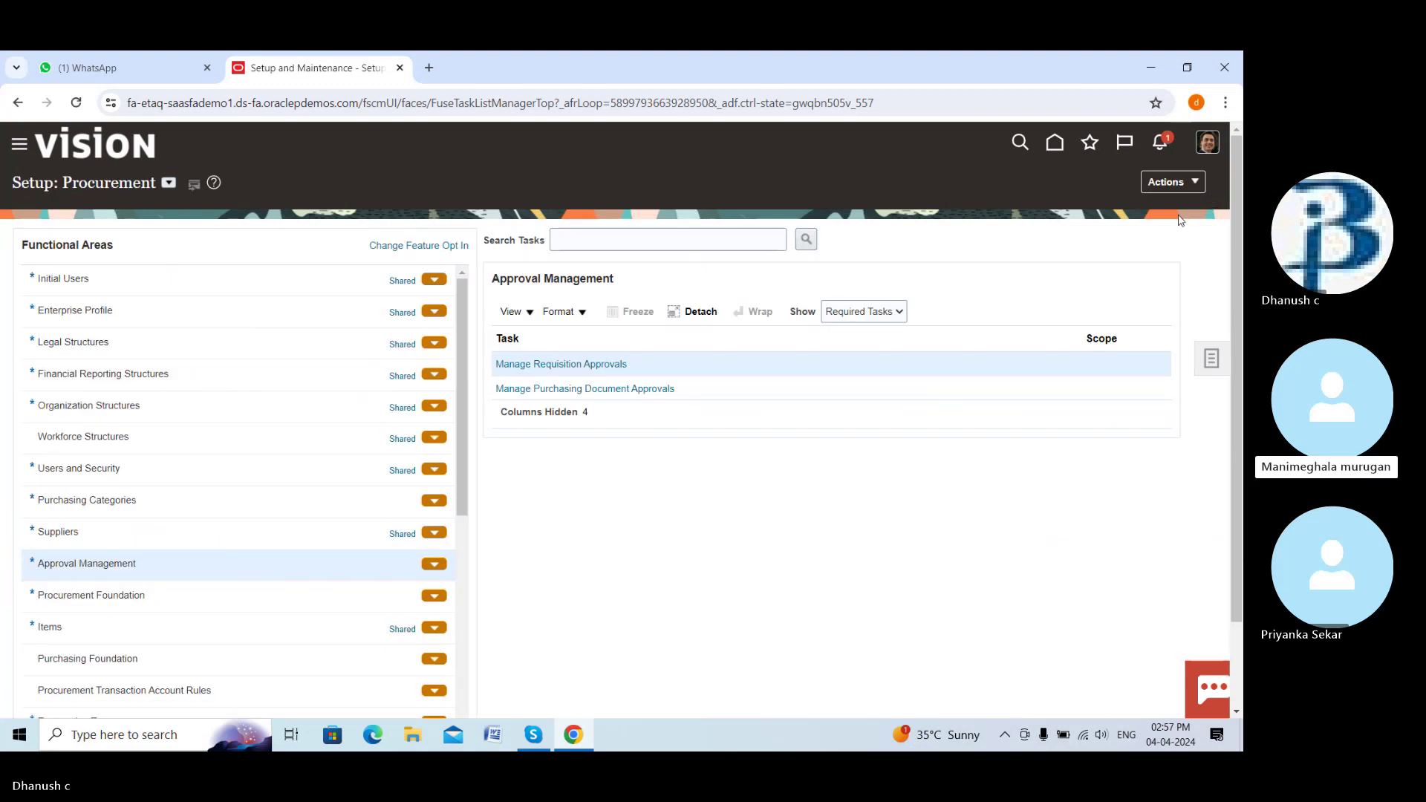
left_click(654, 388)
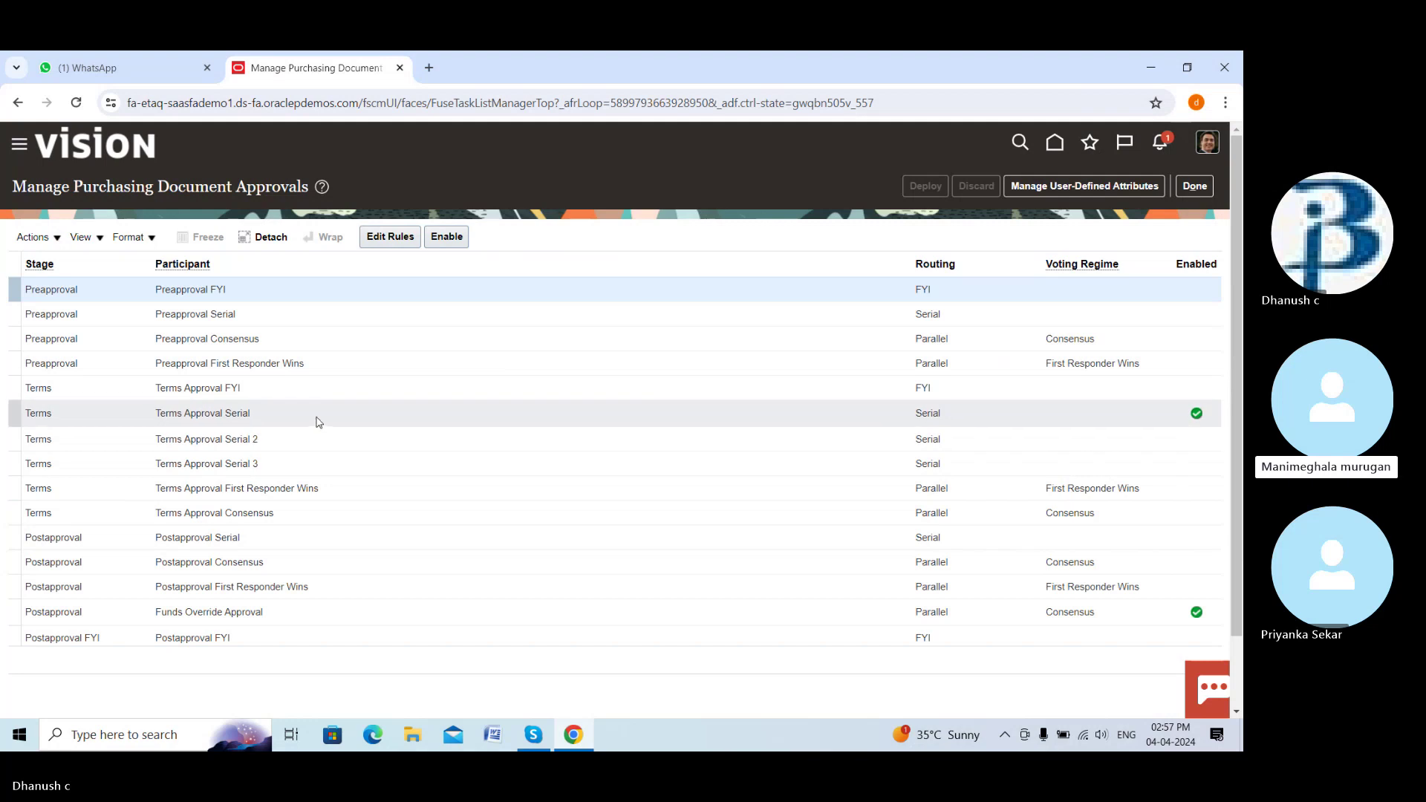
left_click(457, 239)
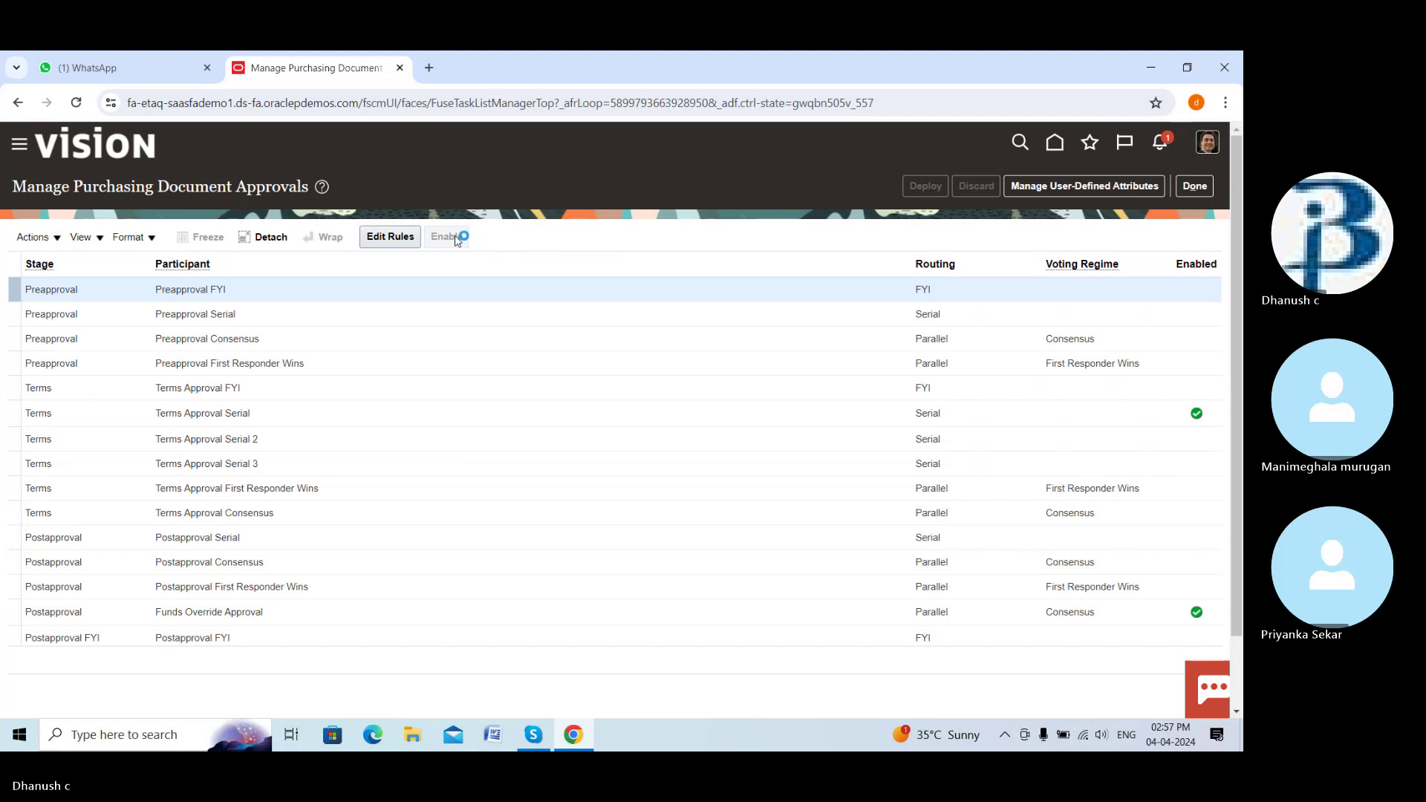
Create an approval rule named 'Dream auto approval' in the Preapproval FYI participant's rules
left_click(391, 237)
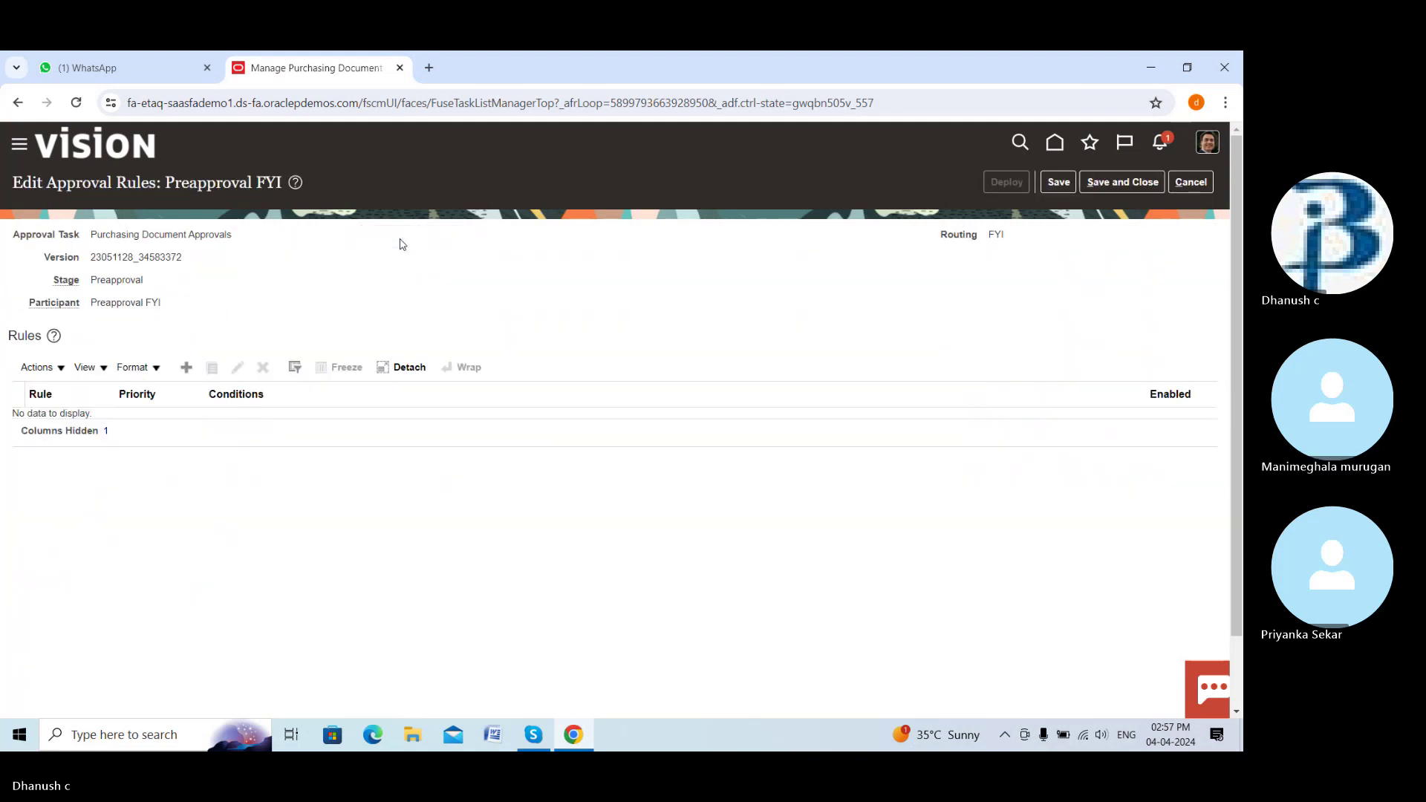
left_click(188, 369)
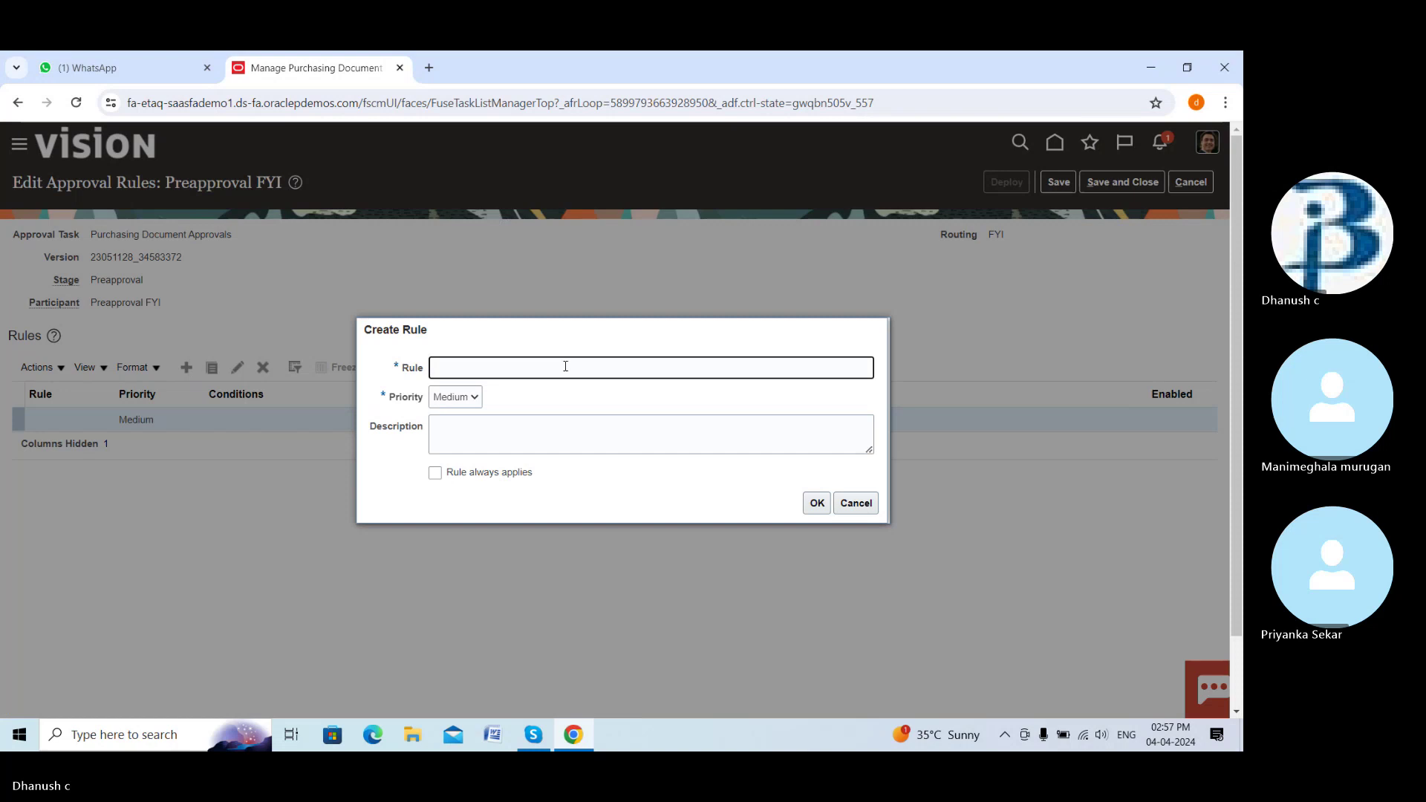
left_click(565, 365)
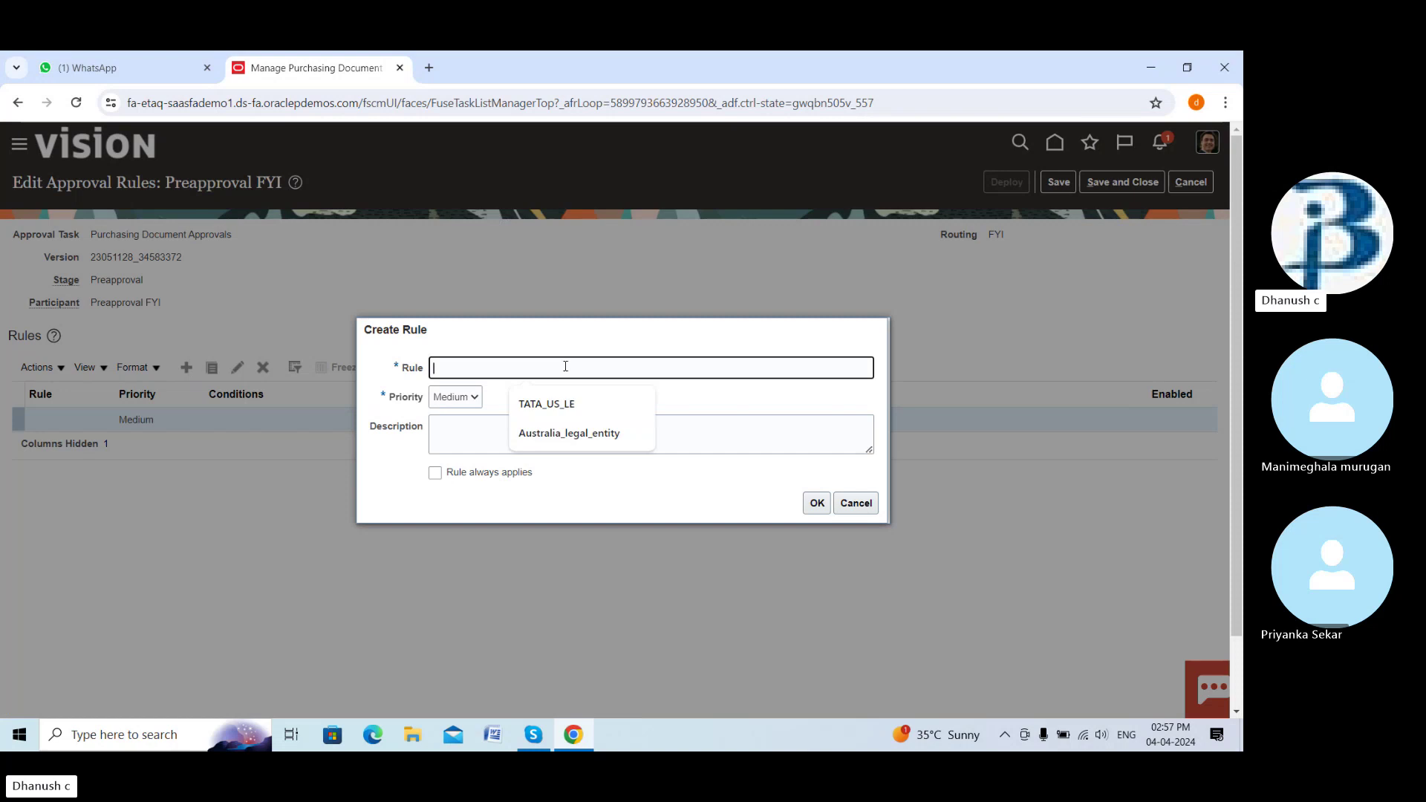
type("Dr")
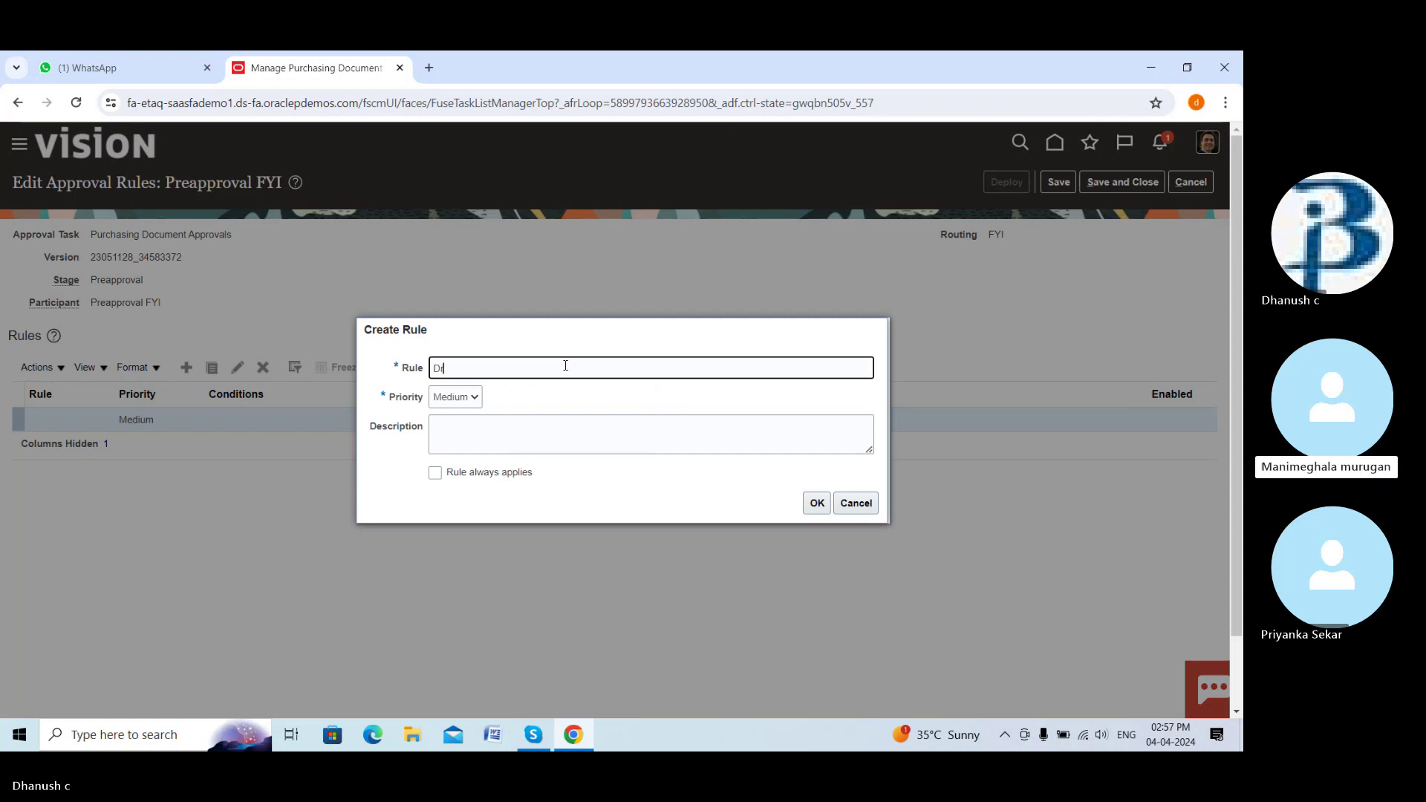
type("eam au")
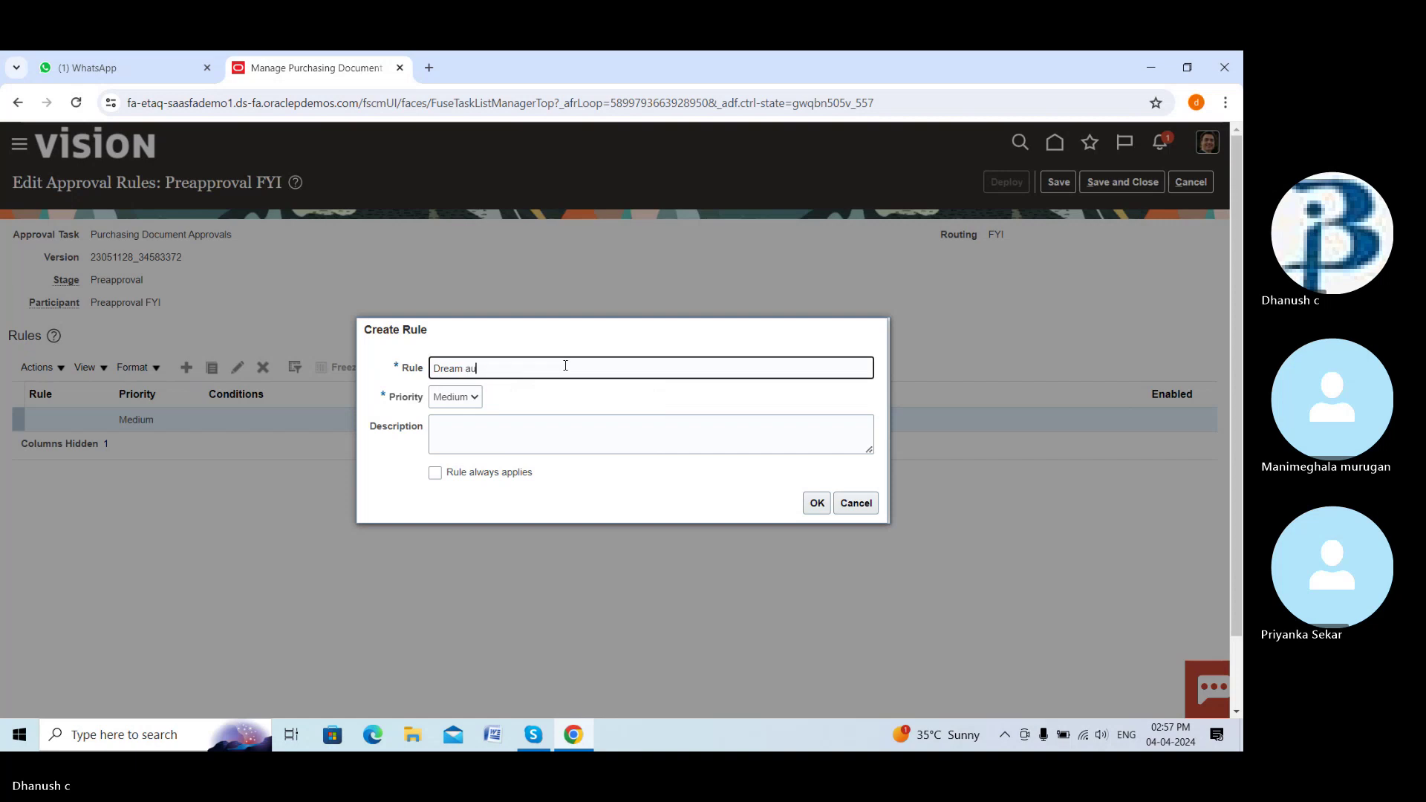
type("to ")
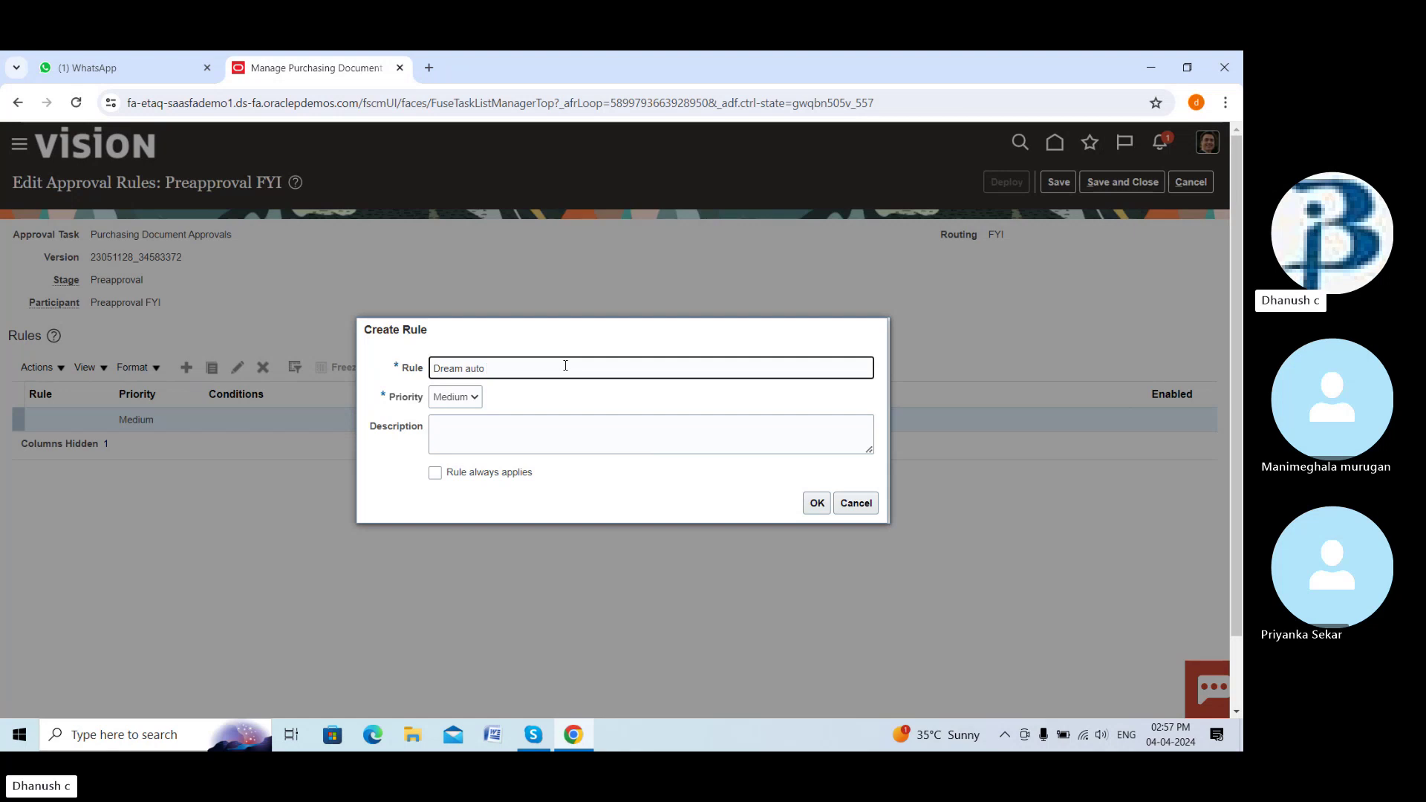
type("approval")
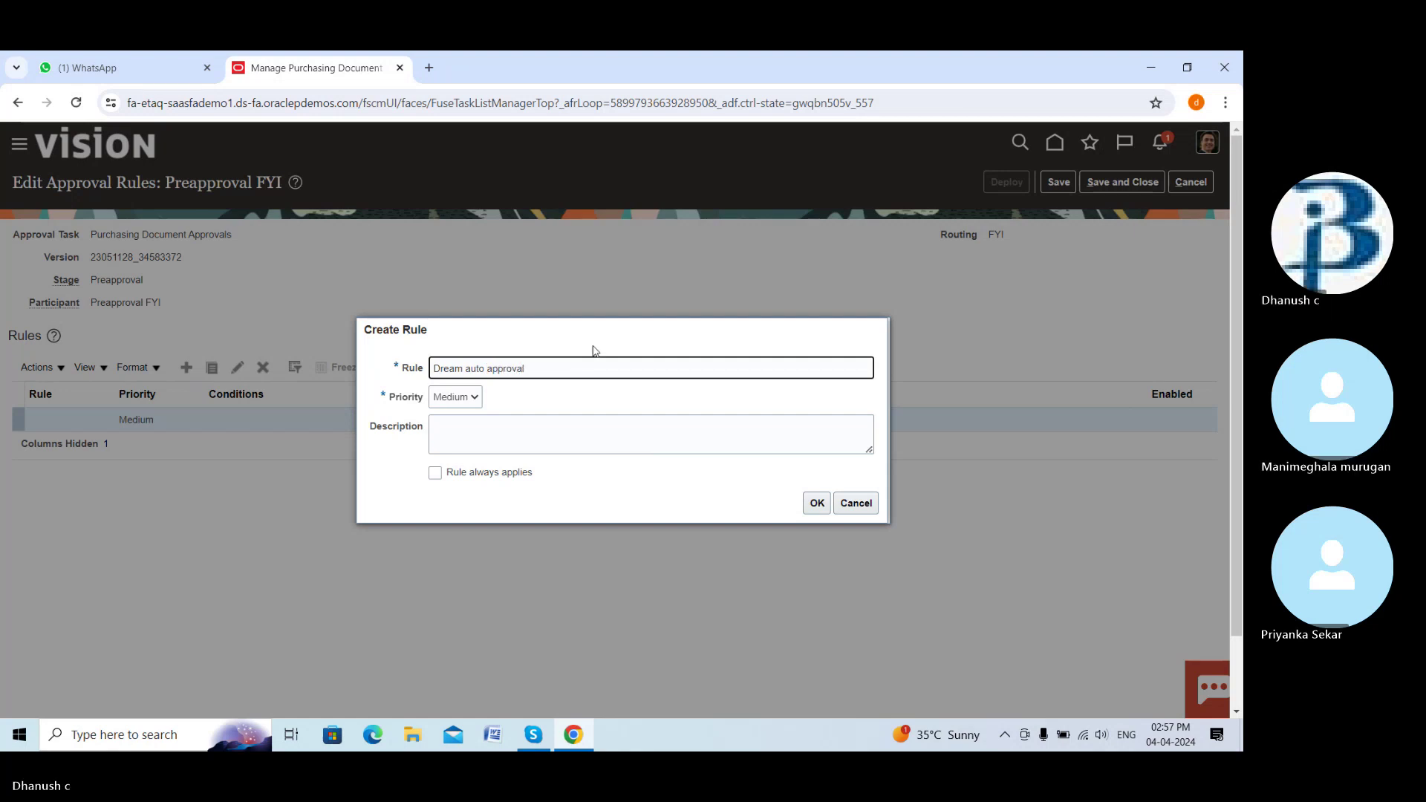
left_click(592, 444)
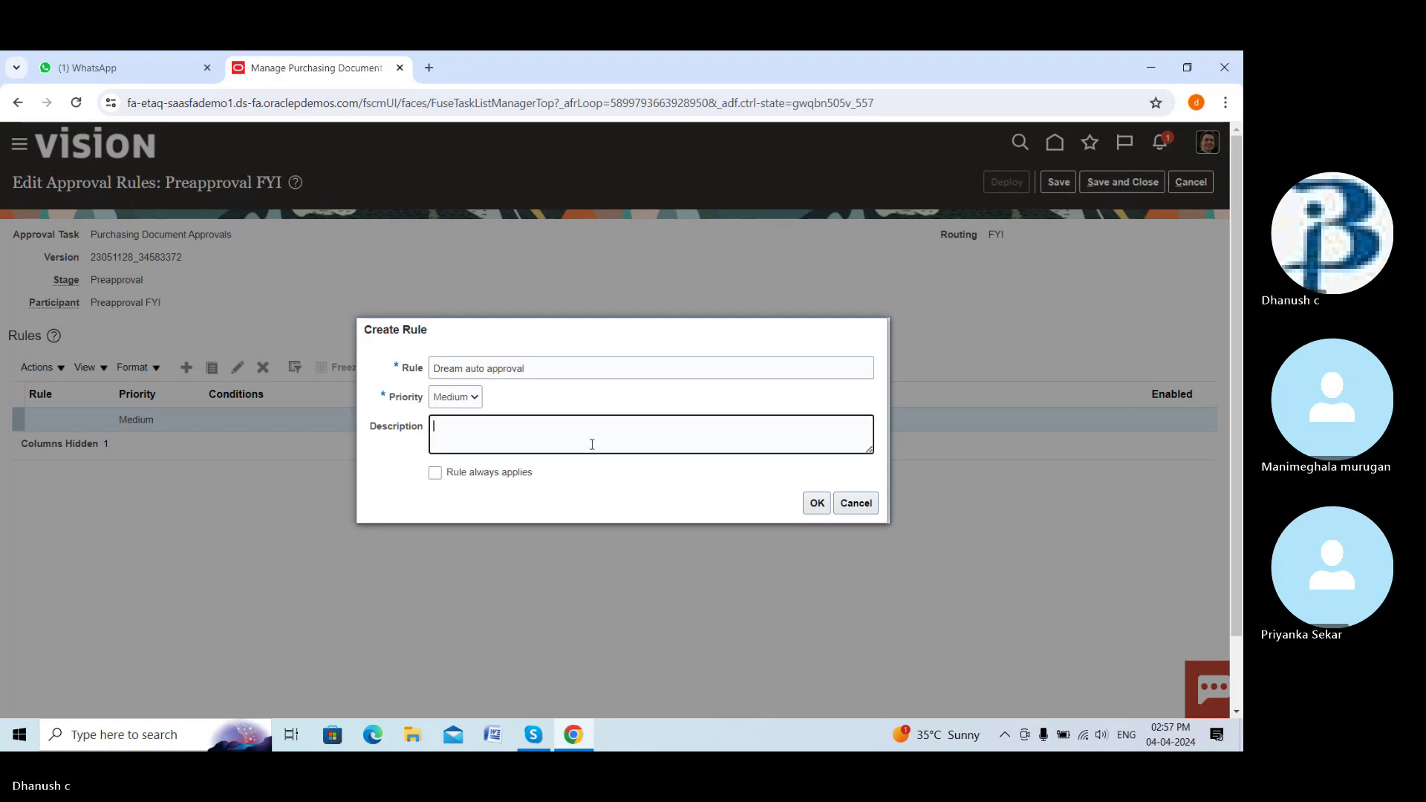
left_click(817, 503)
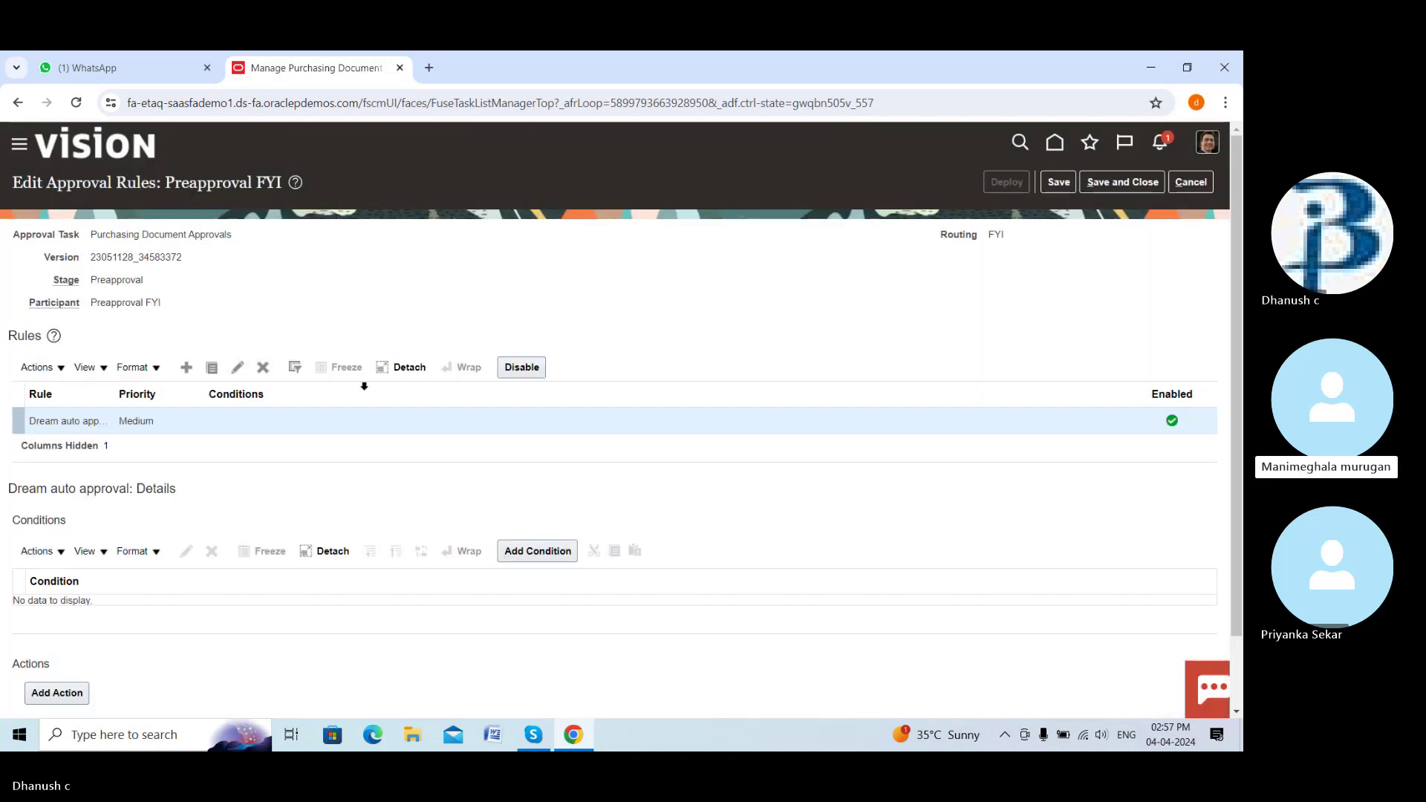
Add a rule condition using the Procurement BU attribute, found by searching 'procurement'
left_click(541, 552)
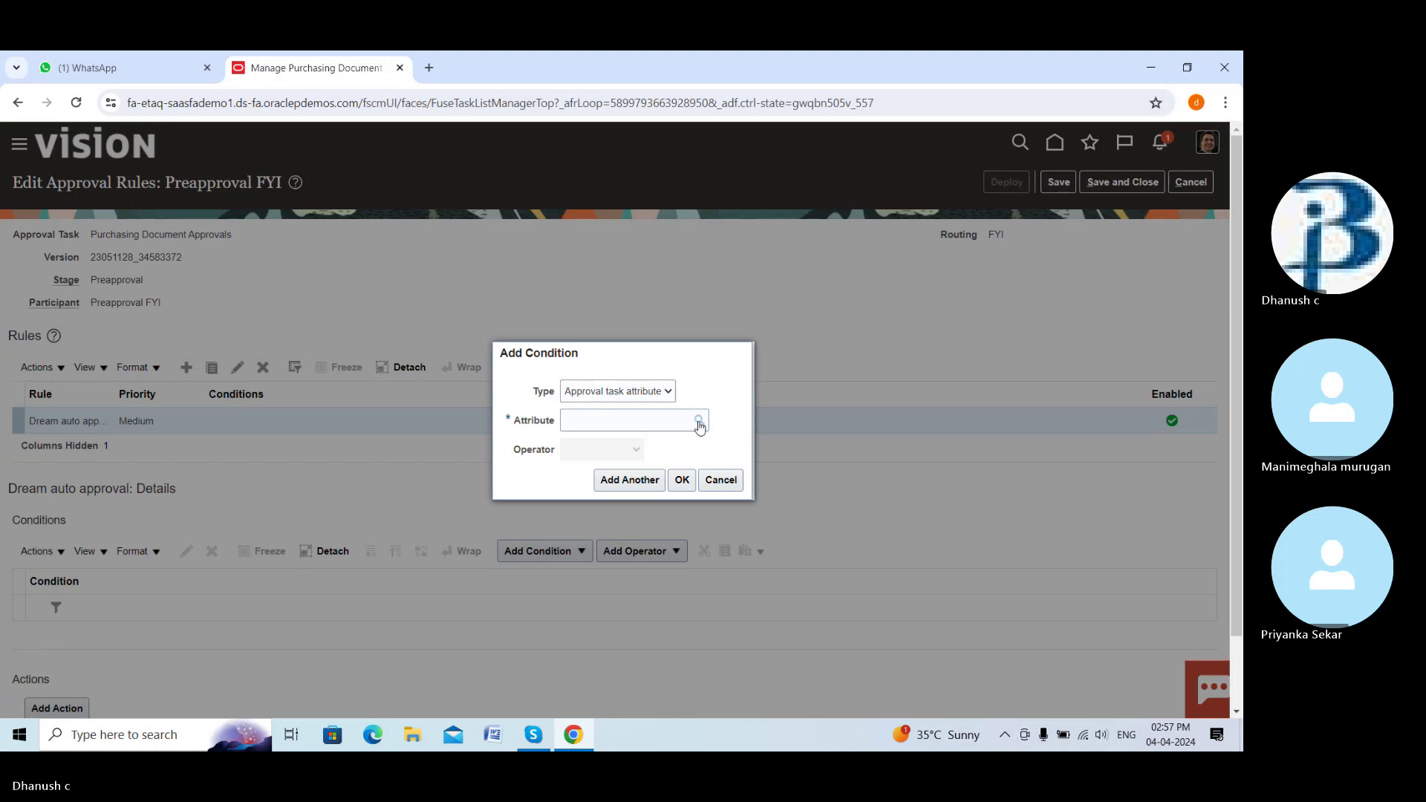
left_click(699, 422)
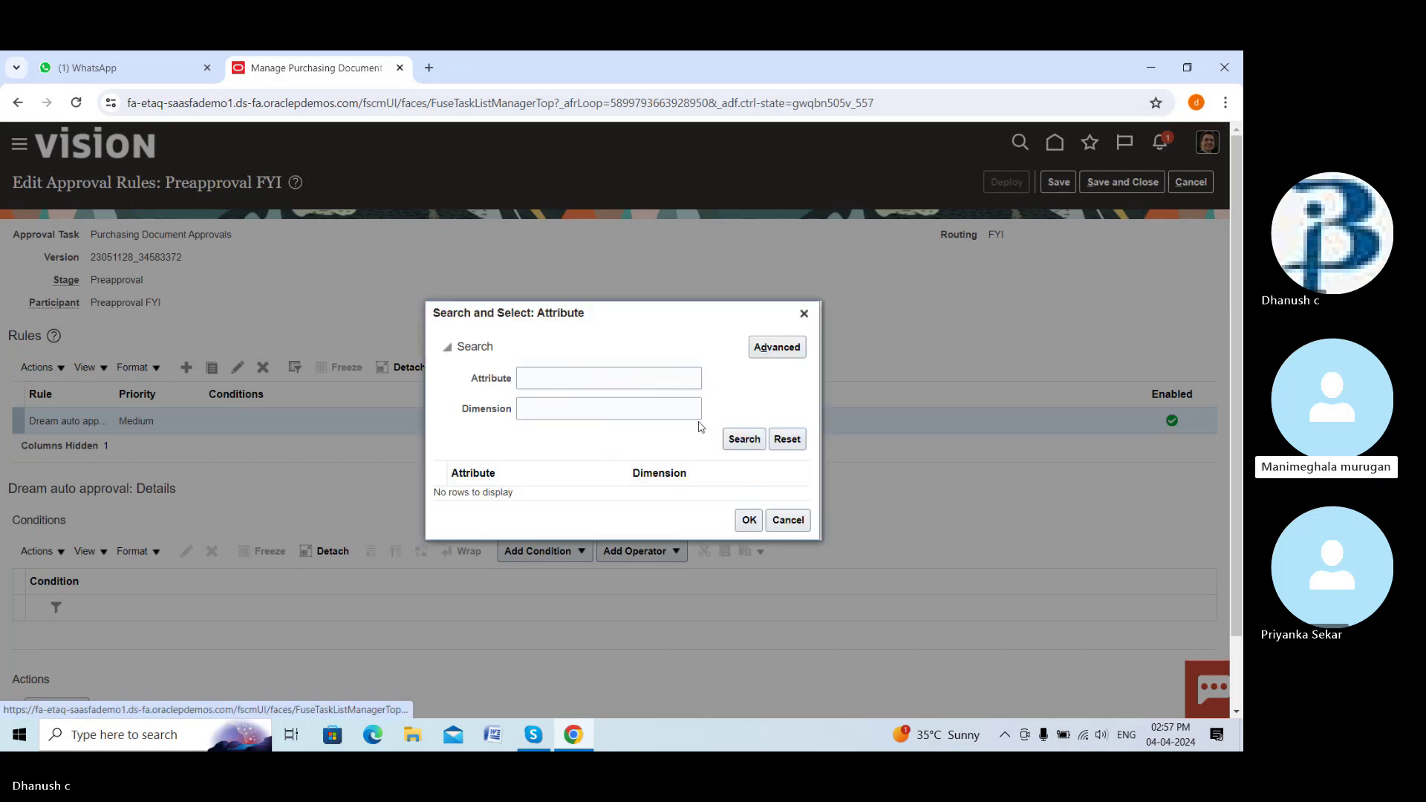
left_click(606, 377)
type("proc")
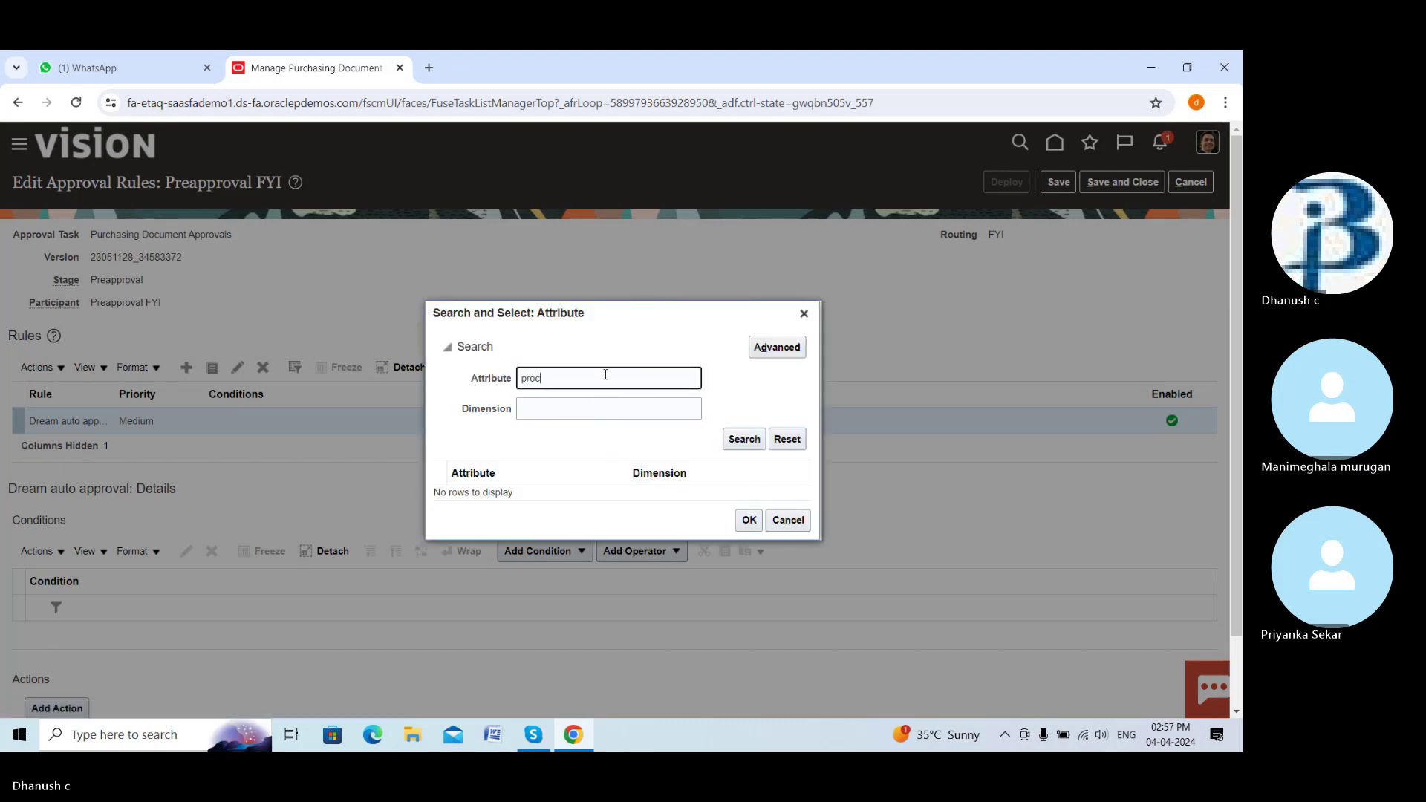
type("rument")
left_click(739, 435)
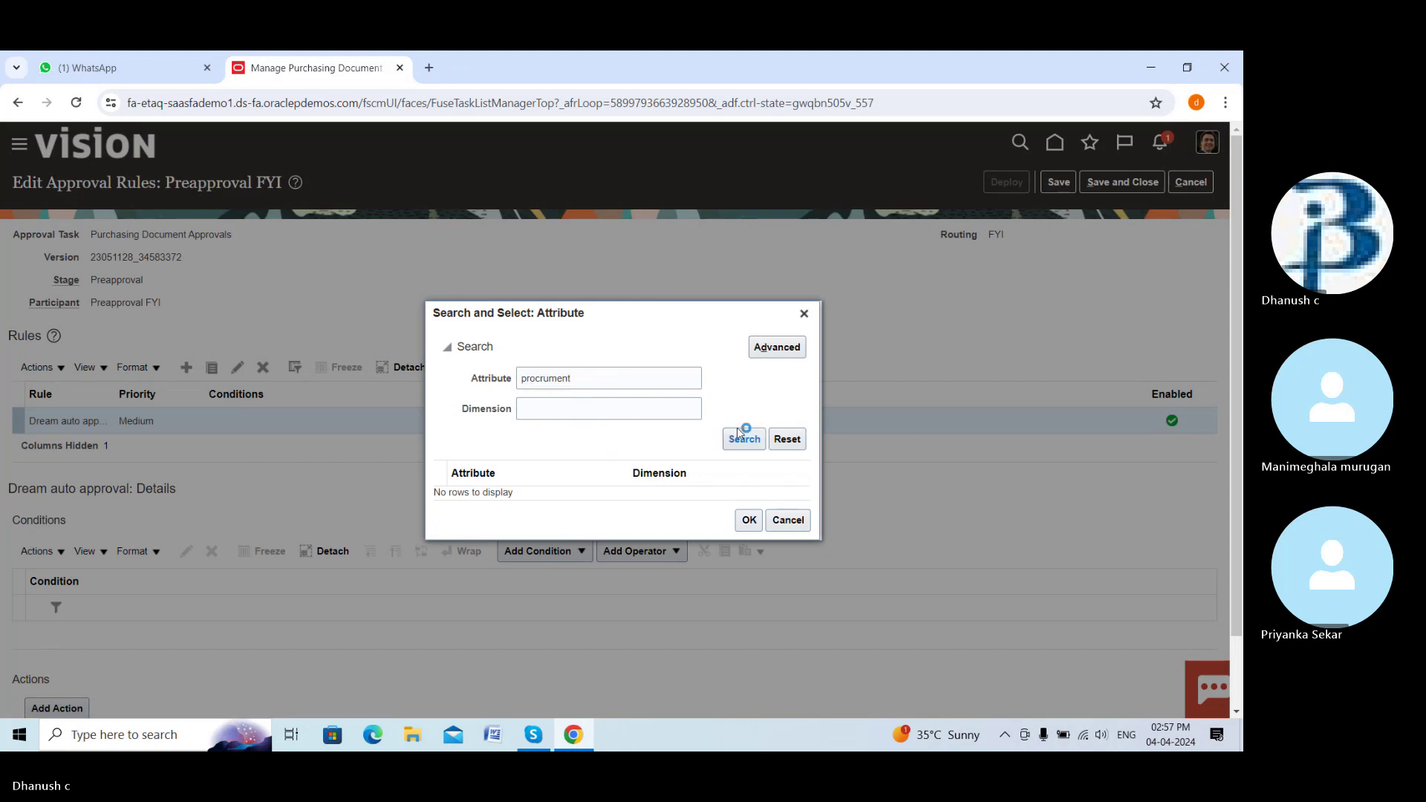
left_click(572, 379)
key("BackSpace")
key("BackSpace")
key("BackSpace")
key("BackSpace")
key("BackSpace")
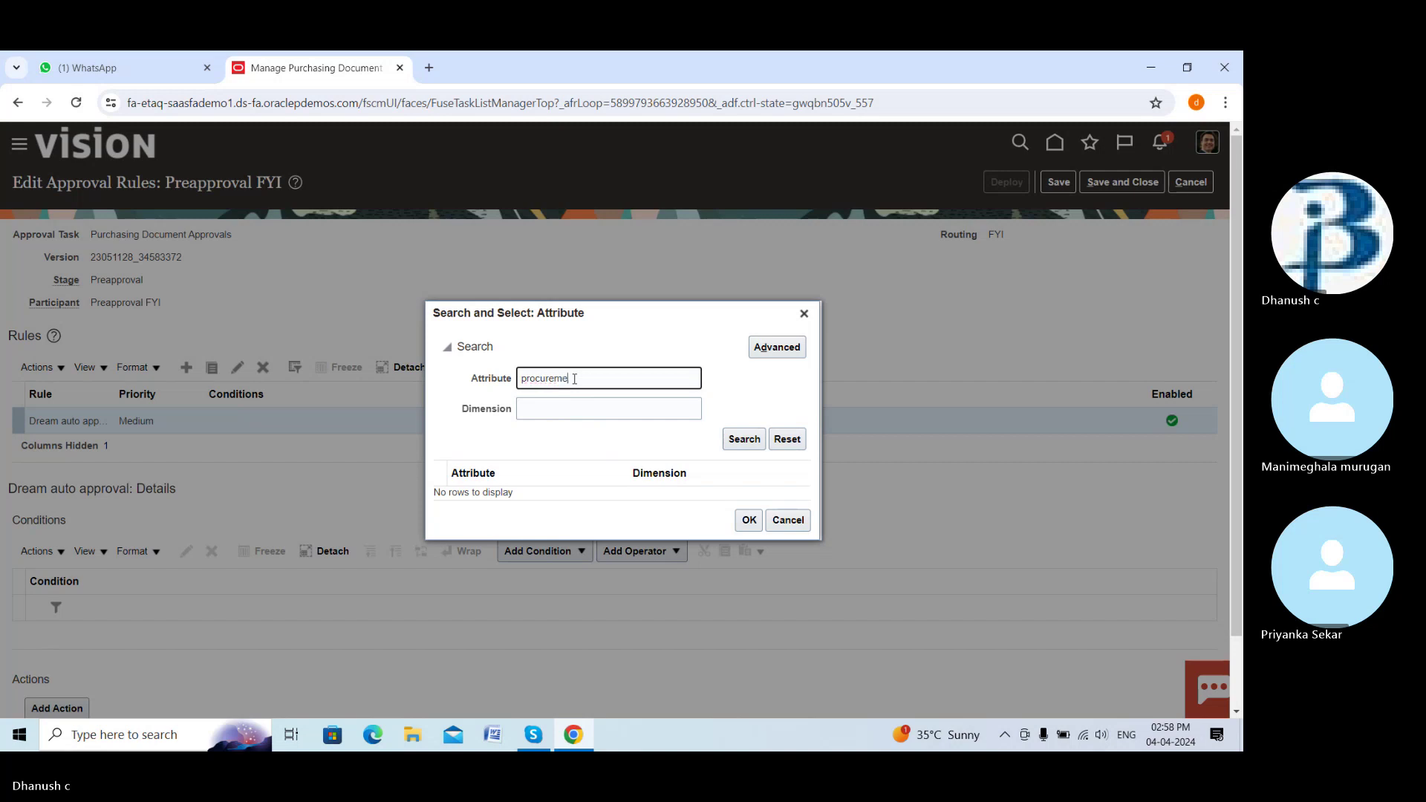
type("ement")
left_click(757, 448)
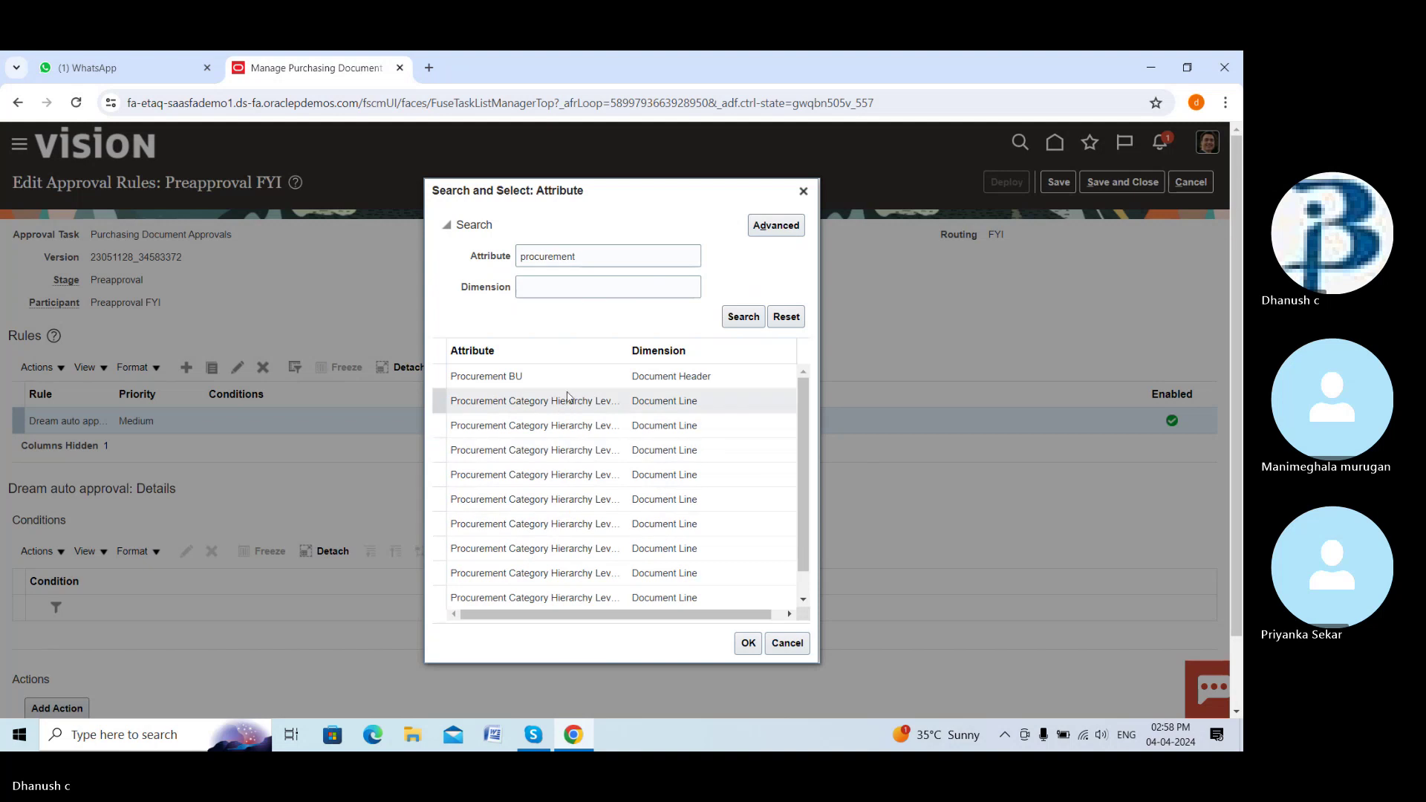
left_click(568, 381)
left_click(743, 643)
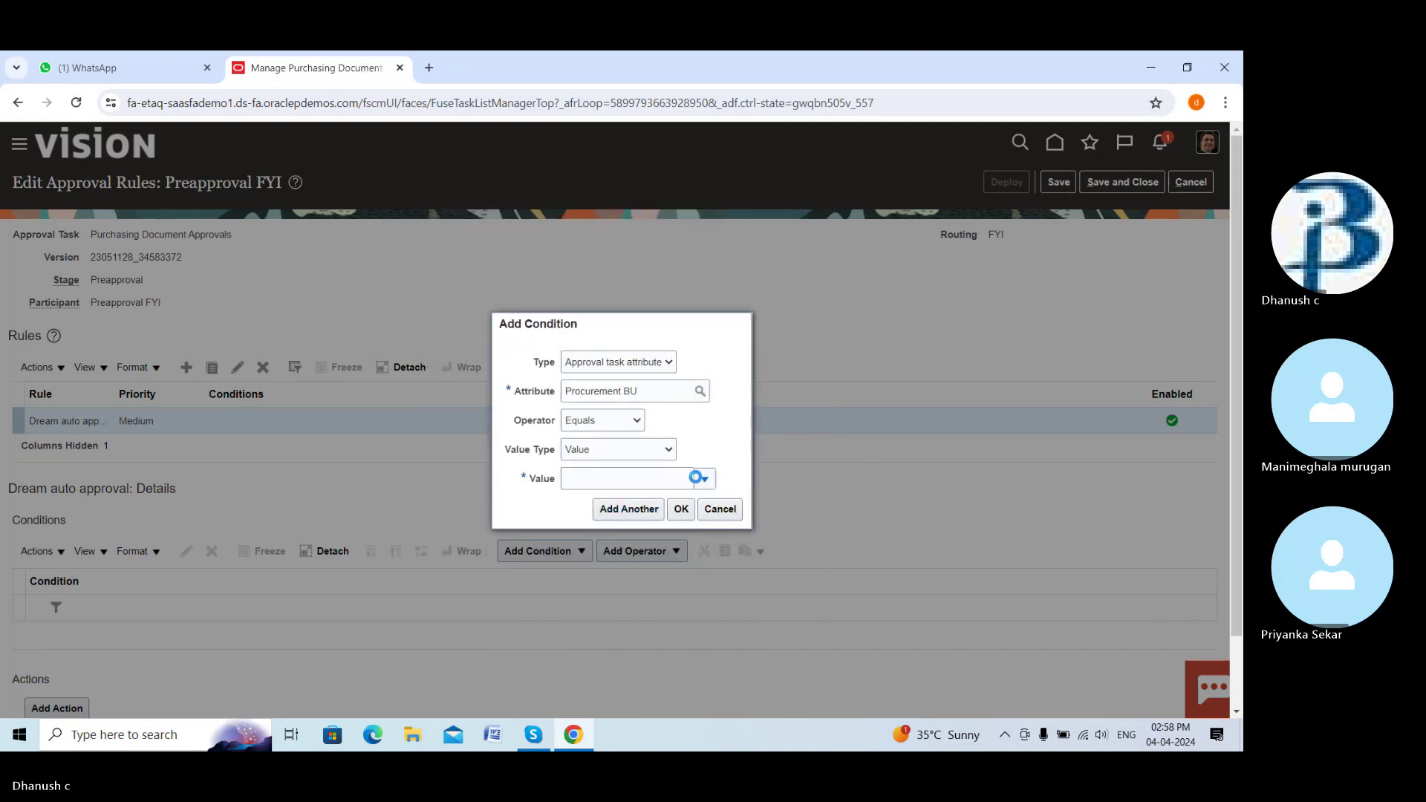
Set the condition value to DREAM BUILDER BU via a 'dream' search and confirm the condition
left_click(702, 479)
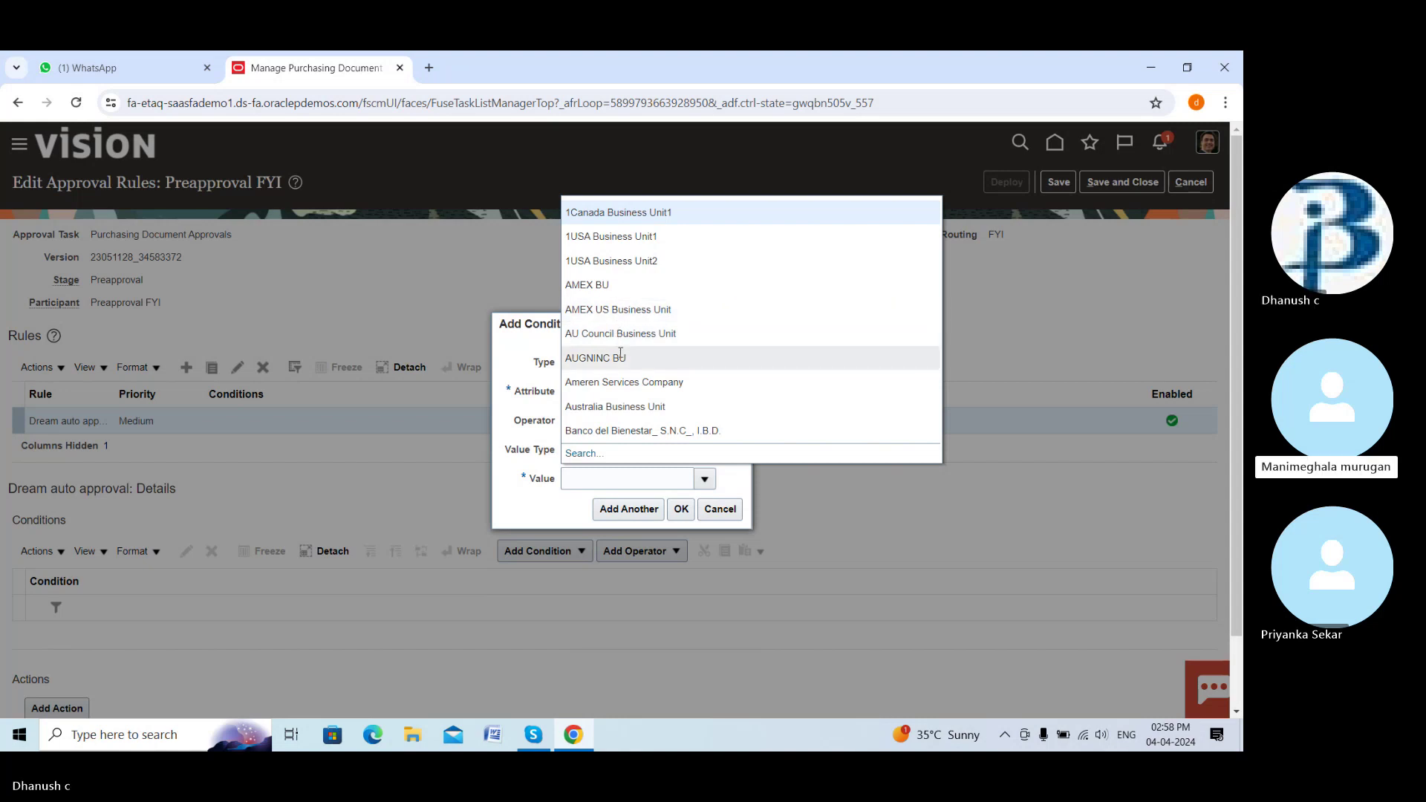
left_click(598, 457)
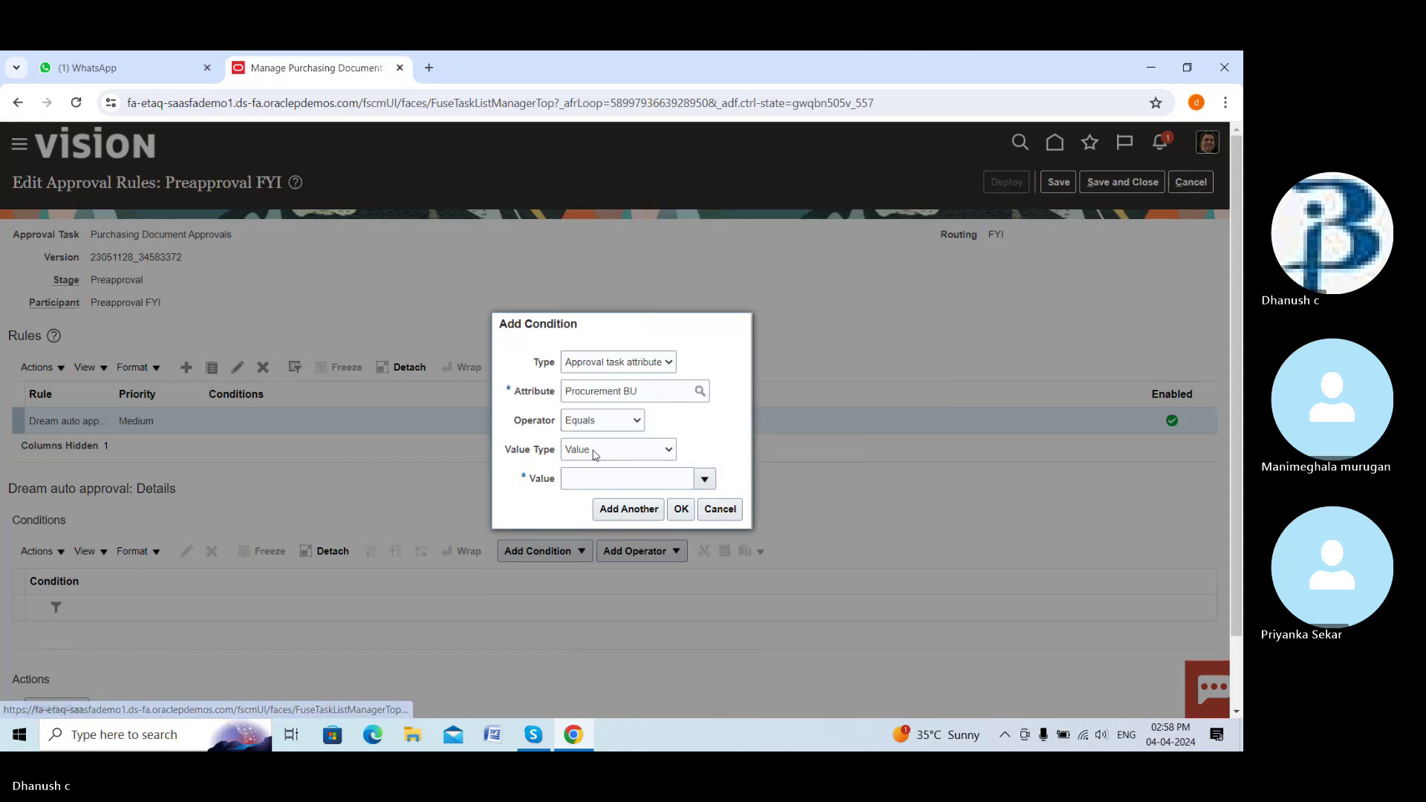
left_click(591, 399)
type("dre")
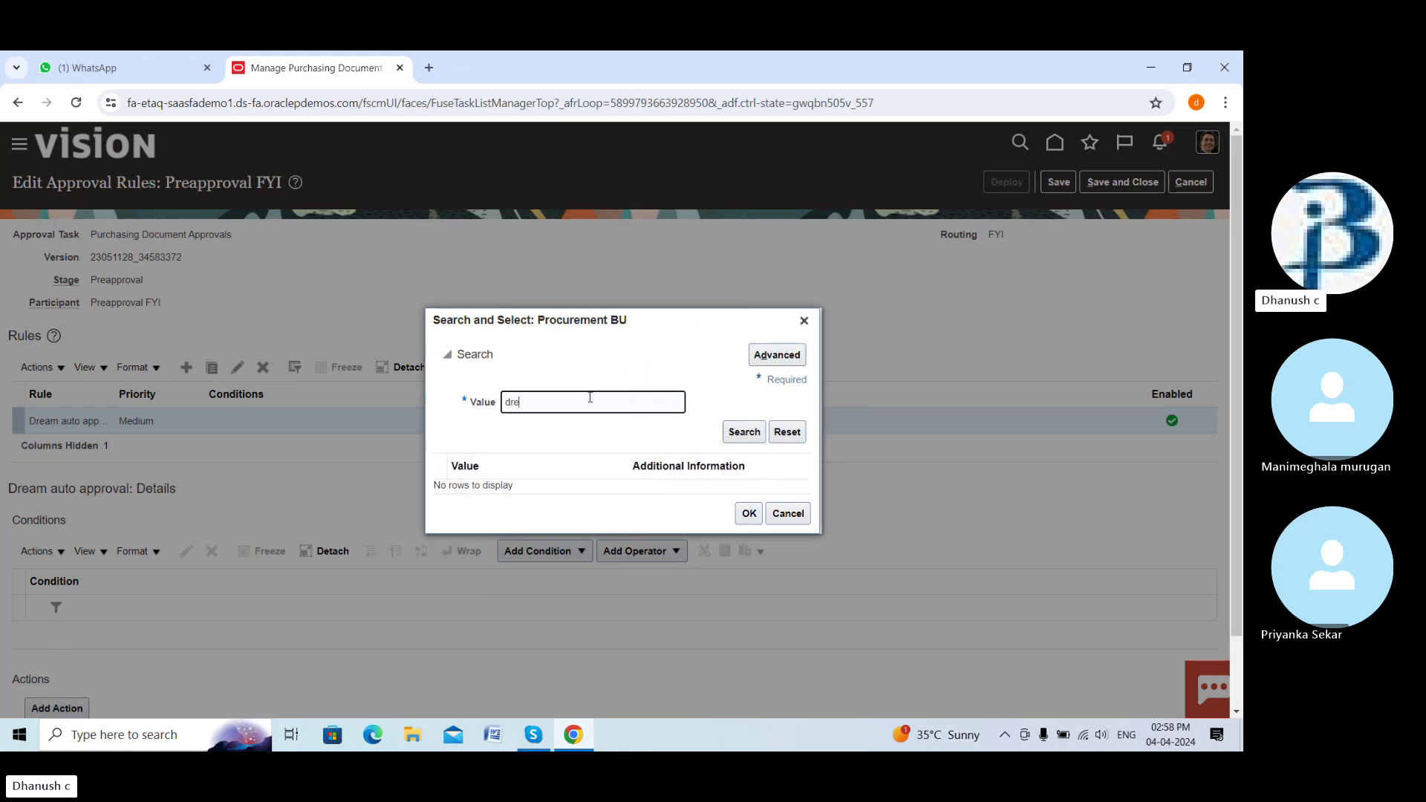
type("am")
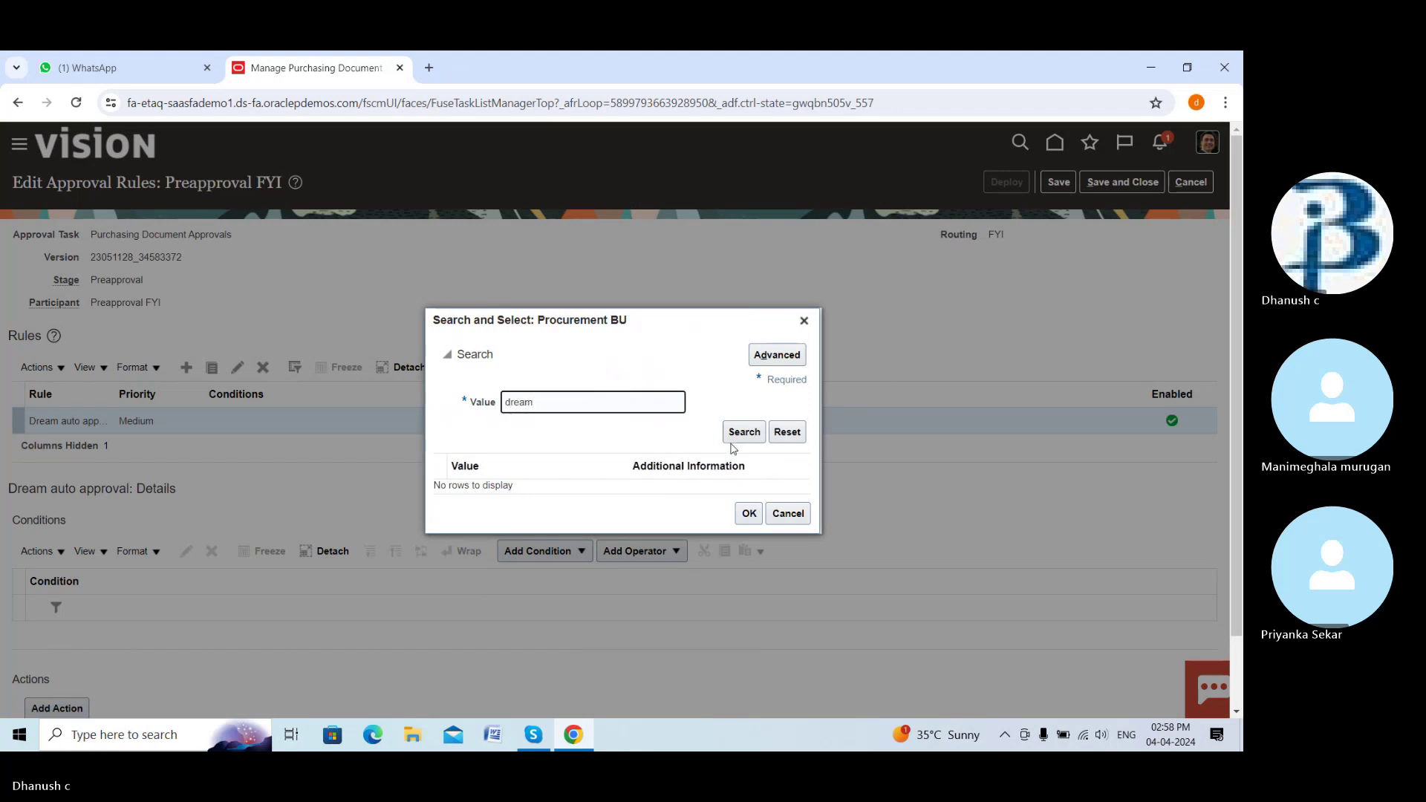
left_click(739, 433)
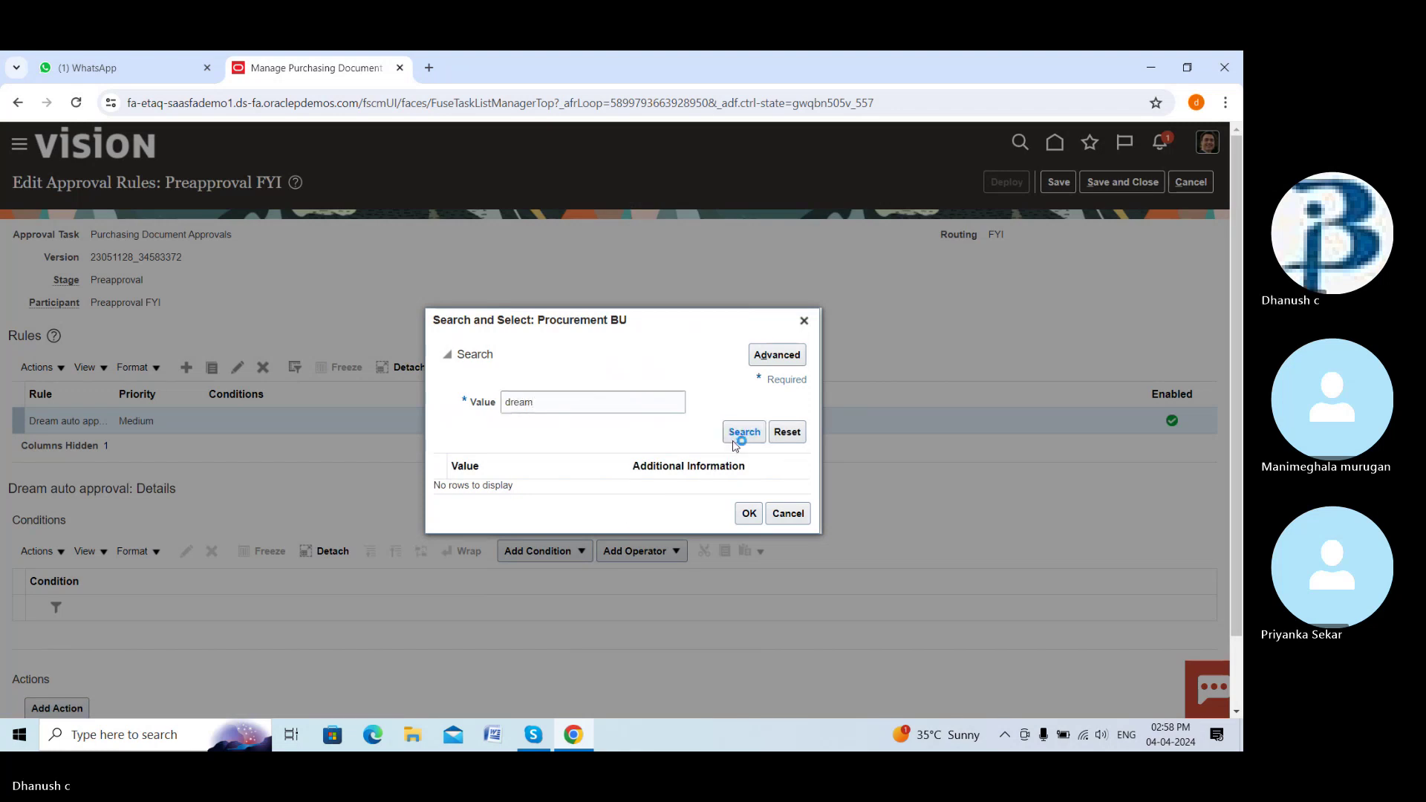
left_click(748, 520)
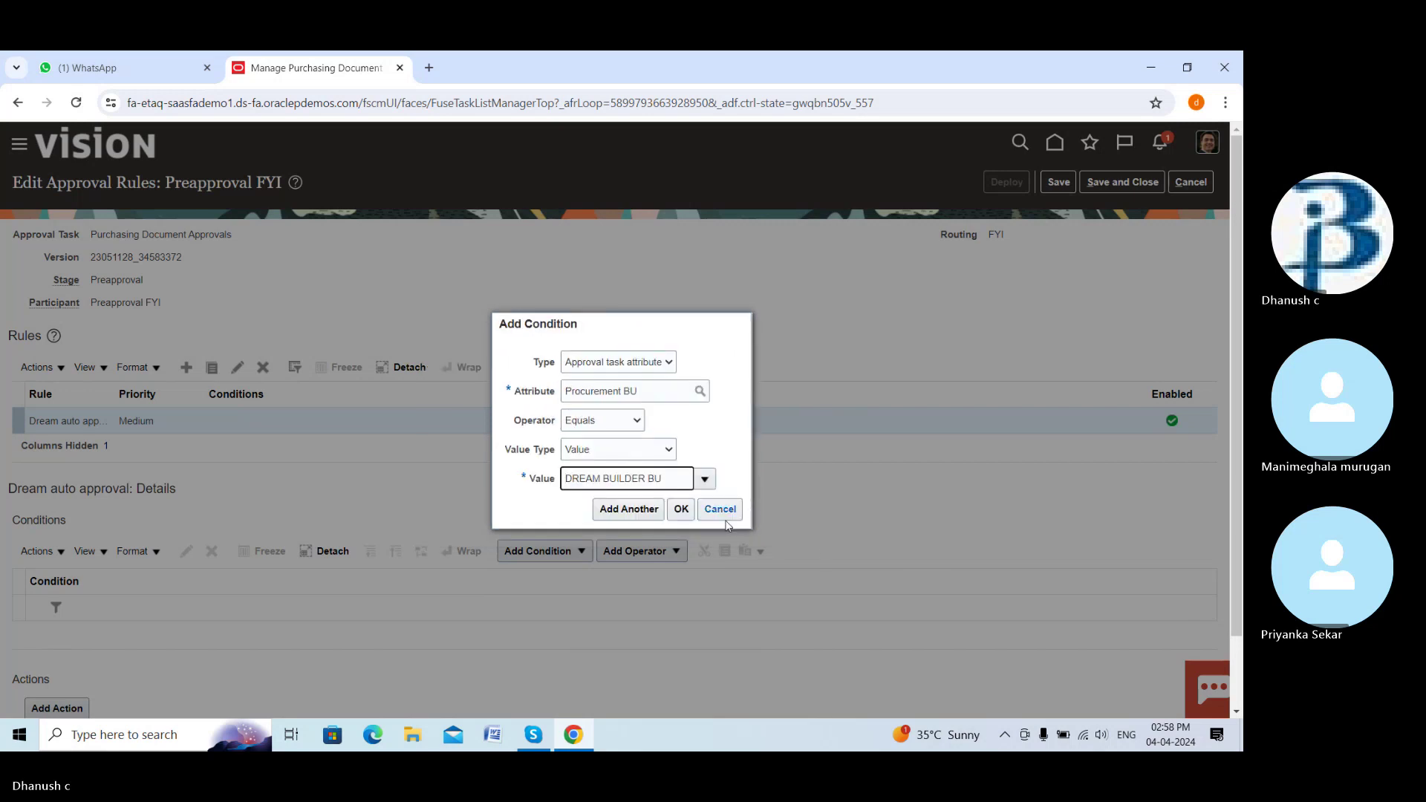
left_click(681, 510)
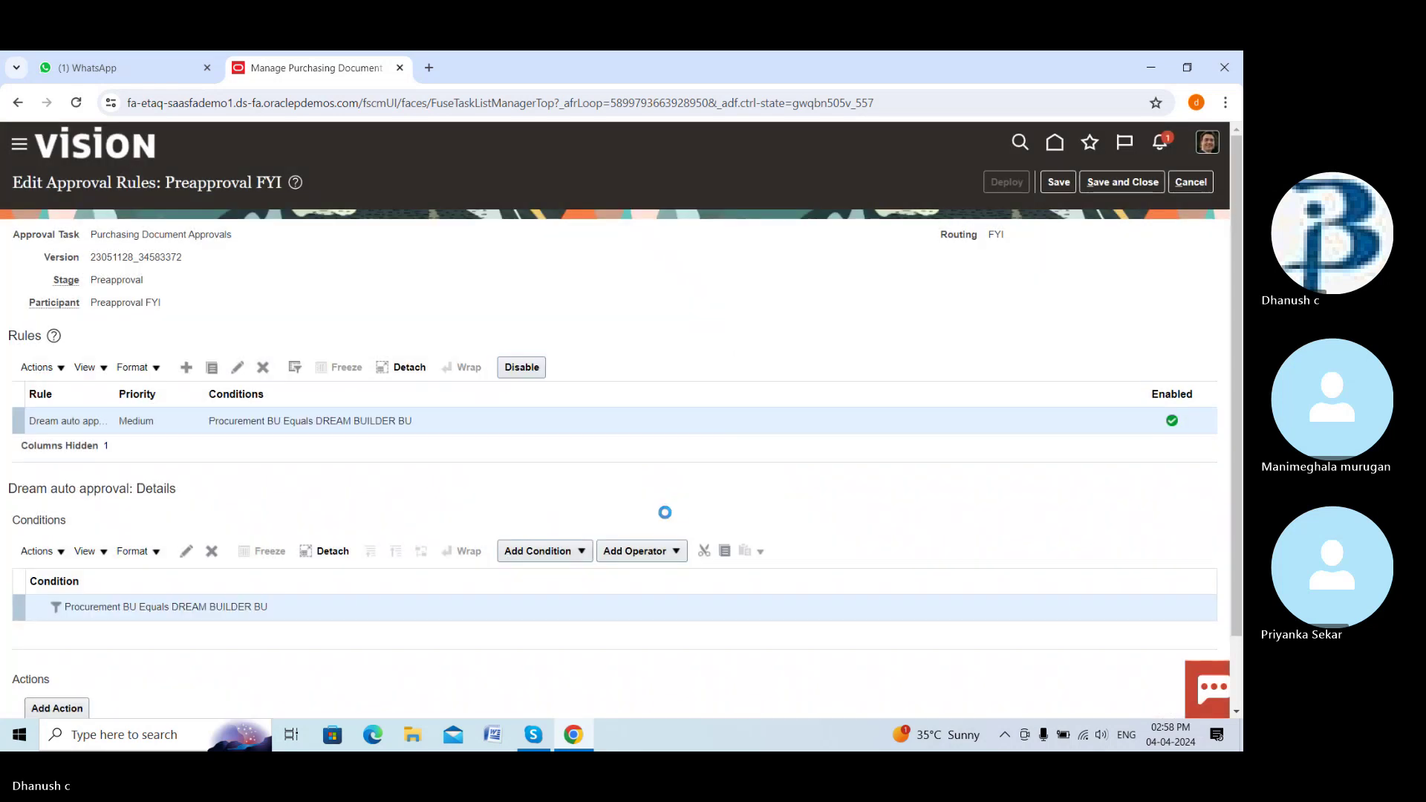
scroll(477, 606, "down", 1)
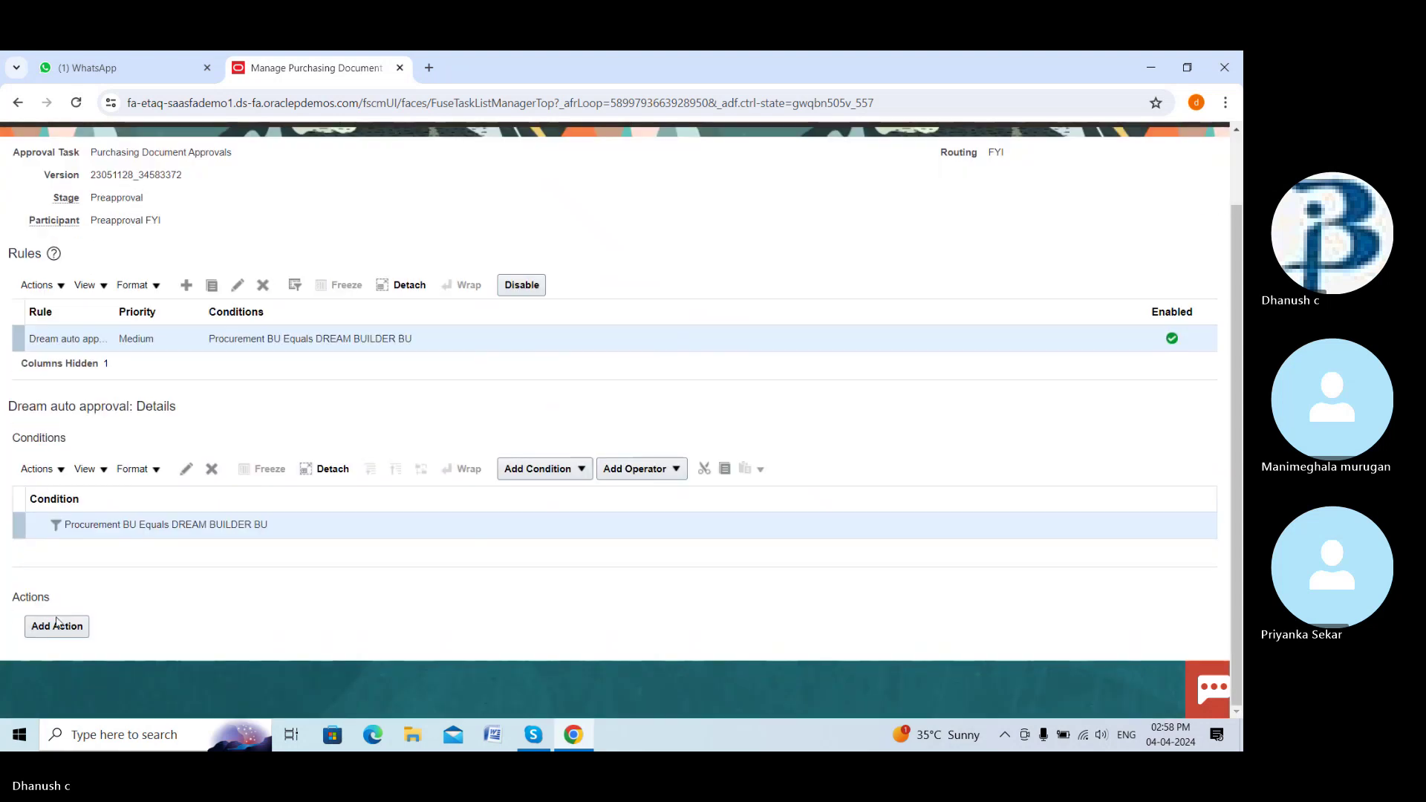
Add an Automatic action so the Dream auto approval rule approves automatically
left_click(58, 631)
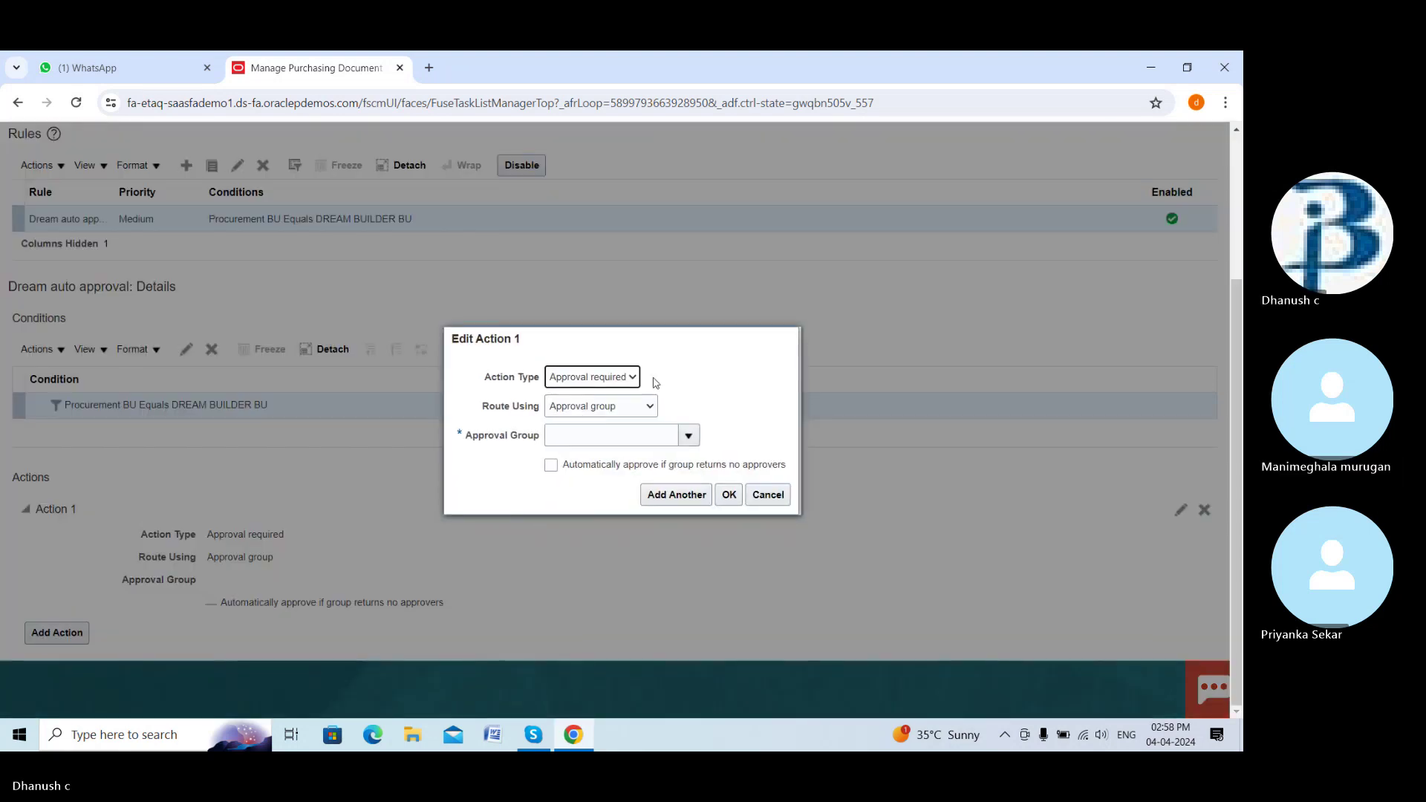
left_click(633, 377)
left_click(616, 406)
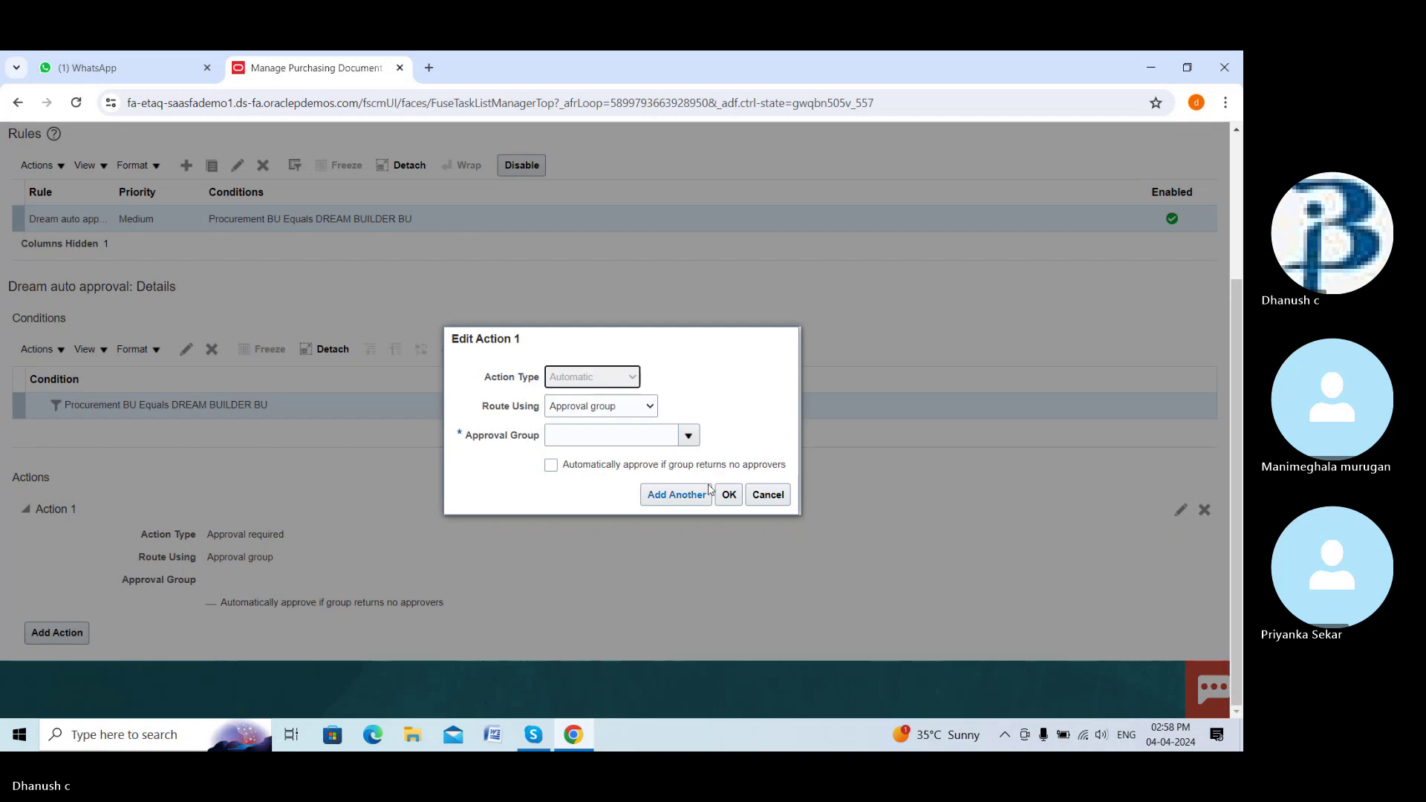
left_click(652, 467)
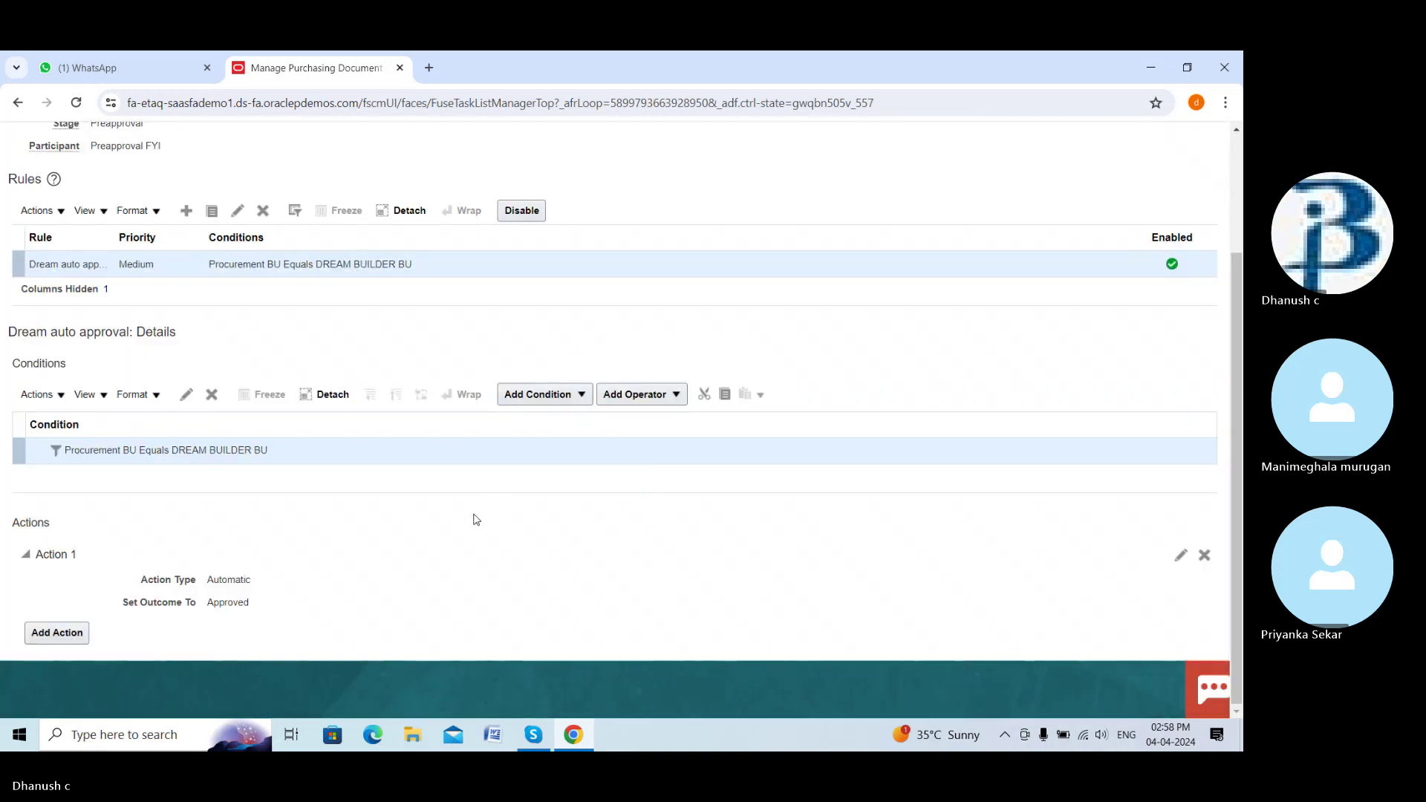
Save the Preapproval FYI rules, accept the warning and dismiss the deployment confirmation
scroll(476, 520, "up", 3)
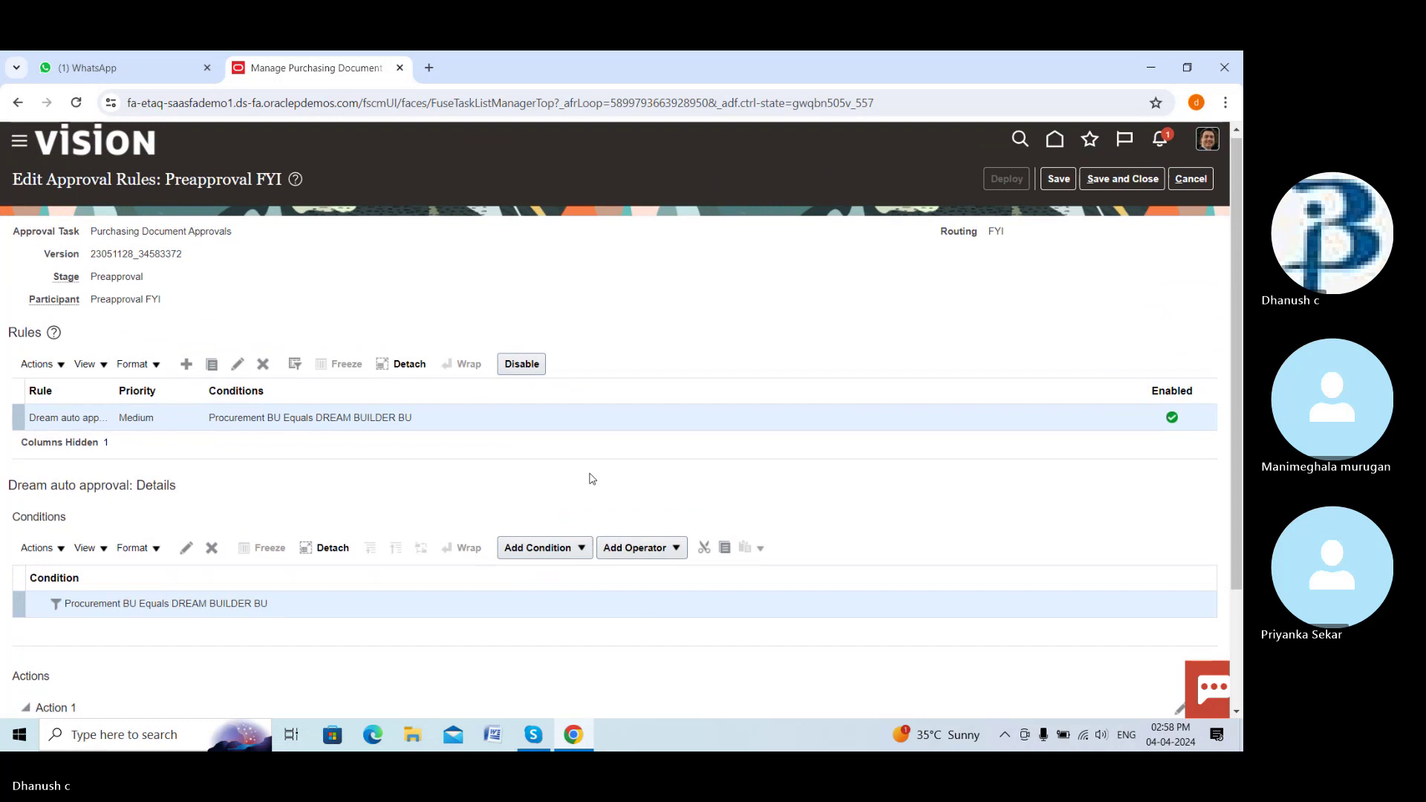
left_click(1058, 183)
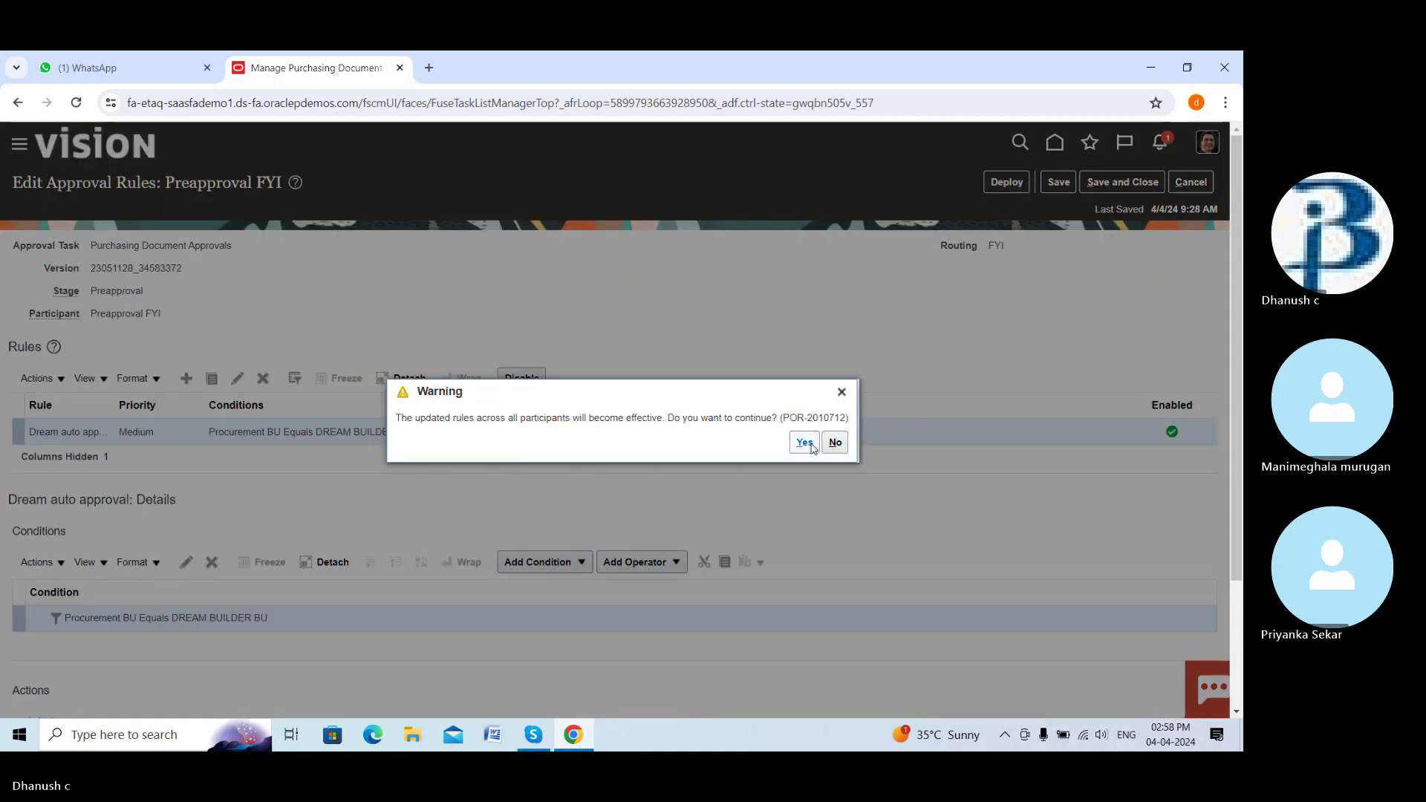
left_click(806, 444)
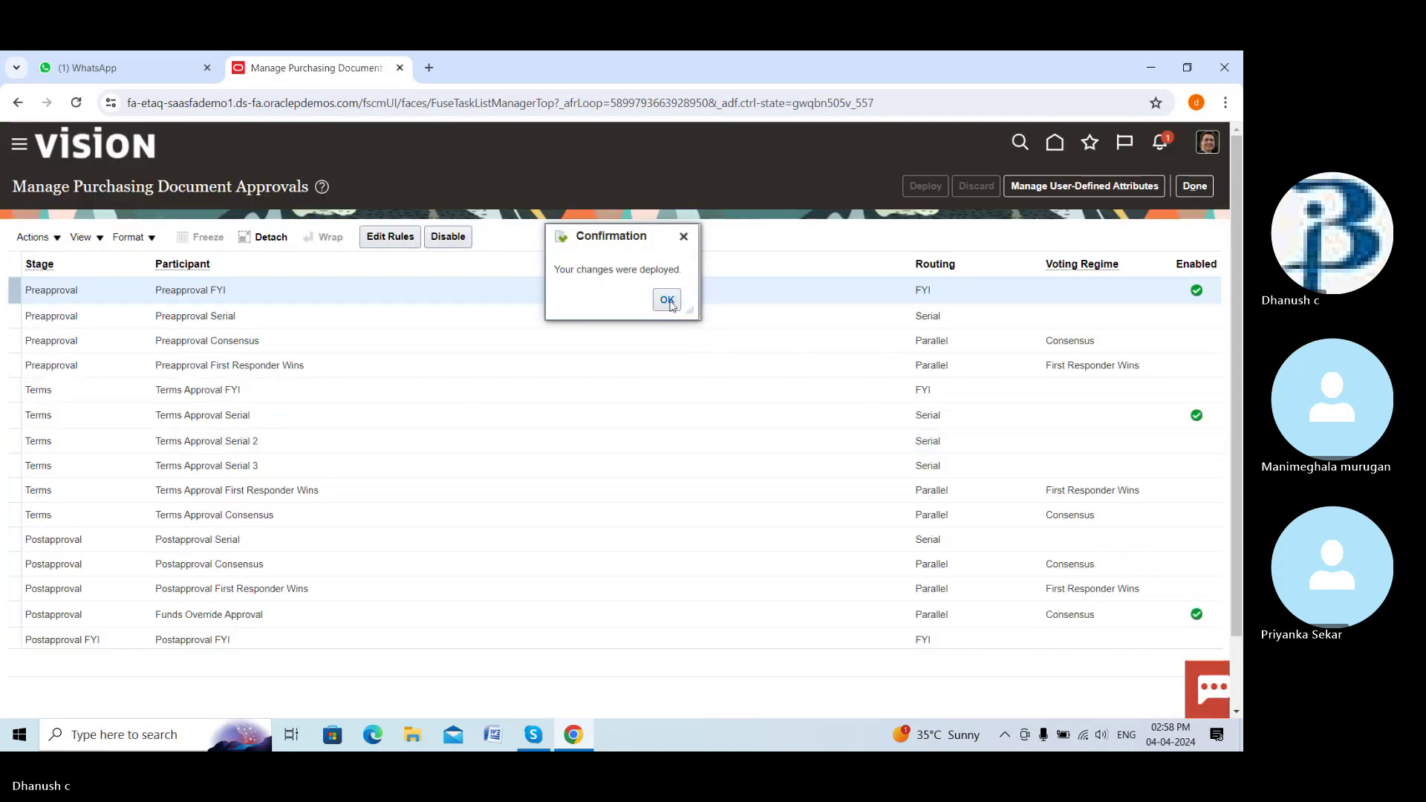
left_click(671, 304)
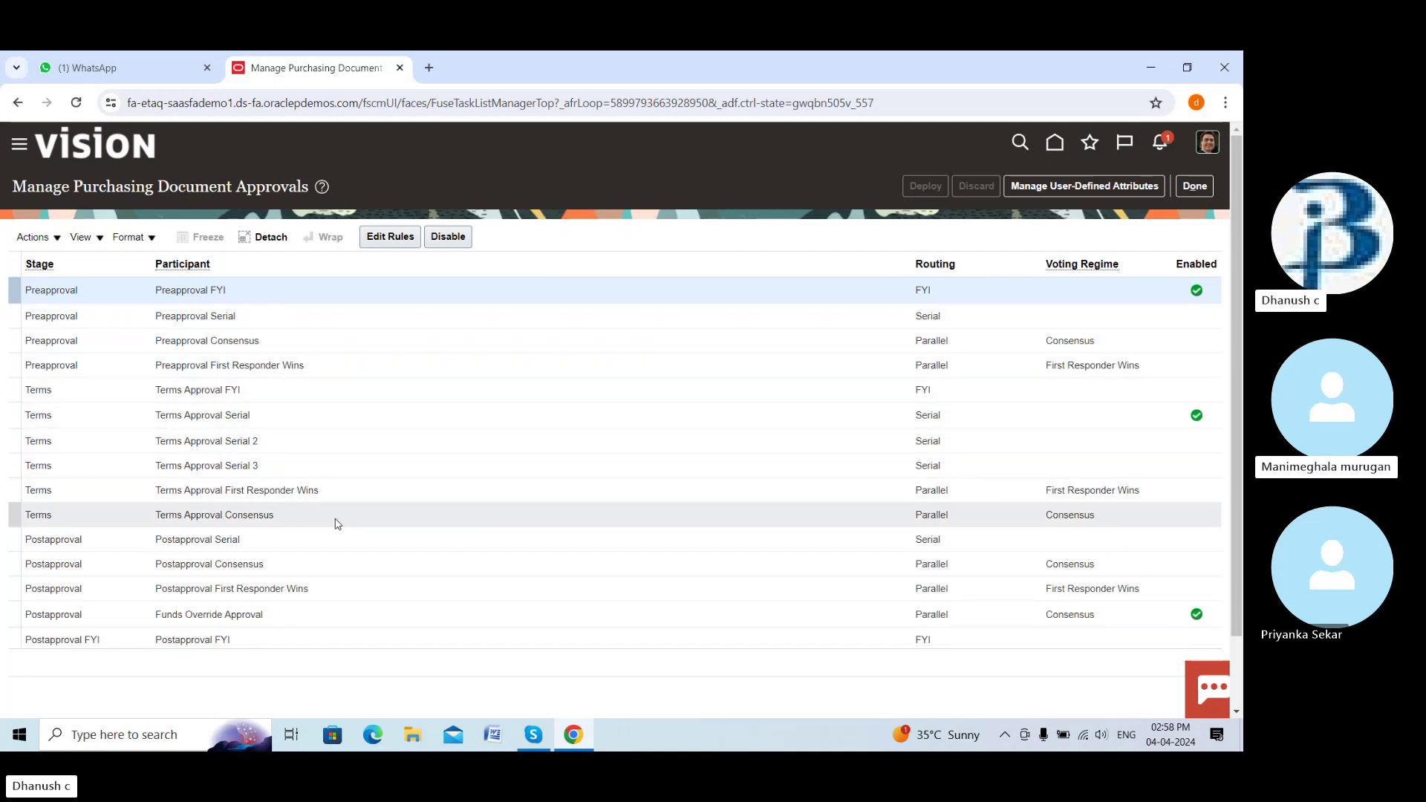
Enable Postapproval Consensus and add a rule named 'Dream auto approval' to its rules
left_click(288, 567)
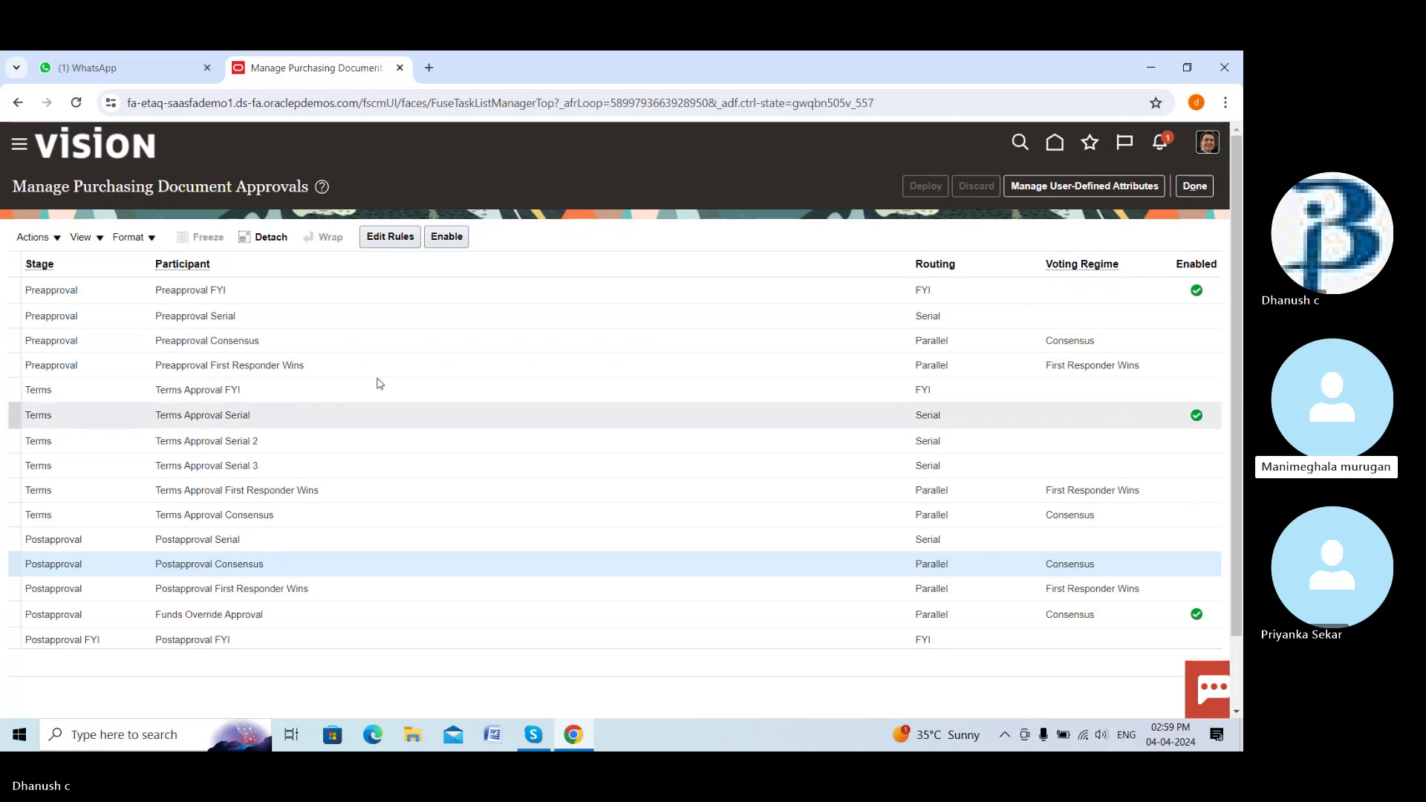
left_click(440, 244)
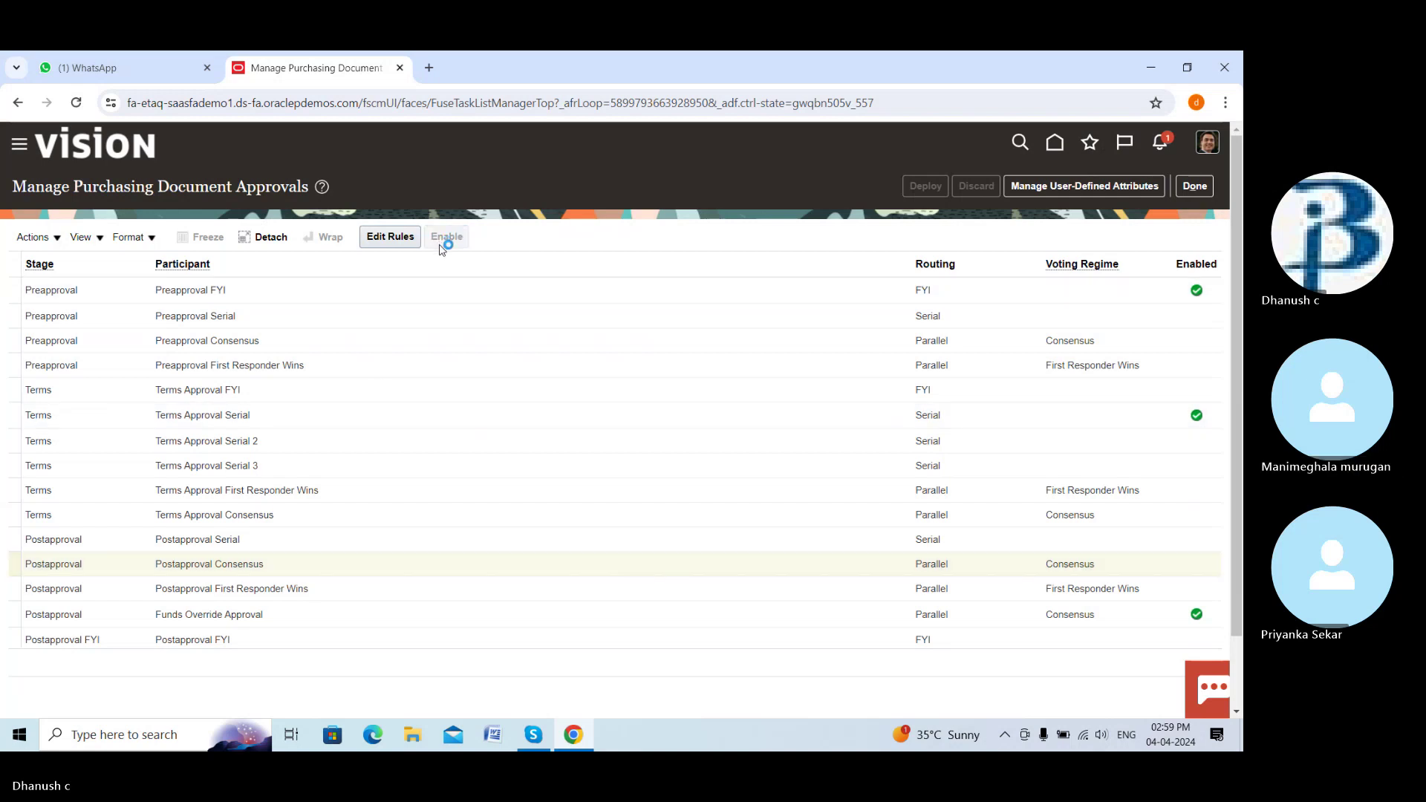
left_click(408, 238)
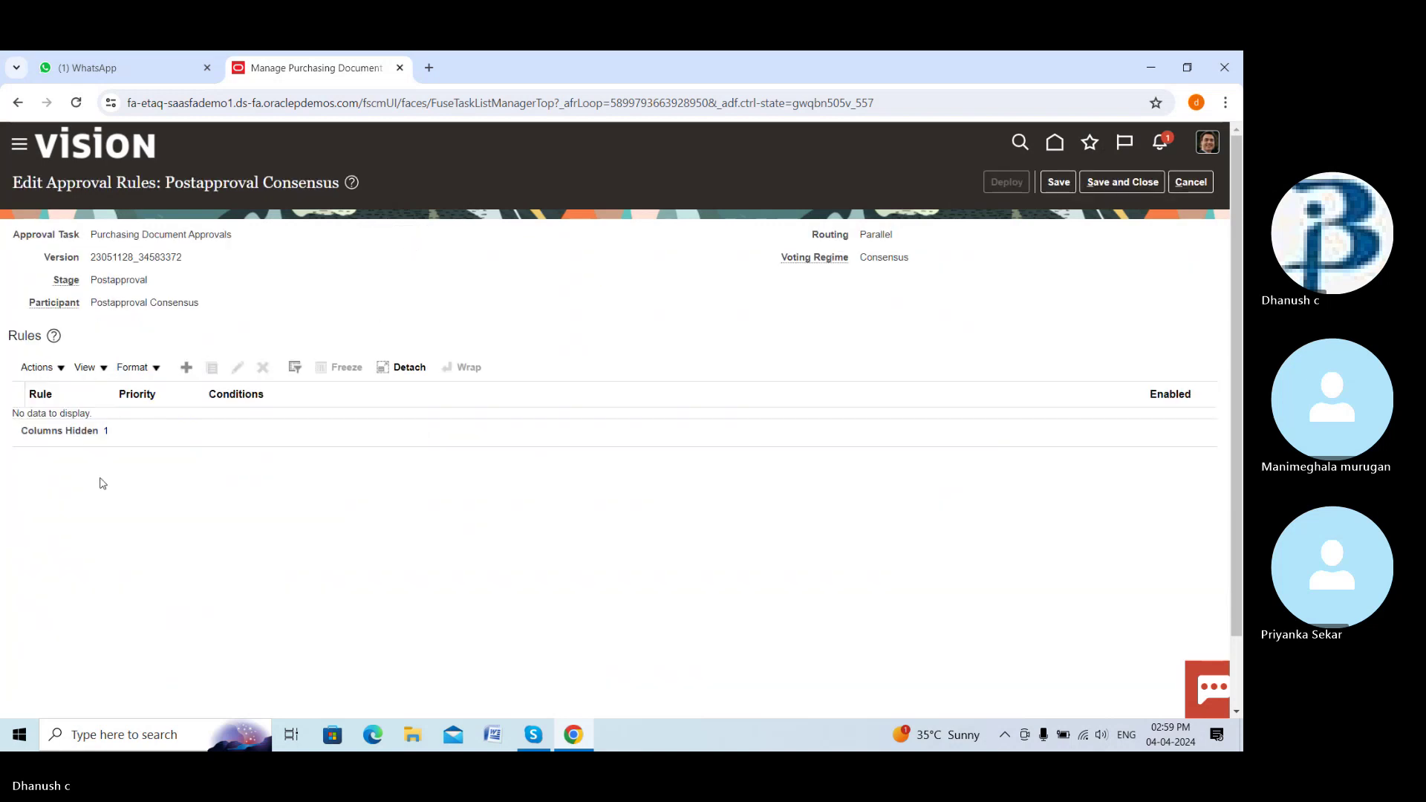
left_click(187, 367)
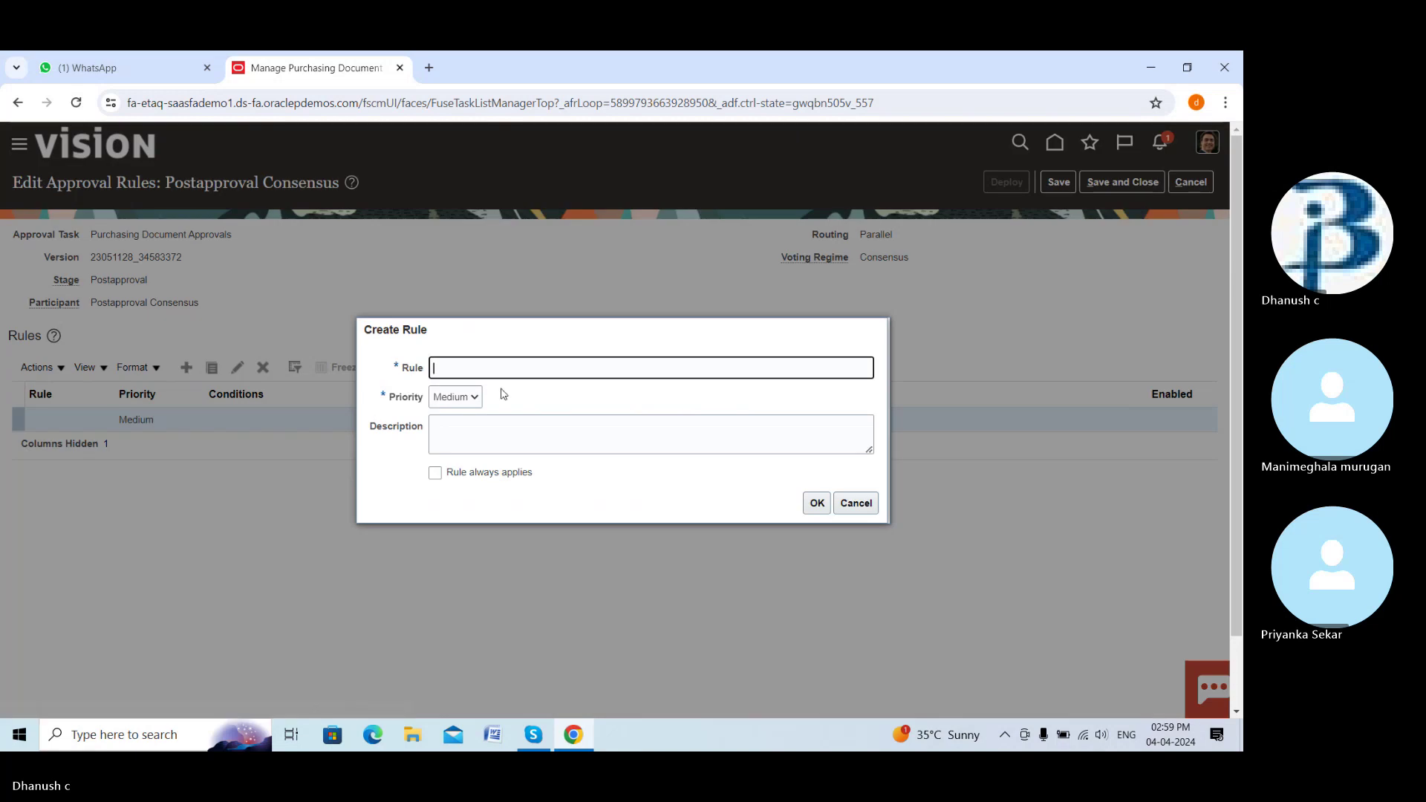
left_click(537, 365)
type("Dream")
type("auto approval")
left_click(817, 502)
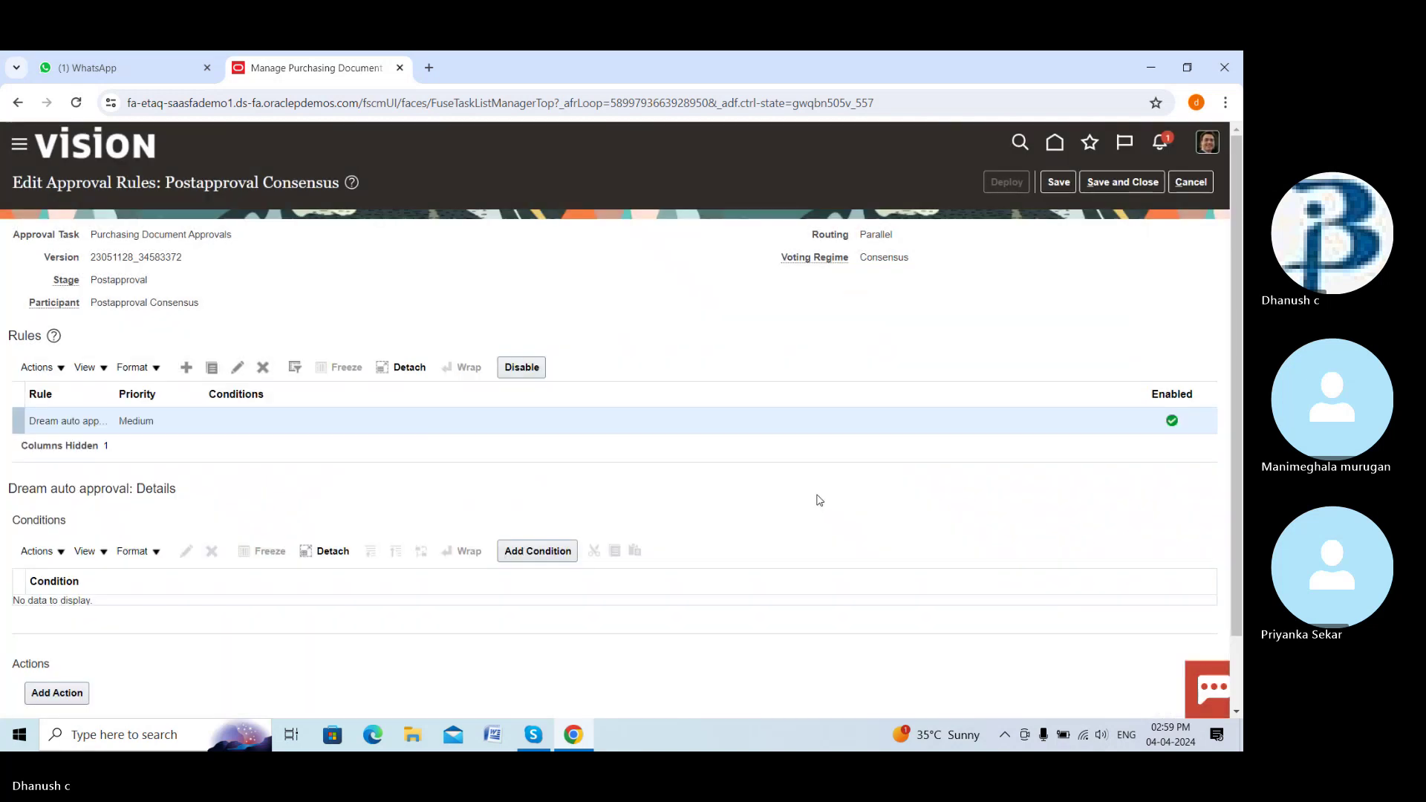
scroll(528, 500, "down", 1)
Add a rule condition using the Procurement BU attribute, found by searching 'procurement'
left_click(572, 471)
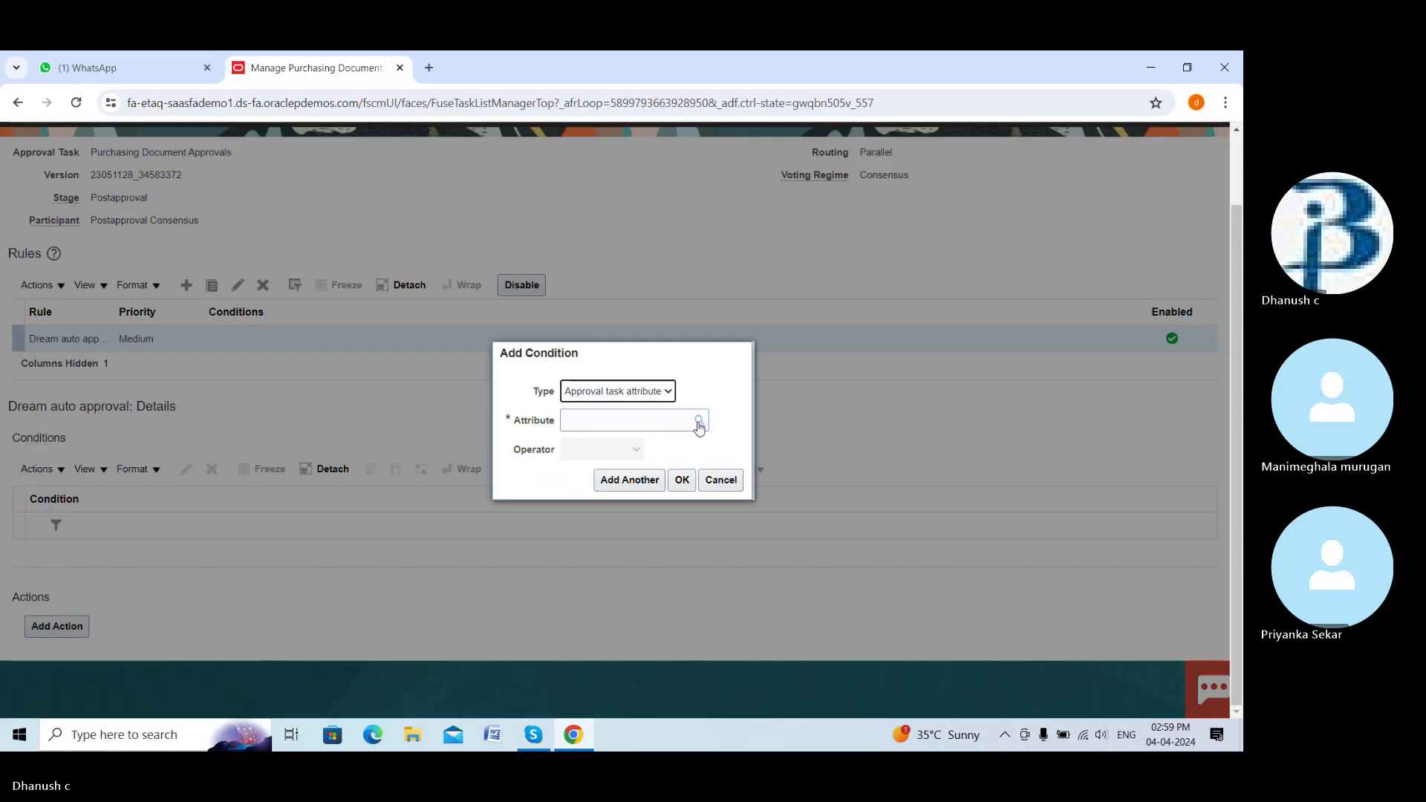
left_click(699, 420)
left_click(627, 380)
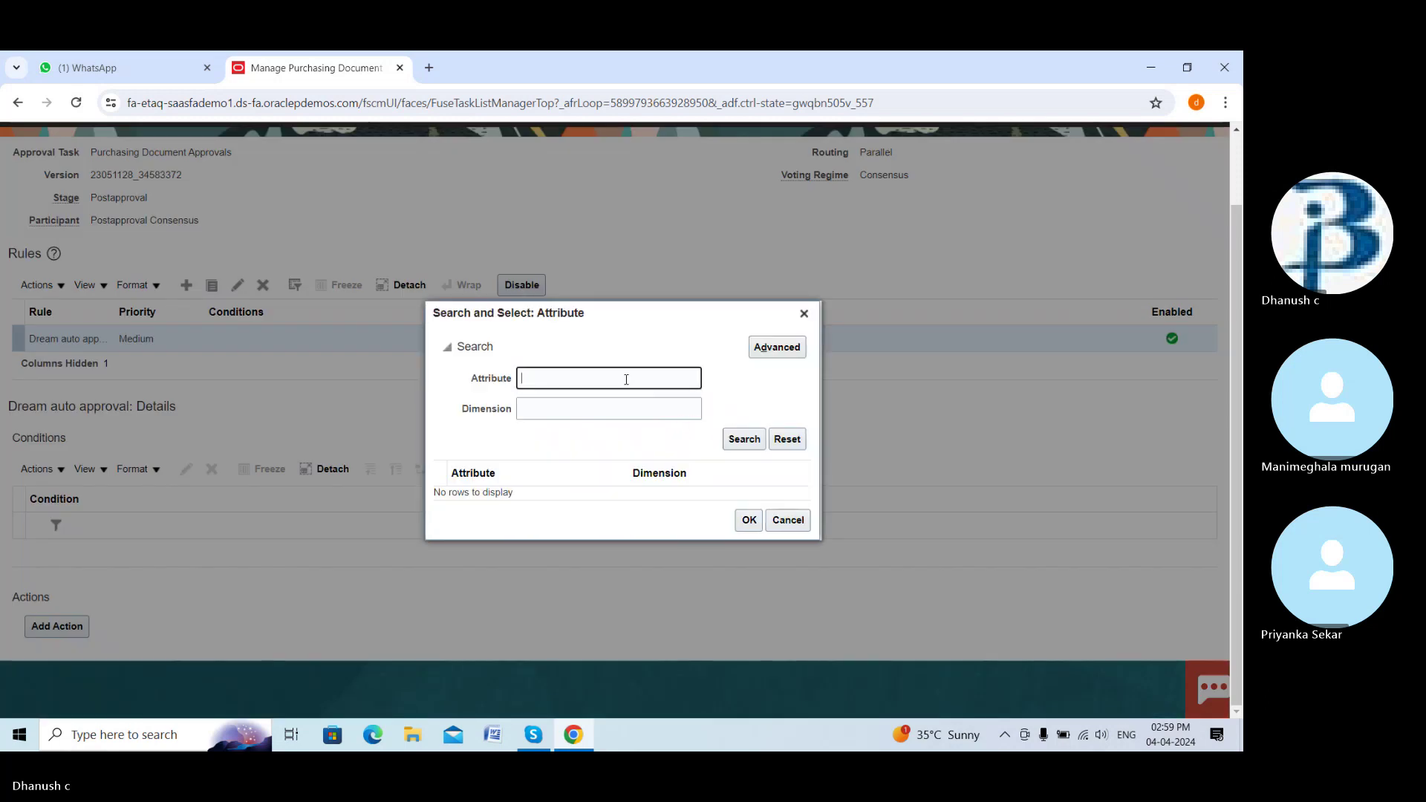
type("dr")
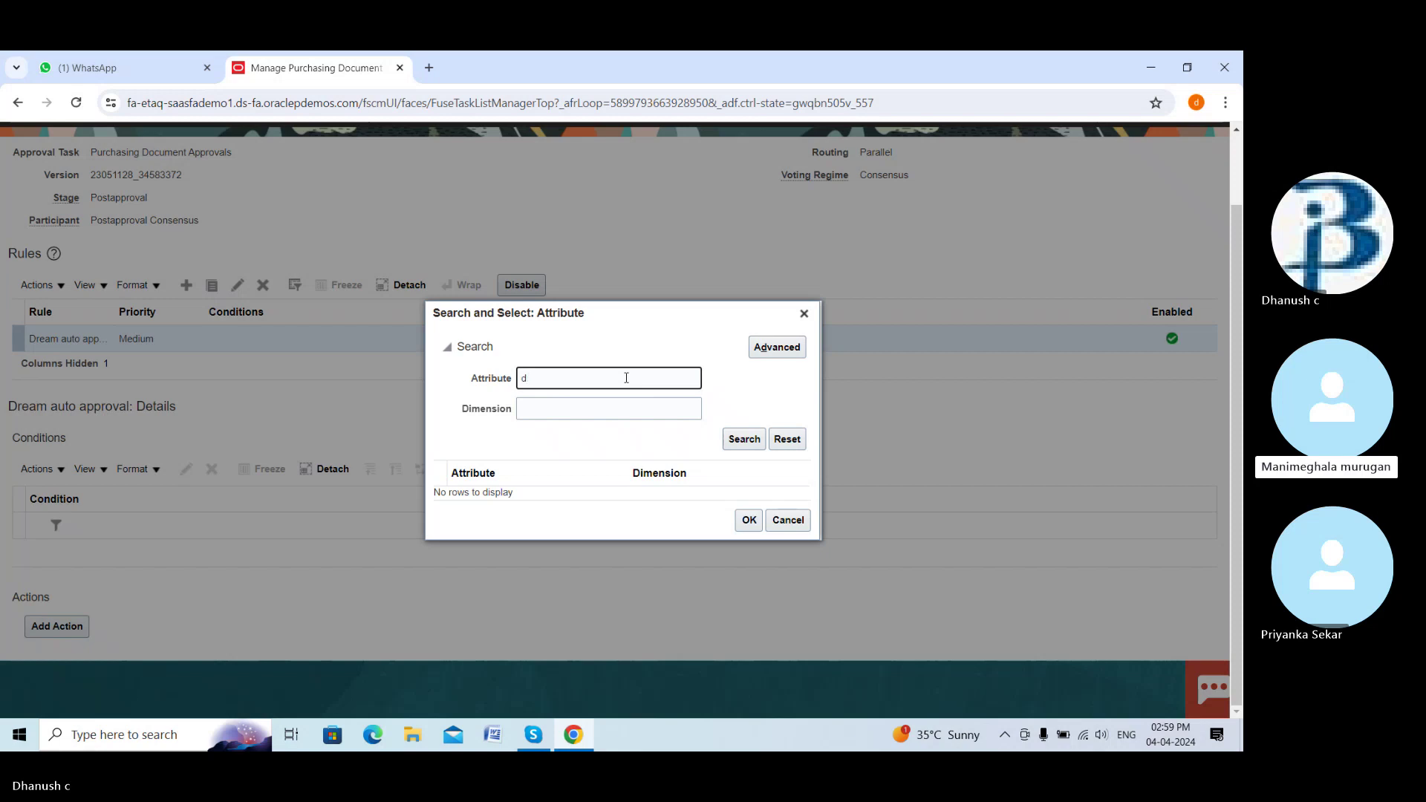
key("BackSpace")
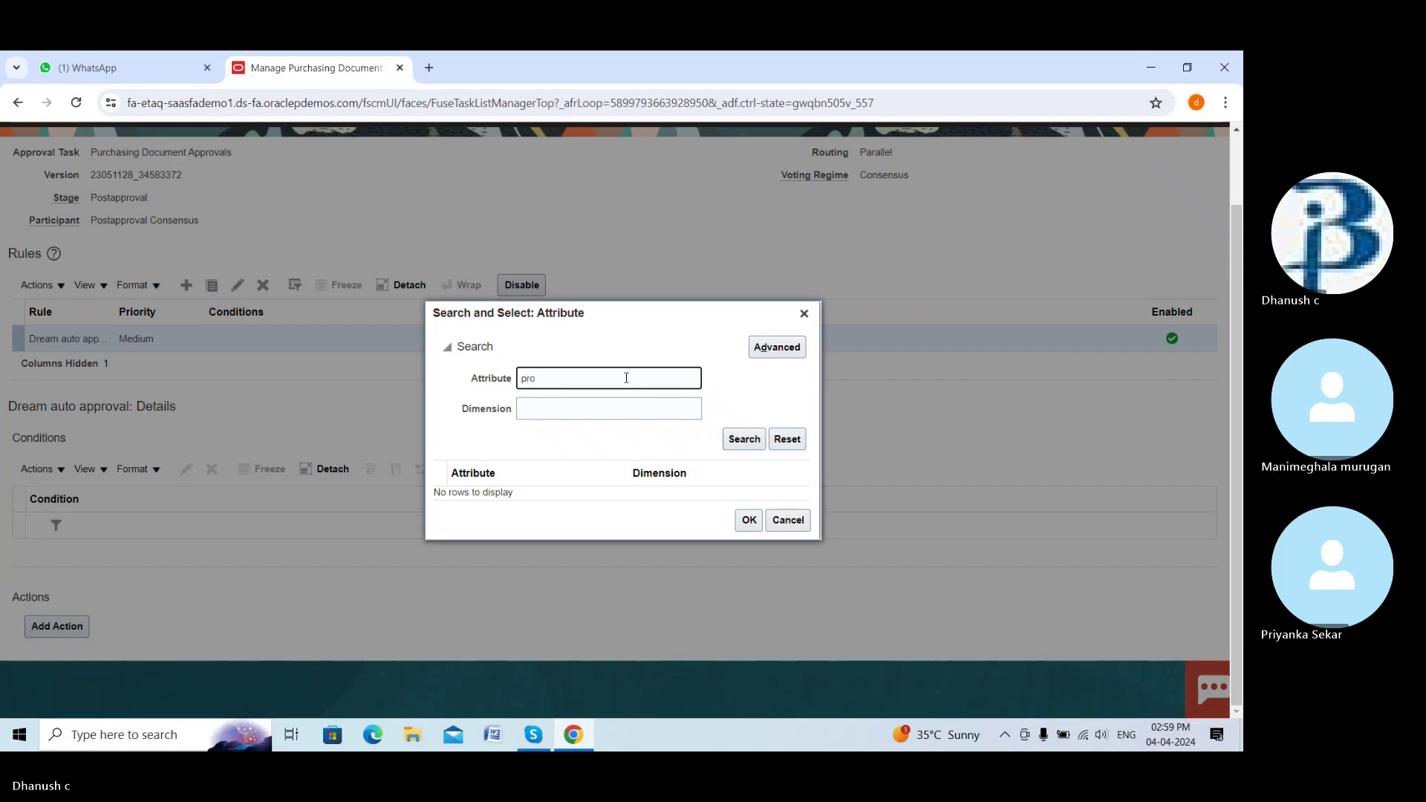
type("procuremnt")
left_click(739, 440)
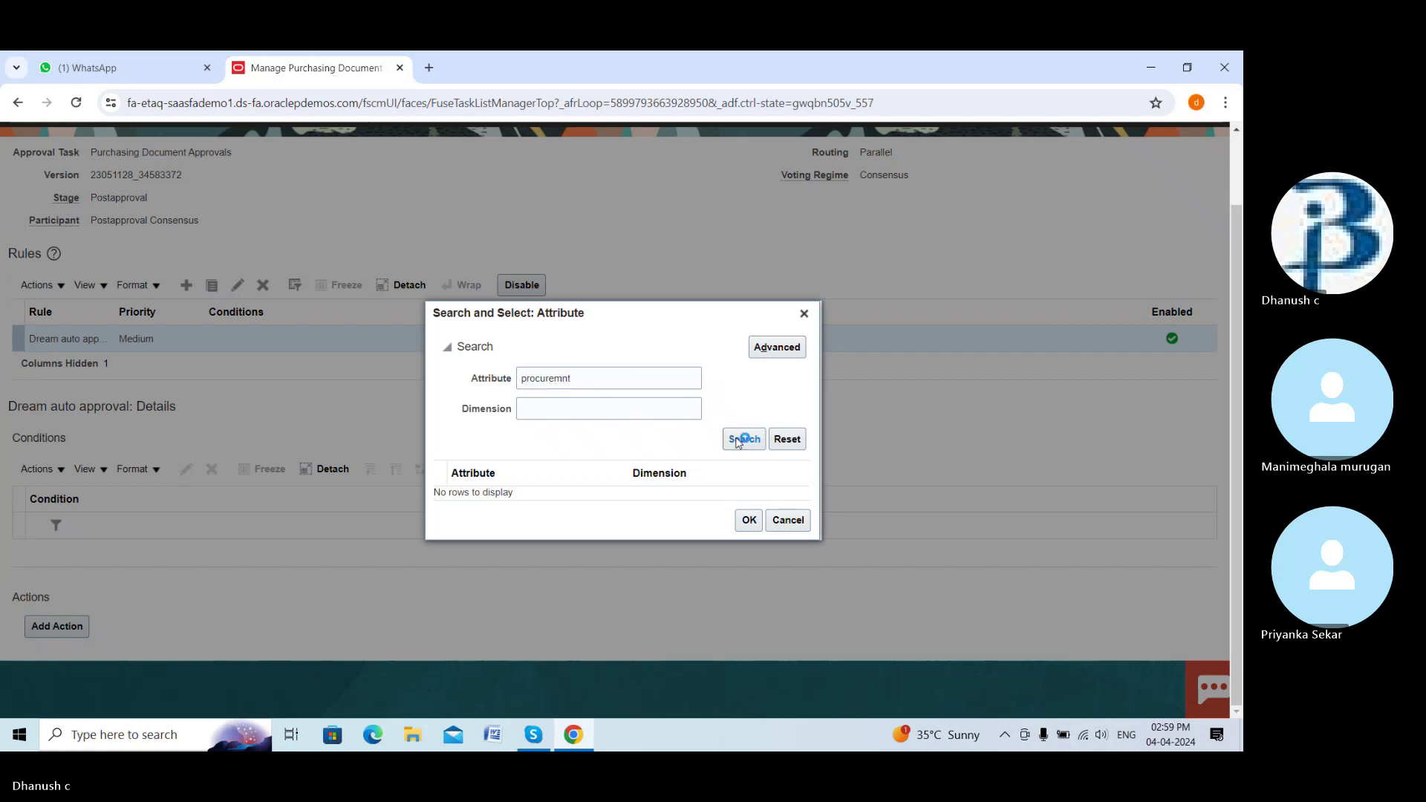
left_click(564, 378)
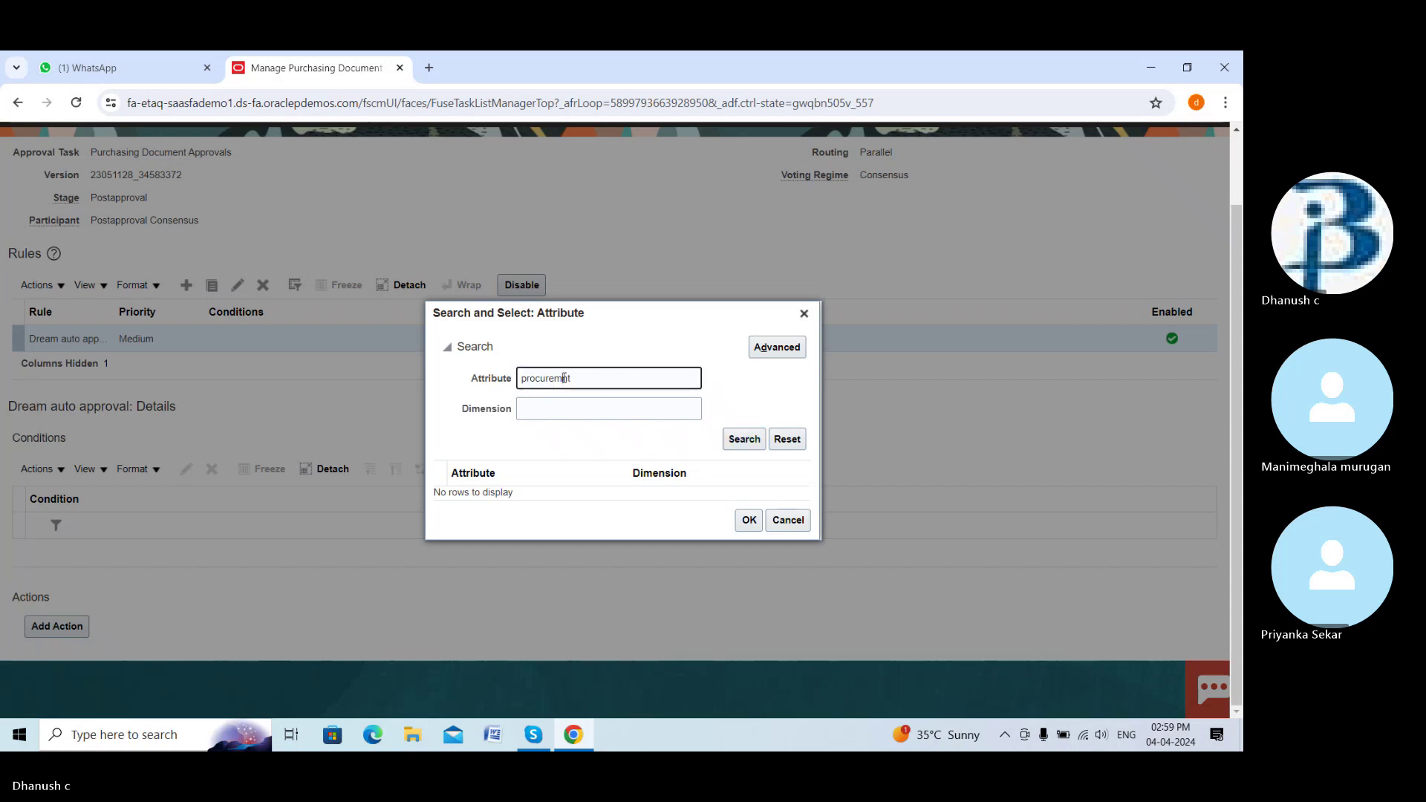
type("e")
left_click(736, 439)
left_click(648, 379)
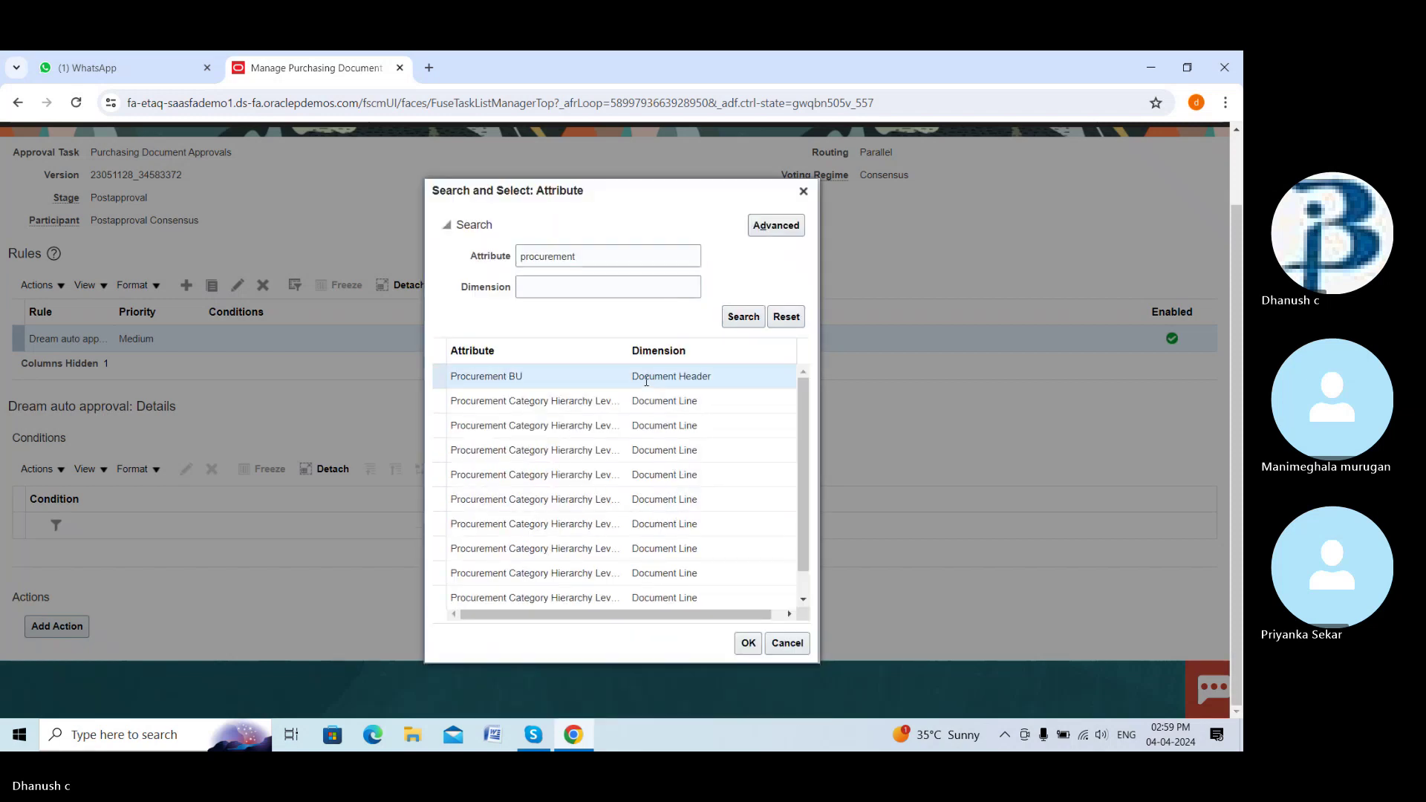
left_click(748, 644)
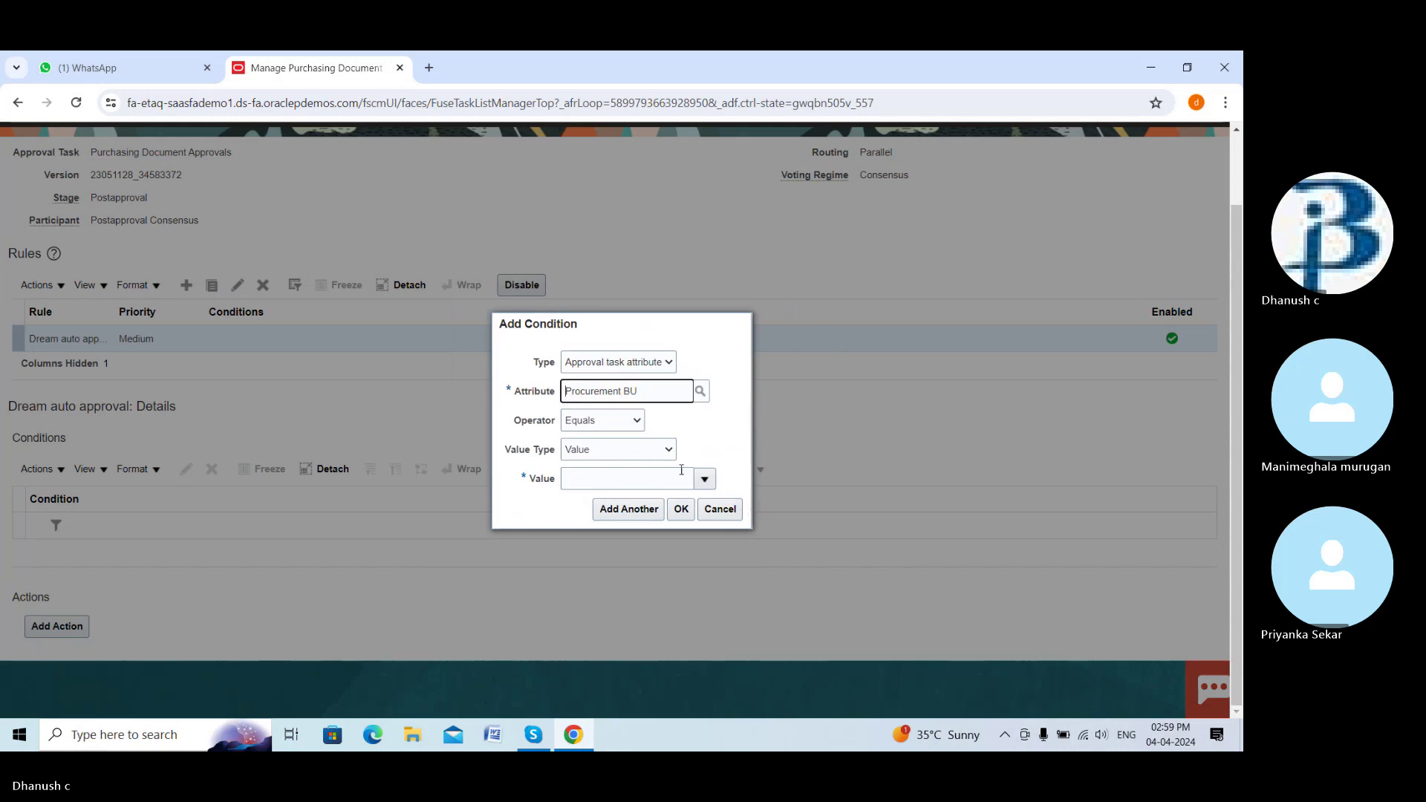
Set the condition value to DREAM BUILDER BU via a 'drea' search and save the condition
left_click(704, 479)
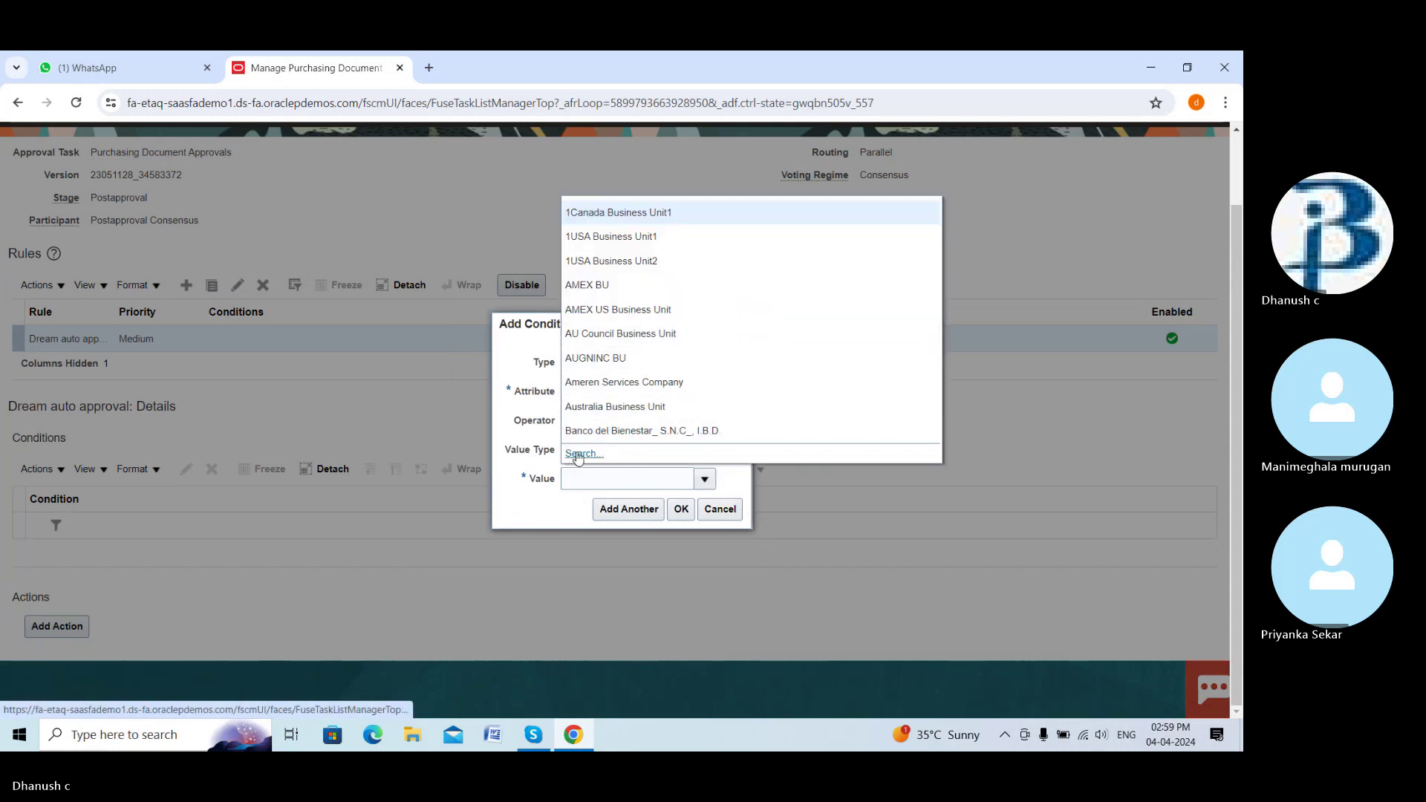
left_click(582, 454)
left_click(591, 410)
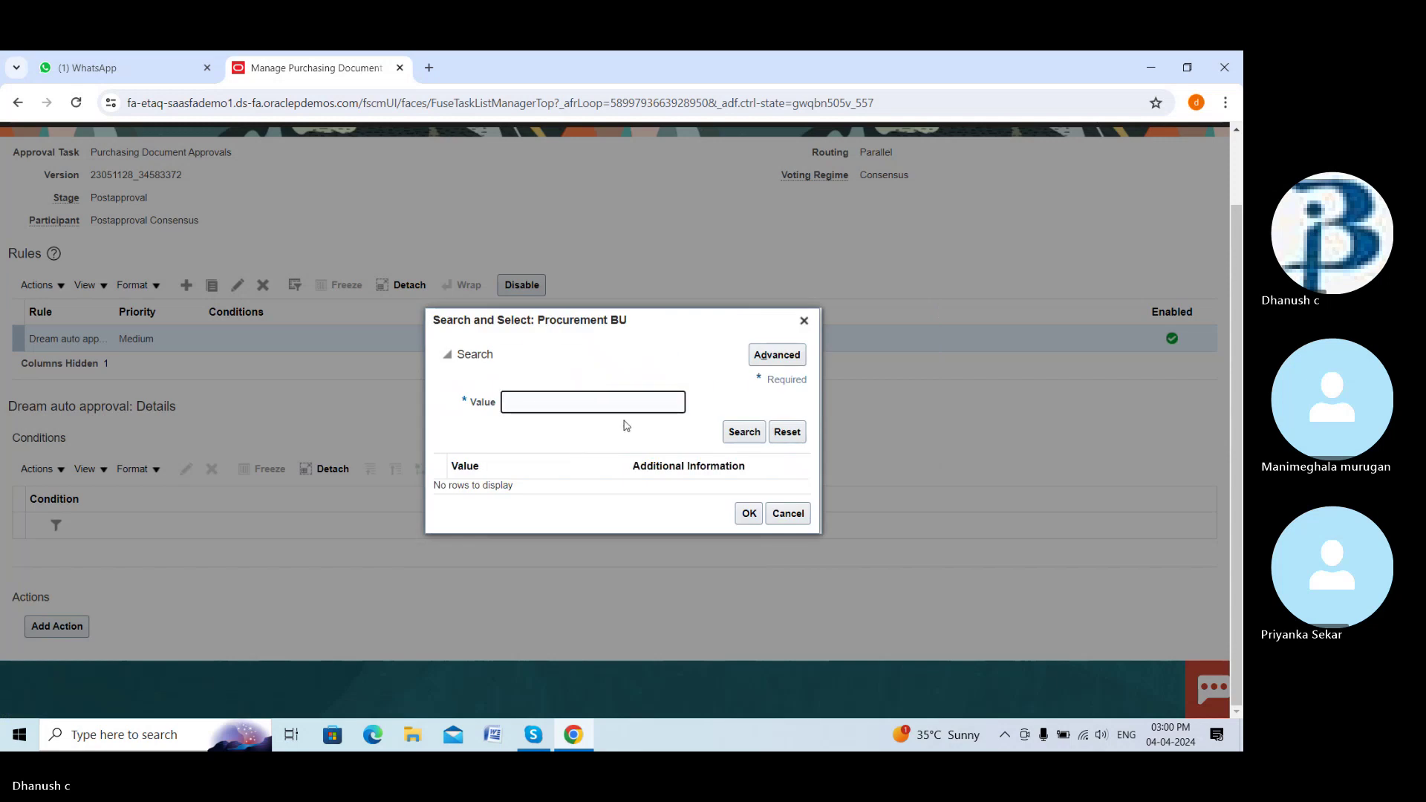
type("dream")
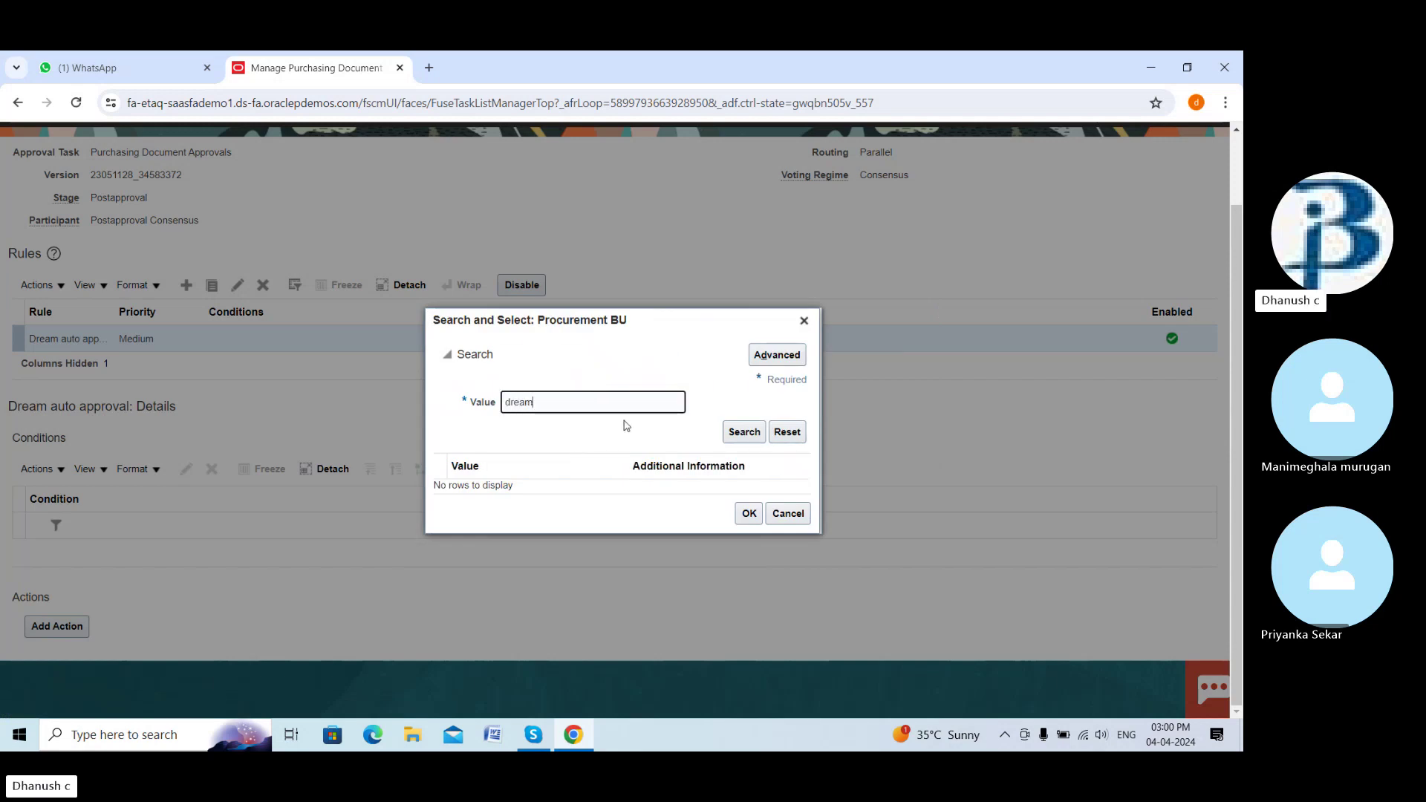
left_click(740, 434)
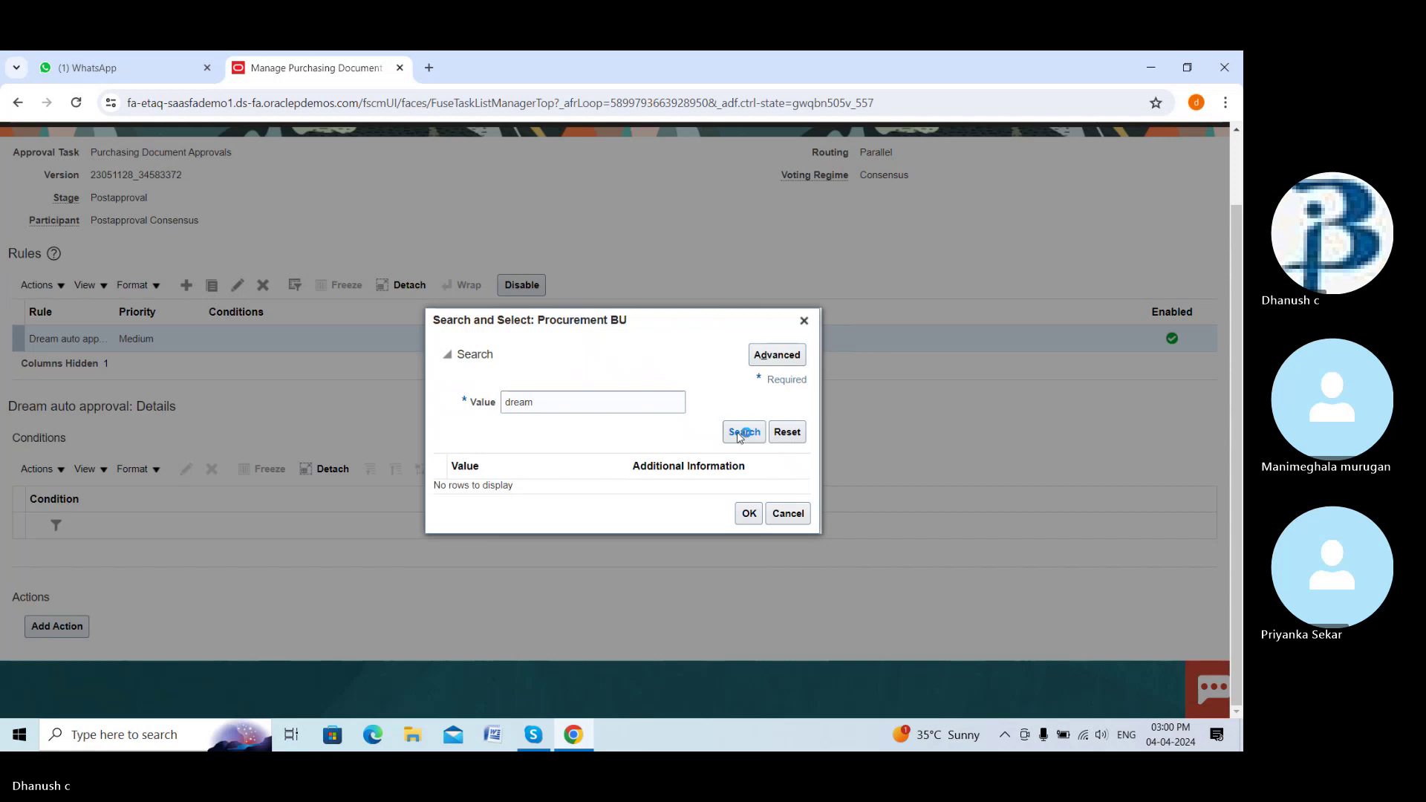
left_click(582, 492)
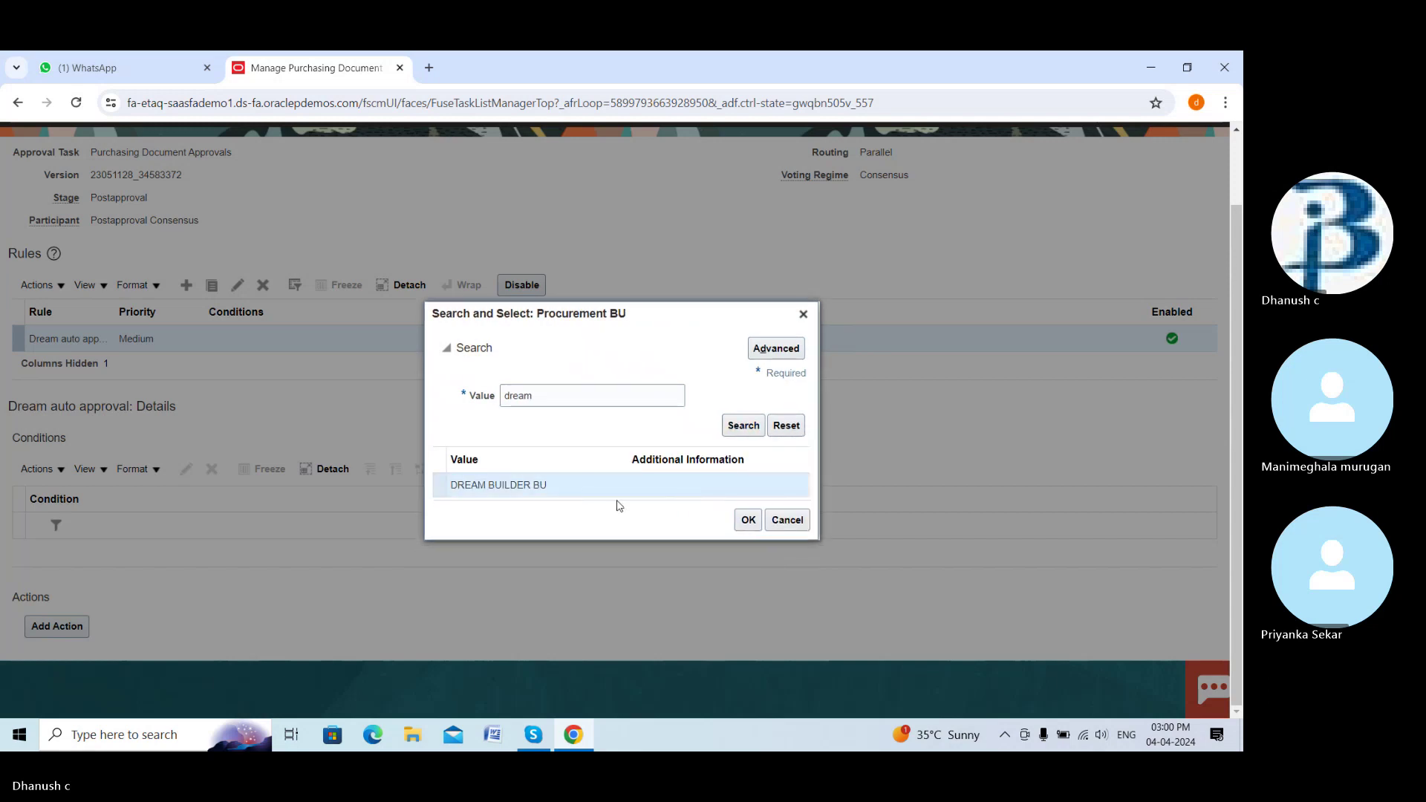
left_click(751, 521)
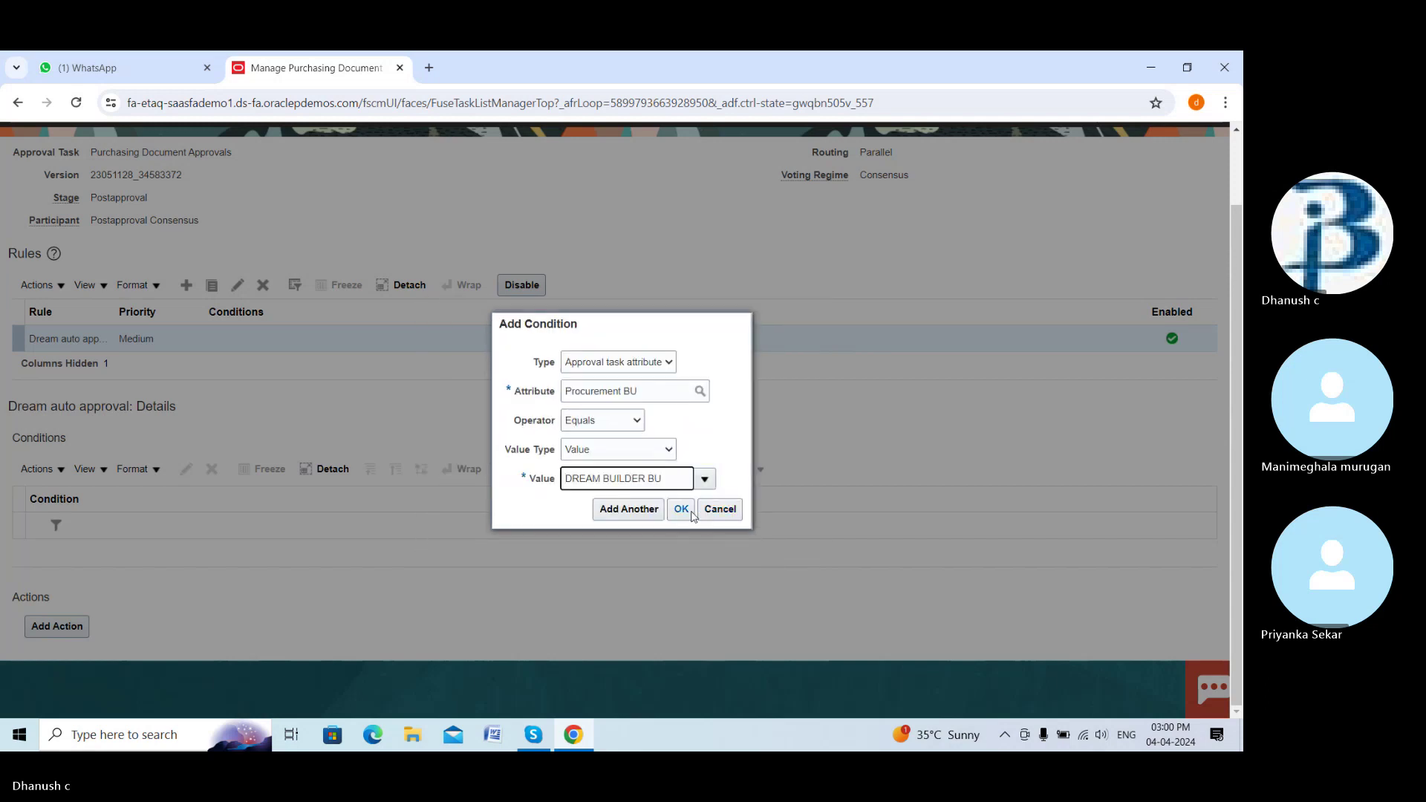
left_click(682, 512)
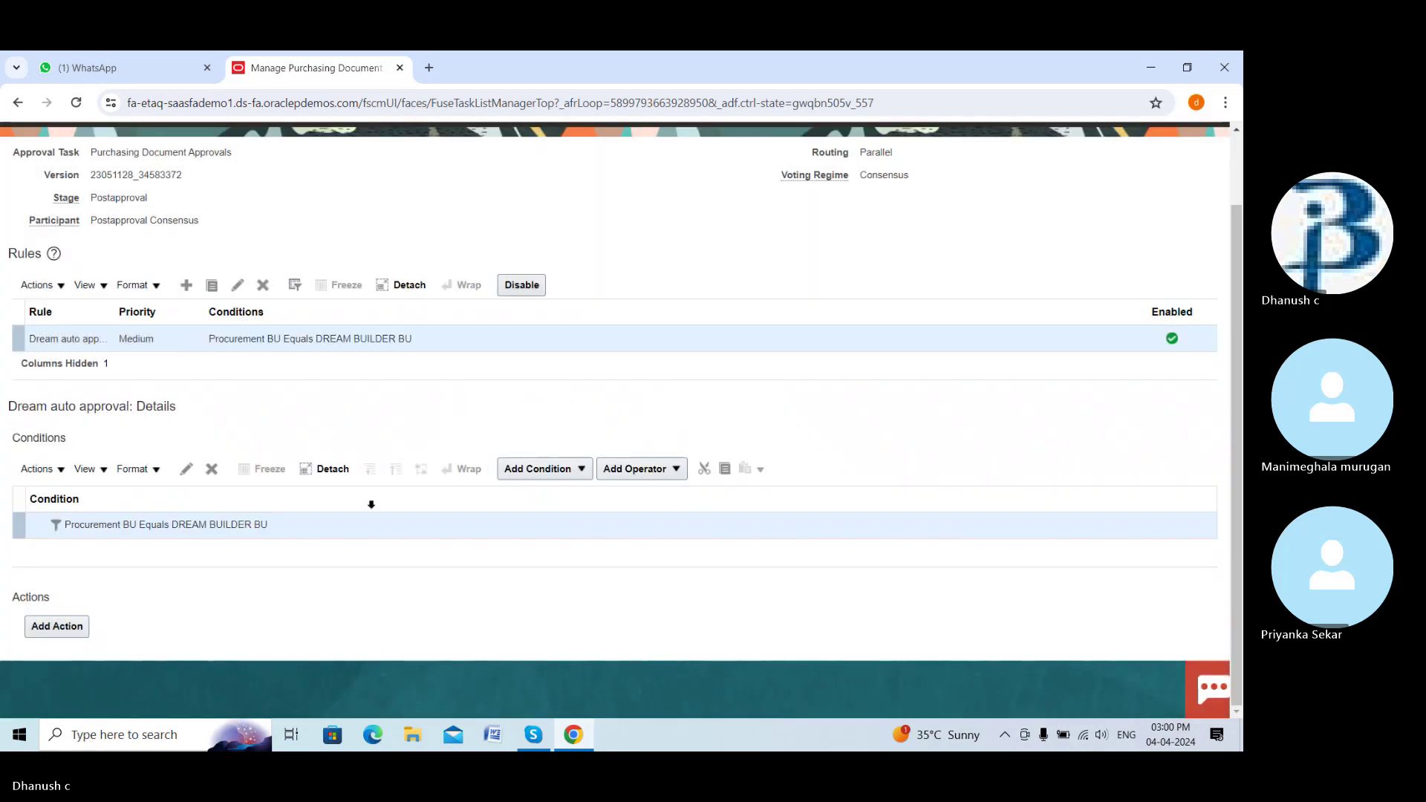
Add an Automatic action so the Postapproval Consensus rule approves automatically
left_click(83, 627)
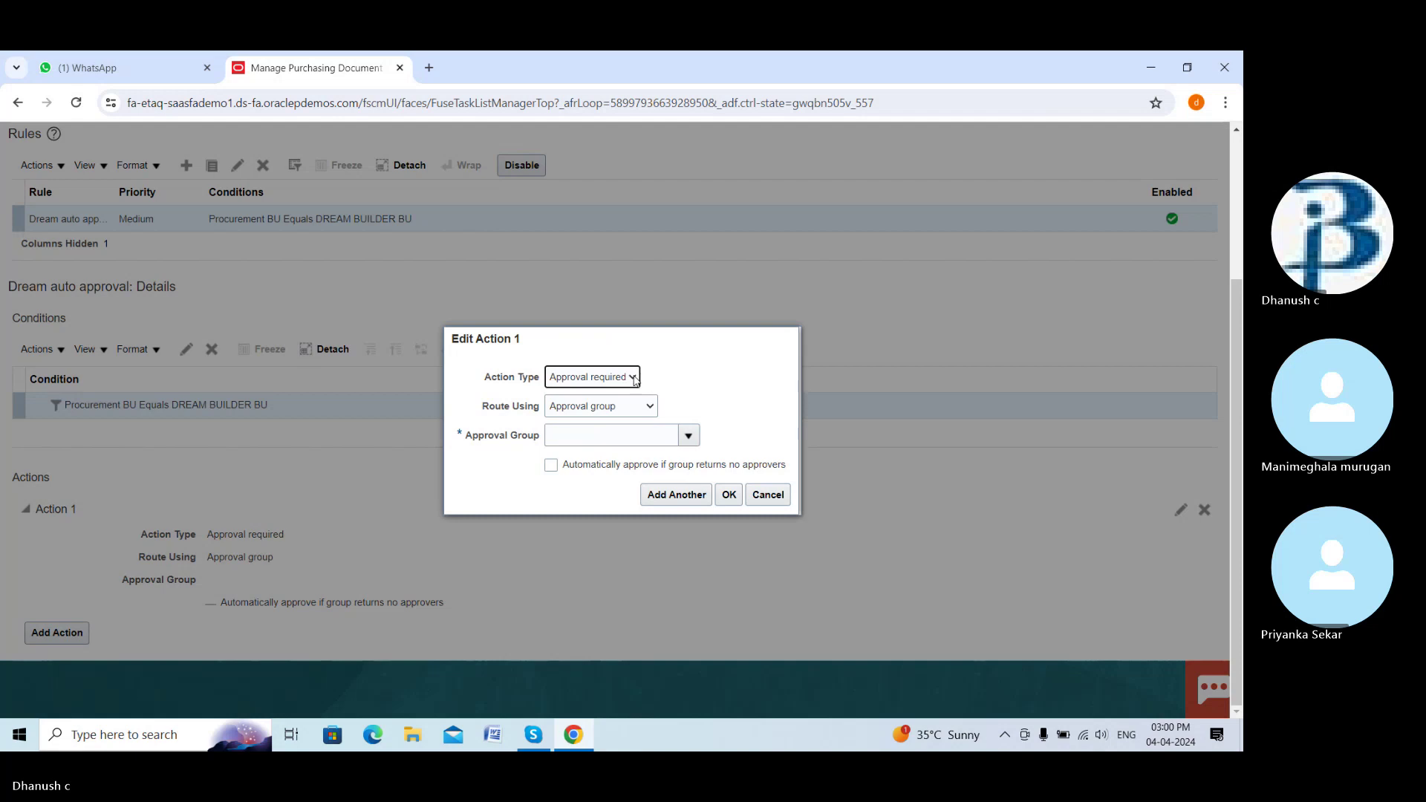
left_click(633, 378)
left_click(608, 407)
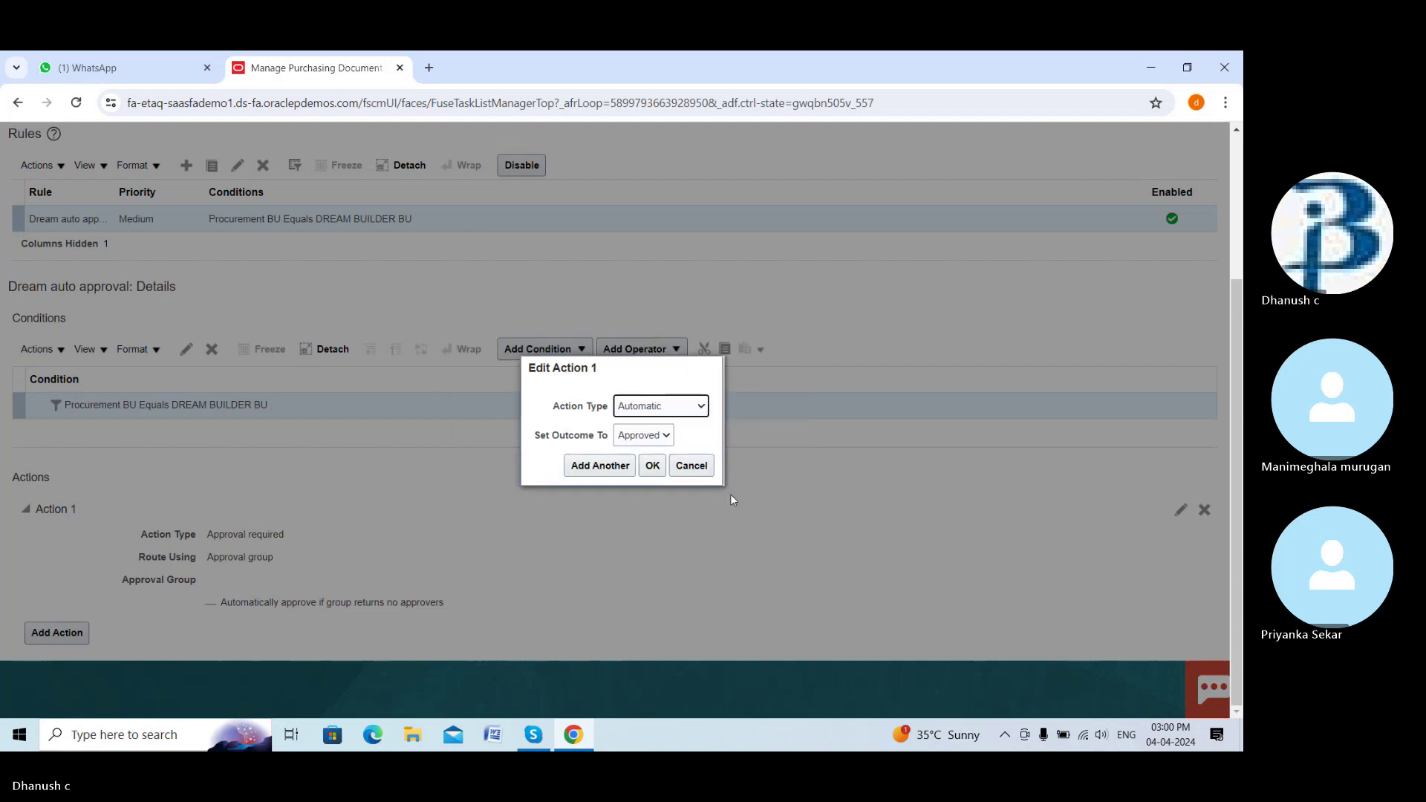
left_click(652, 466)
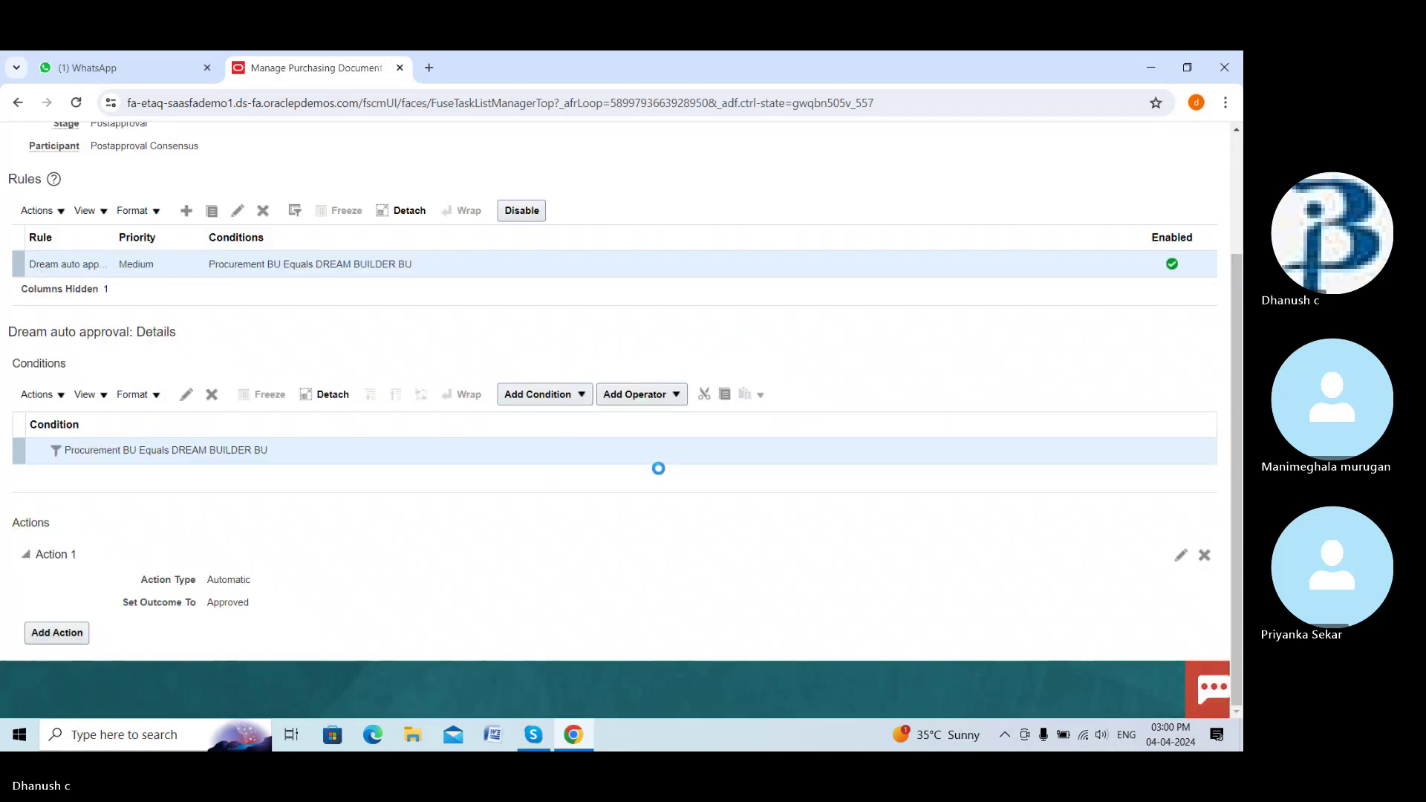
Save the Postapproval Consensus rules, accept the warning and dismiss the deployment confirmation
scroll(809, 404, "up", 2)
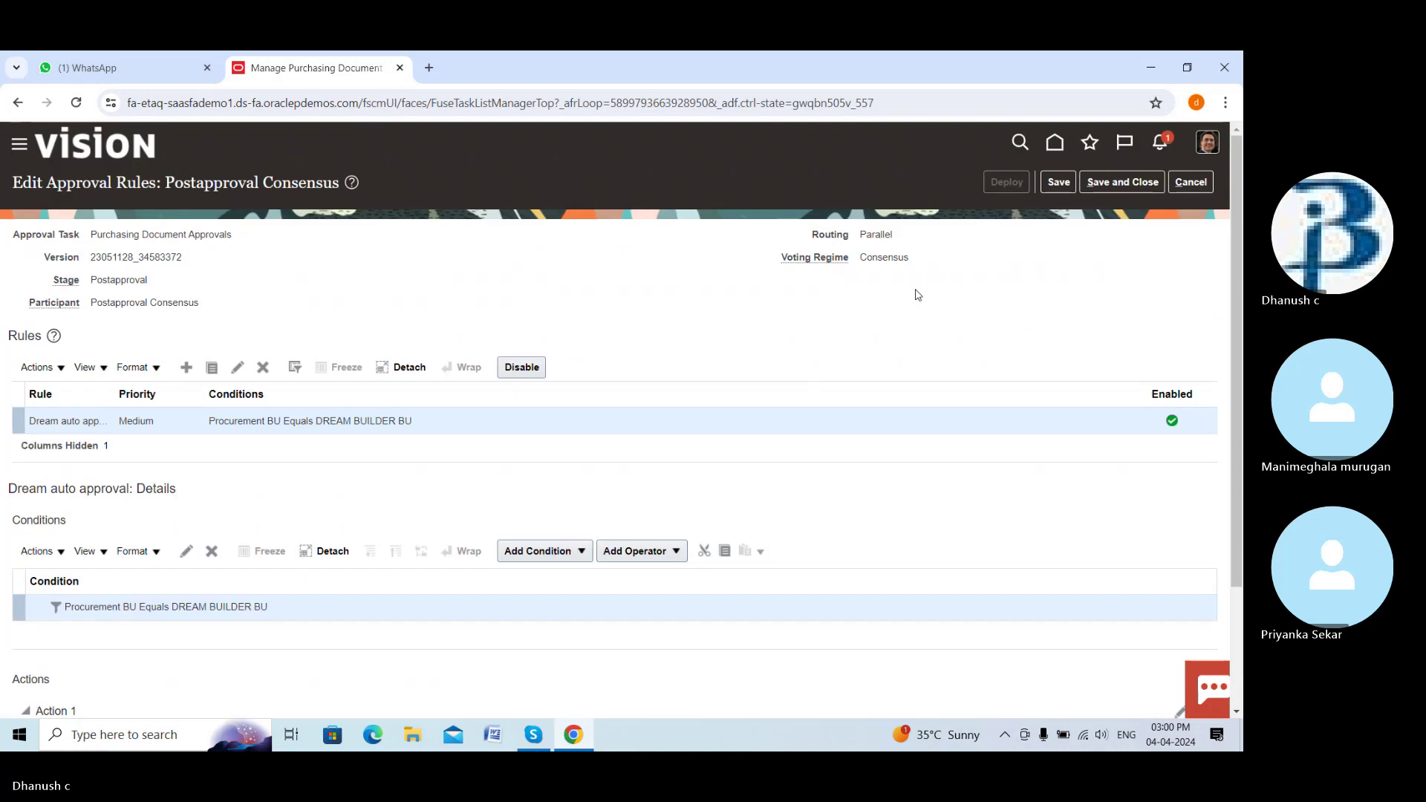
left_click(1054, 181)
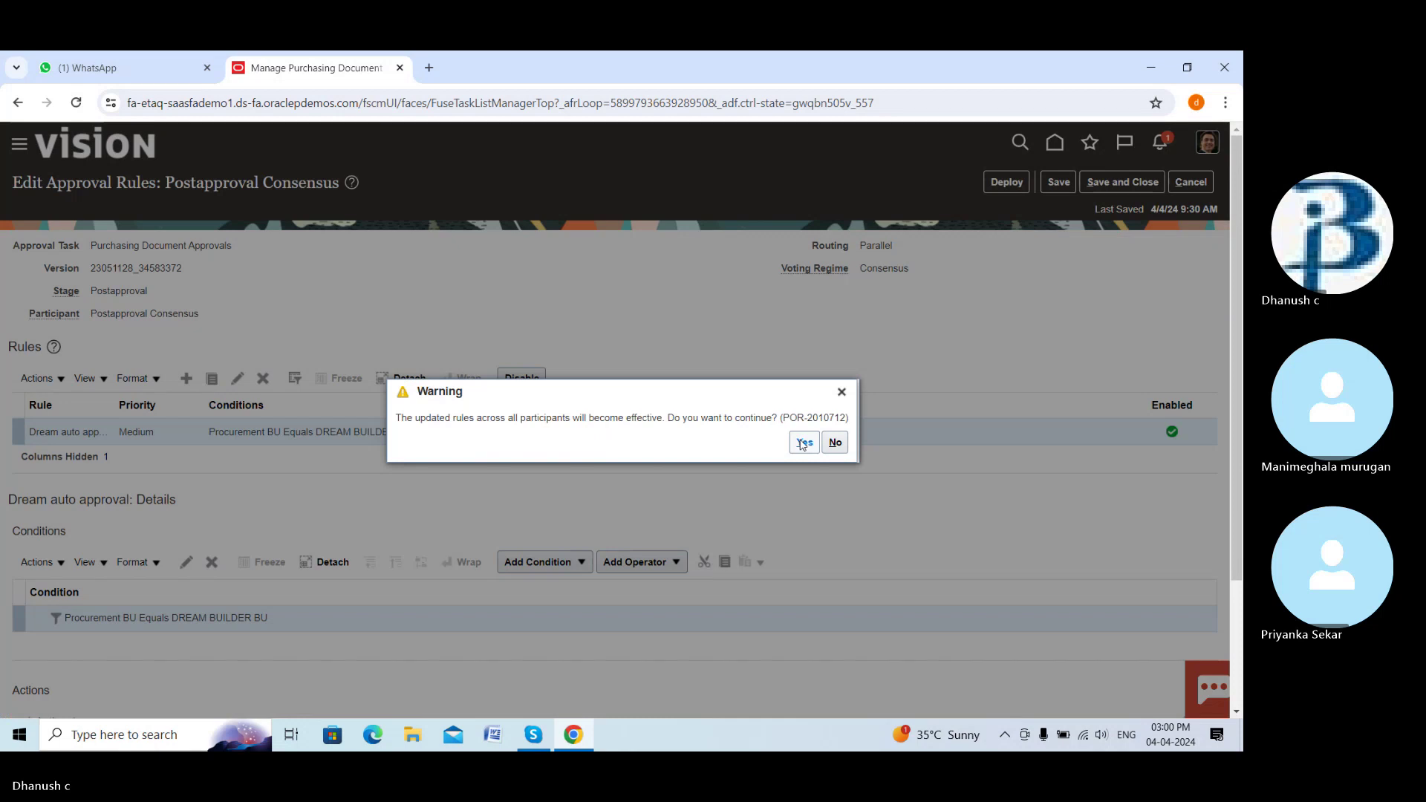
left_click(804, 443)
left_click(673, 304)
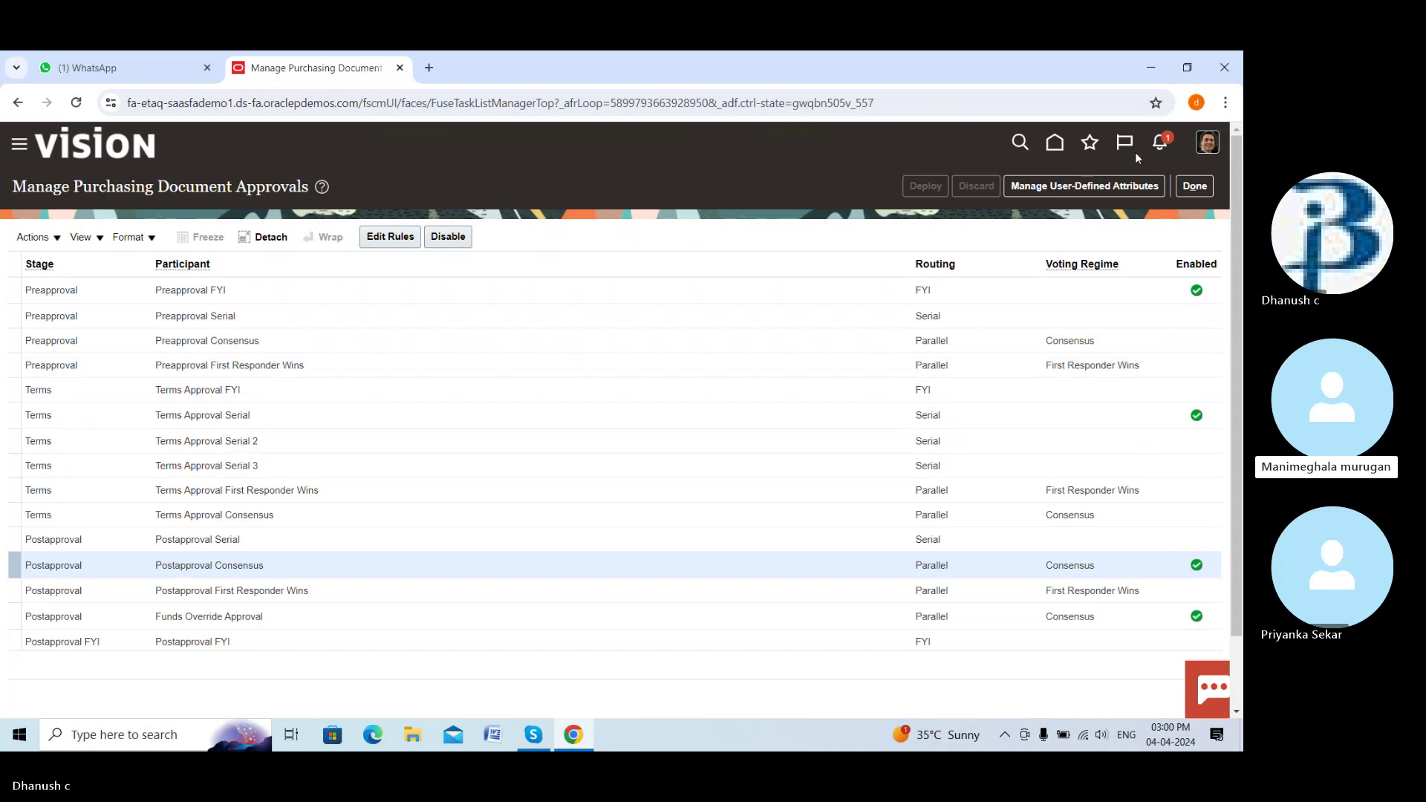
Leave approvals setup, go Home, and open Purchase Orders from the Procurement tab with its Tasks panel
left_click(1182, 188)
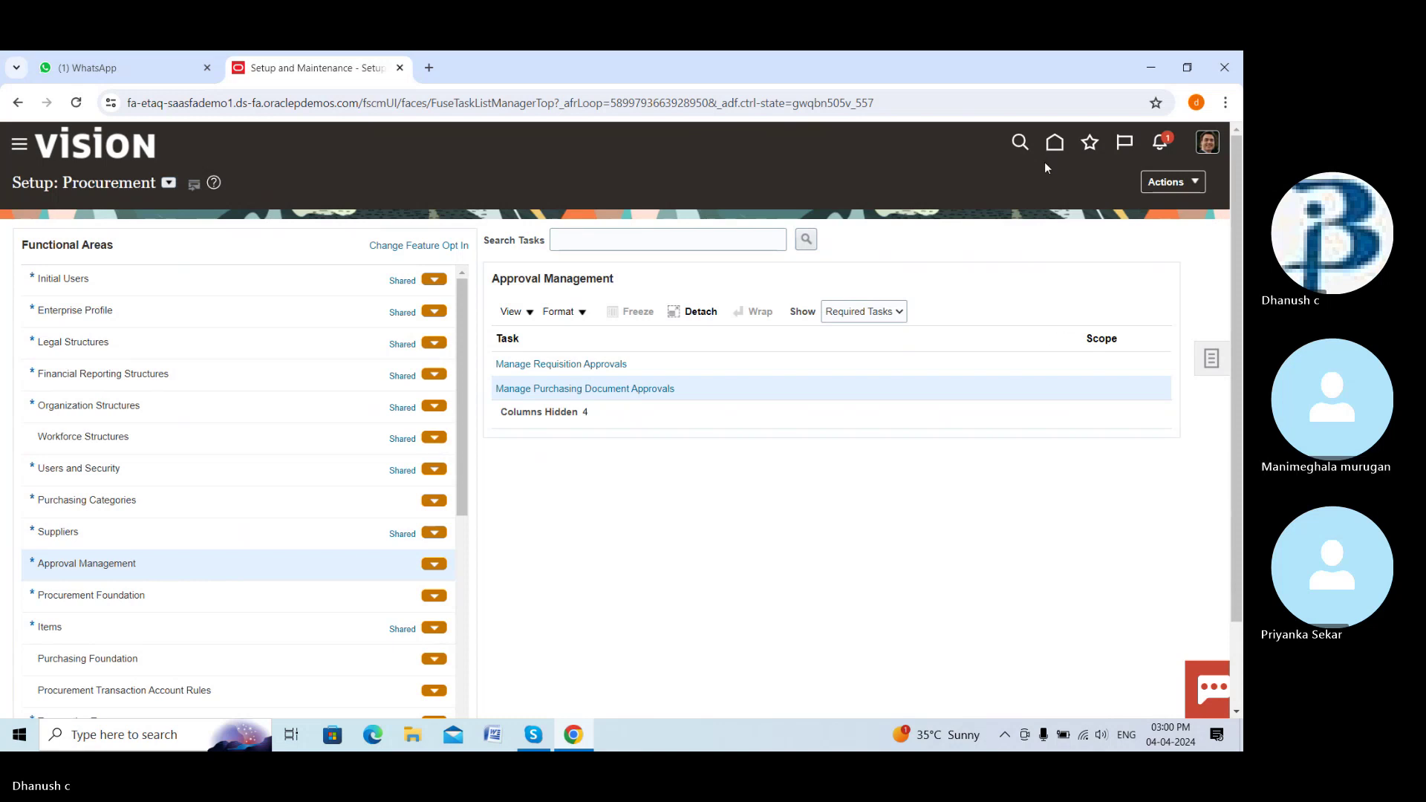
left_click(1053, 142)
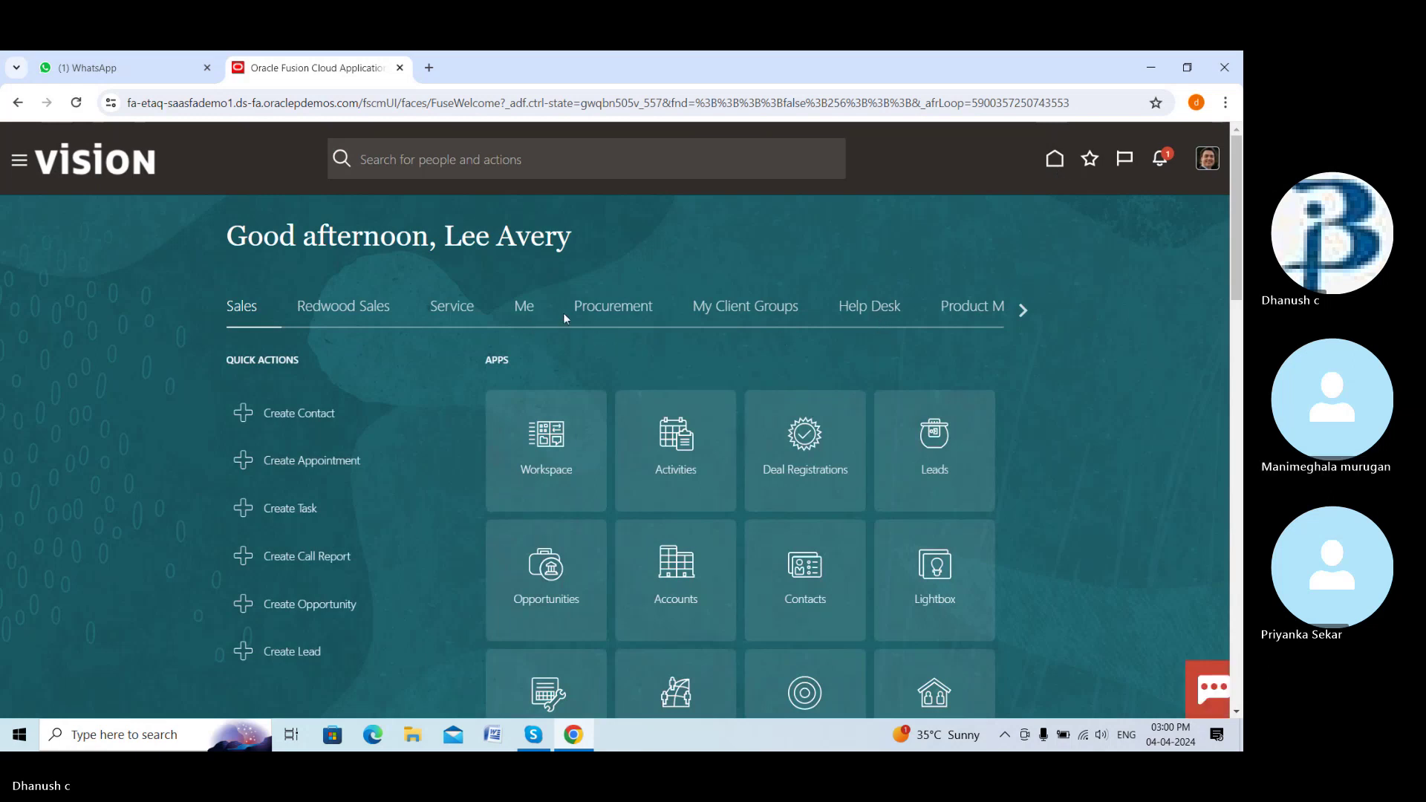
left_click(592, 311)
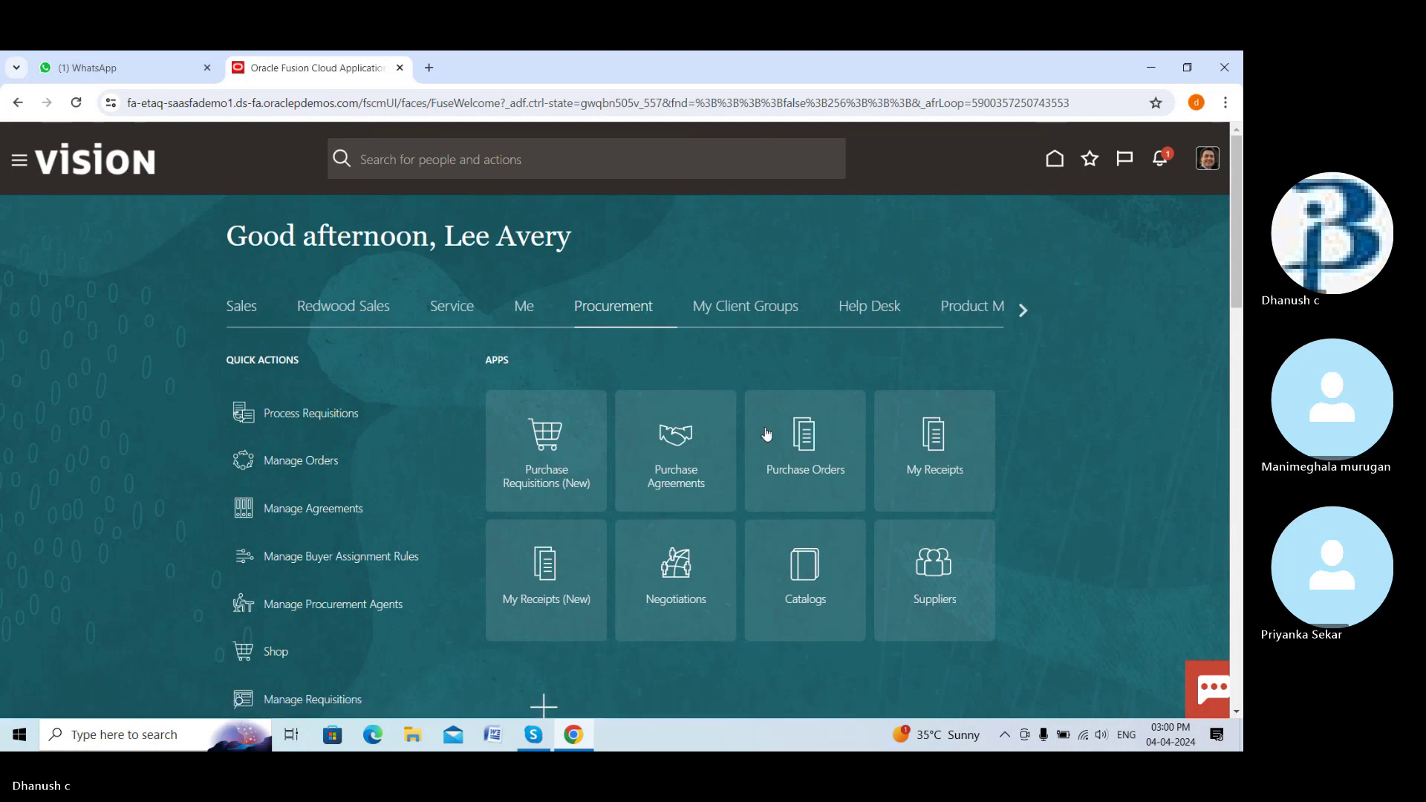
left_click(805, 430)
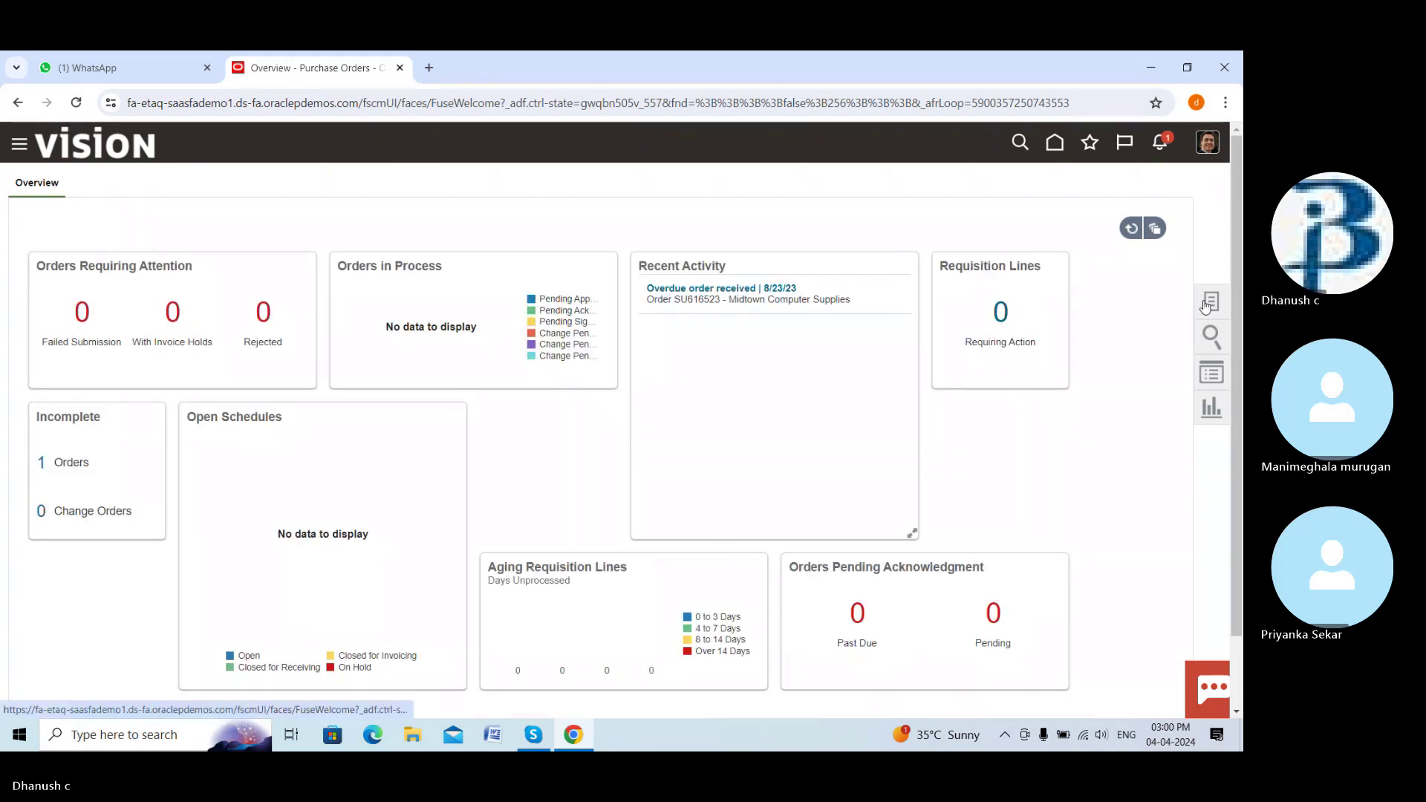
left_click(1204, 306)
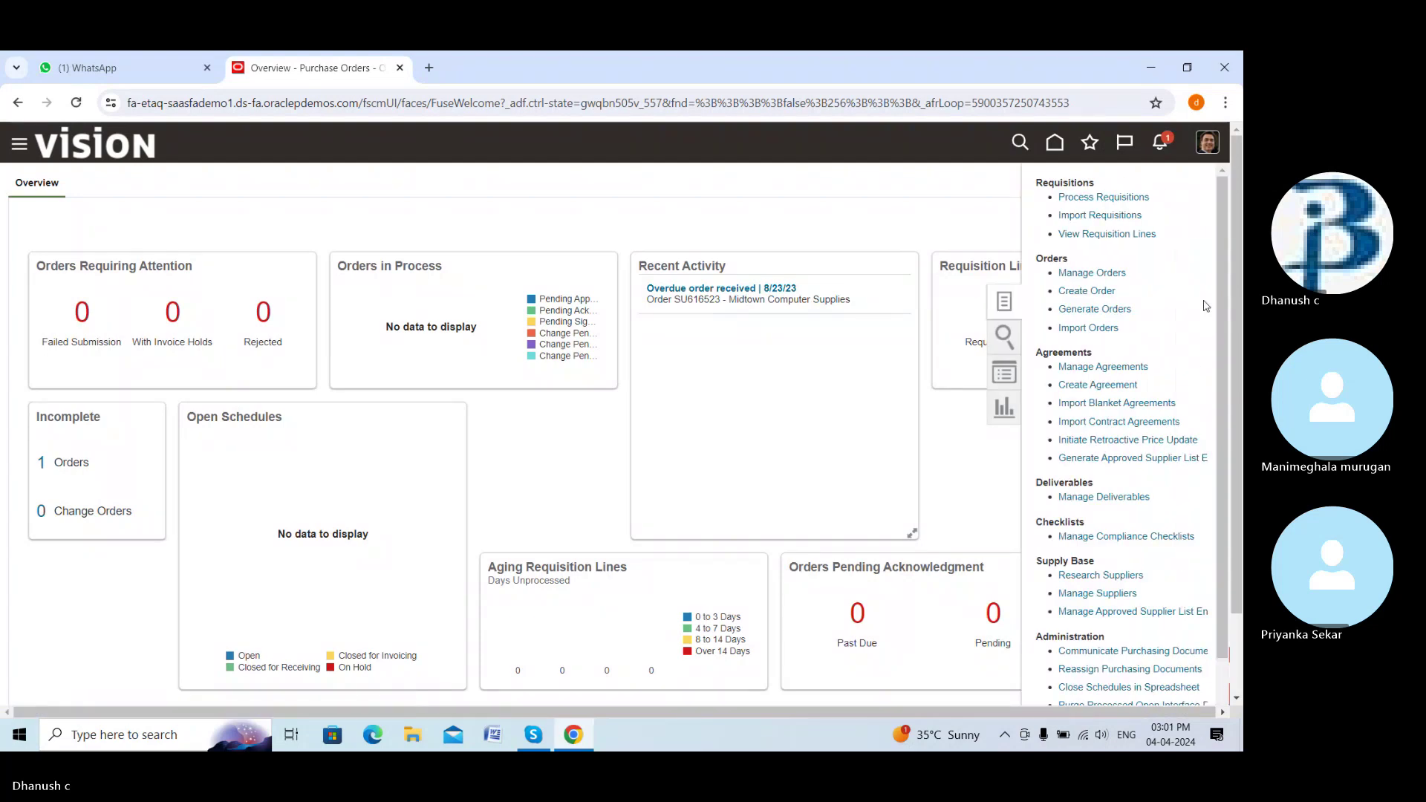
Start Create Order, review the procurement and requisitioning BU options, keep Supremo US Business Unit, then cancel
left_click(1089, 292)
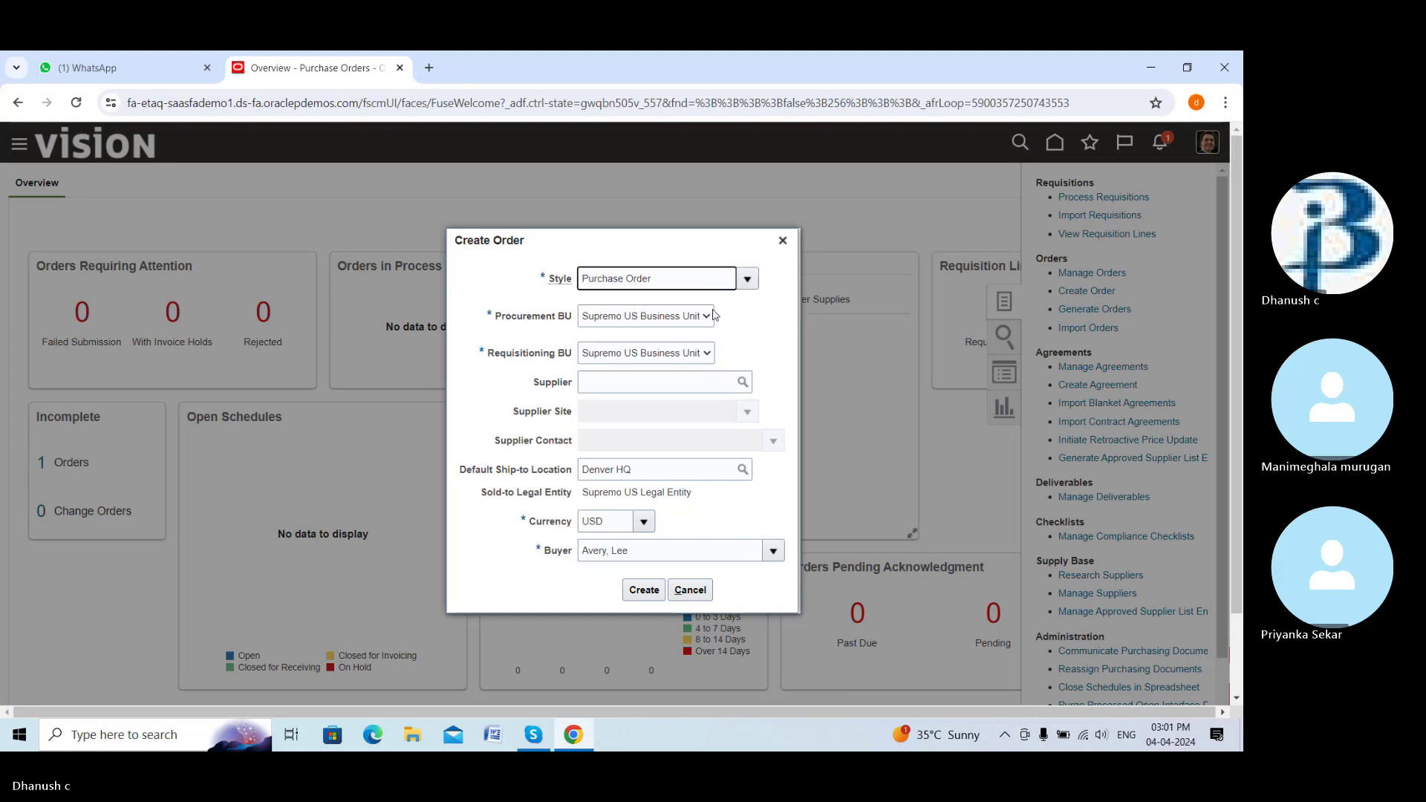
left_click(707, 323)
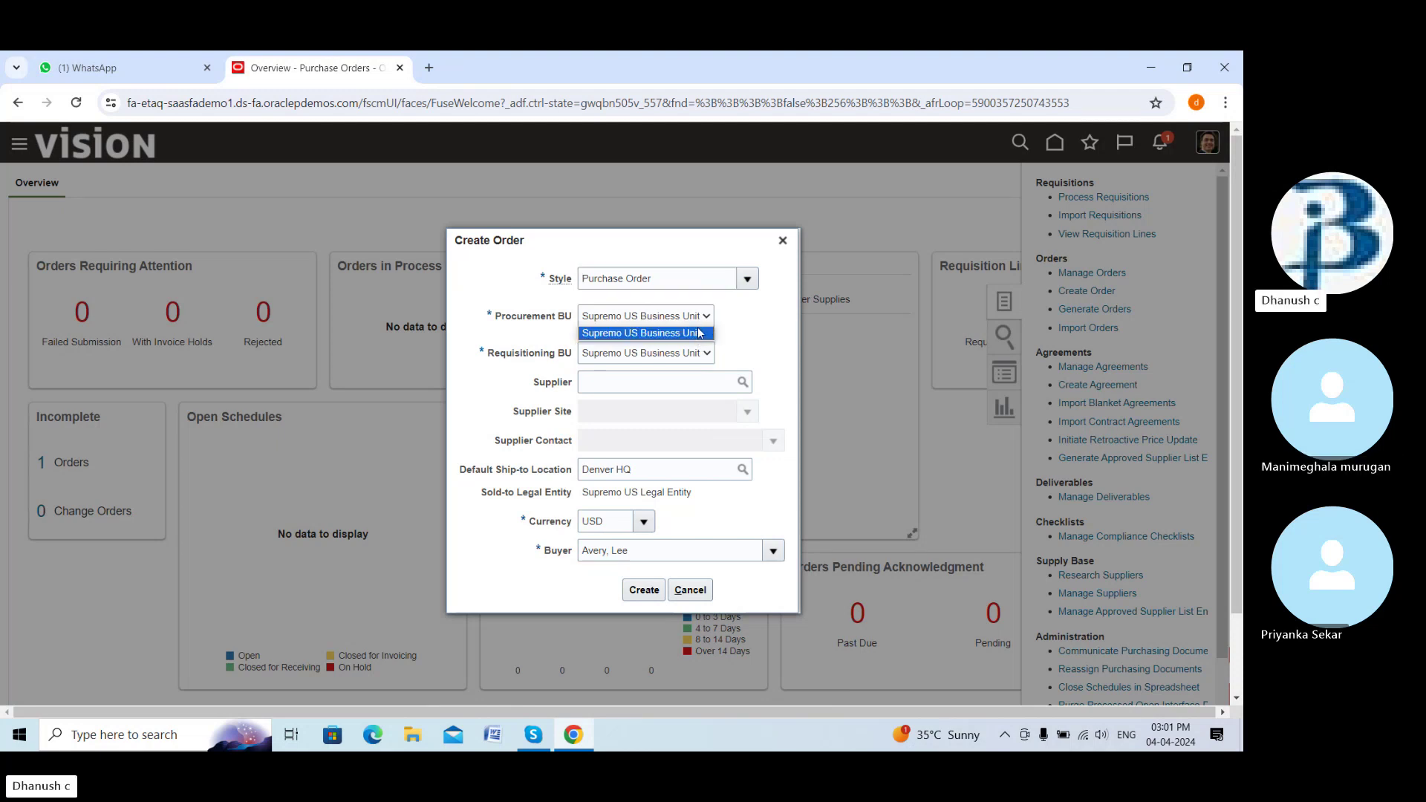
left_click(707, 352)
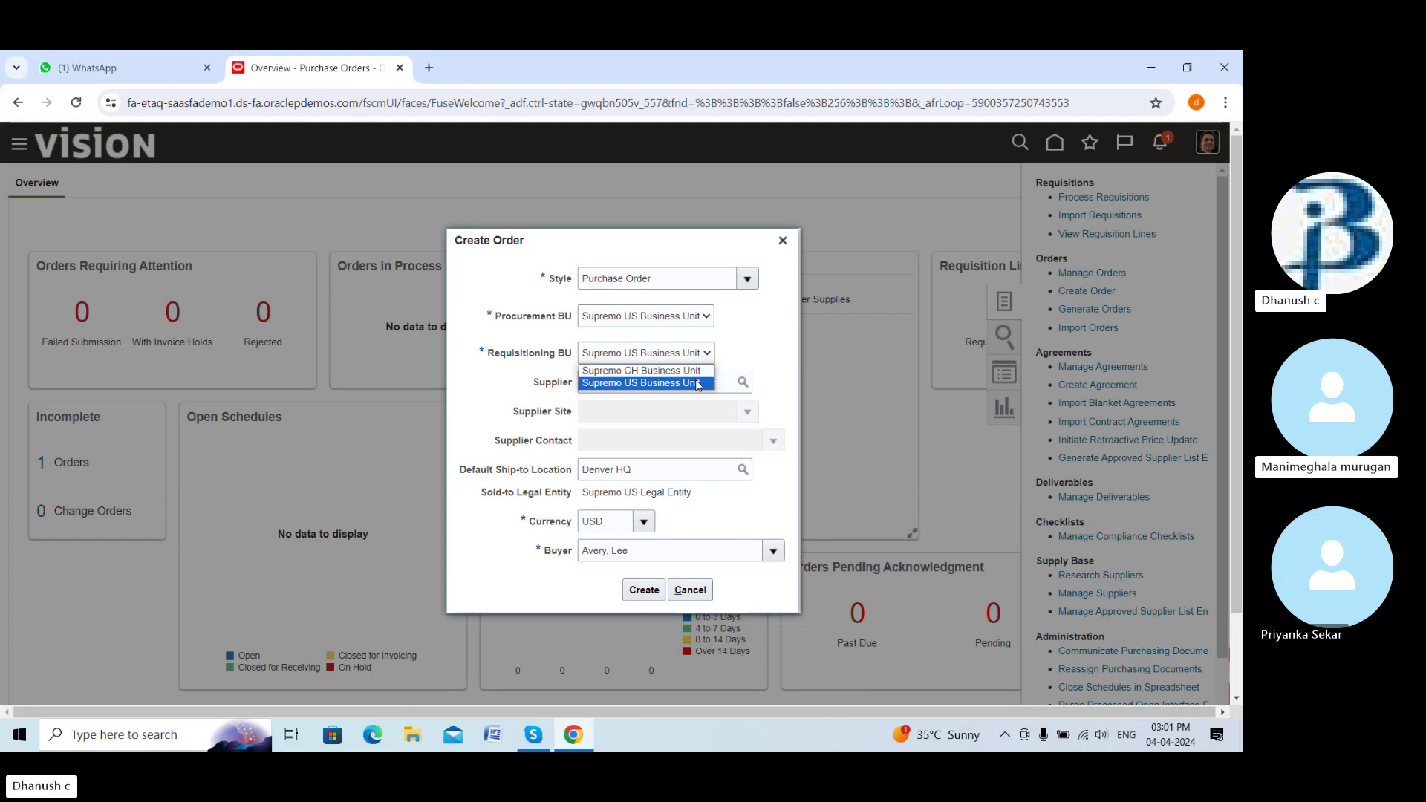
left_click(736, 342)
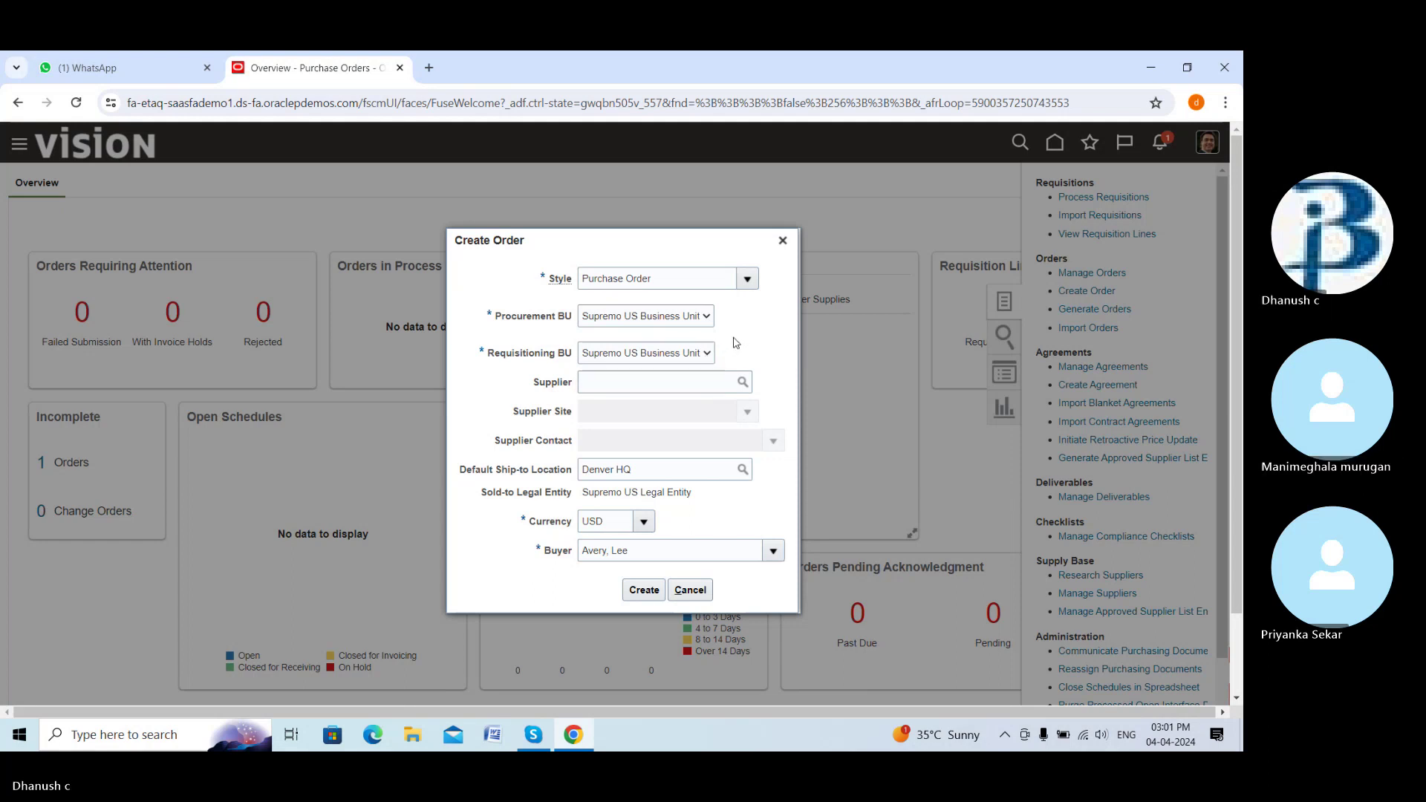
left_click(708, 317)
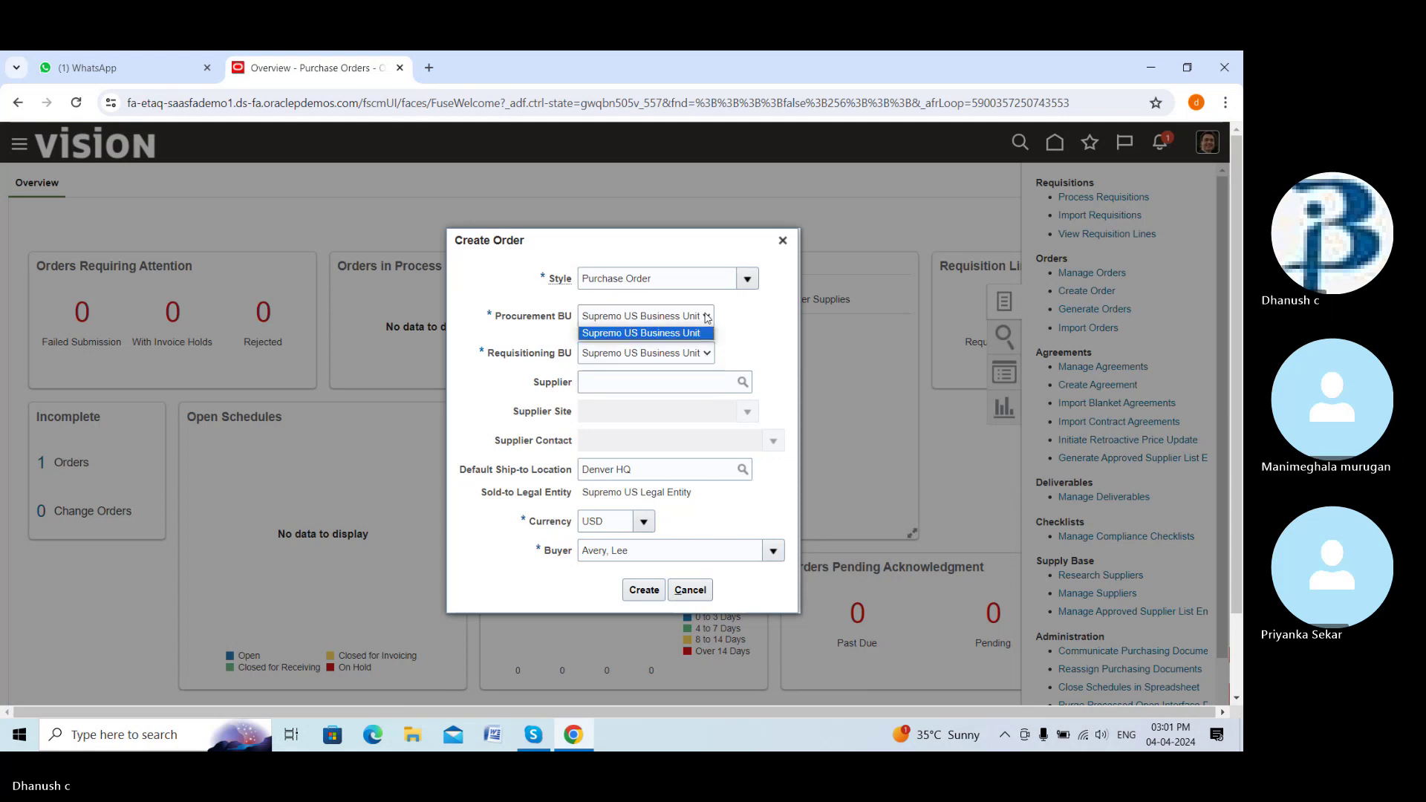
left_click(725, 333)
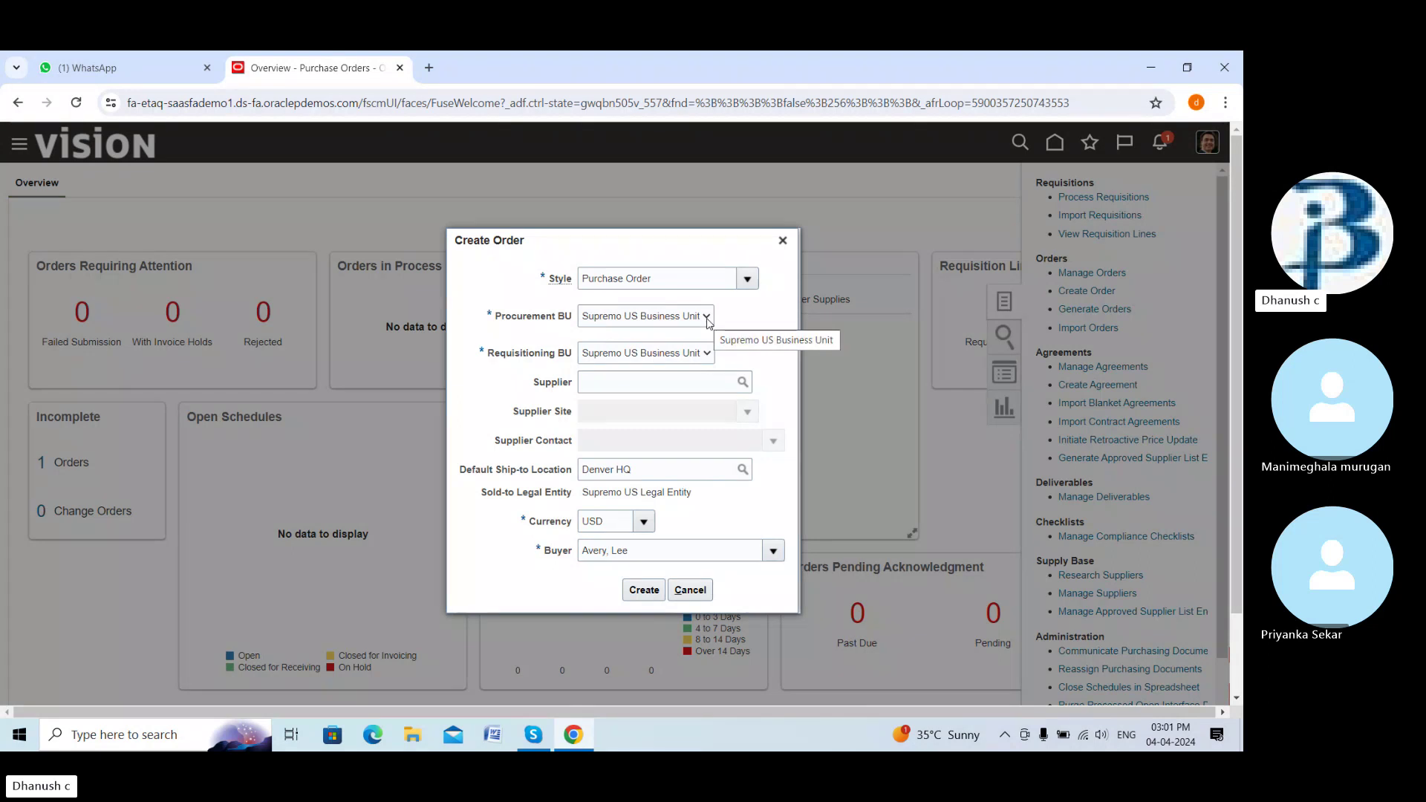
left_click(707, 318)
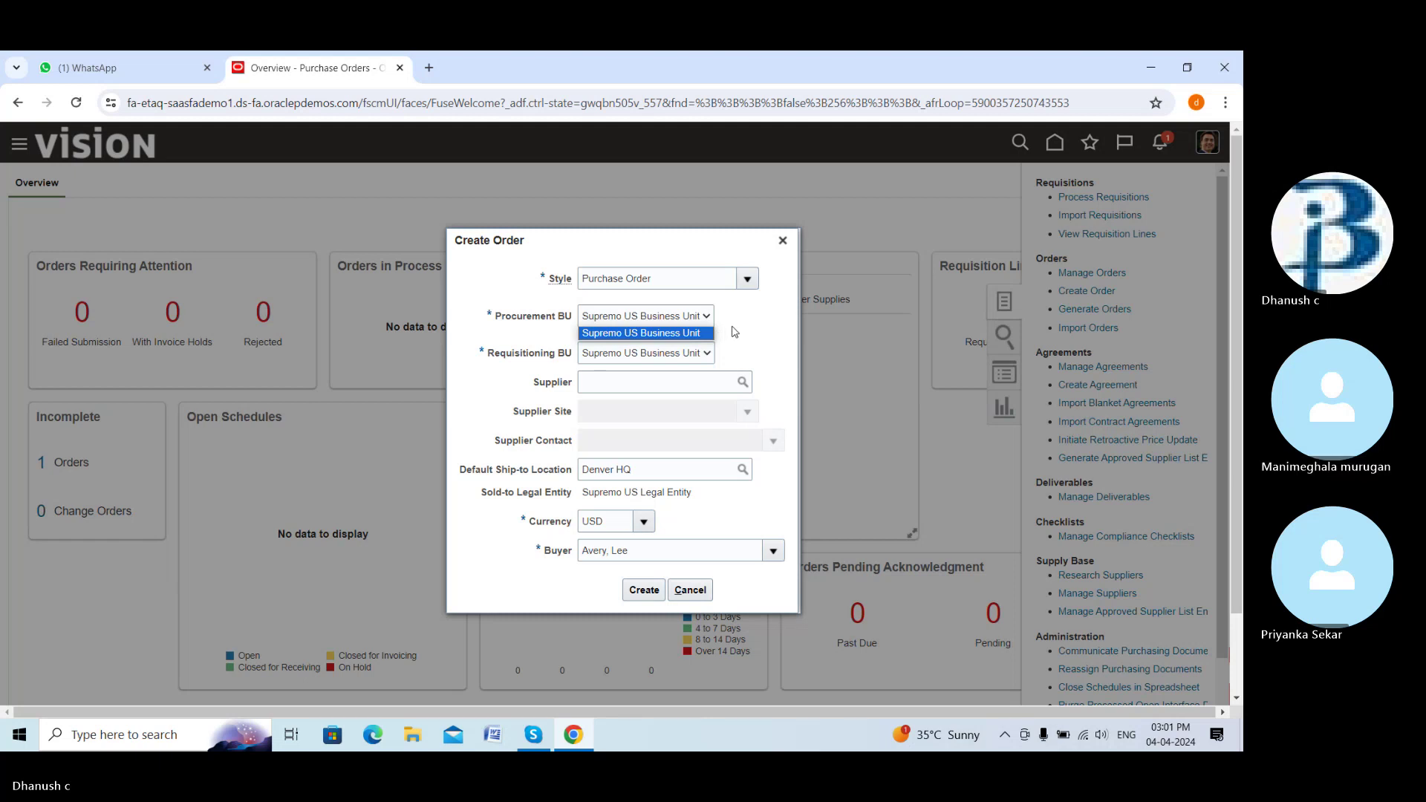
left_click(734, 332)
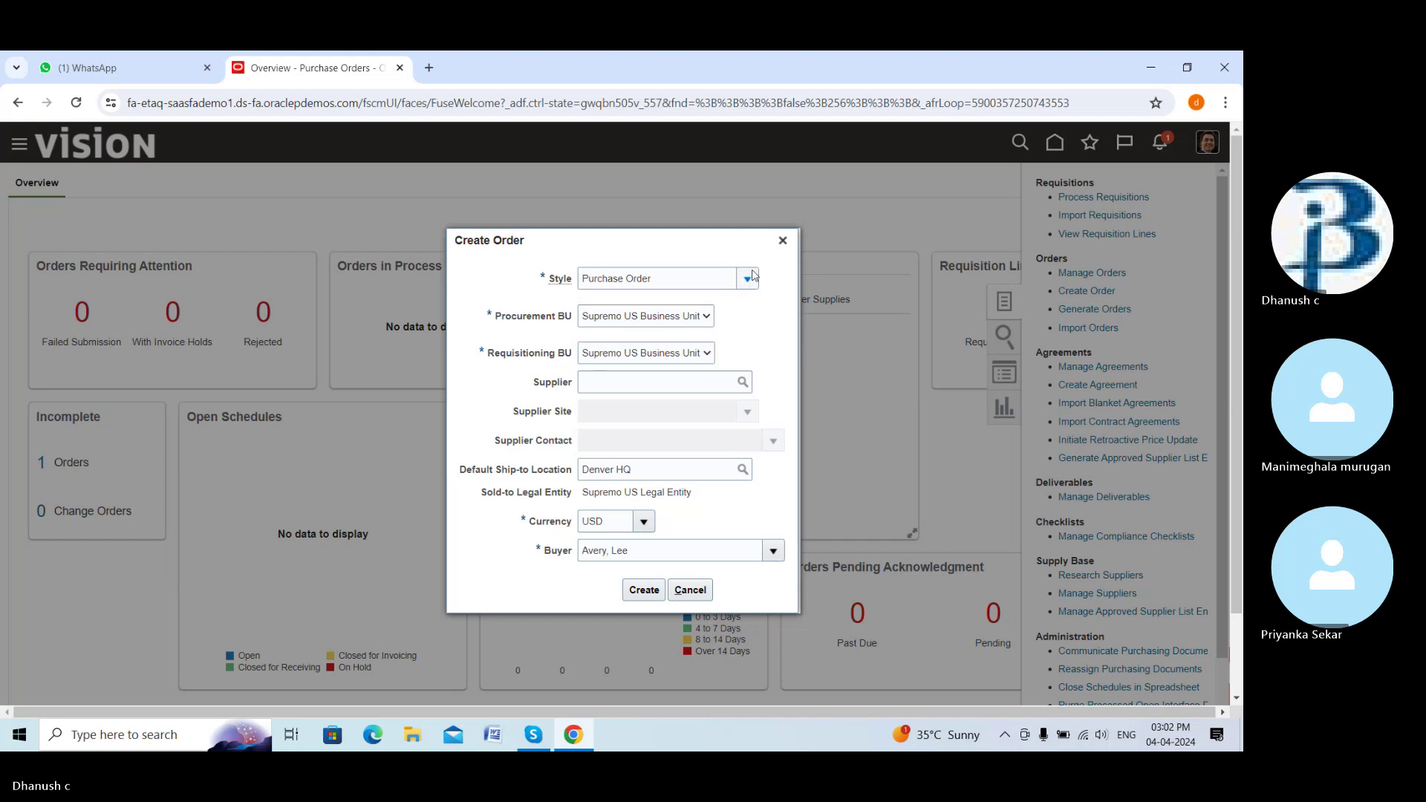
left_click(707, 353)
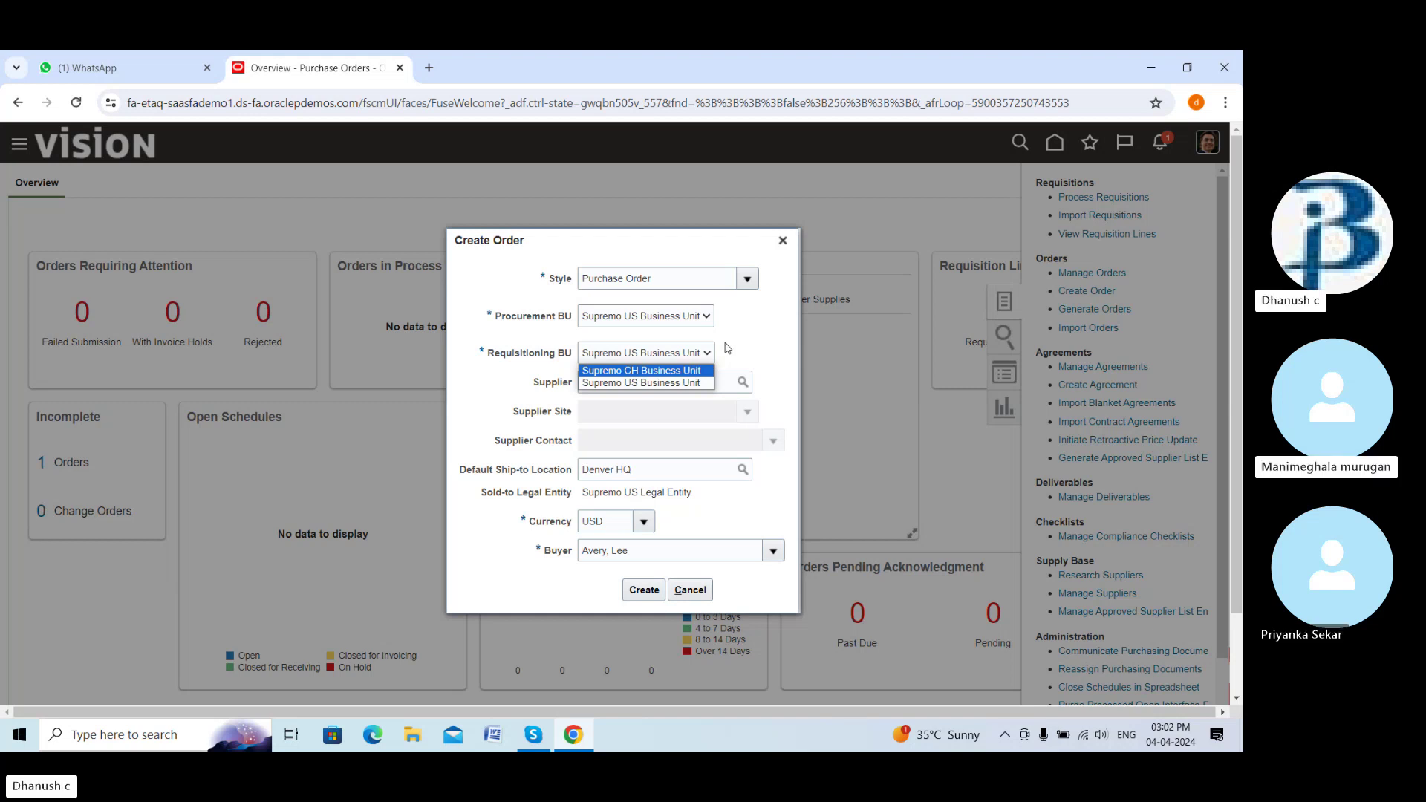
left_click(741, 346)
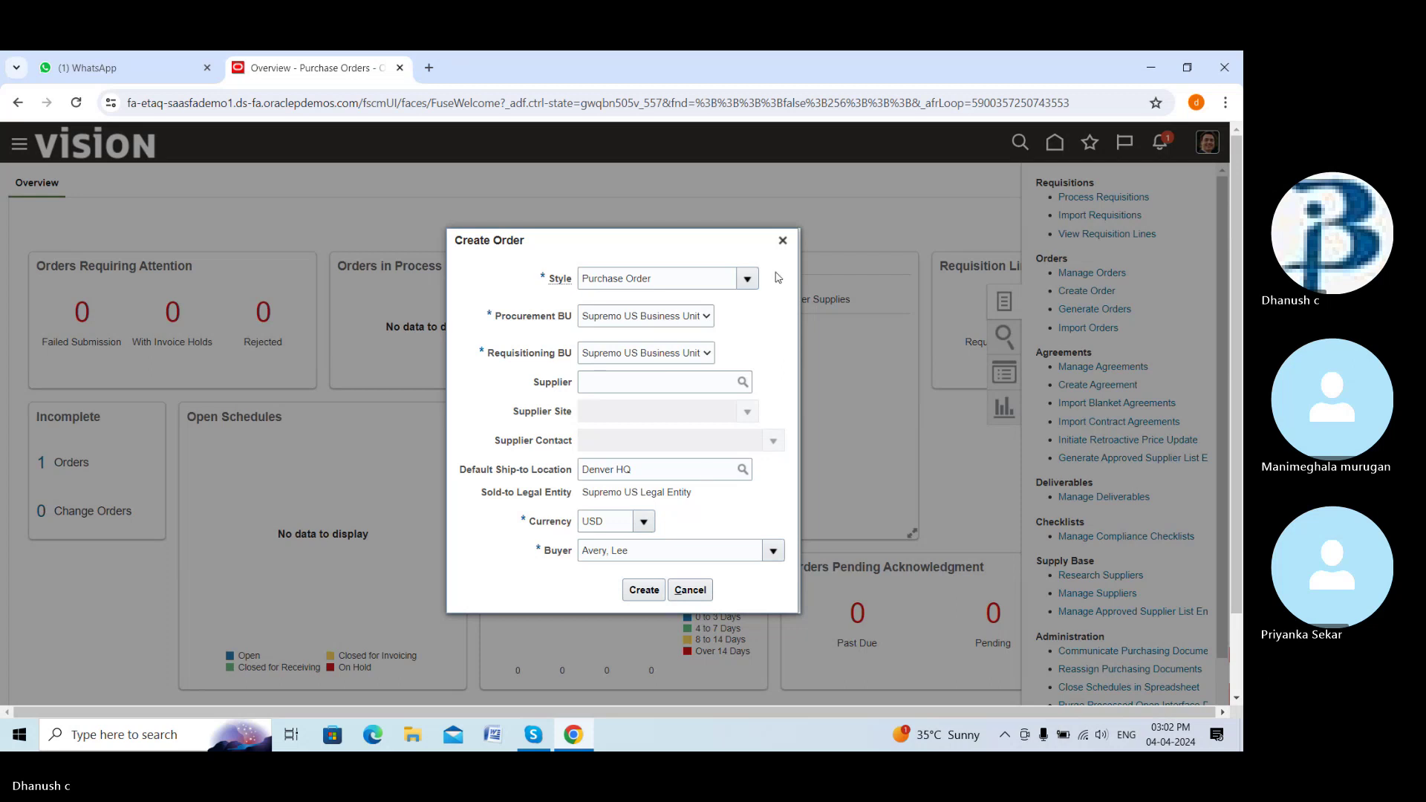
left_click(783, 241)
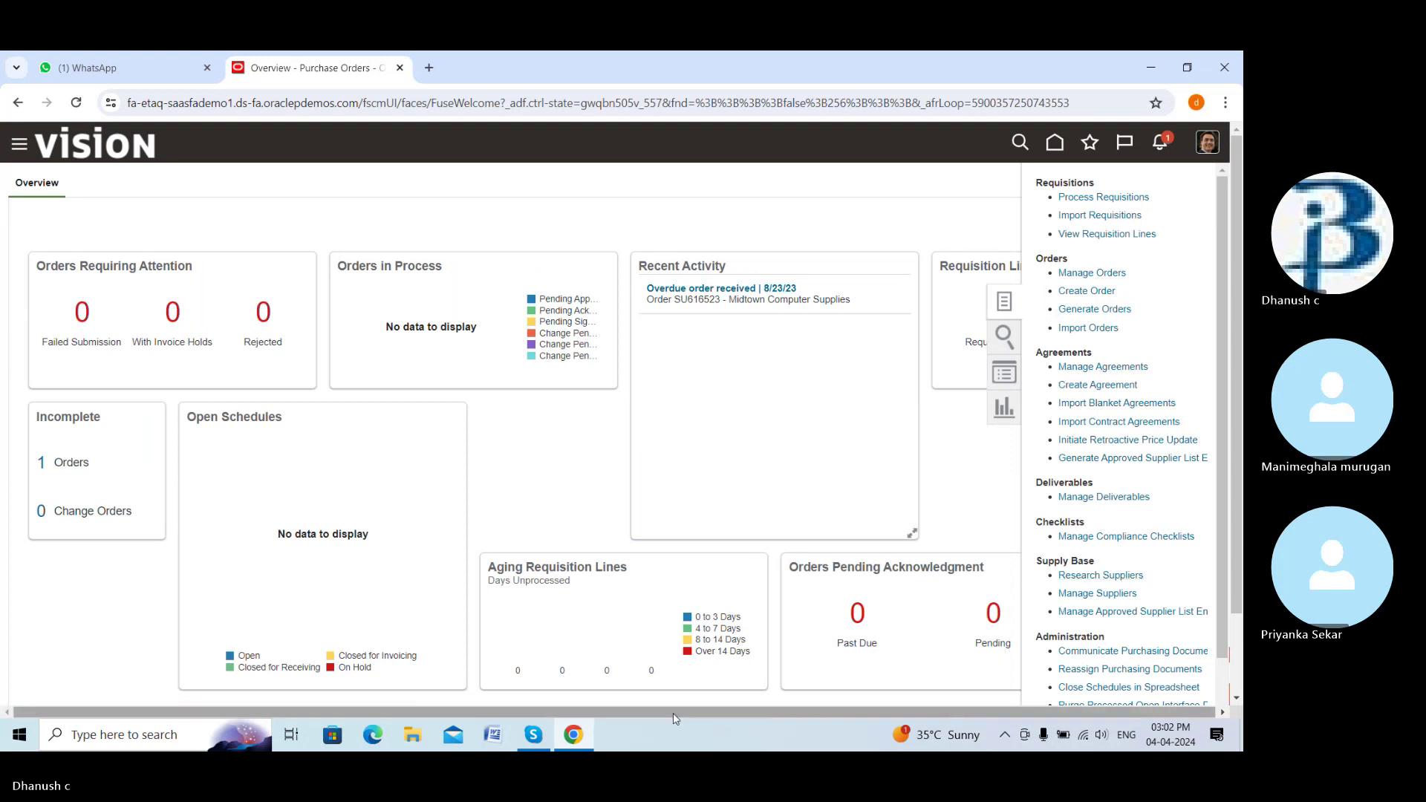
Unmute the microphone in the Skype call and switch back to the Oracle browser window
left_click(536, 736)
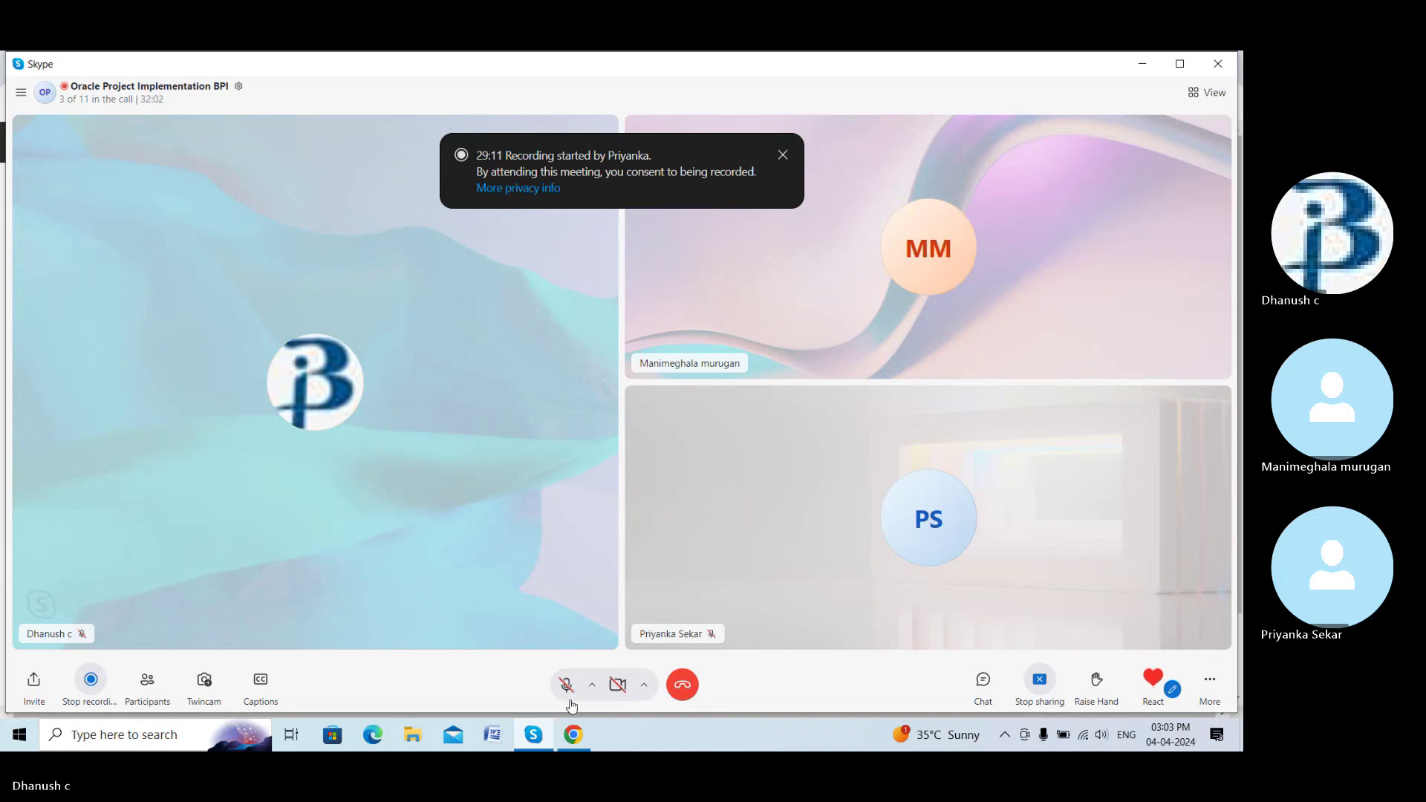
left_click(567, 684)
key("alt+Tab")
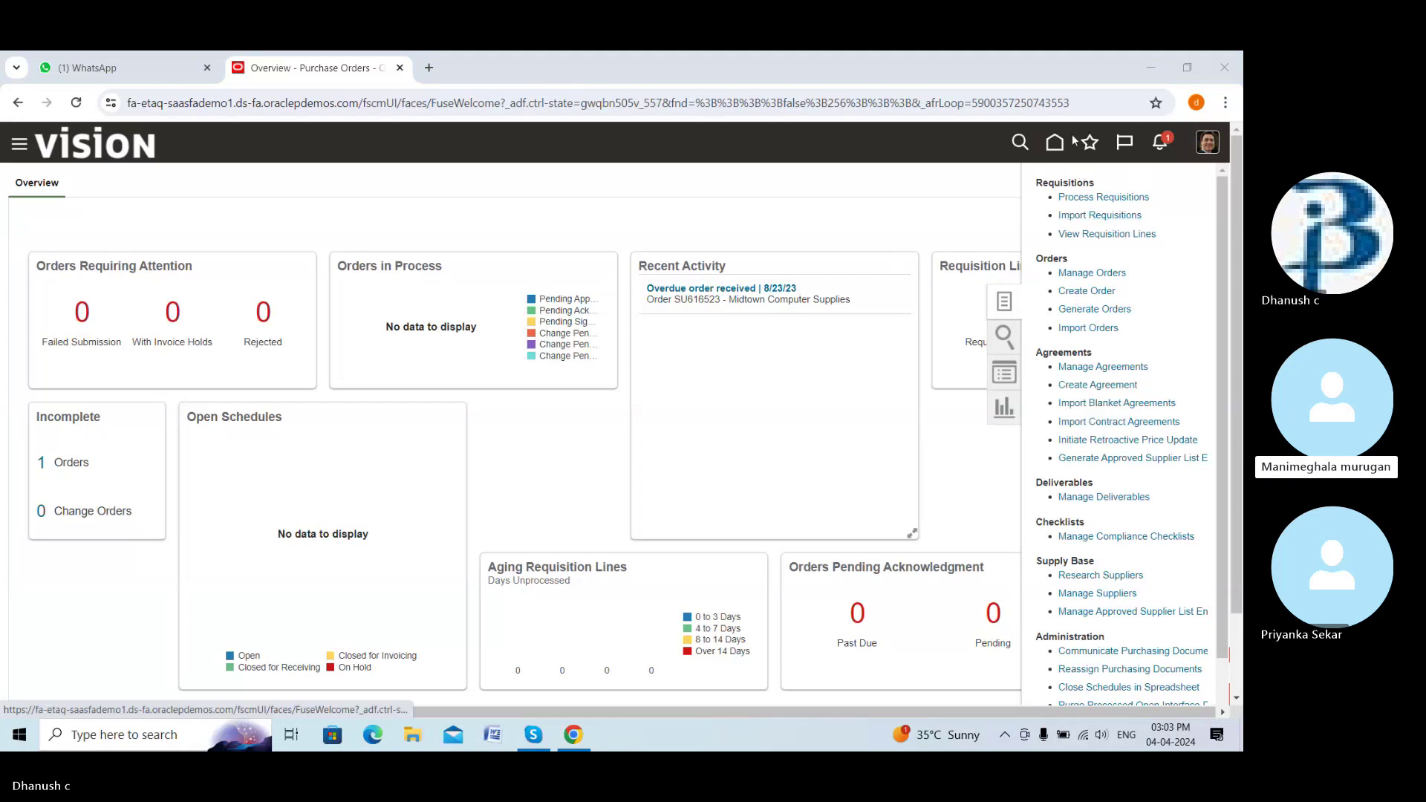
Go to Setup and Maintenance, search tasks for 'manage bu' and open Manage Buyer Assignment Rules
left_click(1206, 145)
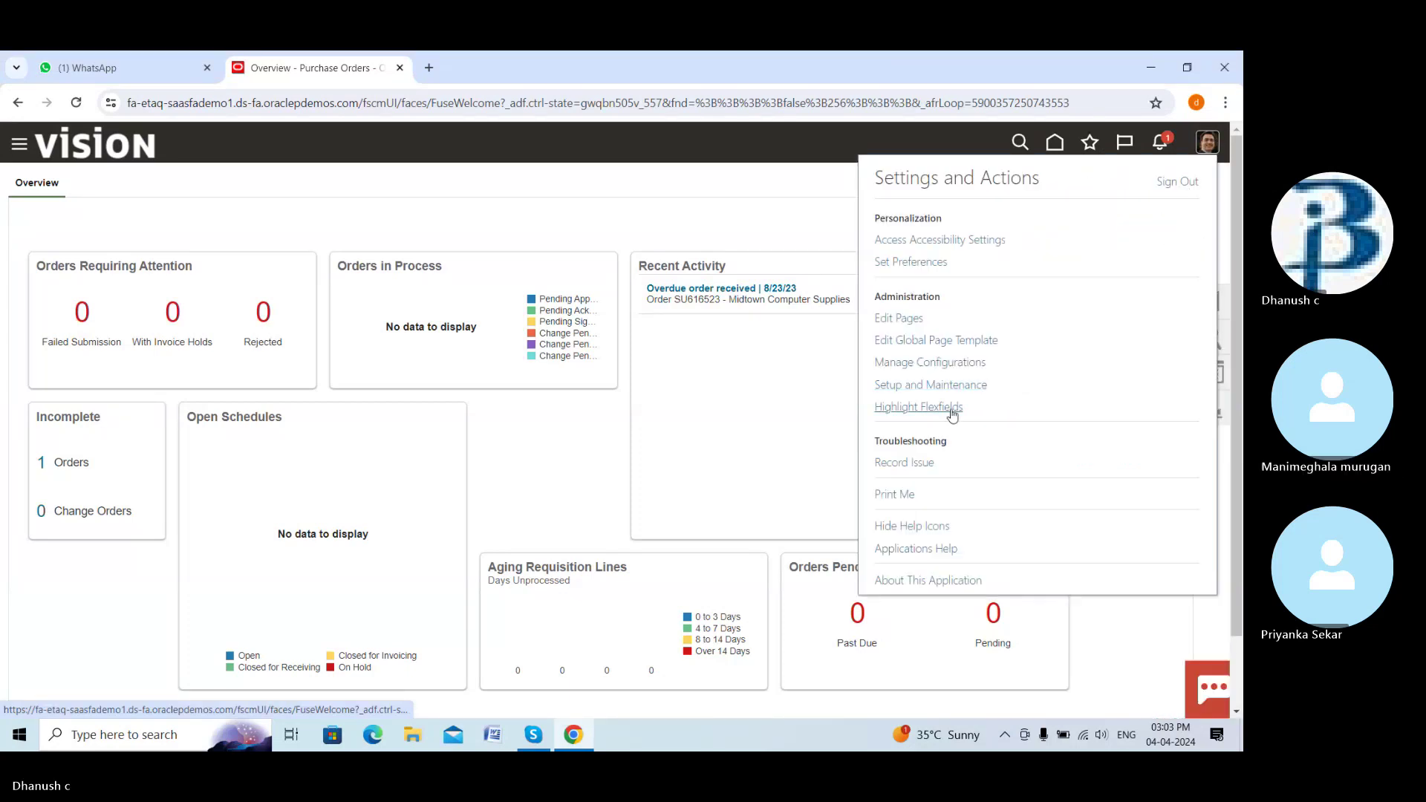
left_click(936, 385)
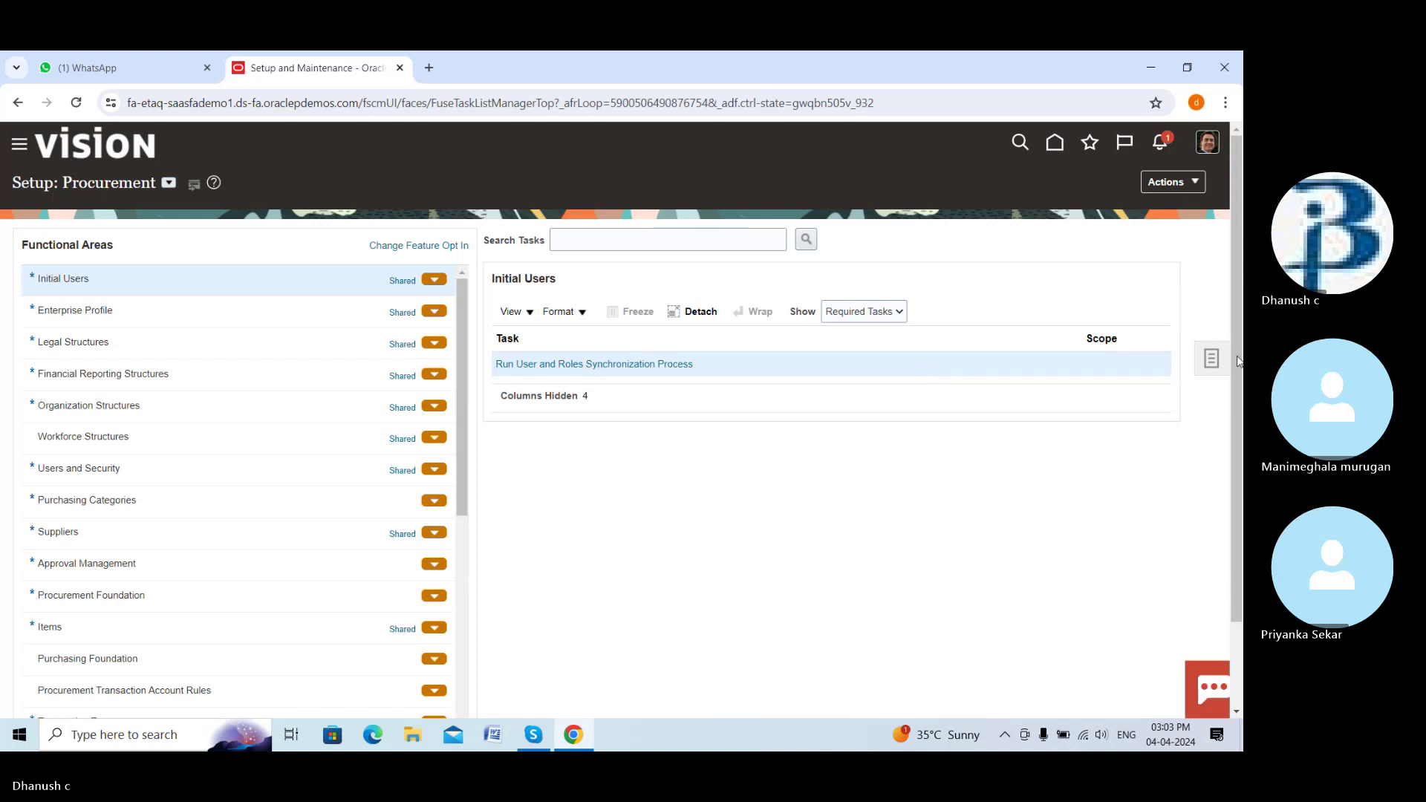
left_click(1212, 360)
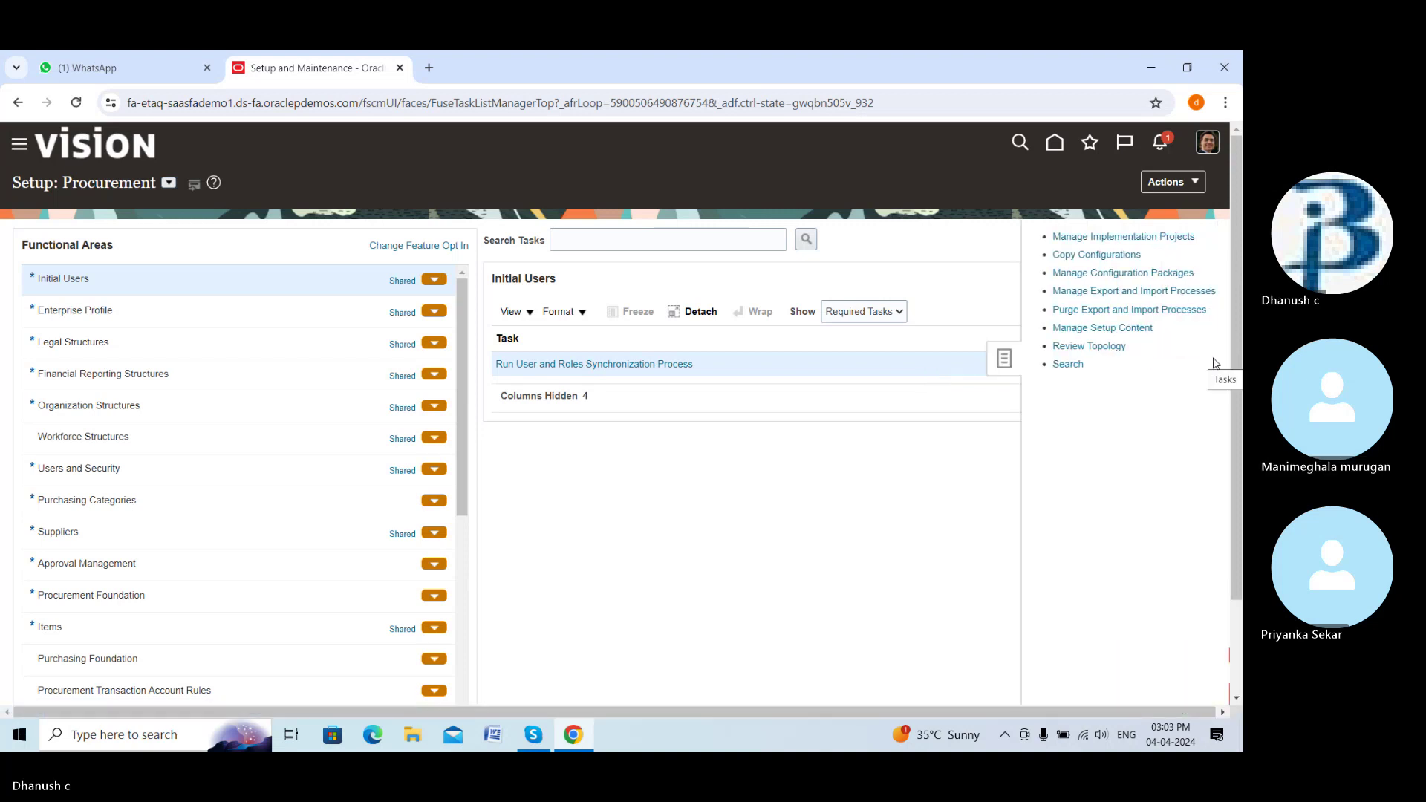
left_click(1069, 364)
left_click(504, 242)
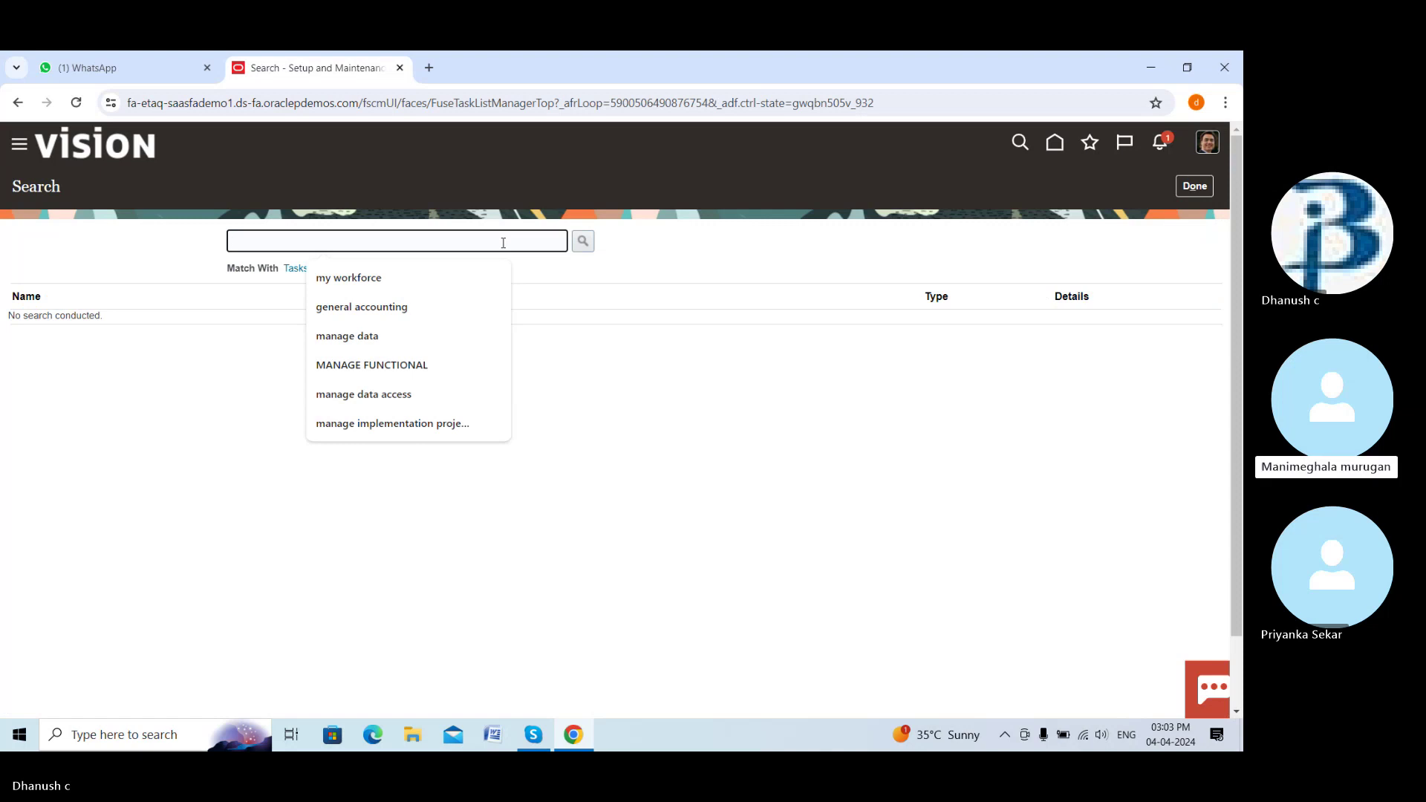
type("mana")
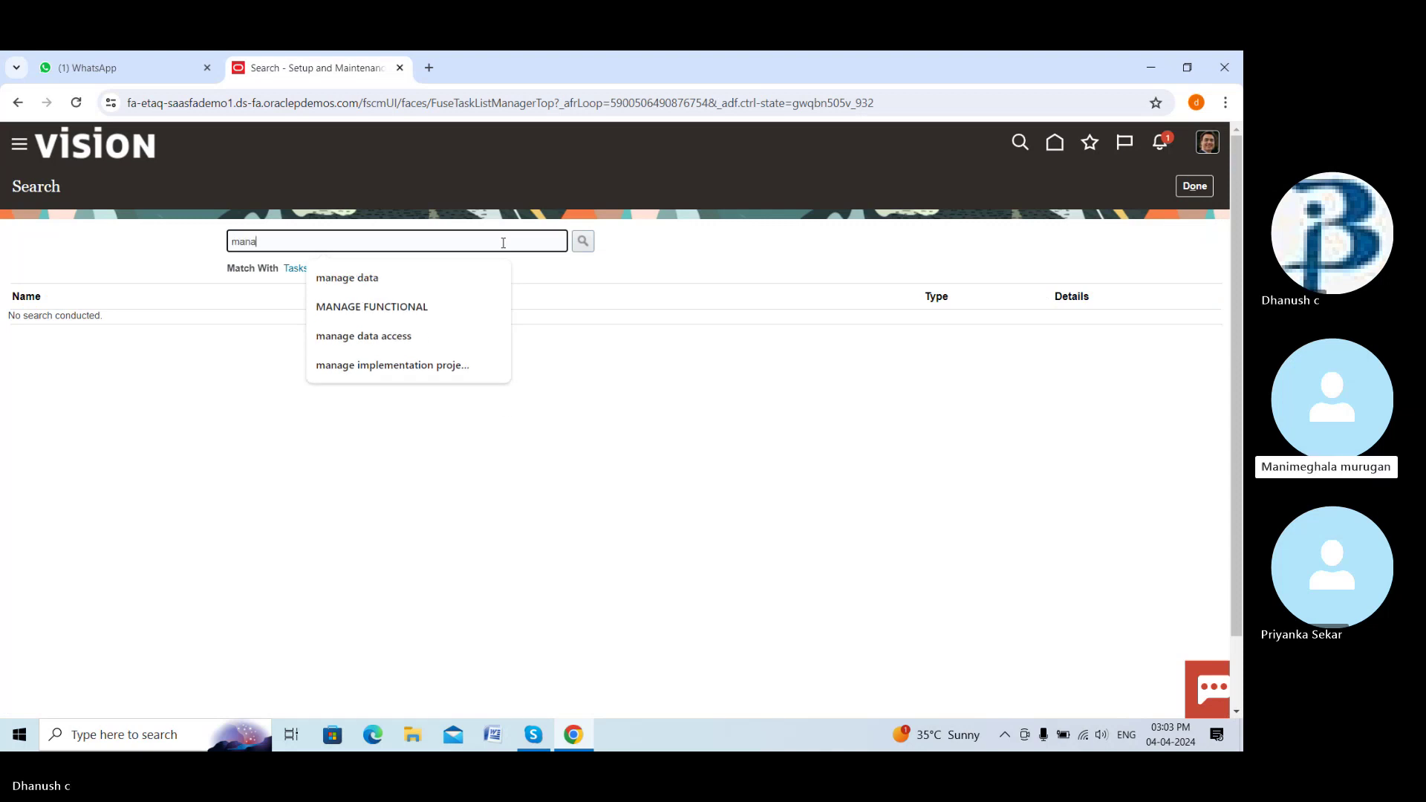
type("ge buyer")
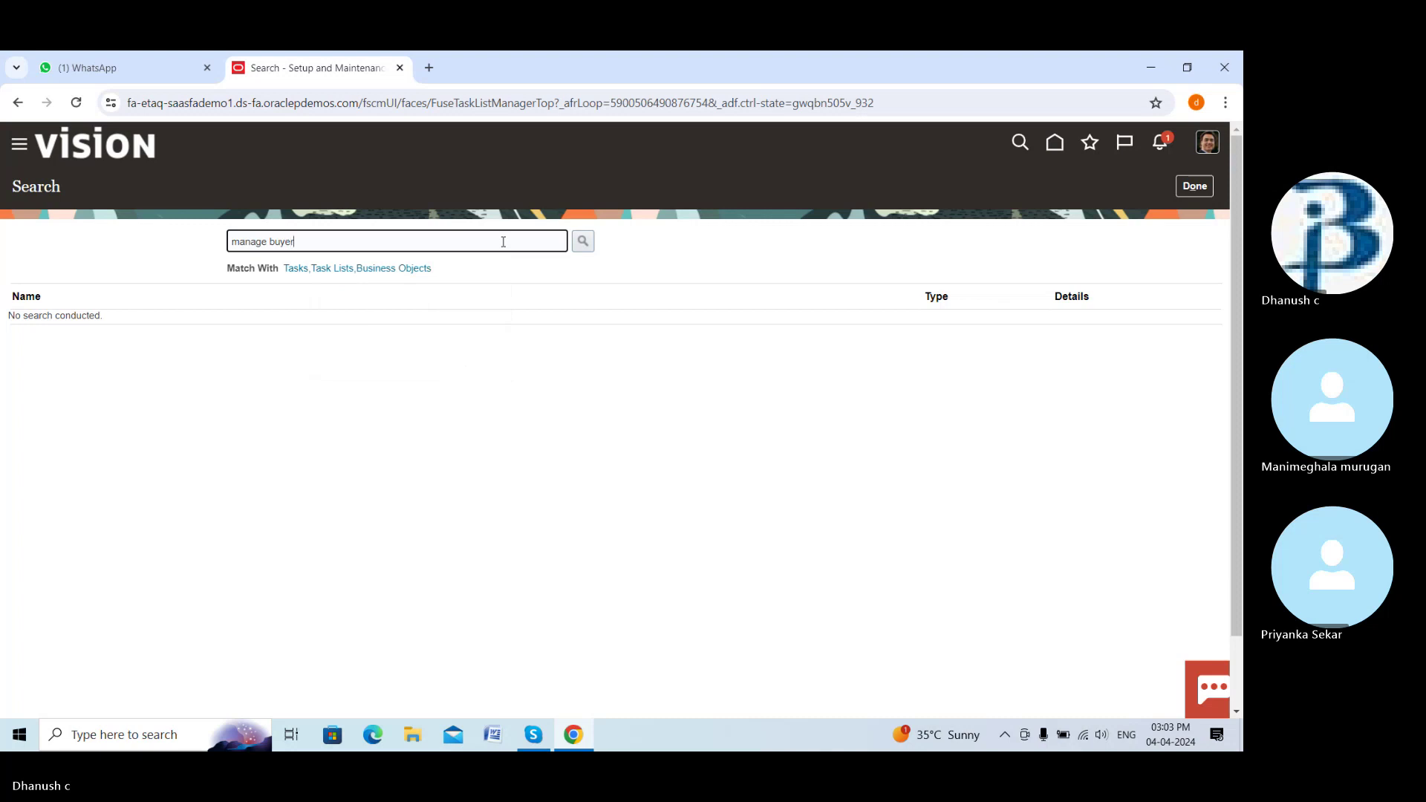
left_click(584, 242)
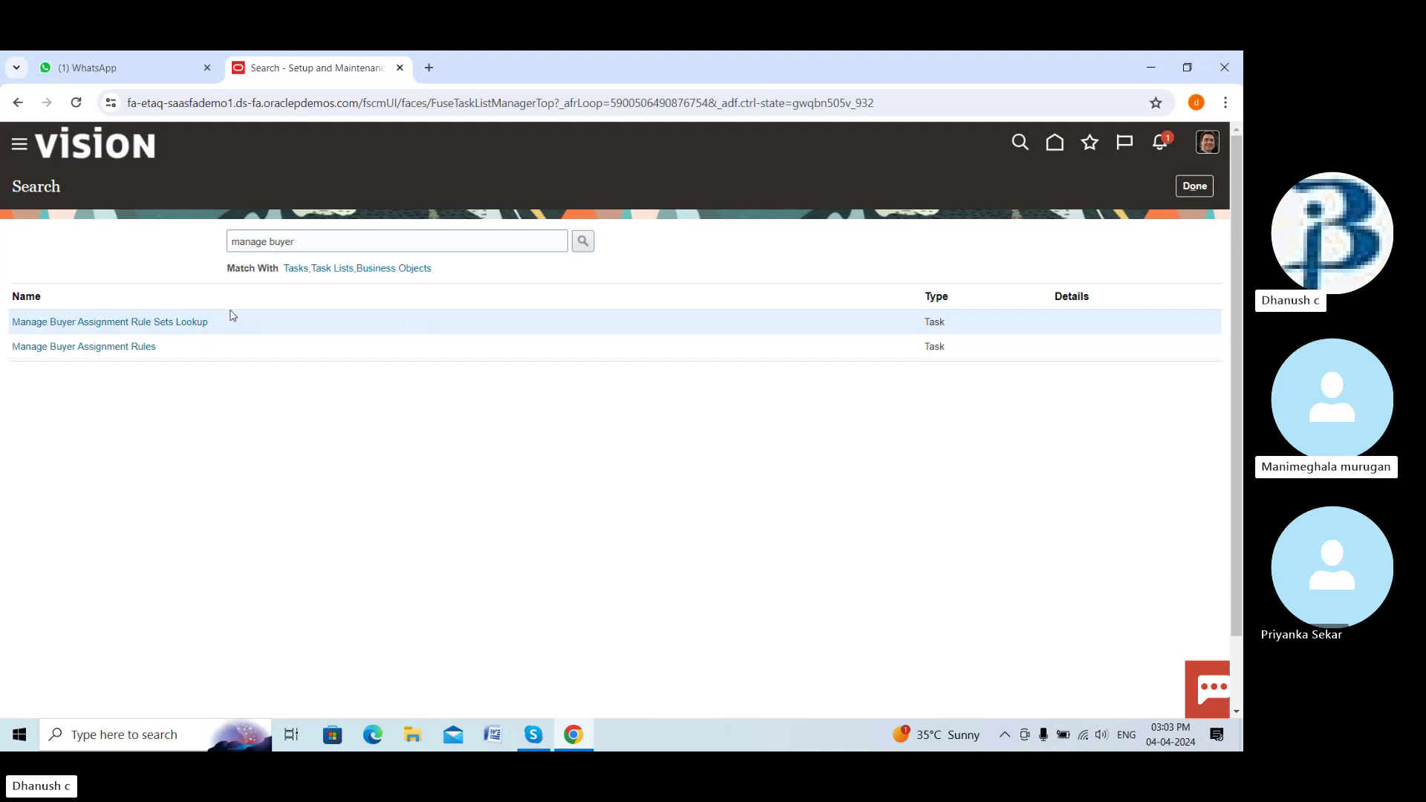
left_click(150, 345)
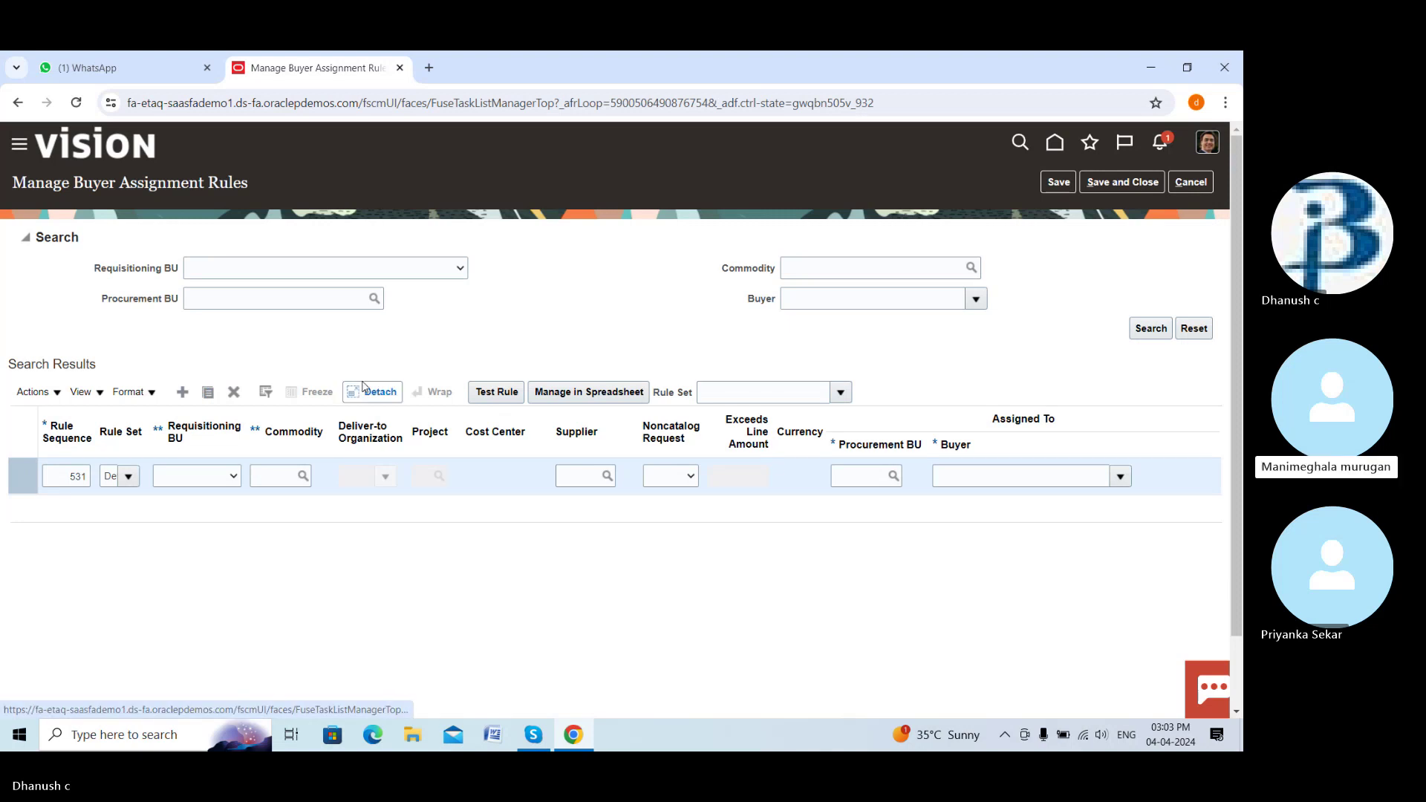
Set the new rule's Requisitioning BU to DREAM BUILDER BU
left_click(216, 479)
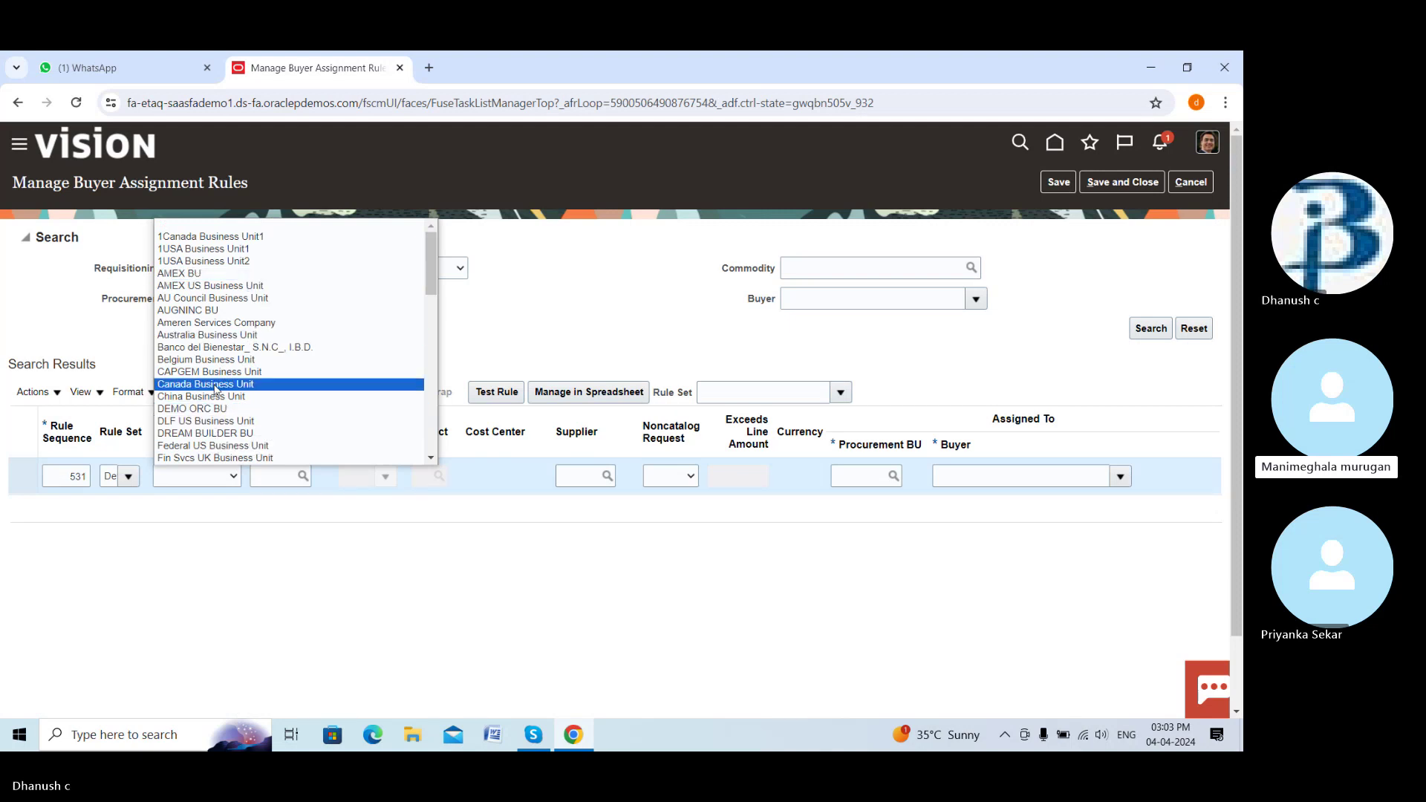
scroll(248, 373, "down", 5)
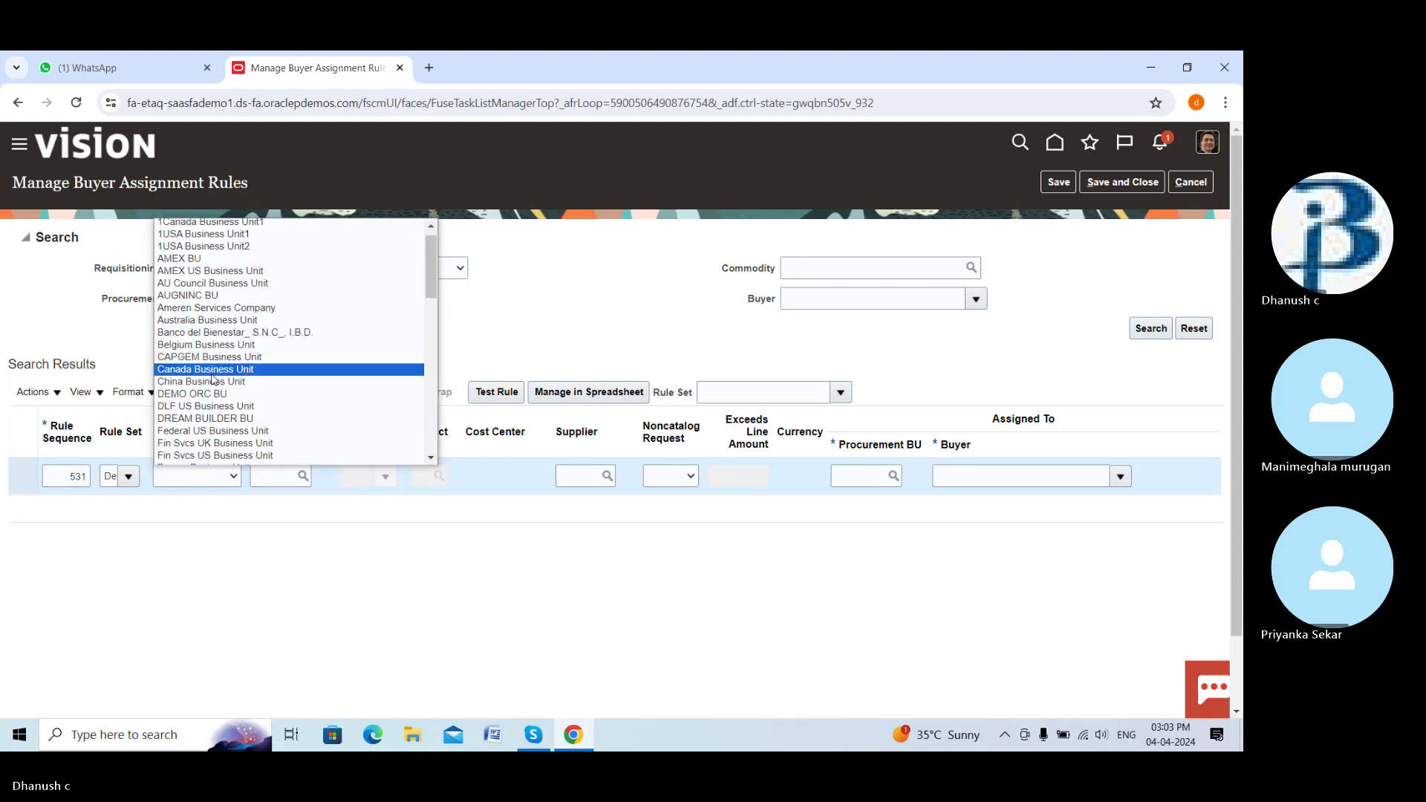
scroll(211, 379, "down", 5)
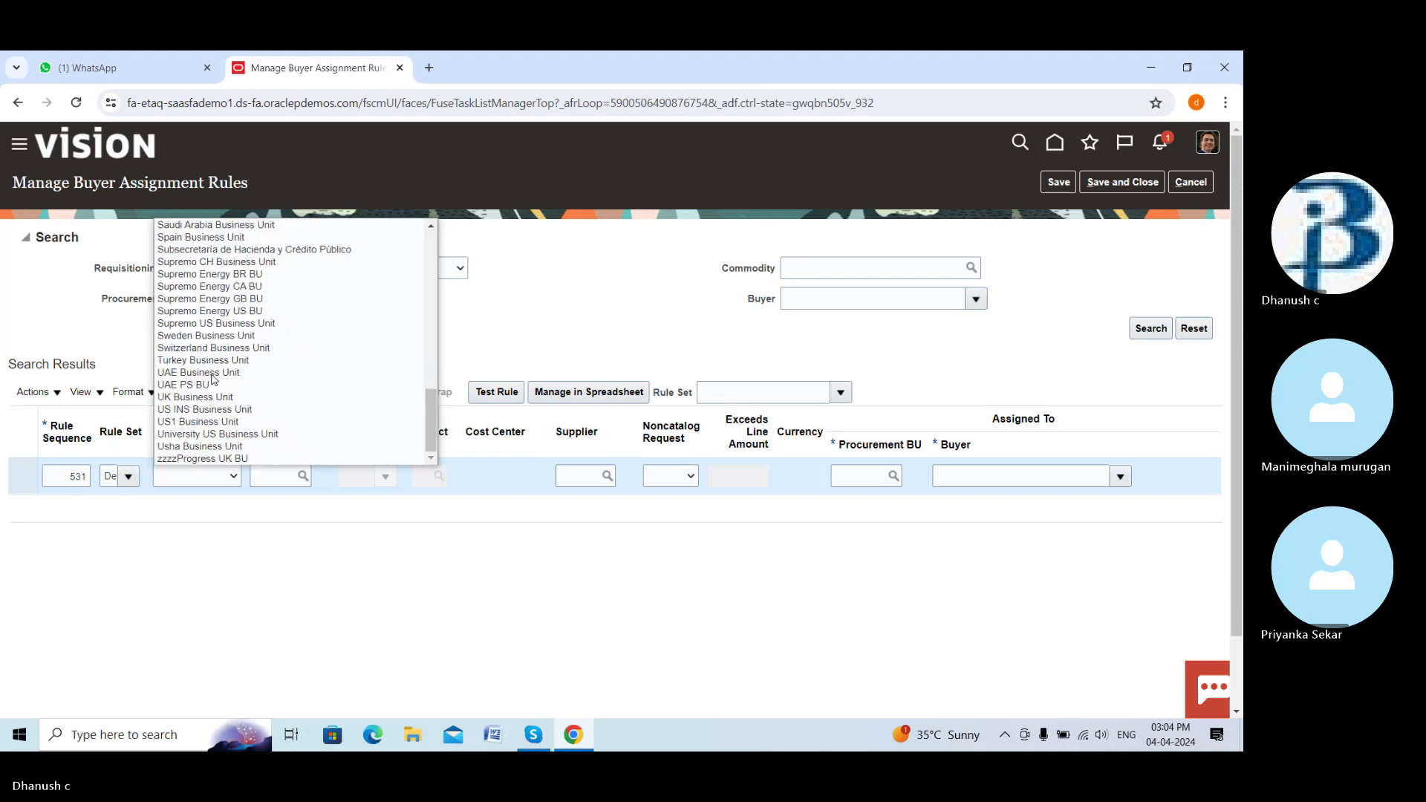
scroll(212, 379, "up", 10)
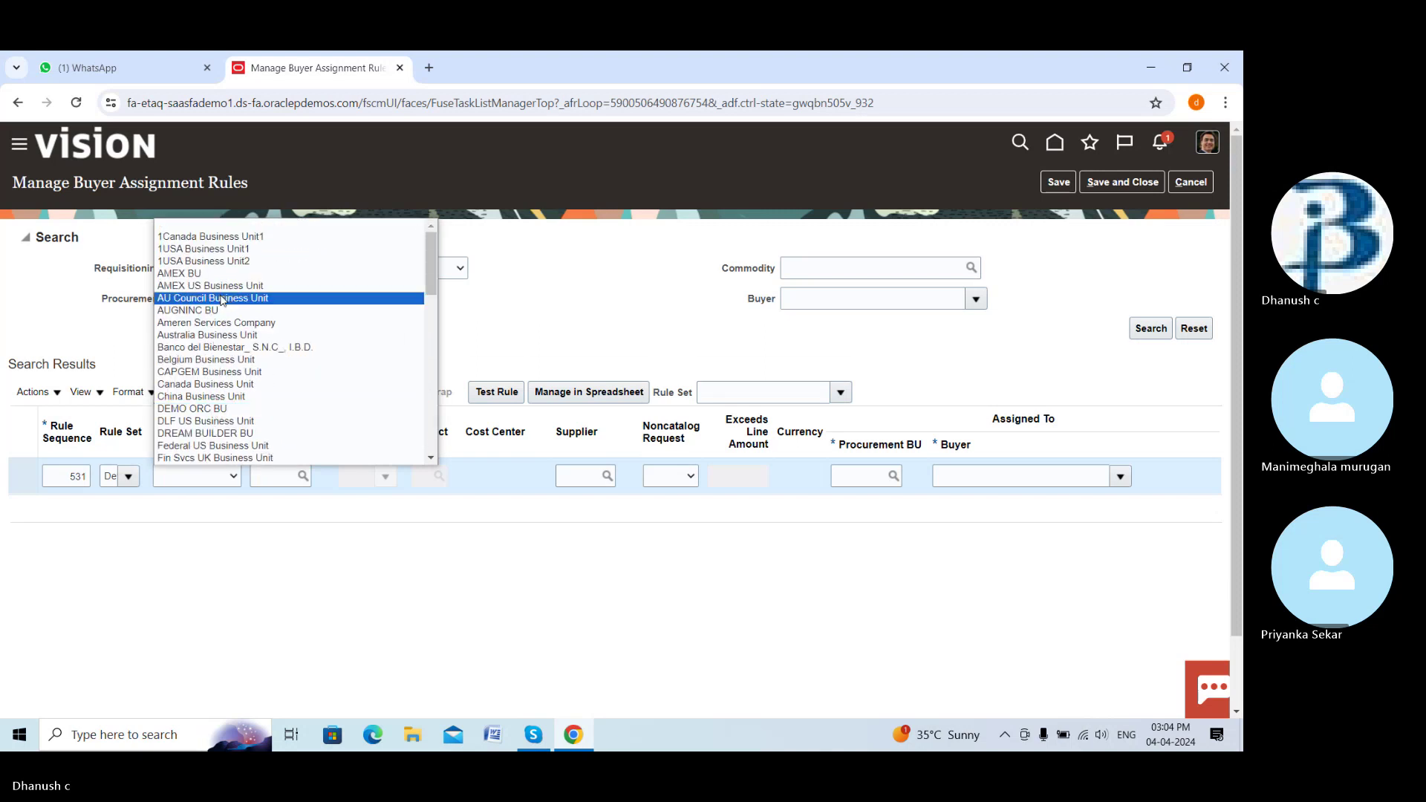
scroll(228, 321, "down", 10)
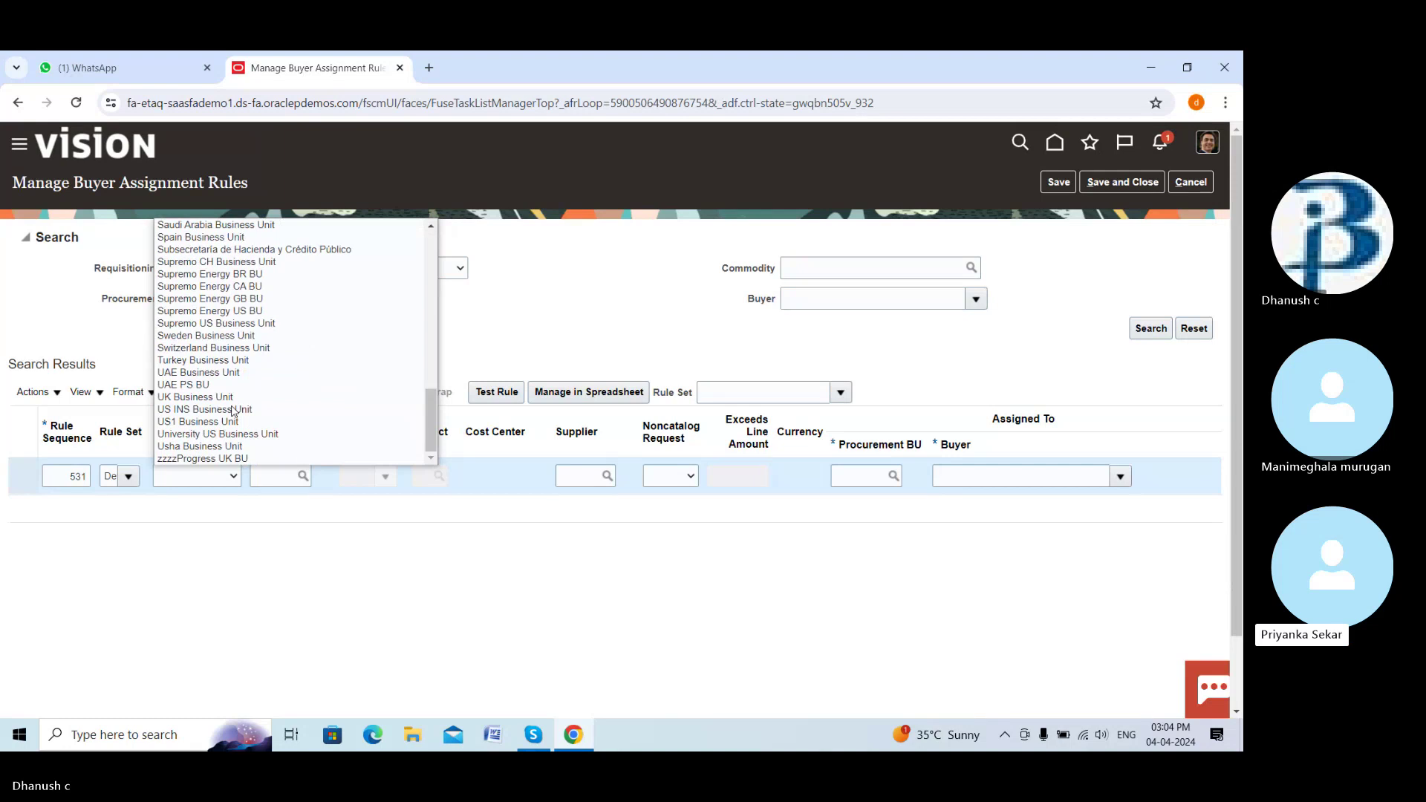
scroll(233, 410, "up", 10)
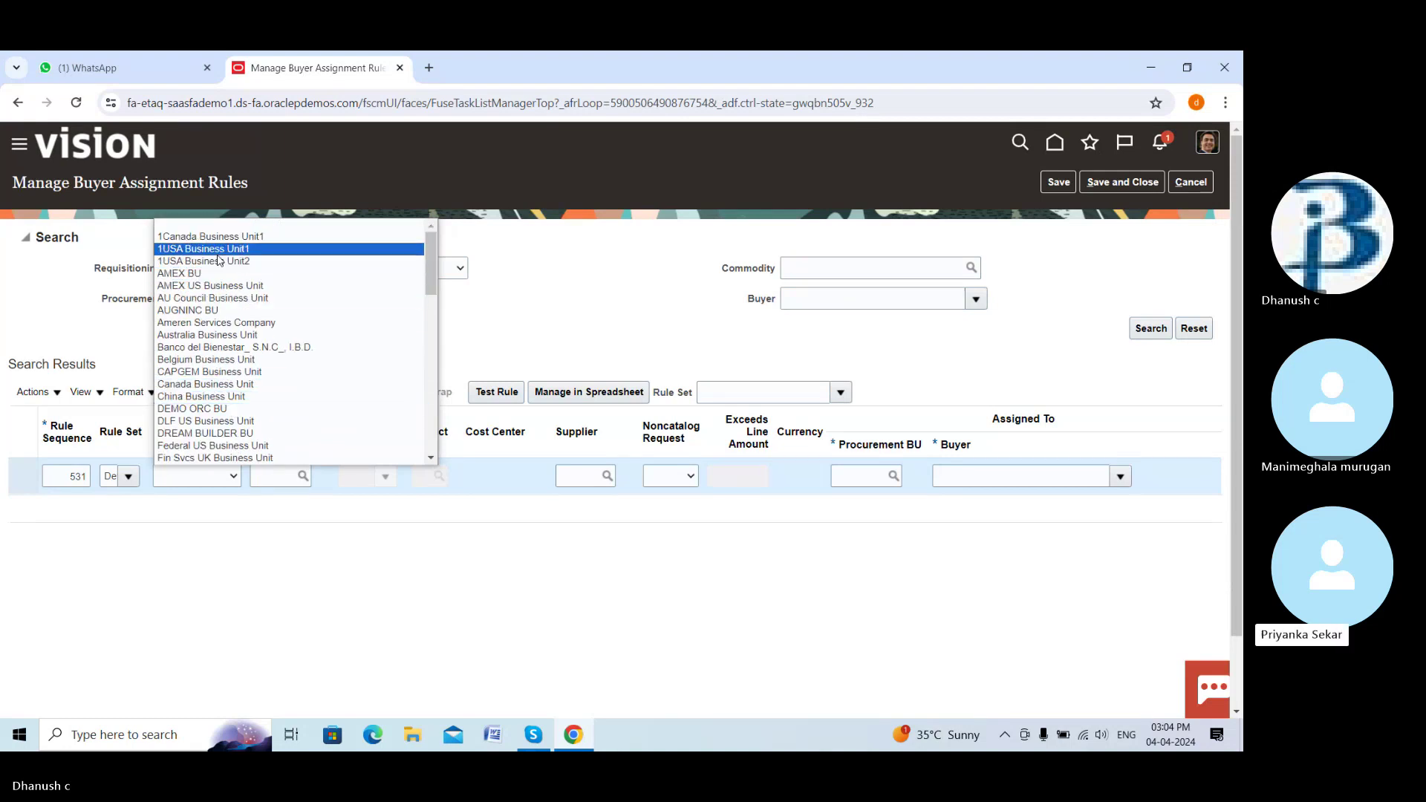
left_click(211, 434)
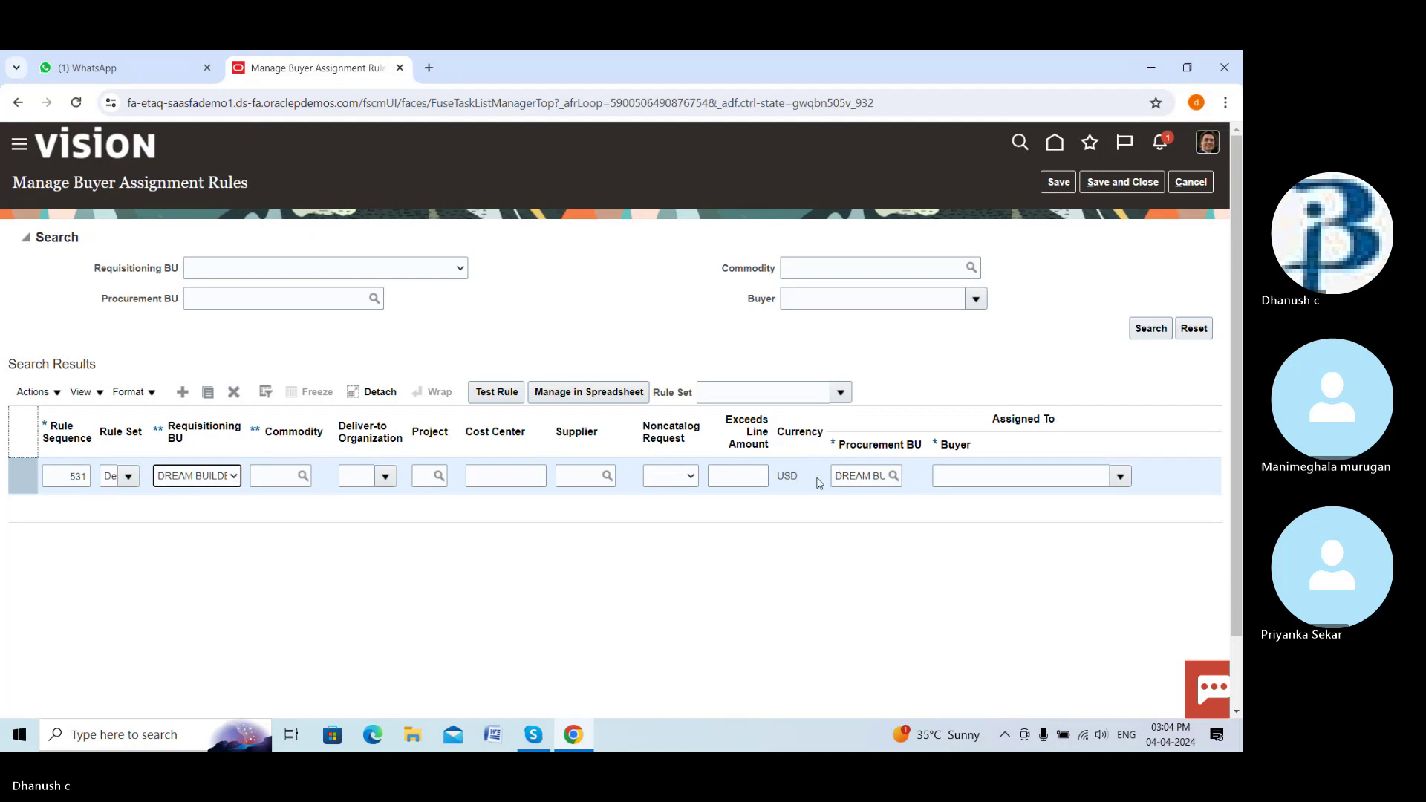
Assign the chosen buyer to rule 531
left_click(1121, 476)
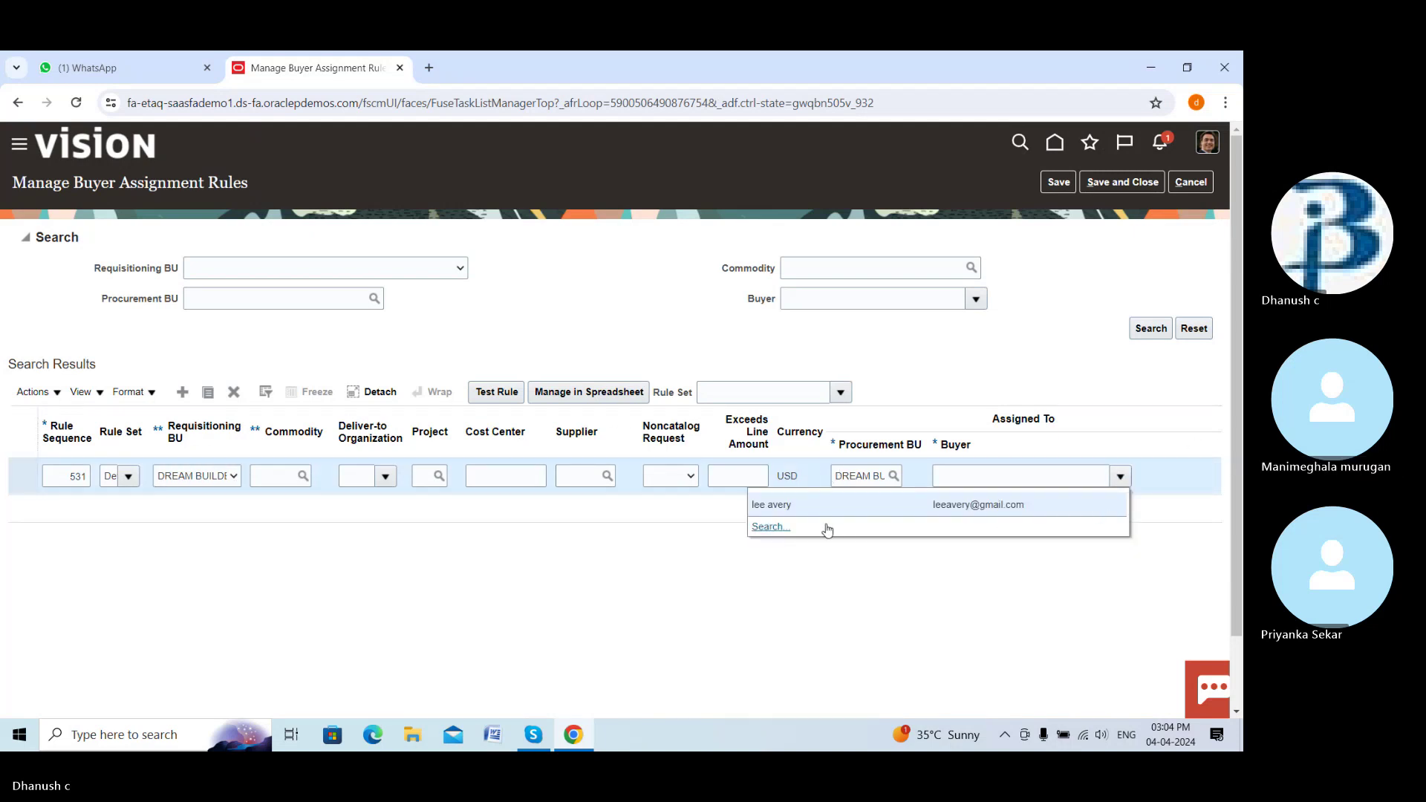
left_click(779, 529)
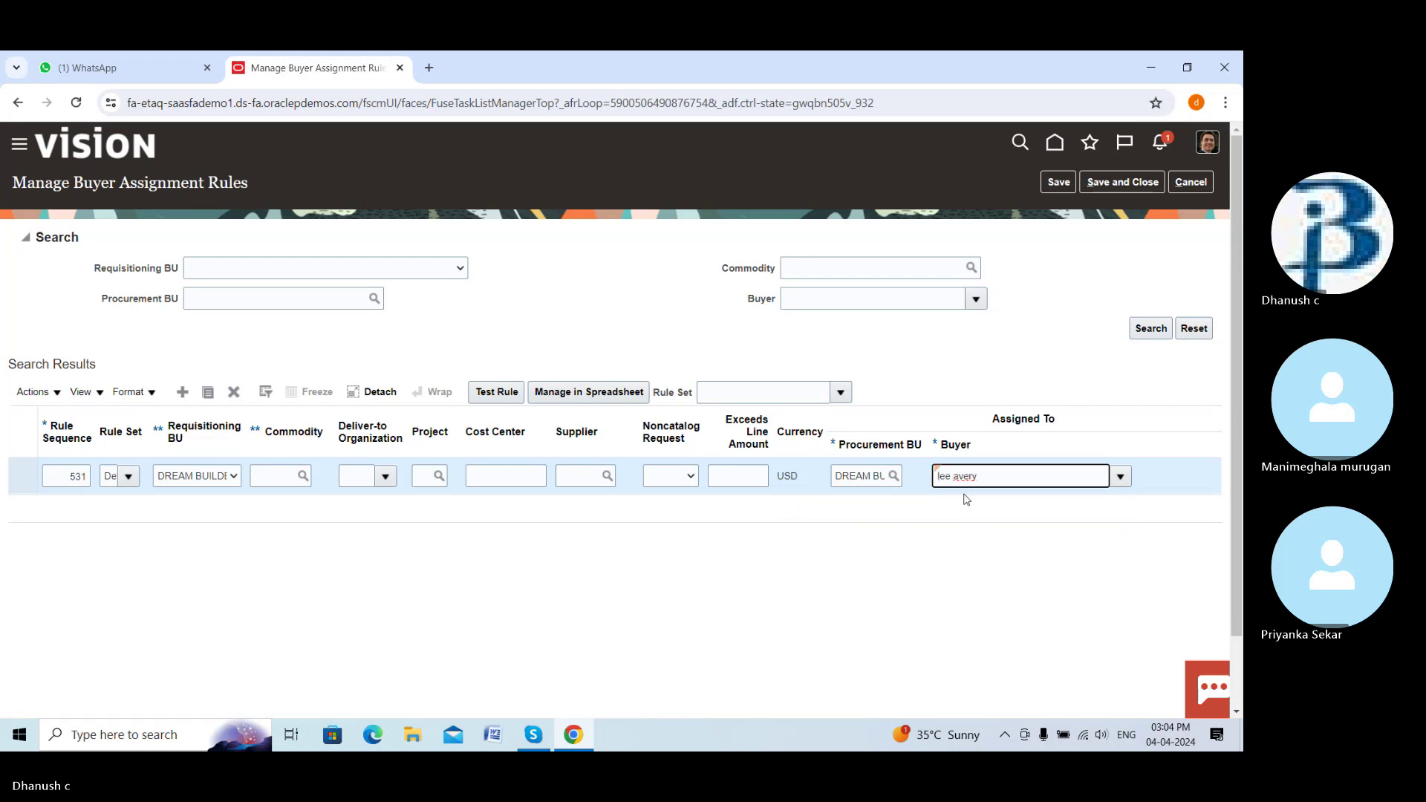
scroll(922, 554, "down", 1)
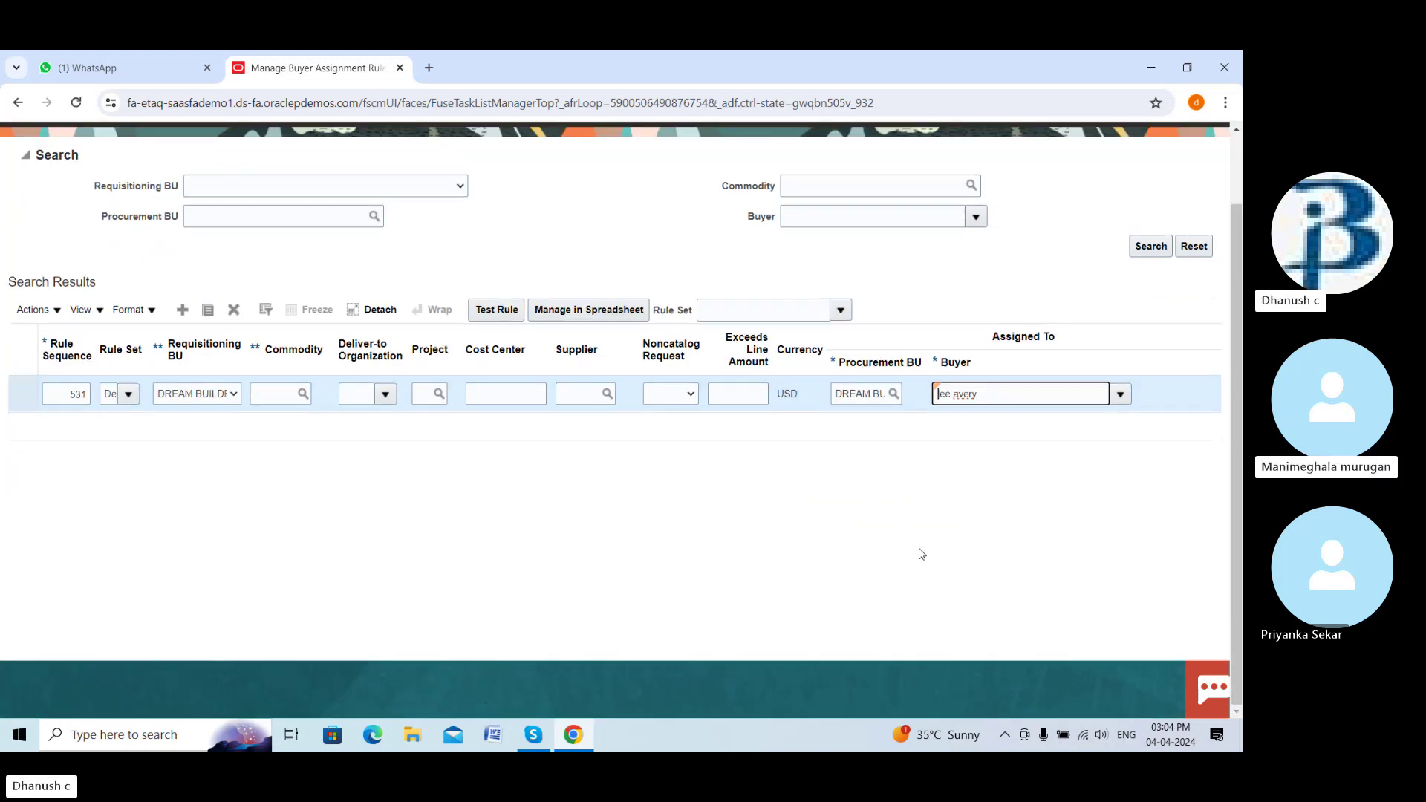
scroll(922, 555, "up", 1)
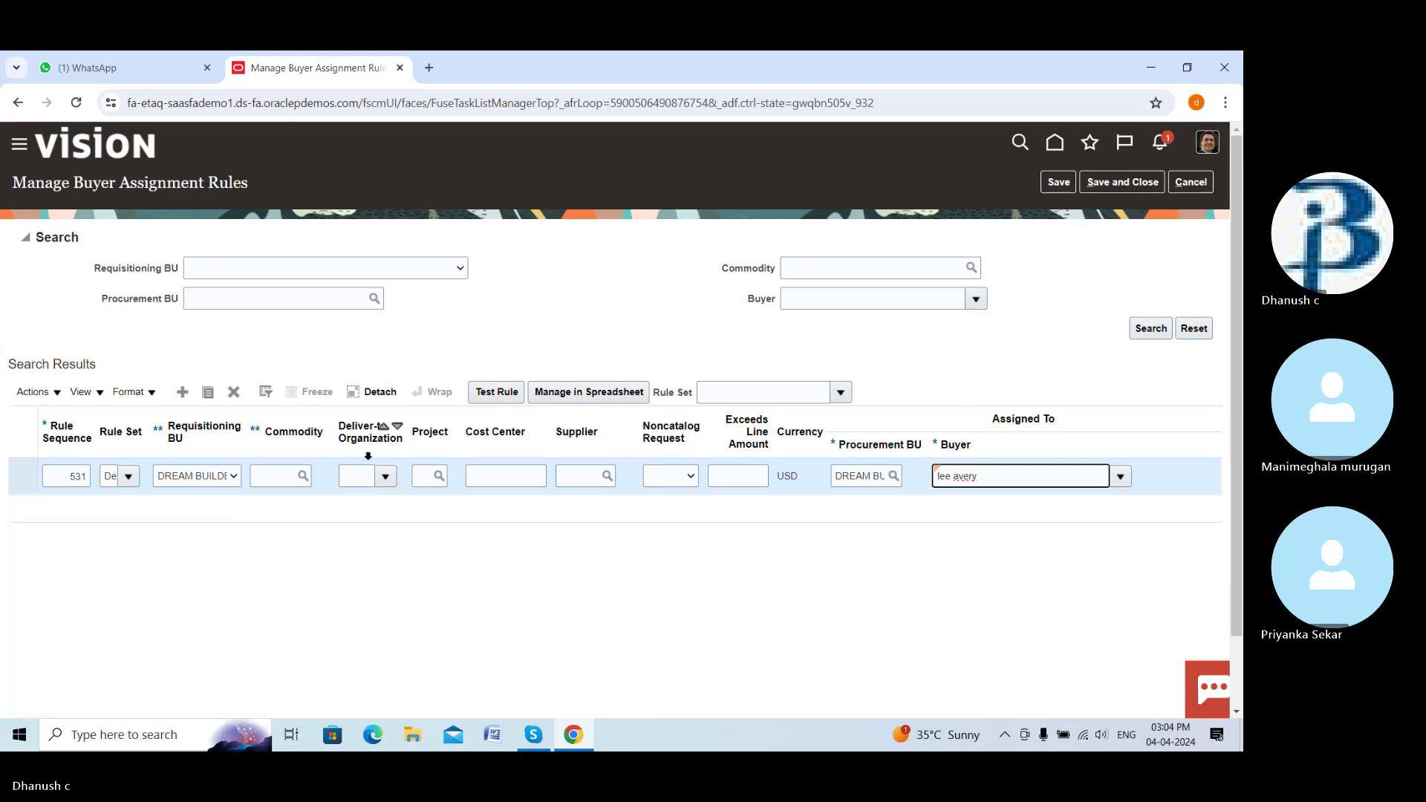
Pick a Deliver-to Organization for the rule, then save and close
left_click(382, 478)
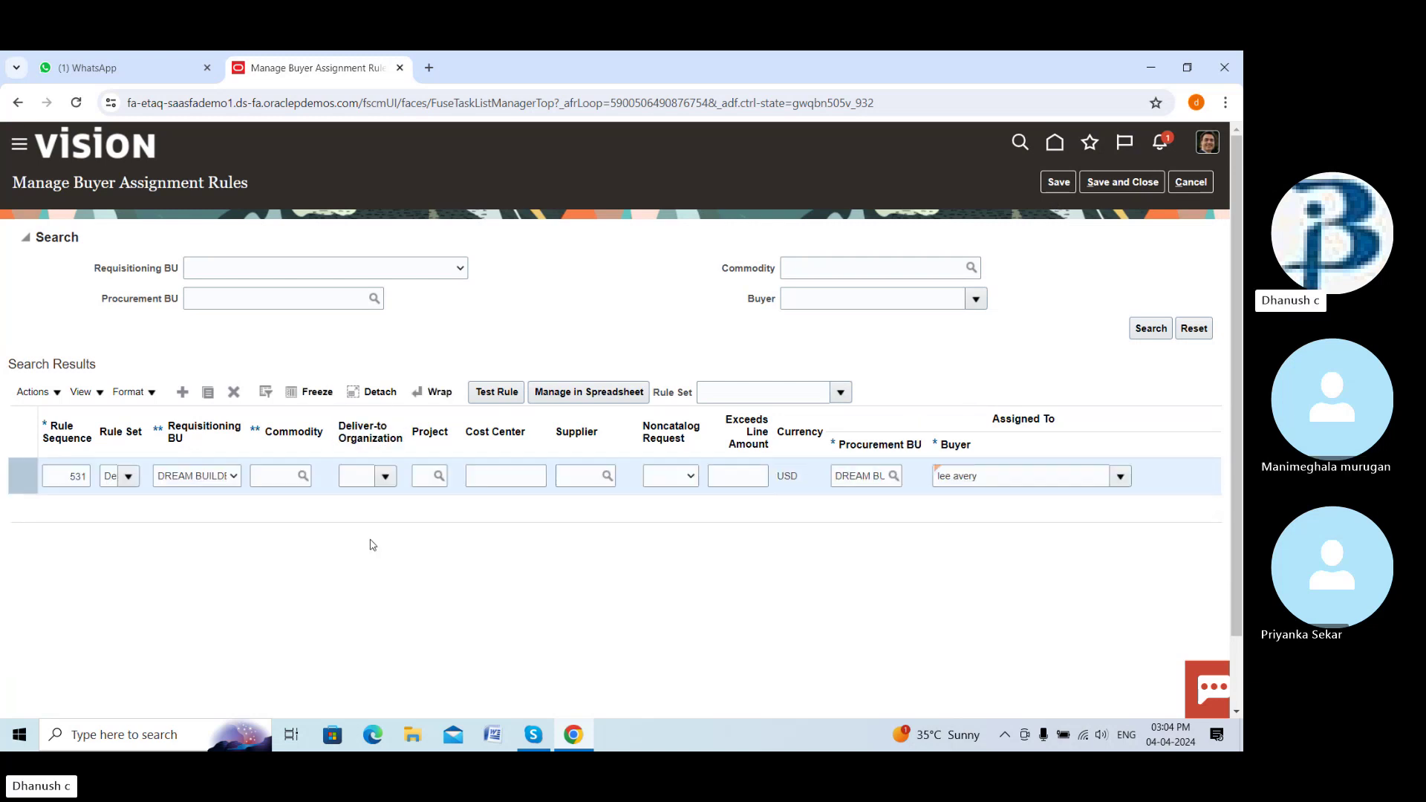
left_click(385, 476)
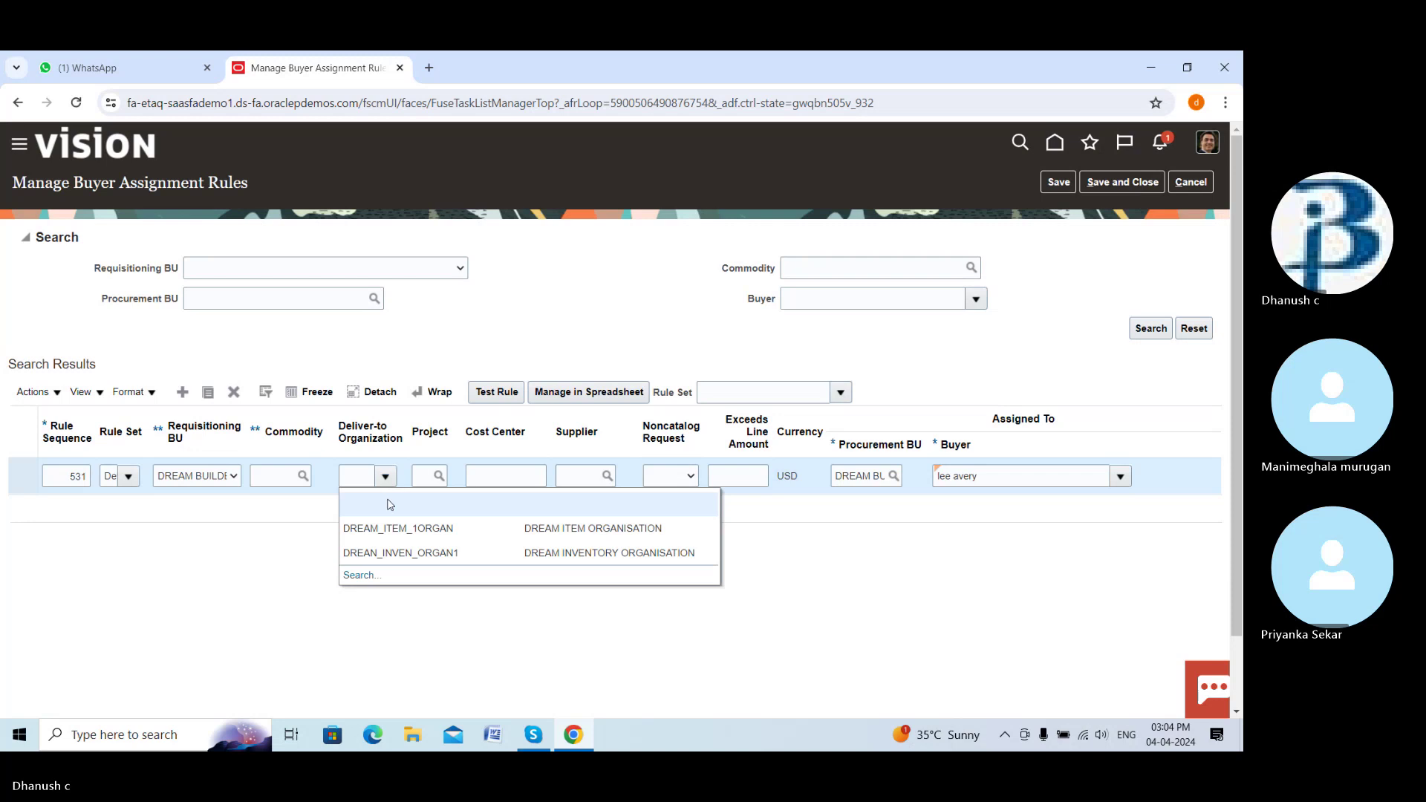
left_click(378, 581)
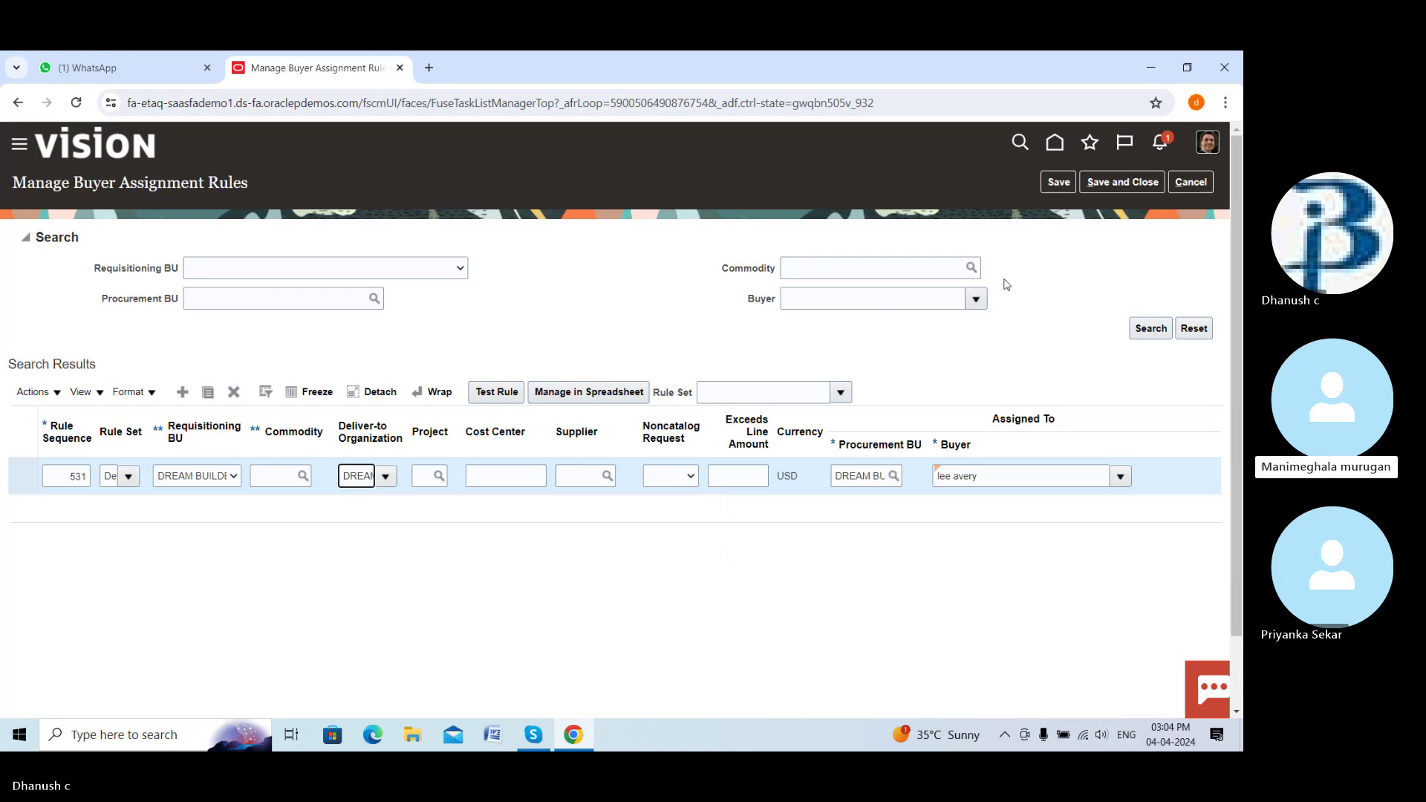
left_click(1131, 185)
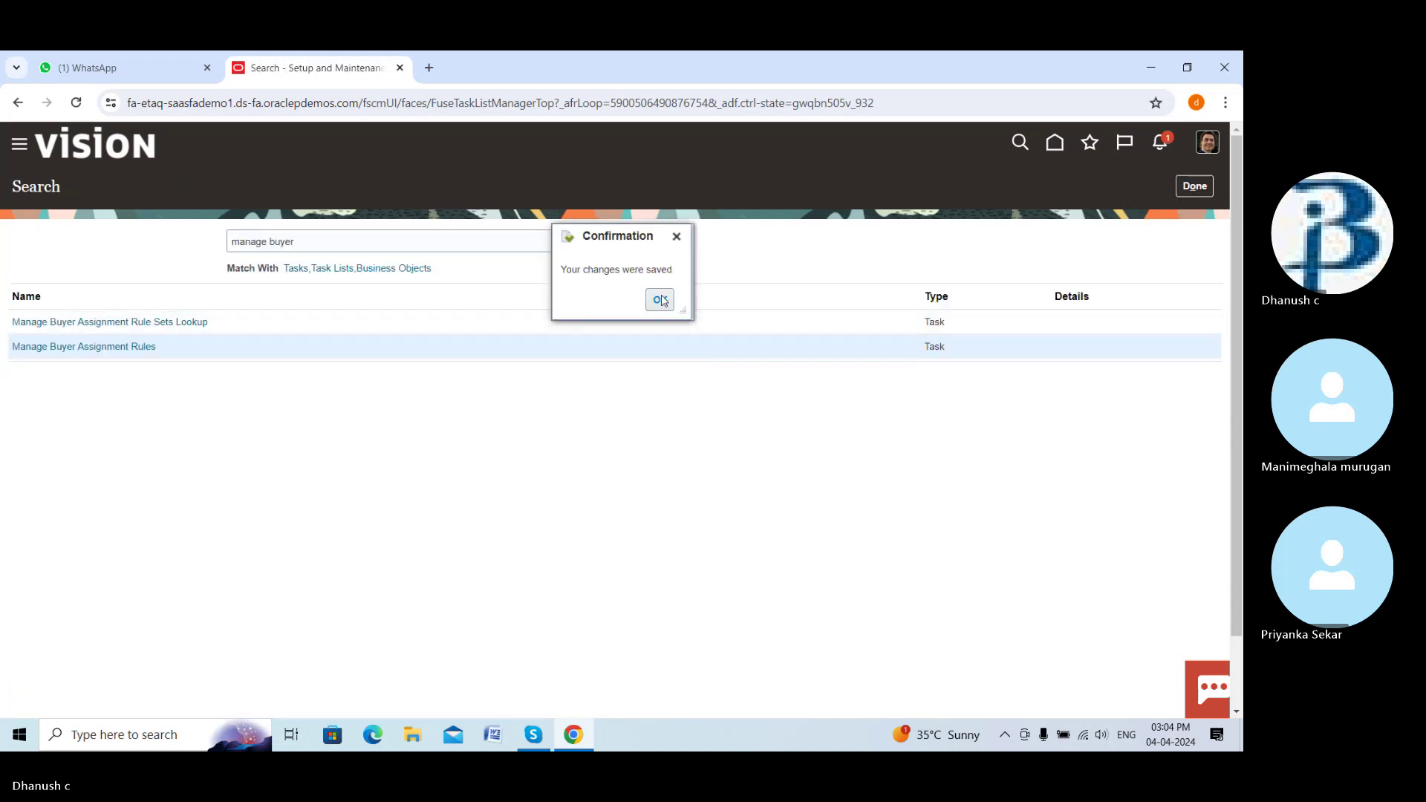
Acknowledge the save confirmation, leave the setup task search and return to the home page
left_click(660, 300)
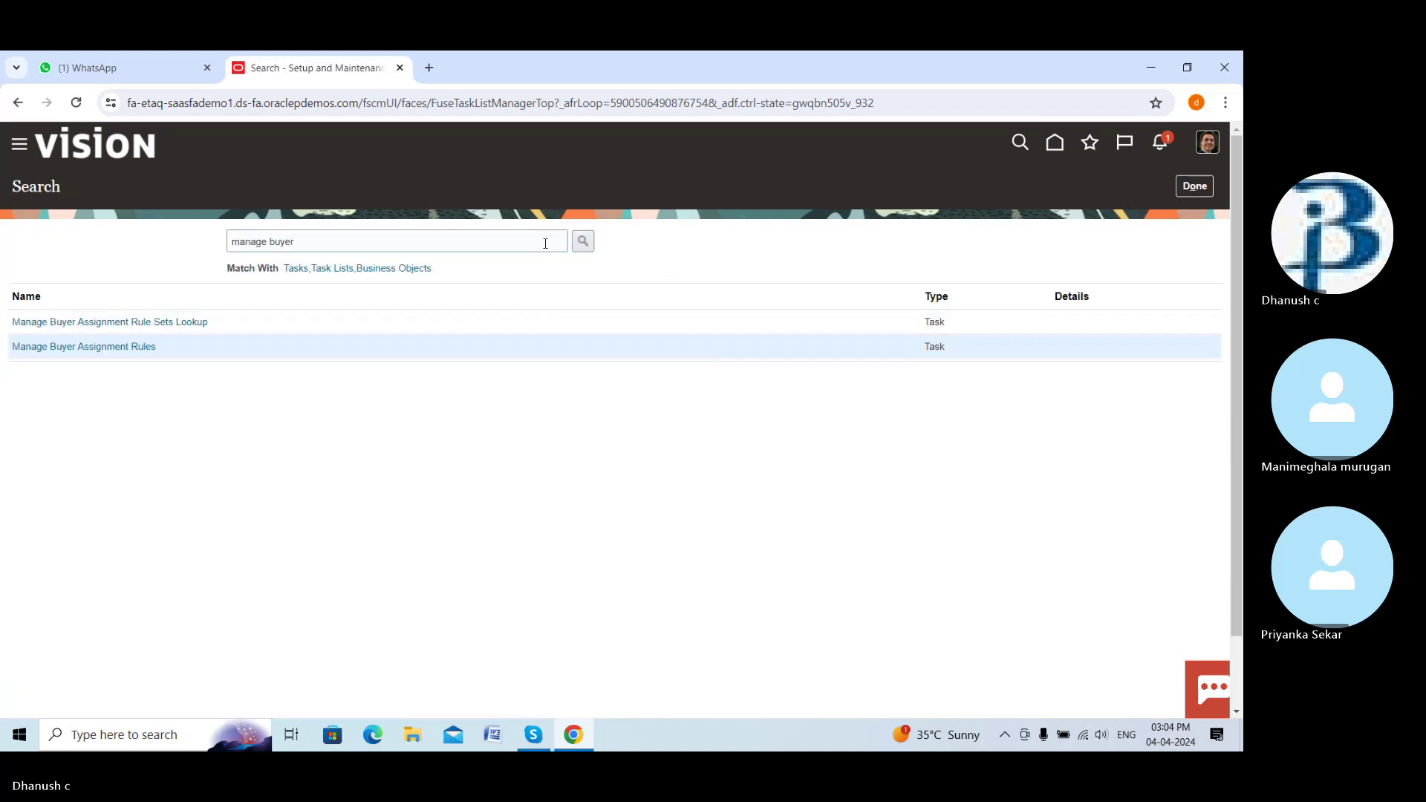
left_click(1182, 186)
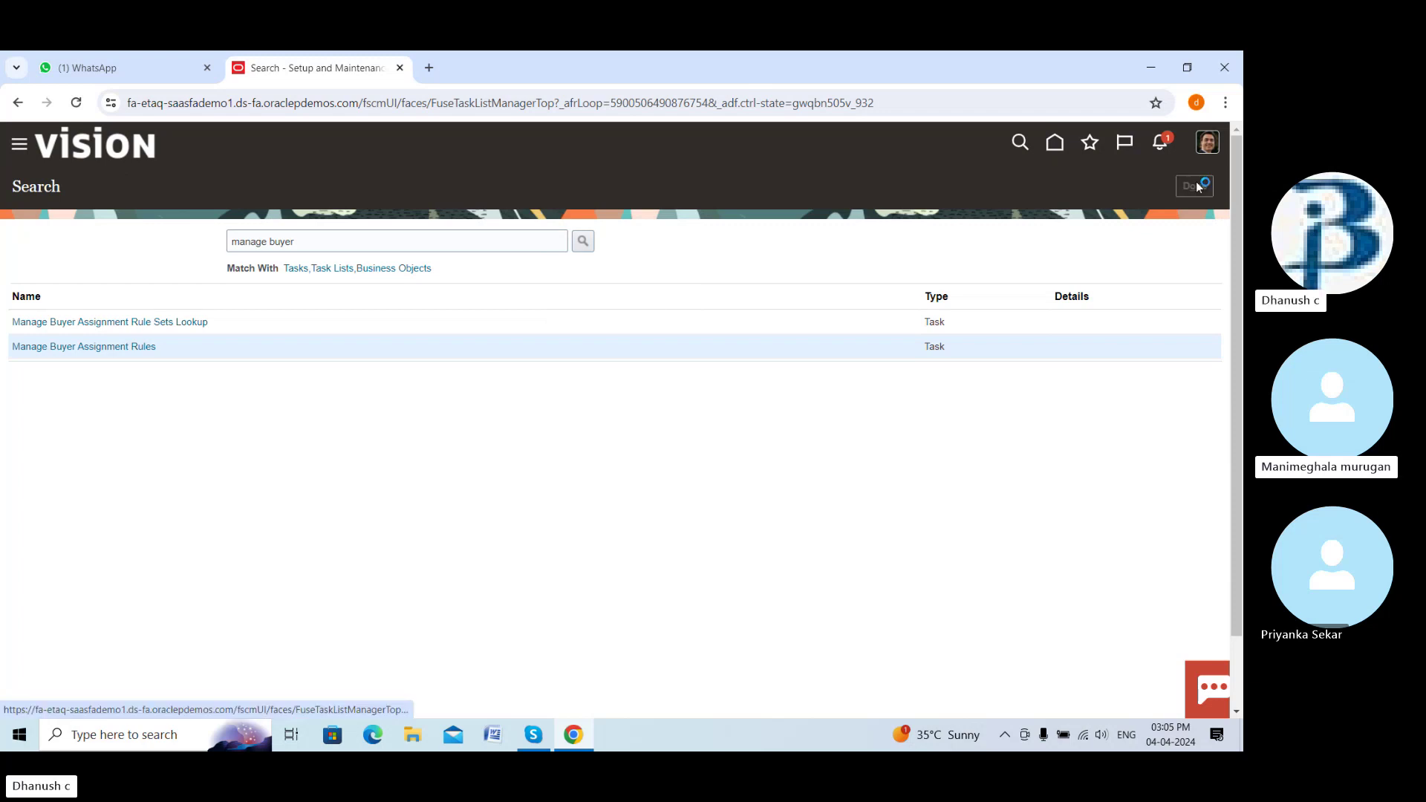
left_click(1054, 148)
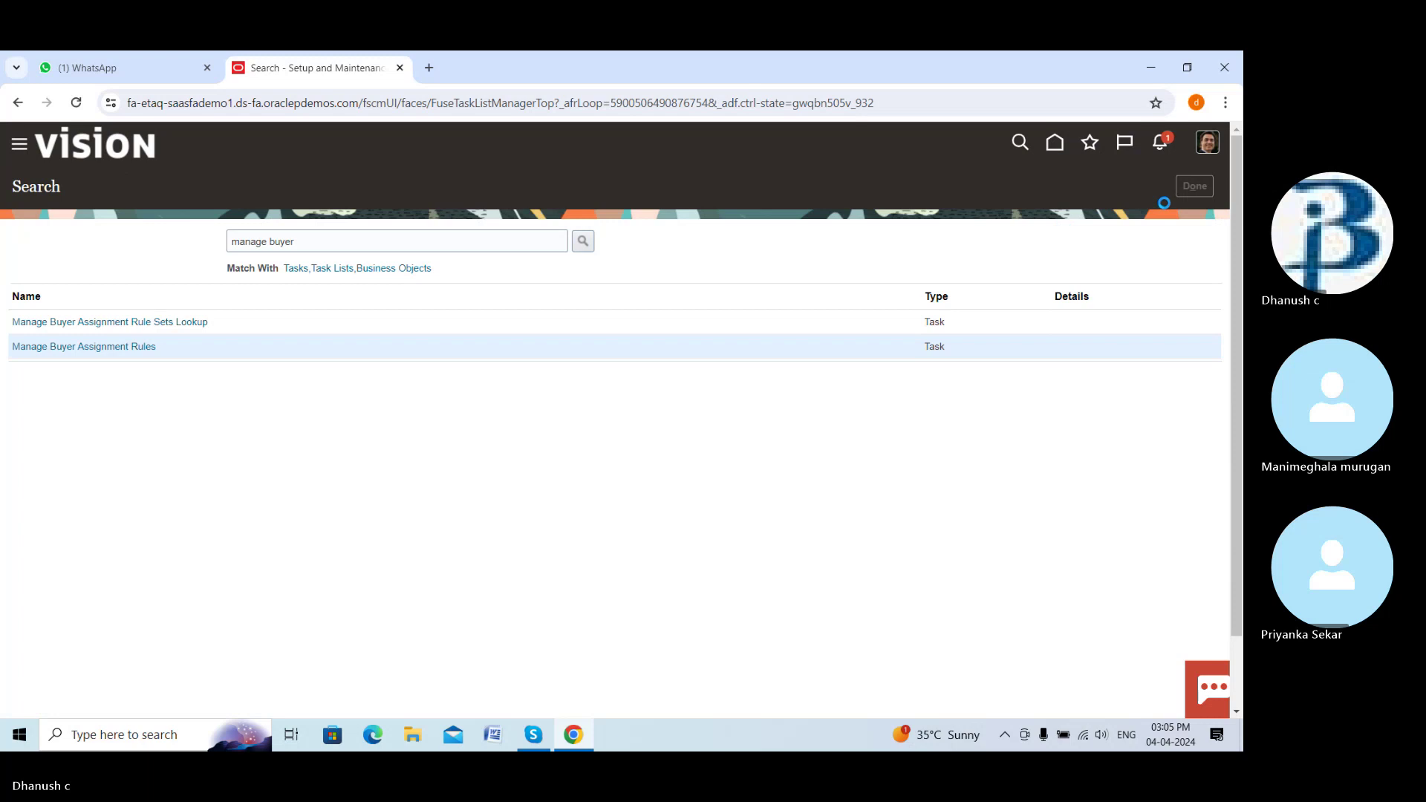
left_click(1056, 143)
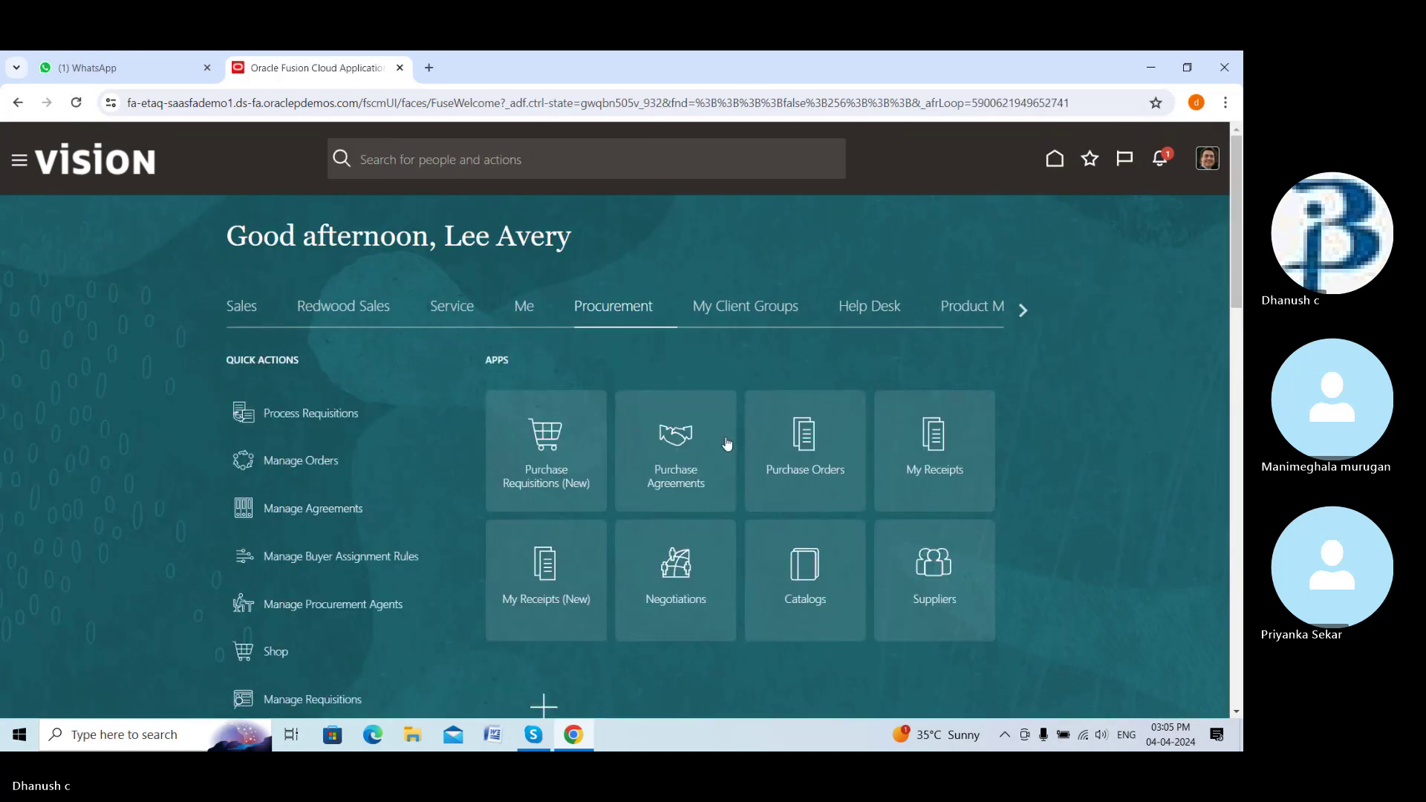
Open Purchase Orders and start a new order from the Tasks panel
left_click(788, 449)
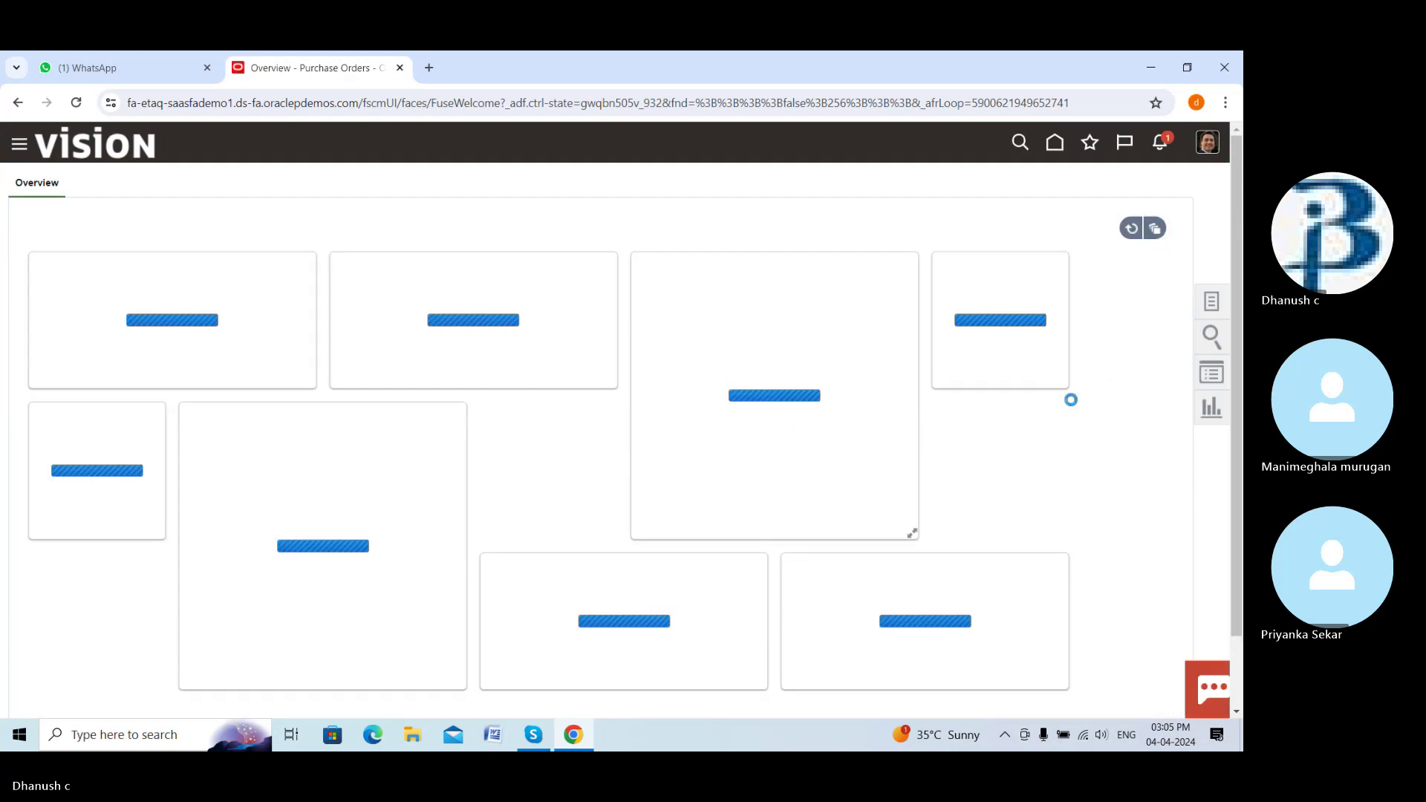
left_click(1205, 305)
left_click(1067, 291)
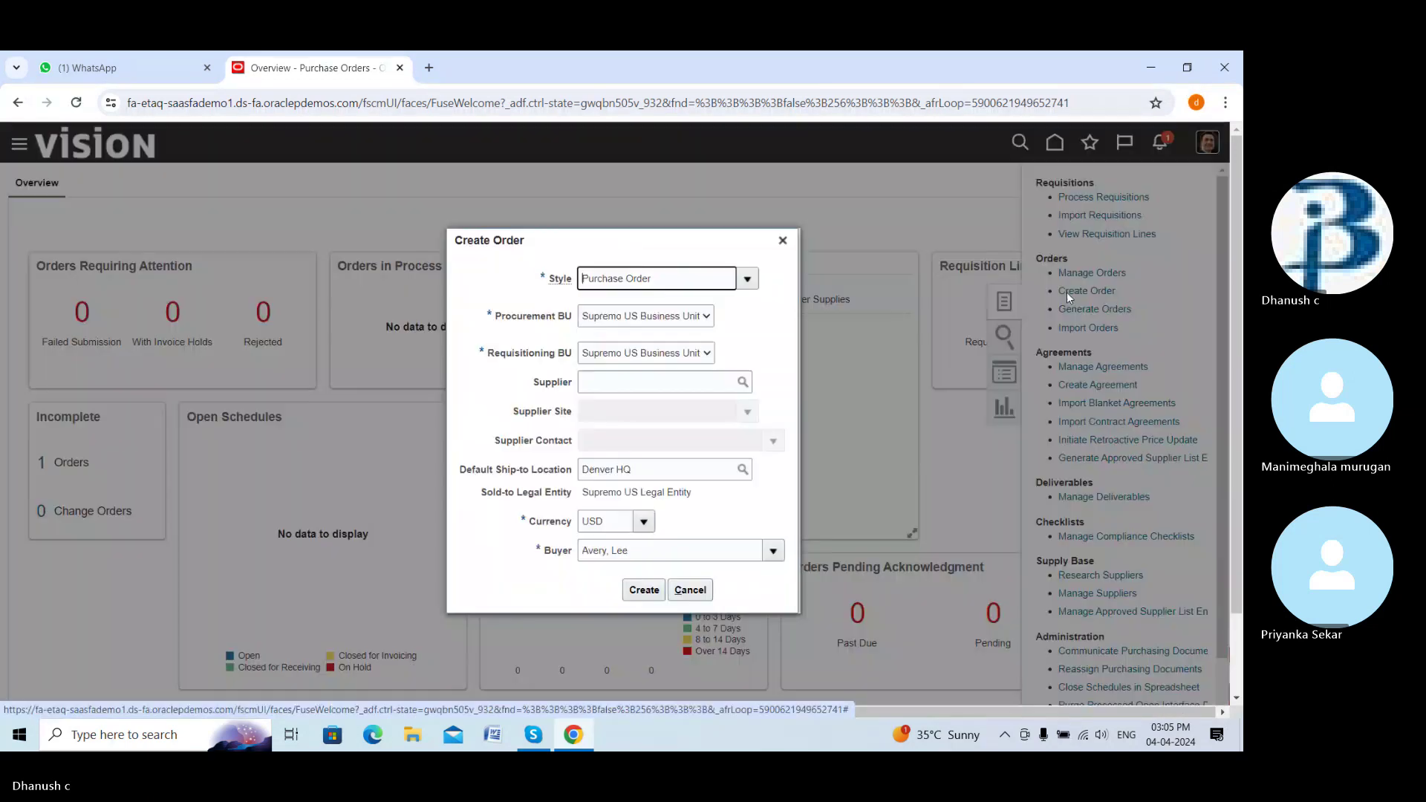
Inspect the Procurement BU and Requisitioning BU lists unchanged, then close Create Order without creating it
left_click(706, 317)
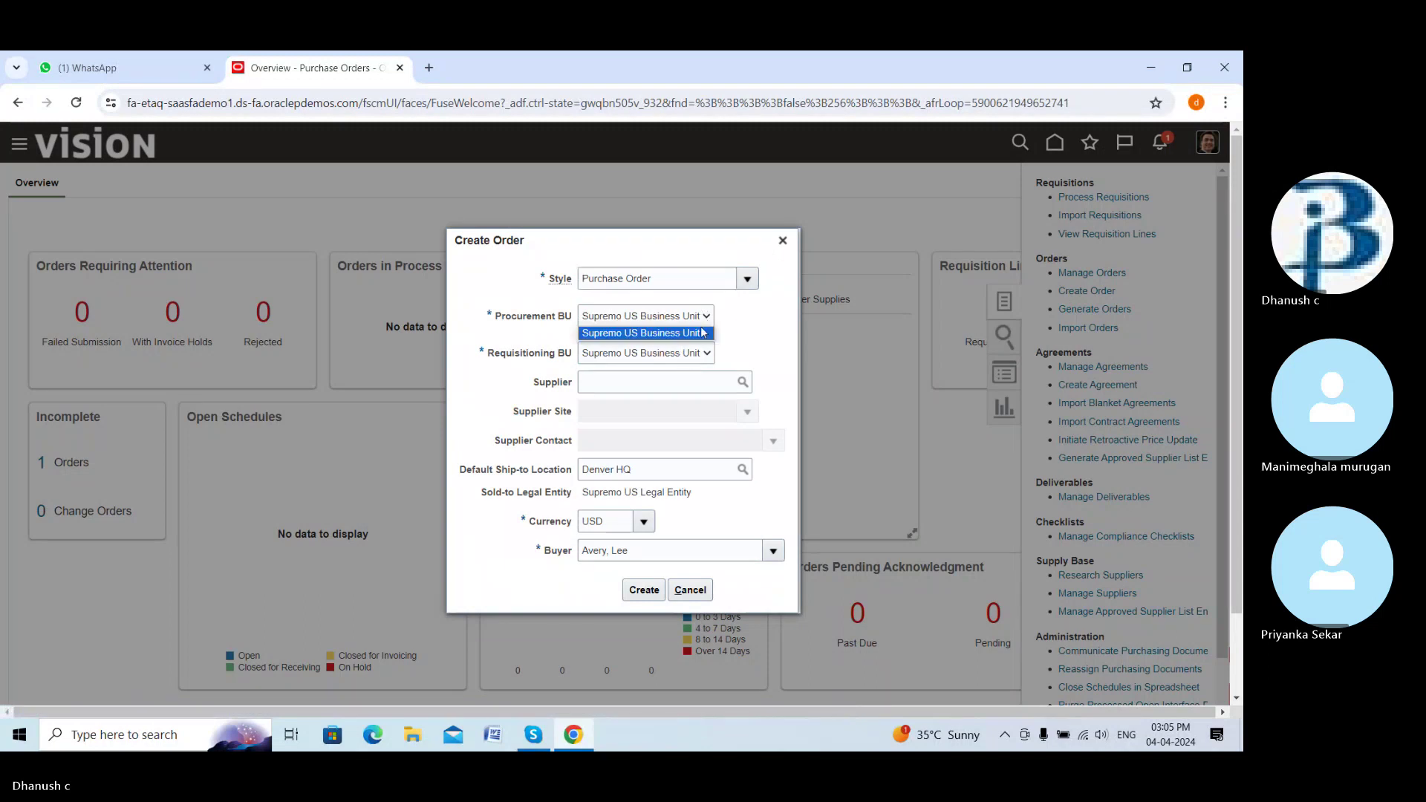
left_click(708, 353)
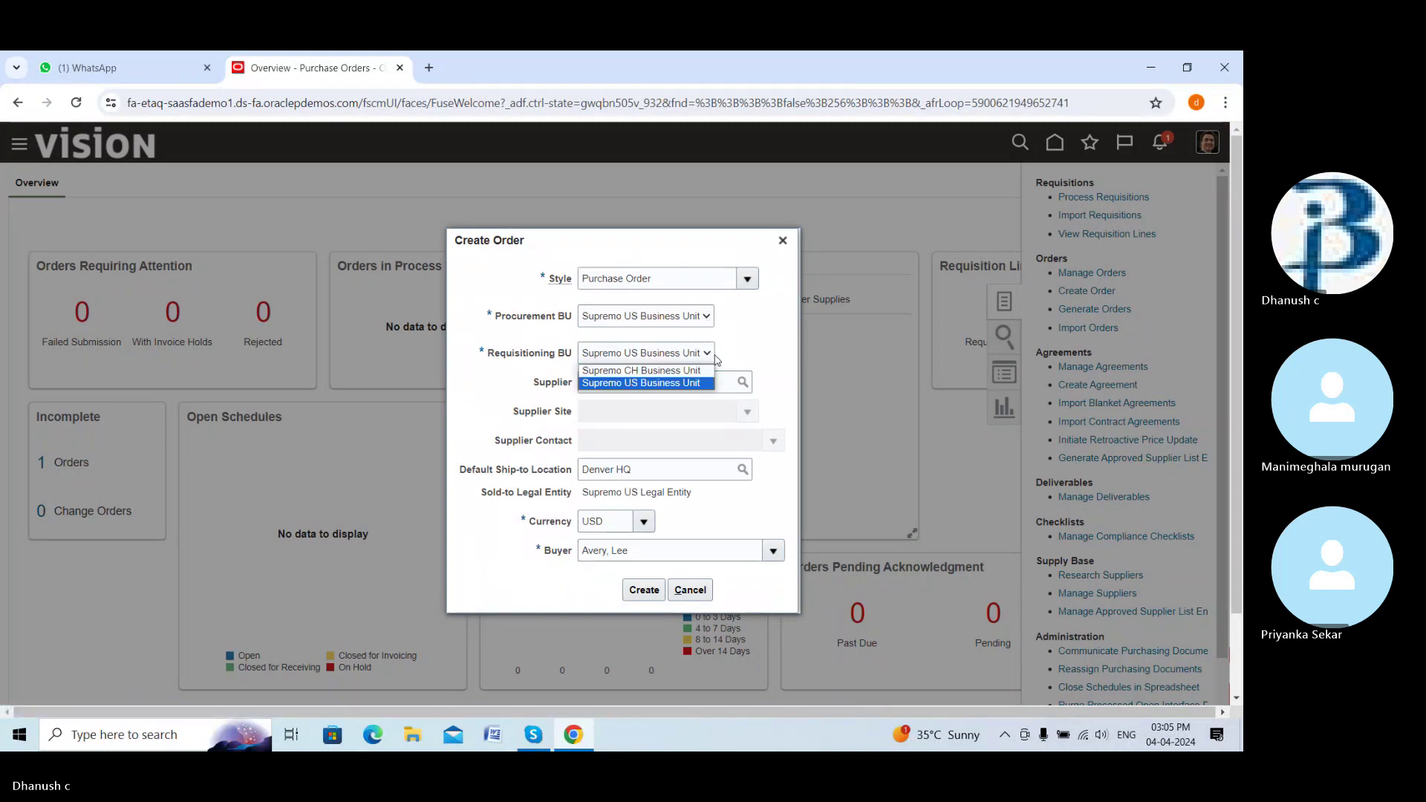
left_click(772, 335)
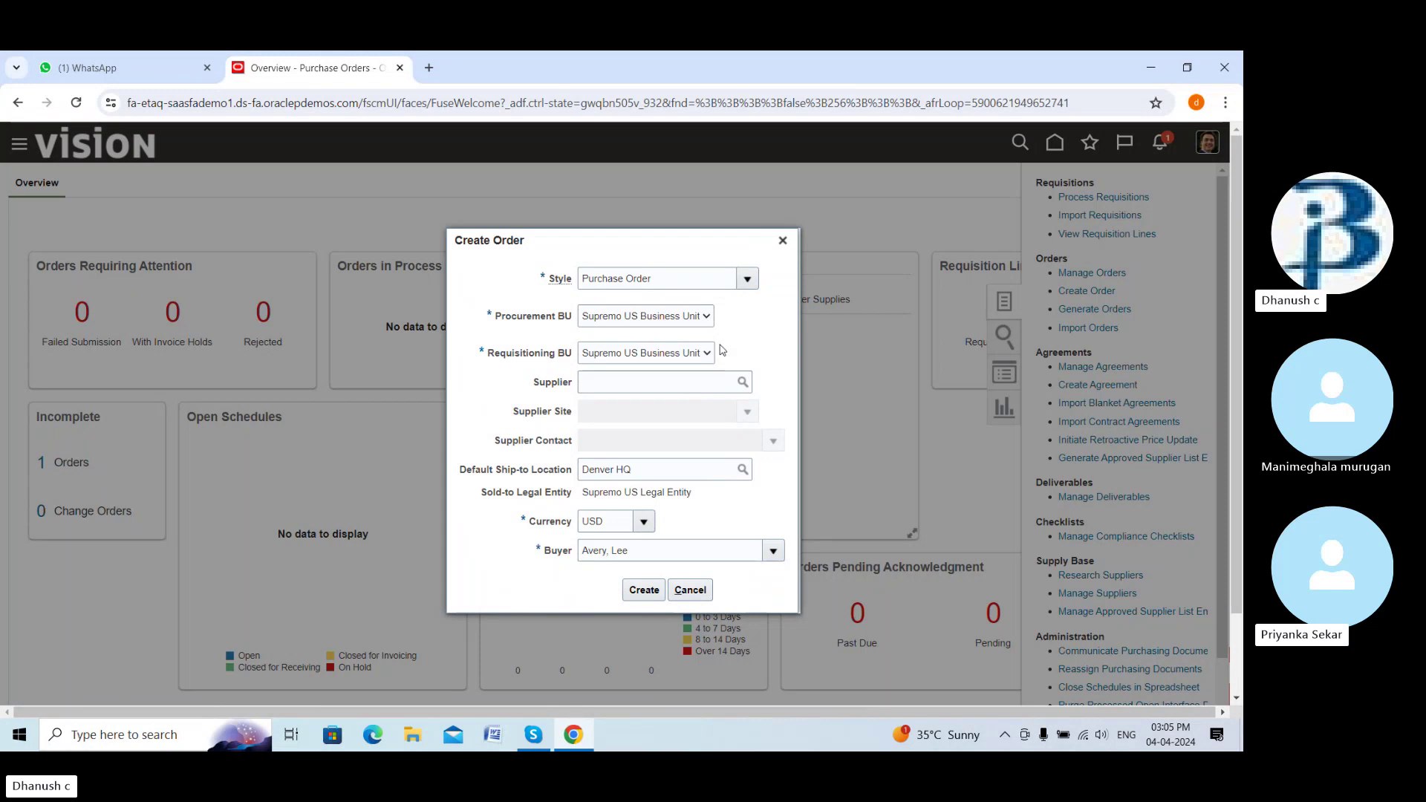
left_click(705, 317)
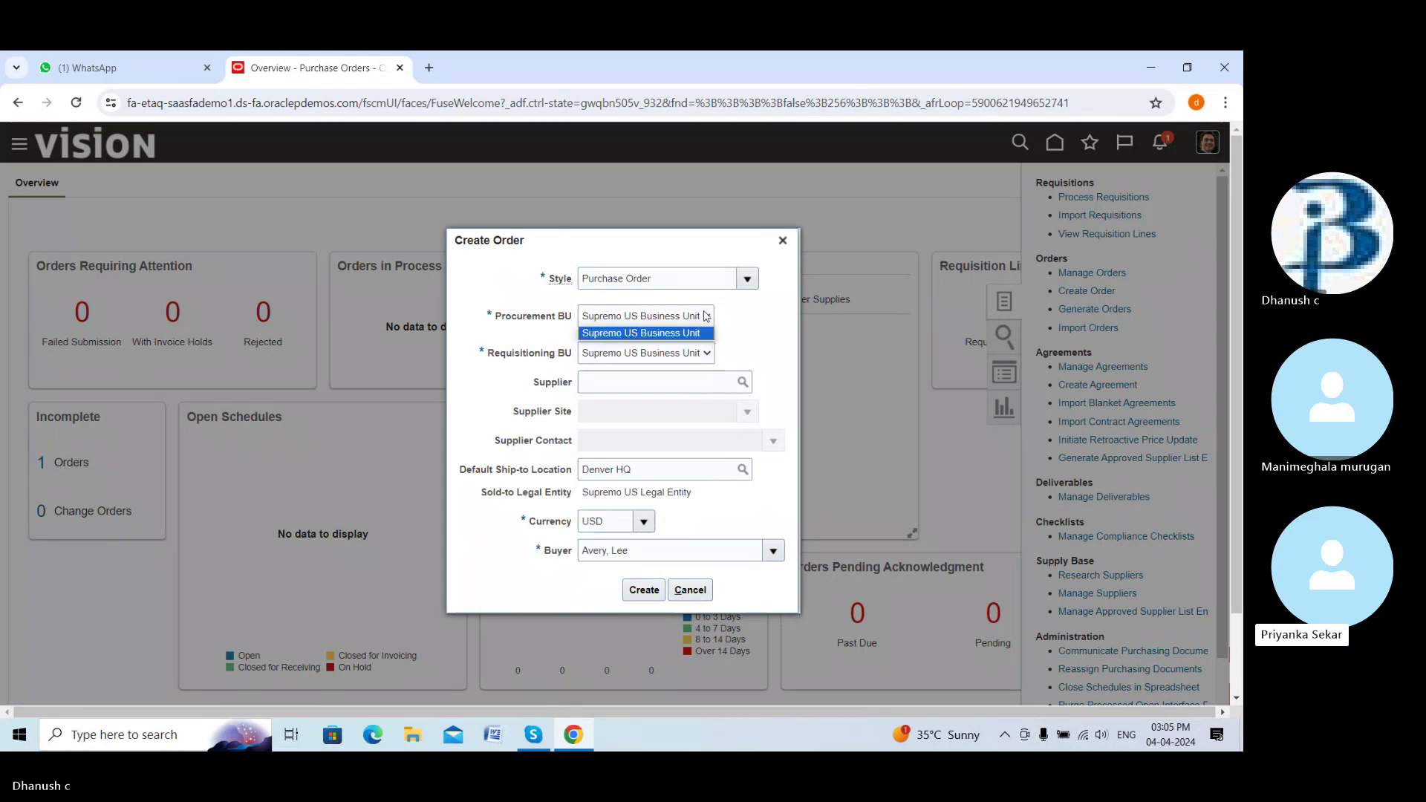
left_click(735, 335)
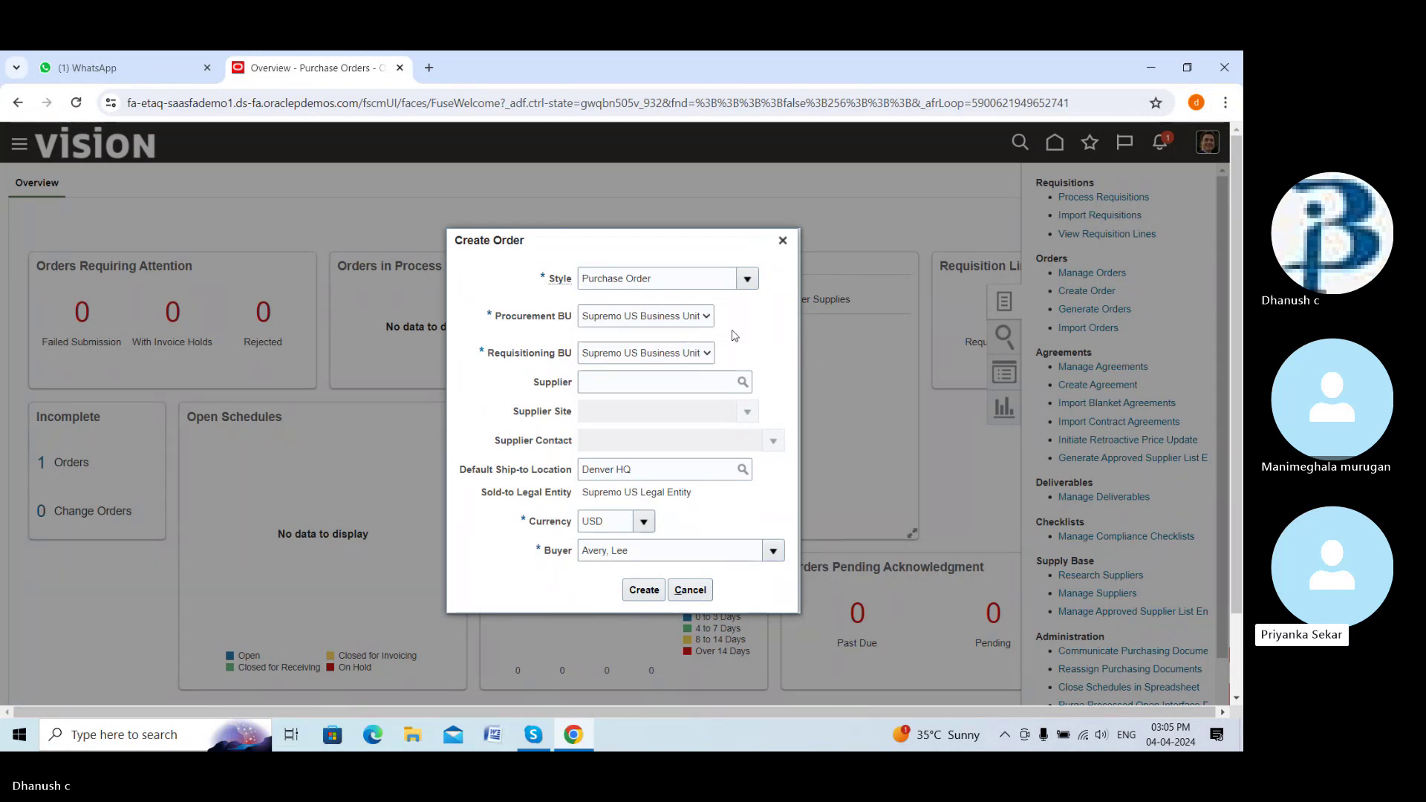
left_click(783, 241)
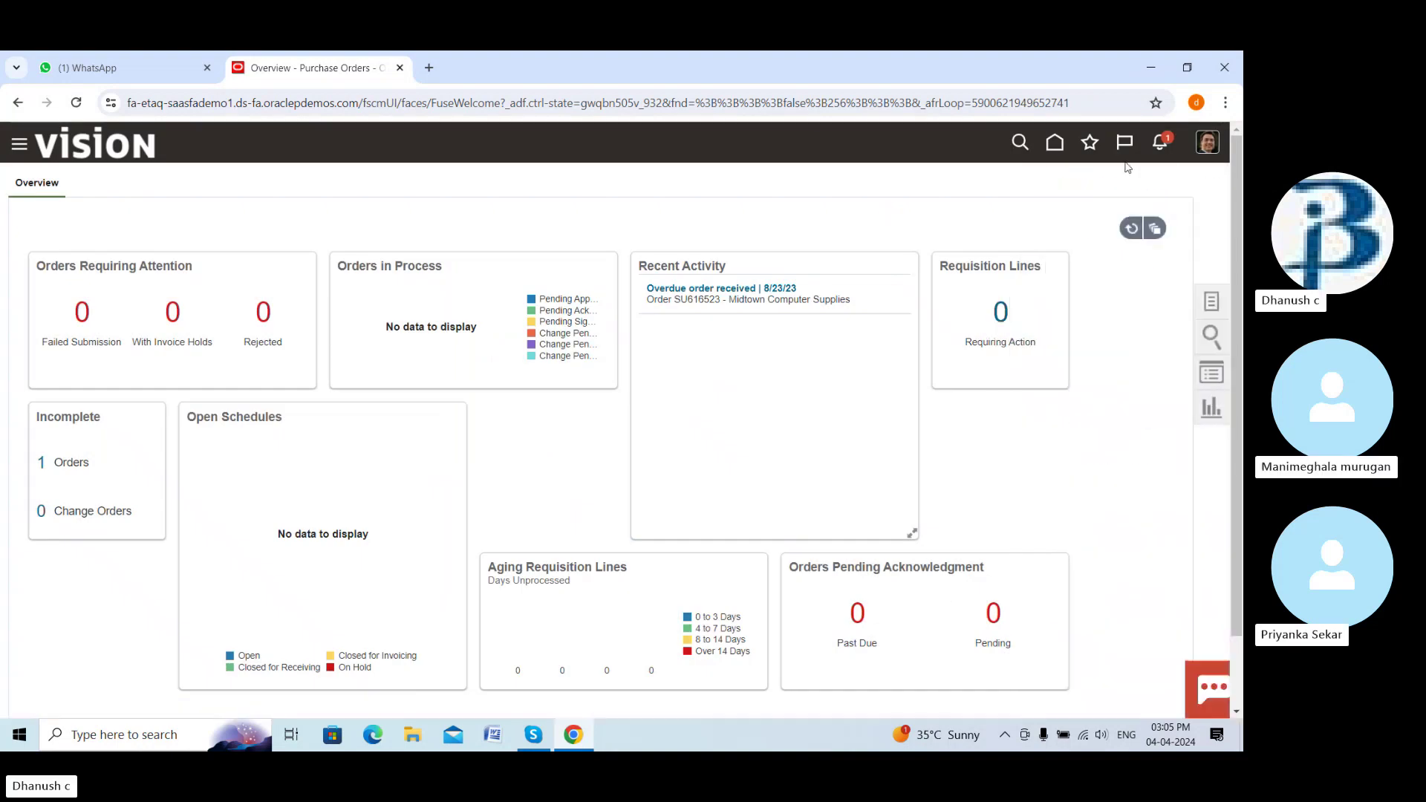
Sign out from the avatar menu and confirm the single sign-off
left_click(1208, 141)
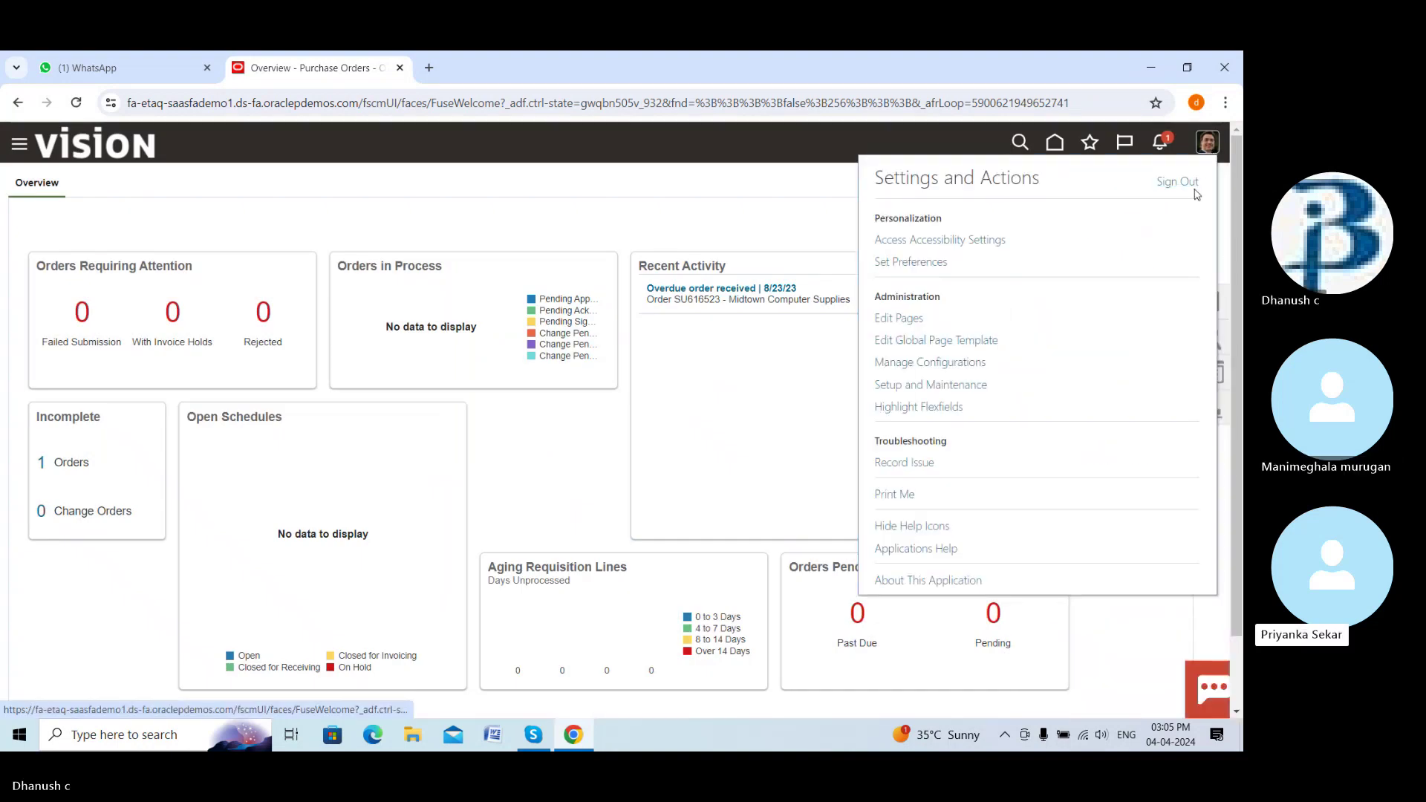
left_click(1188, 184)
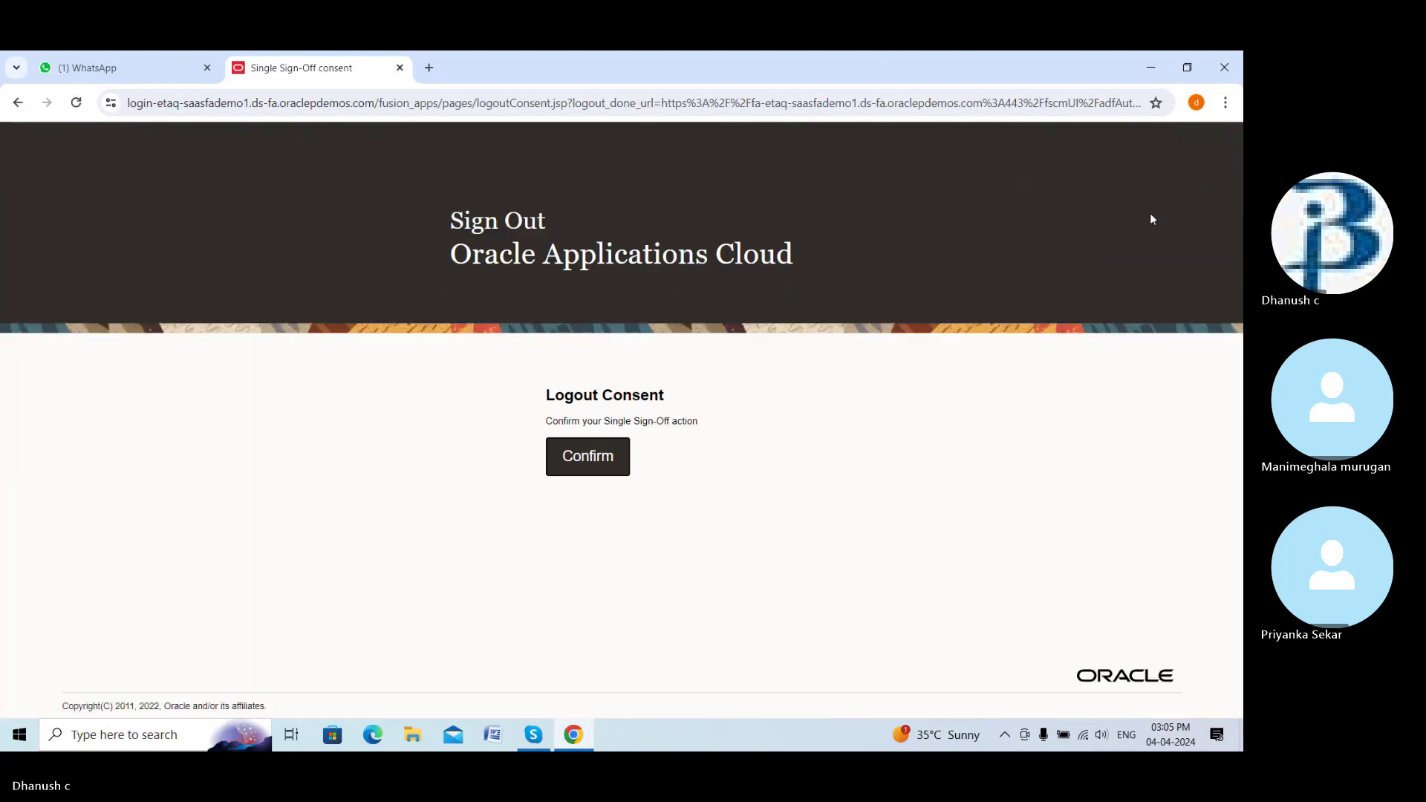
left_click(586, 456)
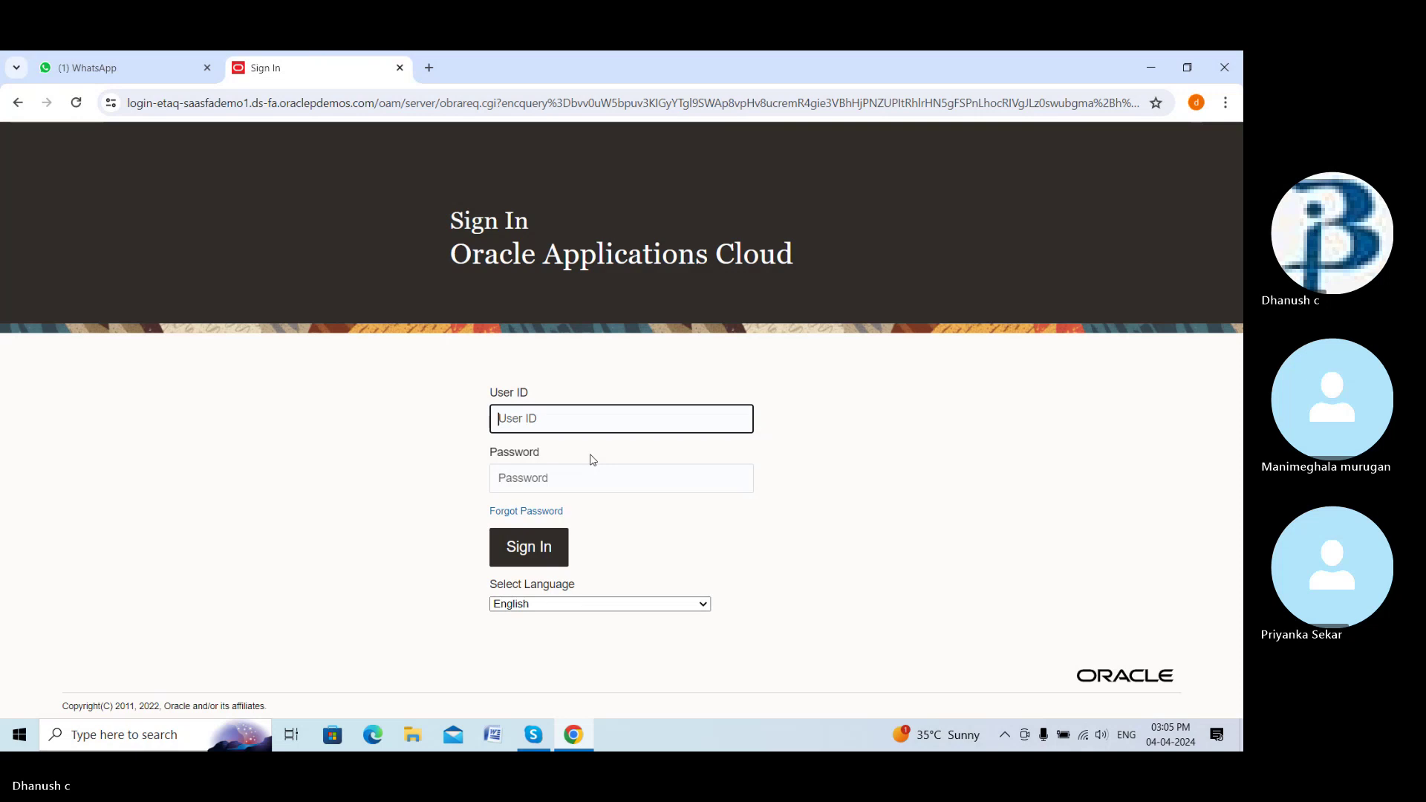
Copy the user ID from the WhatsApp chat and paste it into the User ID field
left_click(141, 68)
left_click(490, 354)
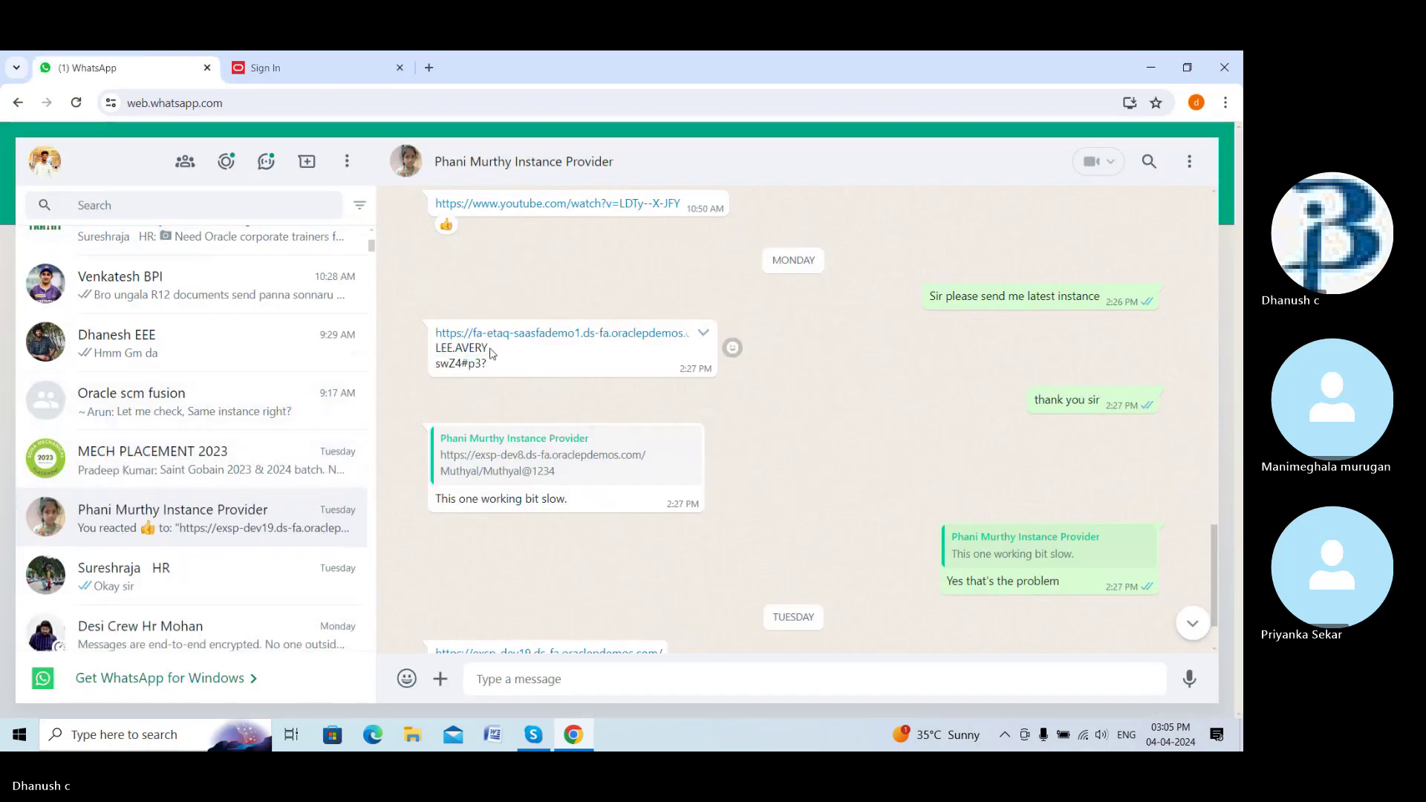
left_click_drag(488, 349, 432, 359)
key("ctrl+c")
left_click(280, 67)
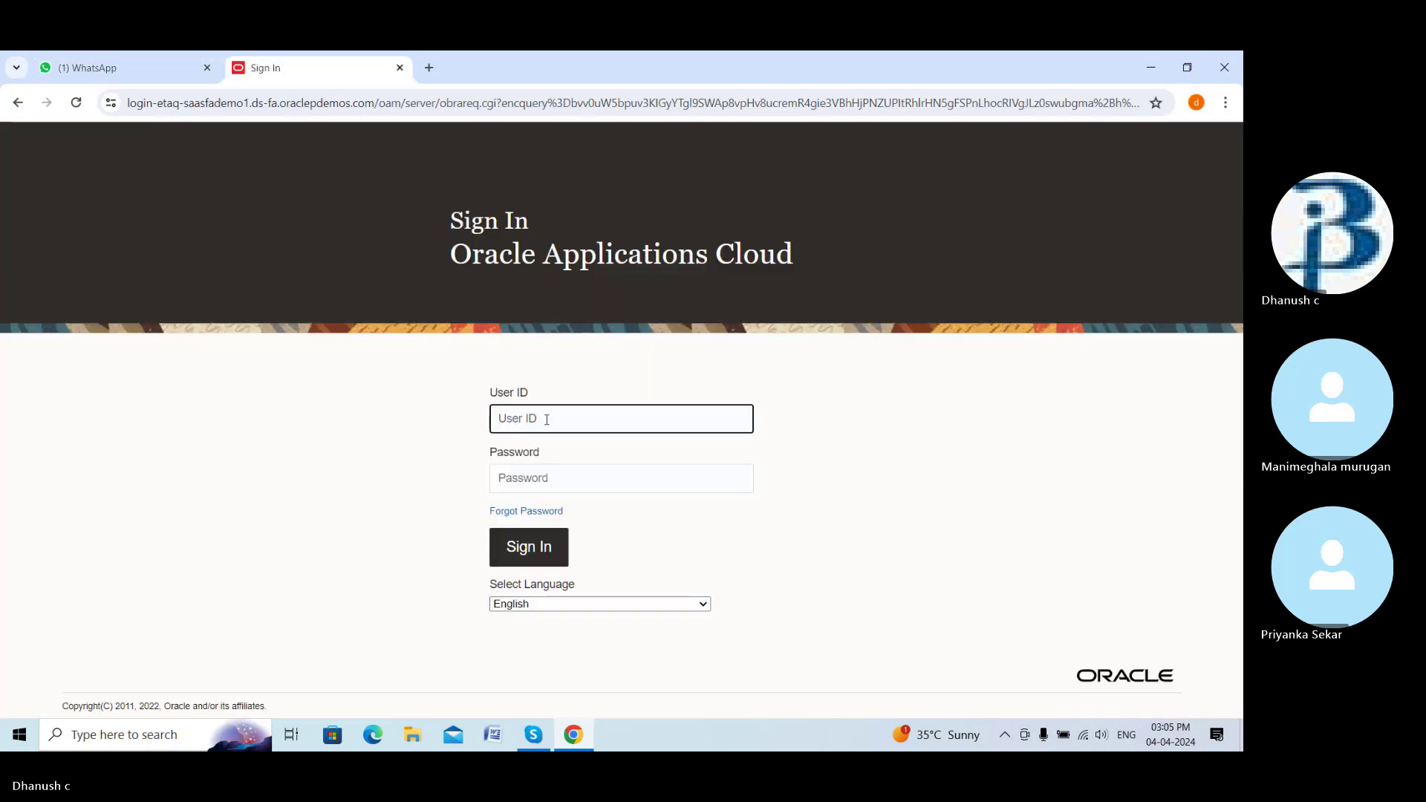
key("ctrl+v")
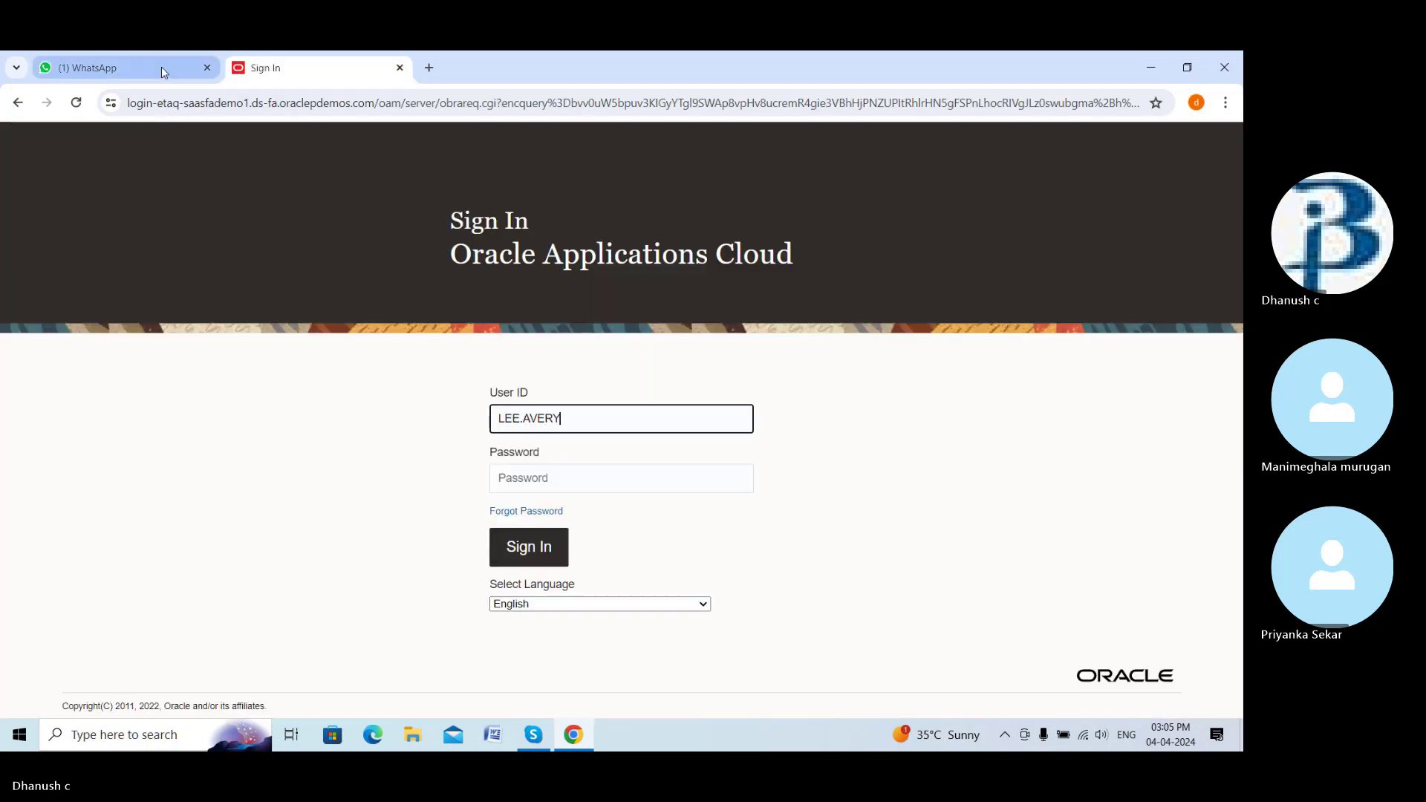
Copy the account password from the chat, paste it into Password, and sign in
left_click(164, 69)
left_click_drag(488, 364, 435, 364)
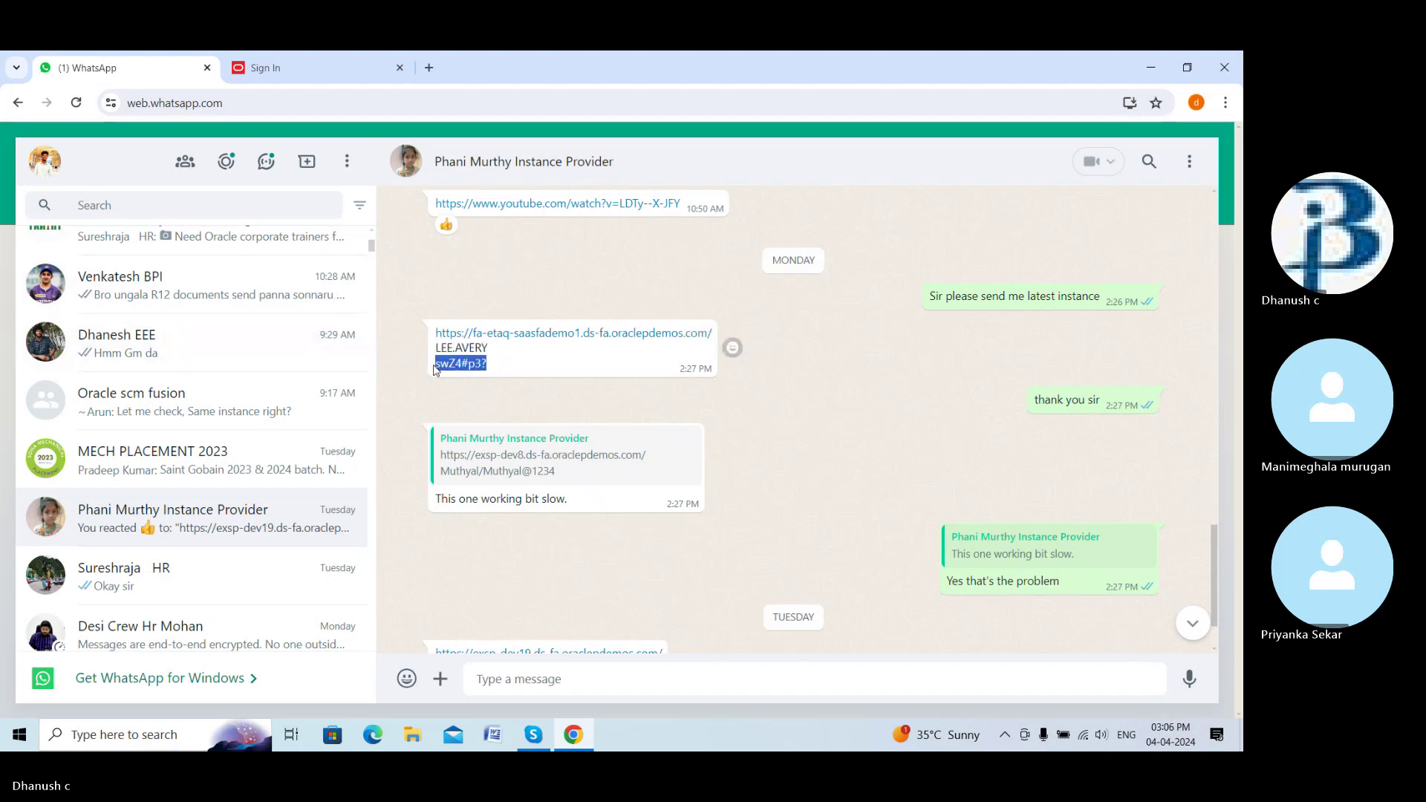
left_click(297, 68)
left_click(561, 481)
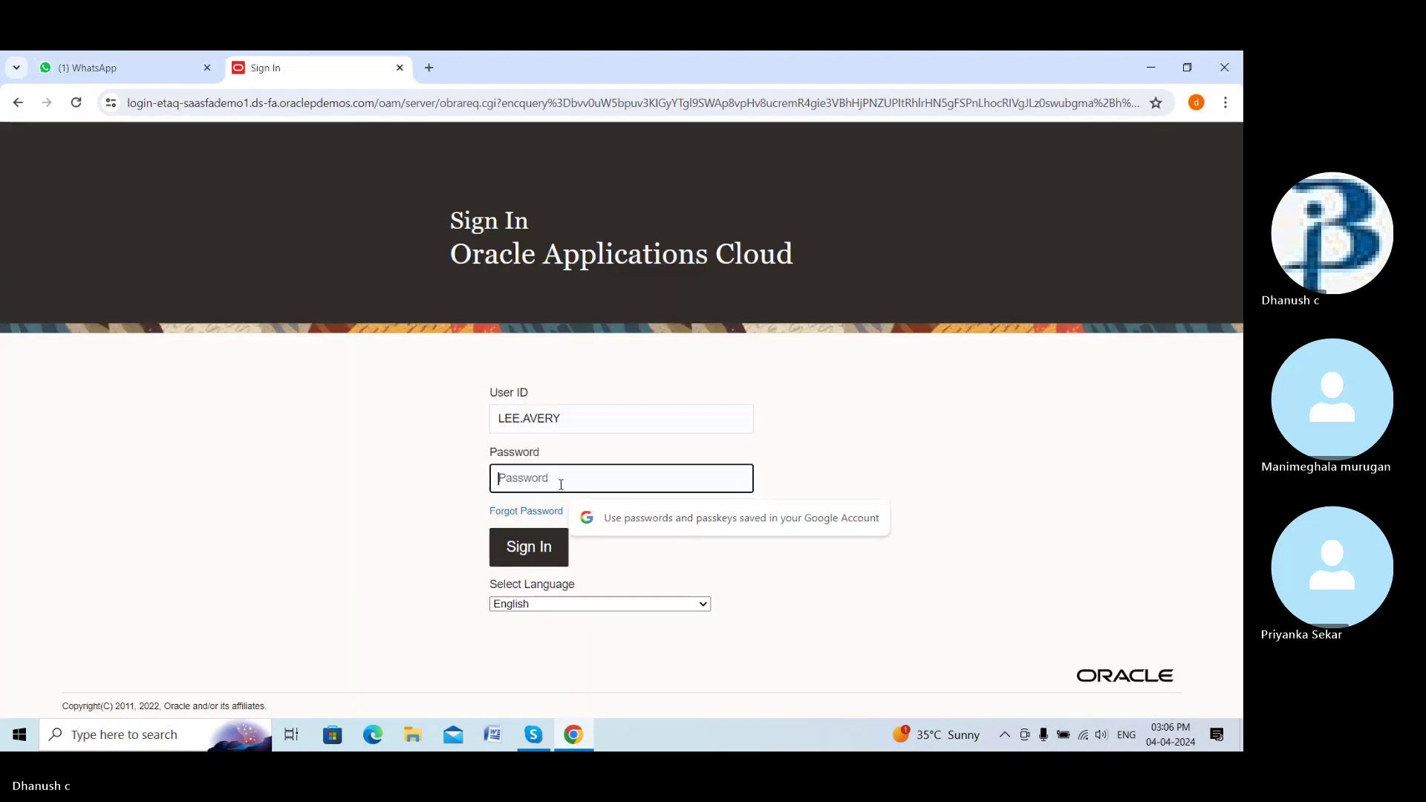
key("ctrl+v")
left_click(552, 533)
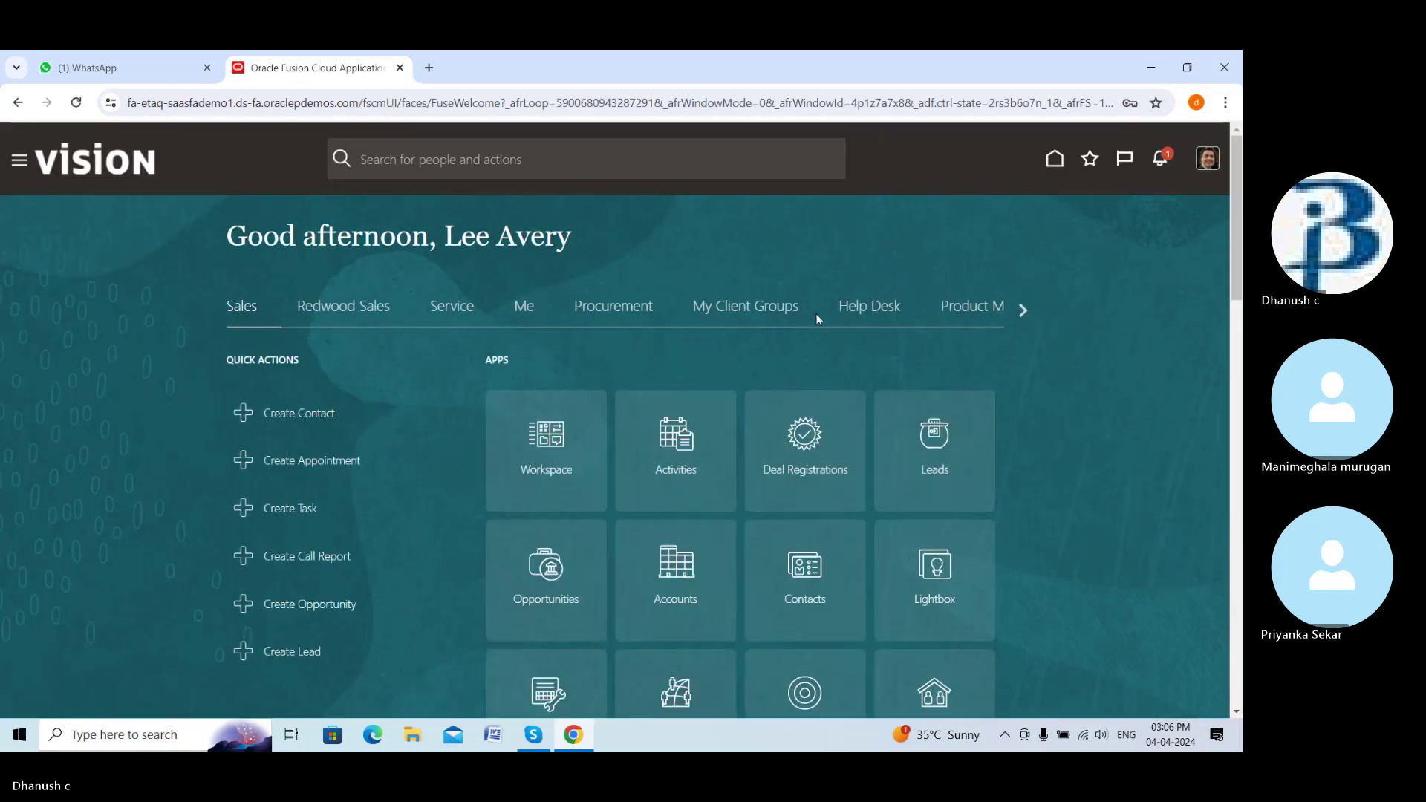
From the Procurement apps, open Purchase Orders and start a new order
left_click(633, 307)
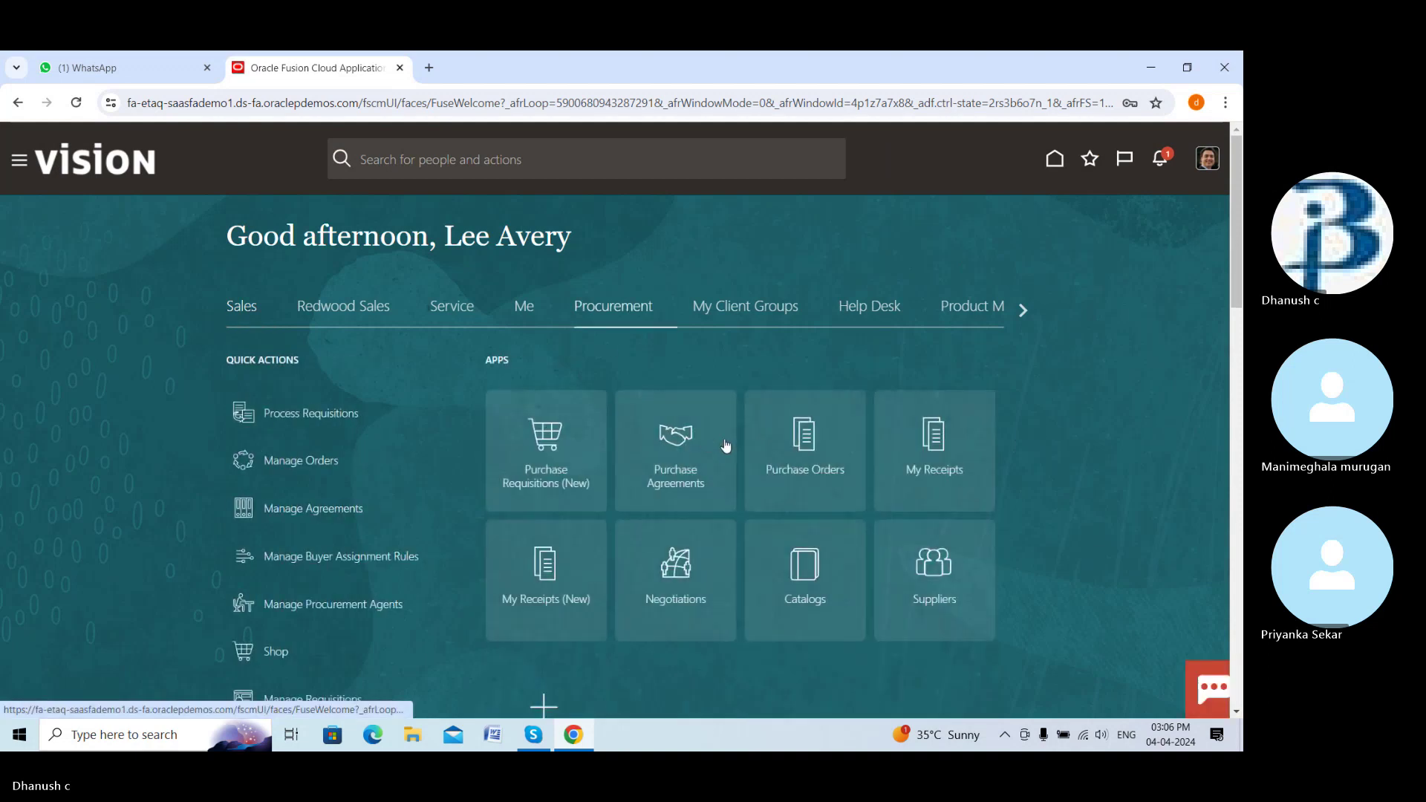
left_click(826, 397)
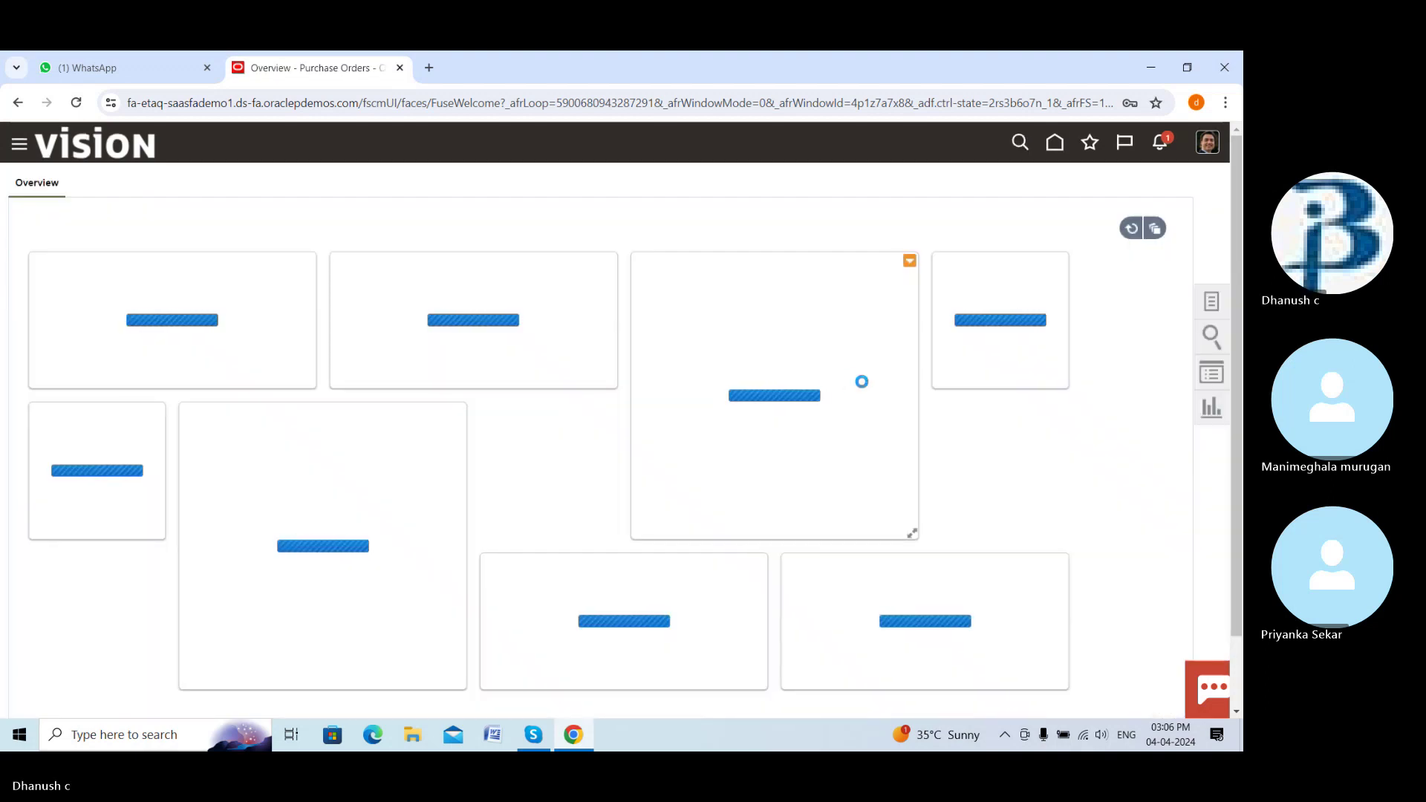
left_click(1209, 305)
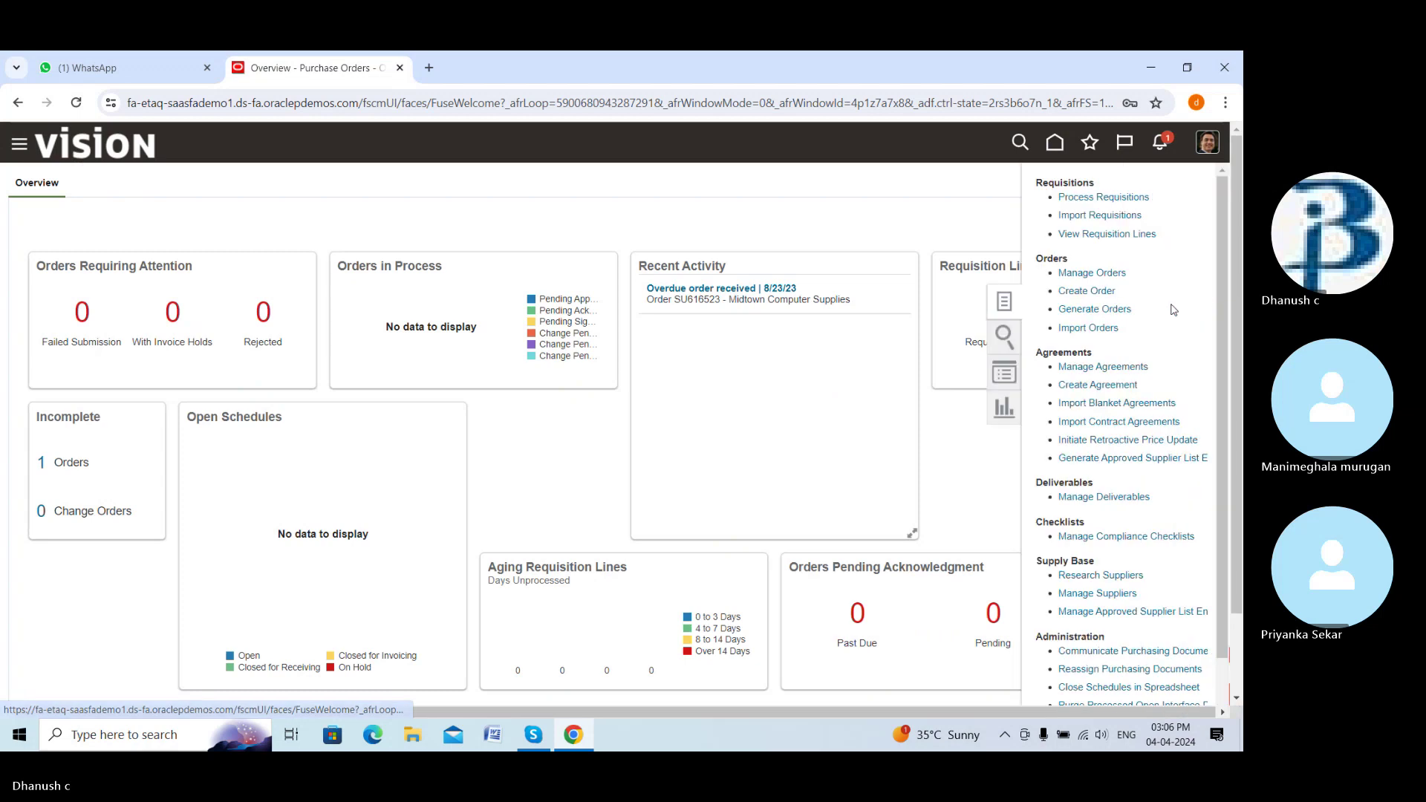
left_click(1098, 291)
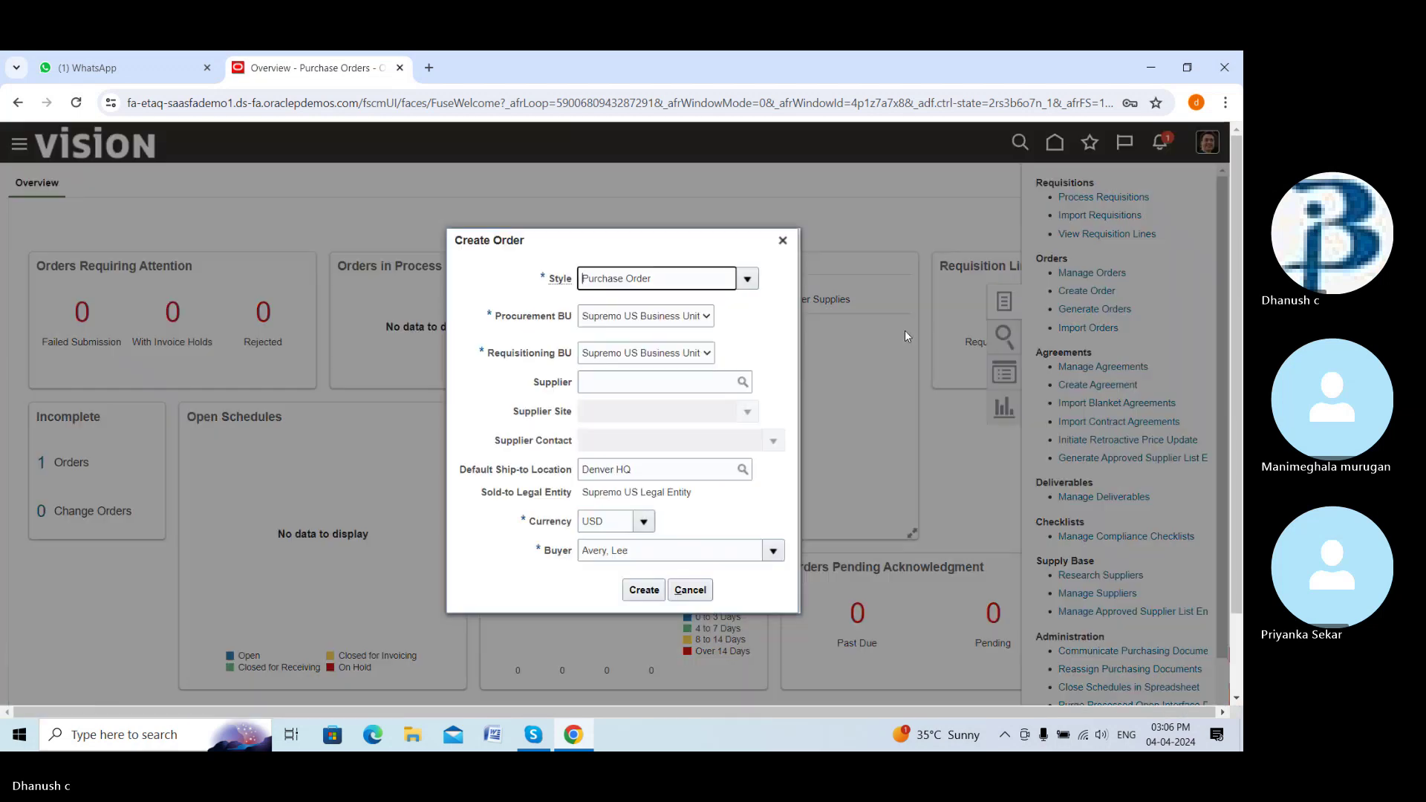
Check the Procurement BU and Requisitioning BU lists, keeping Supremo US Business Unit, then list available buyers
left_click(708, 322)
left_click(708, 321)
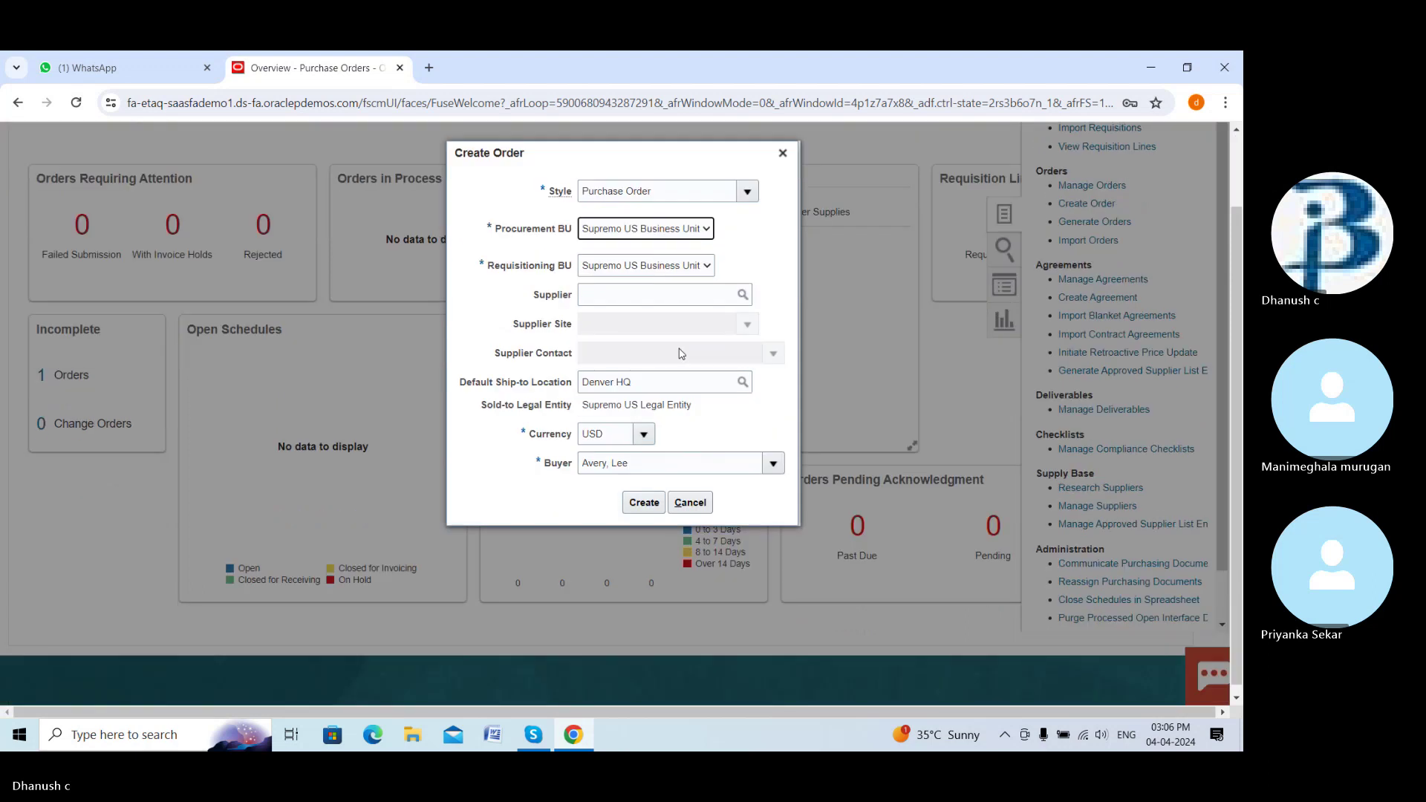
left_click(708, 318)
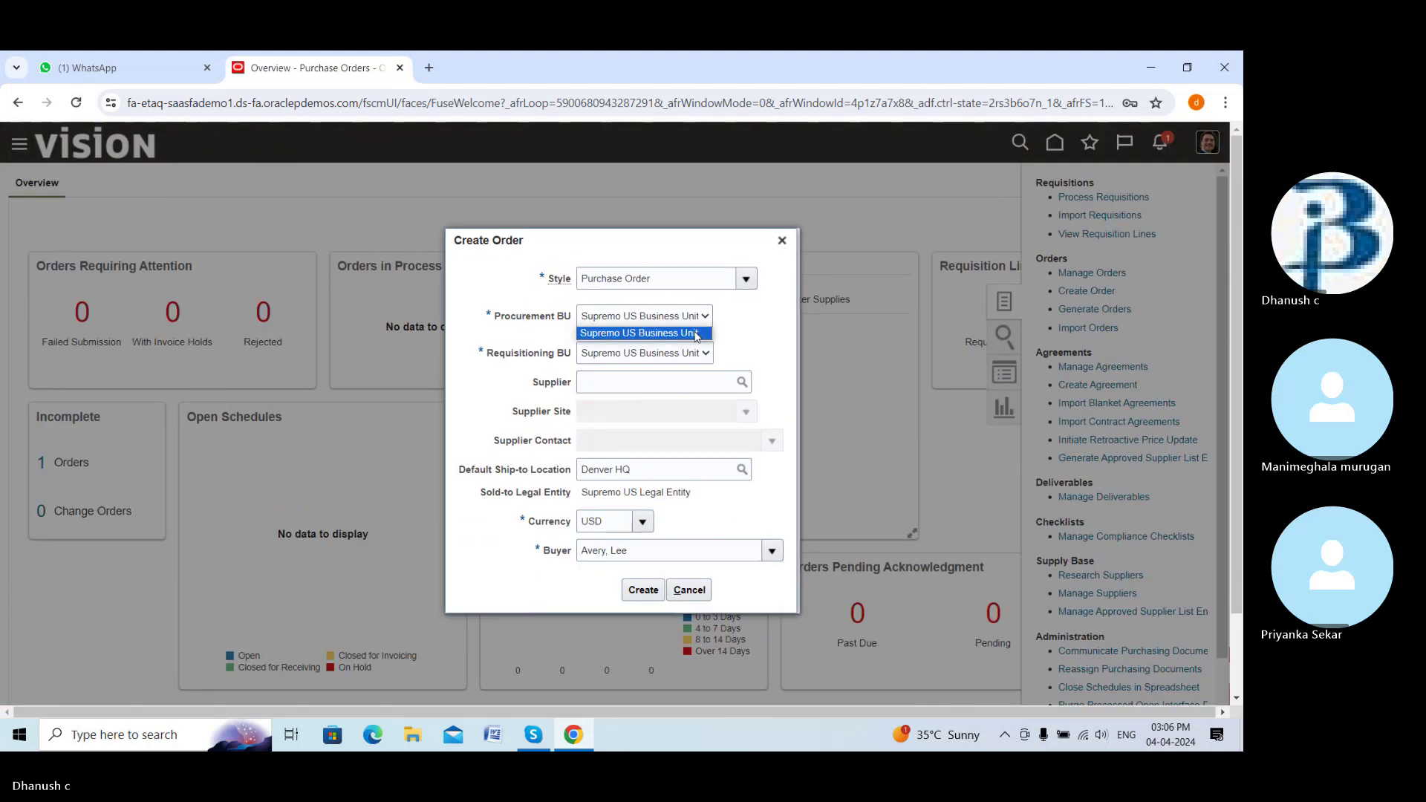
left_click(697, 336)
left_click(706, 354)
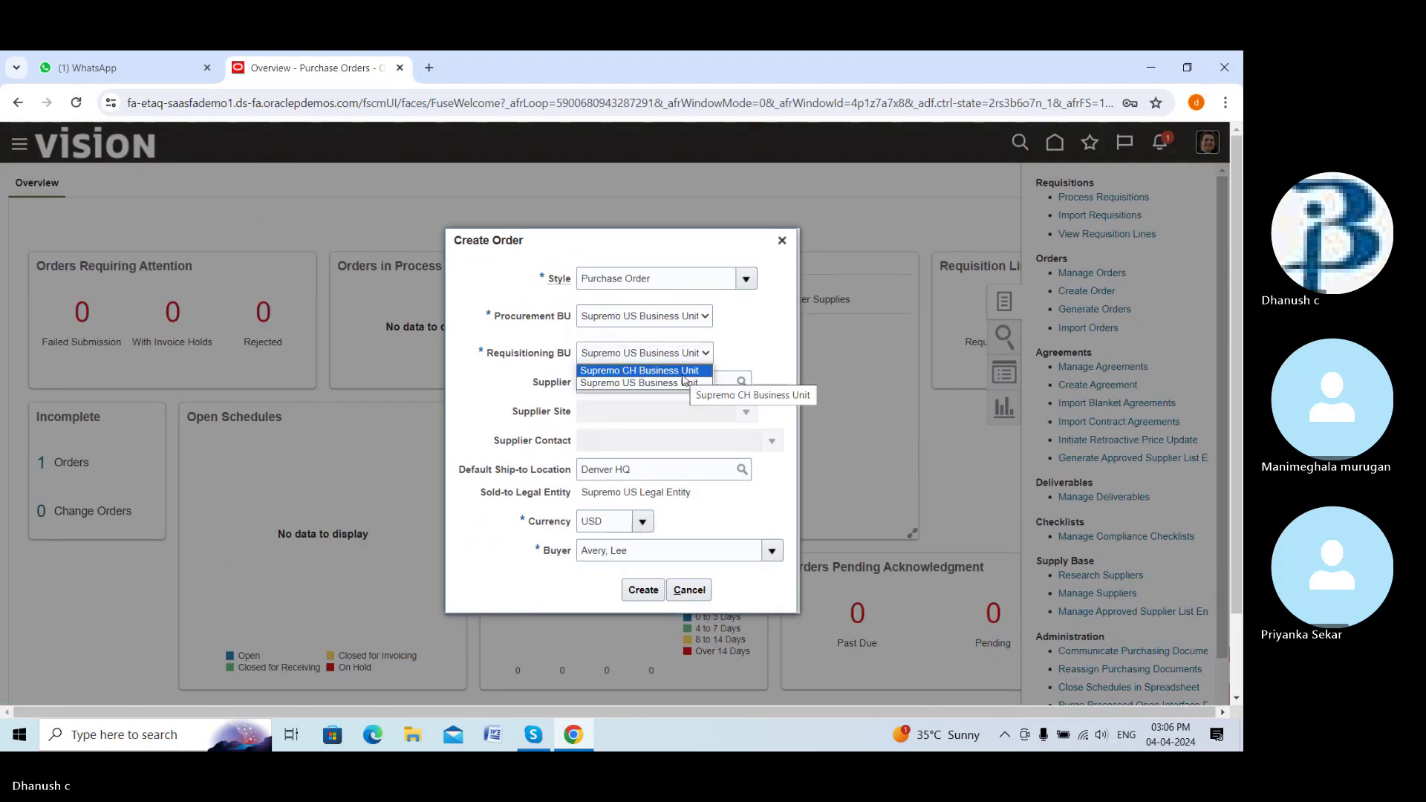
left_click(740, 352)
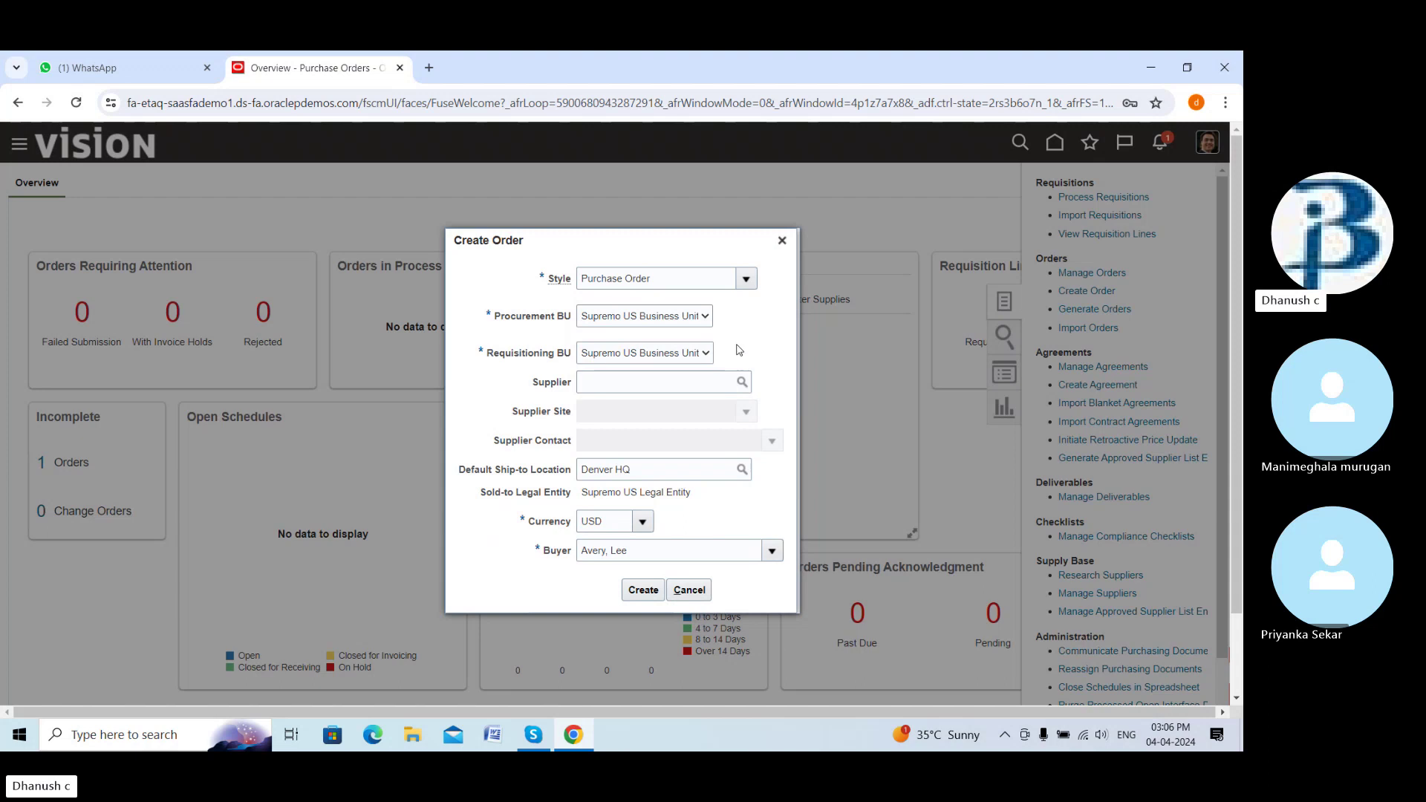
left_click(705, 318)
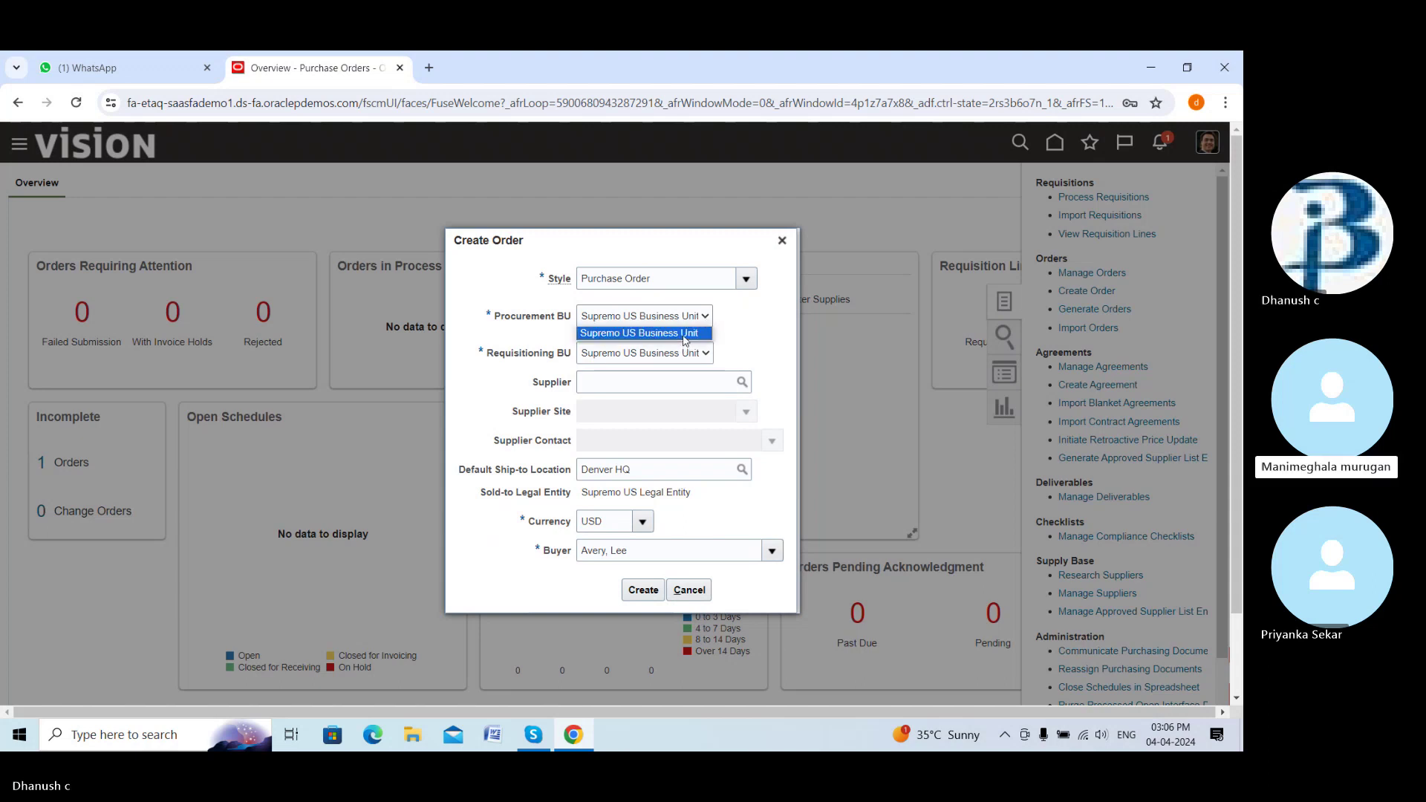
left_click(718, 331)
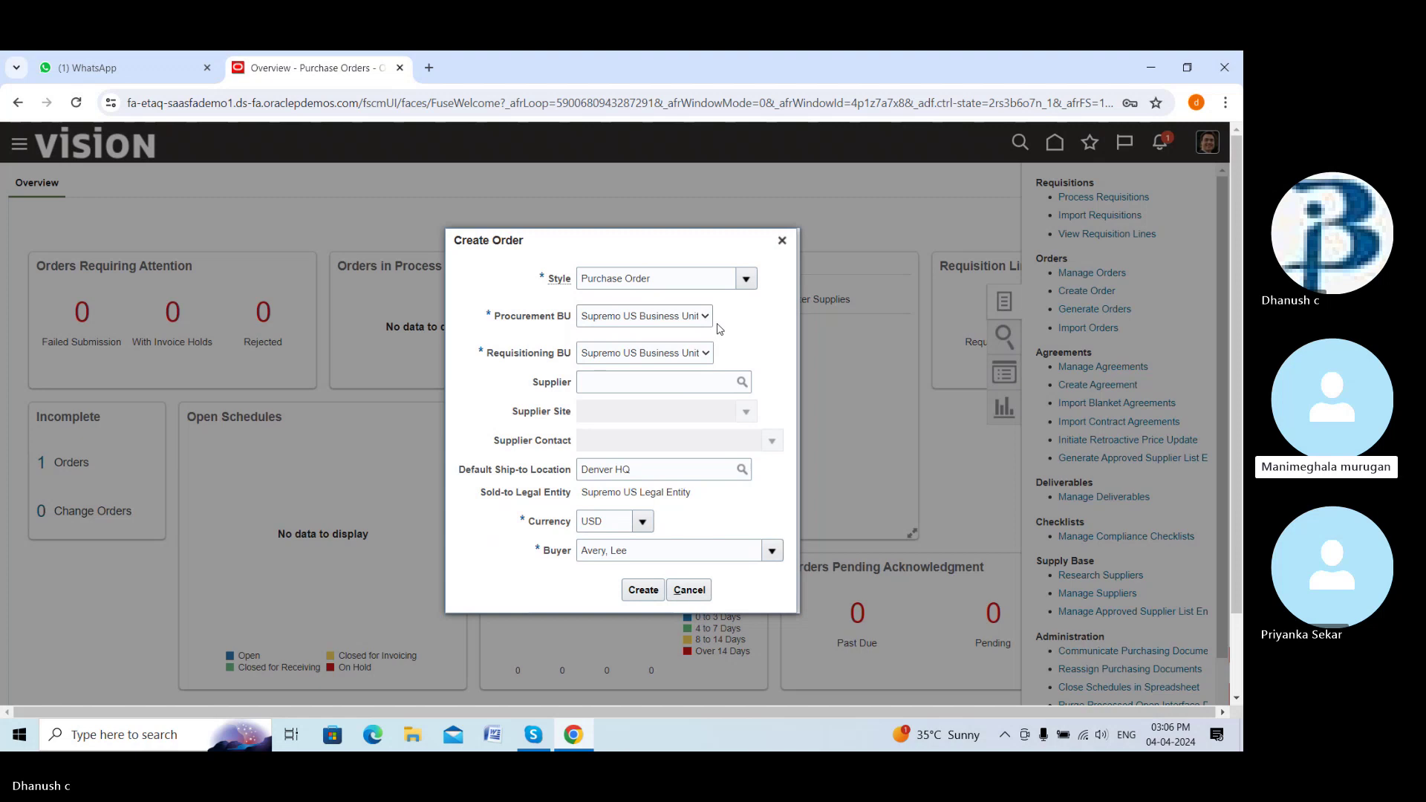
left_click(773, 551)
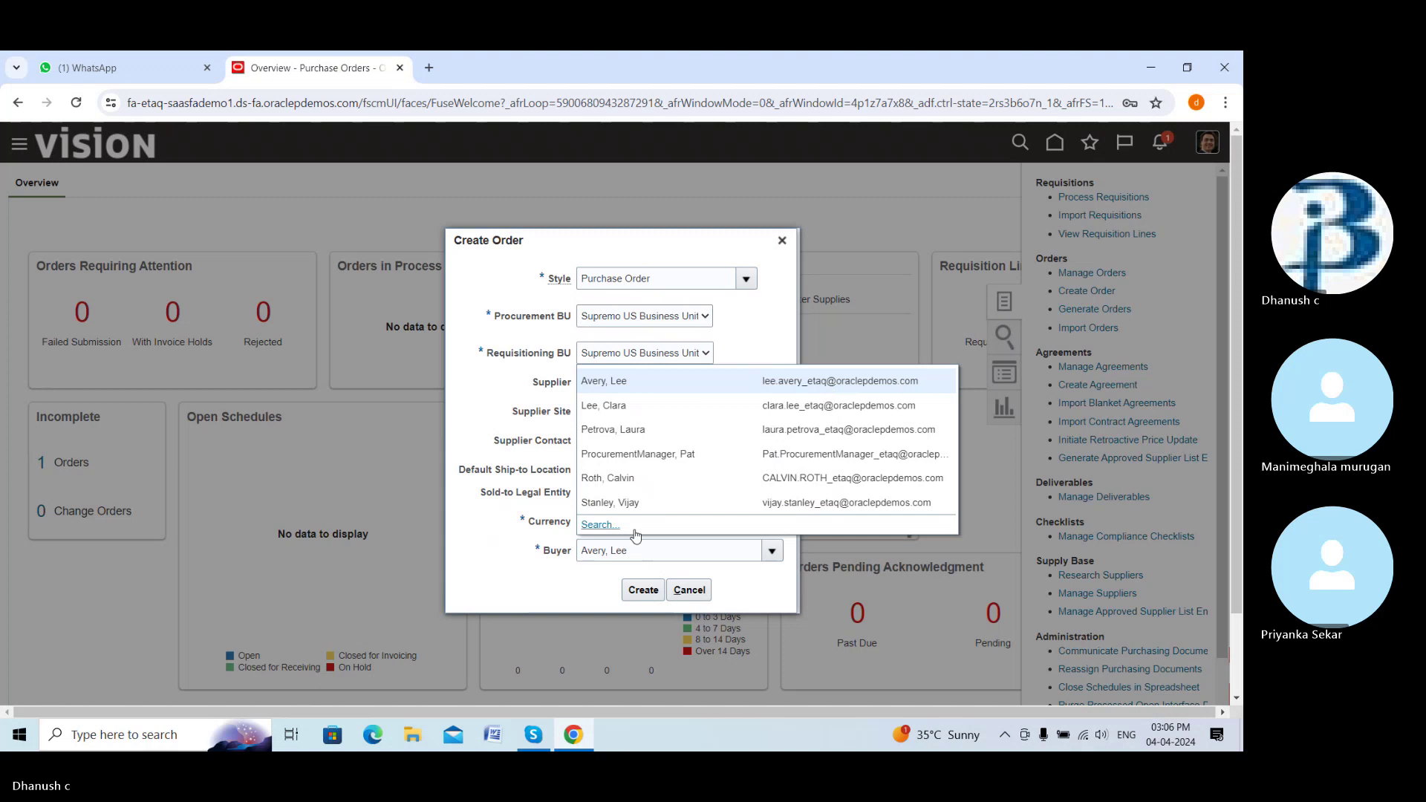
Search for the buyer by name in Search and Select: Buyer, then clear the search text
left_click(599, 524)
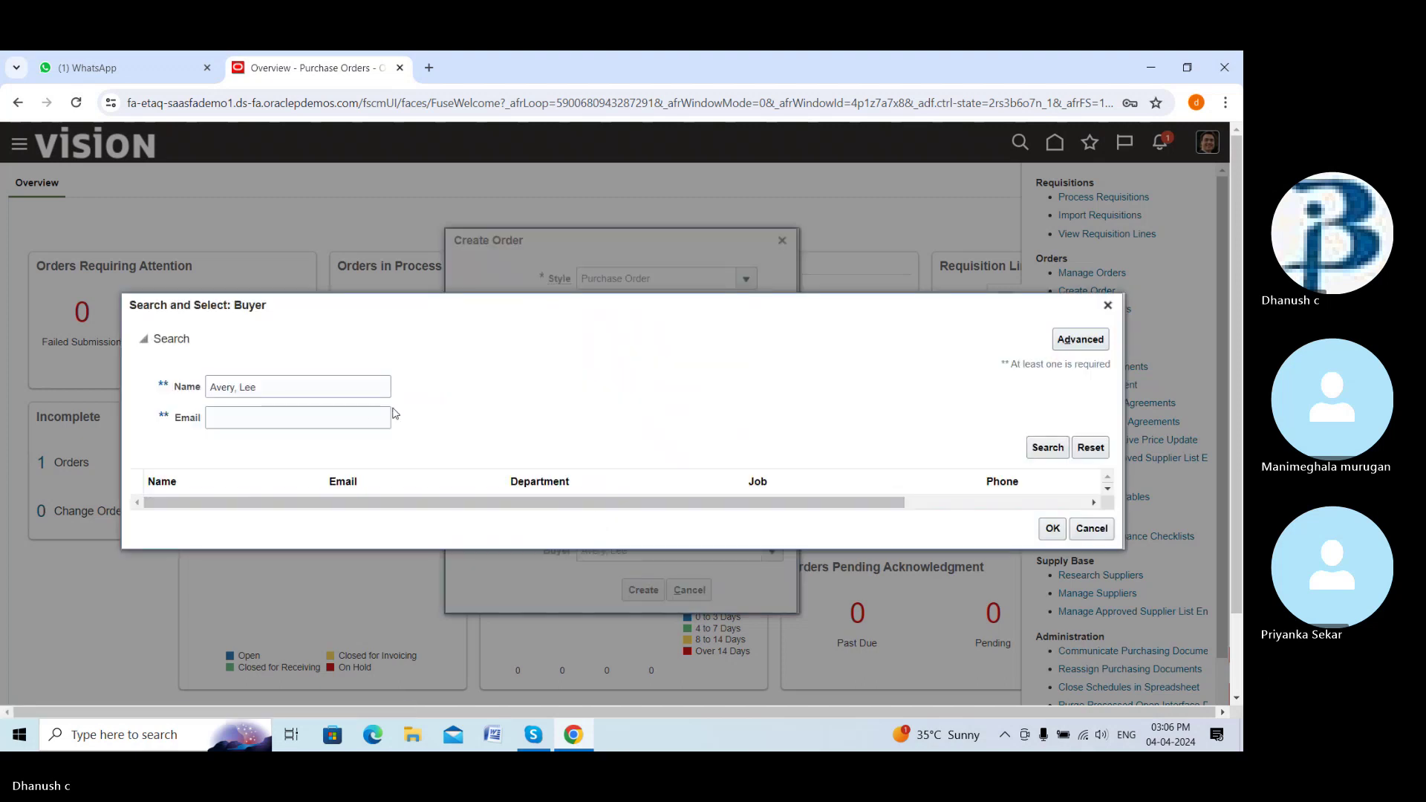
left_click(305, 387)
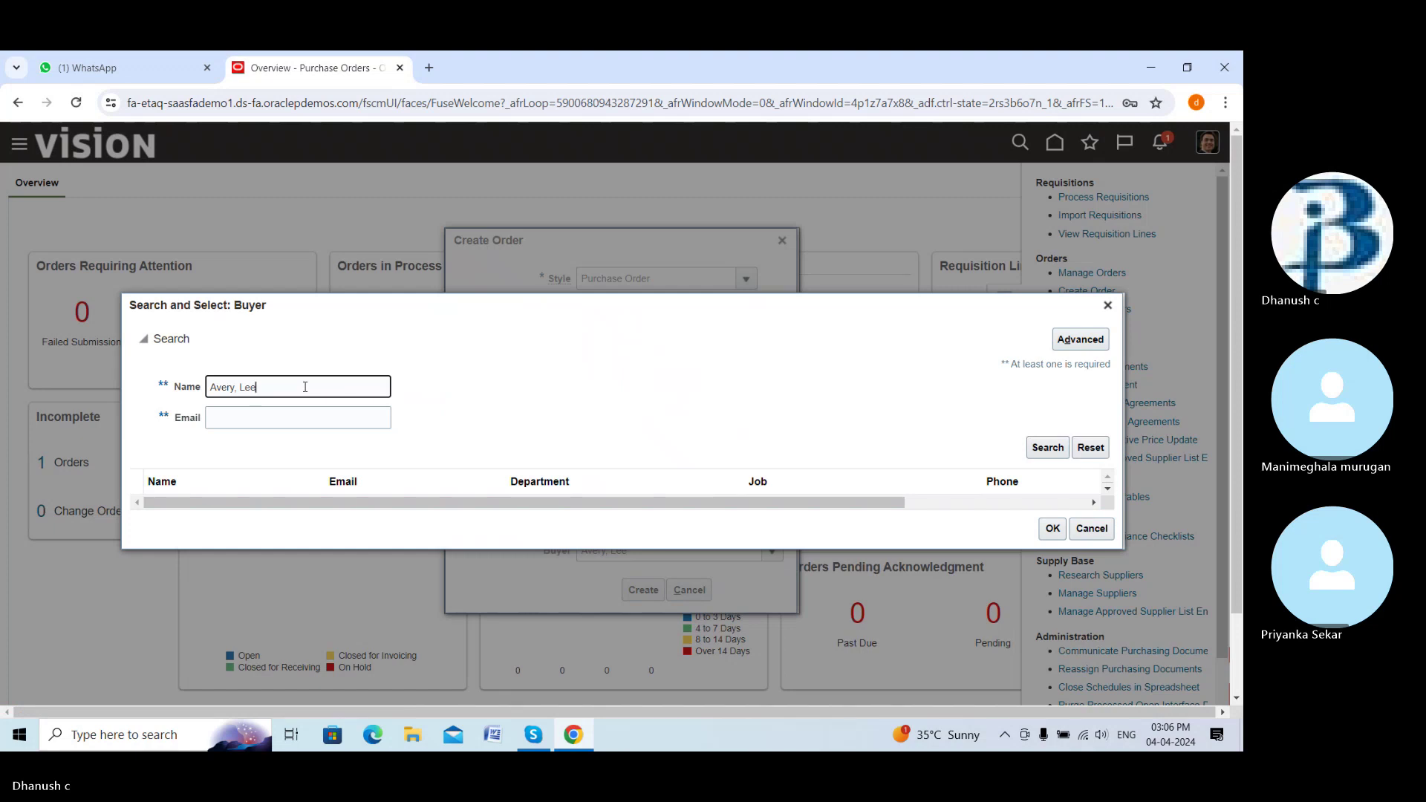
left_click(1046, 448)
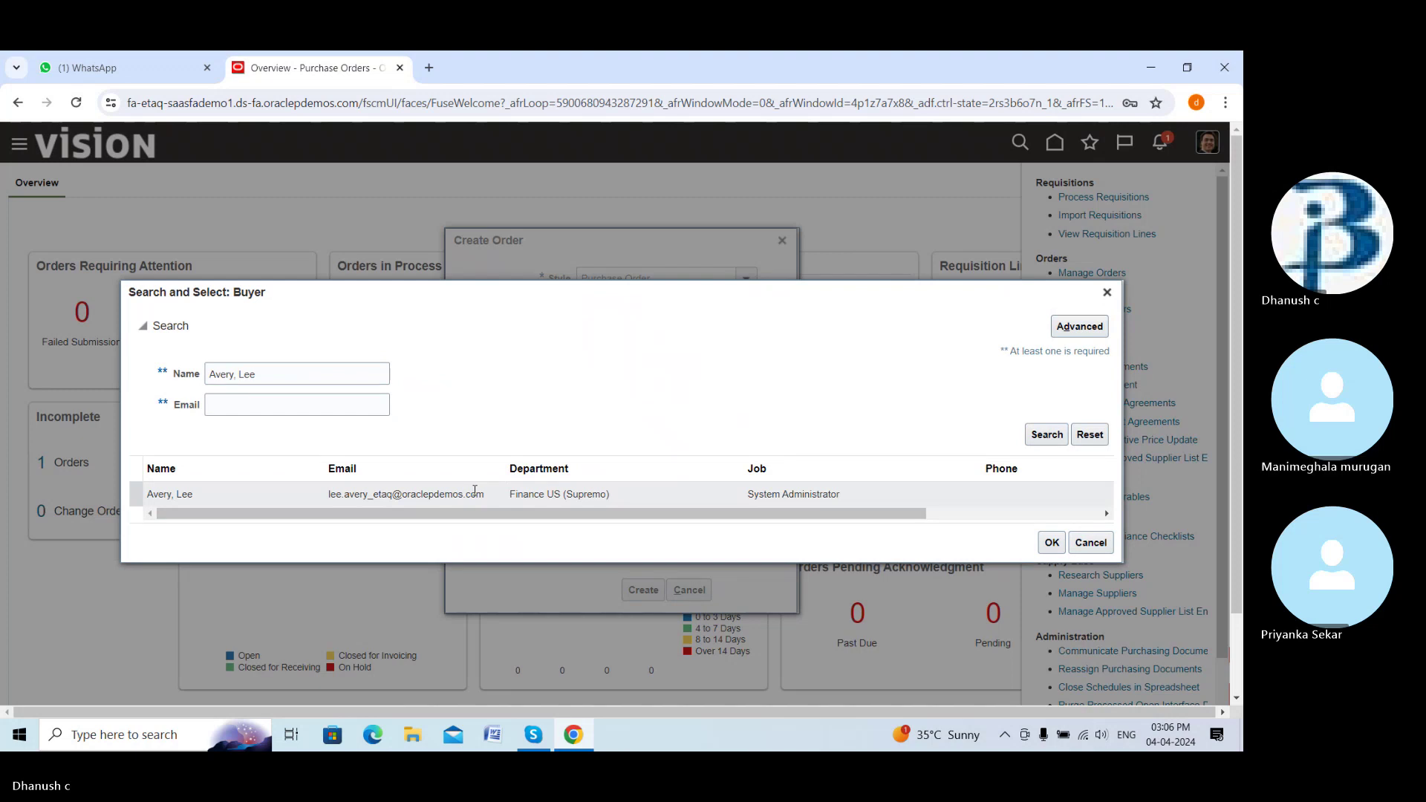
left_click(290, 377)
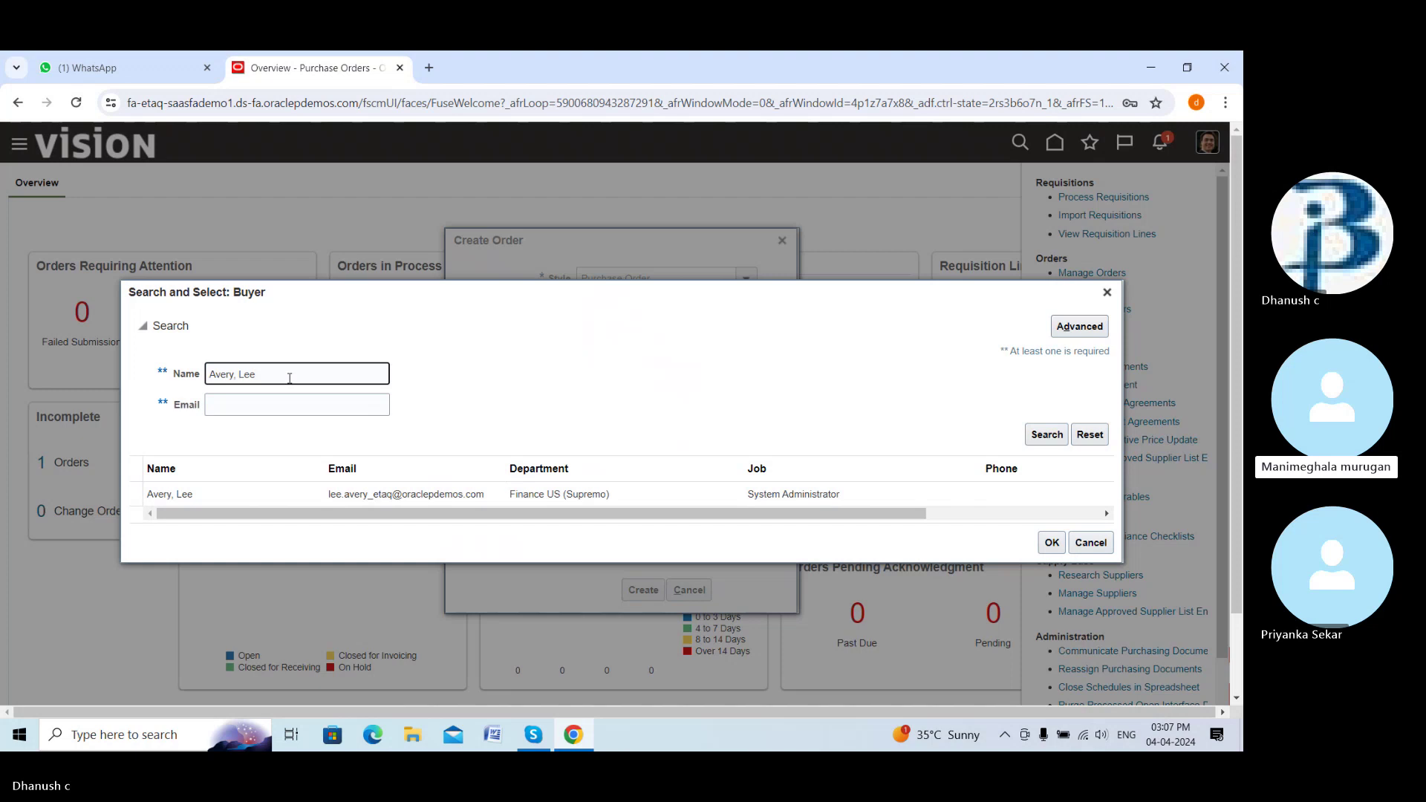
key("BackSpace")
key("BackSpace")
key("BackSpace")
key("BackSpace")
key("BackSpace")
key("BackSpace")
key("BackSpace")
key("BackSpace")
key("BackSpace")
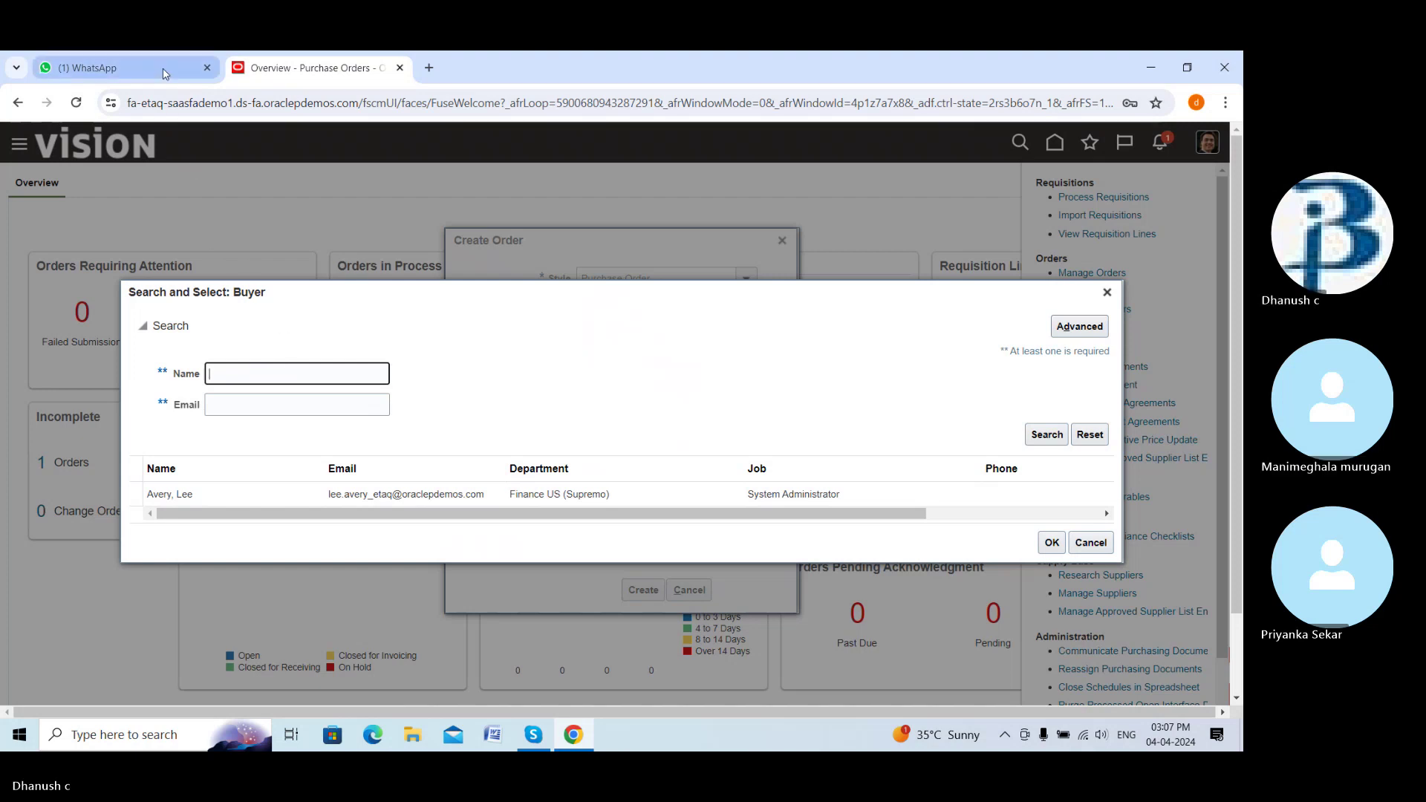
Search buyers by the user name copied from chat and by a shortened name, then cancel
left_click(111, 67)
left_click_drag(490, 348, 429, 352)
key("ctrl+c")
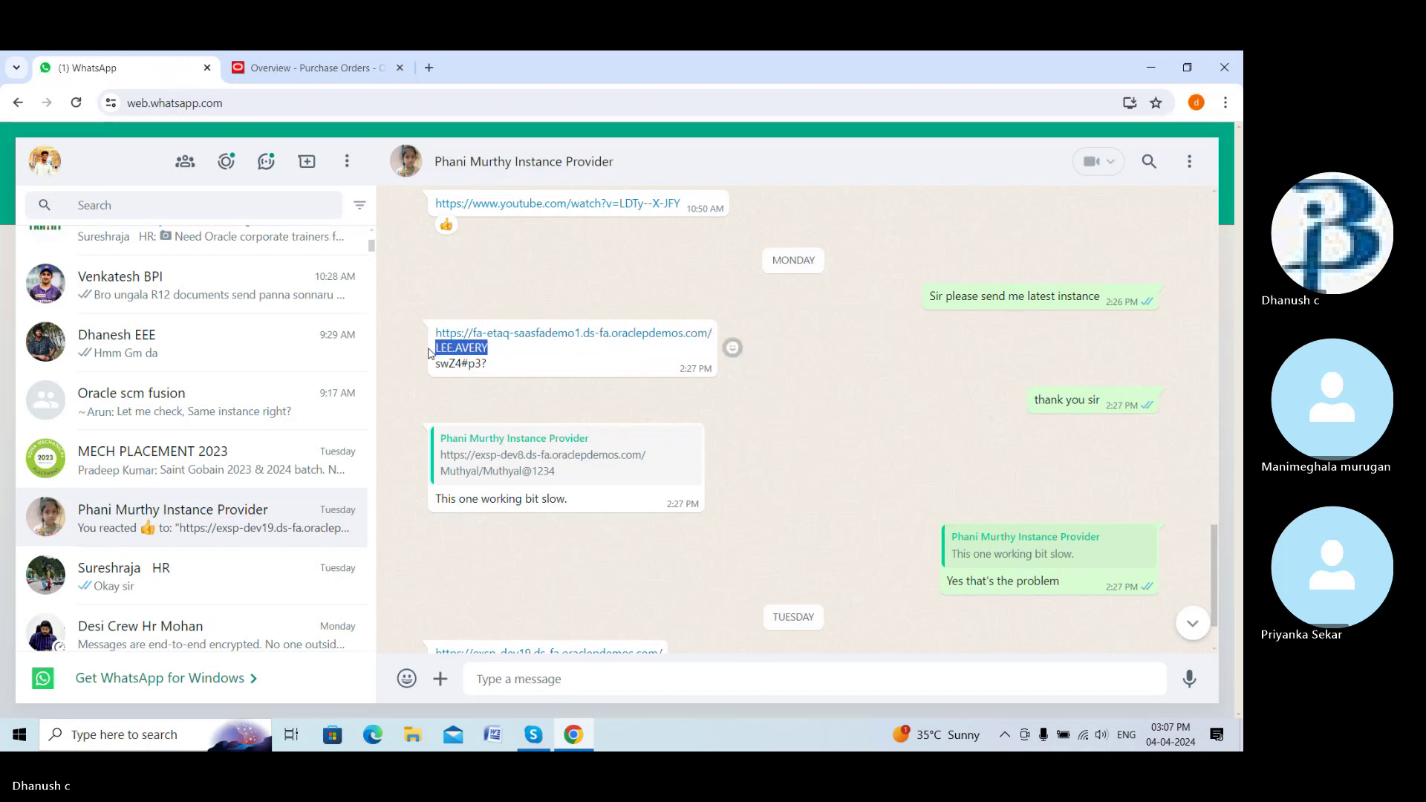
left_click(252, 72)
key("ctrl+v")
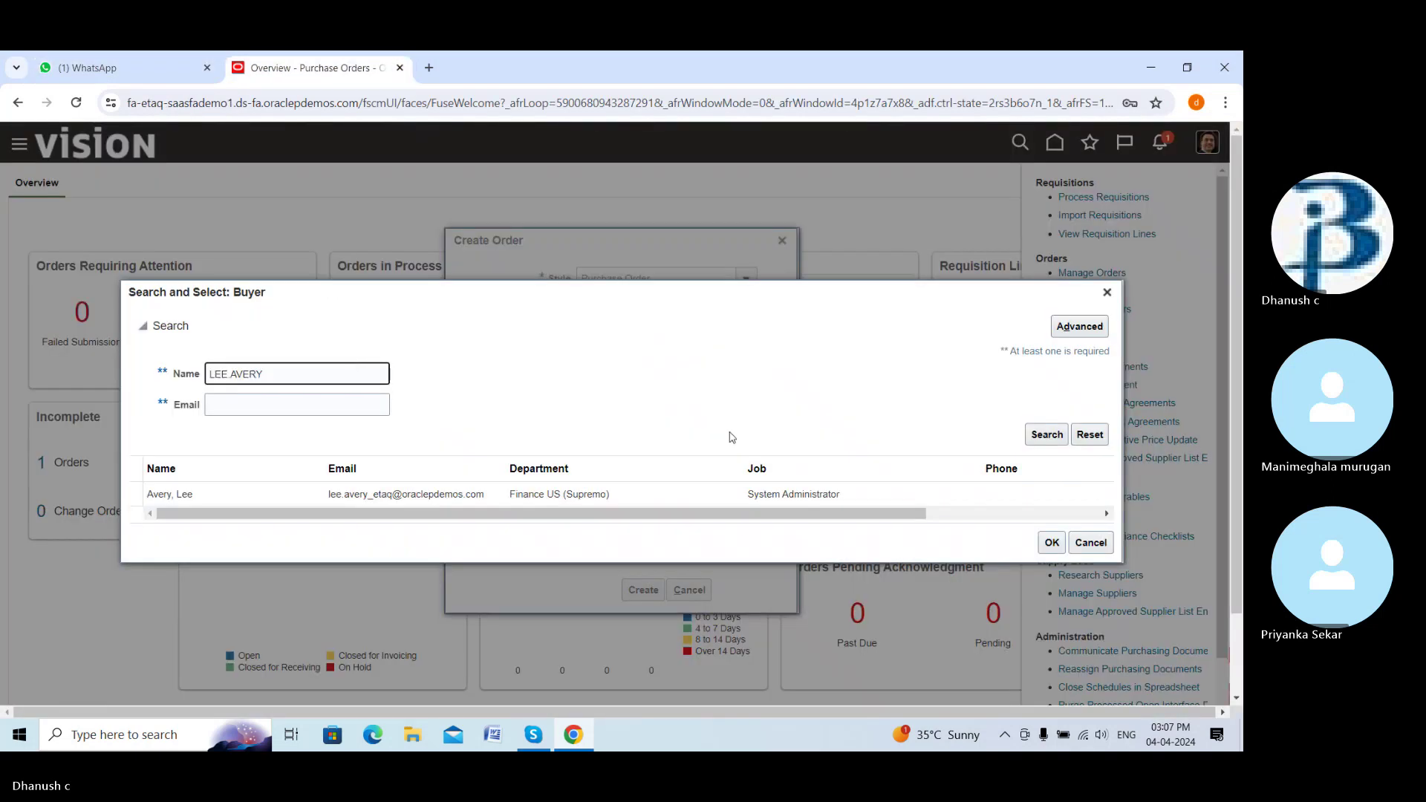
left_click(1032, 435)
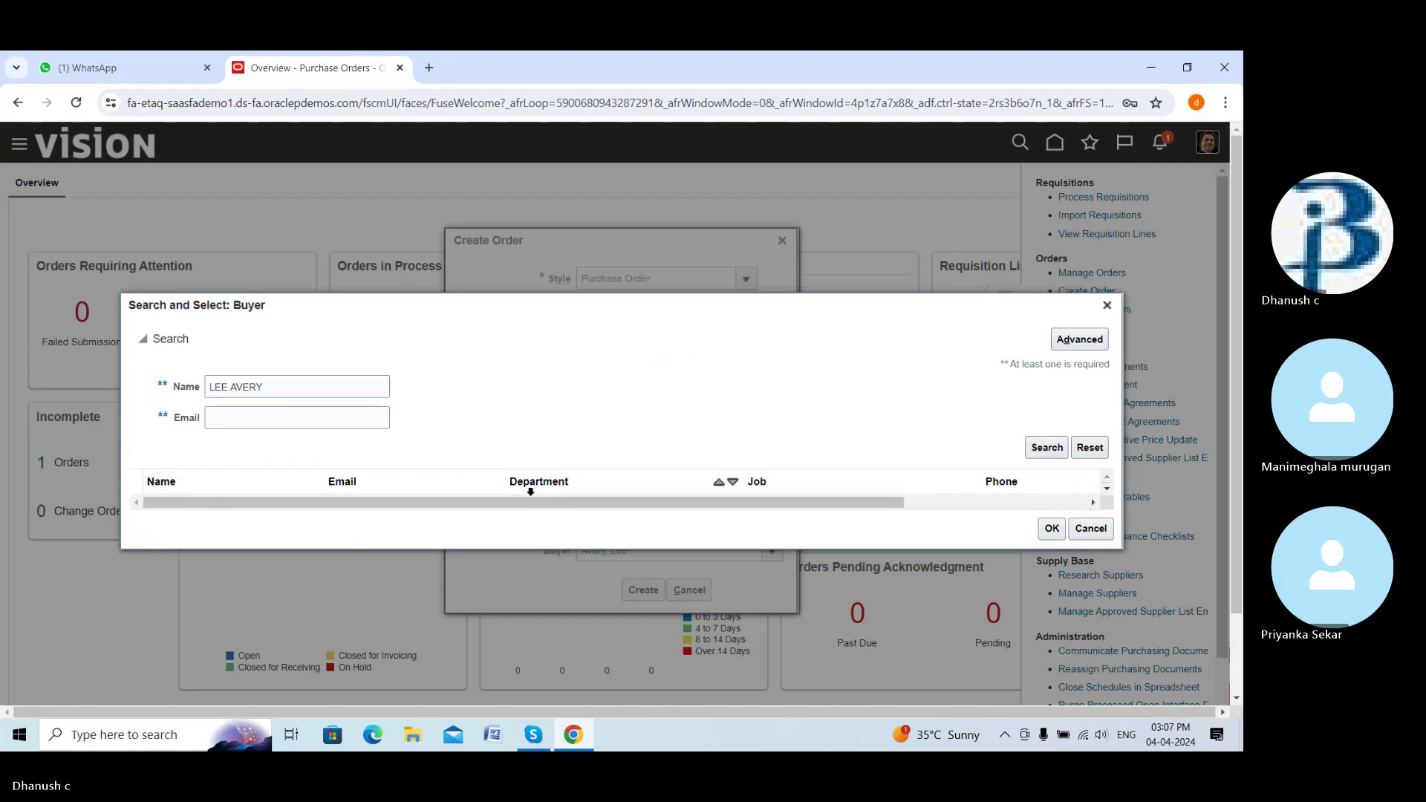
left_click(273, 393)
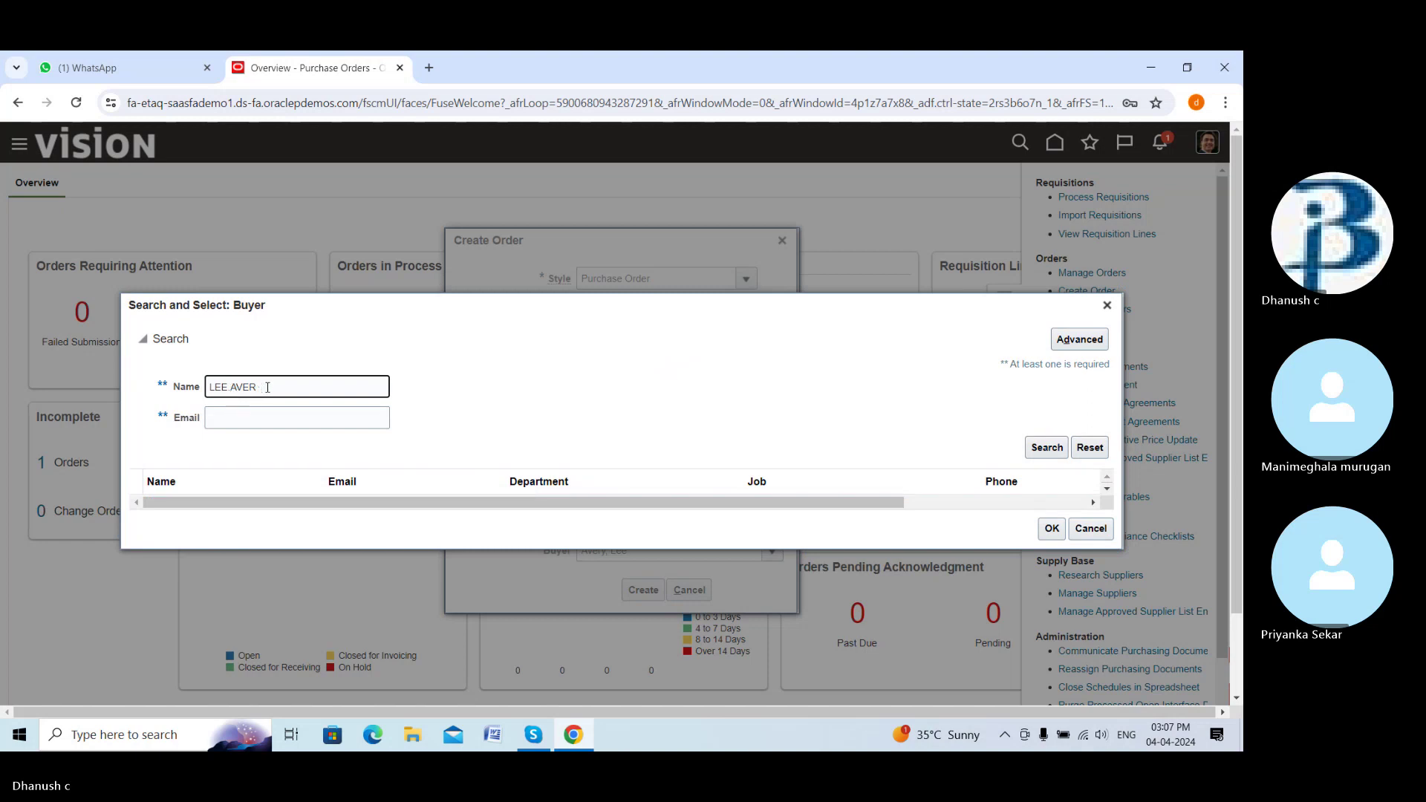
key("BackSpace")
key("BackSpace")
key("BackSpace")
key("BackSpace")
key("BackSpace")
left_click(1040, 448)
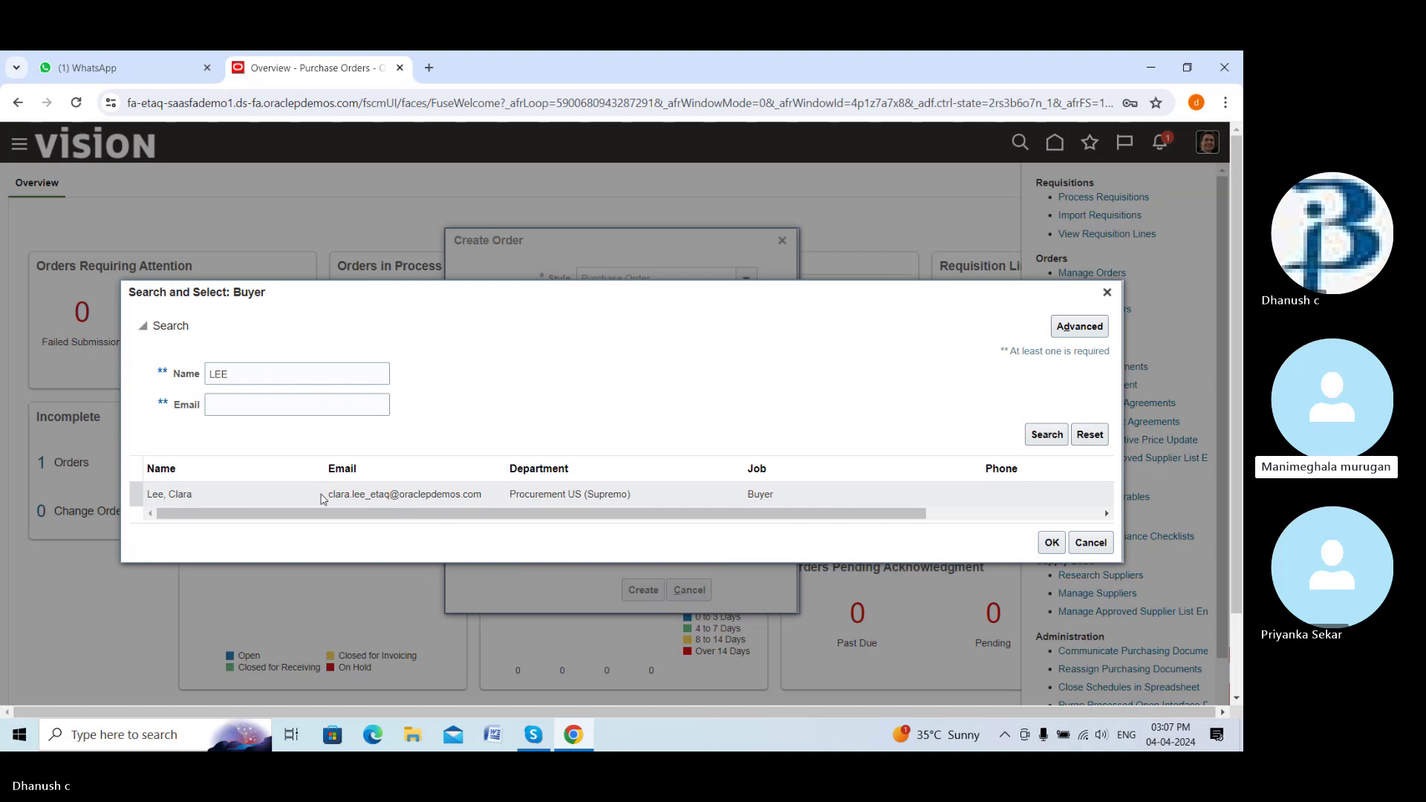
left_click(1099, 547)
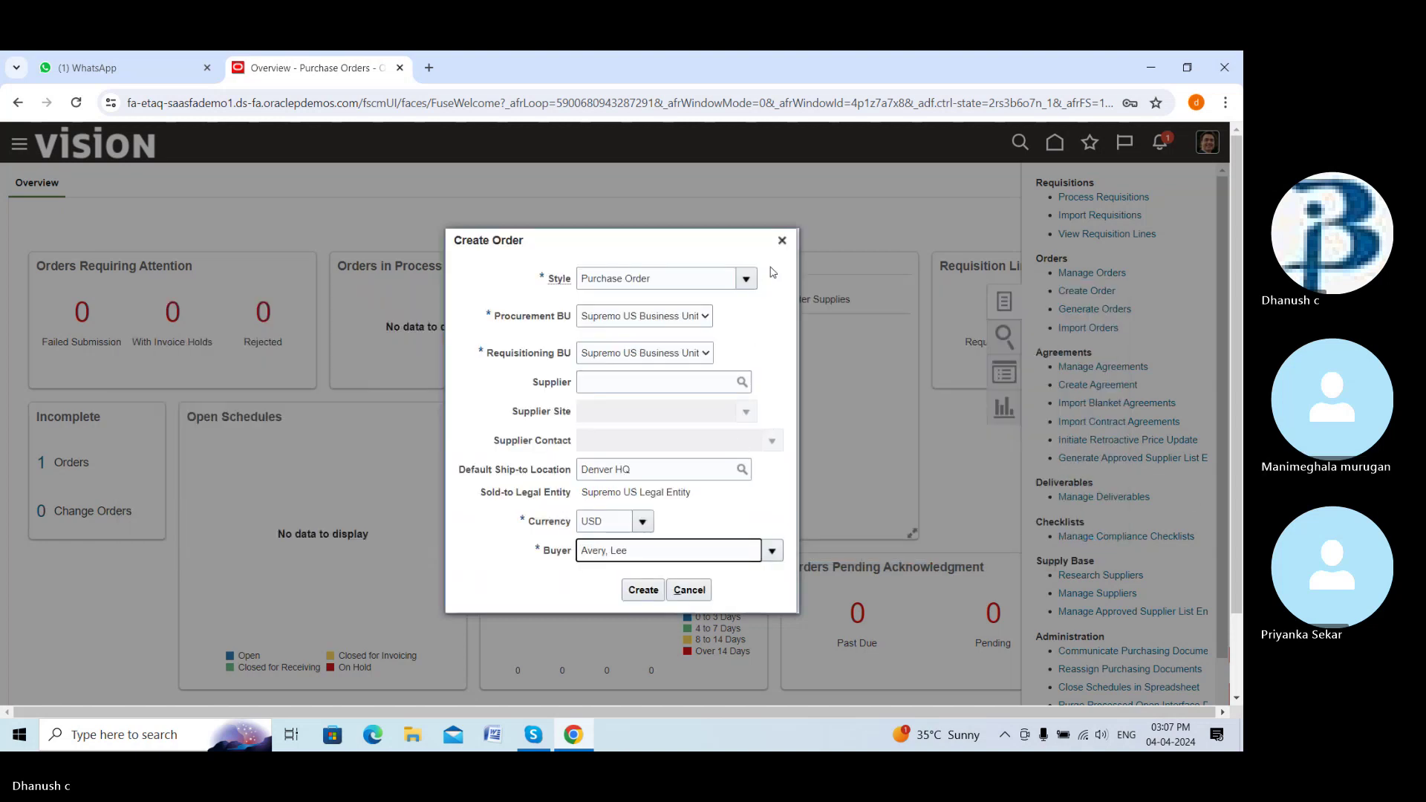
Discard the Create Order form and return to Setup and Maintenance via the home page
left_click(782, 240)
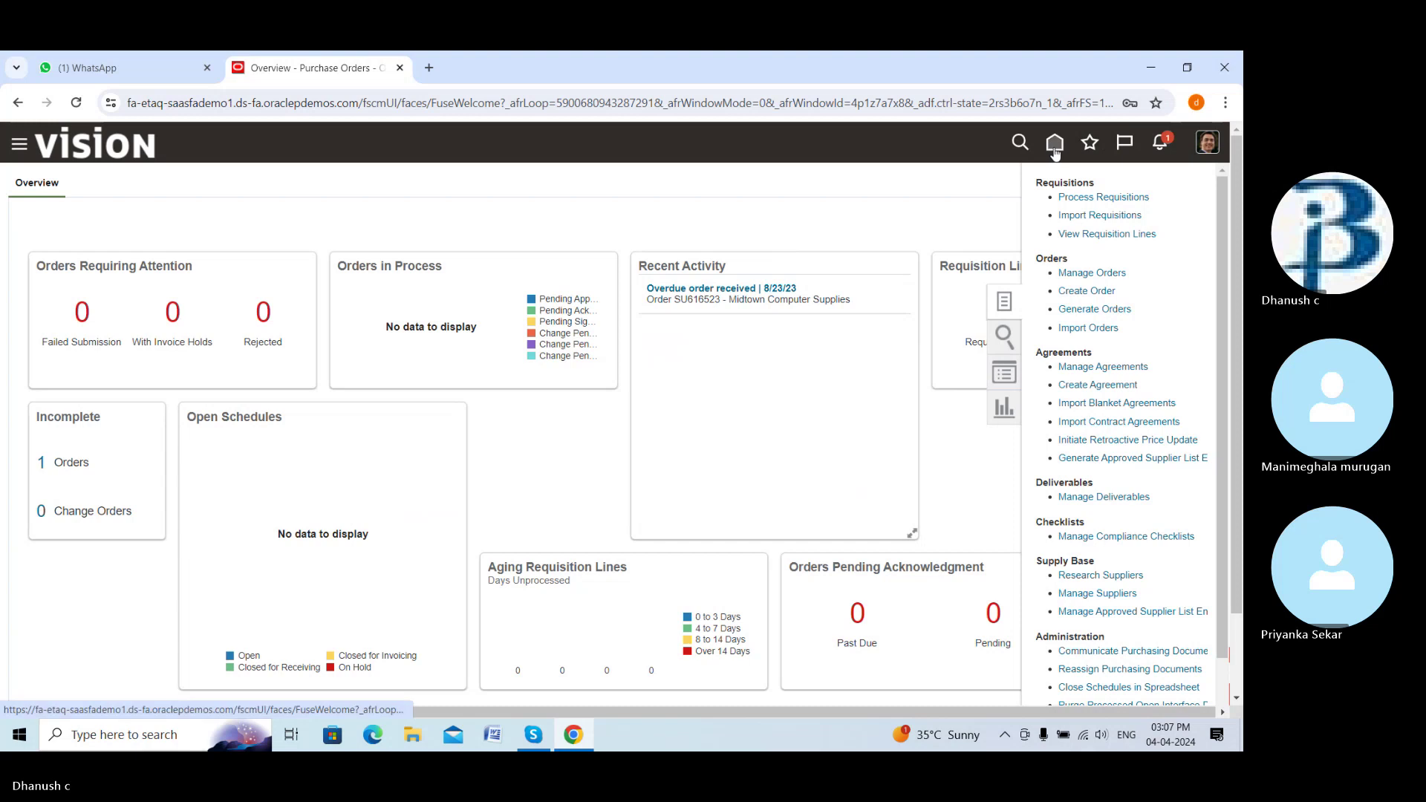
left_click(1056, 146)
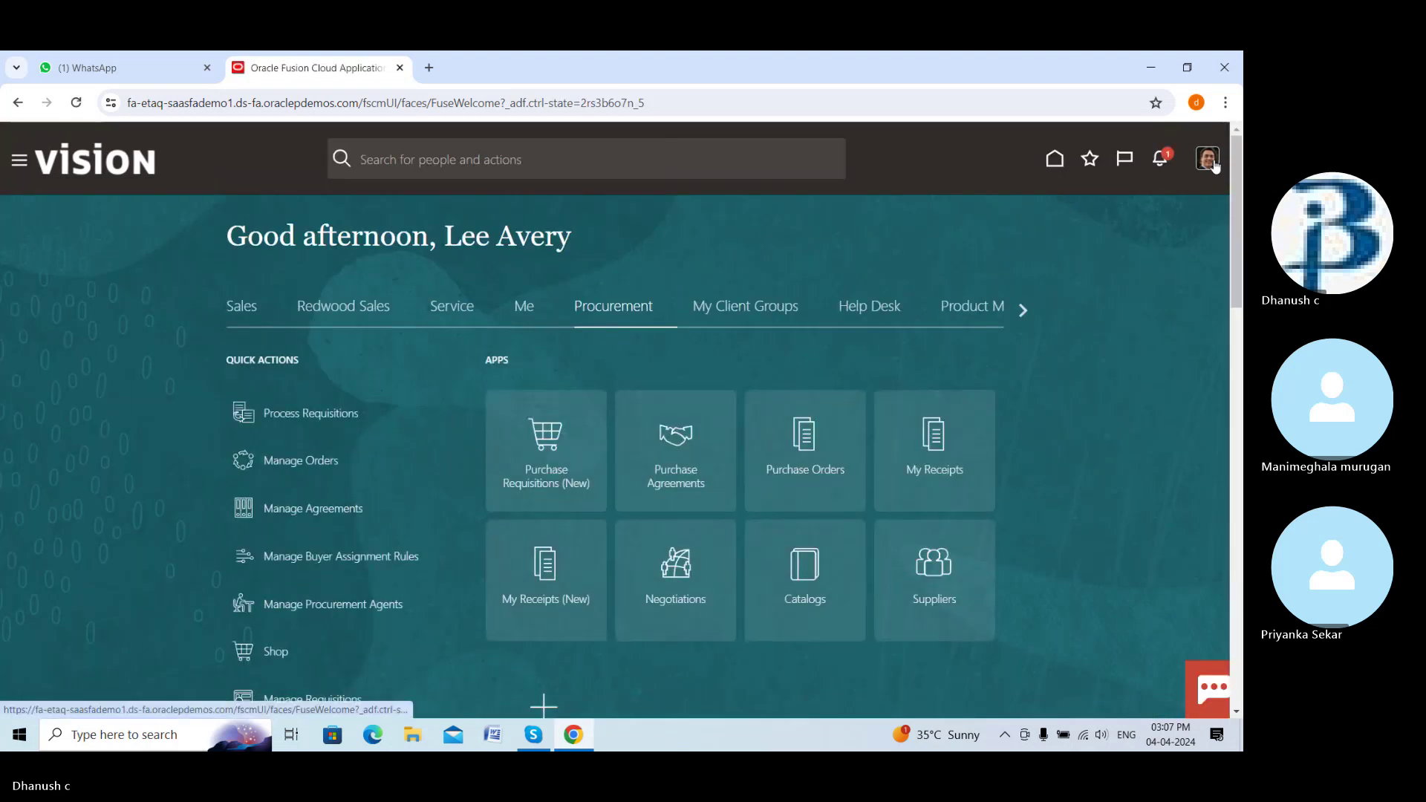
left_click(1214, 163)
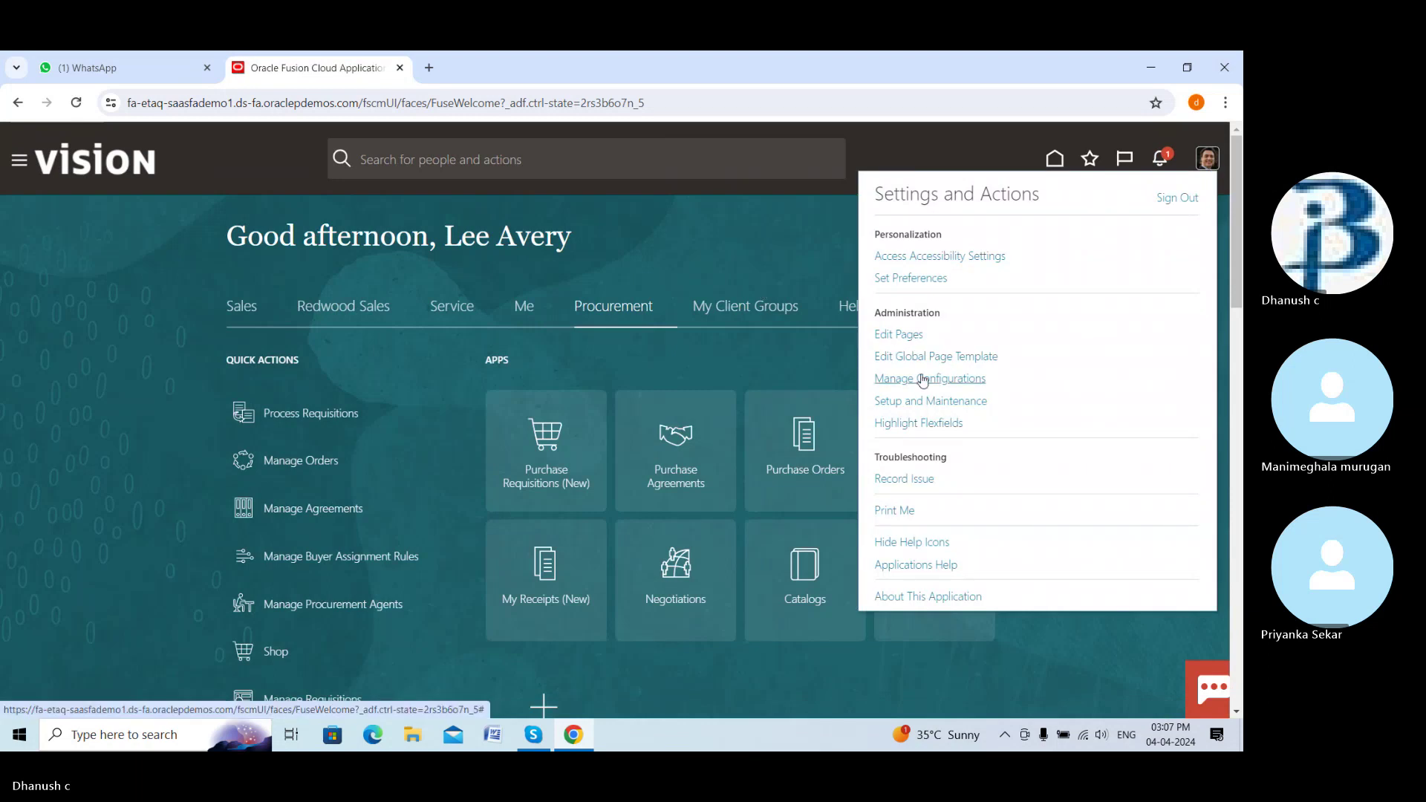
left_click(924, 402)
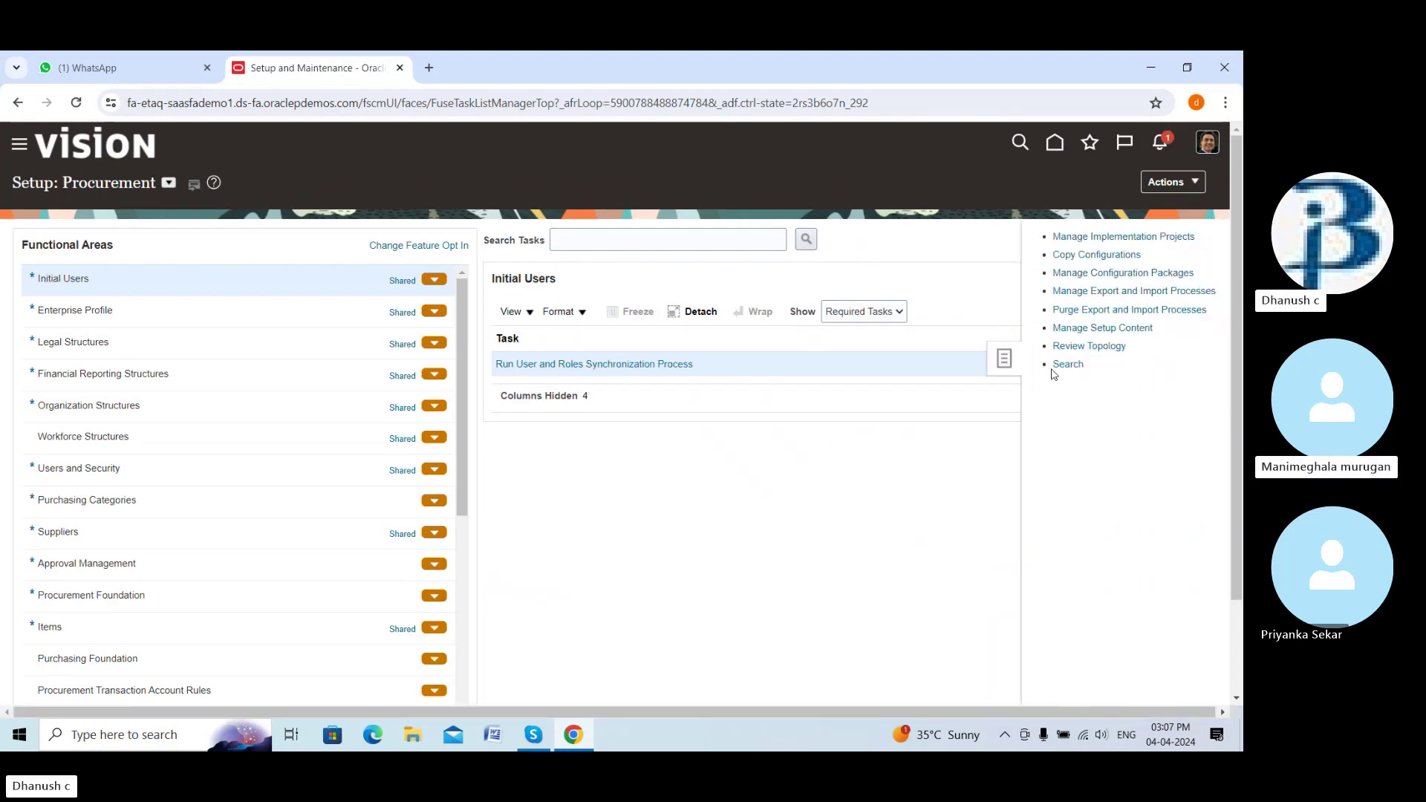
Rerun the recent 'manage data access' task search and open Manage Data Access for Users
left_click(1055, 365)
left_click(460, 239)
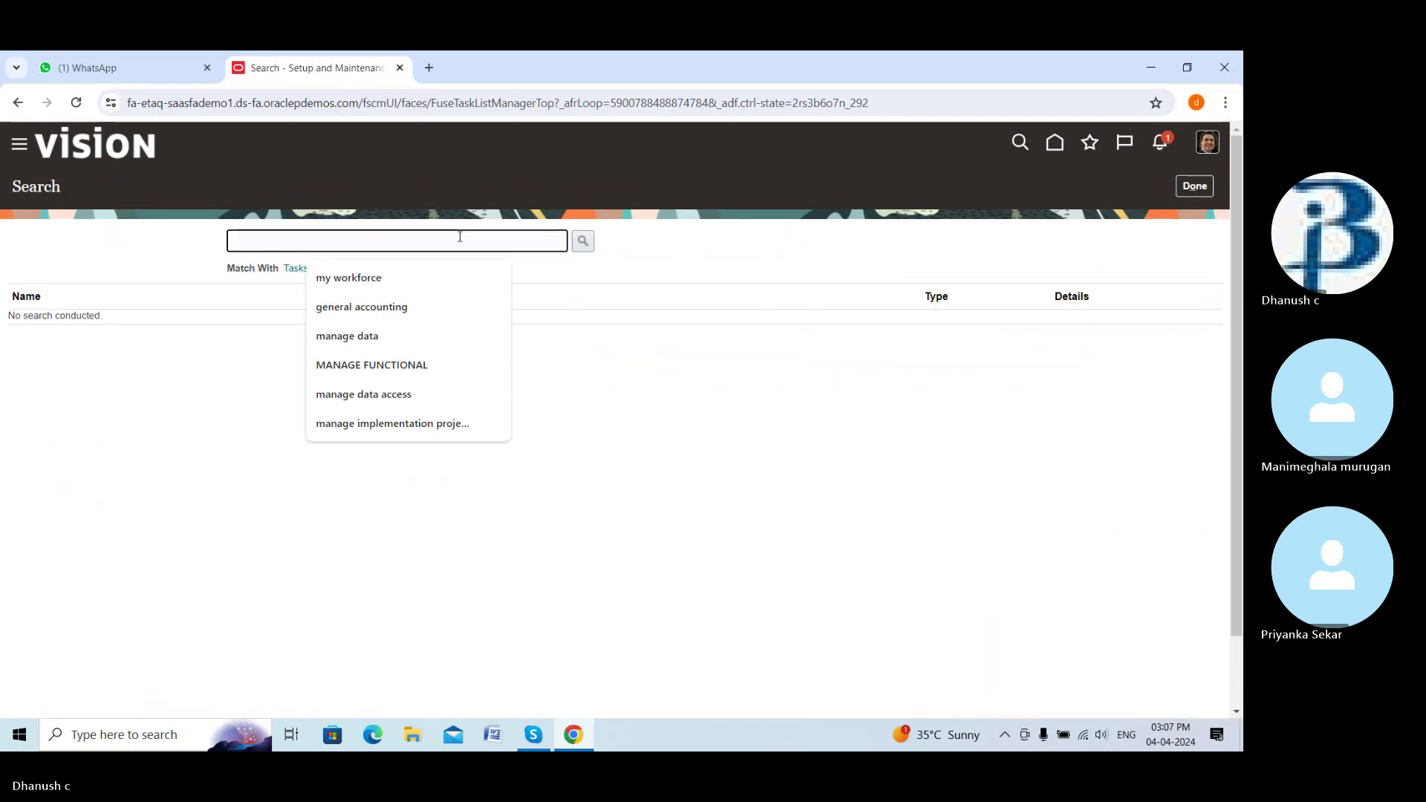
left_click(392, 396)
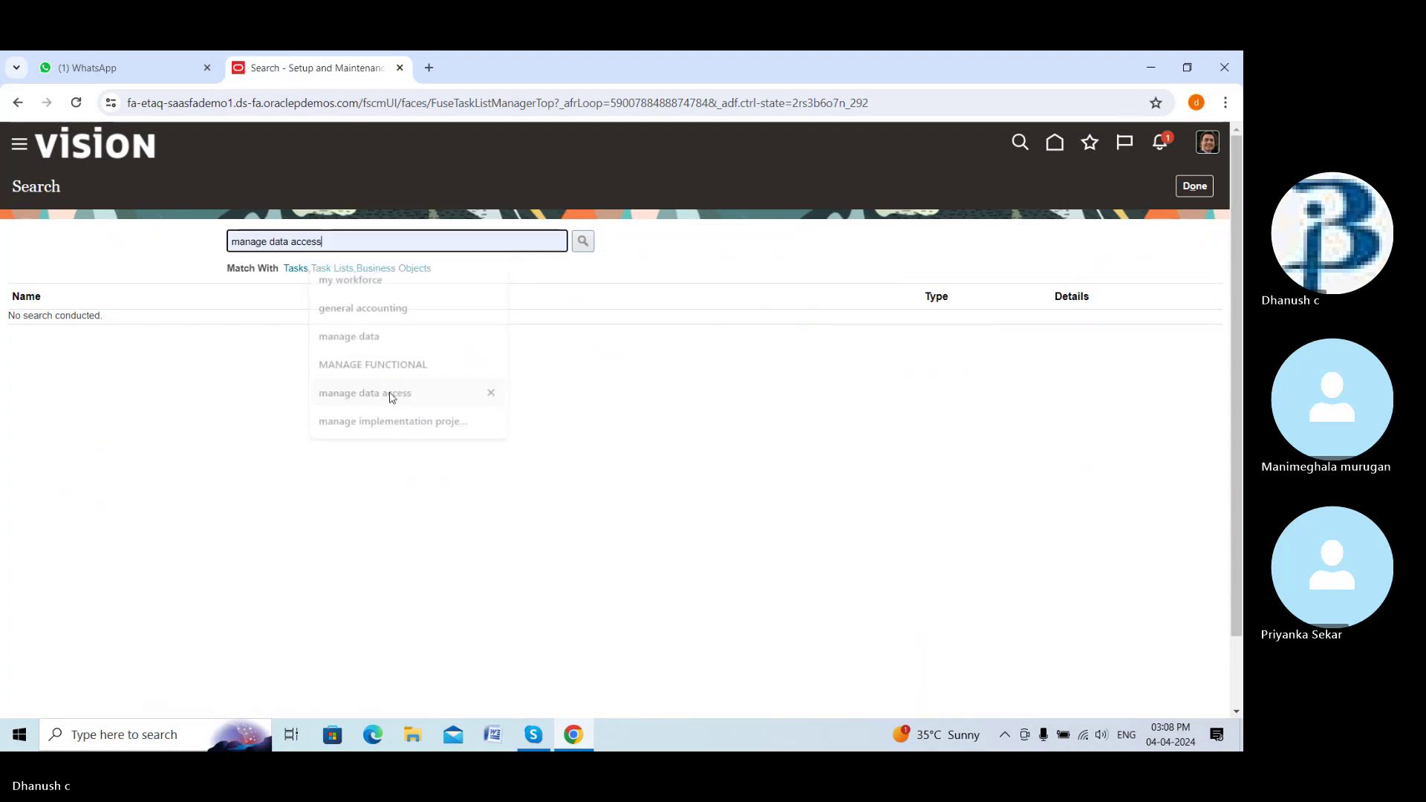
left_click(583, 242)
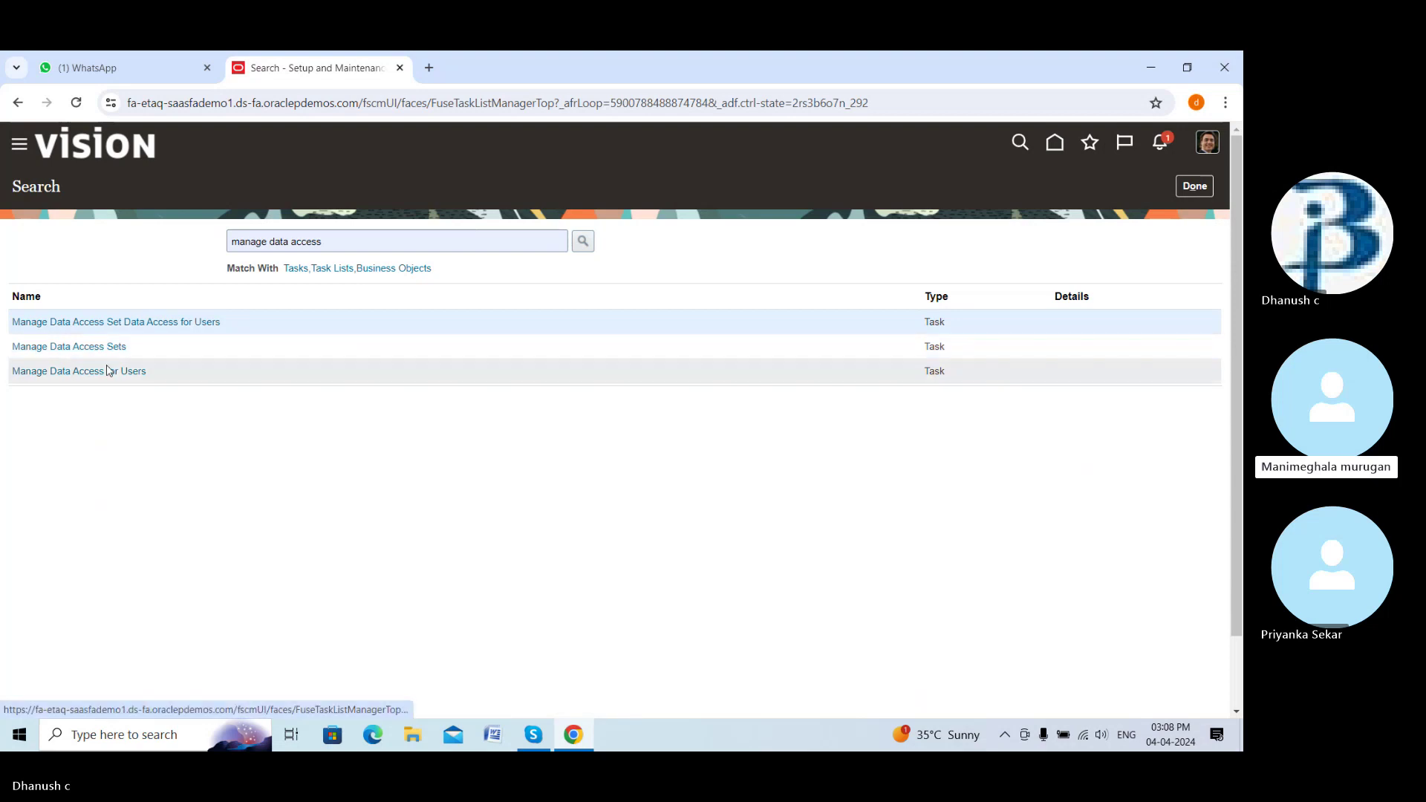
left_click(106, 370)
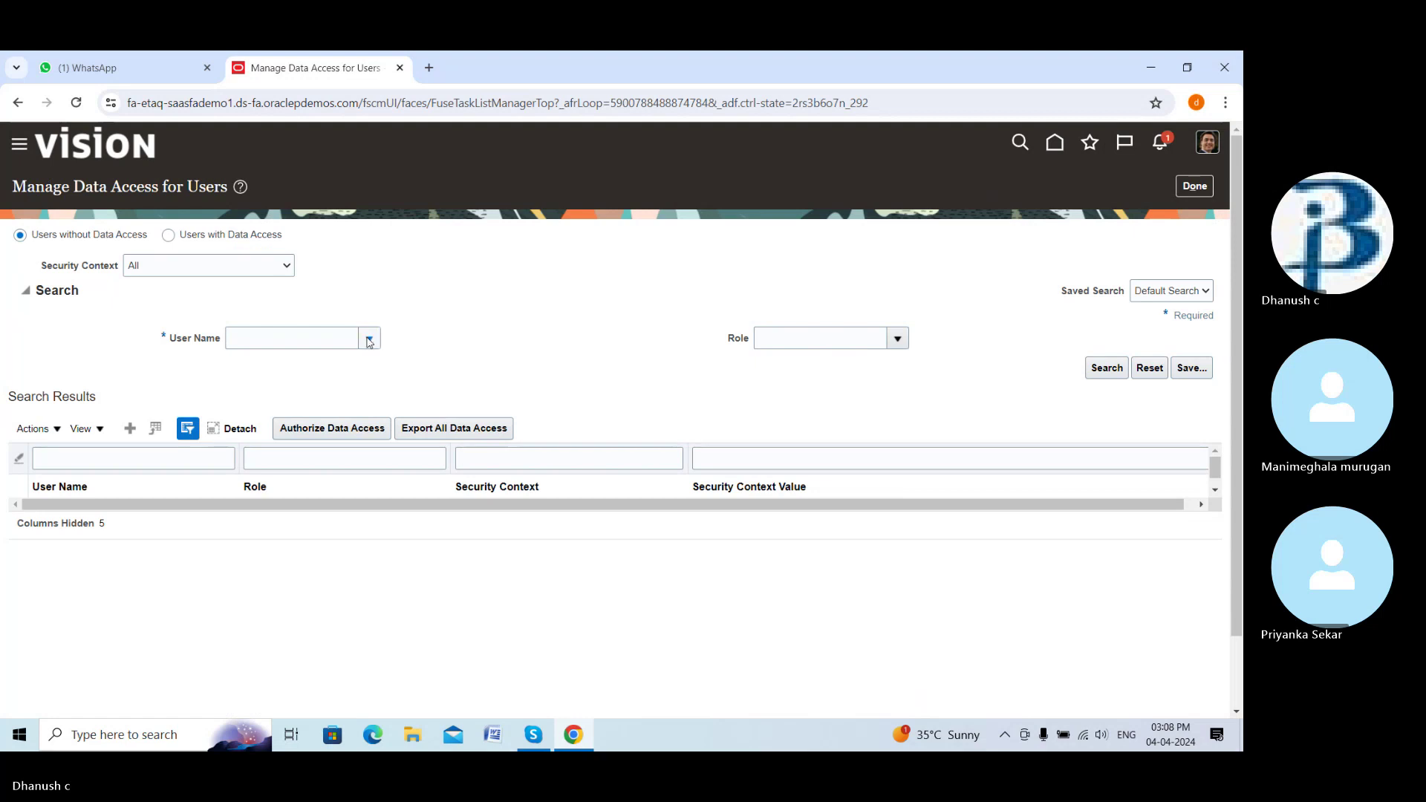
Browse the existing user name list without selecting anything
left_click(370, 340)
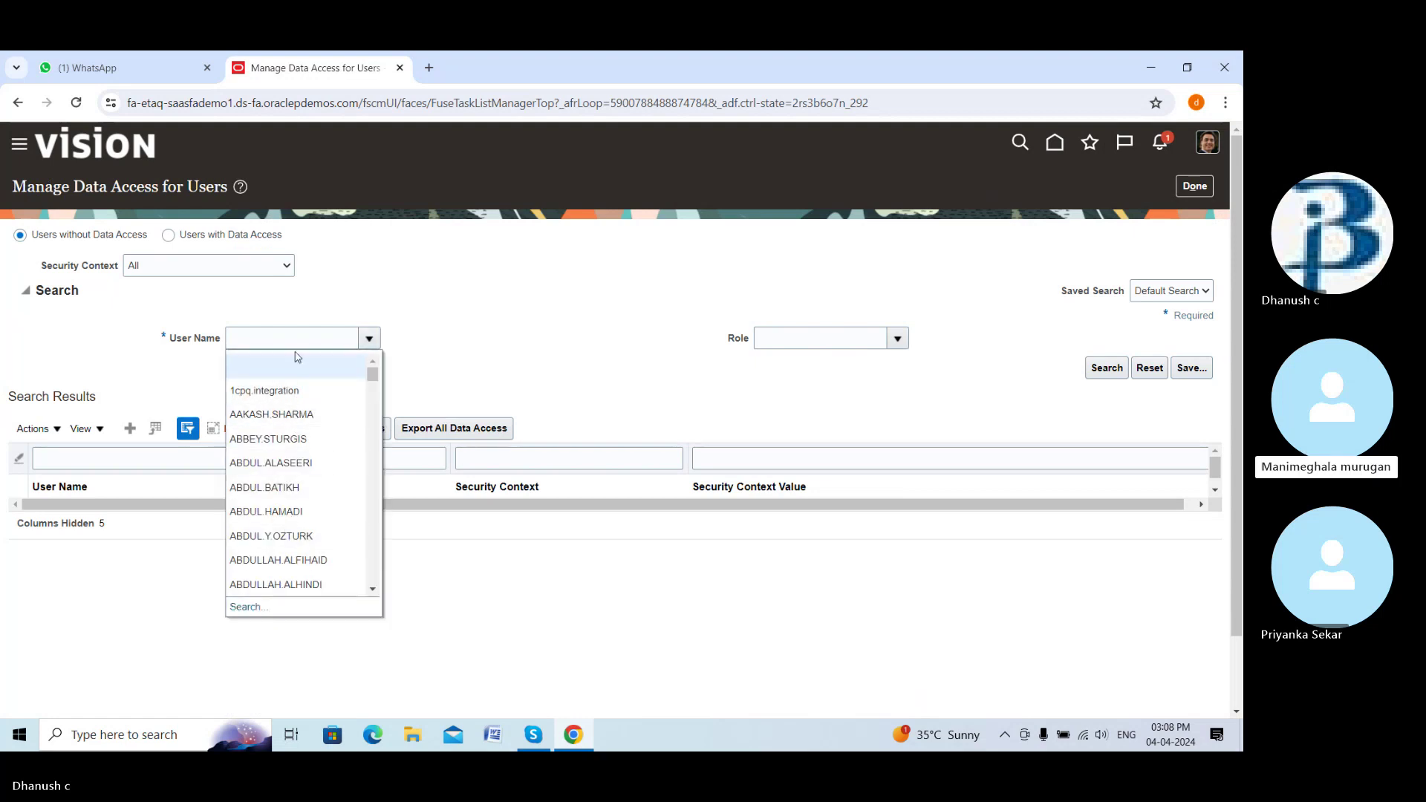
scroll(297, 475, "down", 3)
left_click(223, 482)
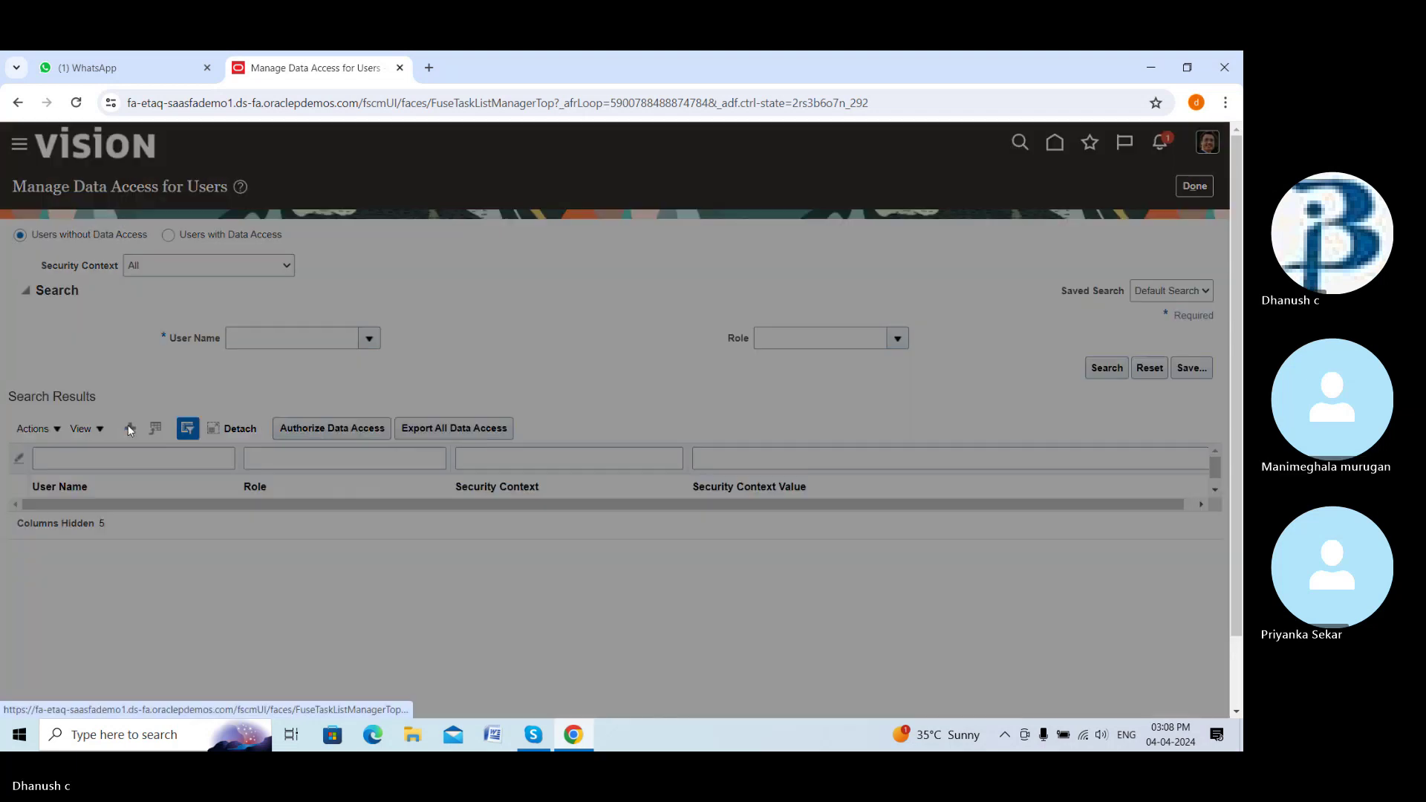
Add a new data access entry, search user names for 'lee' and pick the tester's account
left_click(129, 428)
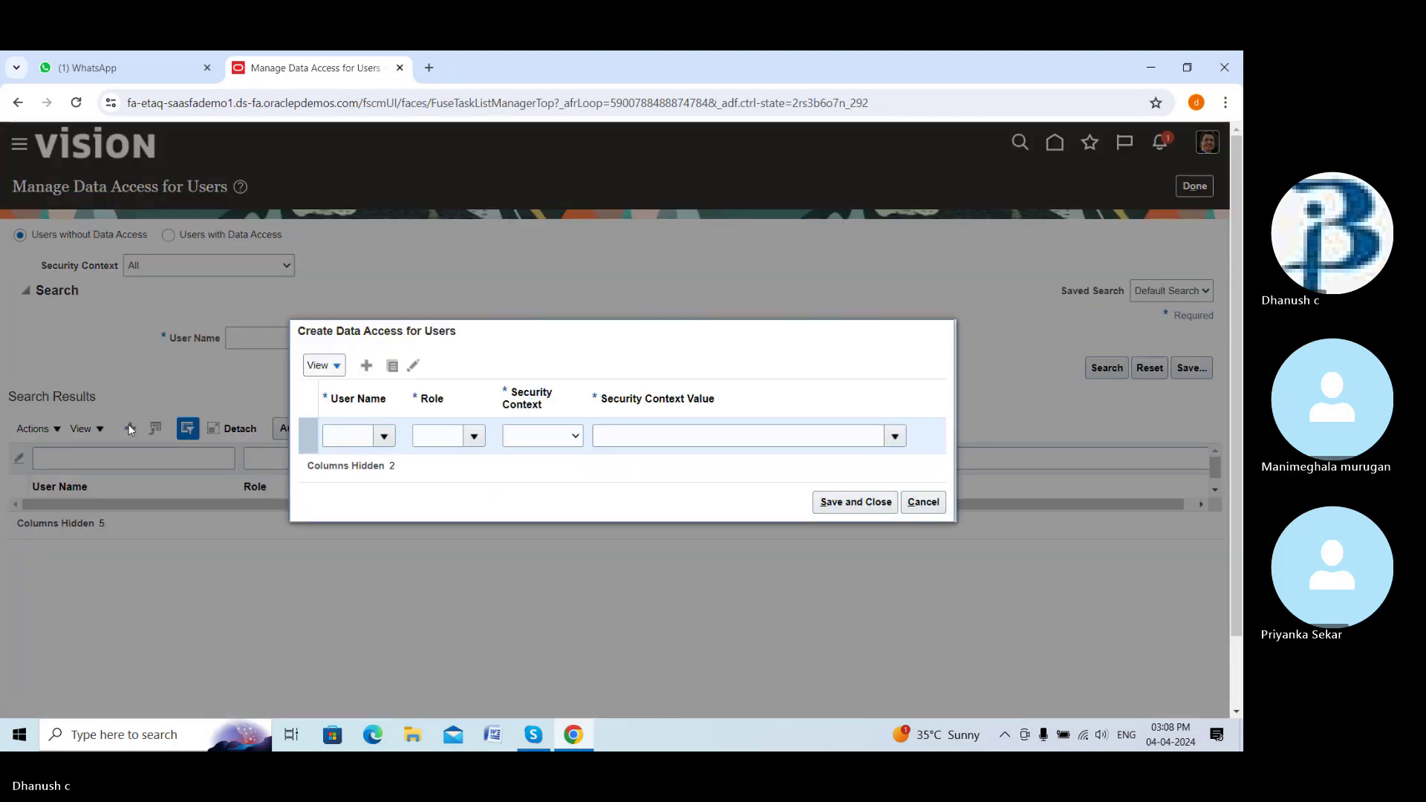
left_click(384, 436)
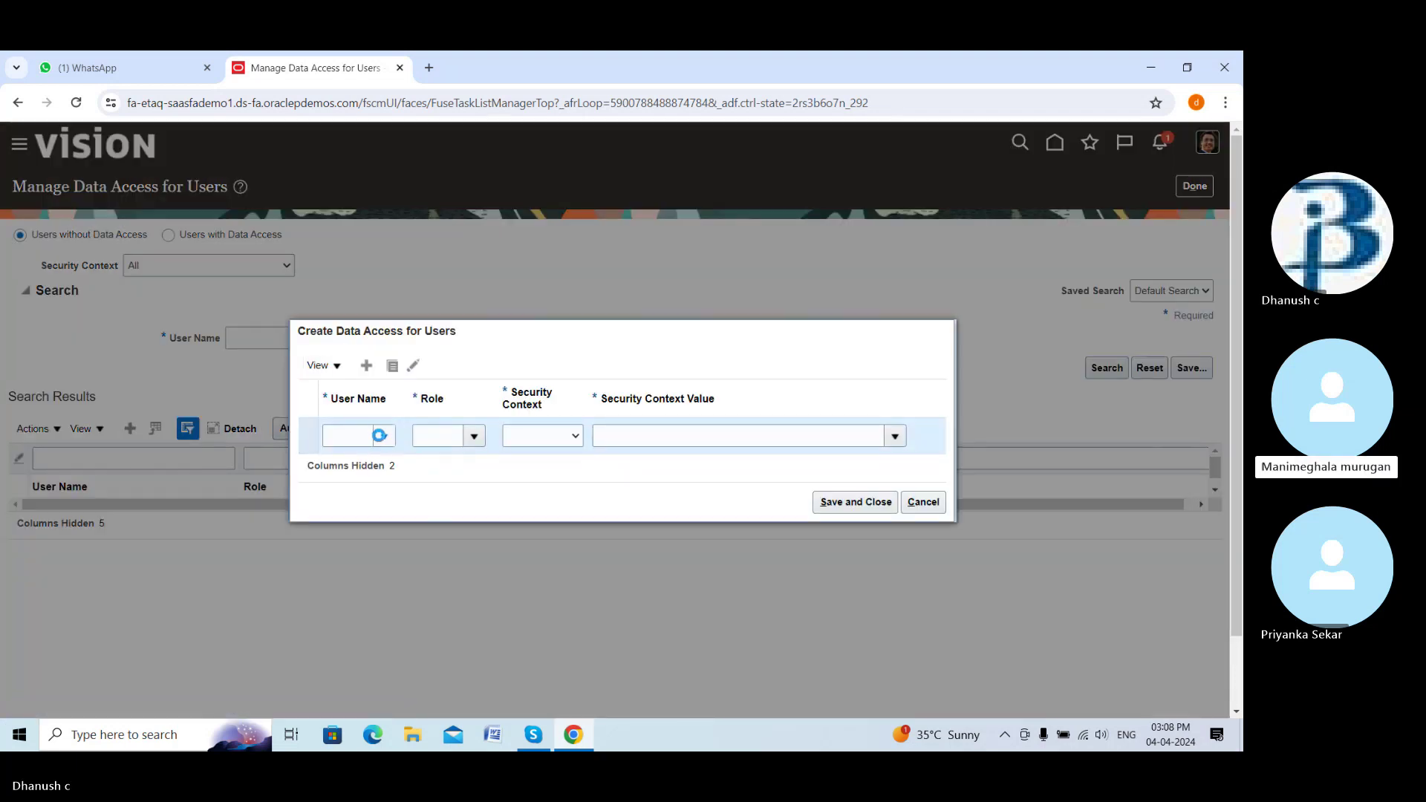
left_click(344, 704)
left_click(635, 399)
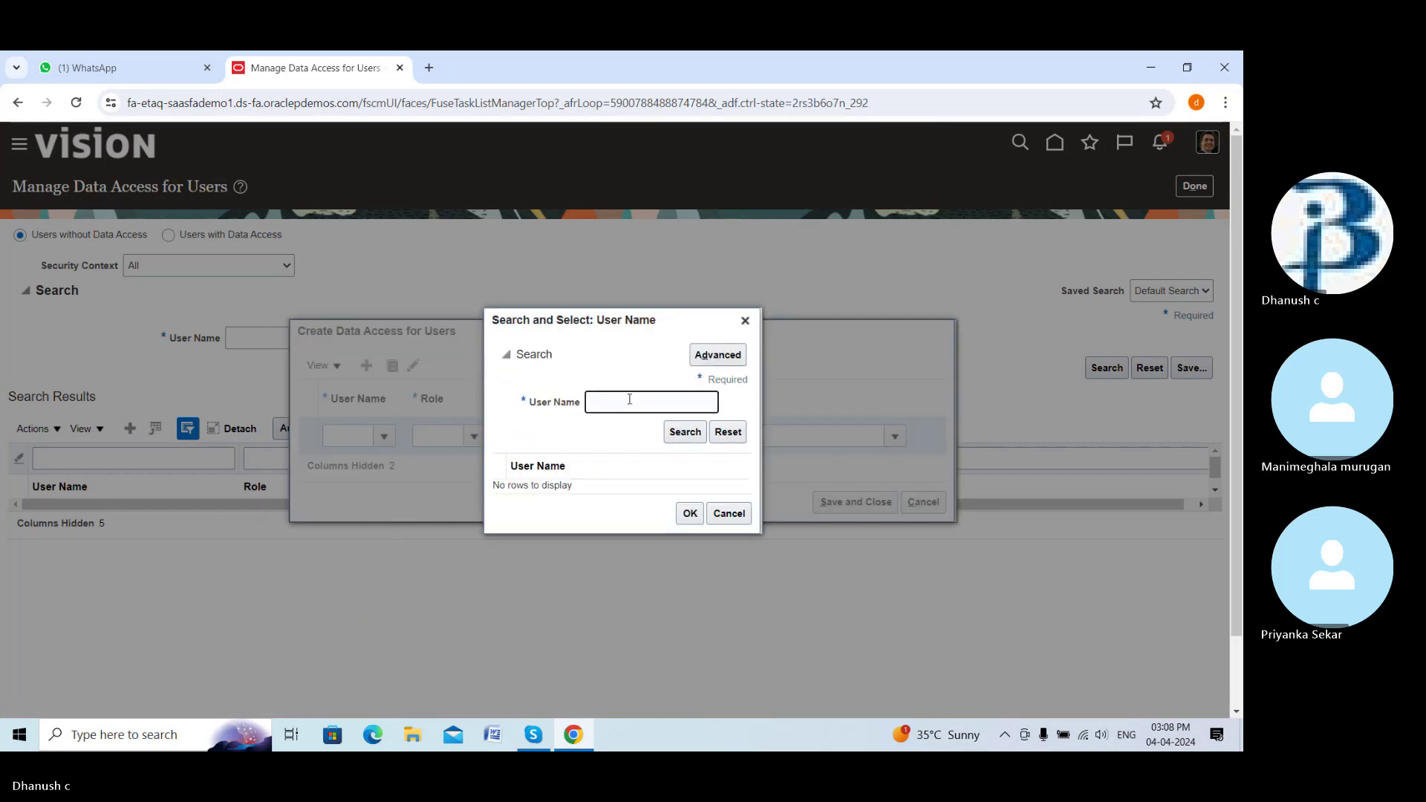
type("lee")
left_click(684, 431)
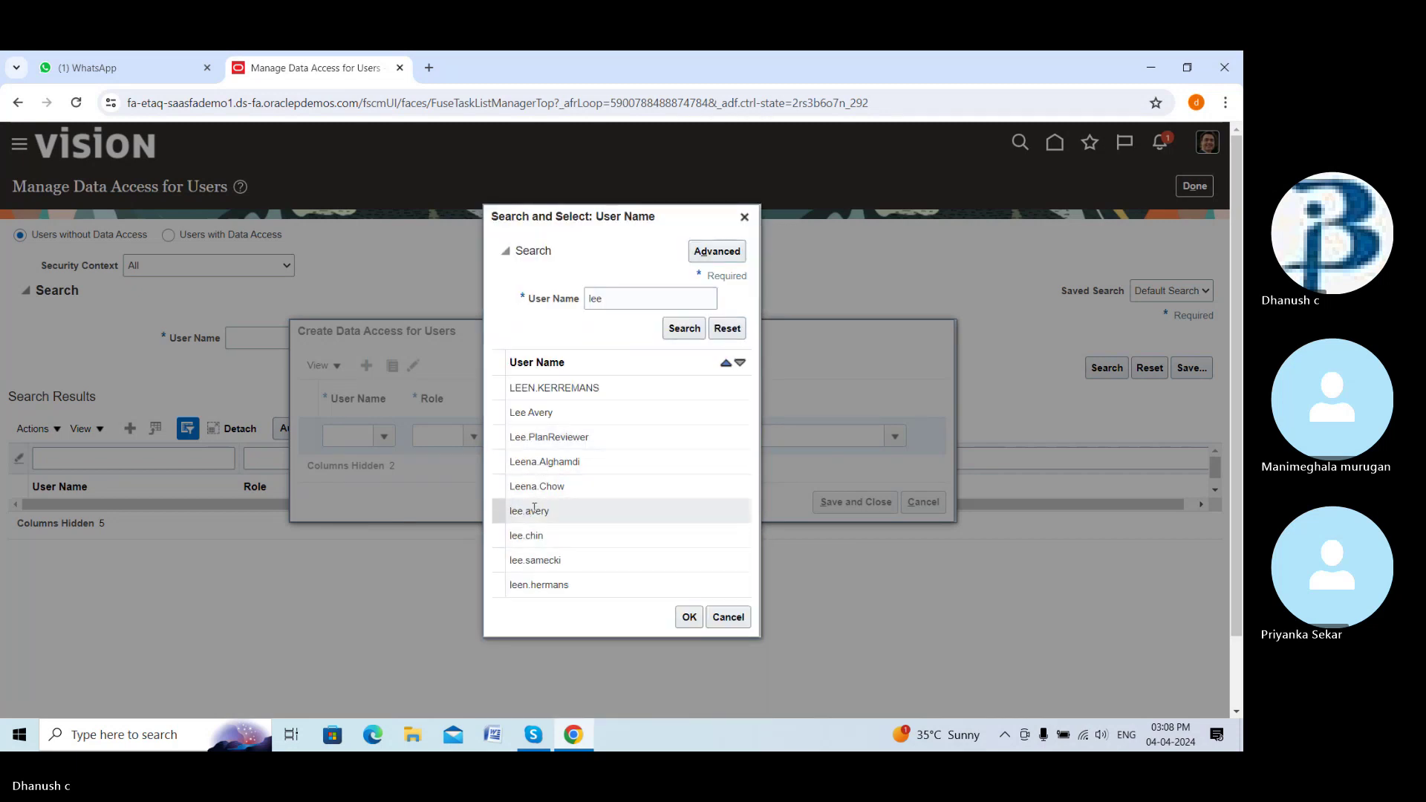
left_click(534, 514)
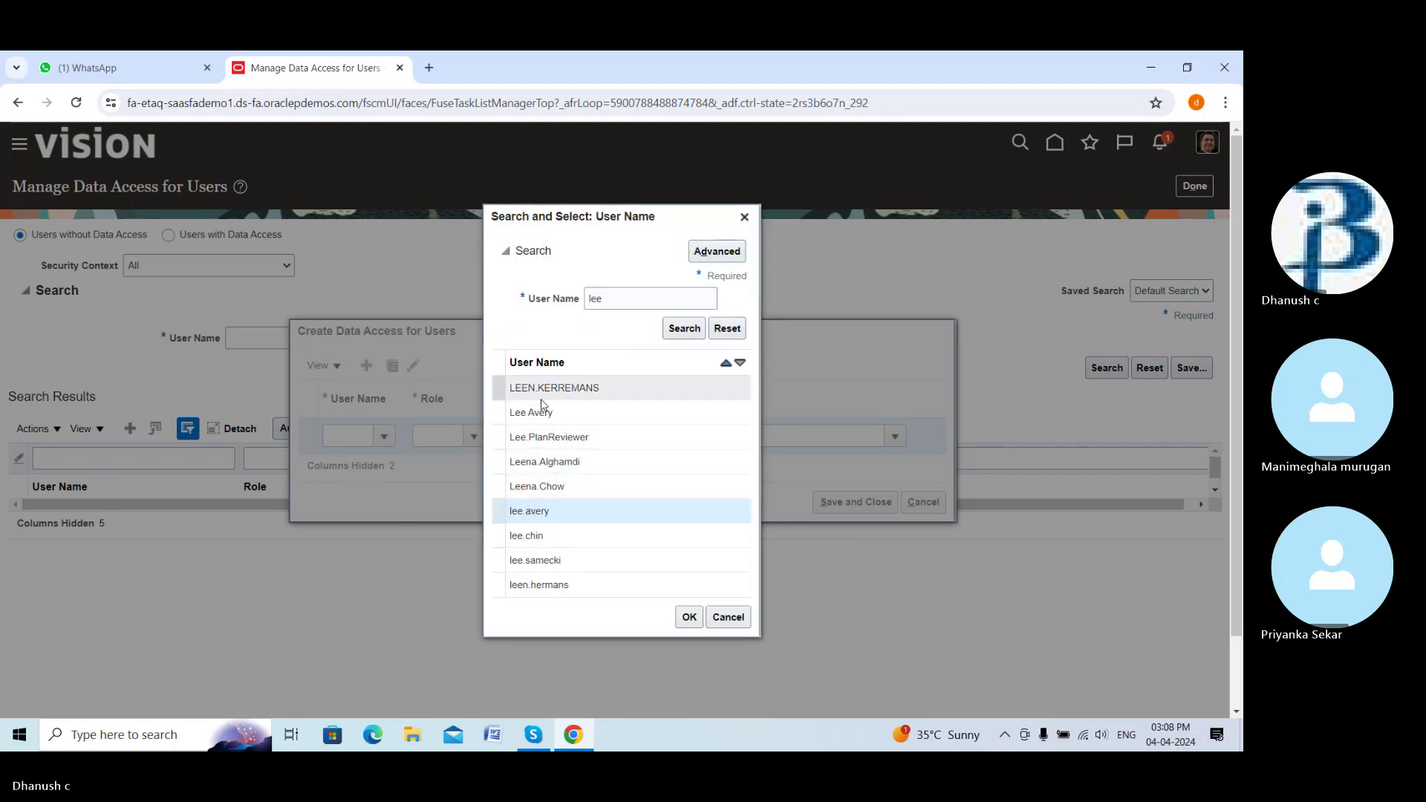
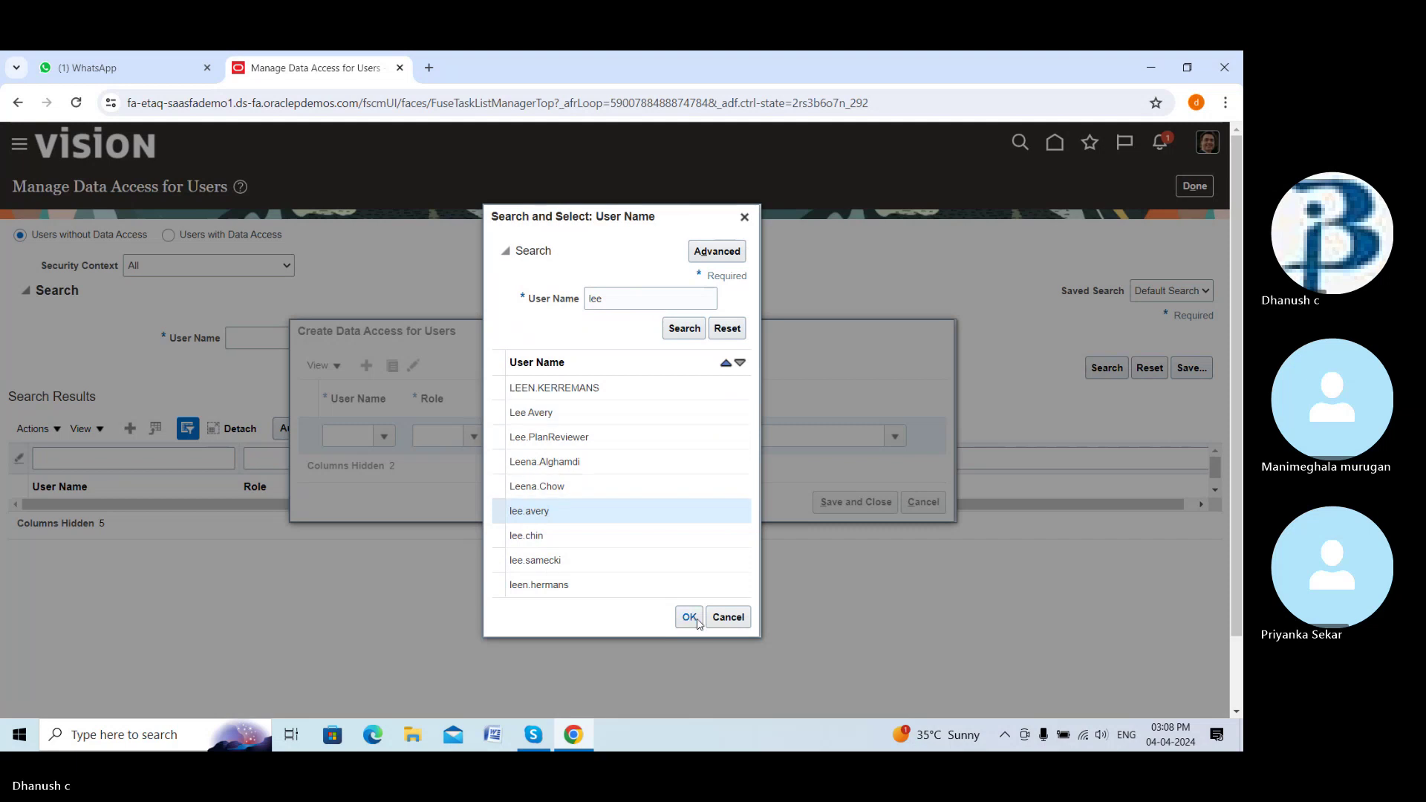
Choose the tester's user account from the search results for the new access row
left_click(581, 416)
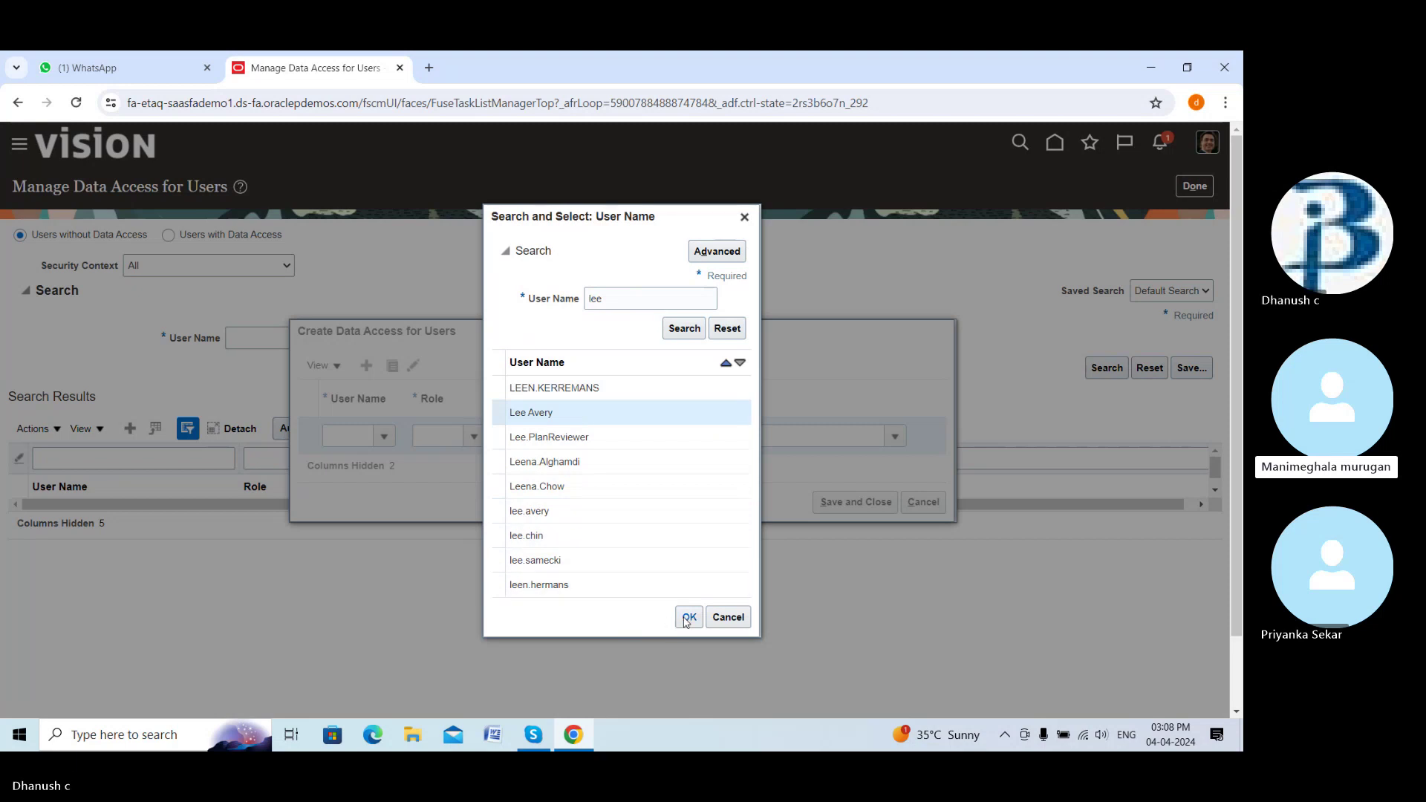
left_click(529, 509)
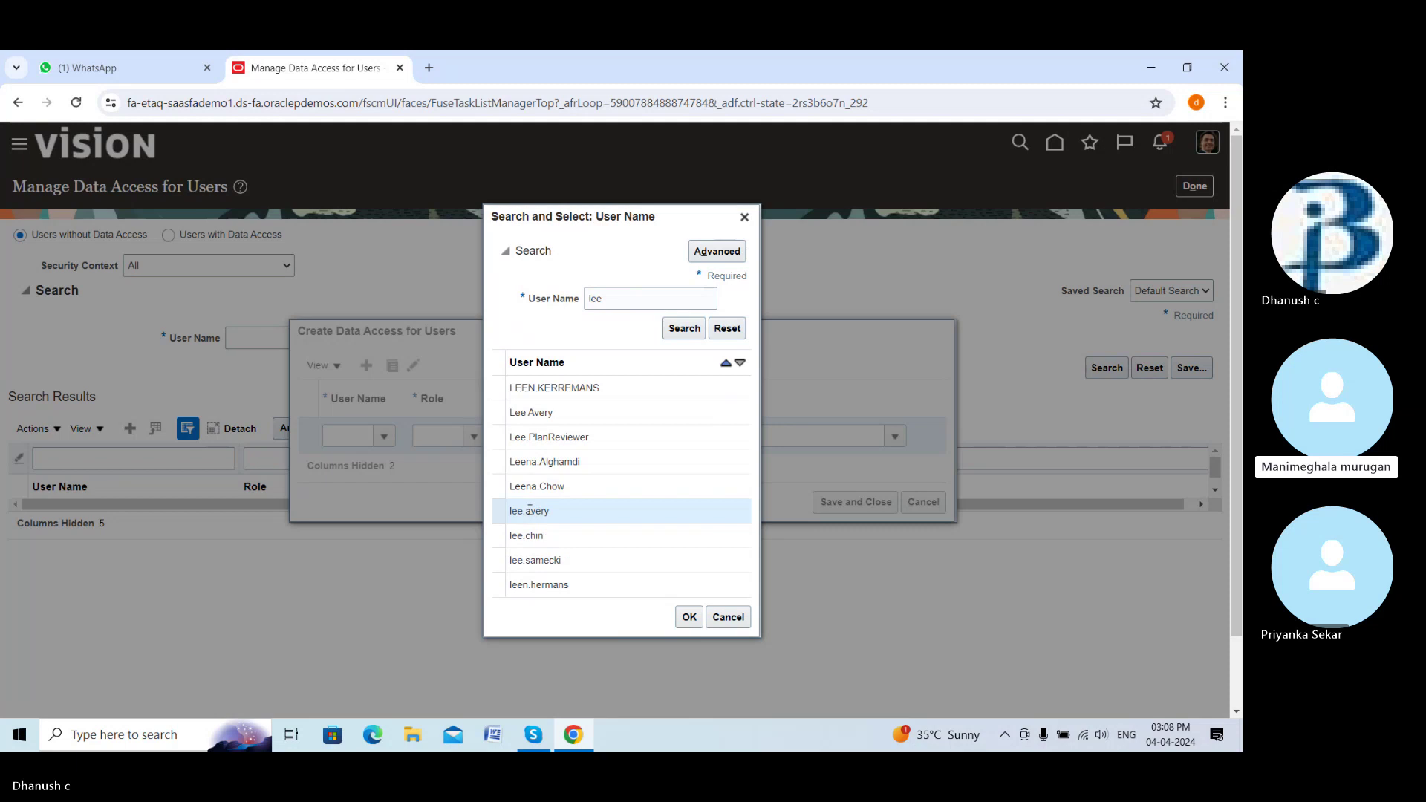
left_click(690, 618)
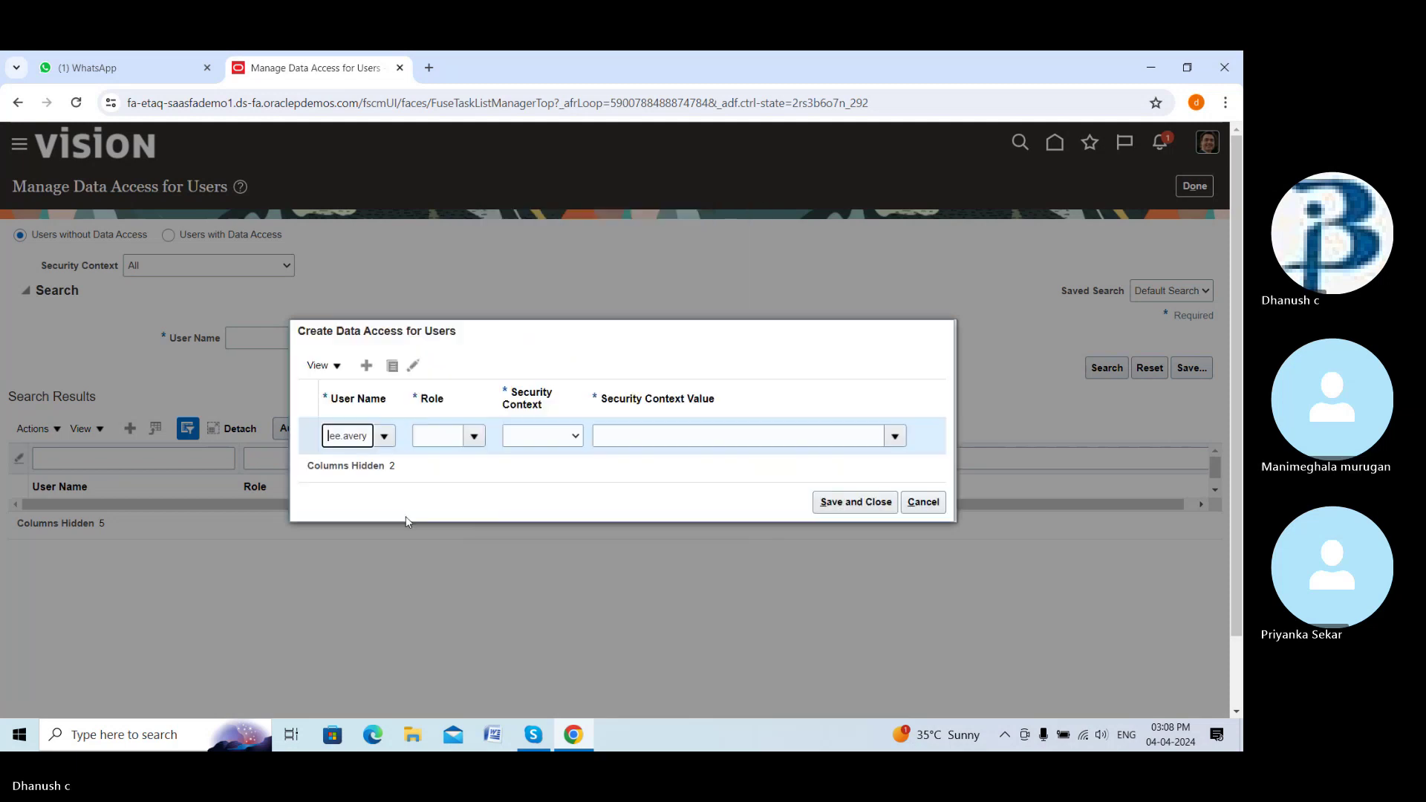
Give the row role Buyer, security context Business unit, and value DREAM BUILDER BU
left_click(475, 437)
scroll(471, 592, "down", 3)
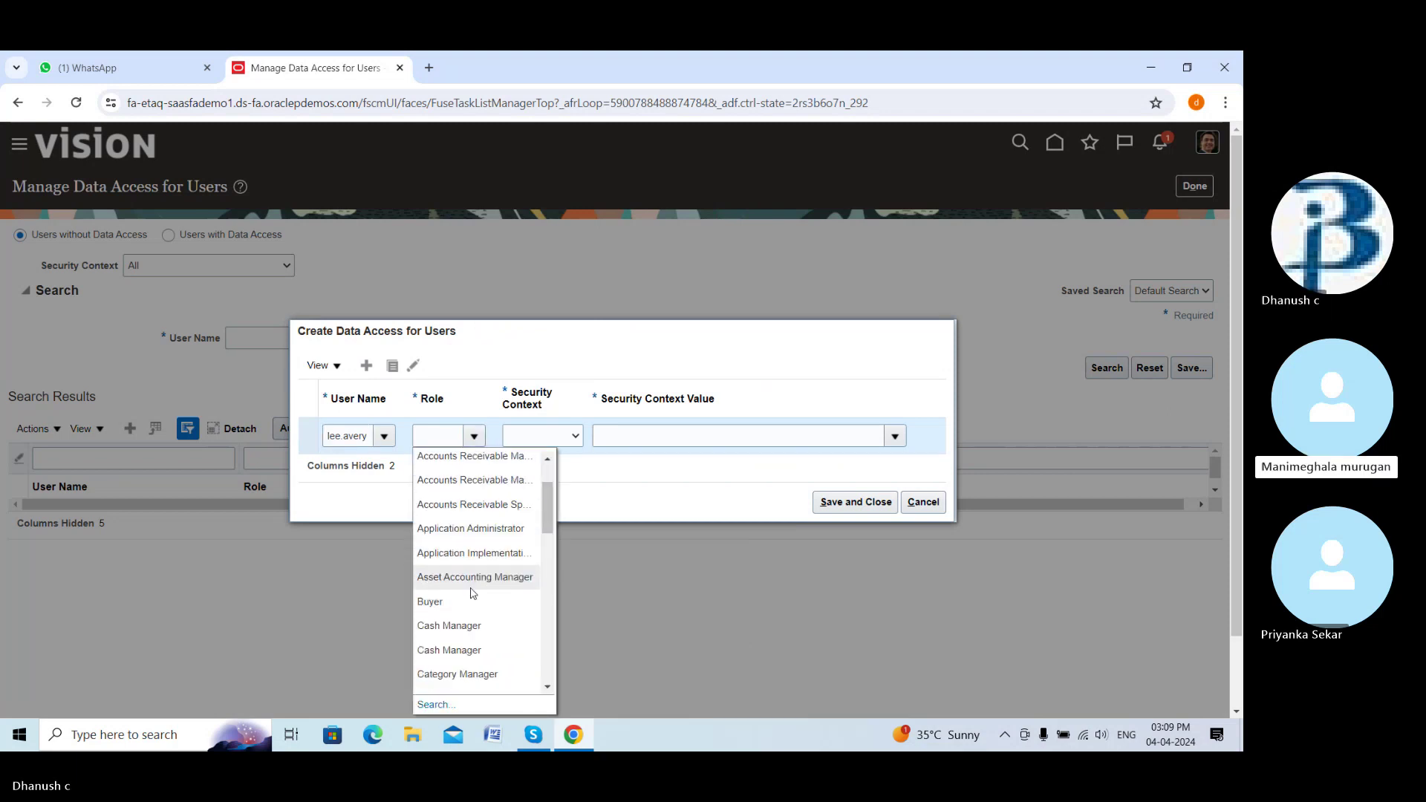
left_click(431, 520)
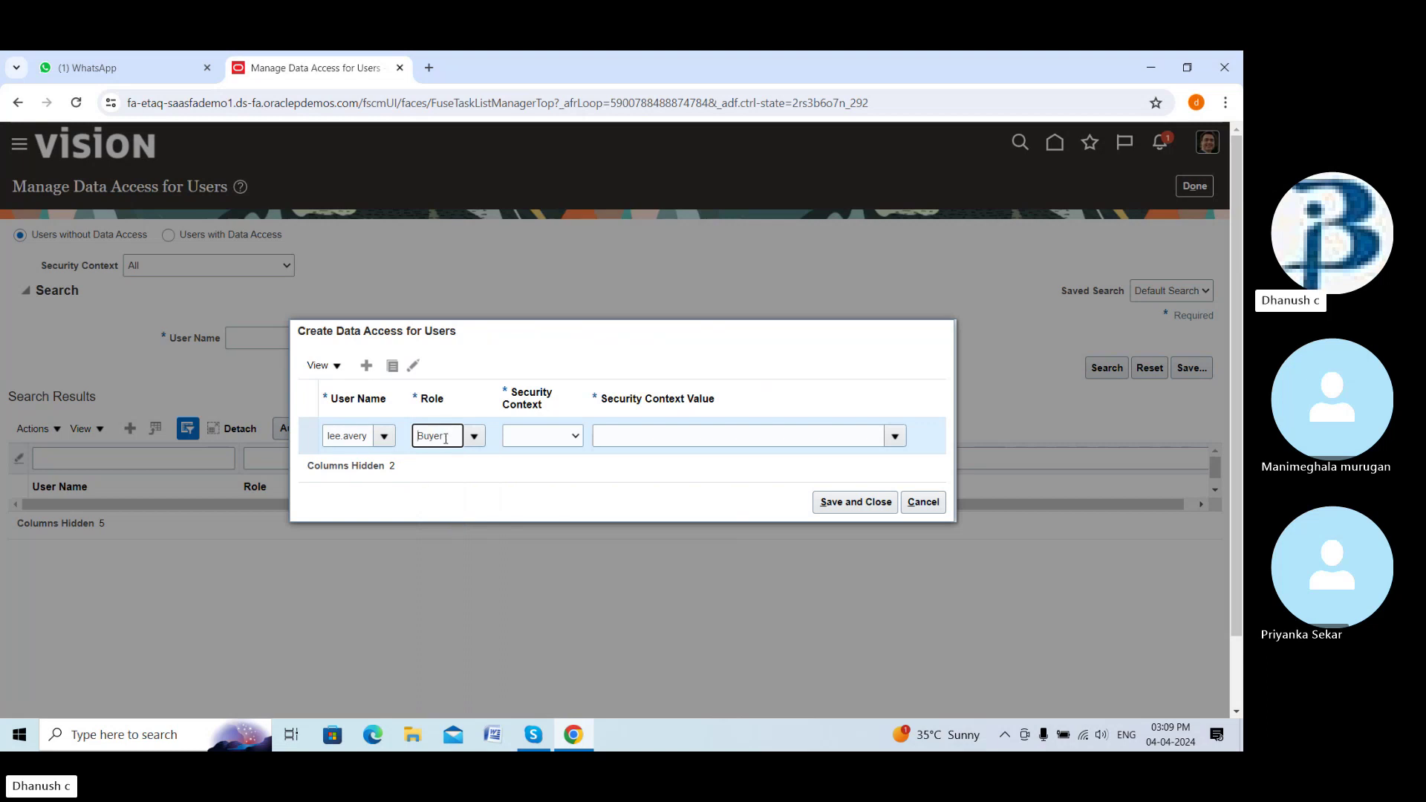
left_click(577, 438)
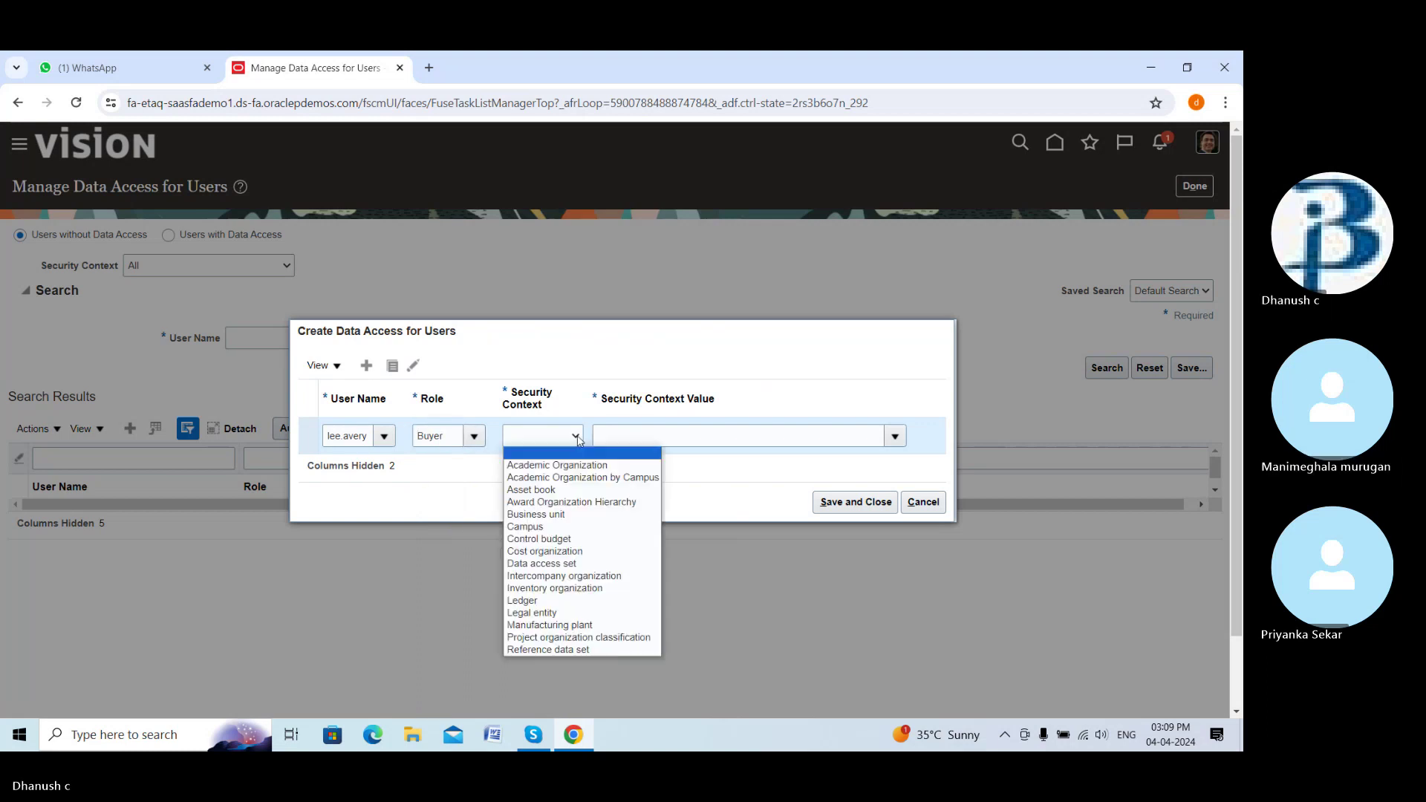
left_click(553, 514)
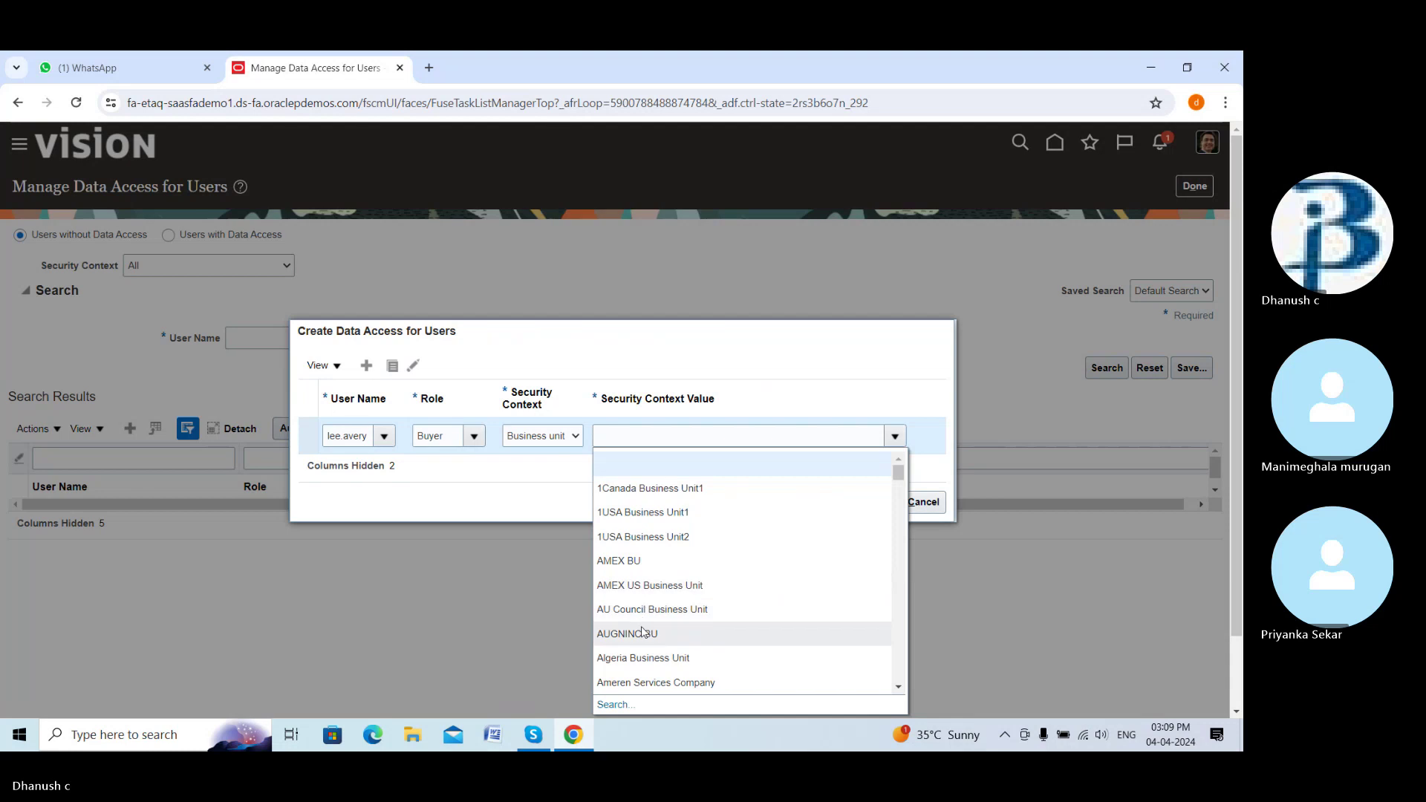
scroll(641, 609, "down", 1)
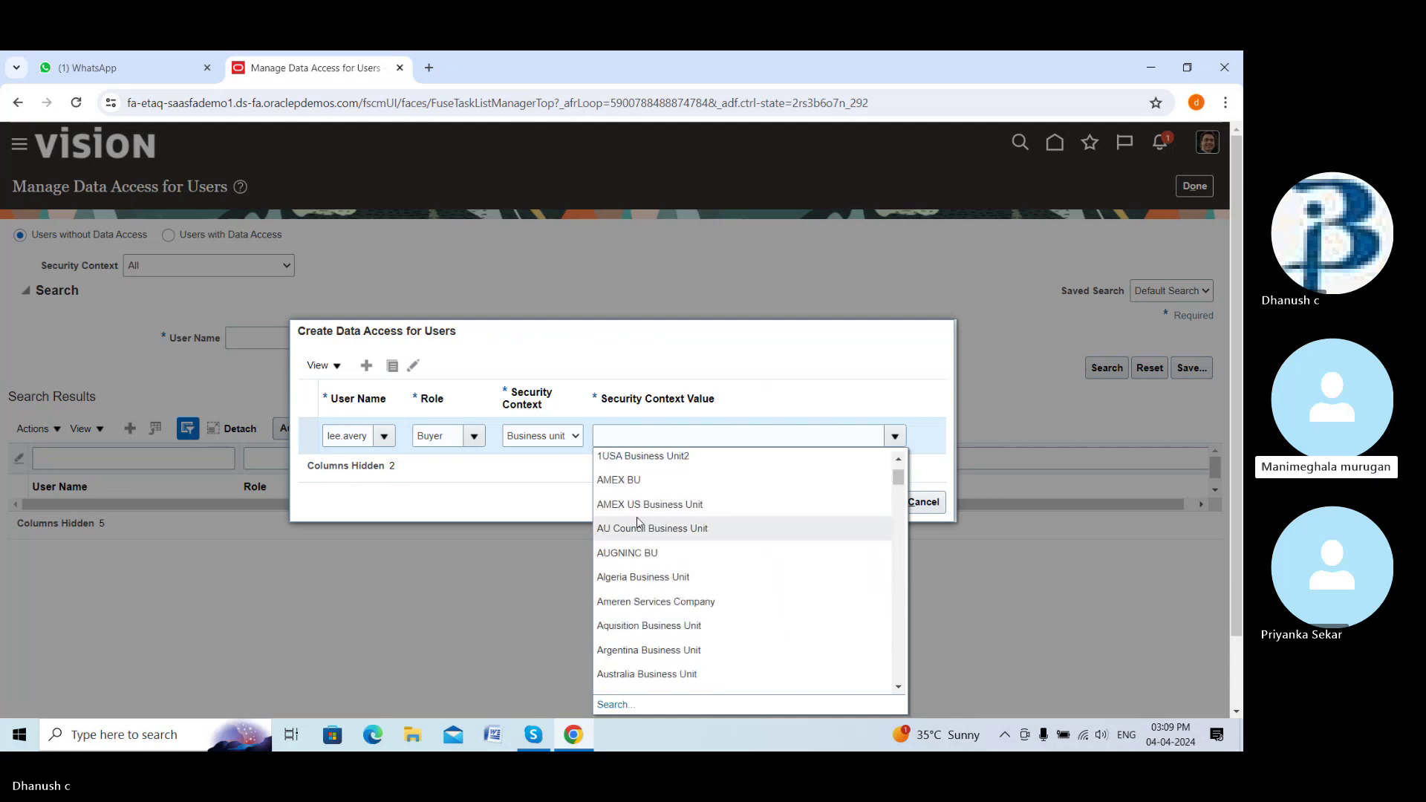
scroll(637, 586, "down", 2)
scroll(628, 634, "down", 4)
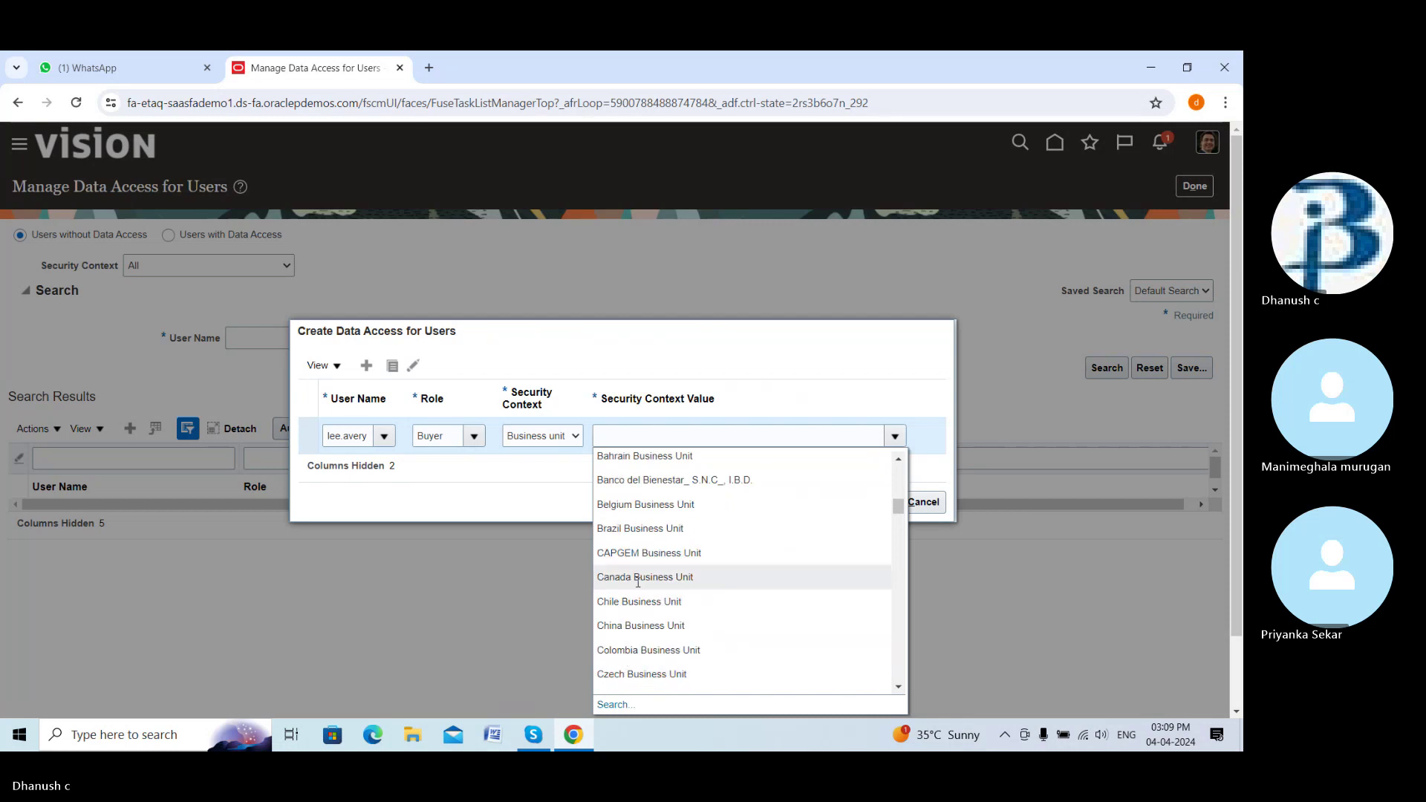
scroll(635, 598, "down", 3)
left_click(644, 504)
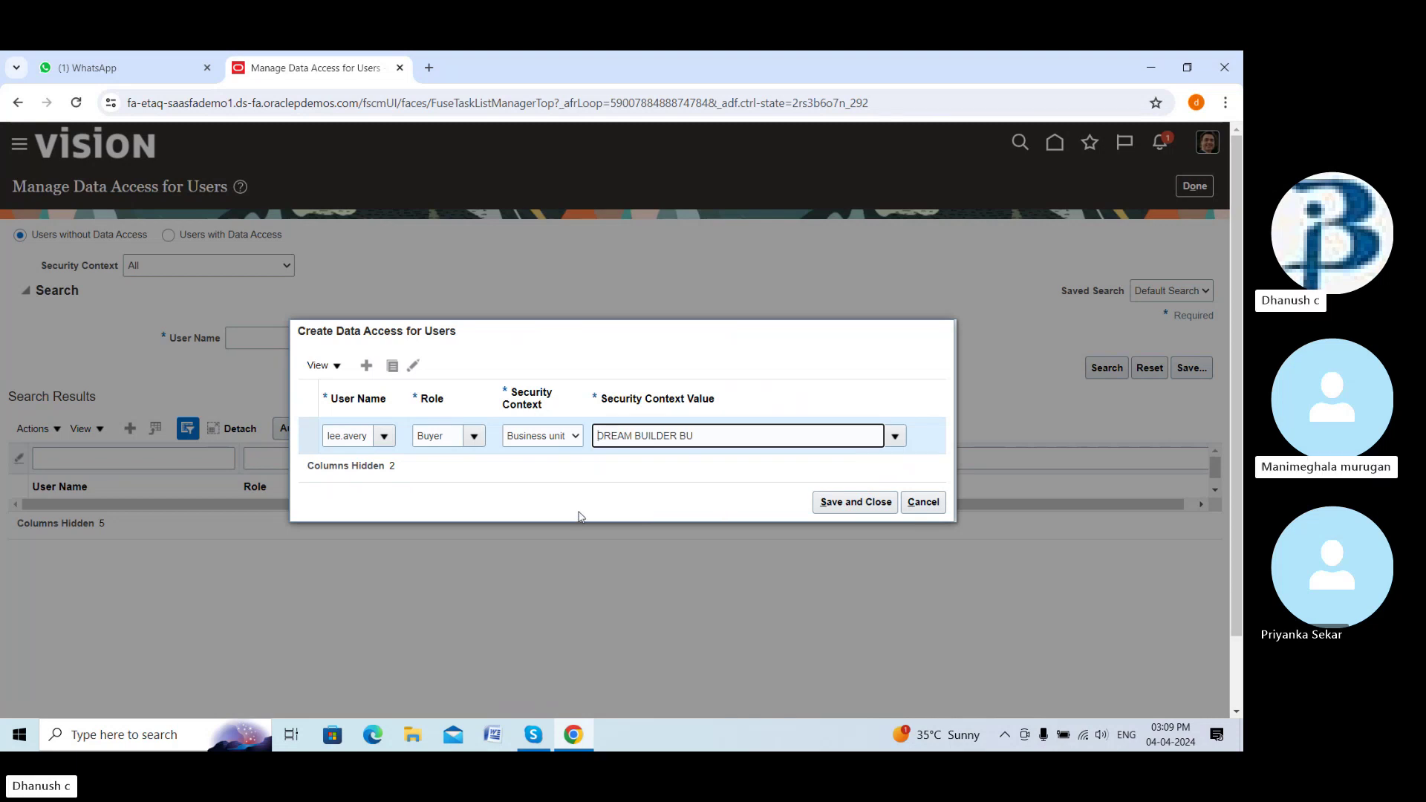
Save the Buyer access for DREAM BUILDER BU after deleting an extra empty row
left_click(366, 367)
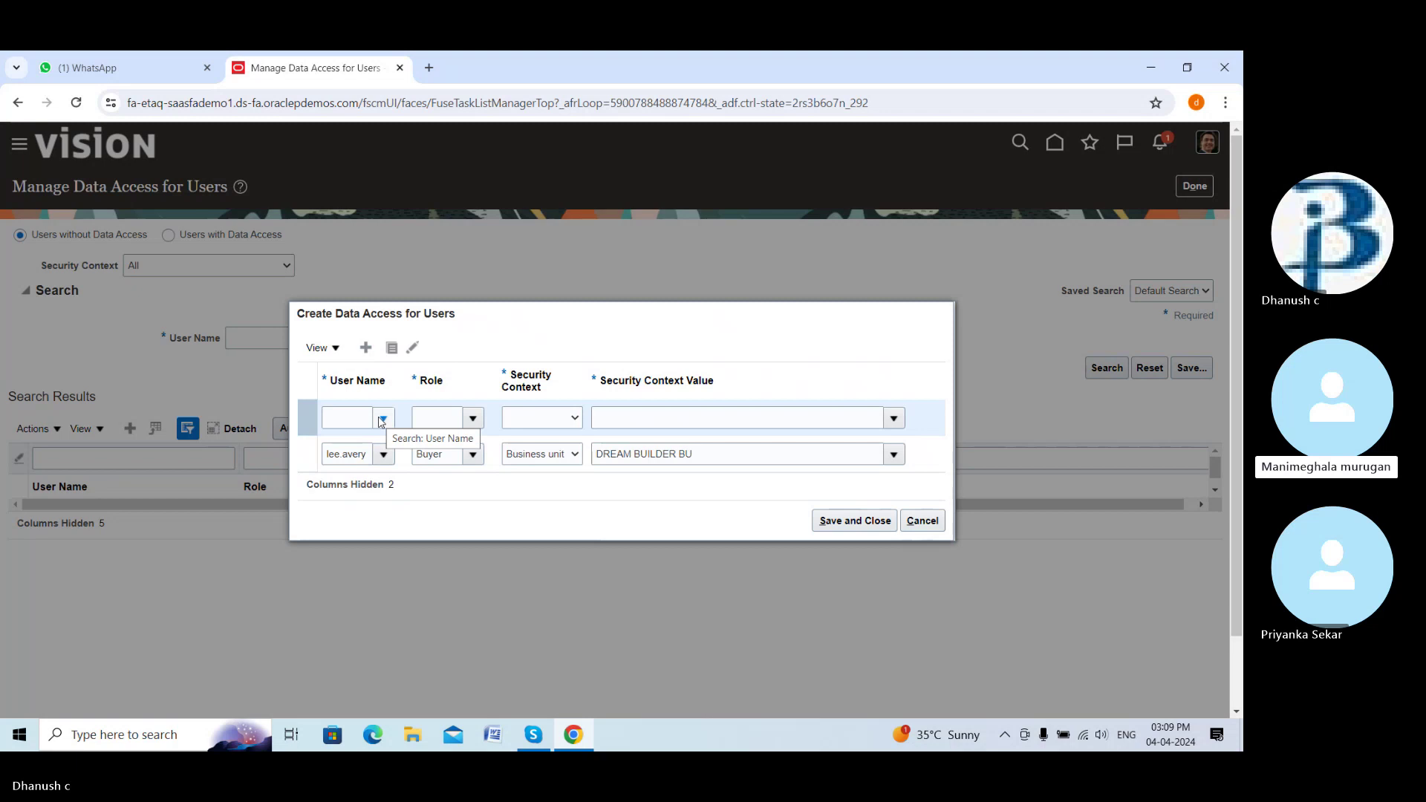
left_click(856, 520)
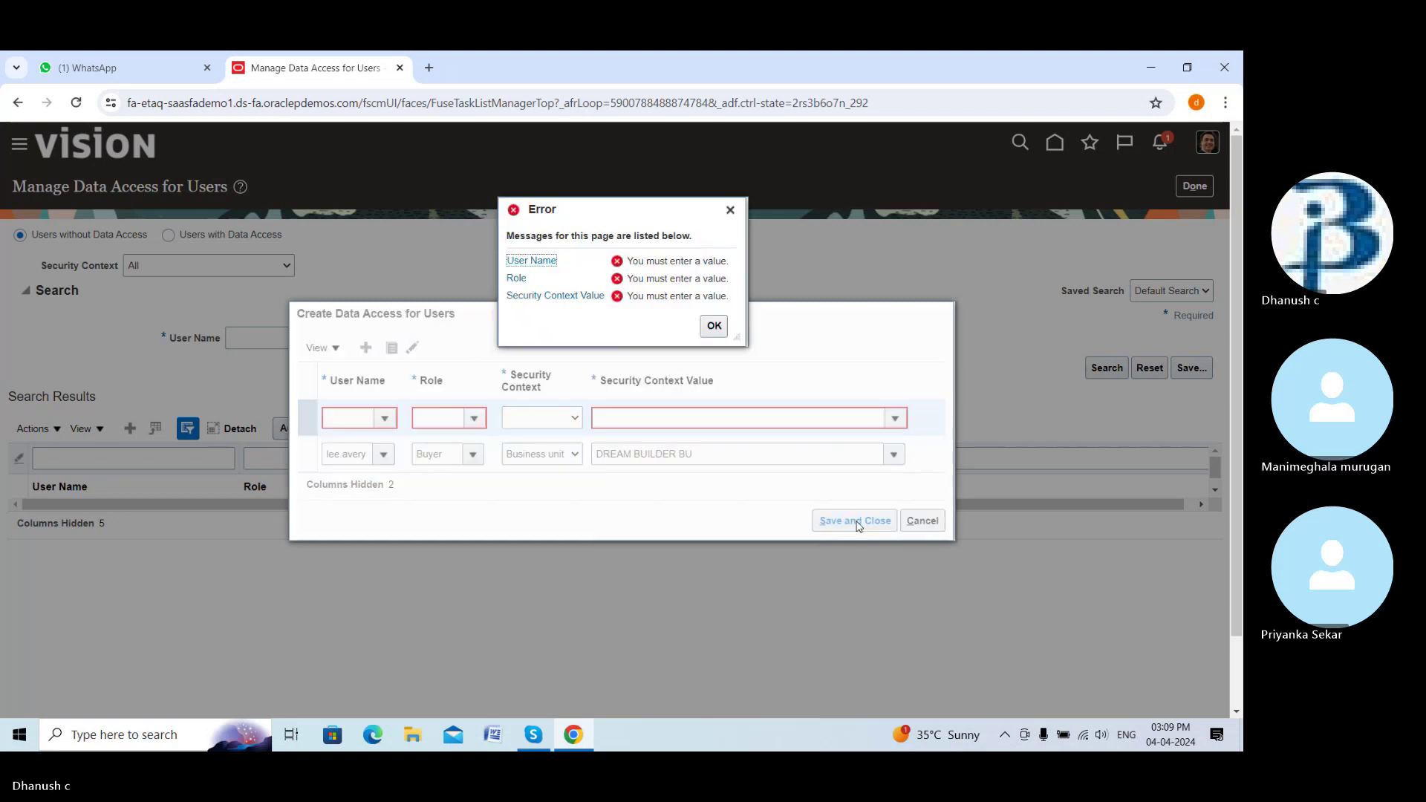
left_click(713, 327)
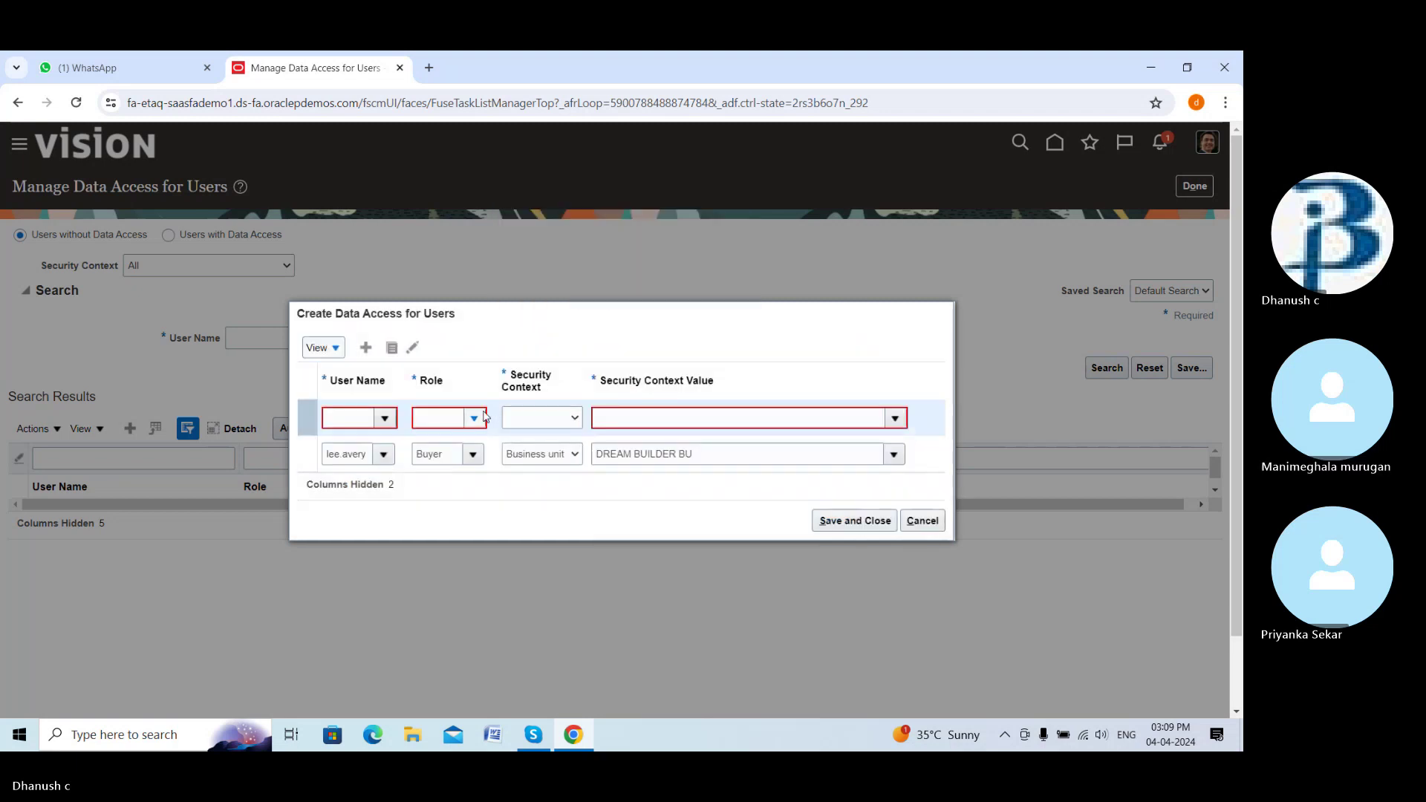
left_click(413, 349)
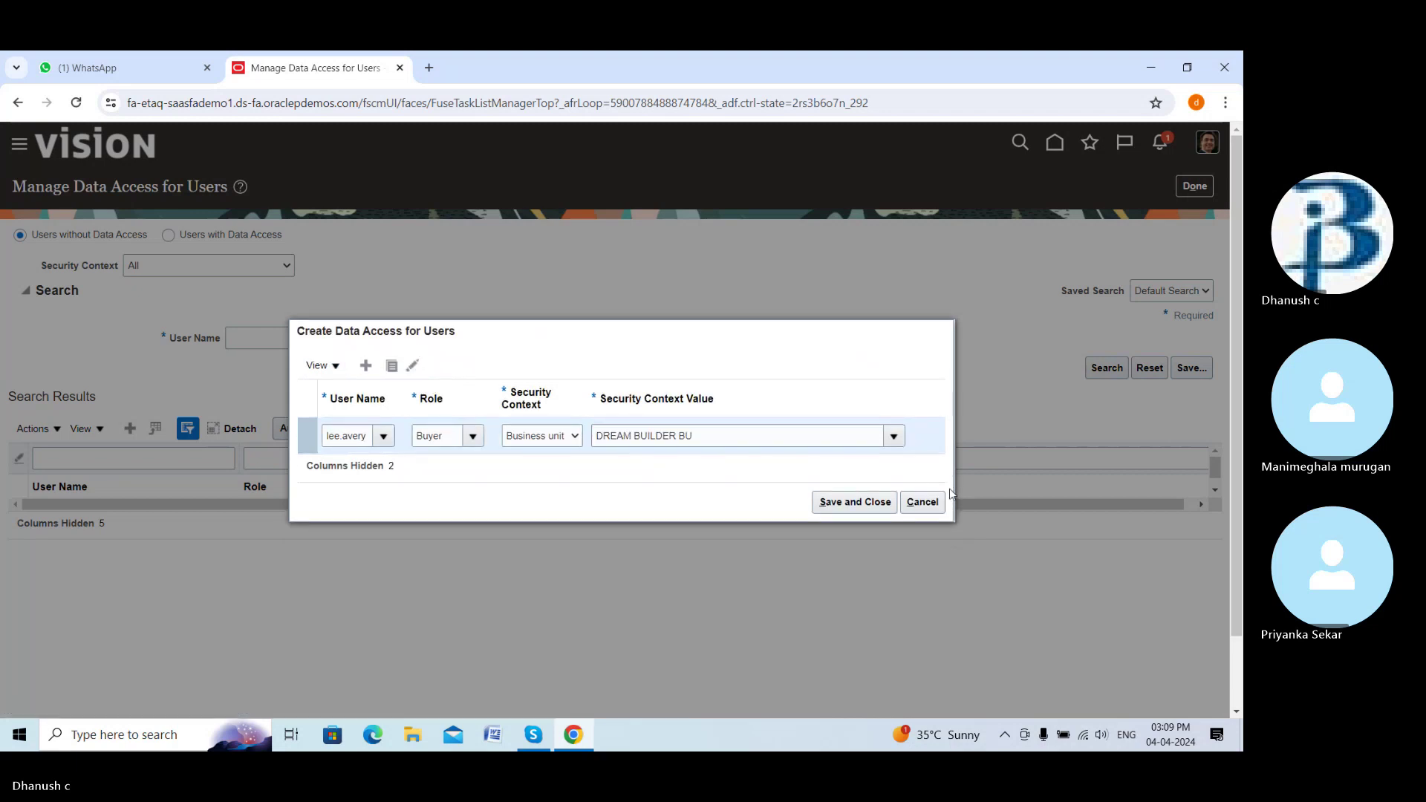
left_click(855, 502)
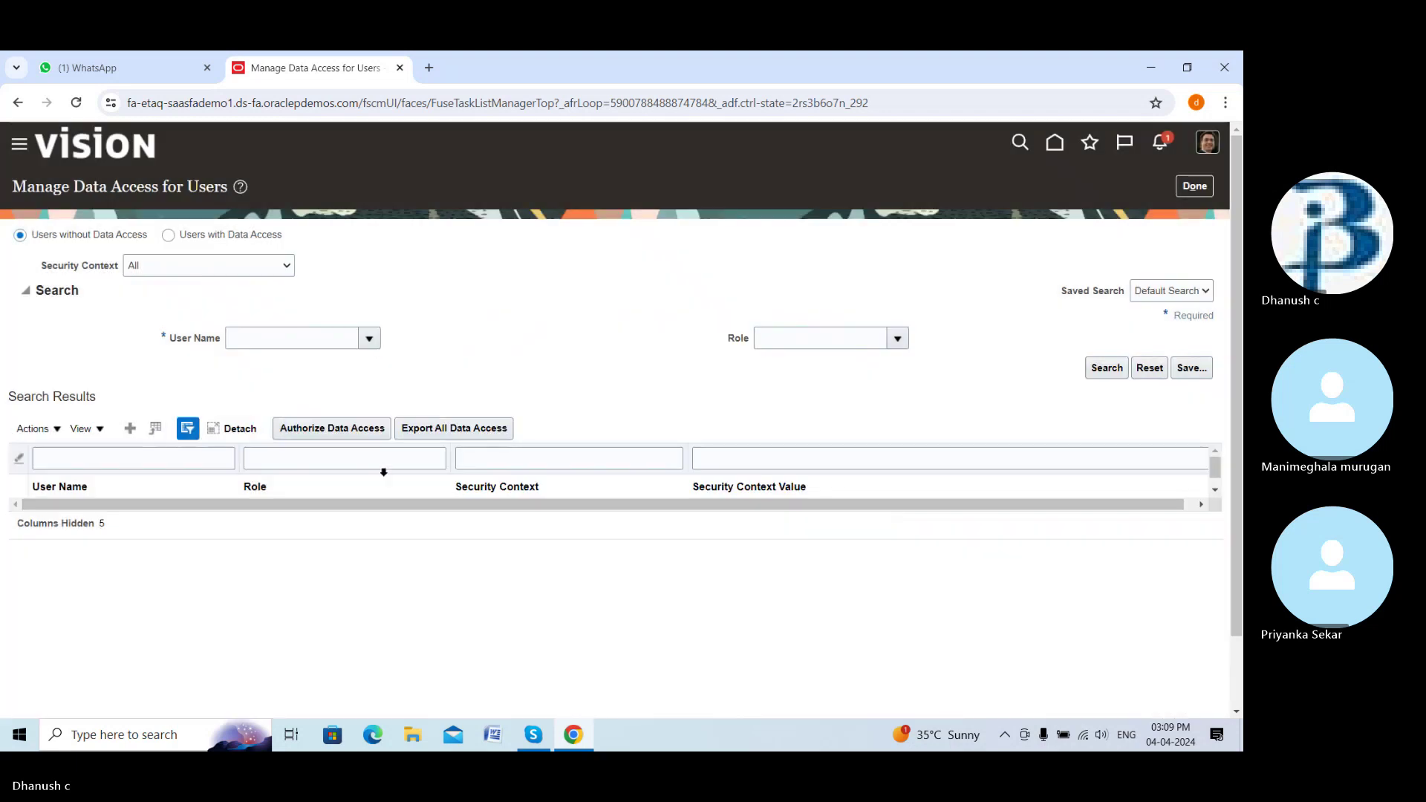
Finish the data access task, return Home, and open Scheduled Processes under Navigator Tools
left_click(1187, 186)
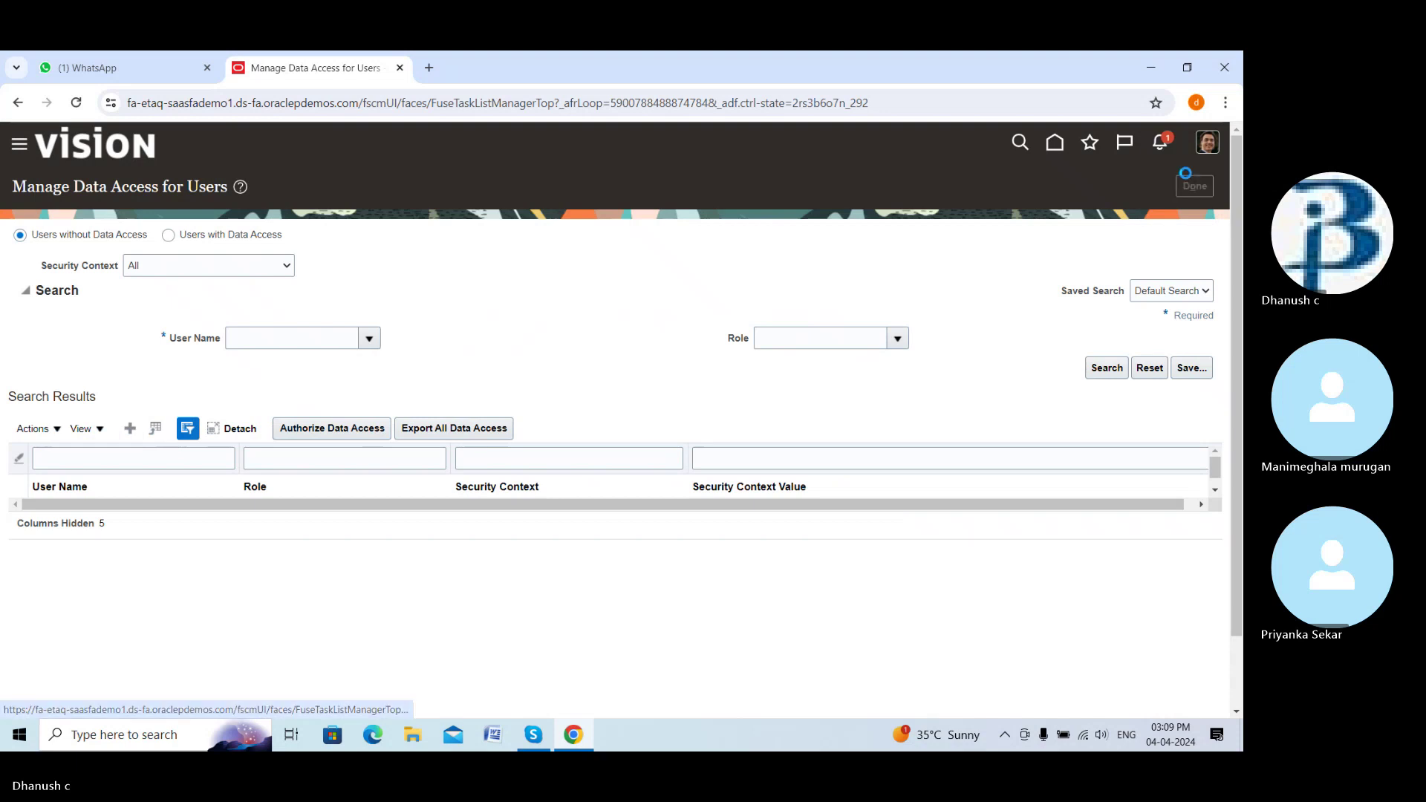
left_click(1193, 184)
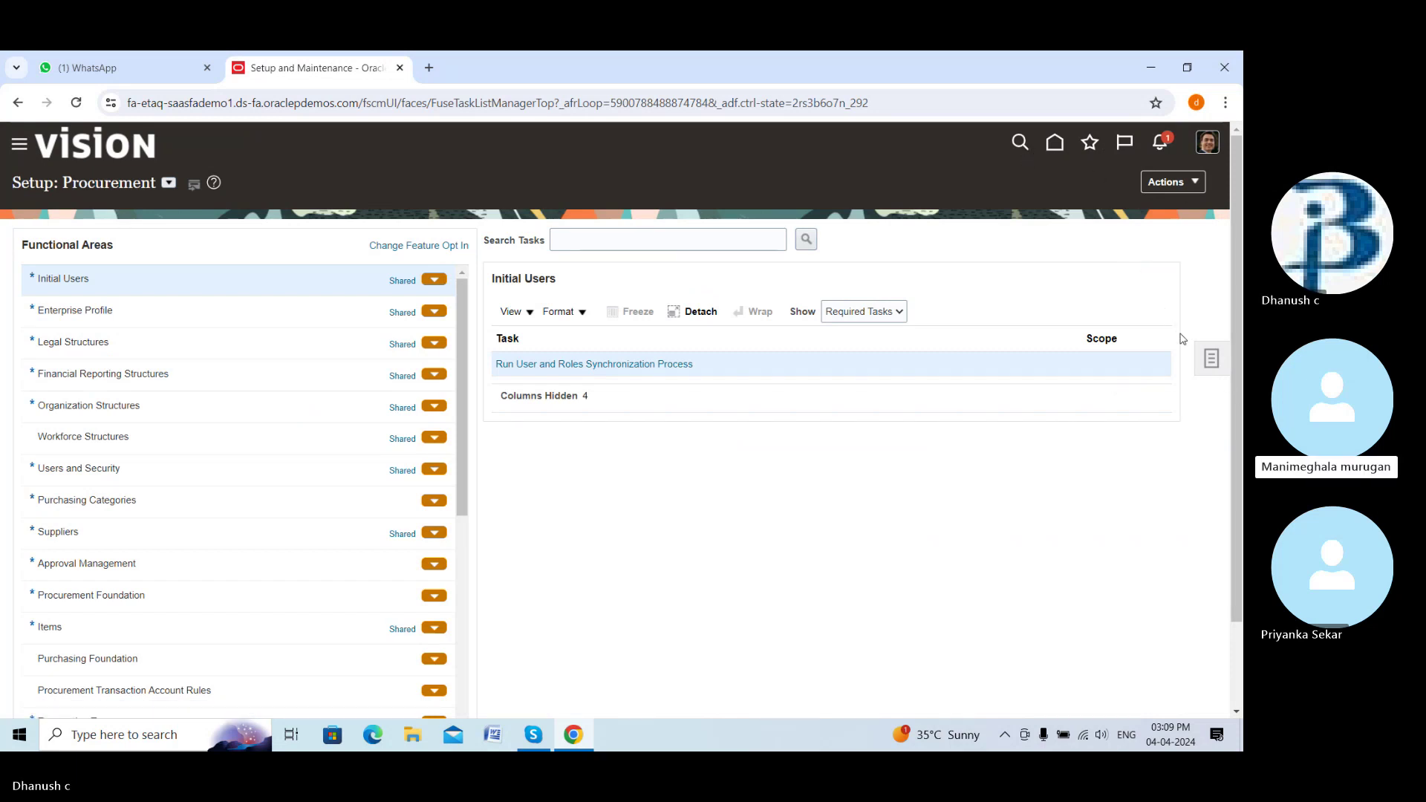
left_click(1055, 143)
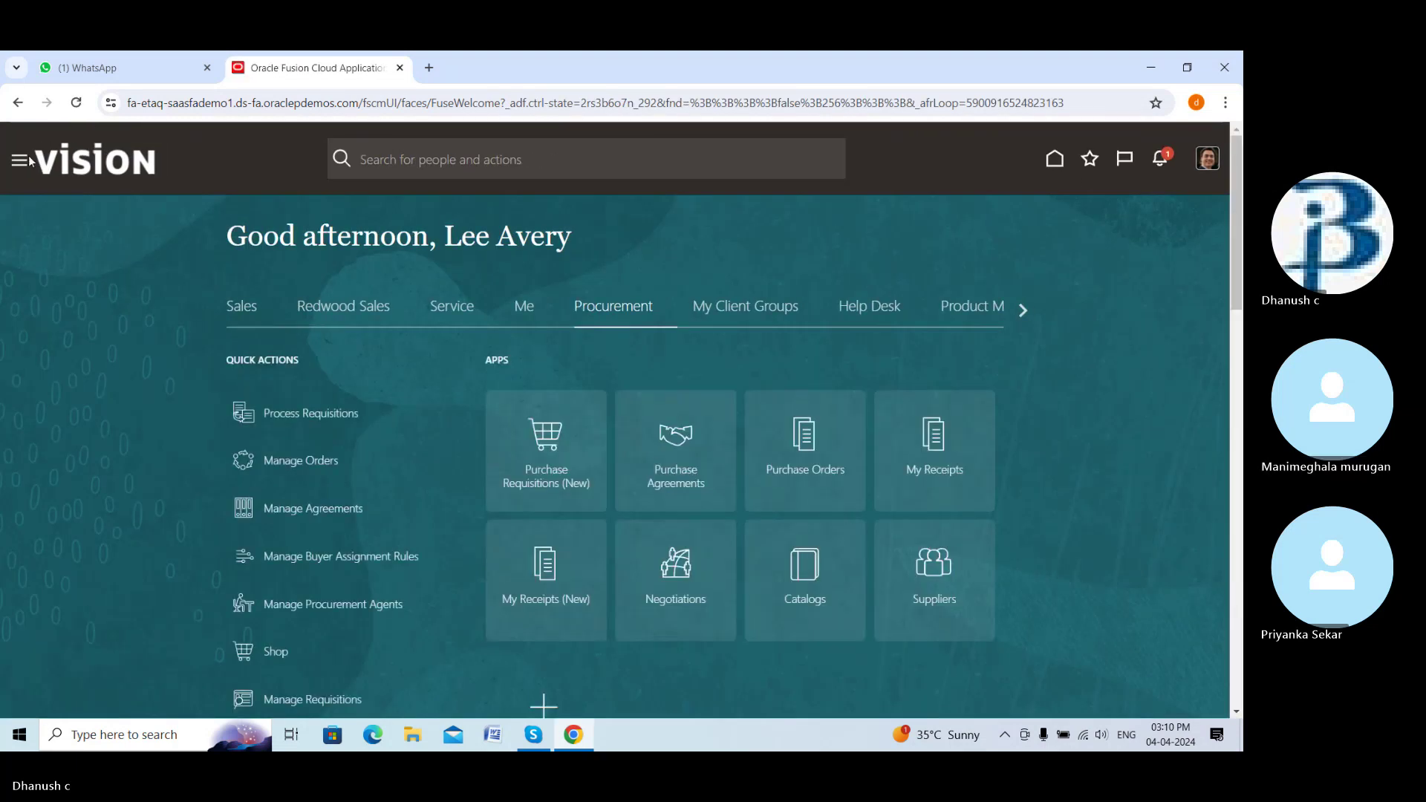
left_click(20, 160)
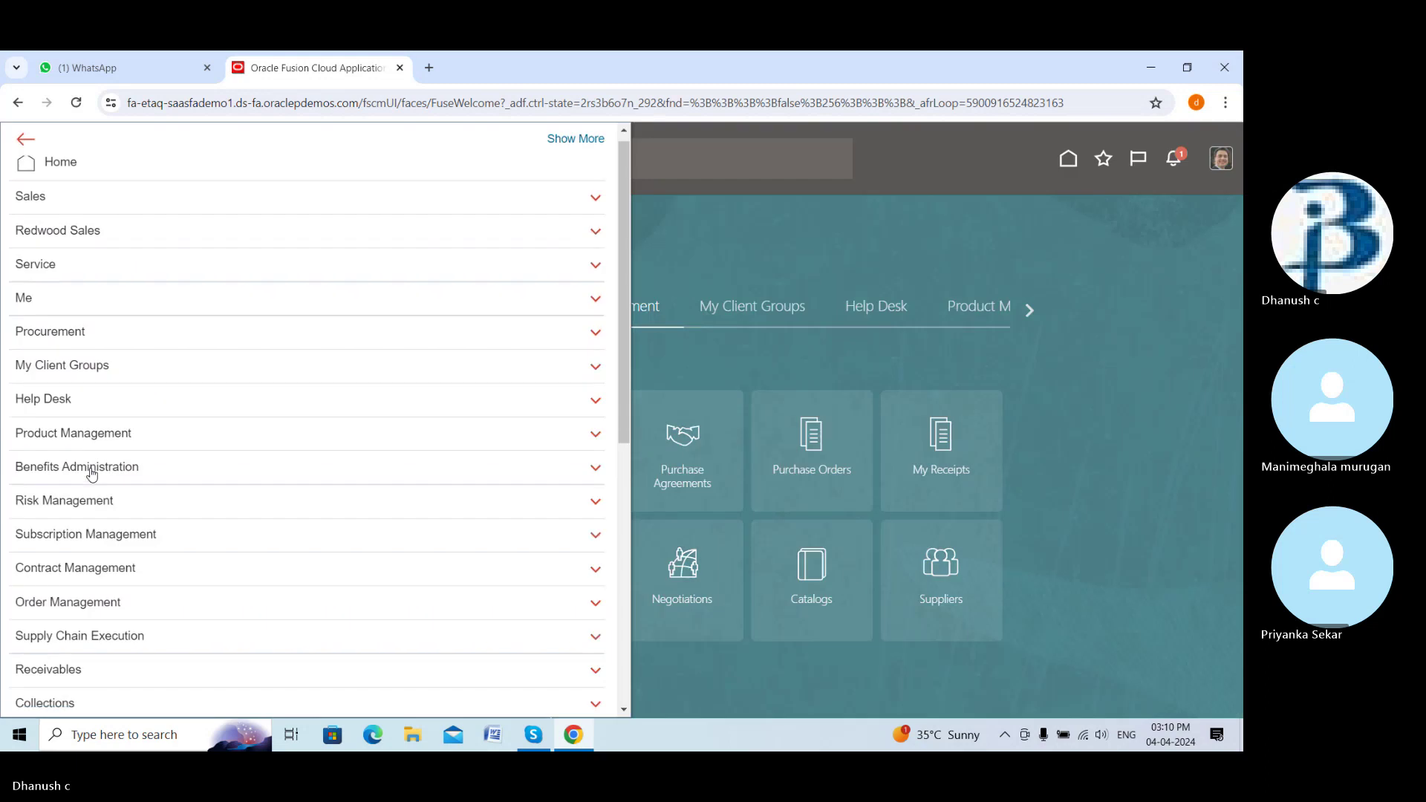
scroll(92, 474, "down", 7)
left_click(94, 589)
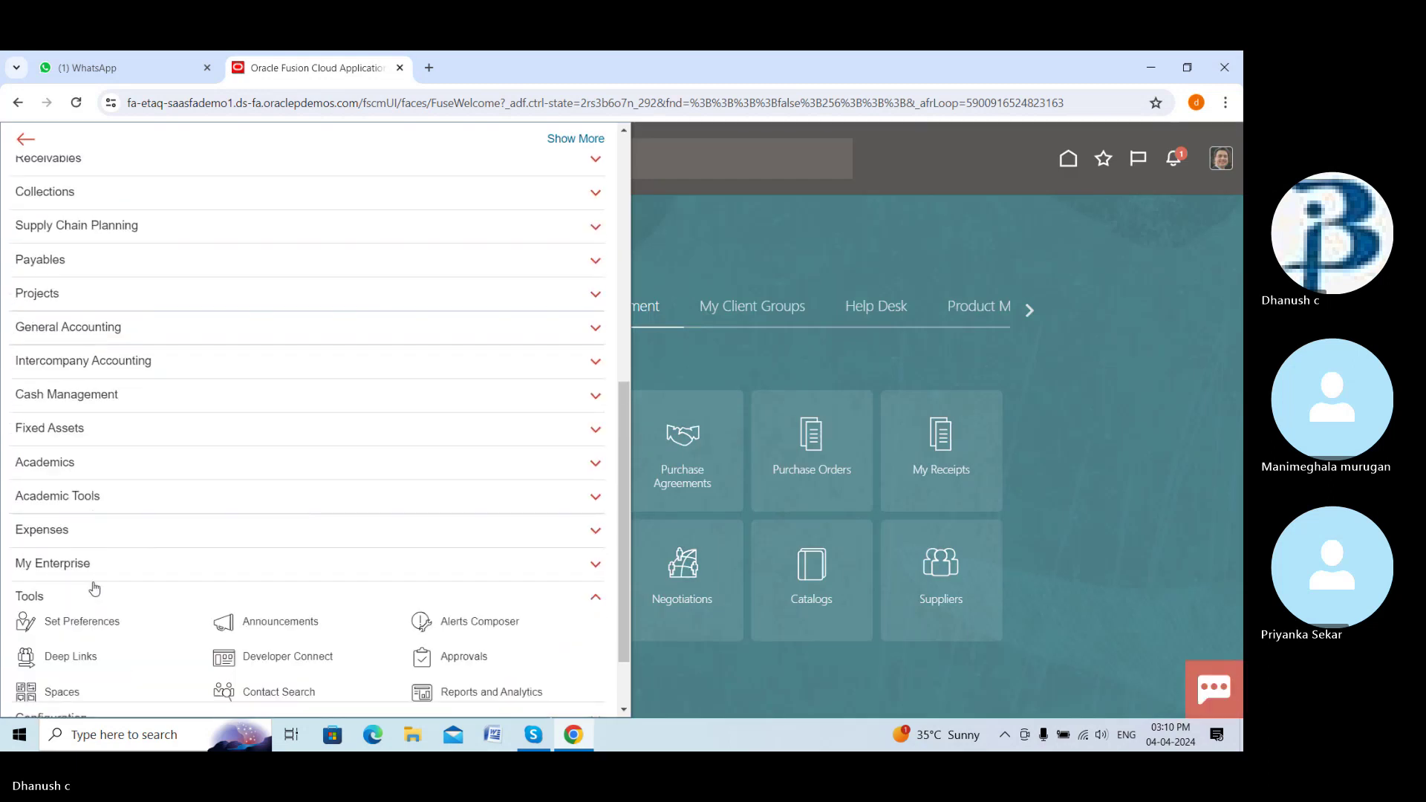
scroll(94, 580, "down", 3)
left_click(108, 483)
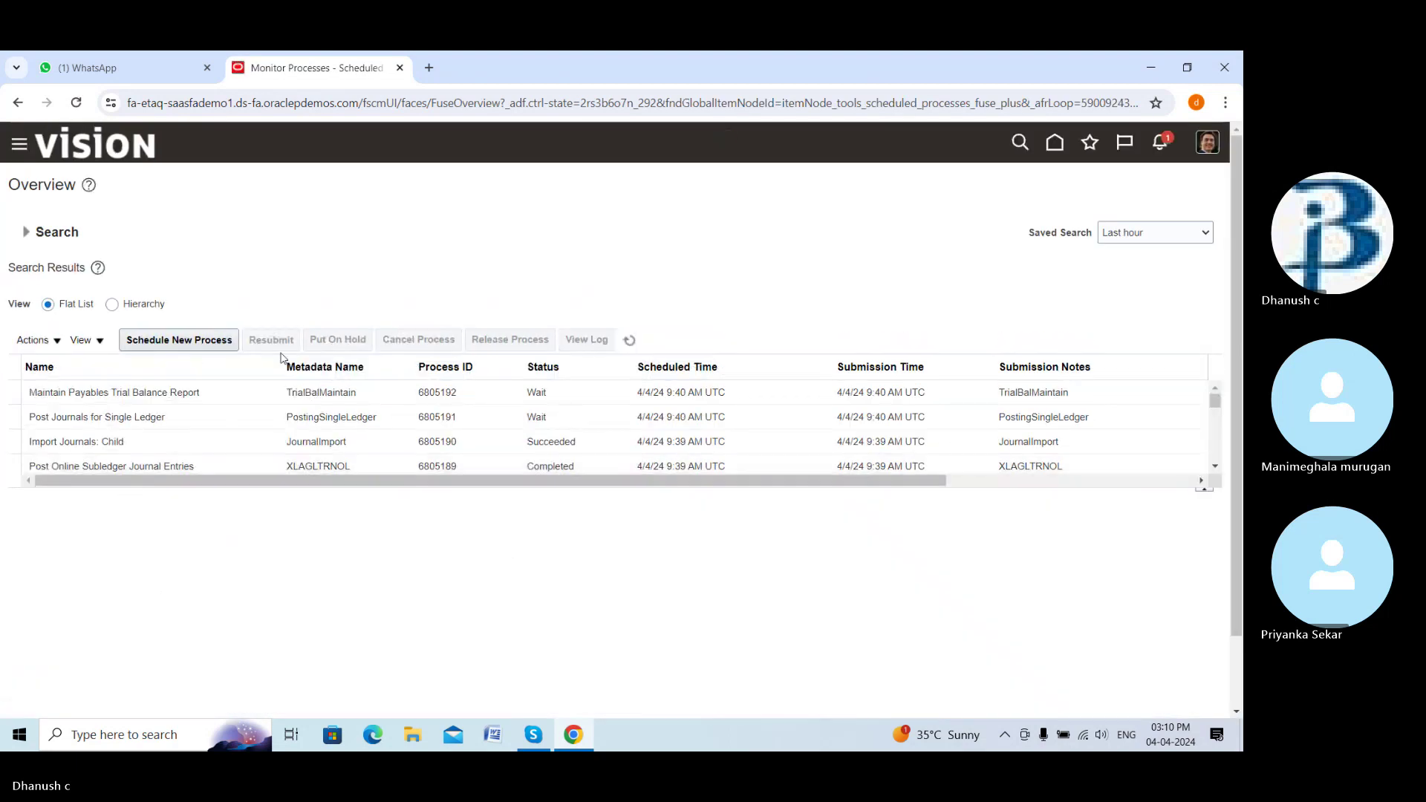
Start scheduling a new process and open the job name search, clearing mistyped 'lee'
left_click(216, 345)
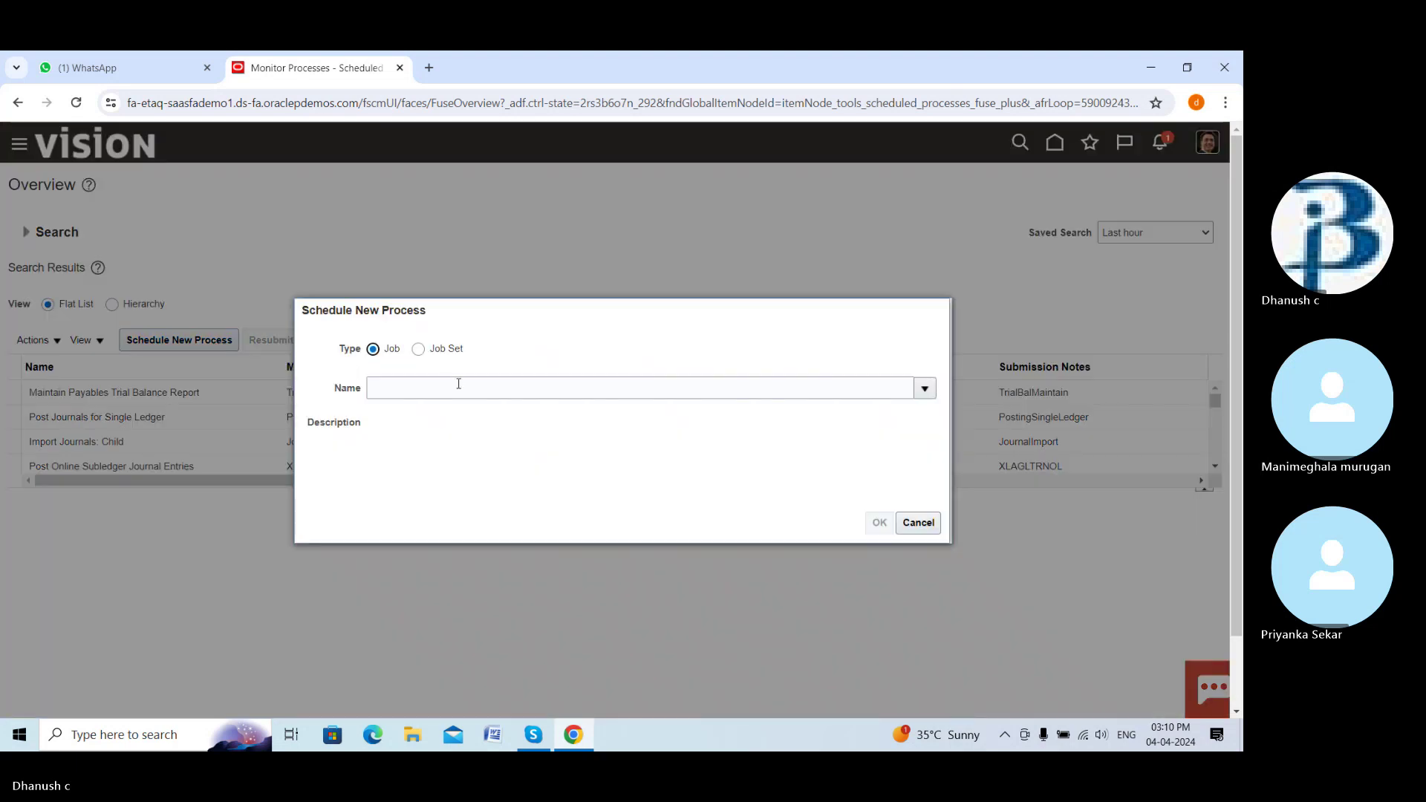
left_click(925, 388)
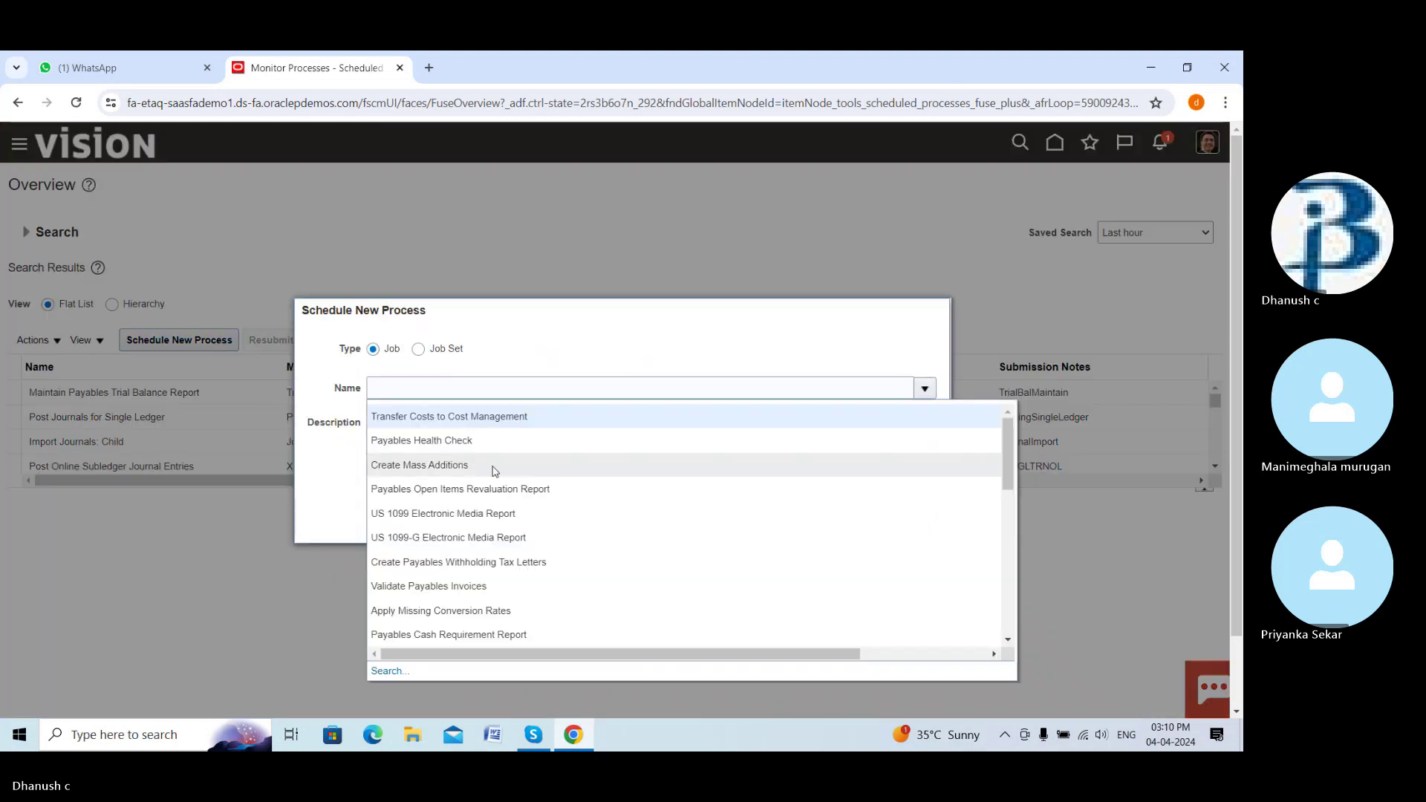
scroll(497, 513, "down", 3)
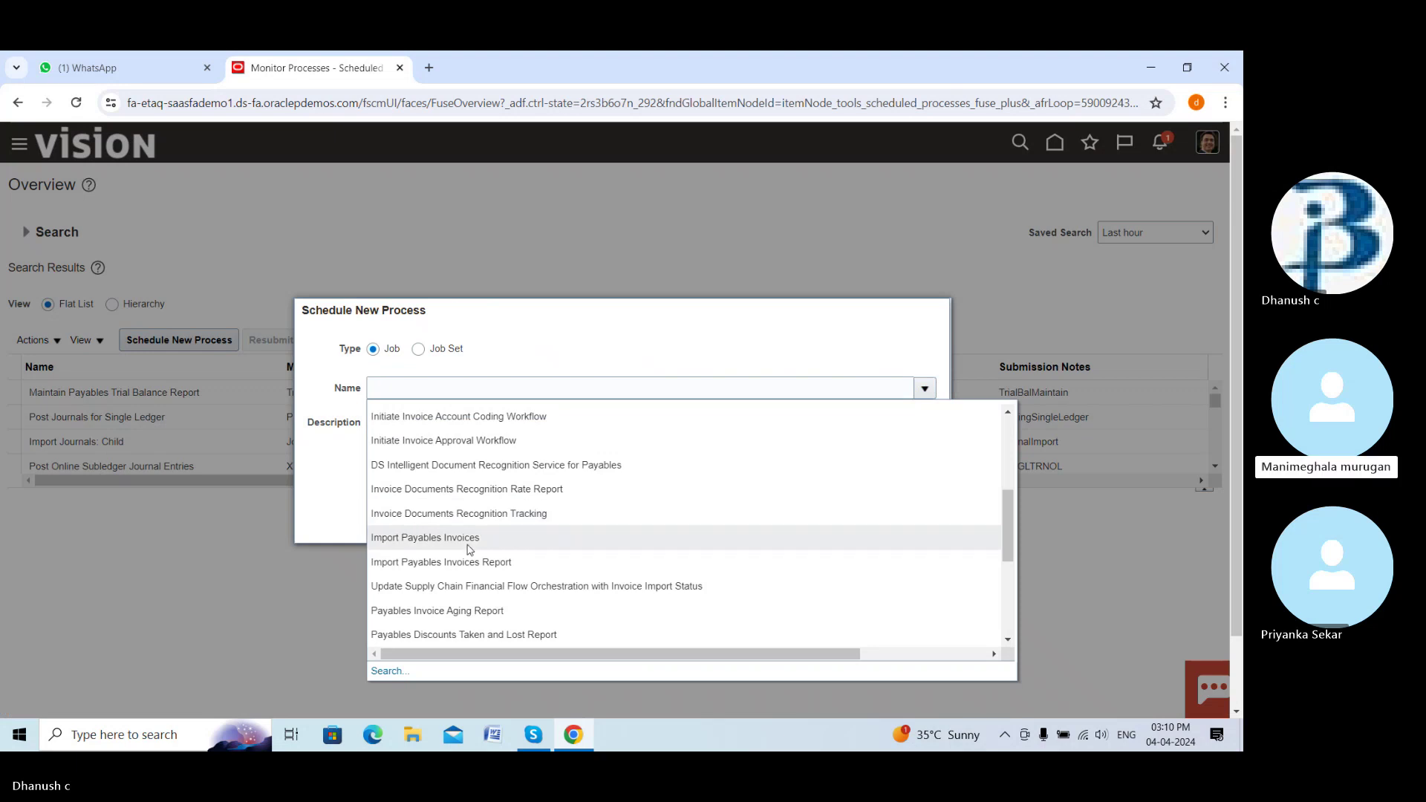
scroll(469, 550, "up", 5)
scroll(470, 550, "down", 10)
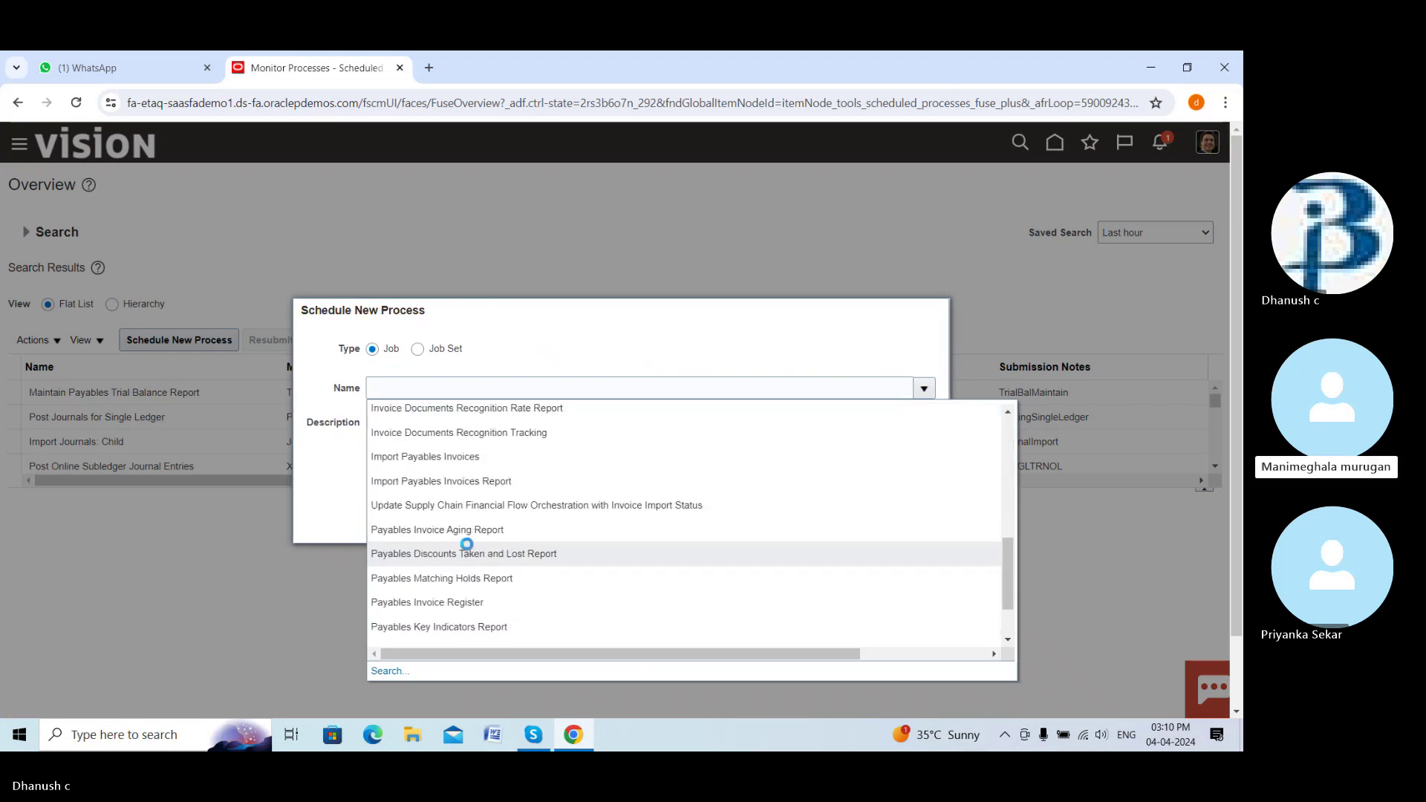
left_click(384, 589)
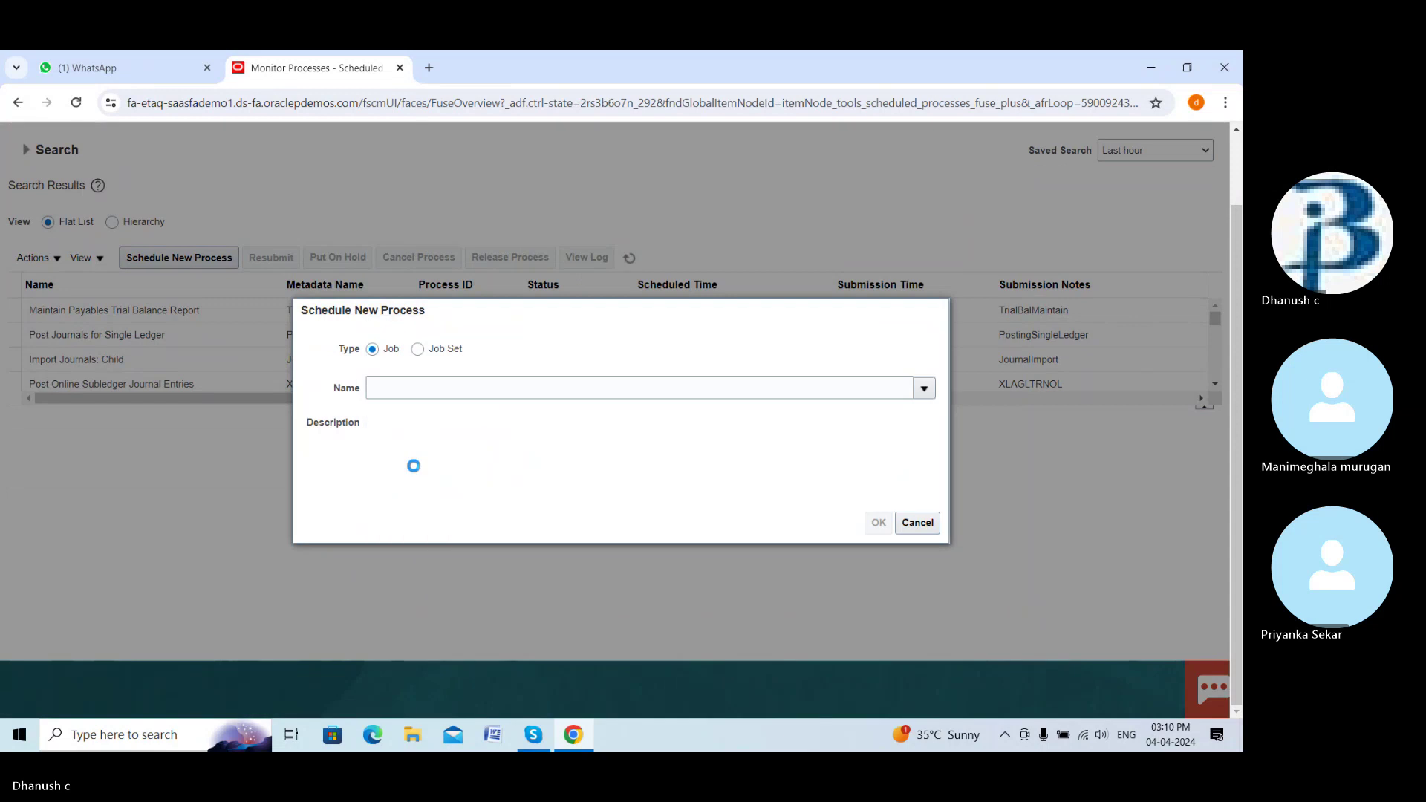
left_click(437, 388)
type("lee")
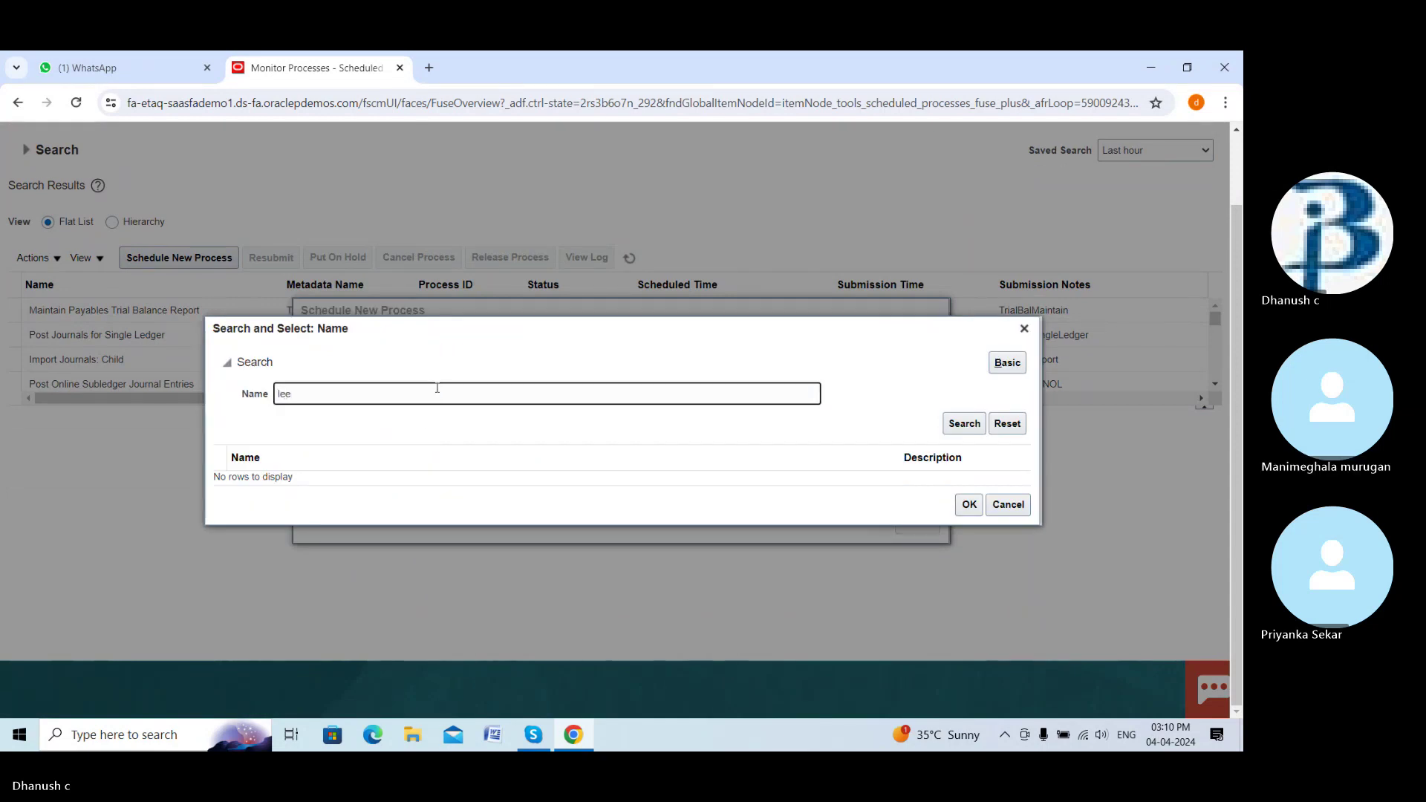
key("BackSpace")
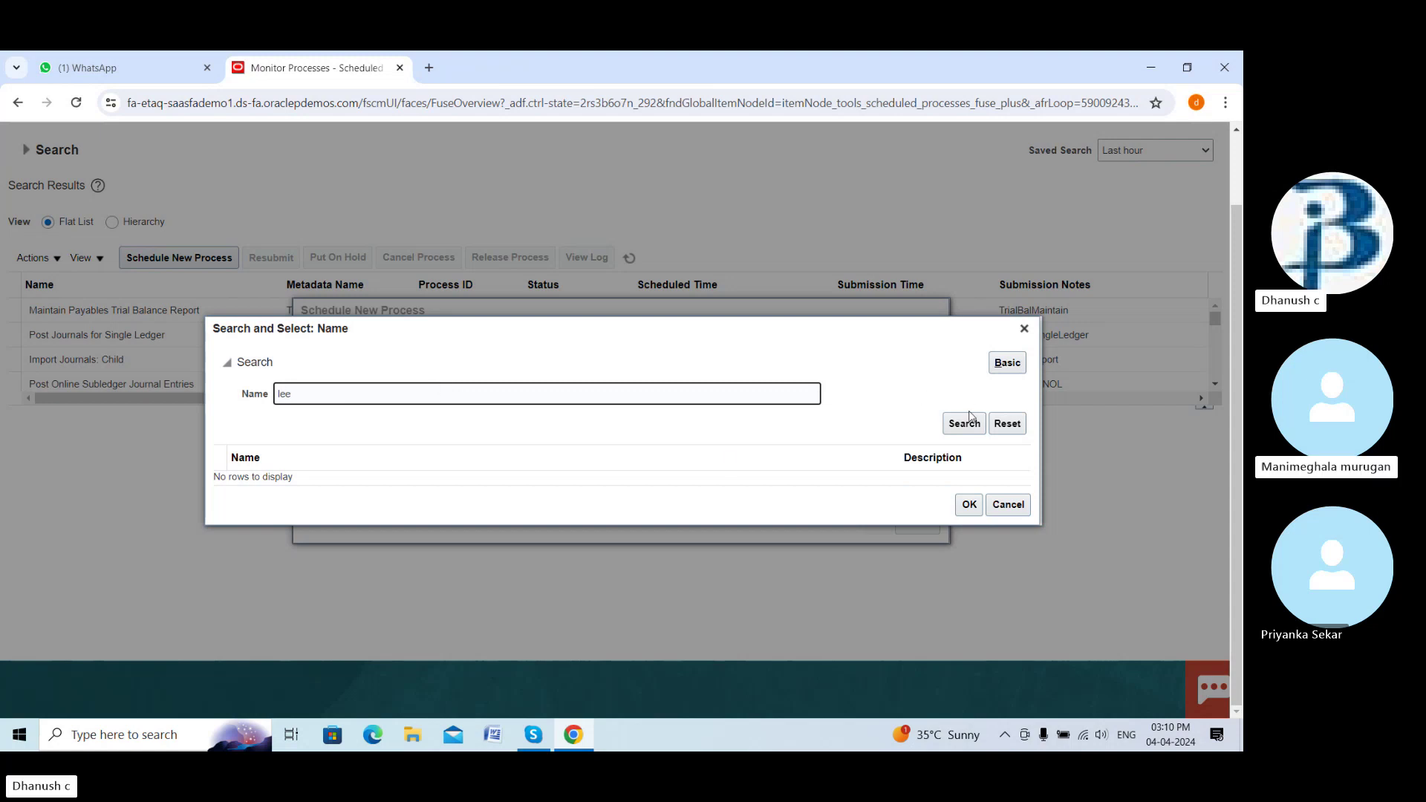
key("BackSpace")
key("BackSpace")
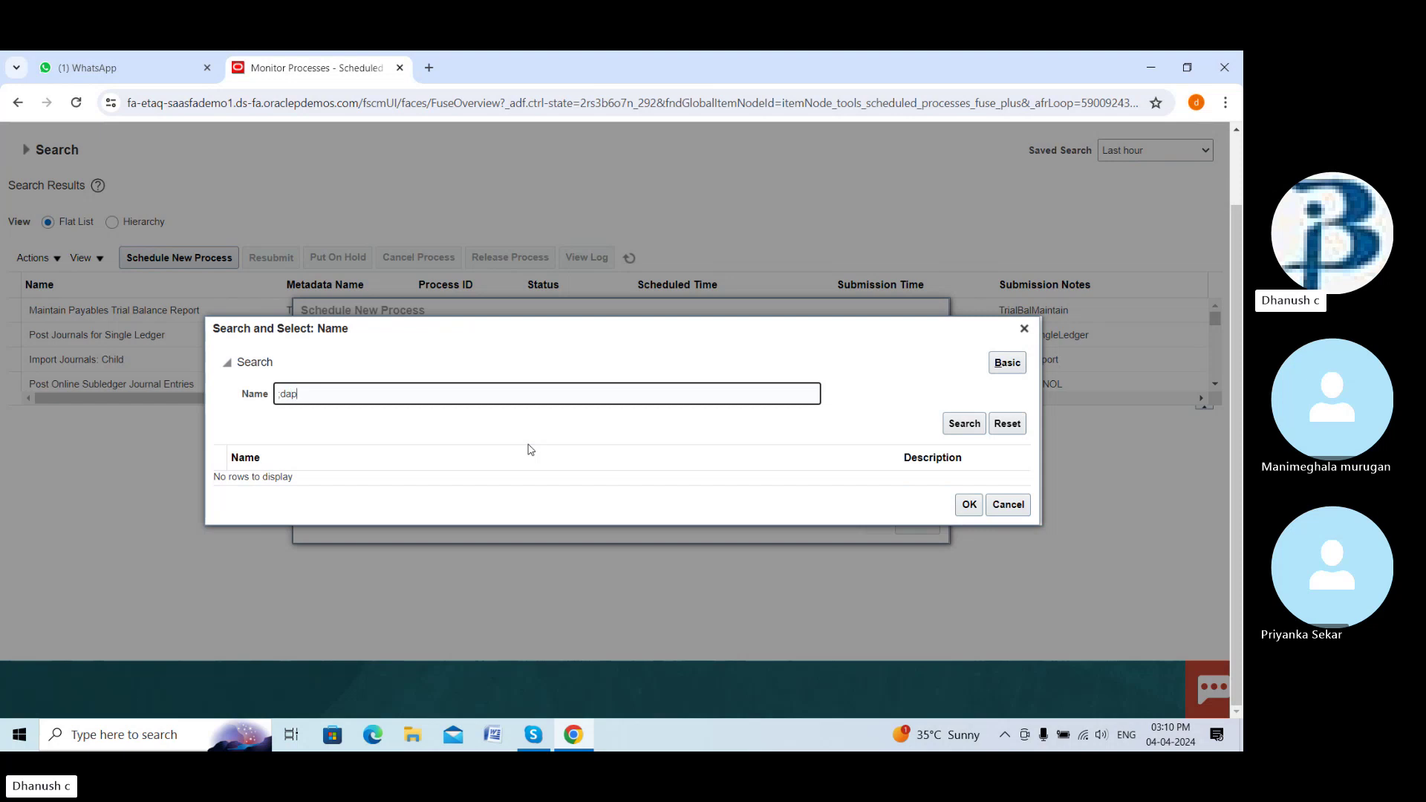
key("BackSpace")
key("BackSpace")
key("BackSpace")
key("BackSpace")
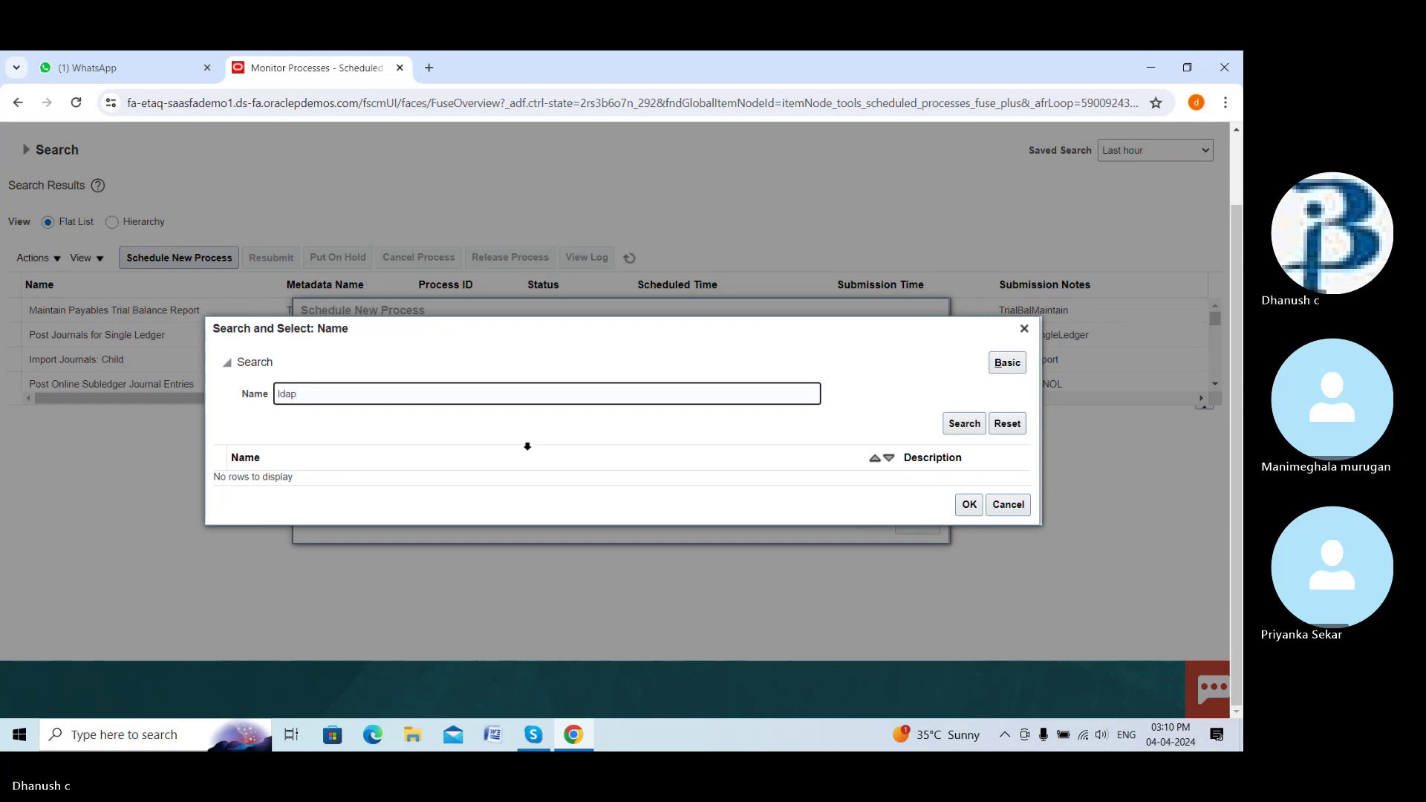
Search for ldap jobs and select Retrieve Latest LDAP Changes as the process
left_click(966, 423)
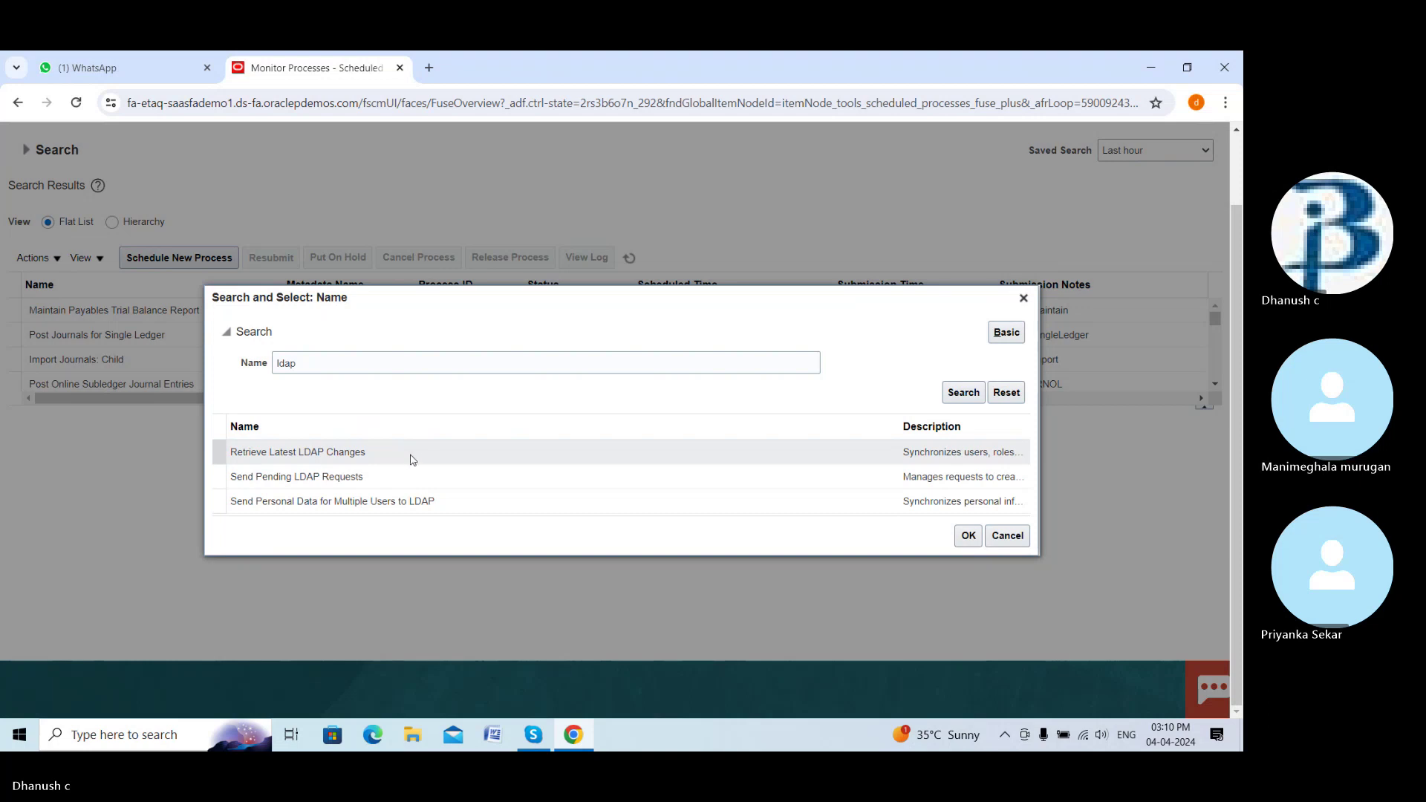
left_click(394, 460)
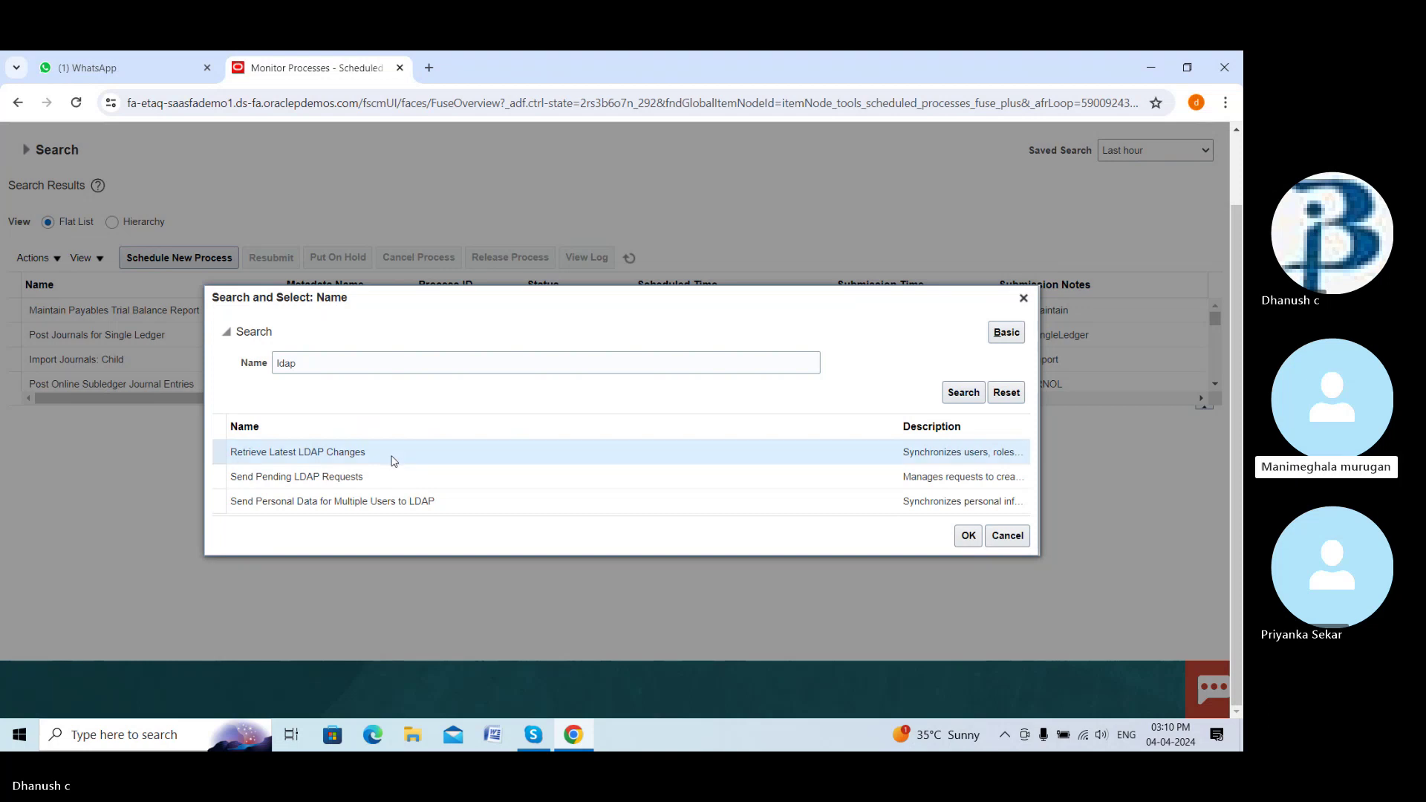
left_click(968, 538)
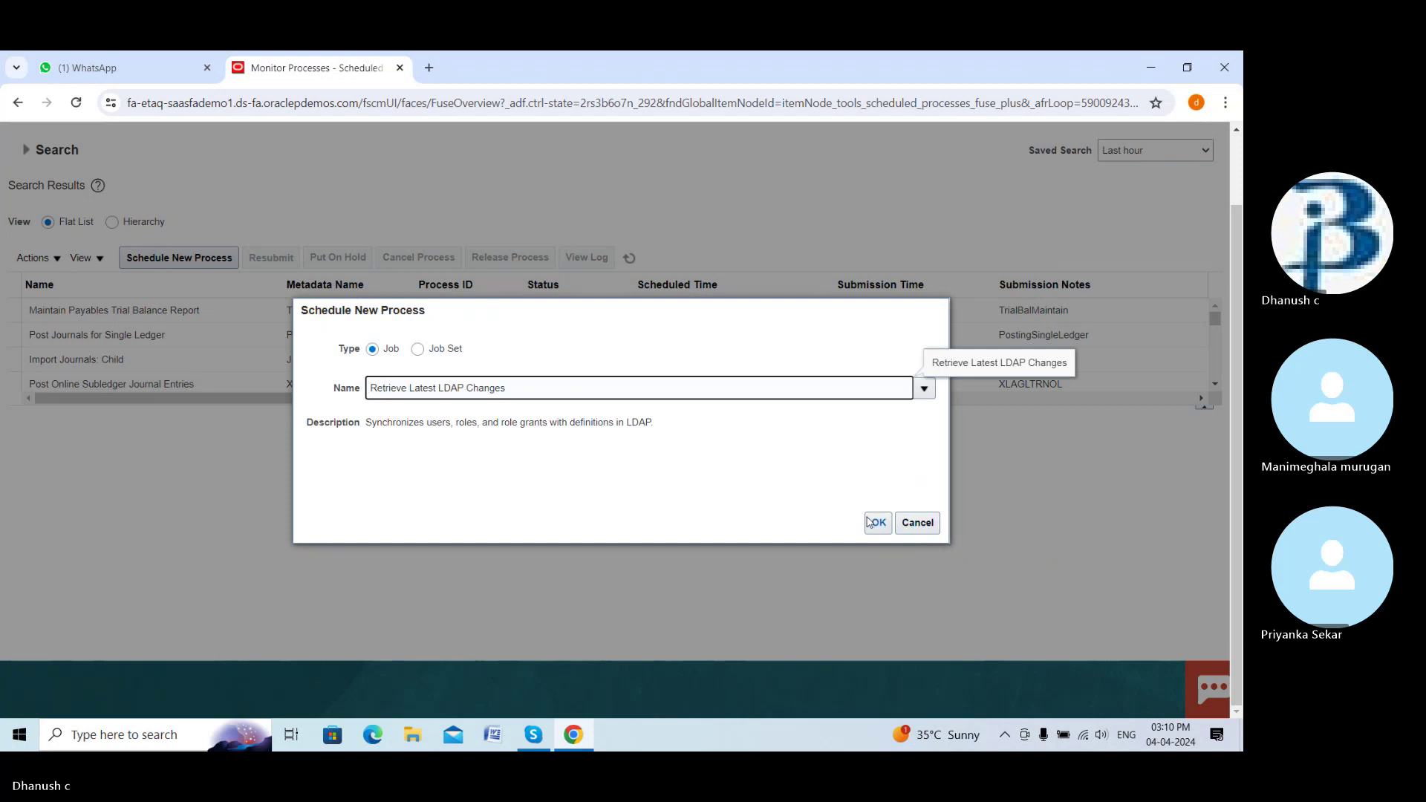
left_click(877, 529)
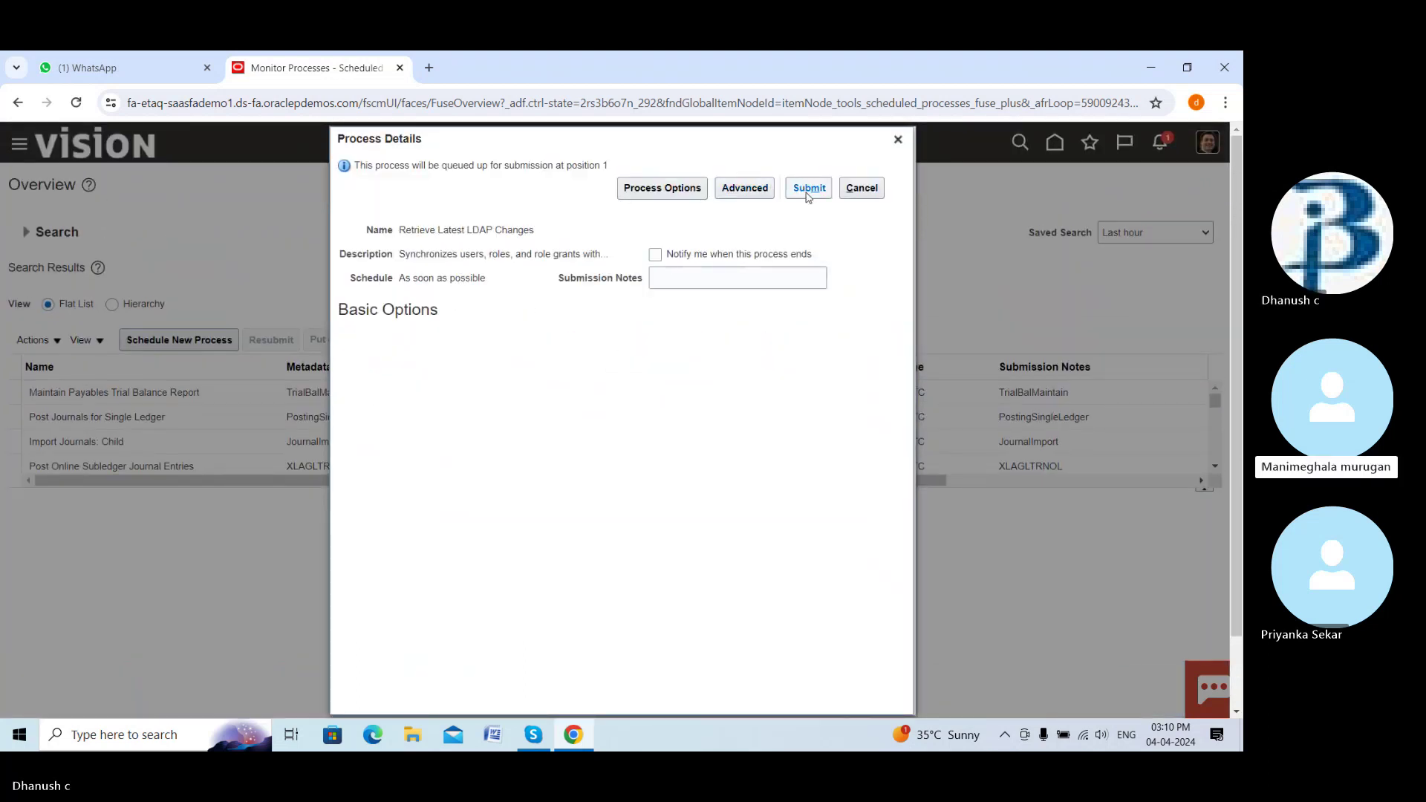
Submit the process and refresh the list to see it Running
left_click(806, 182)
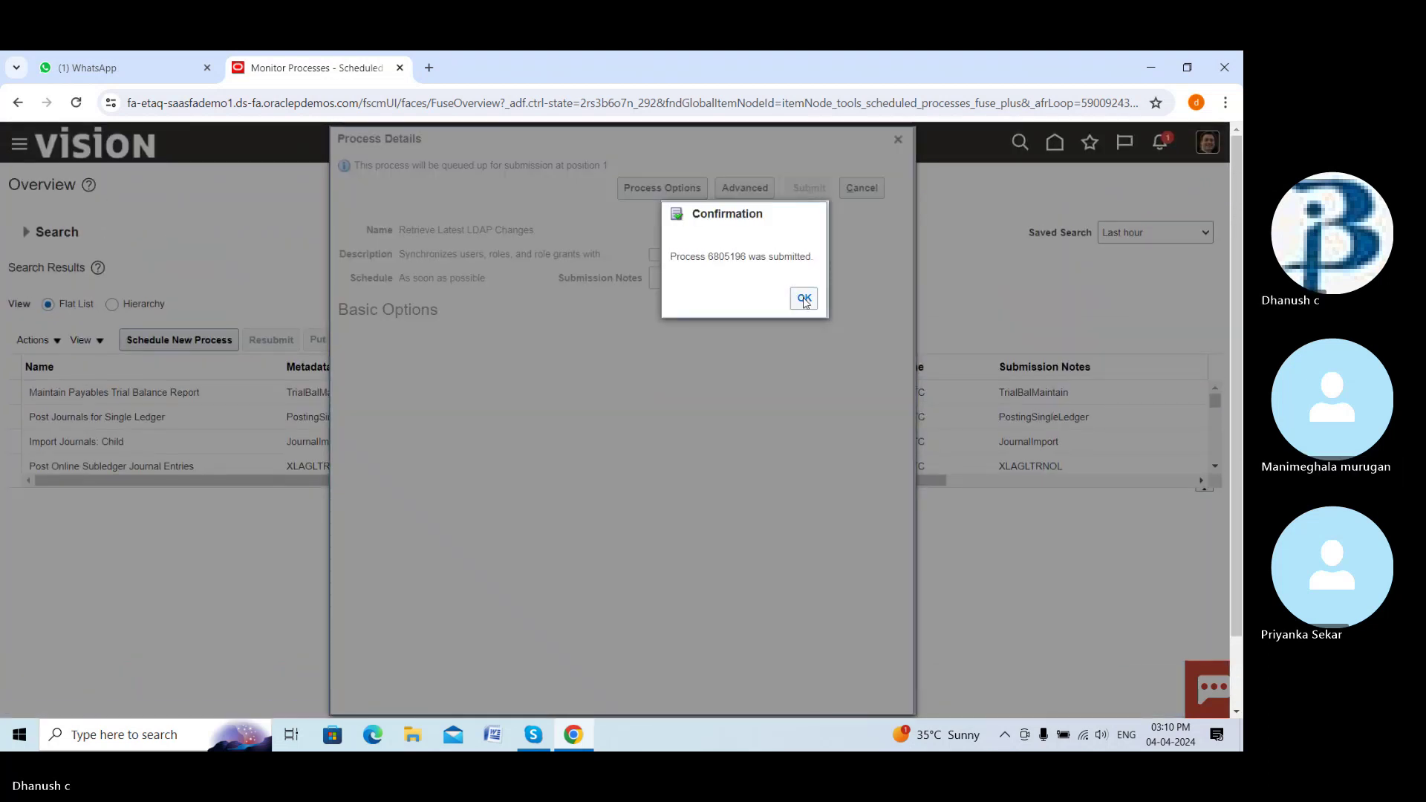
left_click(804, 298)
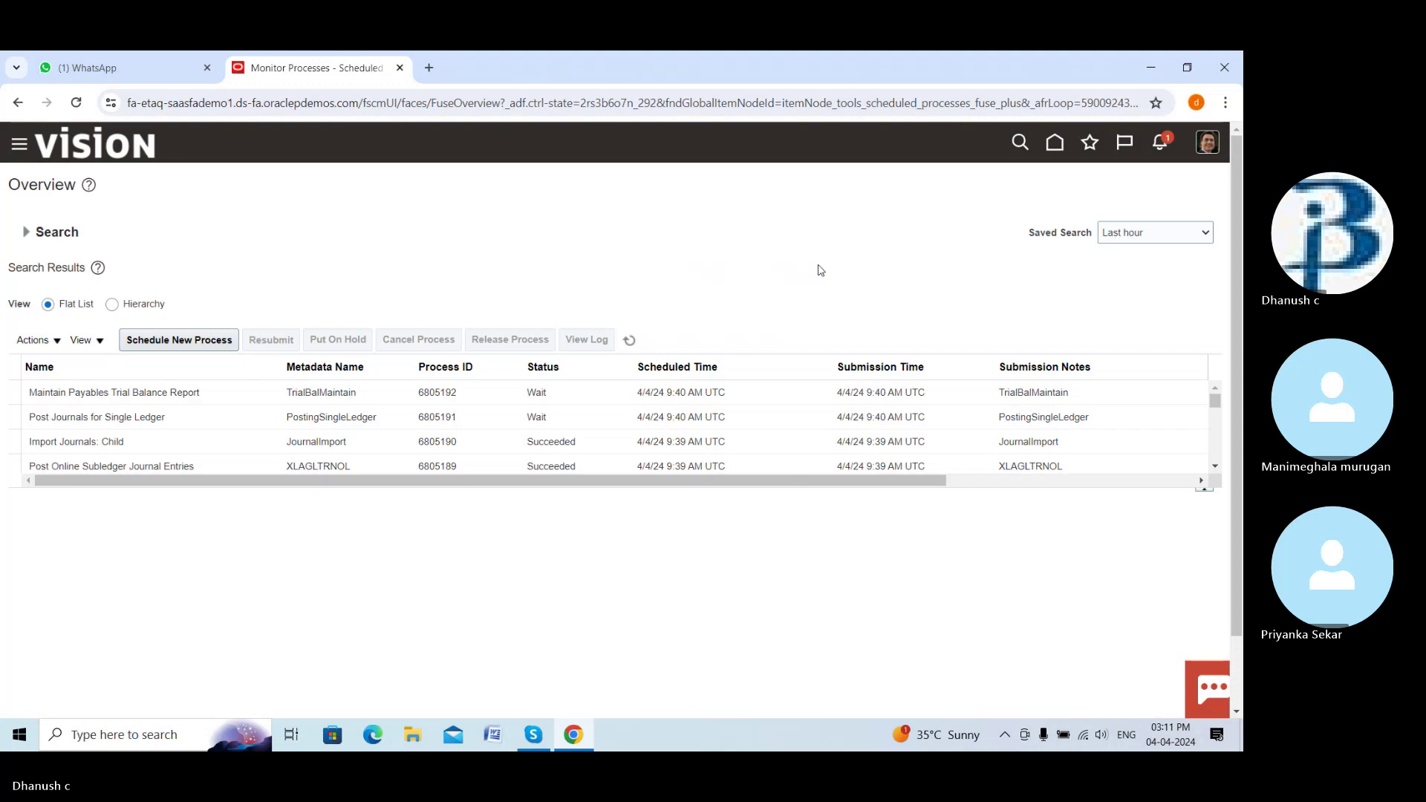
left_click(630, 340)
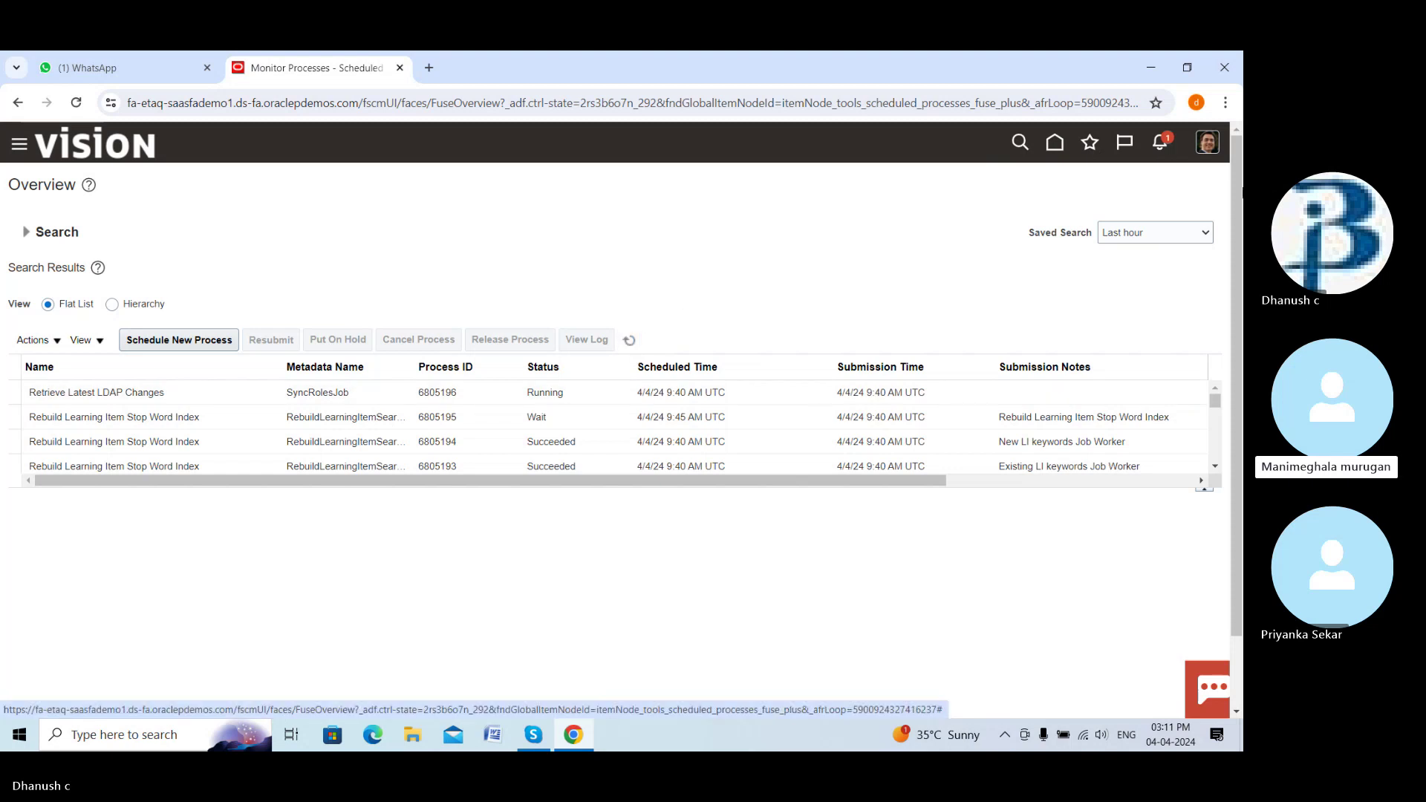
Sign out of the current Oracle session from the Settings and Actions menu
left_click(1205, 143)
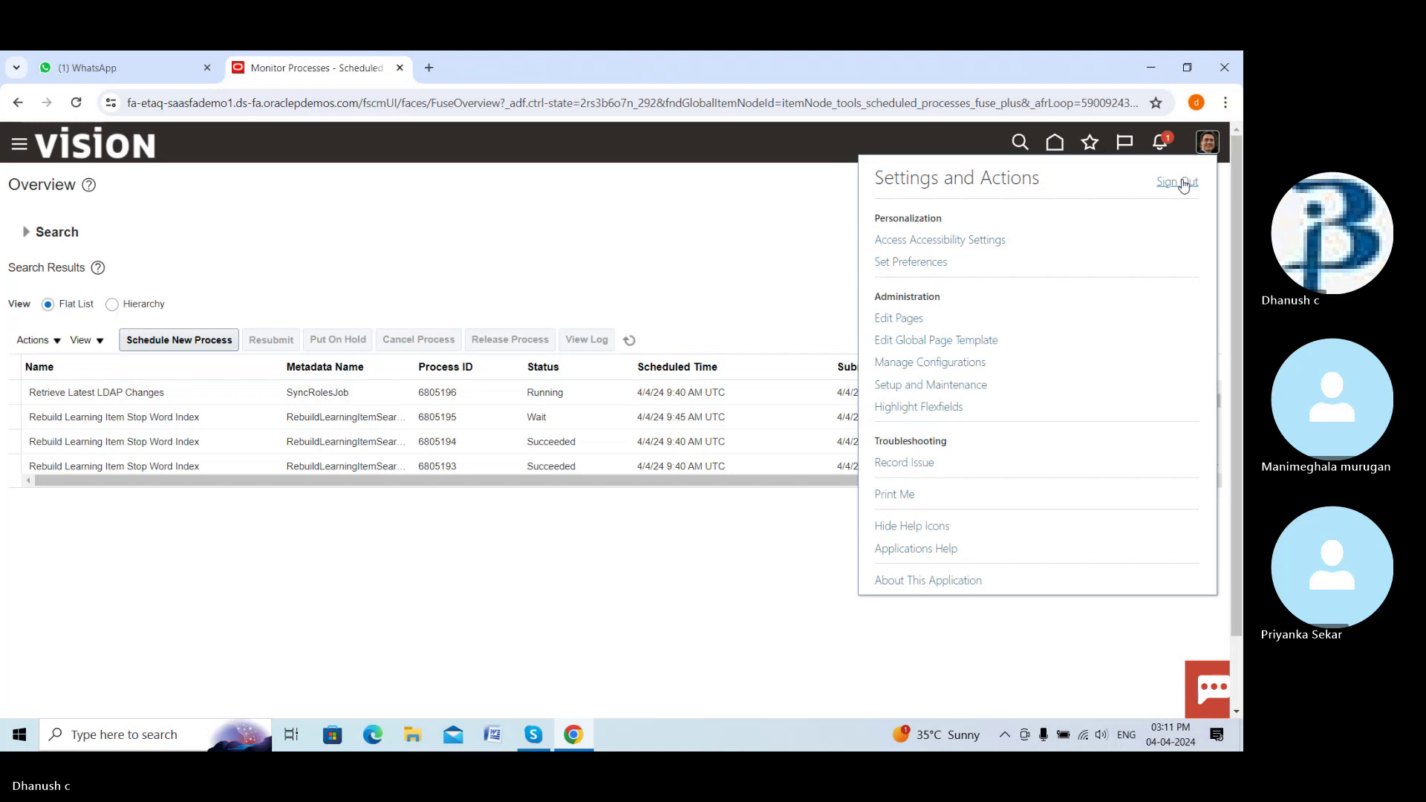
left_click(1184, 184)
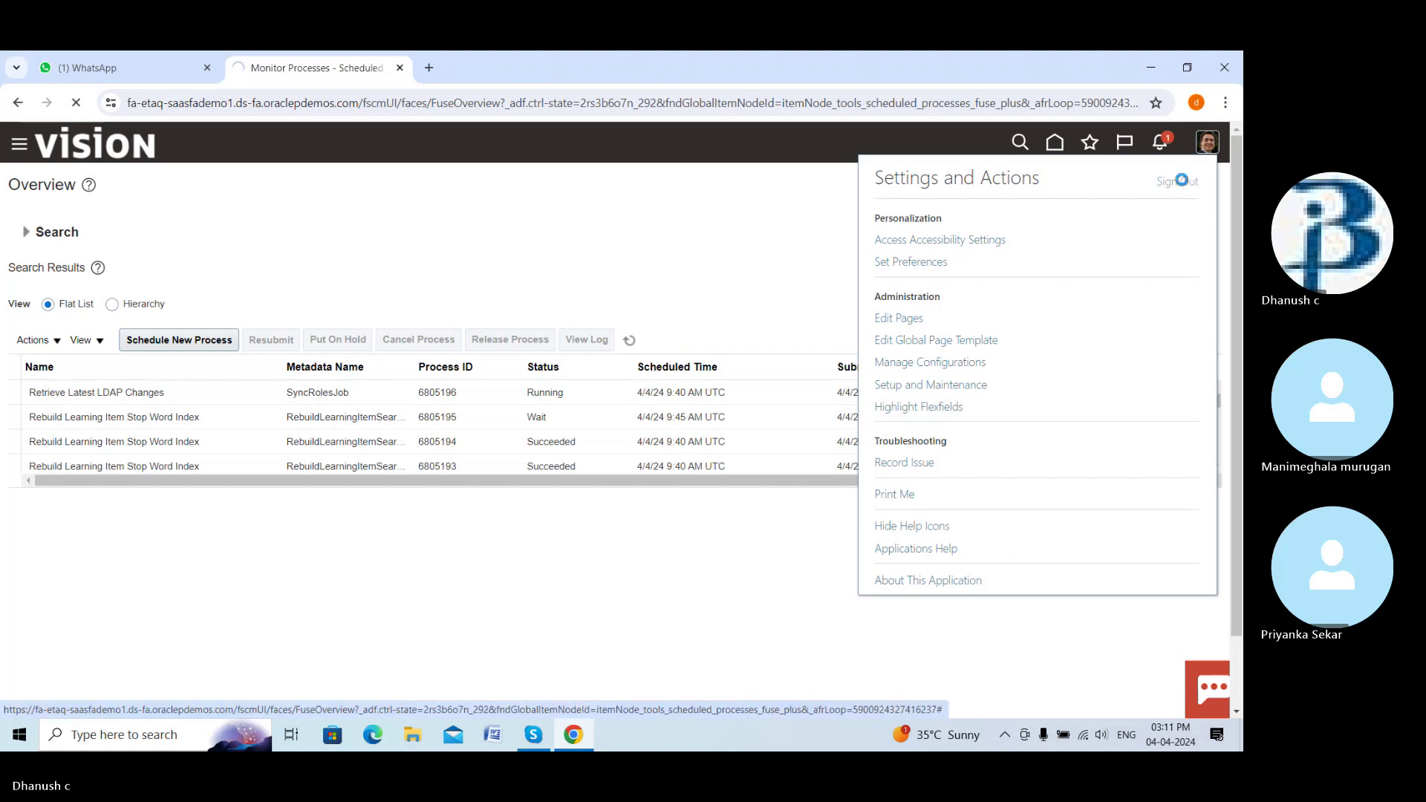
left_click(595, 458)
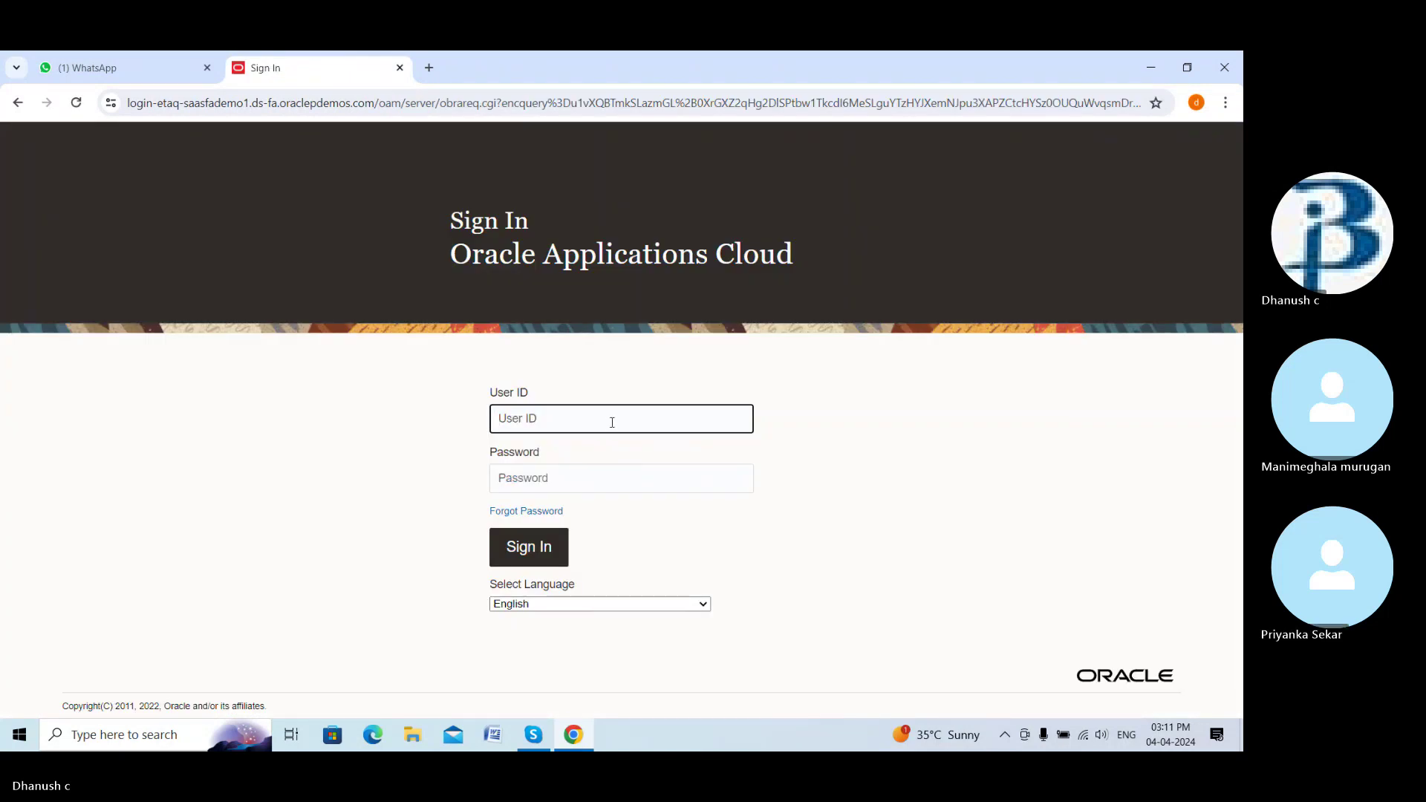
Paste the new user's ID into the User ID field on the sign-in page
key("ctrl+v")
left_click(612, 477)
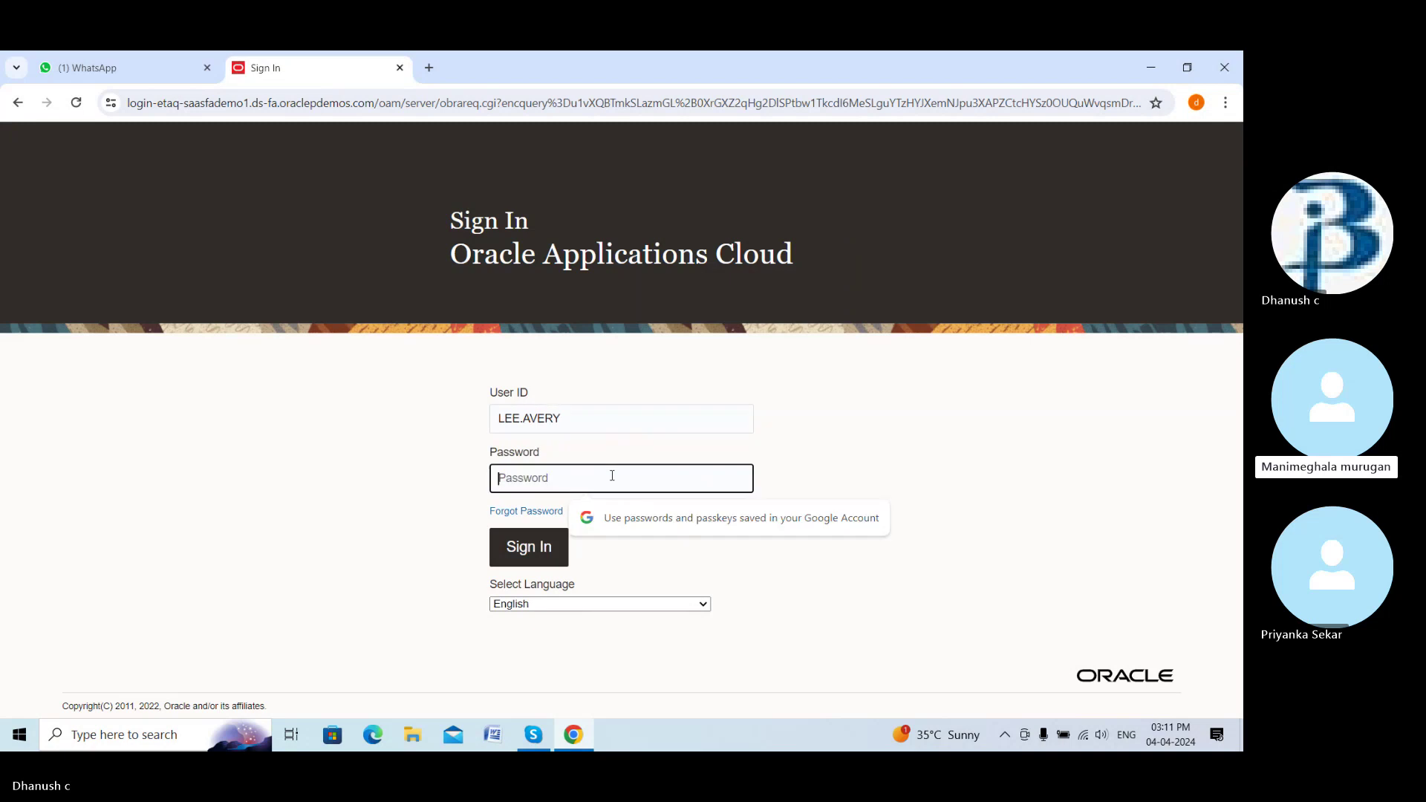
left_click(119, 68)
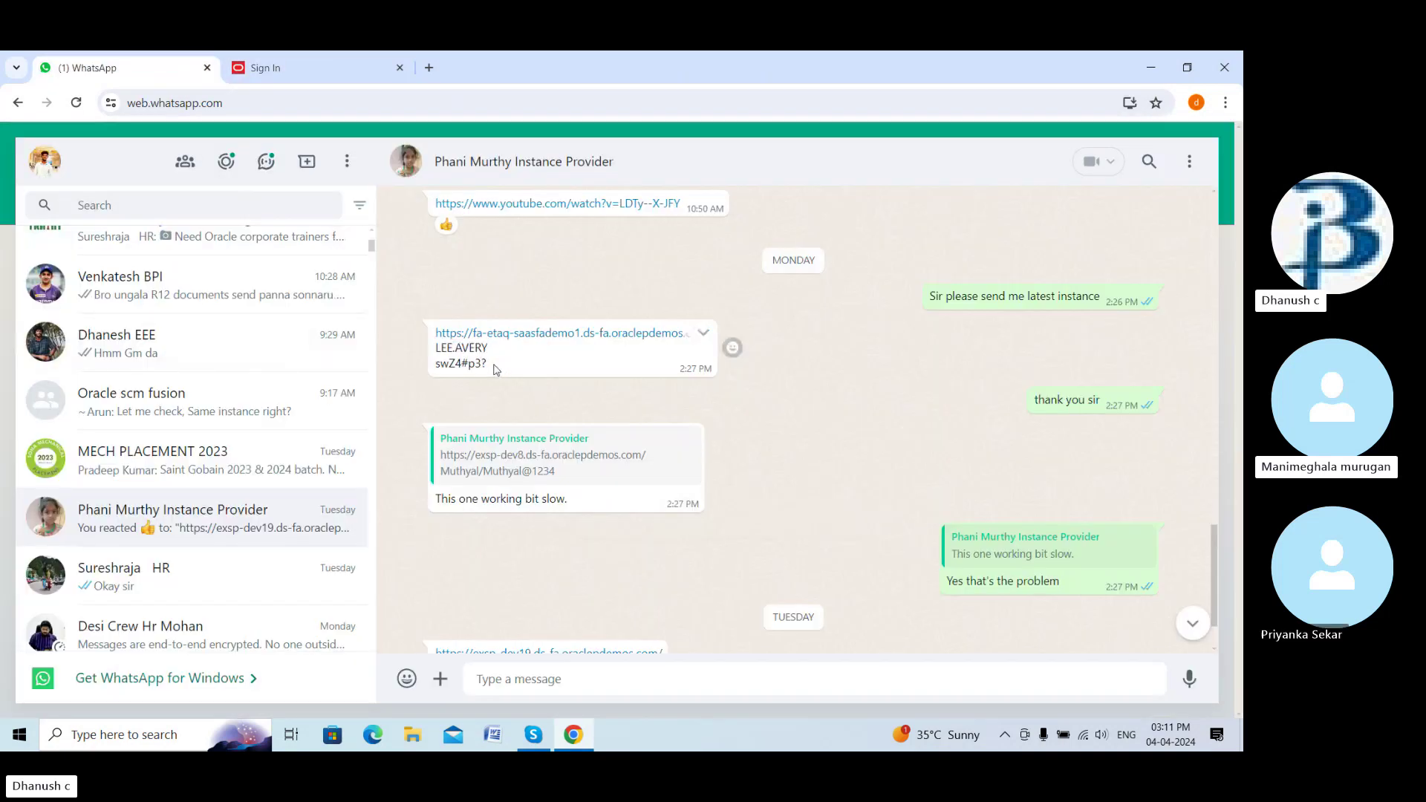
Copy the account password from the WhatsApp credentials message and return to Oracle sign-in
left_click_drag(490, 364, 405, 375)
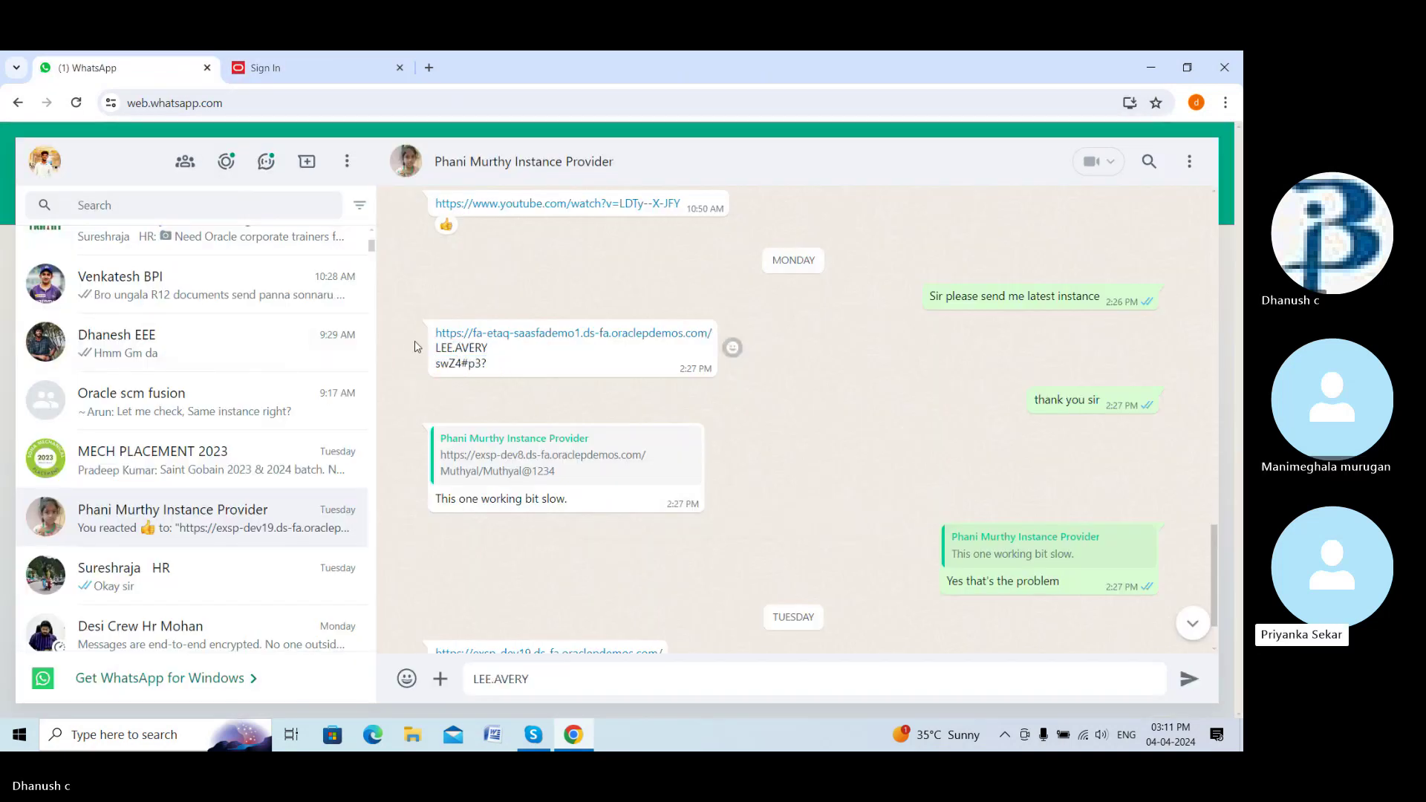
left_click_drag(489, 365, 408, 372)
double_click(409, 375)
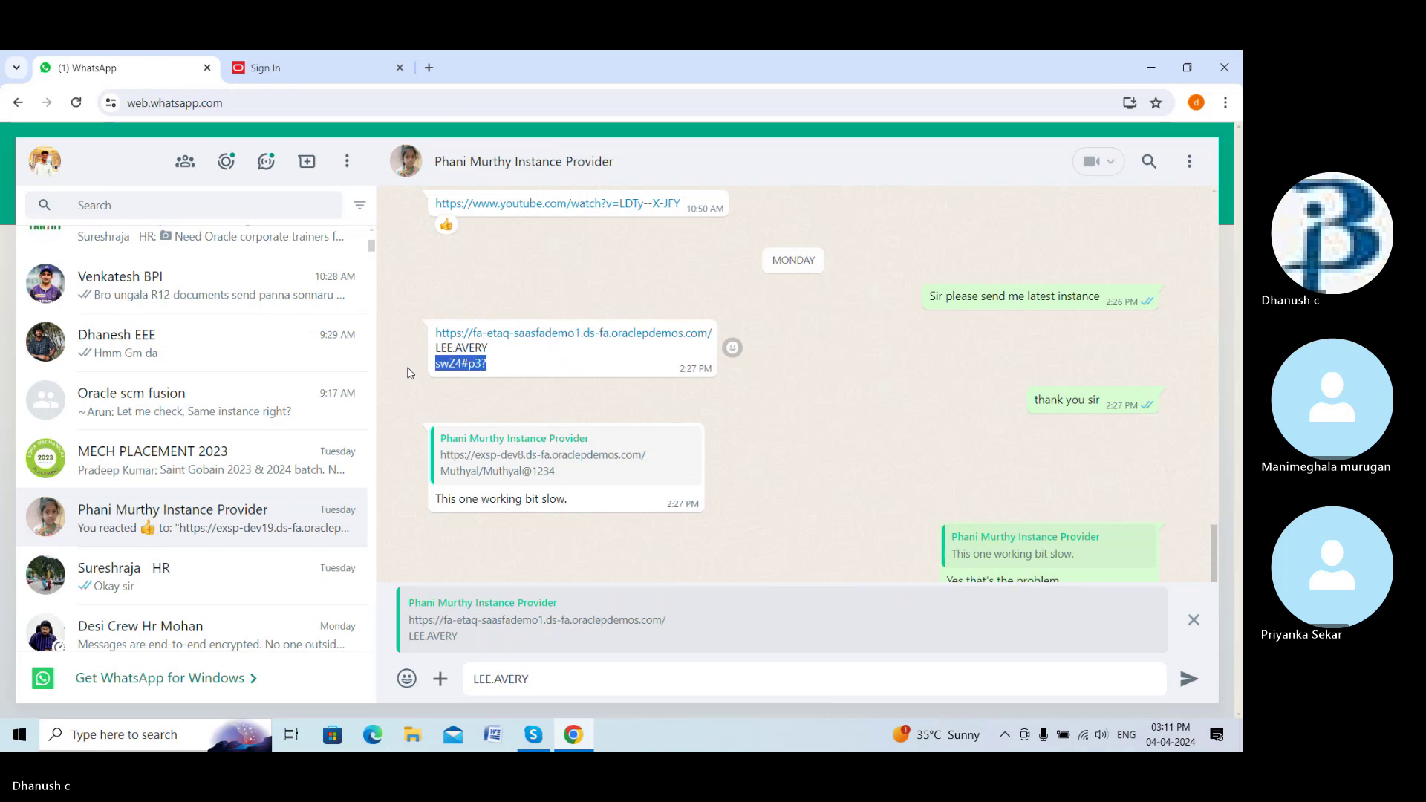
key("ctrl+Tab")
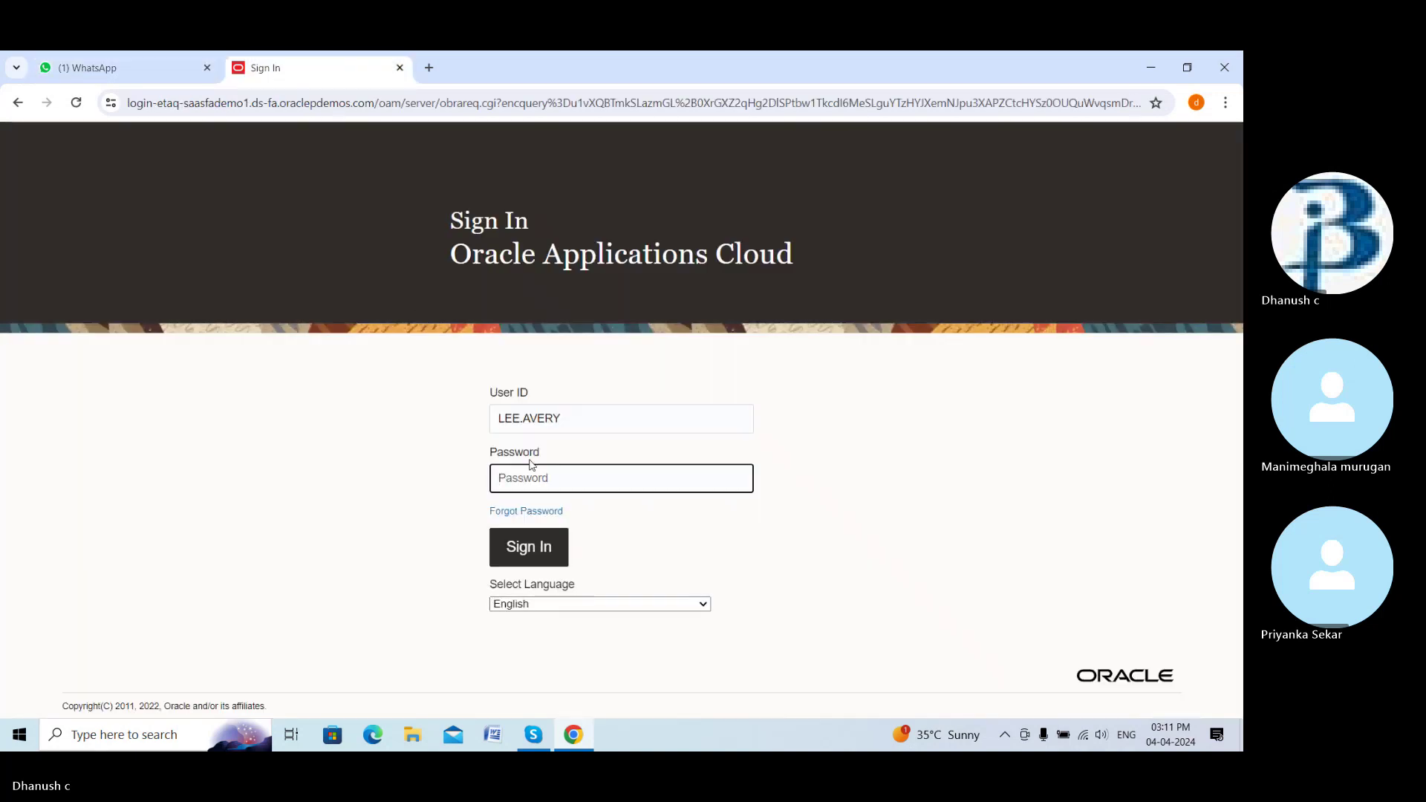
Paste the account password and sign in as the new user
left_click(531, 468)
key("ctrl+v")
left_click(533, 541)
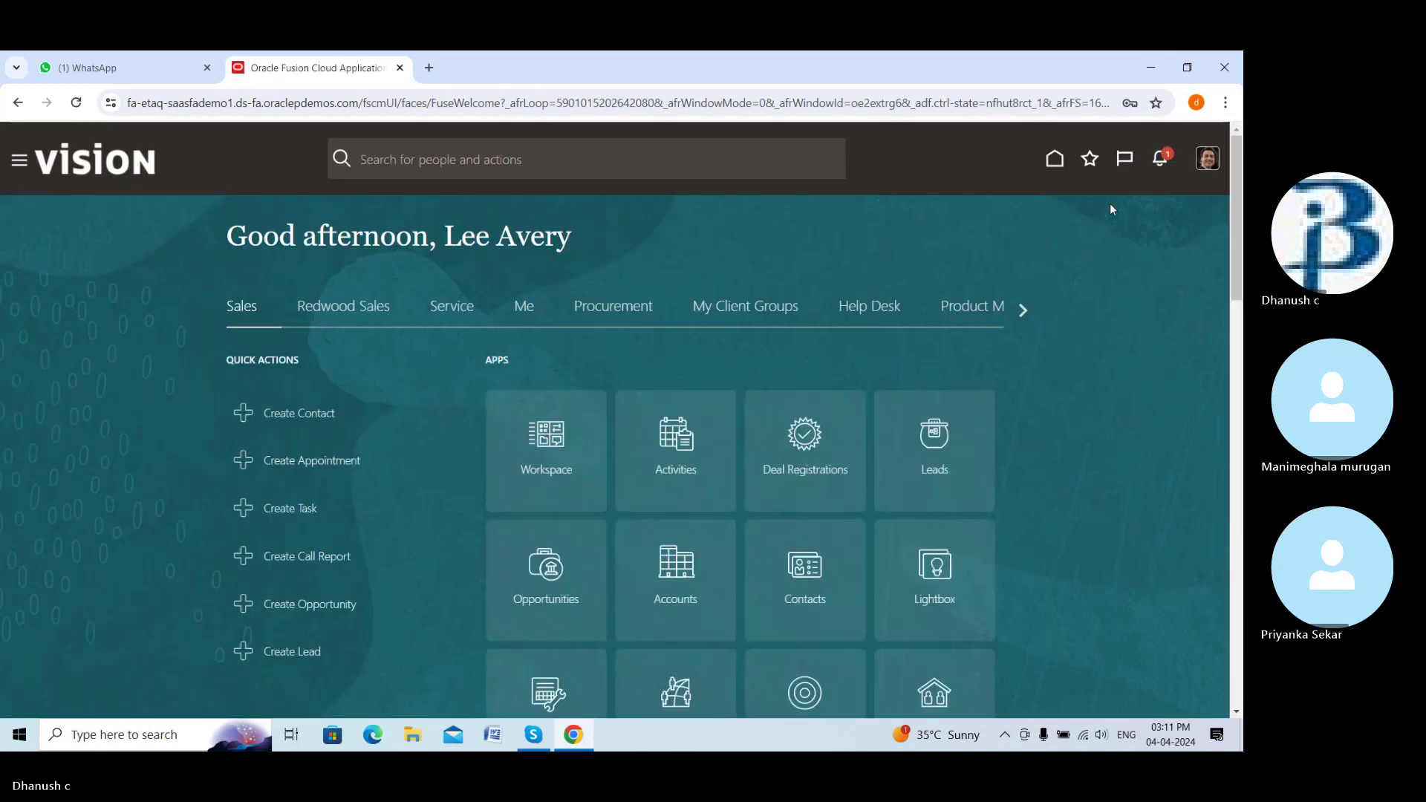
Go to Procurement, open Purchase Orders, and start Create Order from the Tasks panel
left_click(1053, 162)
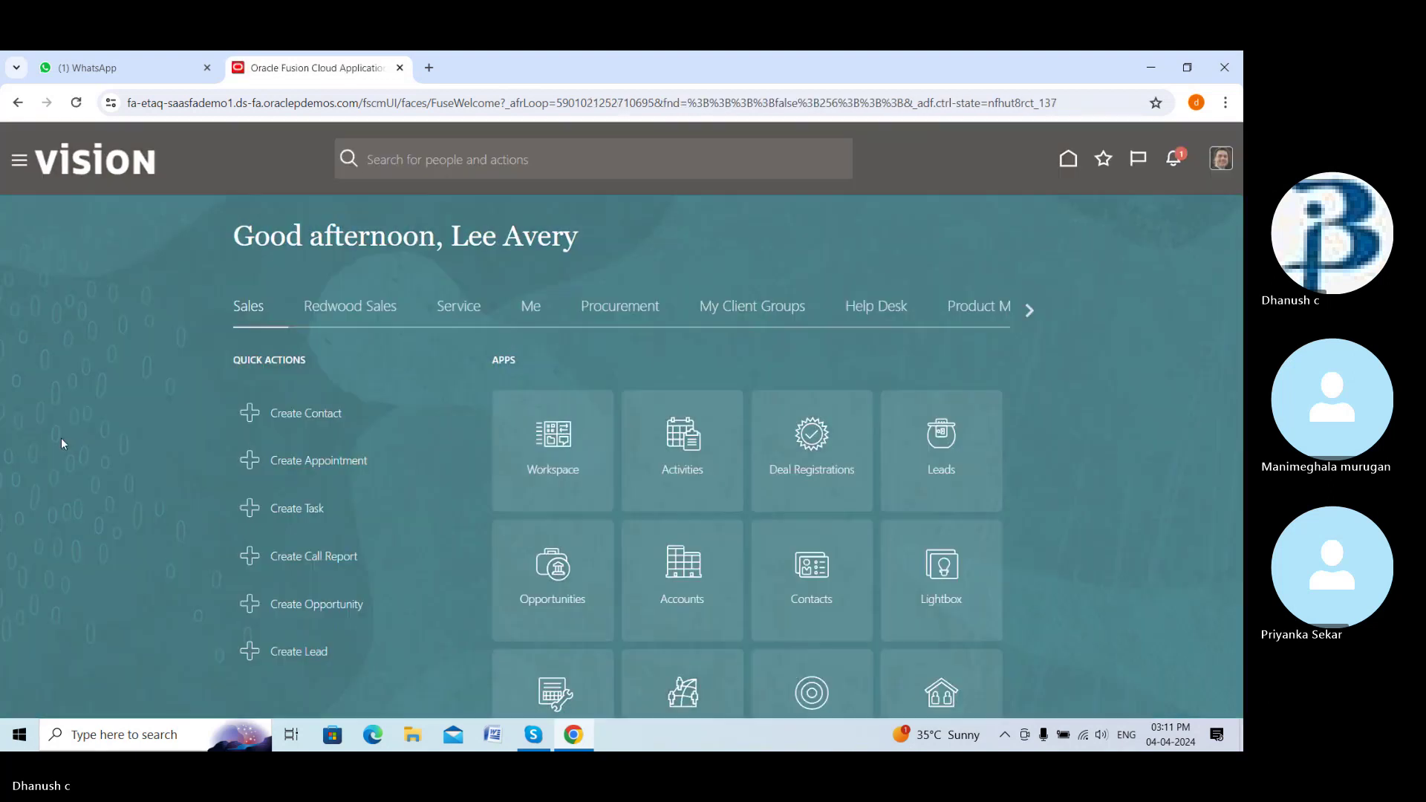
scroll(68, 475, "down", 7)
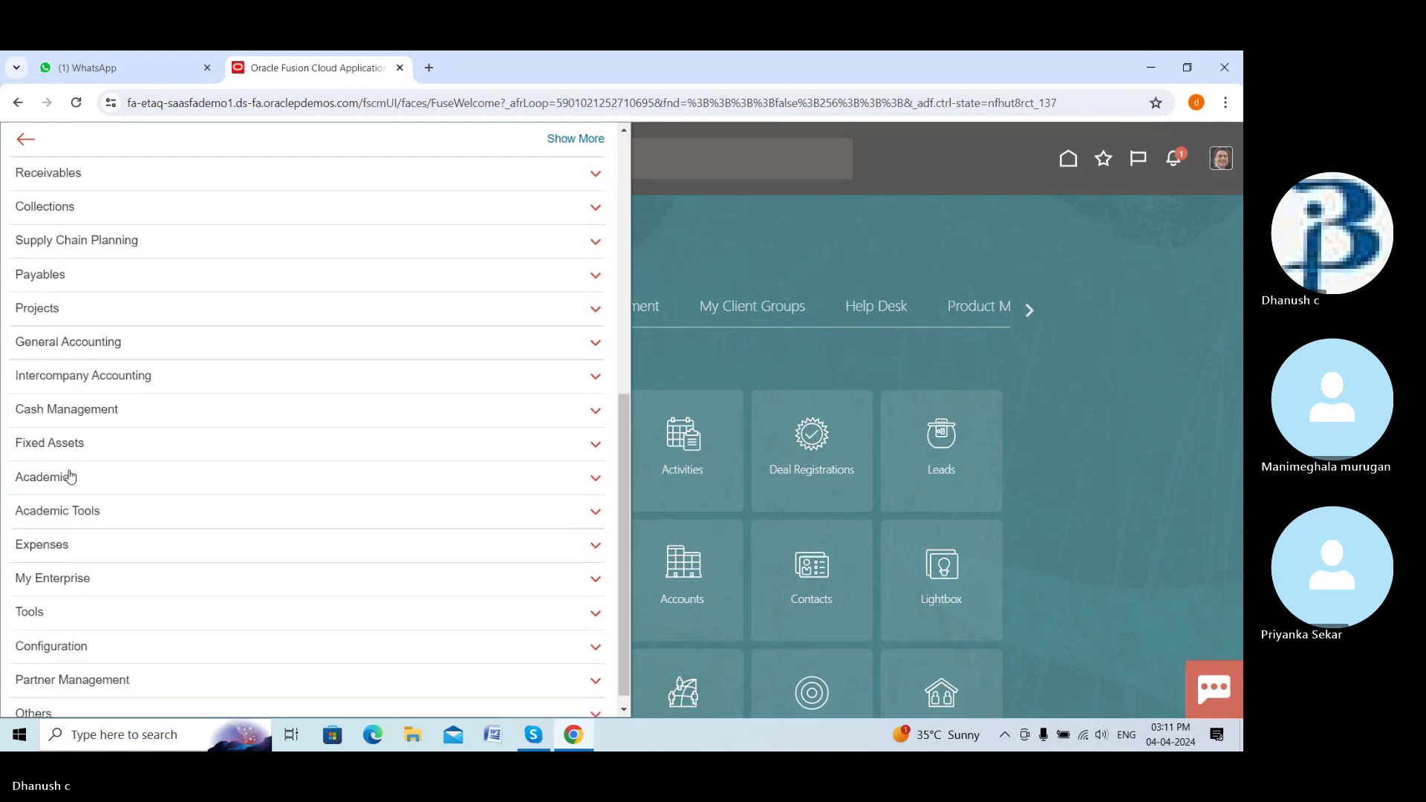
left_click(60, 597)
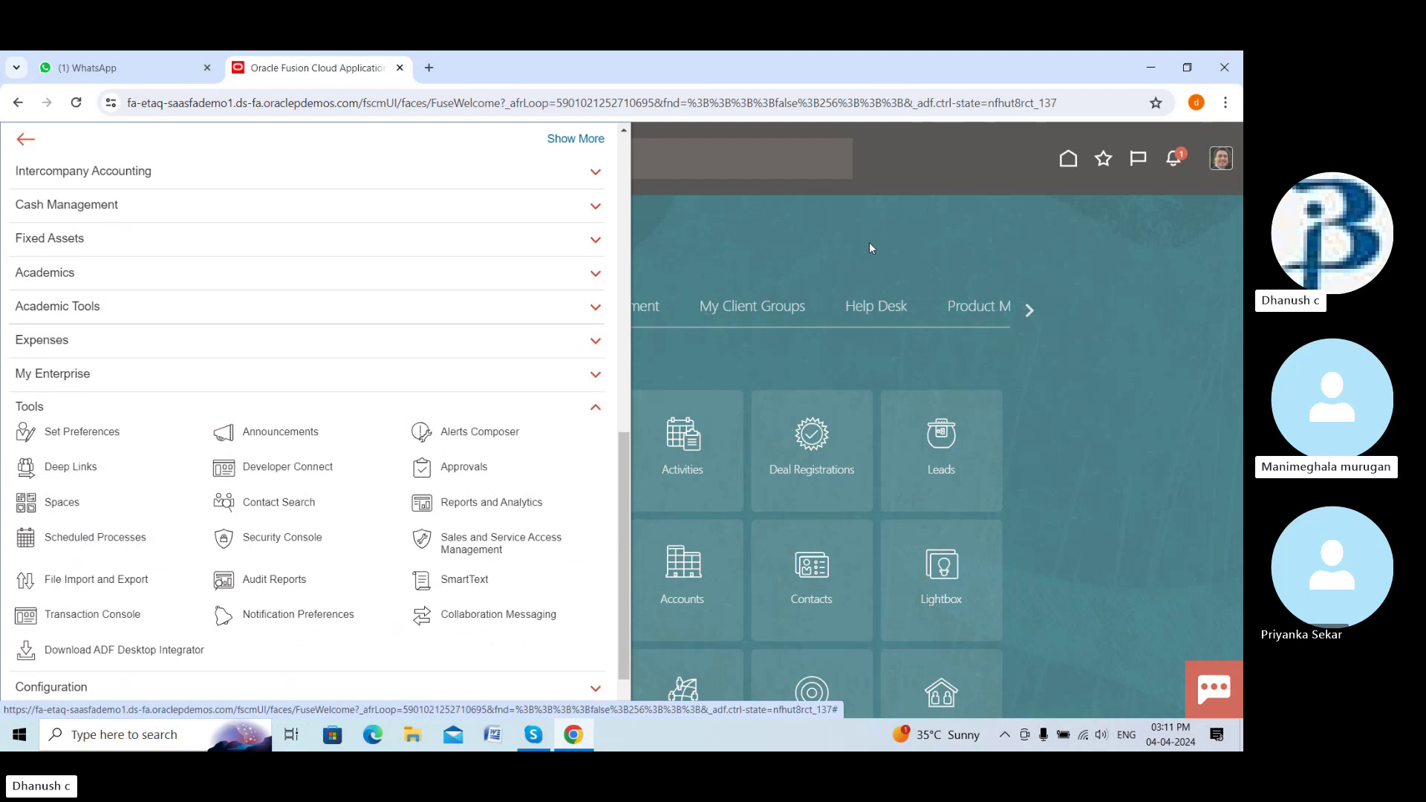
left_click(697, 337)
left_click(613, 306)
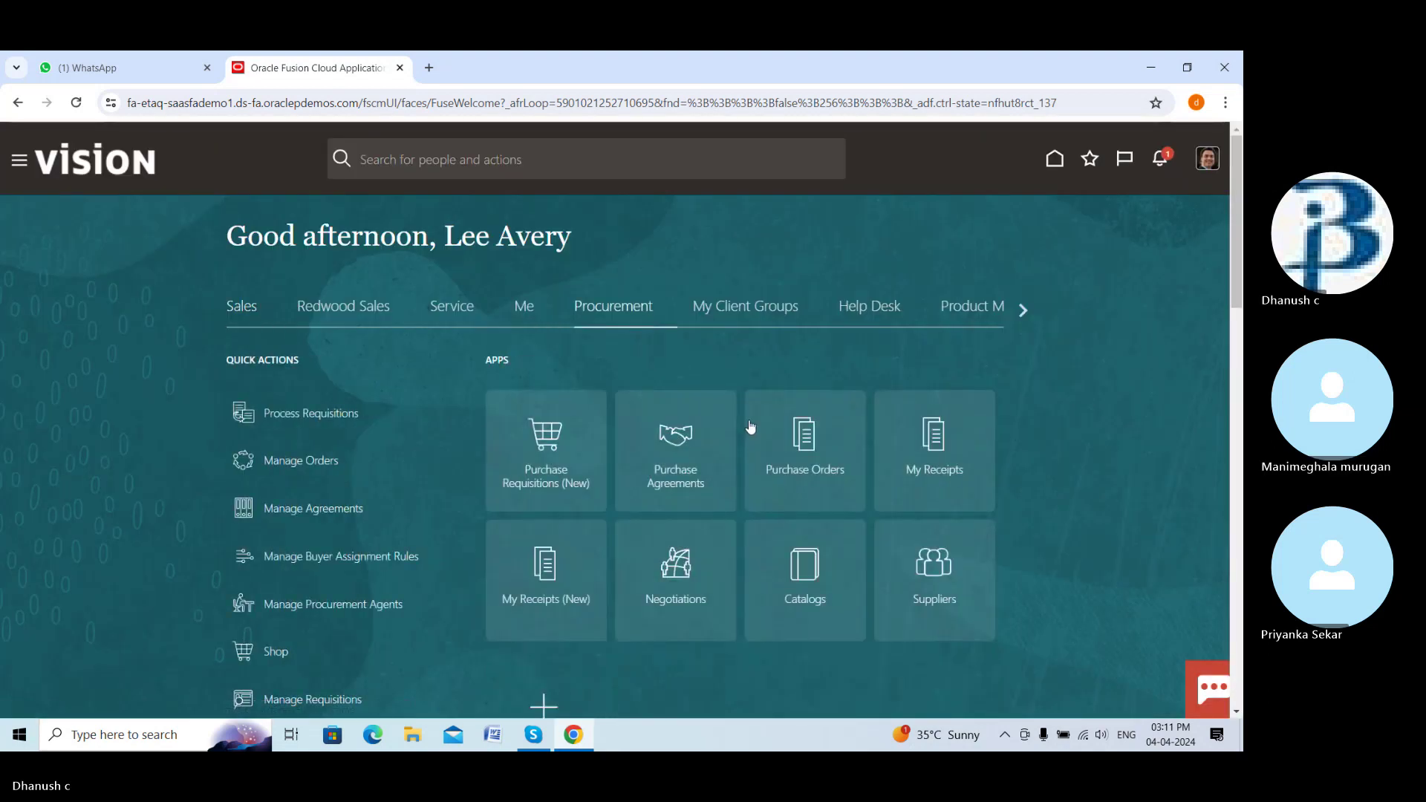
left_click(750, 427)
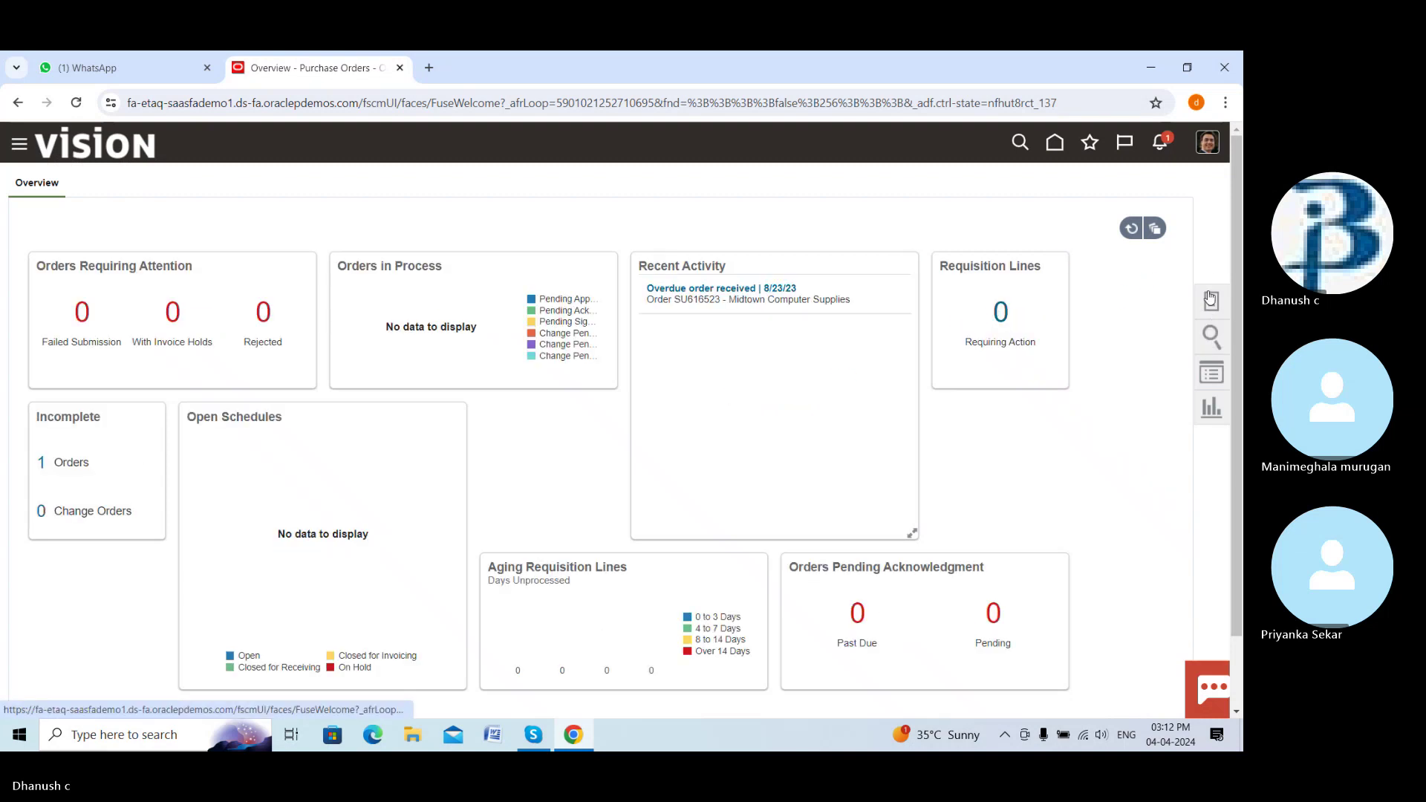
left_click(1210, 299)
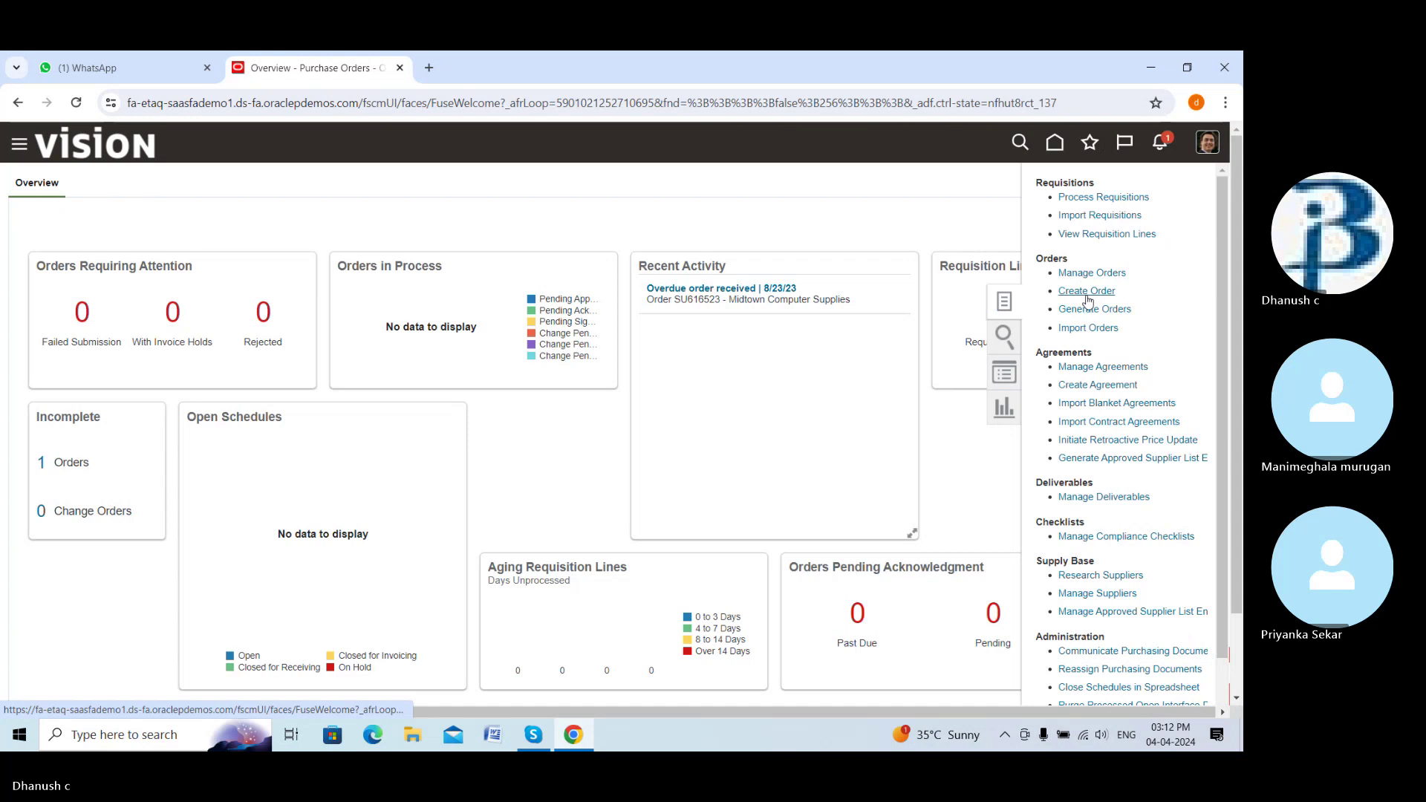
left_click(1086, 291)
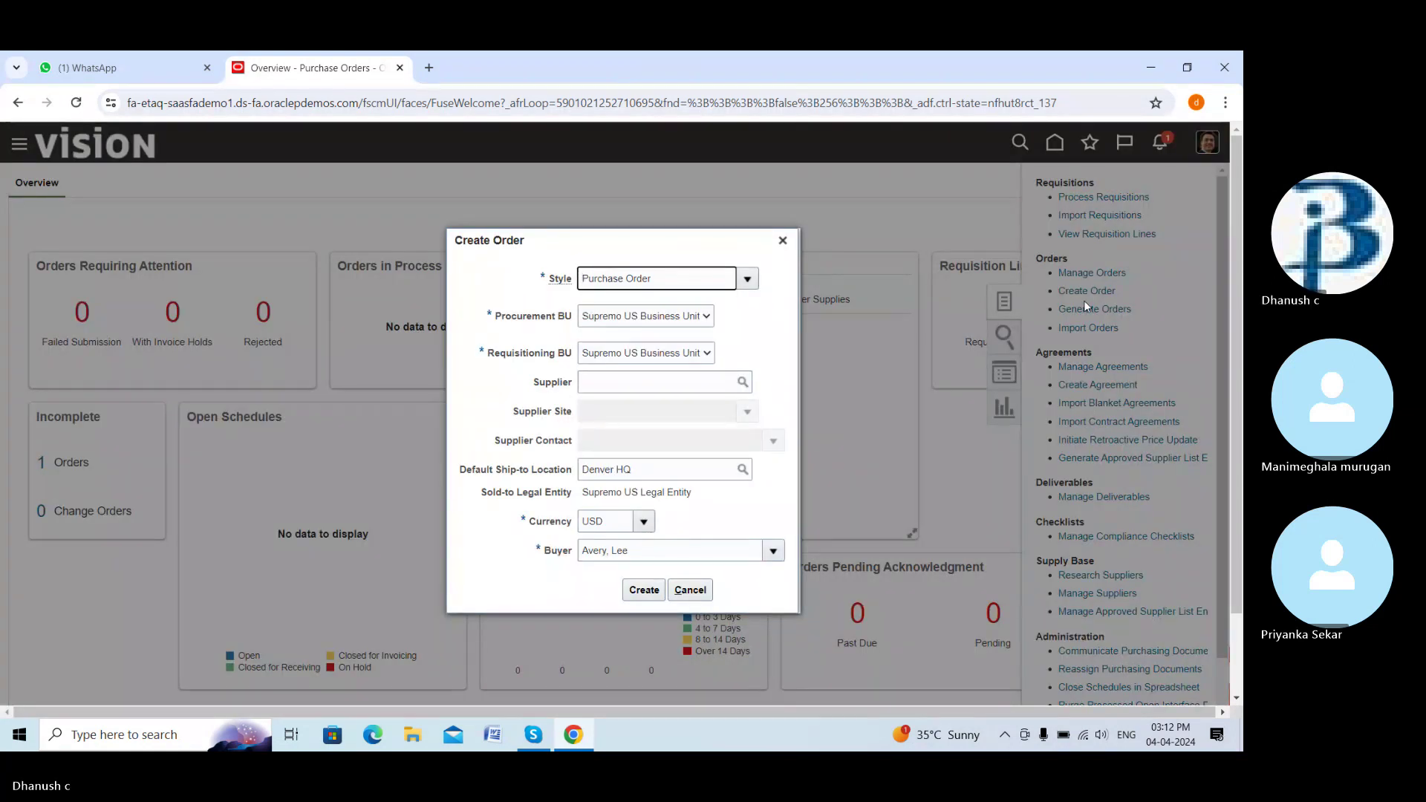
Review Procurement BU and Requisitioning BU lists, each offering only Supremo US Business Unit
left_click(707, 320)
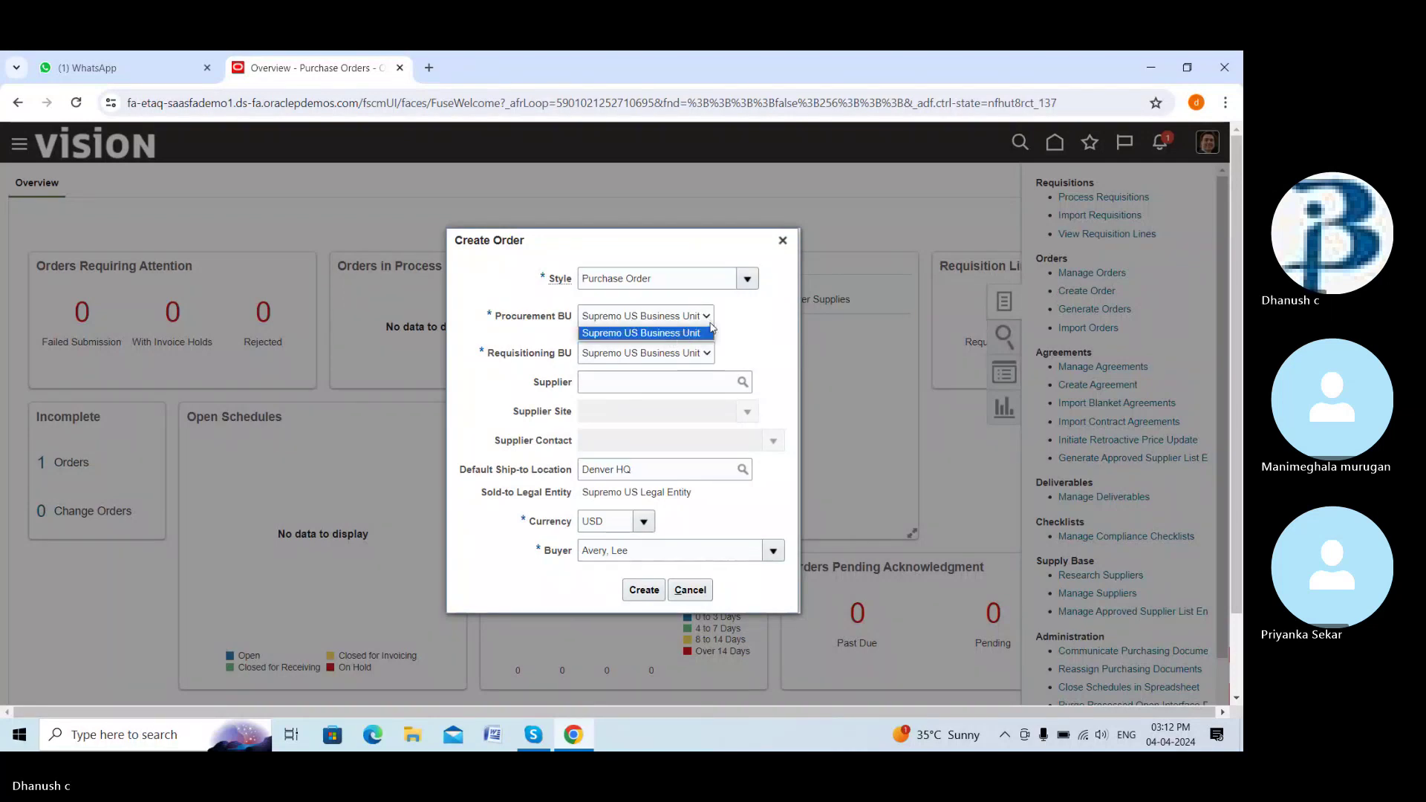
left_click(675, 334)
left_click(707, 353)
left_click(690, 385)
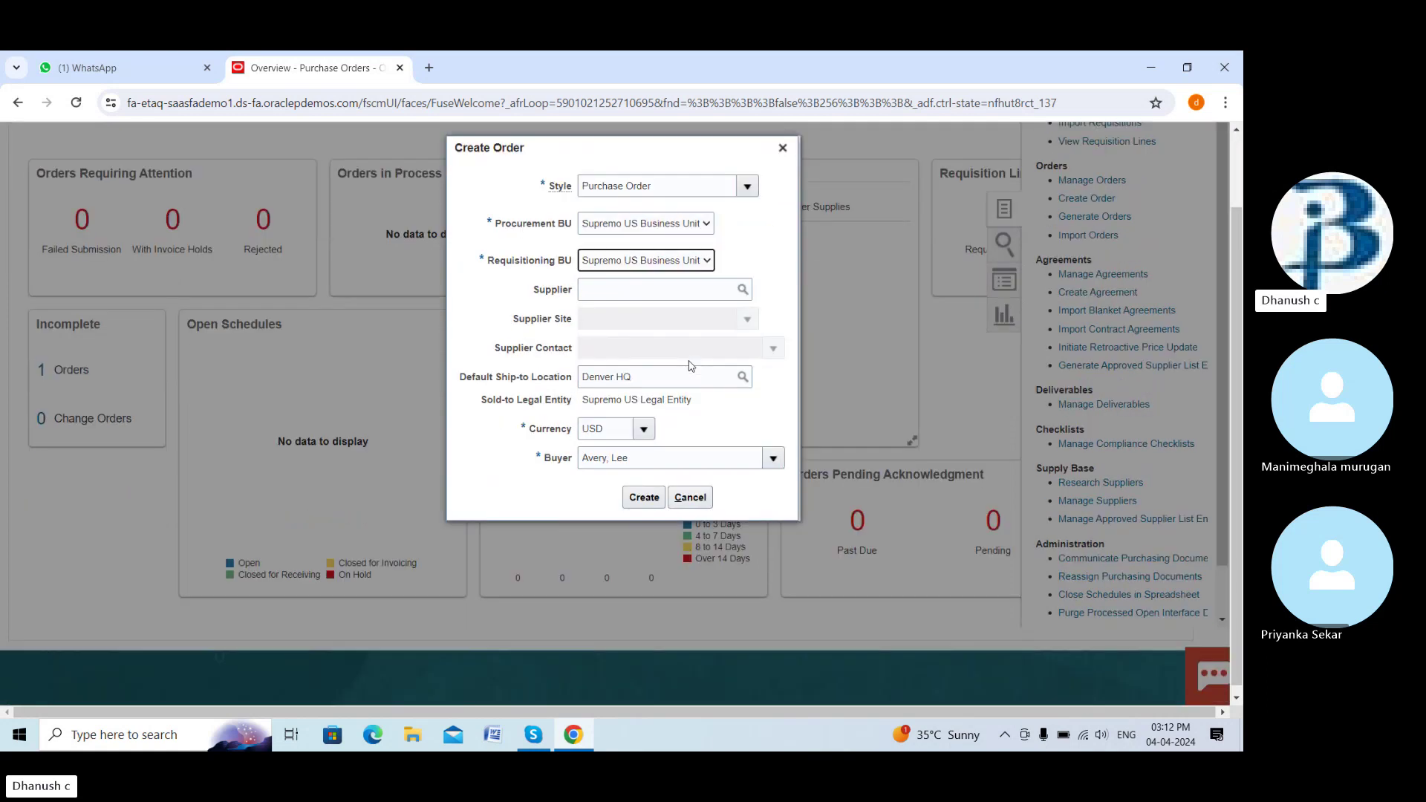
left_click(711, 356)
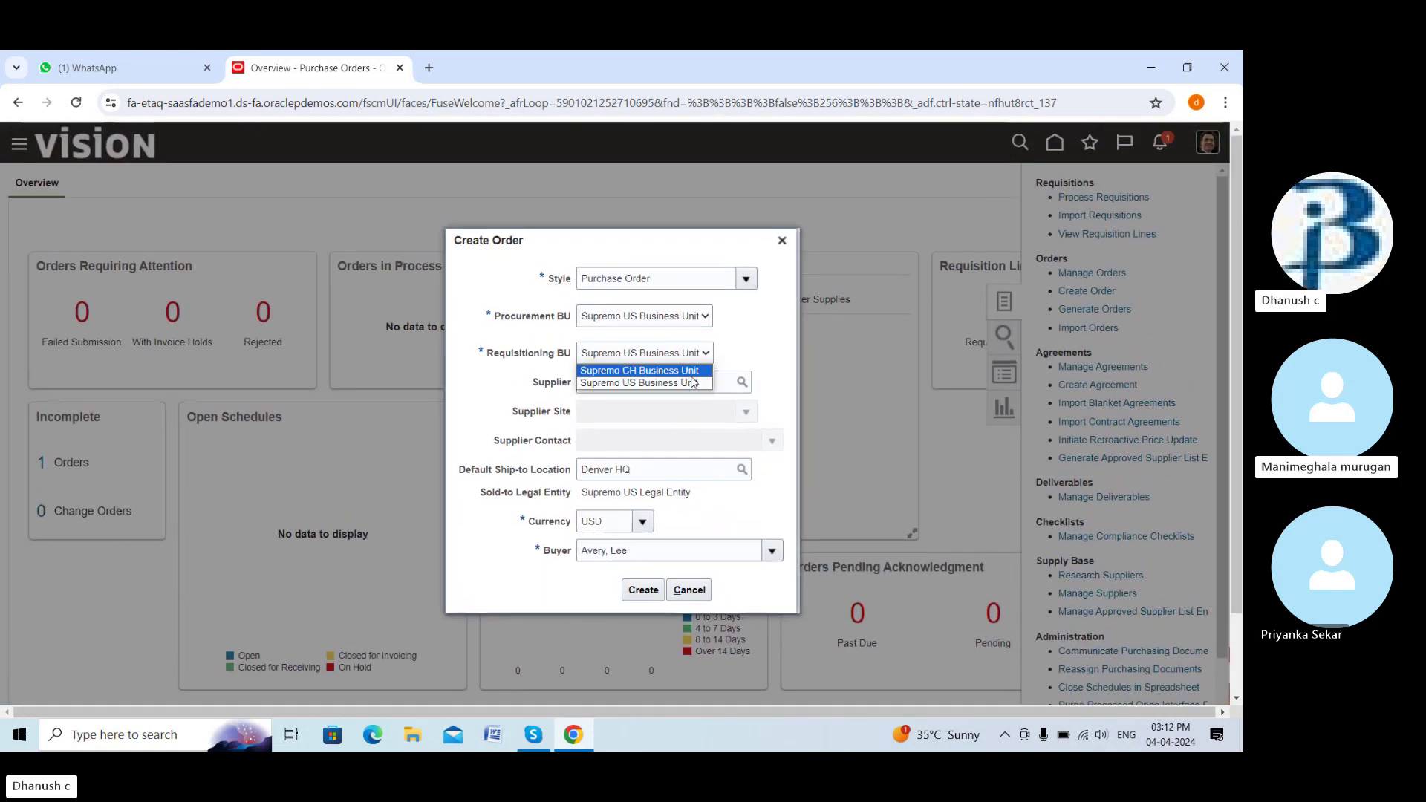
left_click(746, 341)
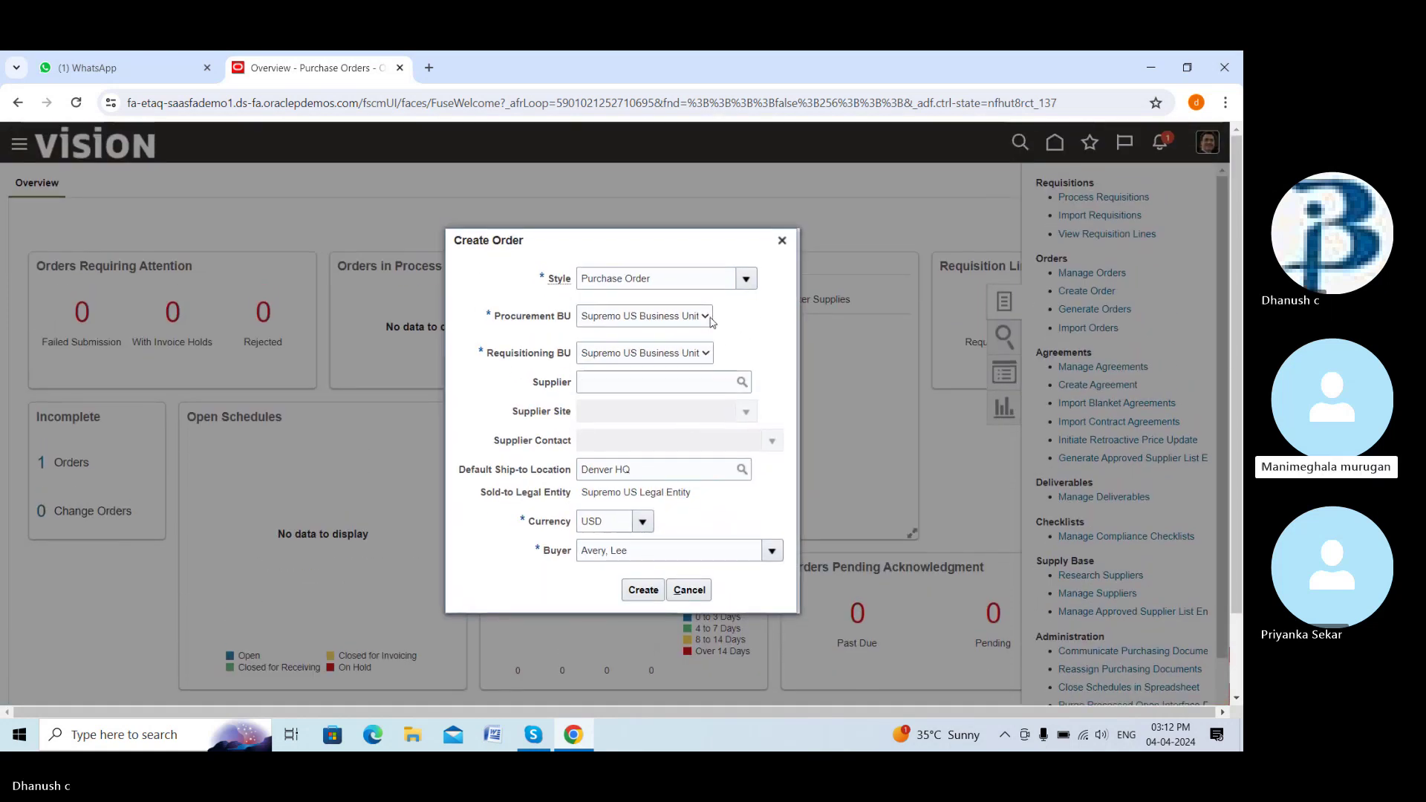
left_click(706, 317)
left_click(690, 334)
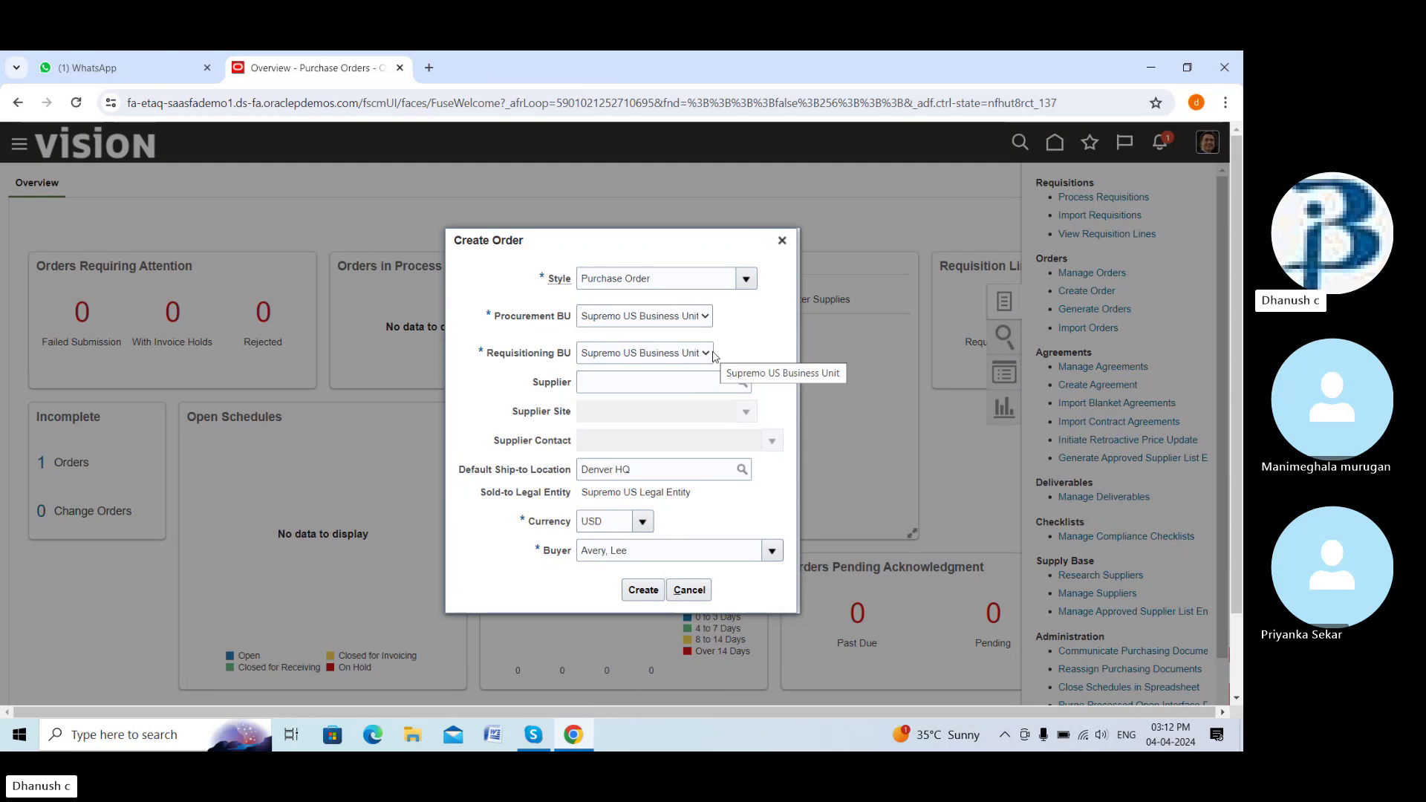
left_click(706, 354)
left_click(739, 343)
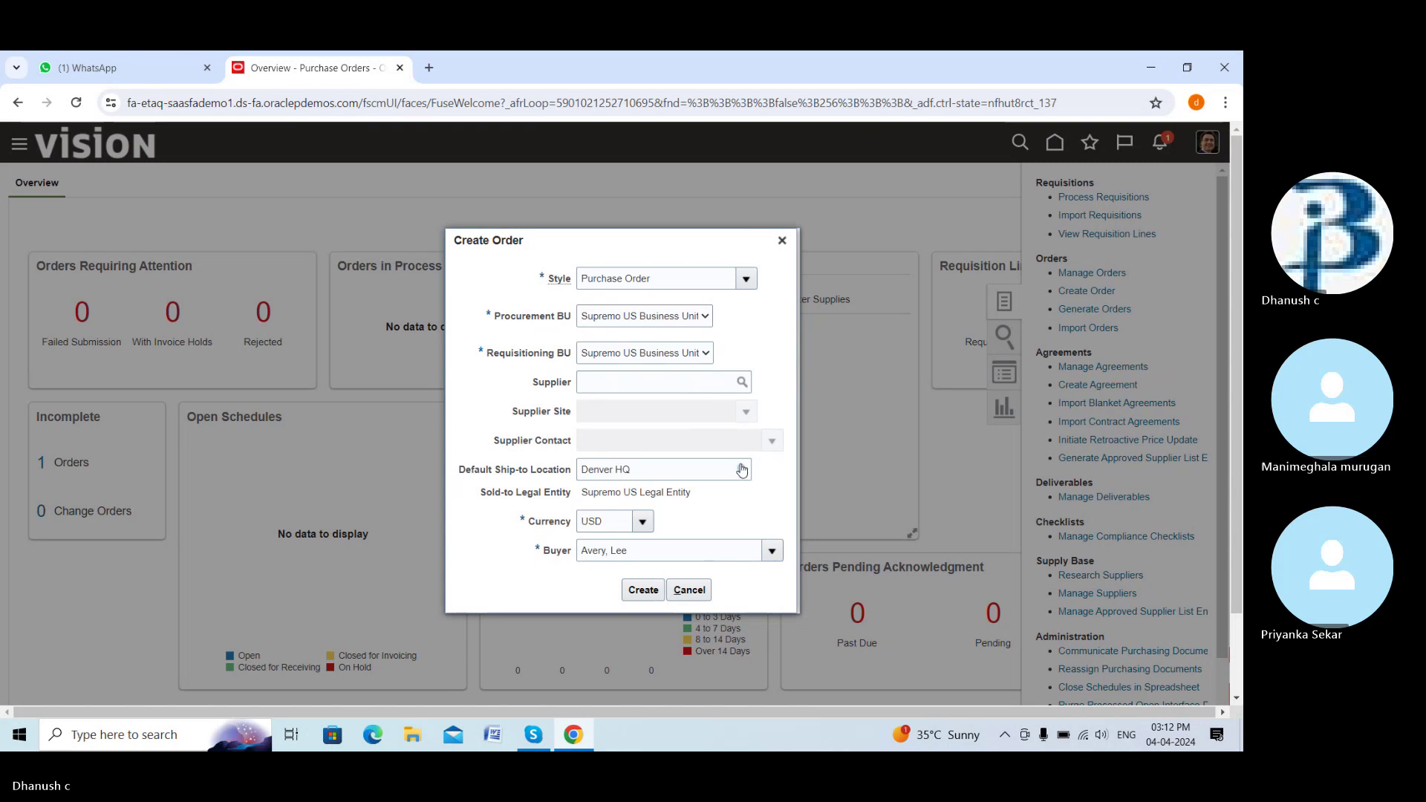
Cancel the Create Order dialog and mute the microphone in the Skype call
left_click(644, 589)
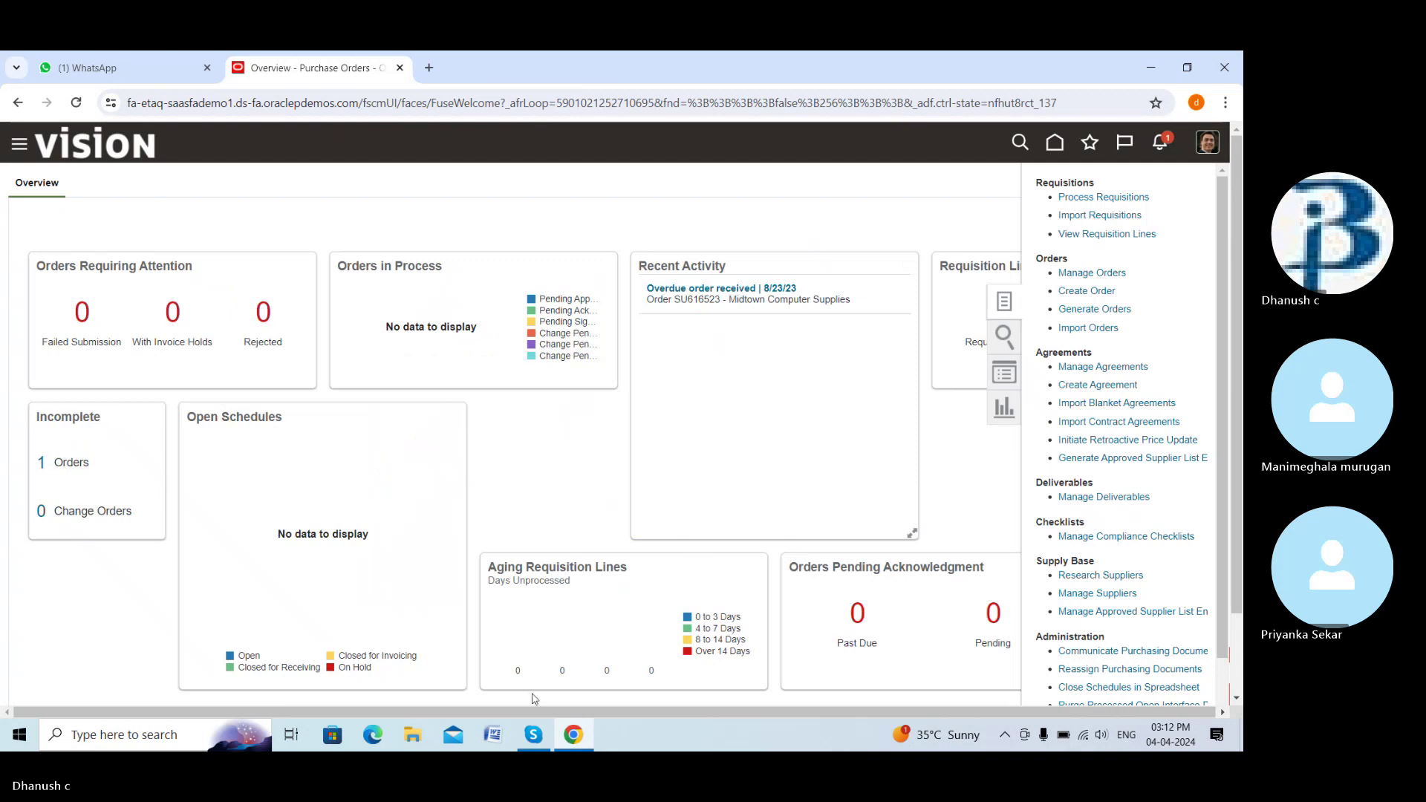
left_click(534, 735)
left_click(565, 687)
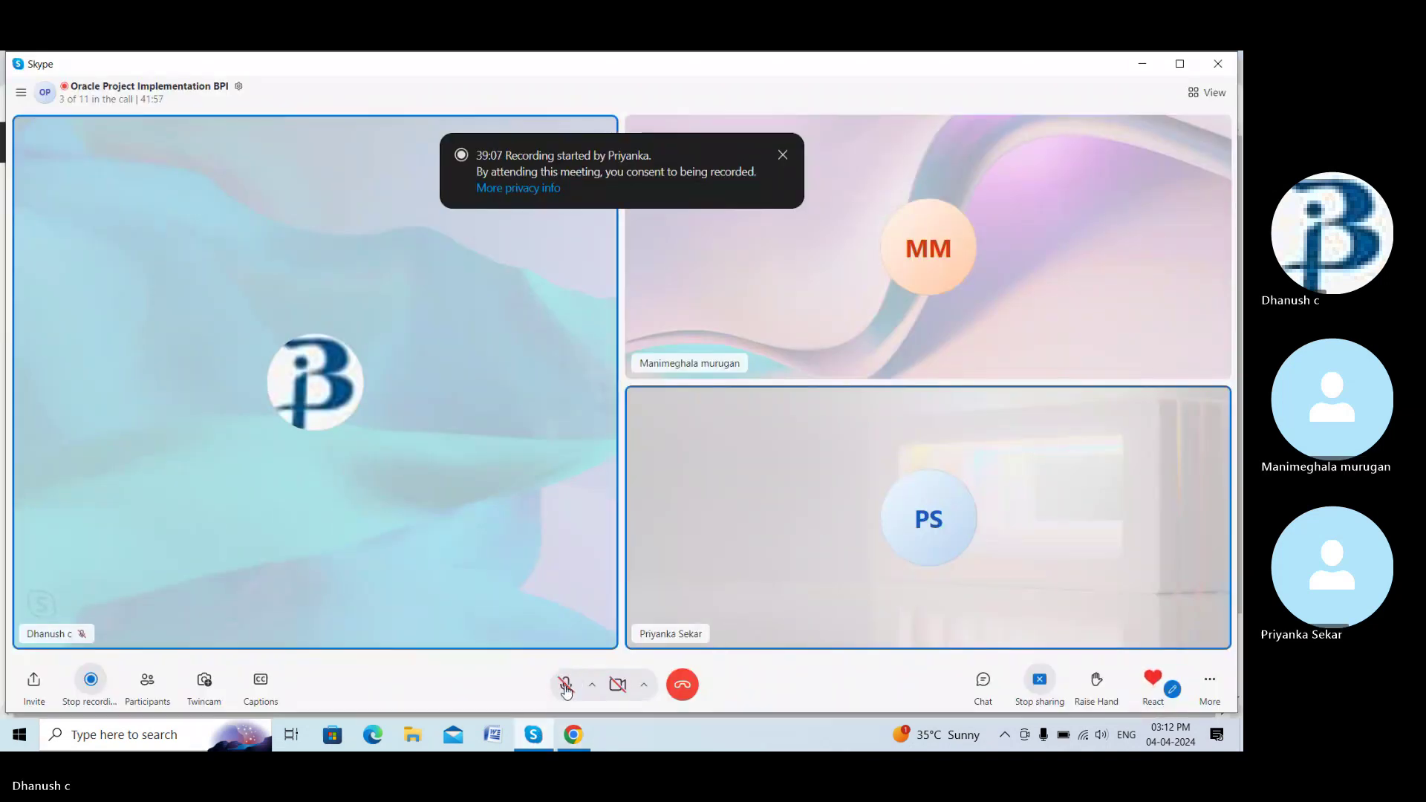